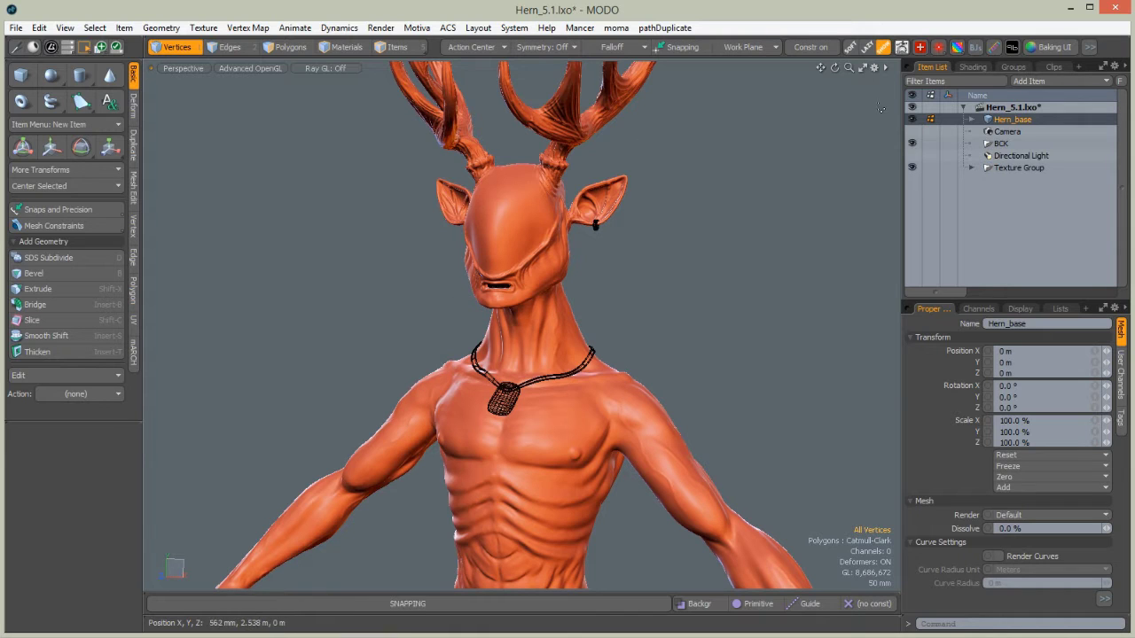
Hide the cloth, ear ring, Teeth Top and Teeth Bottom meshes under Hern_base
left_click(971, 119)
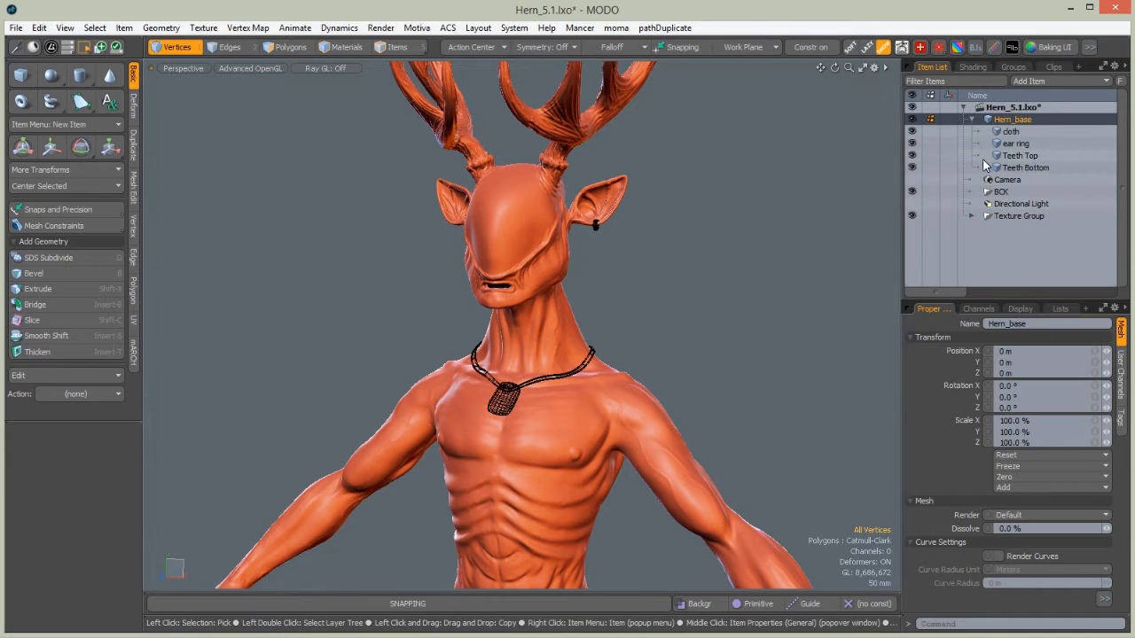
left_click(912, 155)
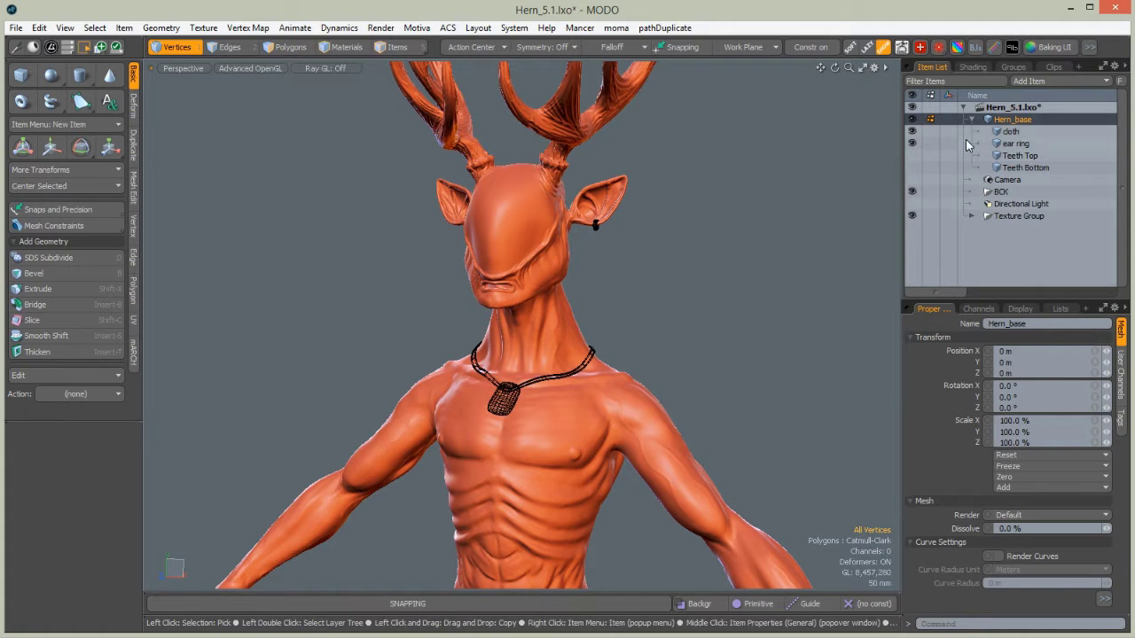
left_click_drag(912, 132, 911, 143)
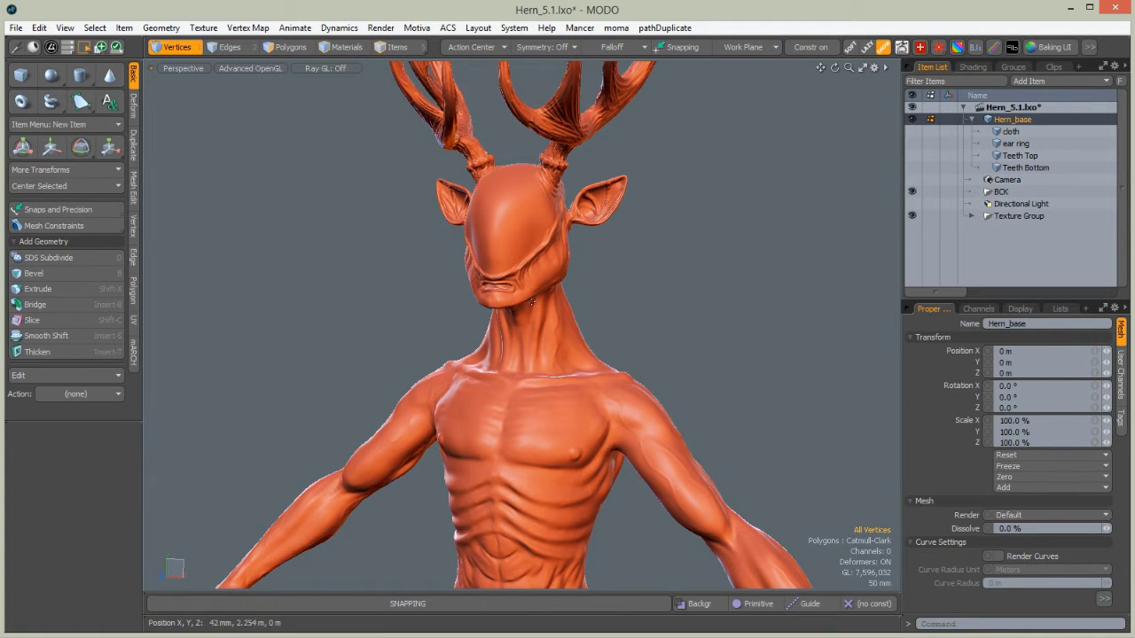
left_click_drag(531, 301, 516, 360, "ctrl+alt")
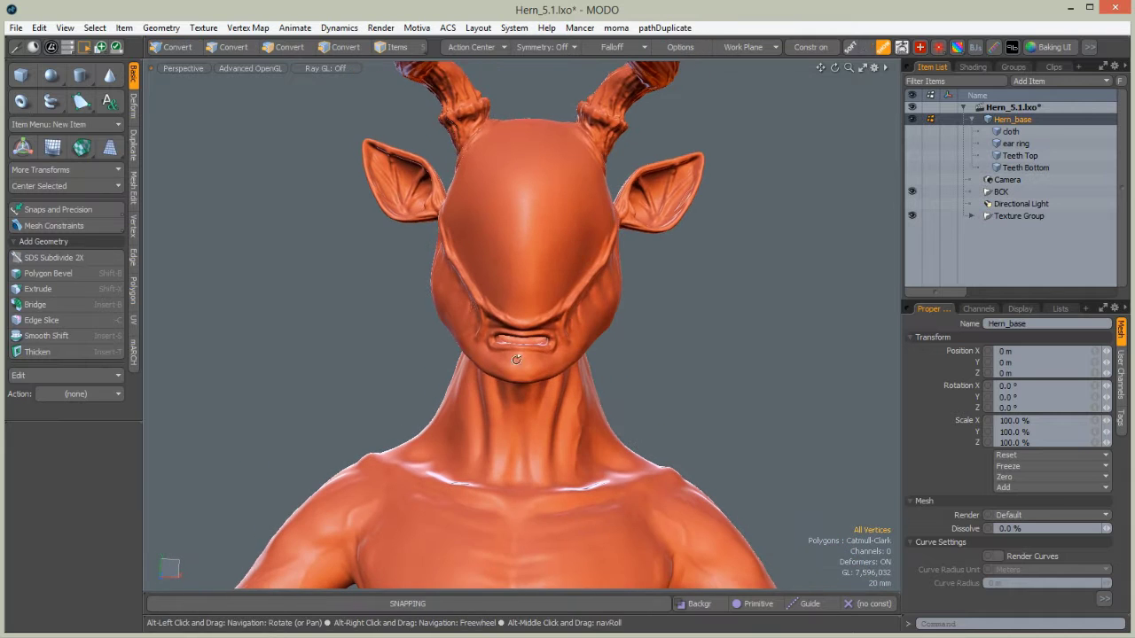
Delete the rainbowh image layer and the Matcap Shader from the shader tree
left_click(972, 67)
left_click(968, 133)
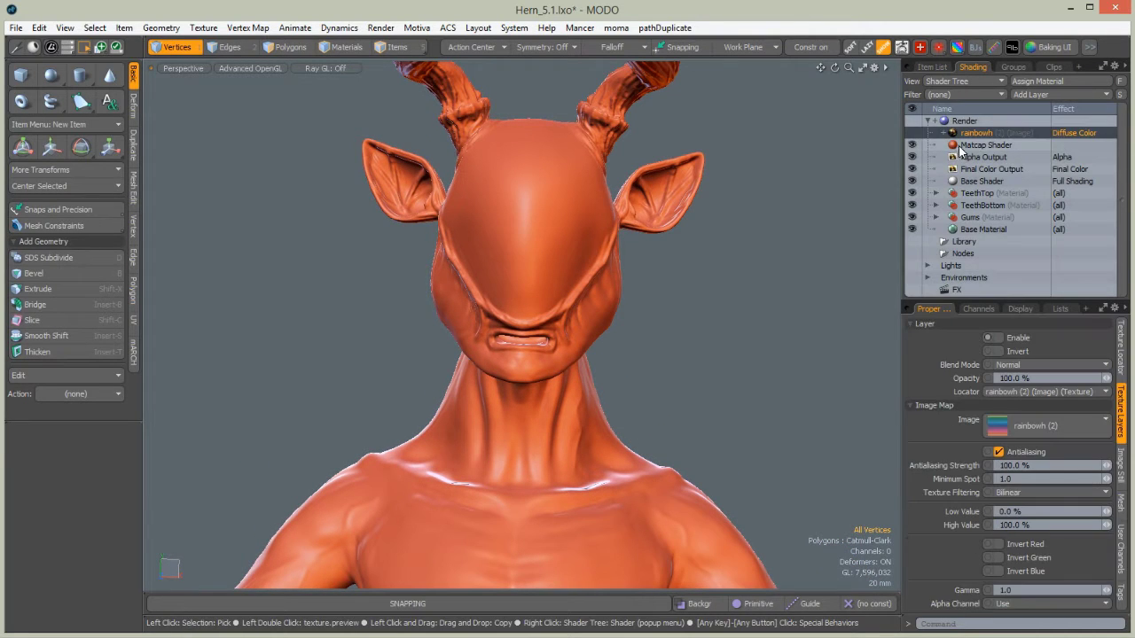
key("Delete")
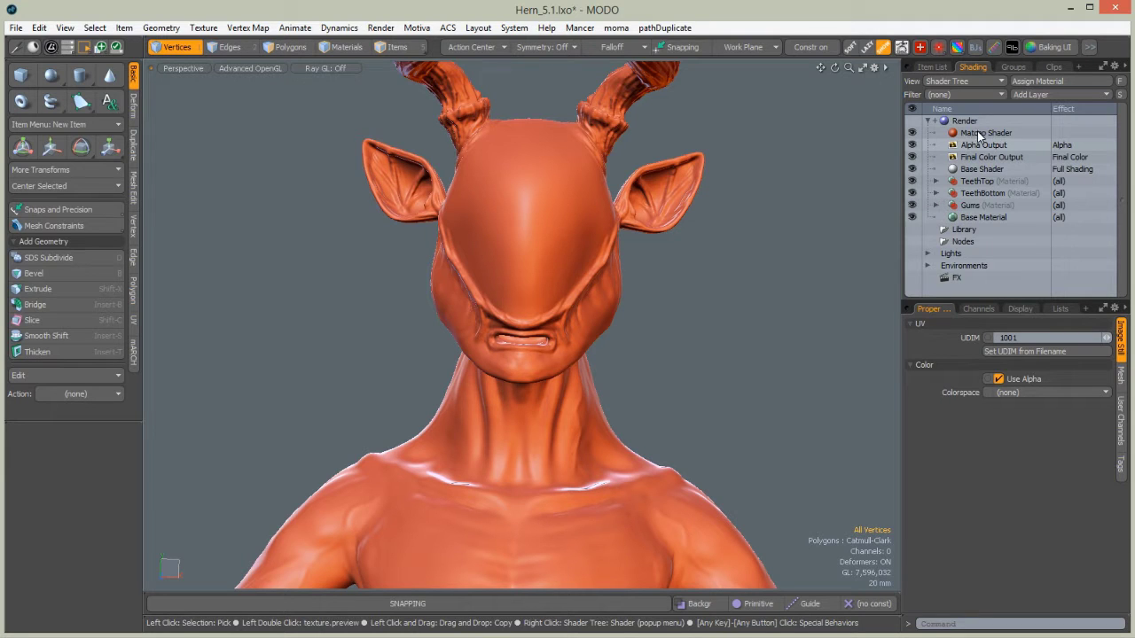
left_click(980, 134)
left_click(980, 133)
key("Escape")
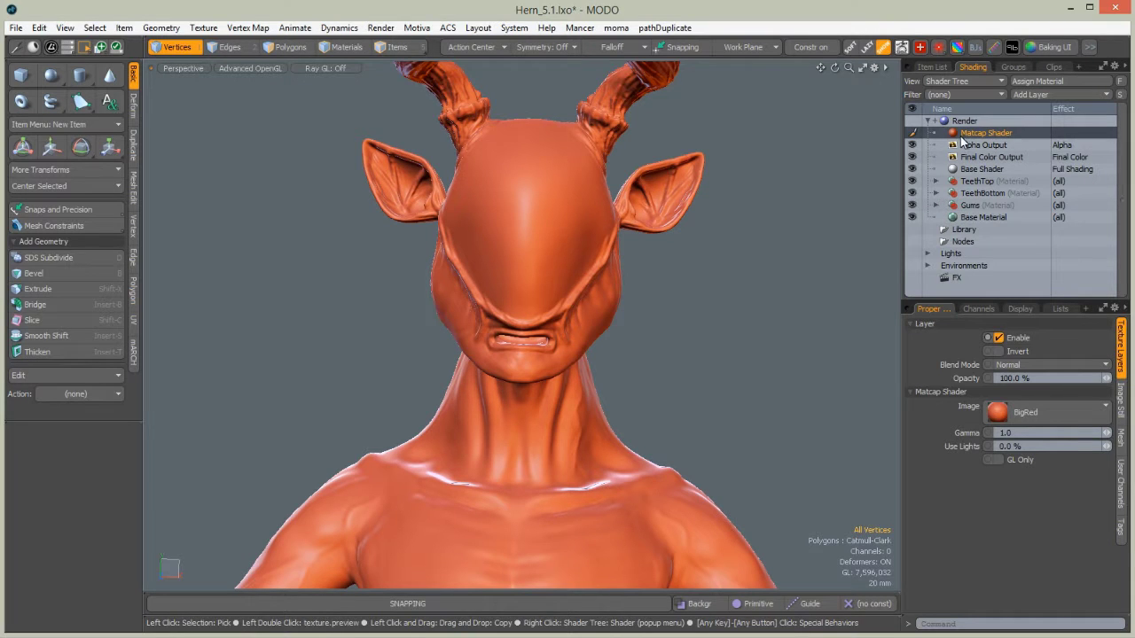
key("Delete")
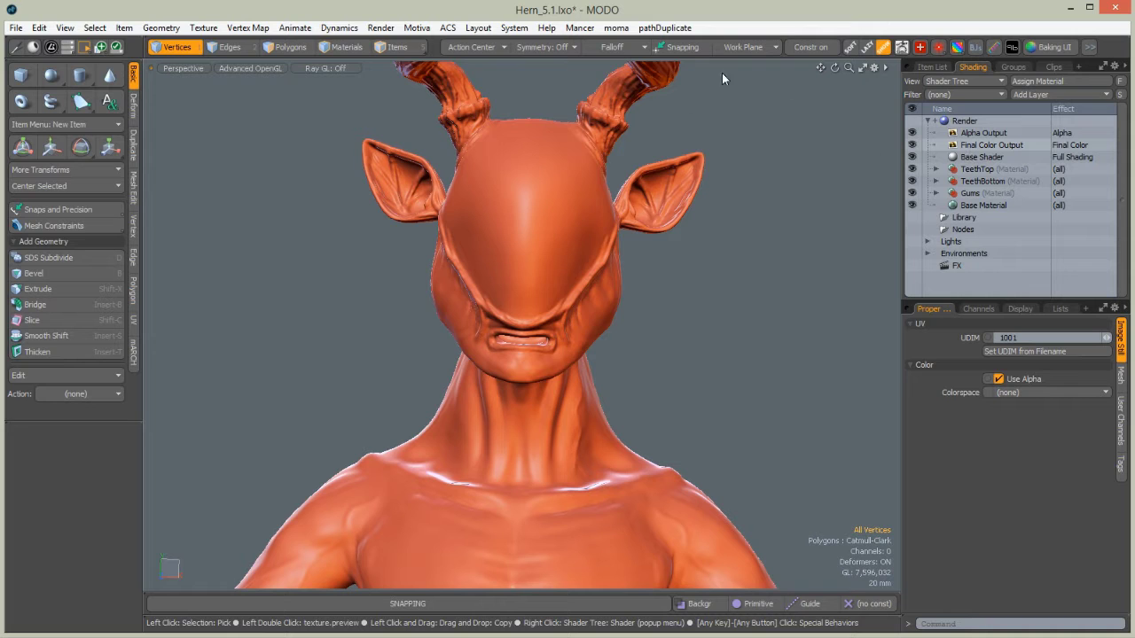
Turn off the TeethTop, TeethBottom and Gums materials in the shader tree
mouse_move(651, 347)
left_mouse_down("alt")
mouse_move(399, 341)
mouse_move(404, 399)
mouse_move(523, 443)
mouse_move(536, 320)
mouse_move(555, 360)
mouse_move(530, 362)
mouse_move(569, 475)
left_mouse_up("alt")
key("1")
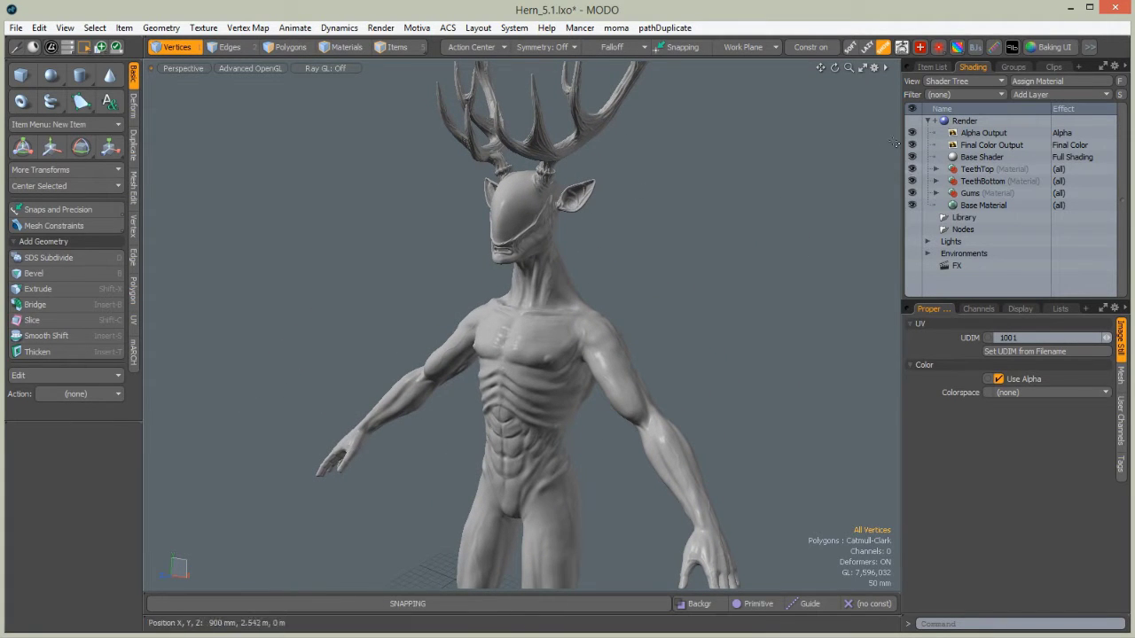
left_click_drag(911, 181, 911, 194)
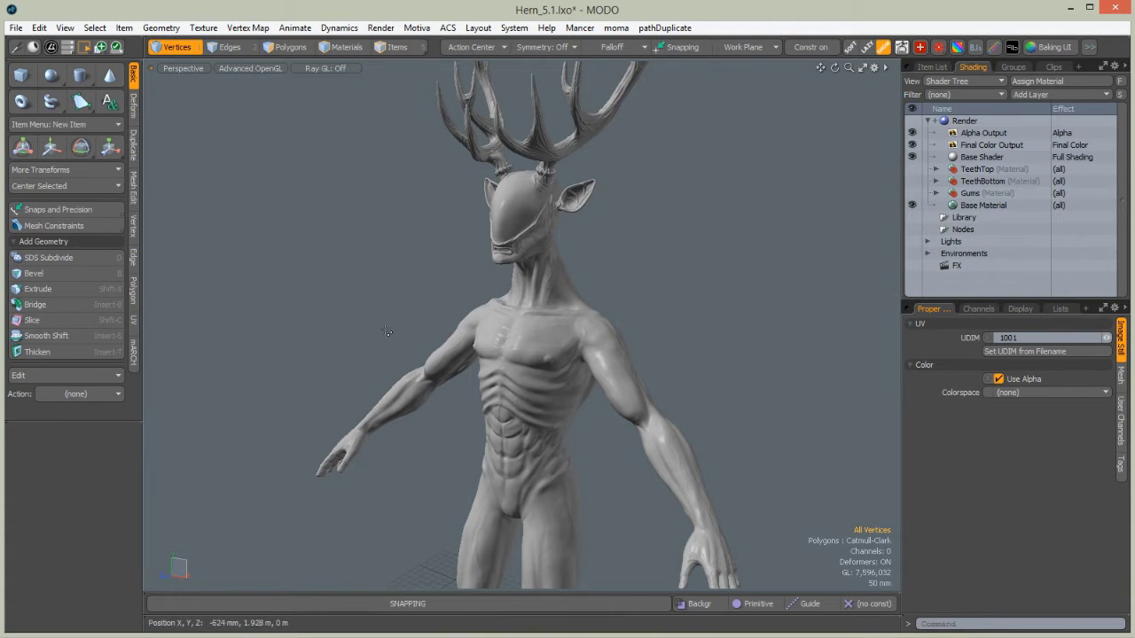
Switch to the Render layout, enlarge the render preview area and frame the figure's upper body in it
key("ctrl+Tab")
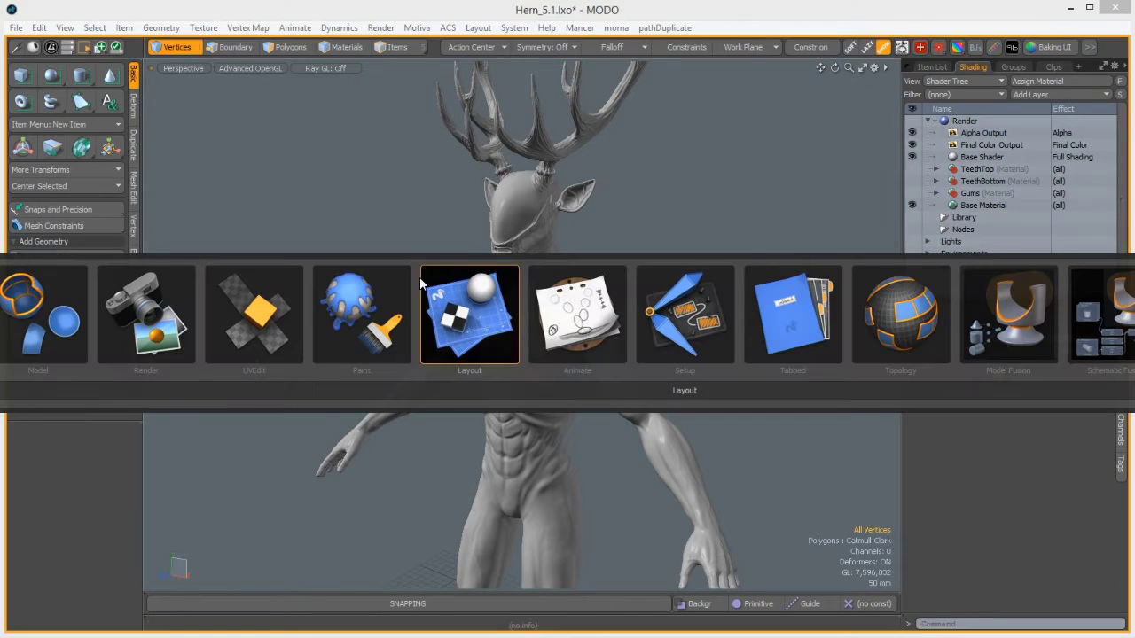
left_click(151, 326)
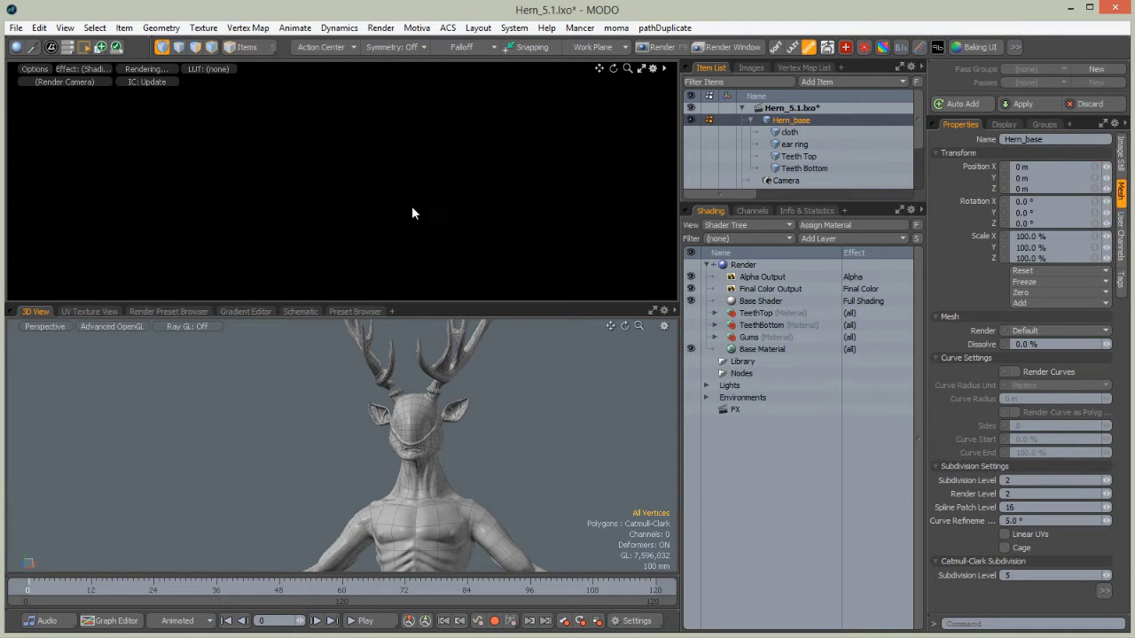
left_click_drag(385, 184, 353, 227, "alt")
left_click_drag(403, 303, 402, 407)
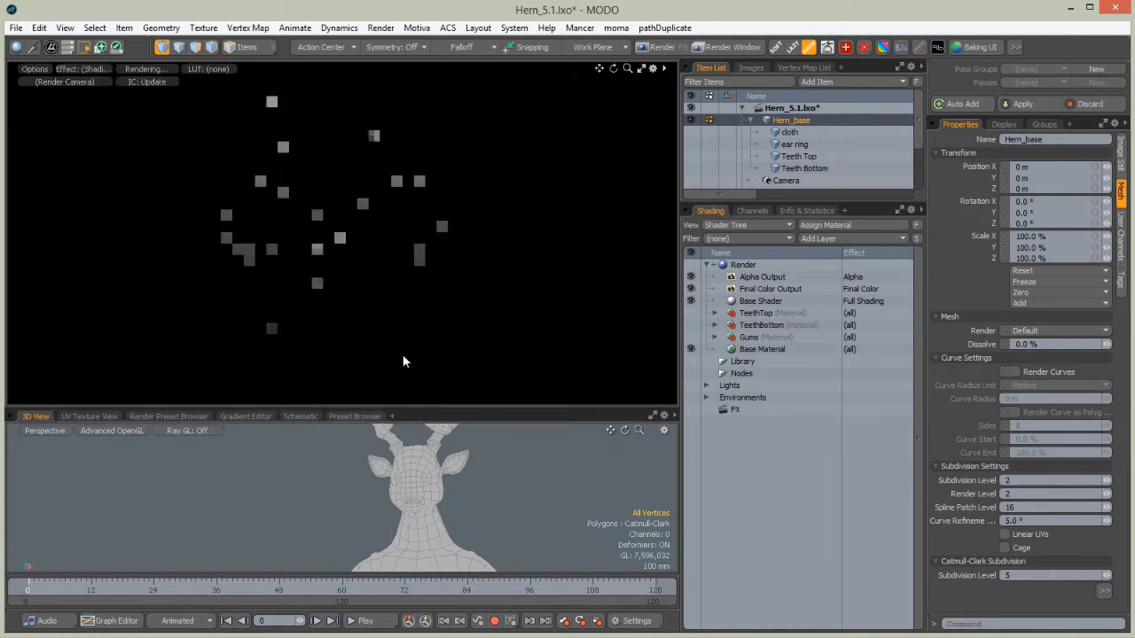
left_click_drag(384, 240, 537, 170, "ctrl+alt")
left_click_drag(337, 232, 353, 202, "alt")
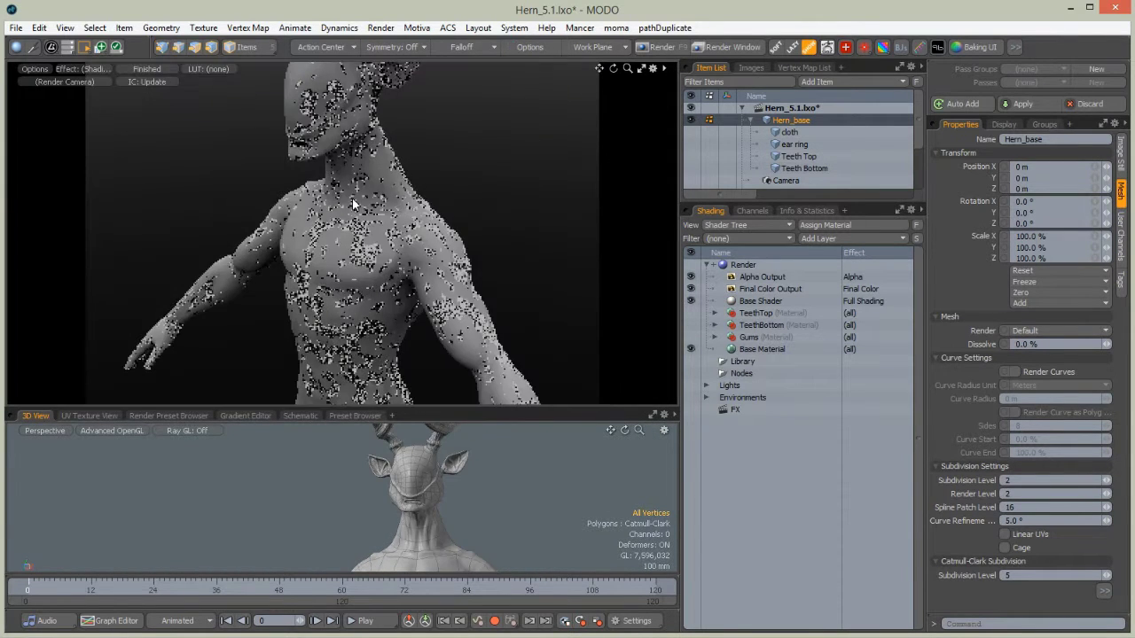
Collapse the Transform section to review Hern_base's Catmull-Clark subdivision levels, and inspect the sculpted detail in the render preview
left_click(1119, 158)
left_click(1120, 190)
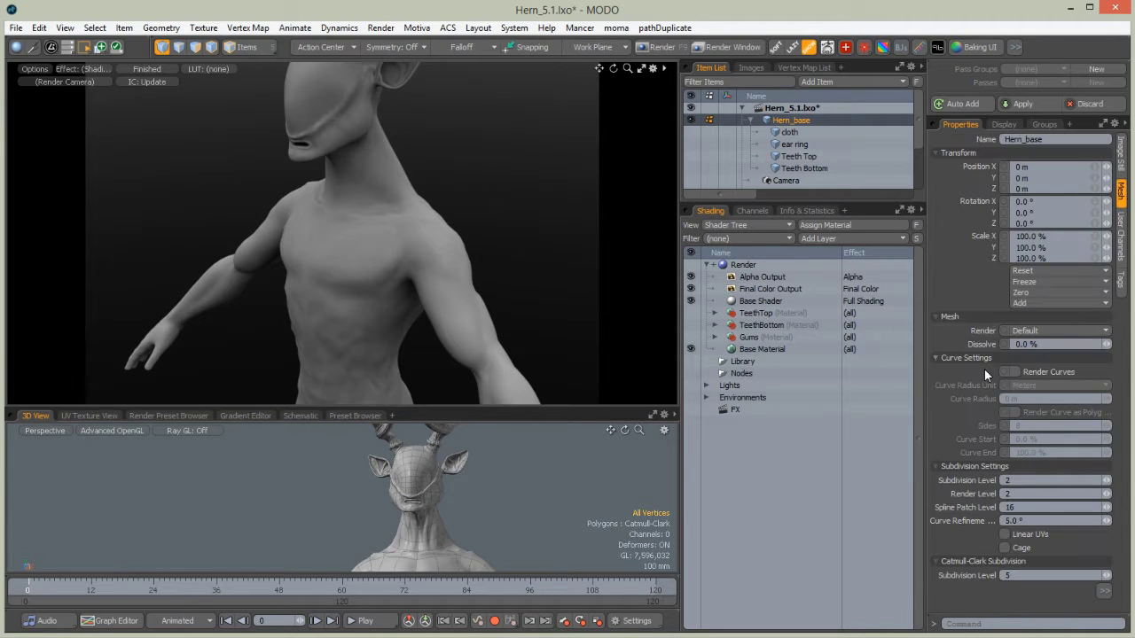
left_click(938, 152)
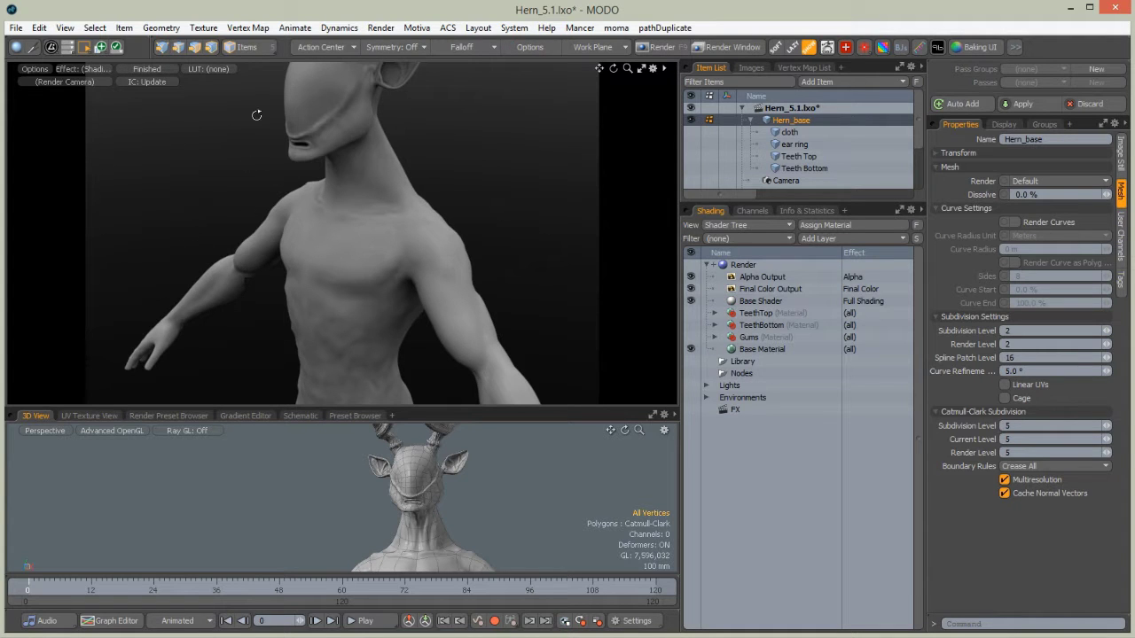
left_click_drag(256, 115, 256, 115, "alt")
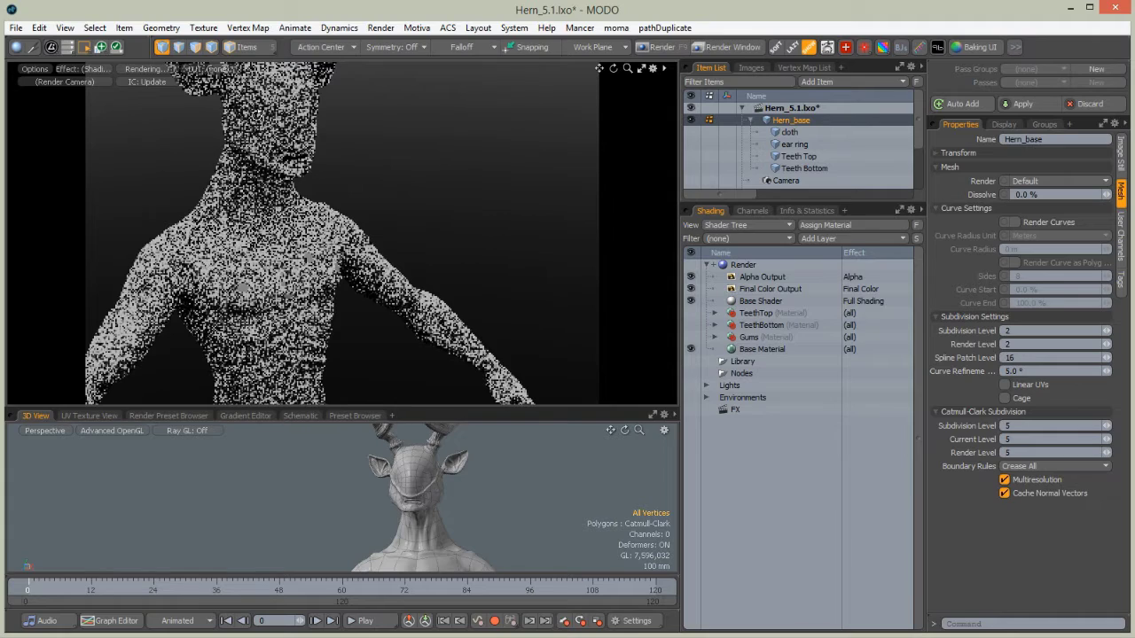
left_click_drag(370, 221, 376, 146, "alt")
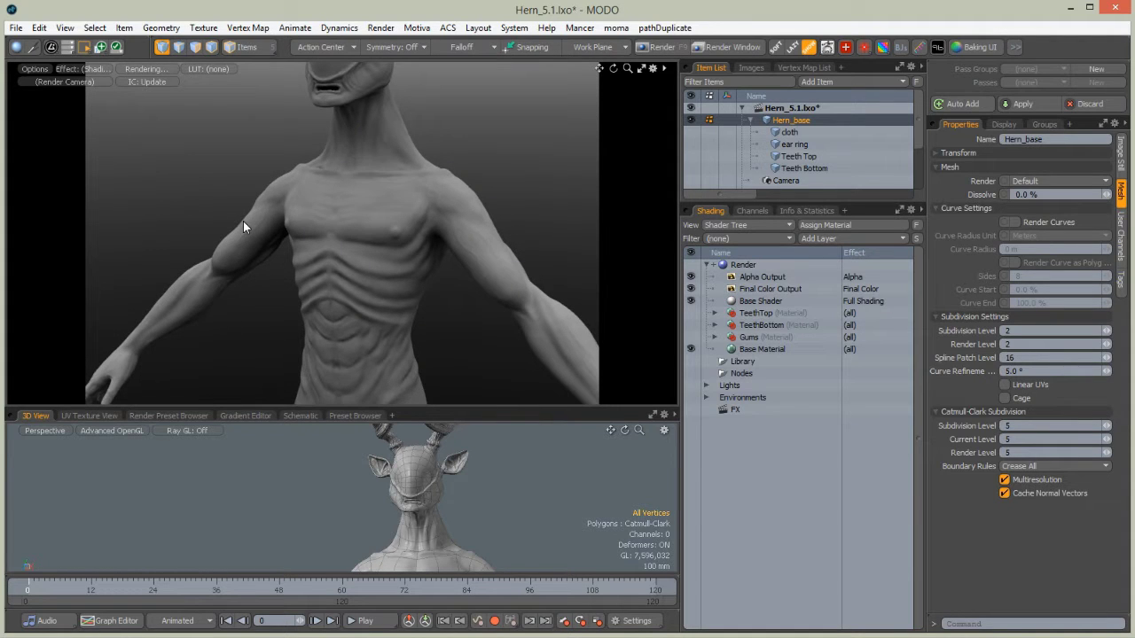
Duplicate the Final Color Output, set the copy's effect to Ambient Occlusion and move it above the Alpha Output
left_click(764, 290)
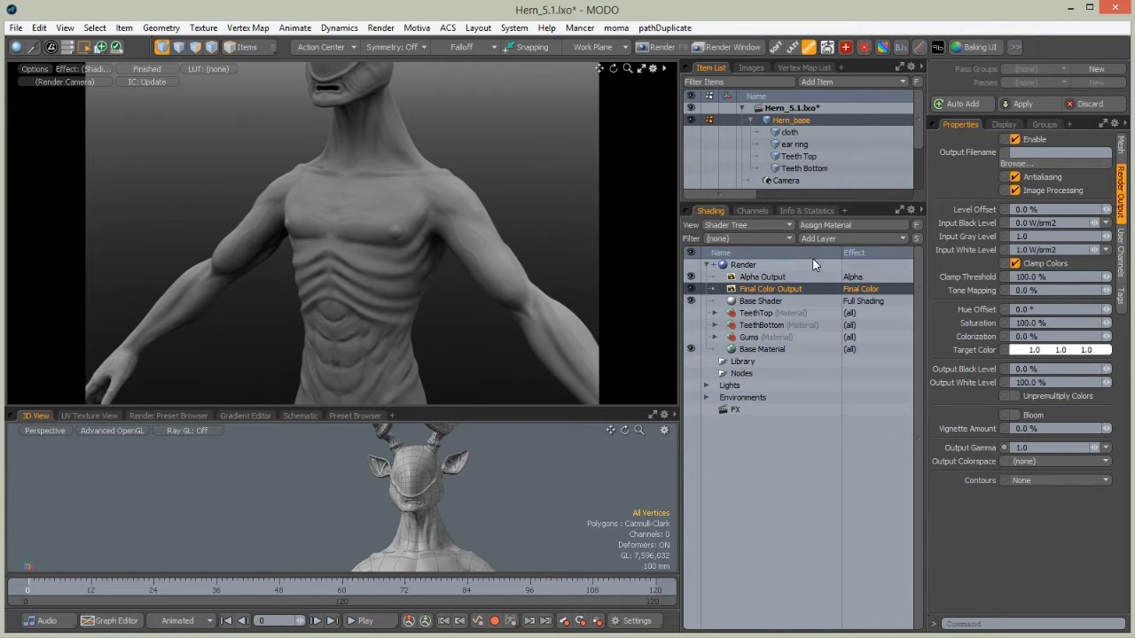
right_click(774, 292)
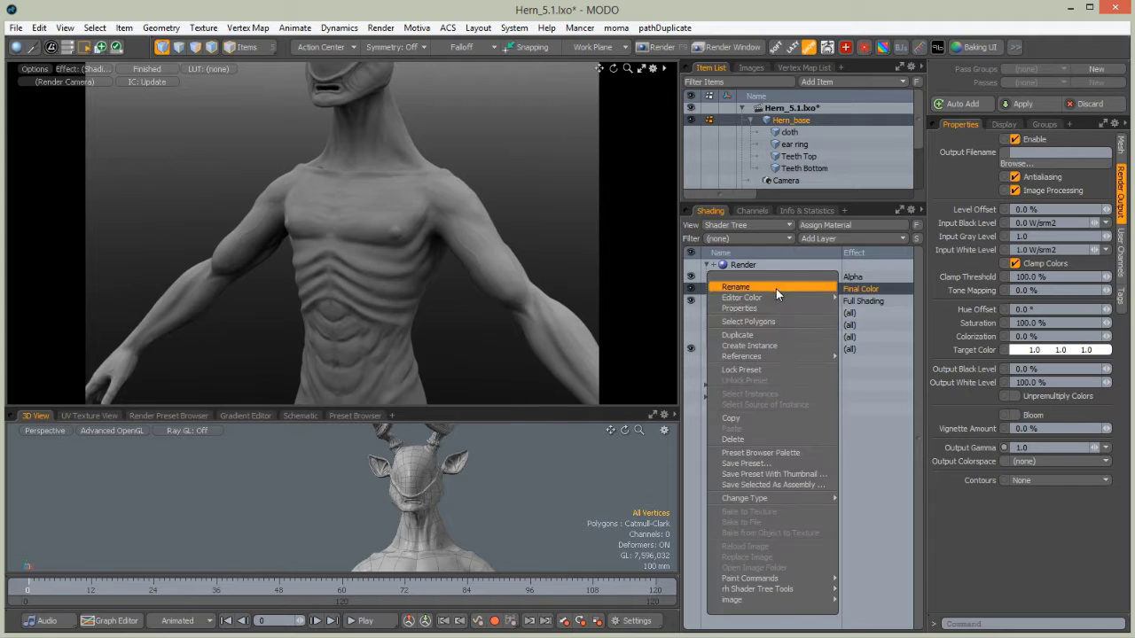
left_click(738, 335)
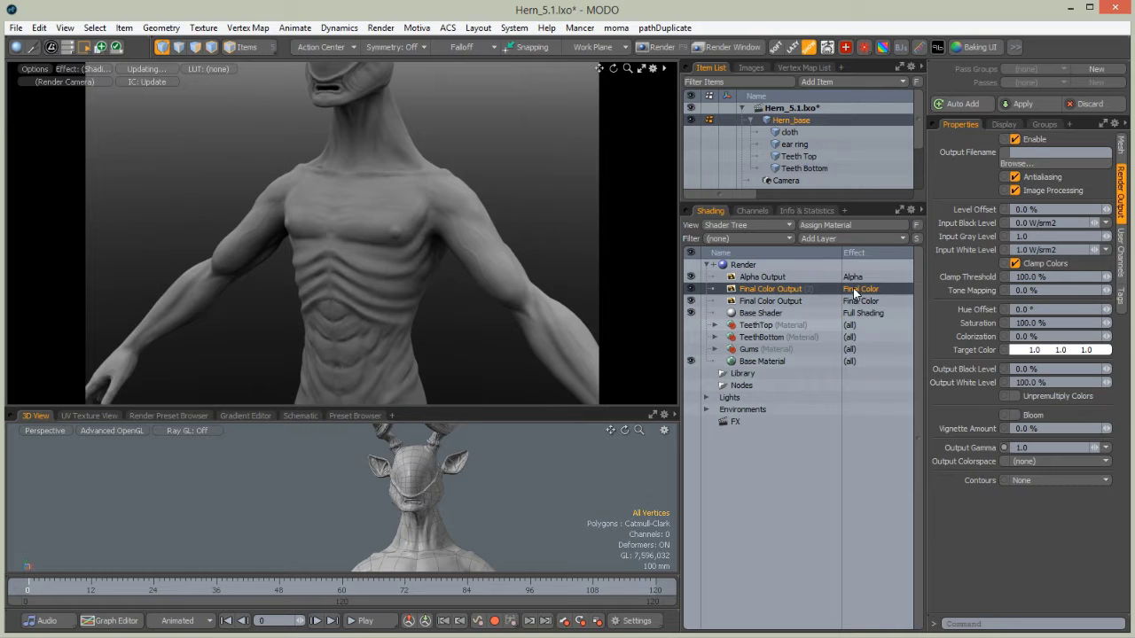
left_click(856, 295)
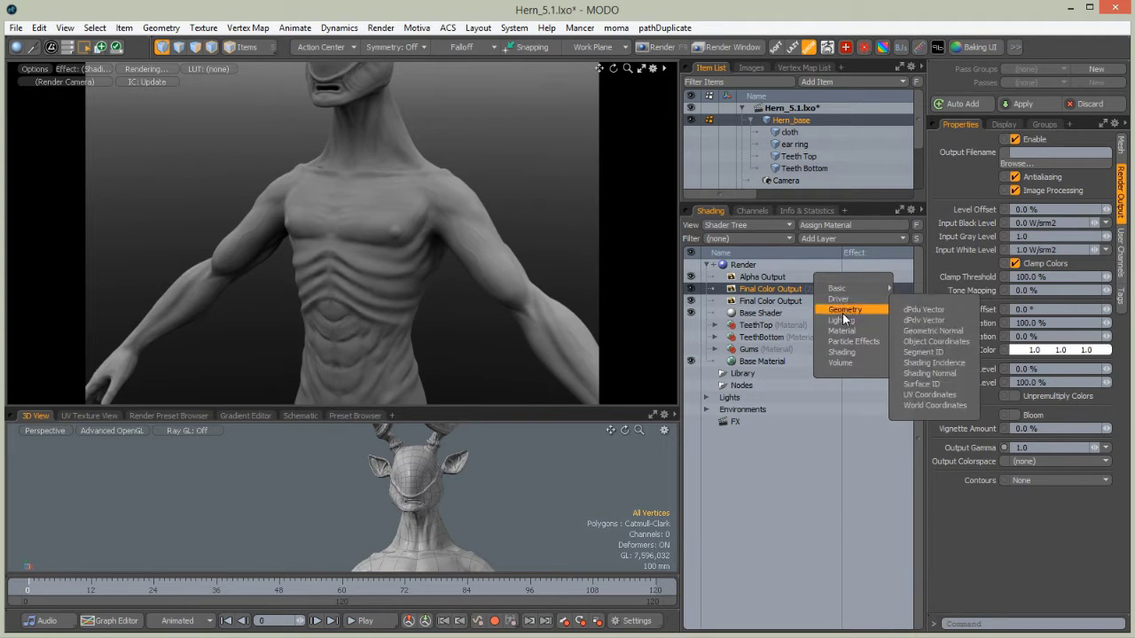
mouse_move(848, 321)
left_click(922, 324)
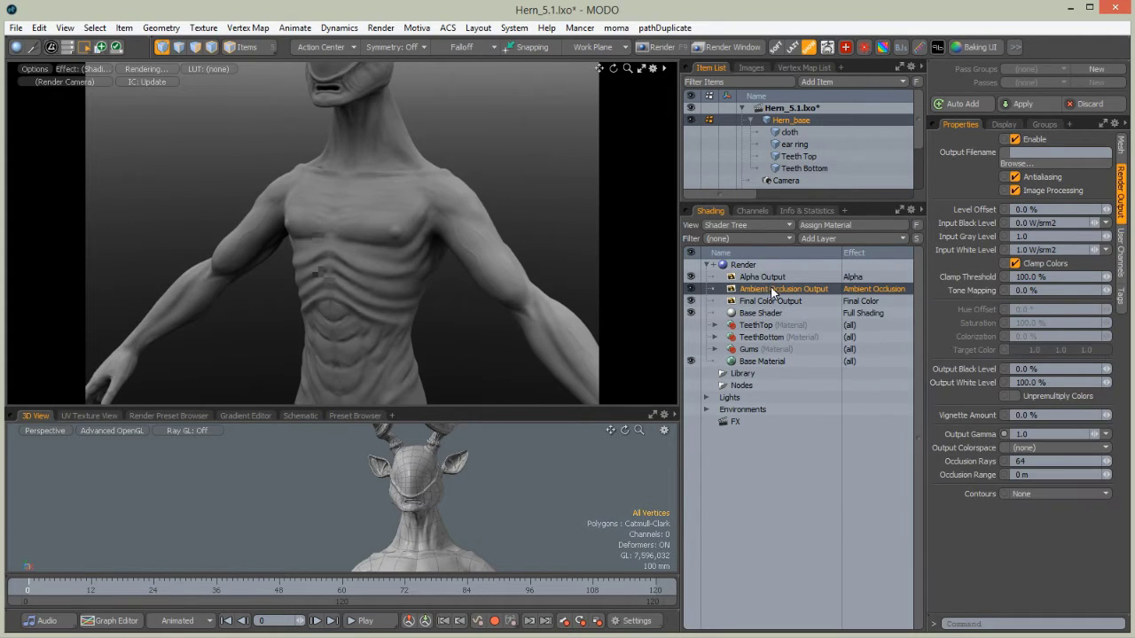
left_click_drag(767, 291, 738, 292)
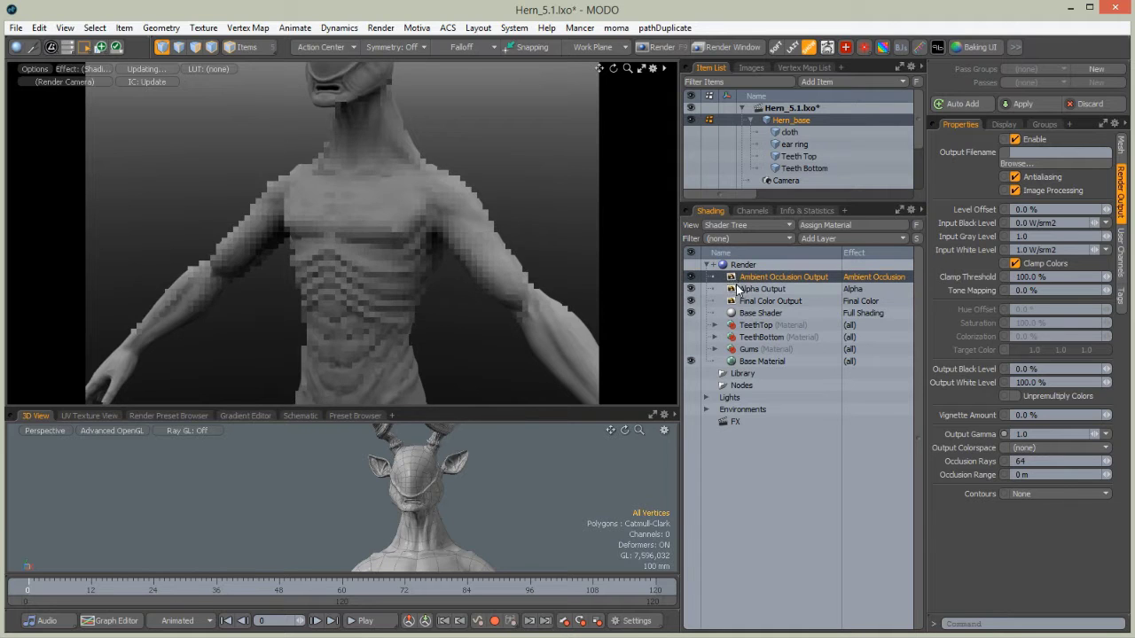
Set the render preview to show the Ambient Occlusion Output and inspect the head and neck
left_click(80, 69)
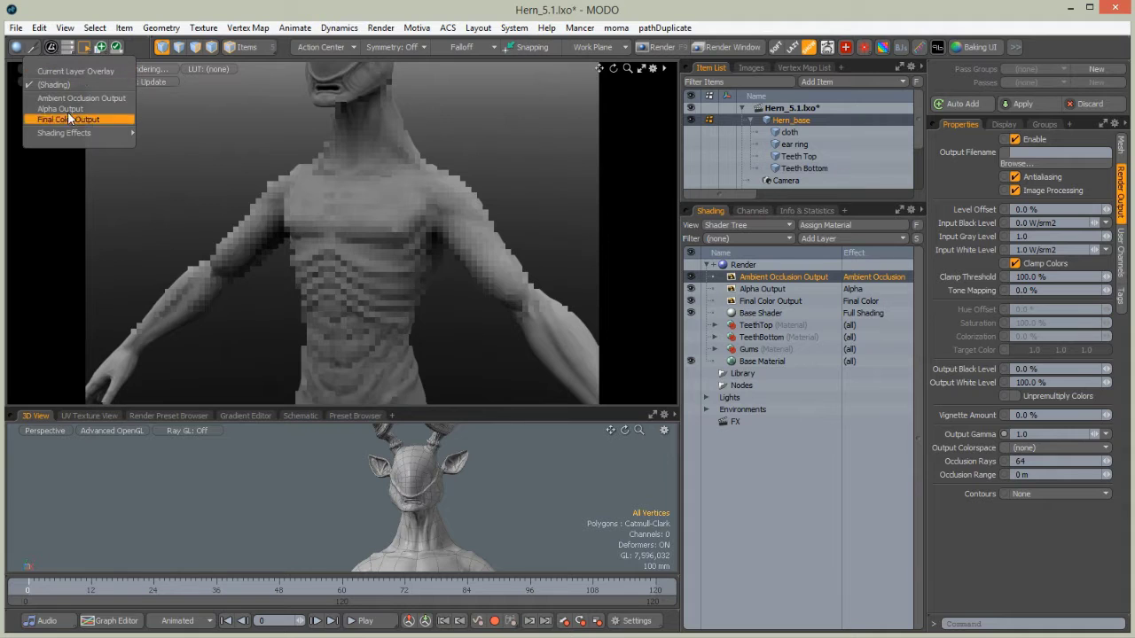
left_click(74, 99)
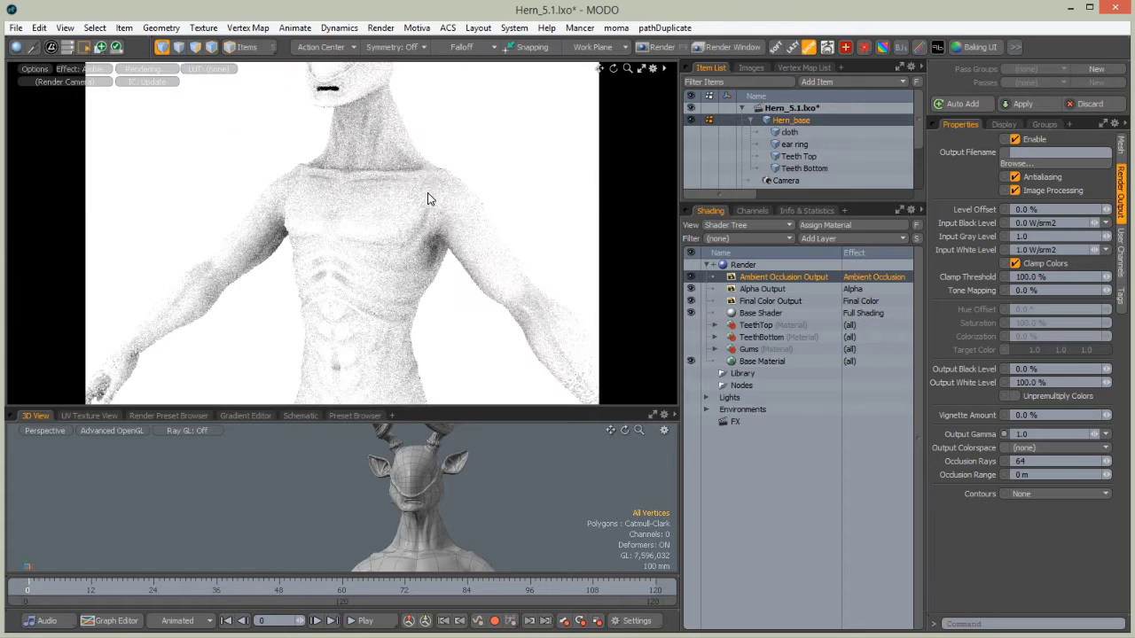
left_click_drag(342, 144, 332, 295, "alt+shift")
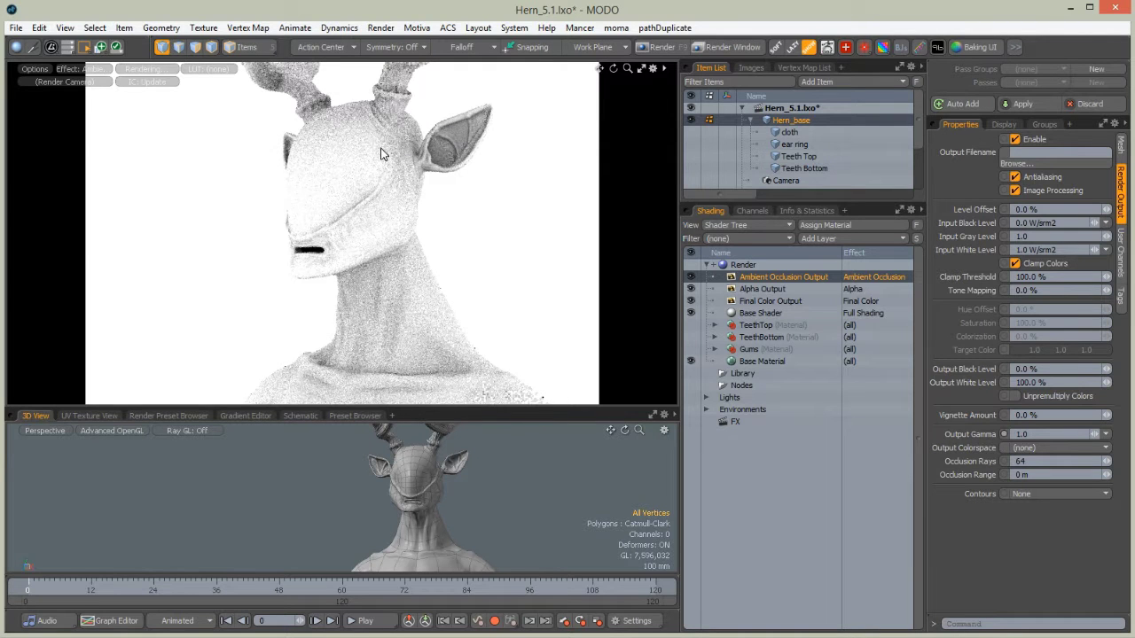
Rename the Ambient Occlusion Output as AO
right_click(786, 279)
left_click(749, 285)
type("AO")
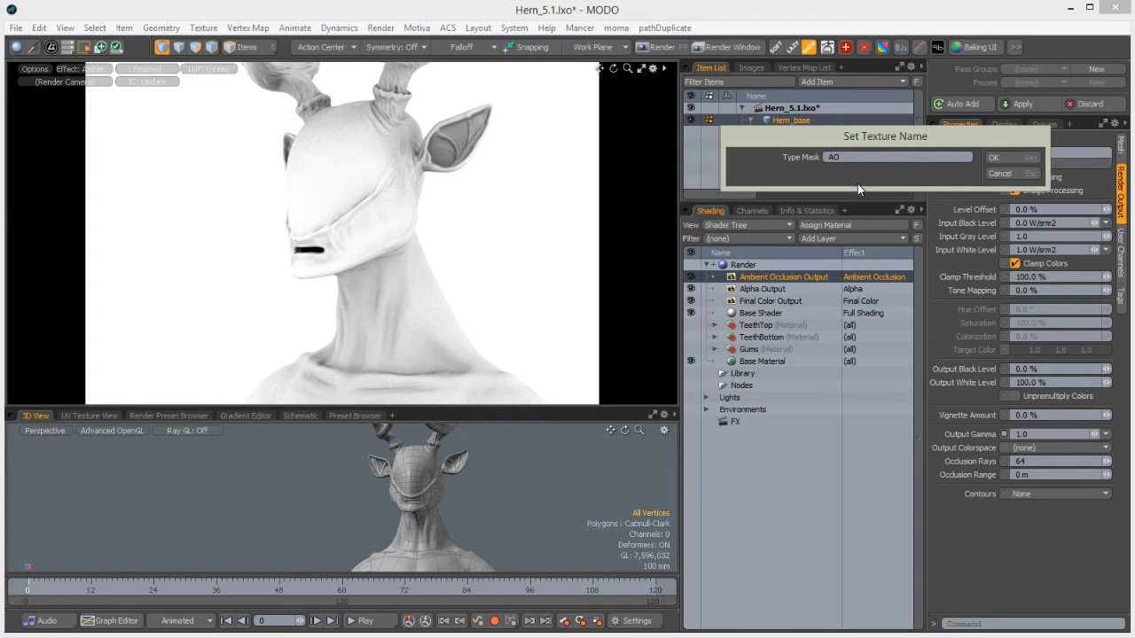
key("Return")
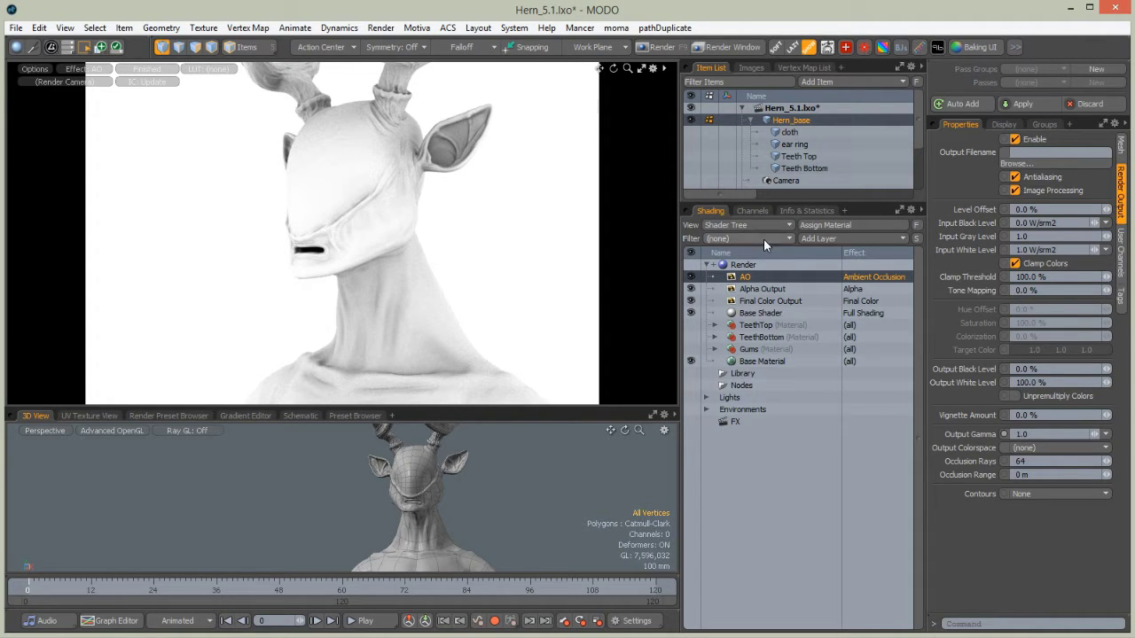
Set the AO output's occlusion rays to 512 and check the result on the head in the render preview
left_click(755, 301)
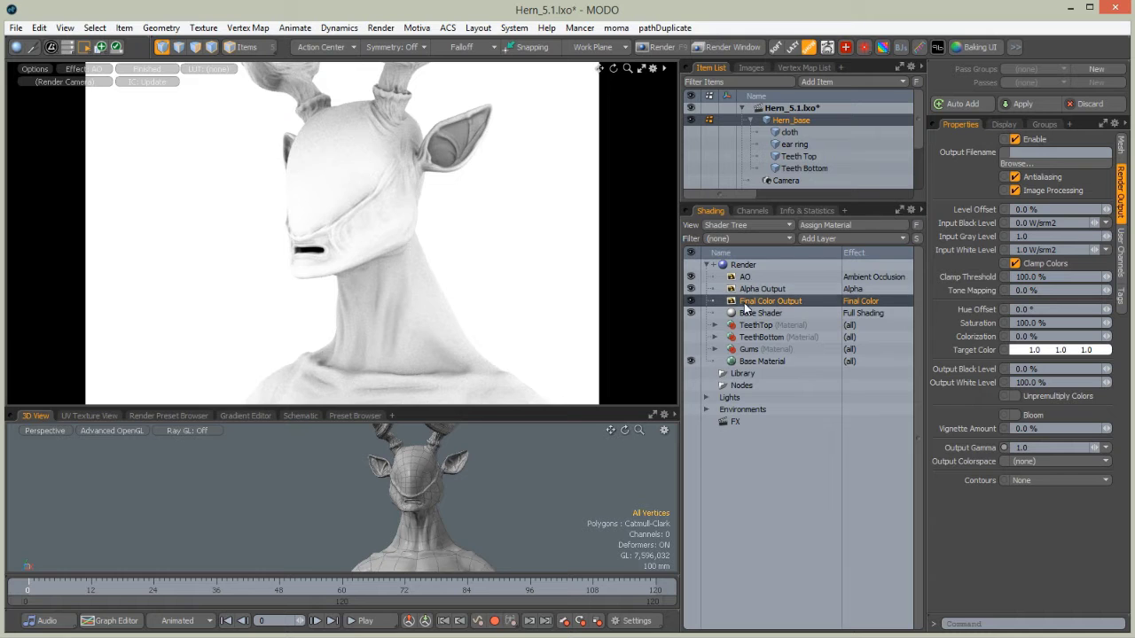
left_click_drag(254, 252, 374, 360, "alt")
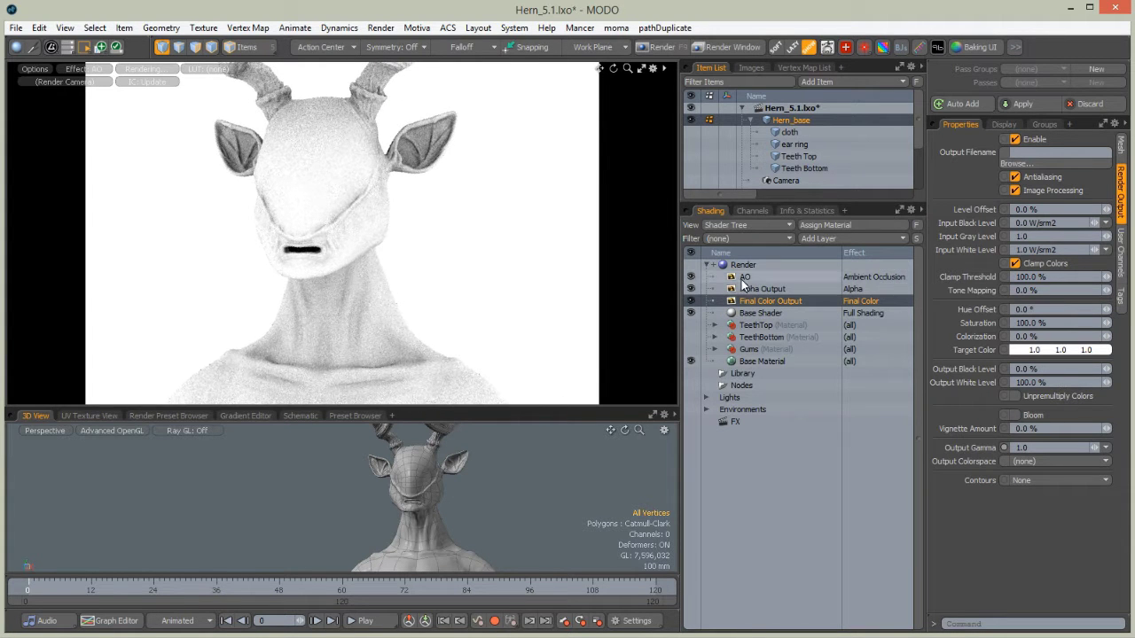
left_click(745, 276)
left_click(1022, 462)
key("Return")
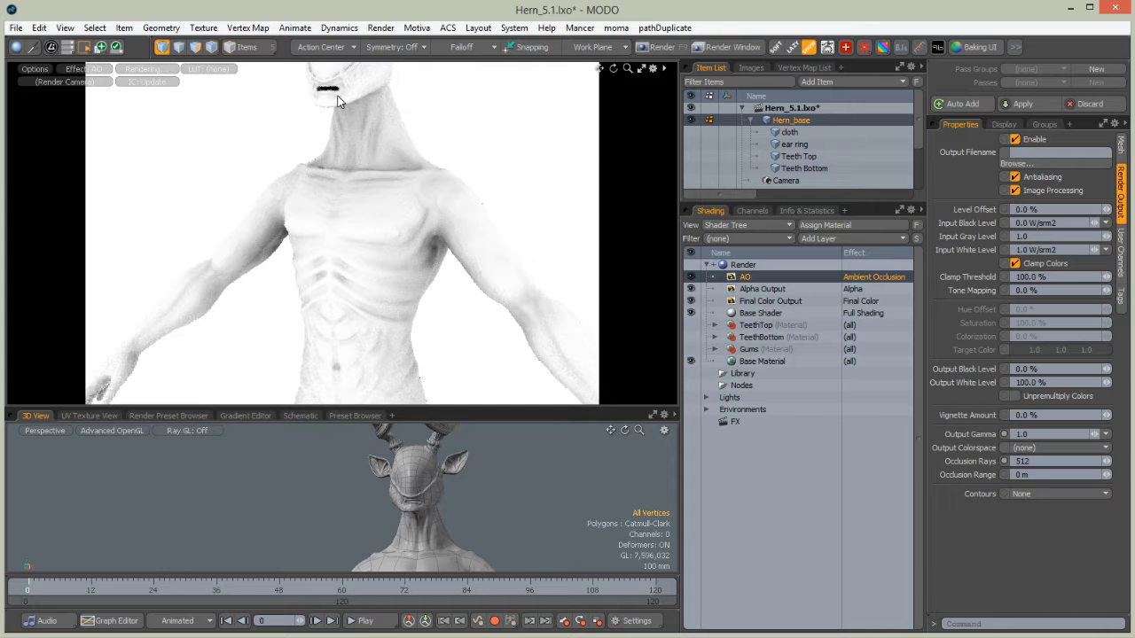
left_click_drag(352, 178, 367, 290, "alt+shift")
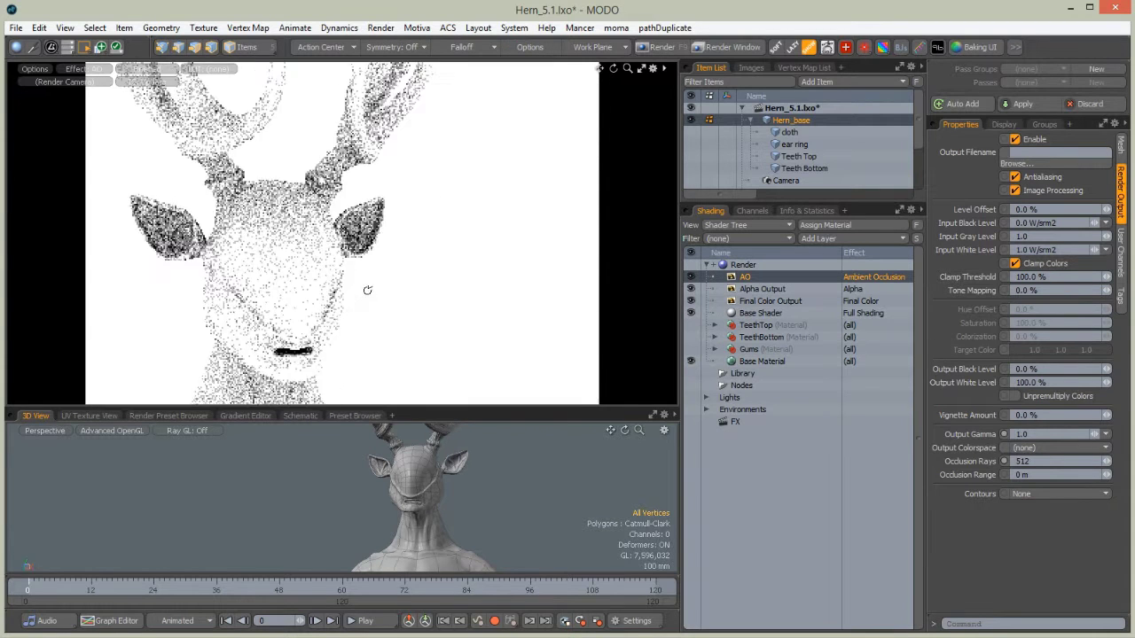
Open the Baking UI and place its window beside the shader tree, over the render preview
left_click(975, 51)
left_click_drag(253, 23, 206, 76)
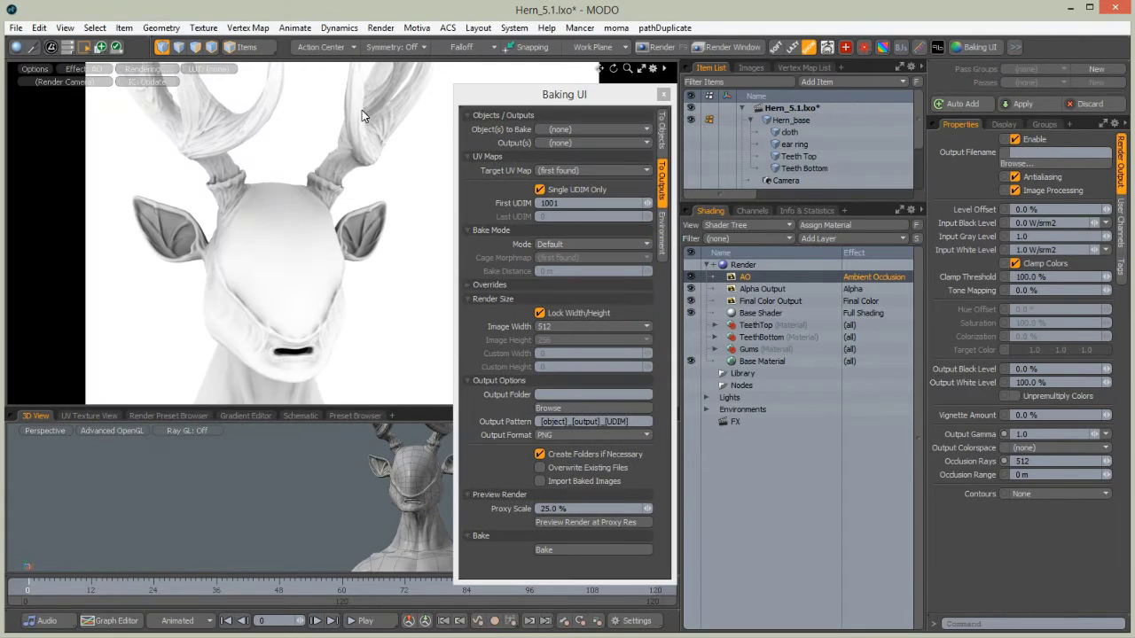
left_click_drag(513, 103, 501, 96)
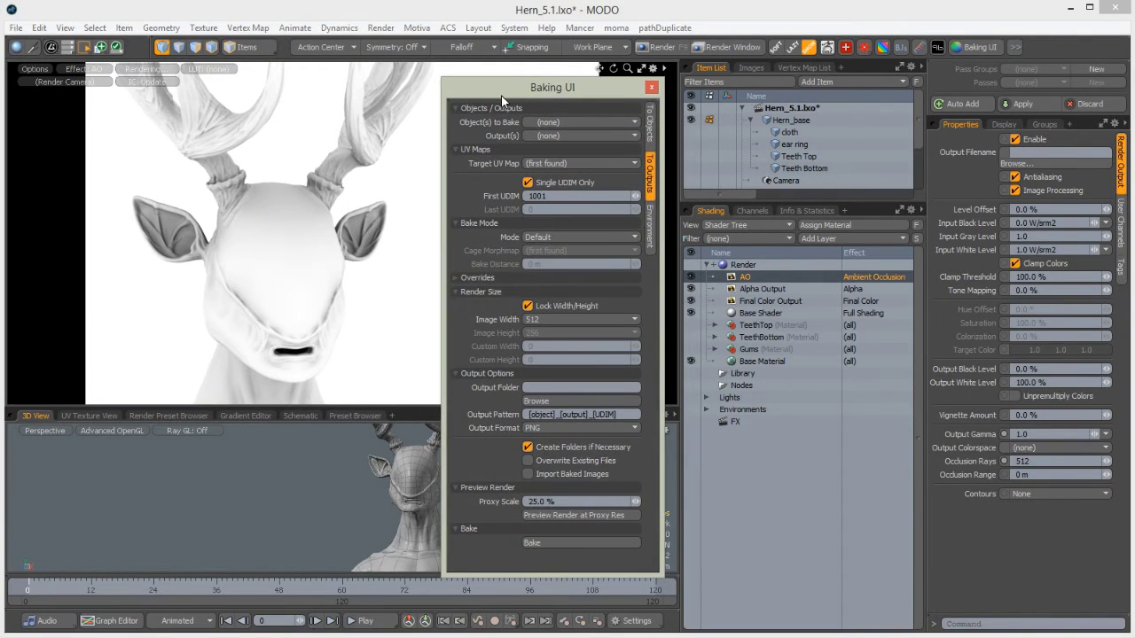
Show the UV layout in an enlarged UV view, uncover it from the Baking UI window, and frame the head in the render preview
left_click(86, 416)
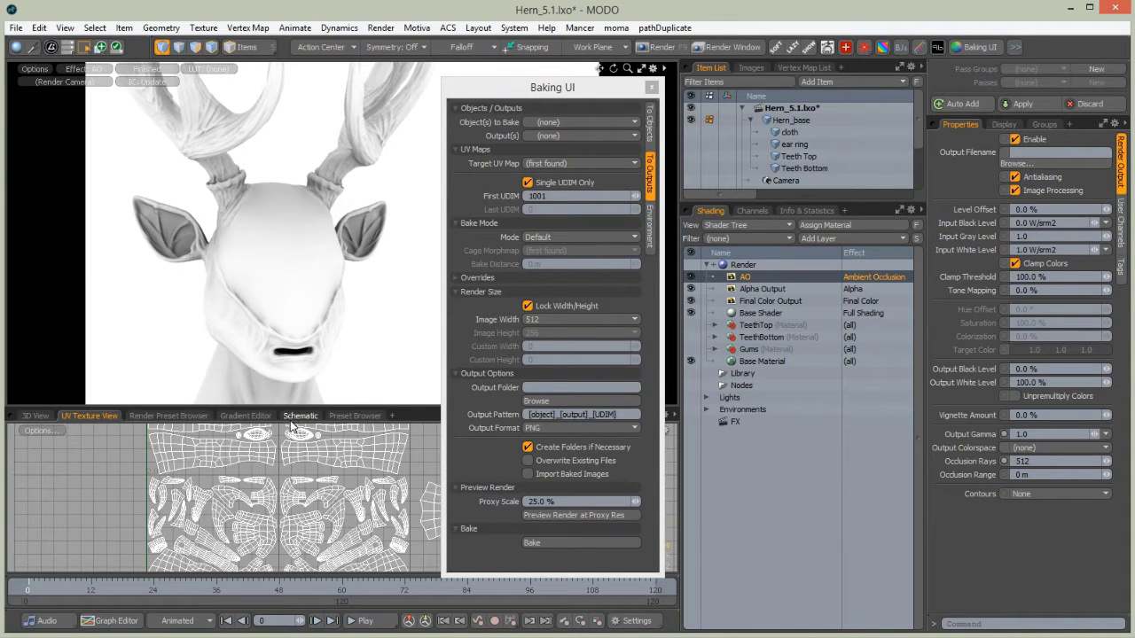
left_click_drag(285, 407, 274, 231)
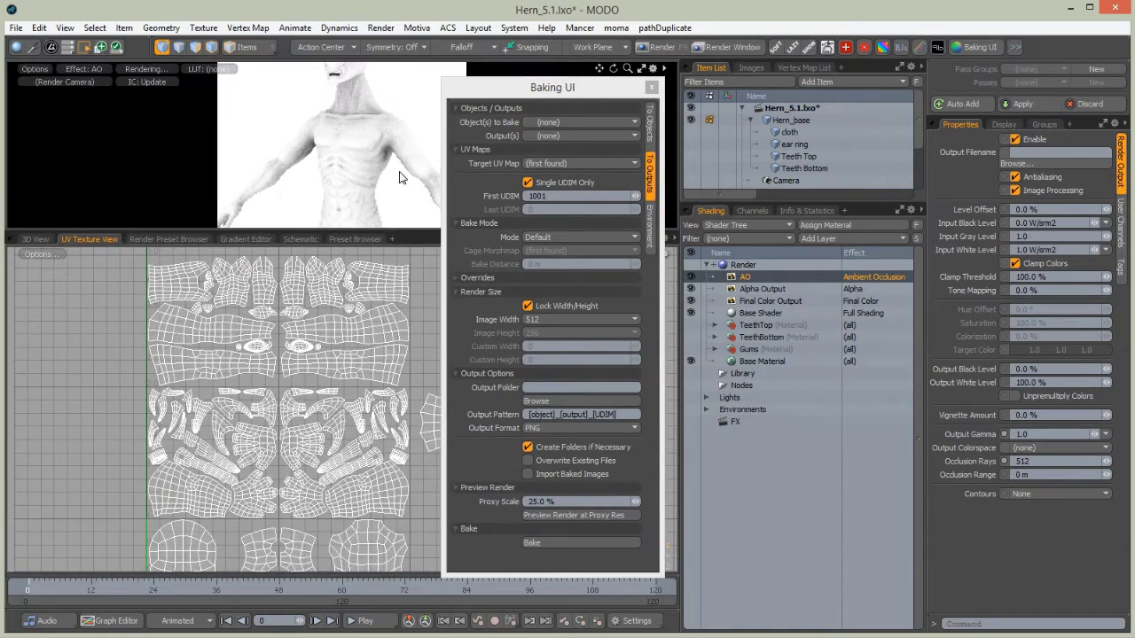
left_click_drag(571, 91, 773, 114)
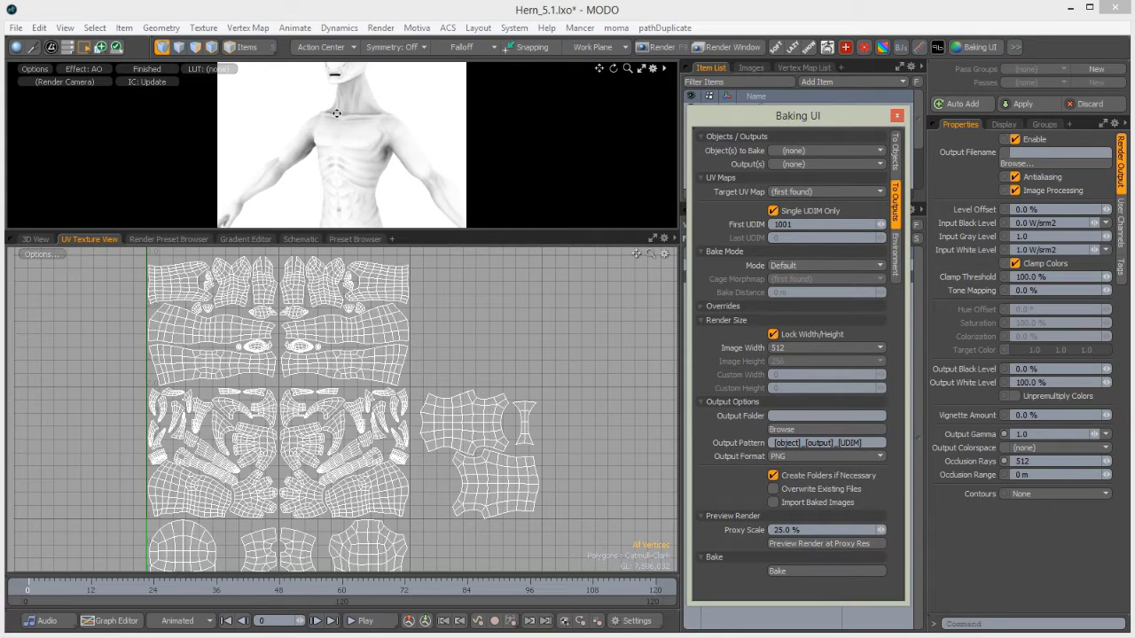
left_click(334, 144)
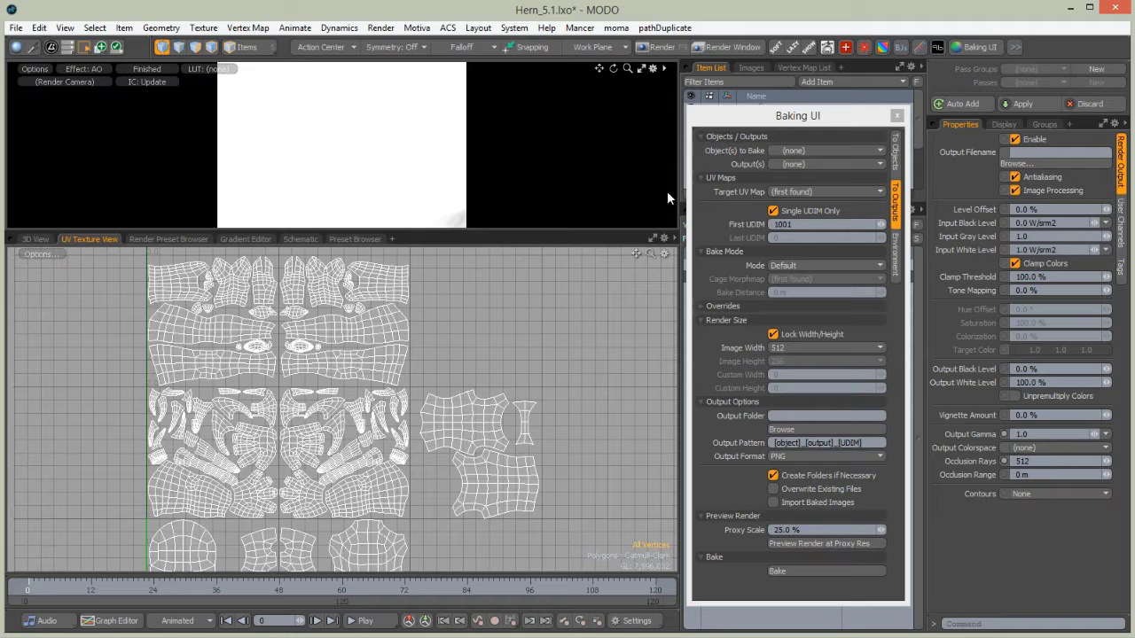
left_click_drag(290, 162, 346, 163, "ctrl+alt")
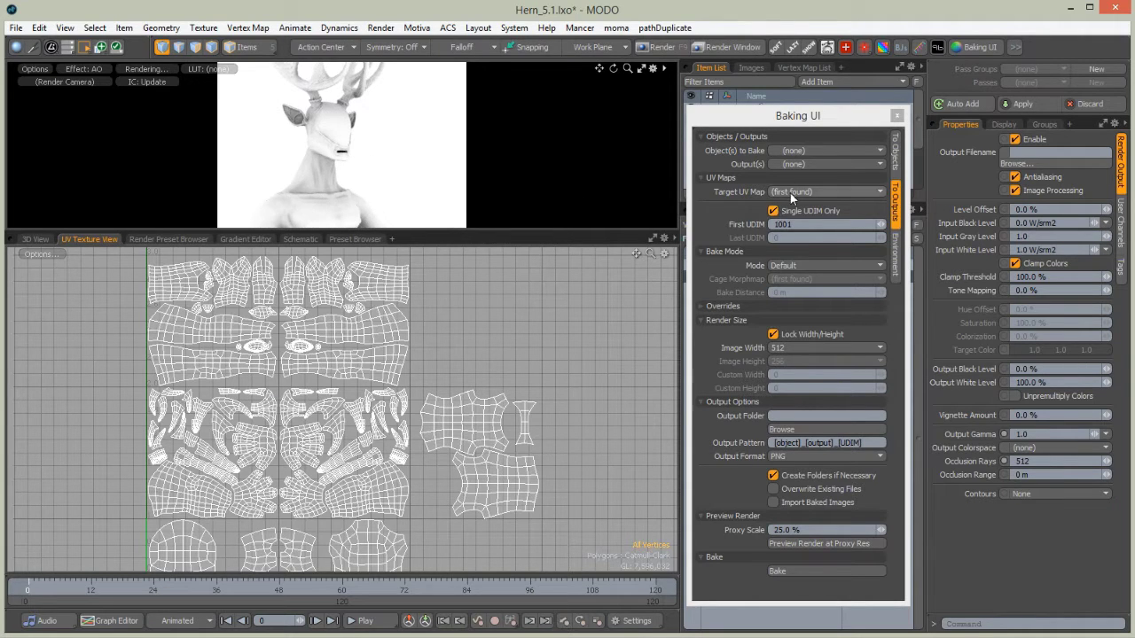
Choose Hern_base as the object to bake and AO as the output in the Baking UI
left_click(786, 151)
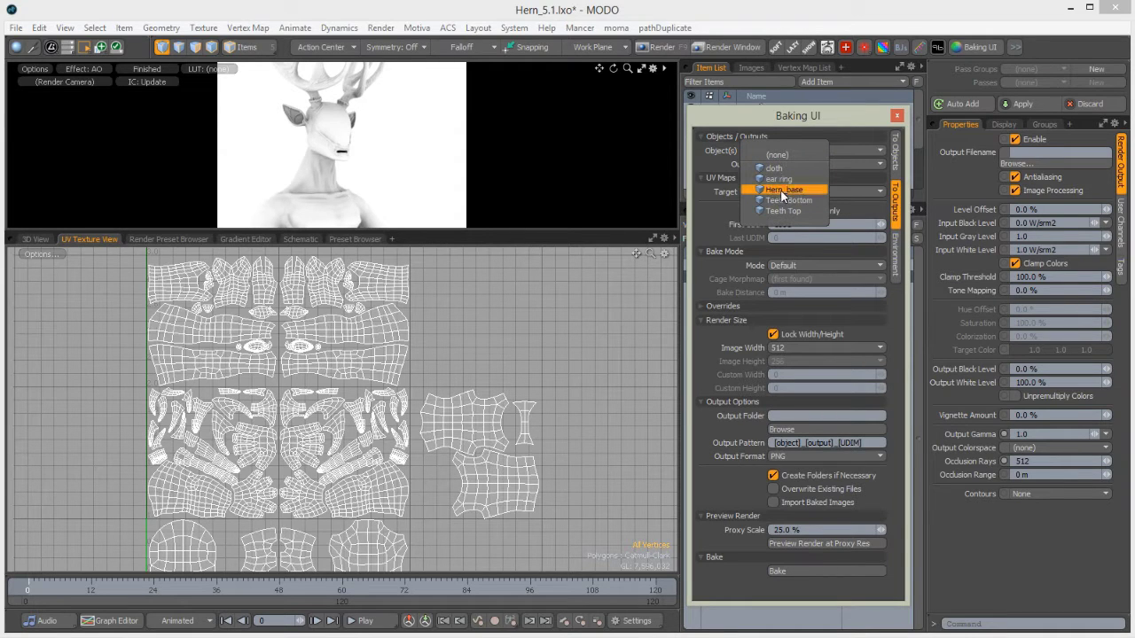
left_click(783, 191)
left_click(790, 166)
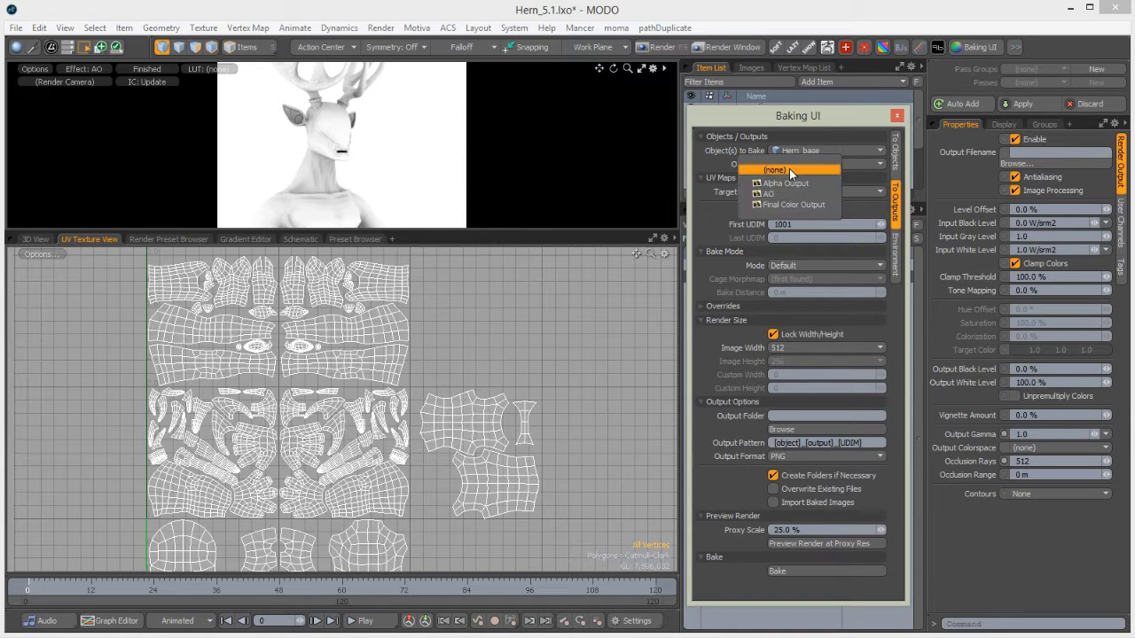
left_click(773, 194)
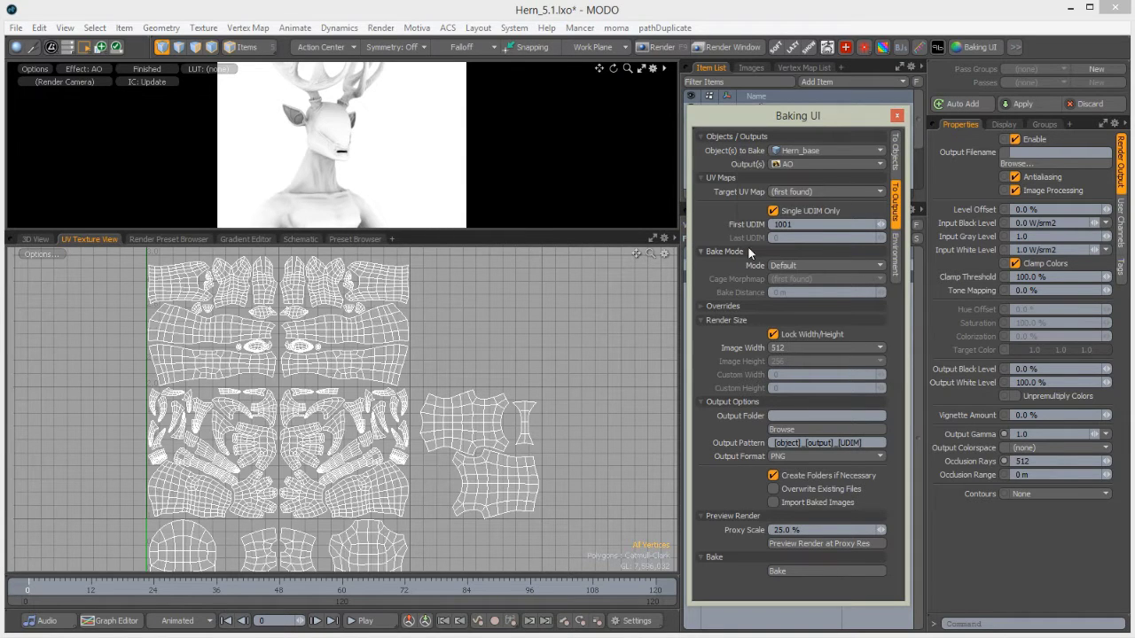
Set the bake's target UV map to Texture and turn off Single UDIM Only, using UDIMs 1001 to 1002
left_click(781, 193)
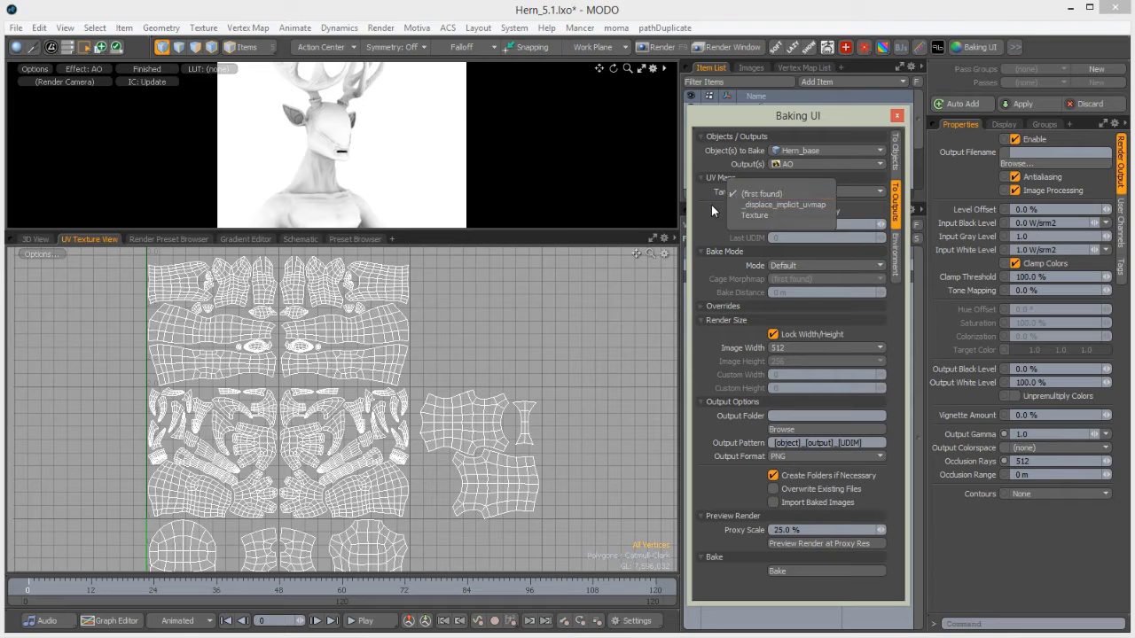
left_click(714, 211)
left_click(784, 192)
left_click(765, 215)
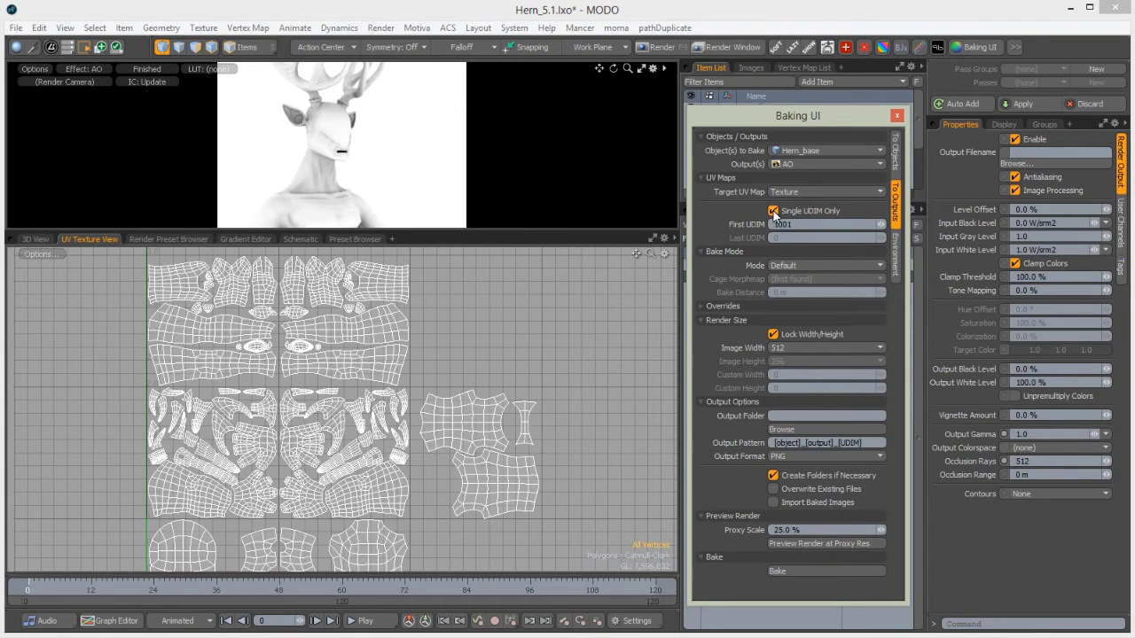
left_click(773, 211)
middle_click_drag(201, 450, 228, 321)
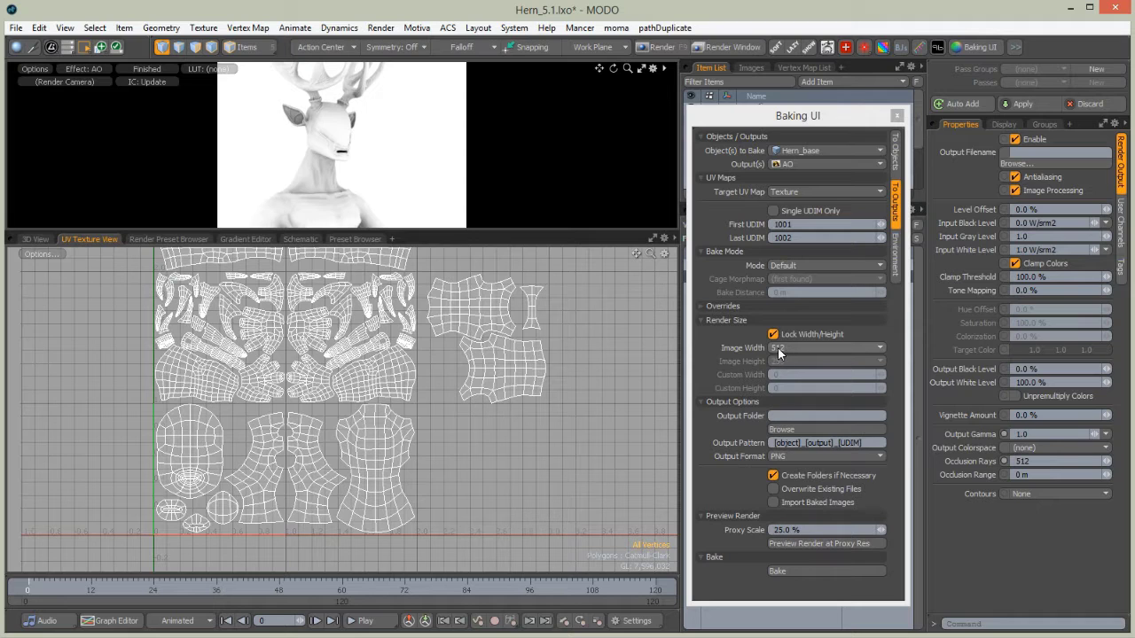
Create a folder named bakes on the desktop as the bake output folder, with overwriting of existing files enabled
left_click(781, 431)
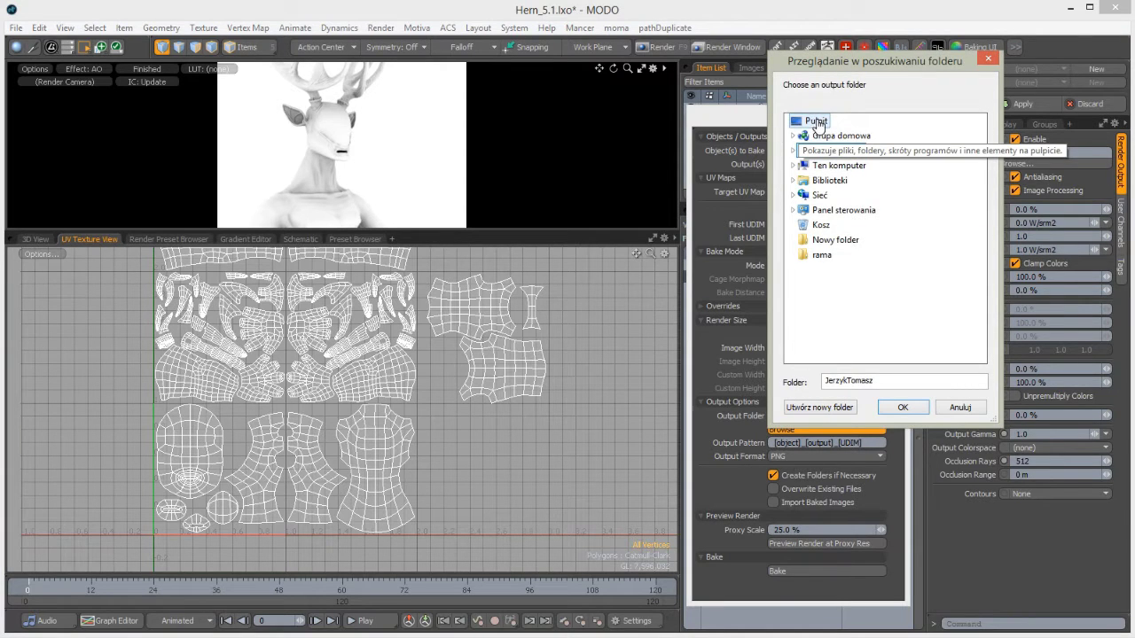
left_click(814, 122)
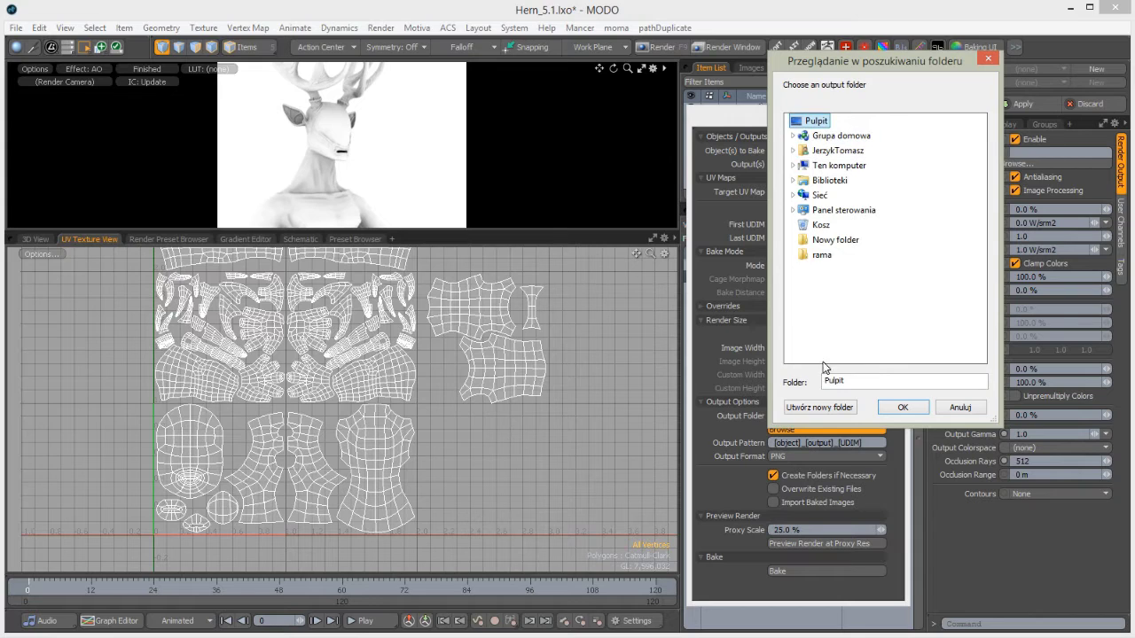
left_click(825, 408)
type("b")
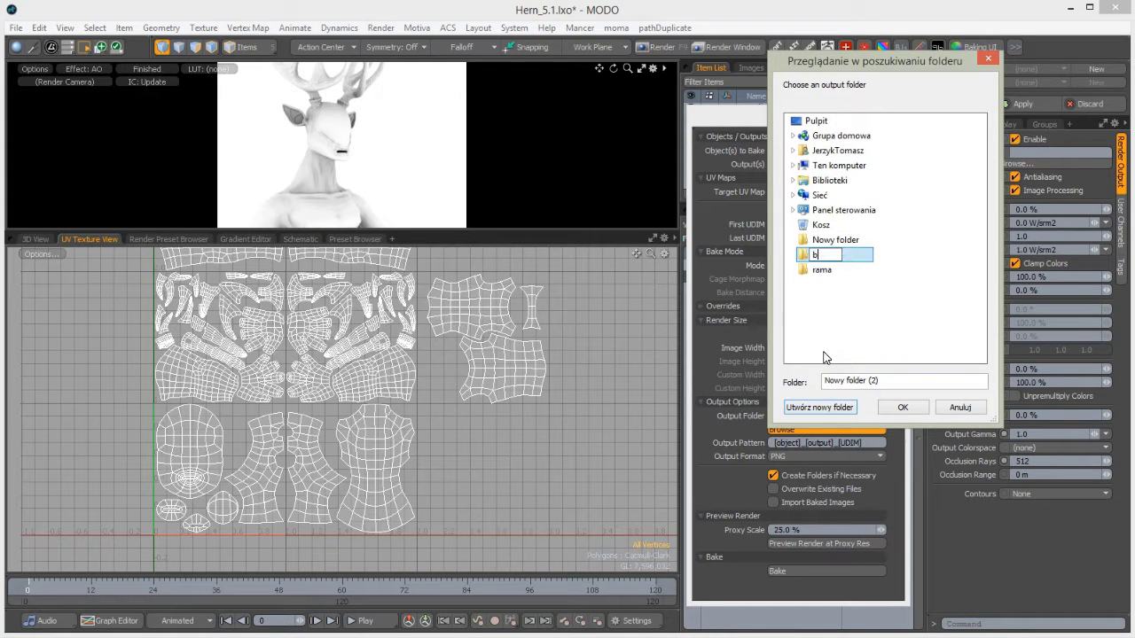
key("Return")
key("Return")
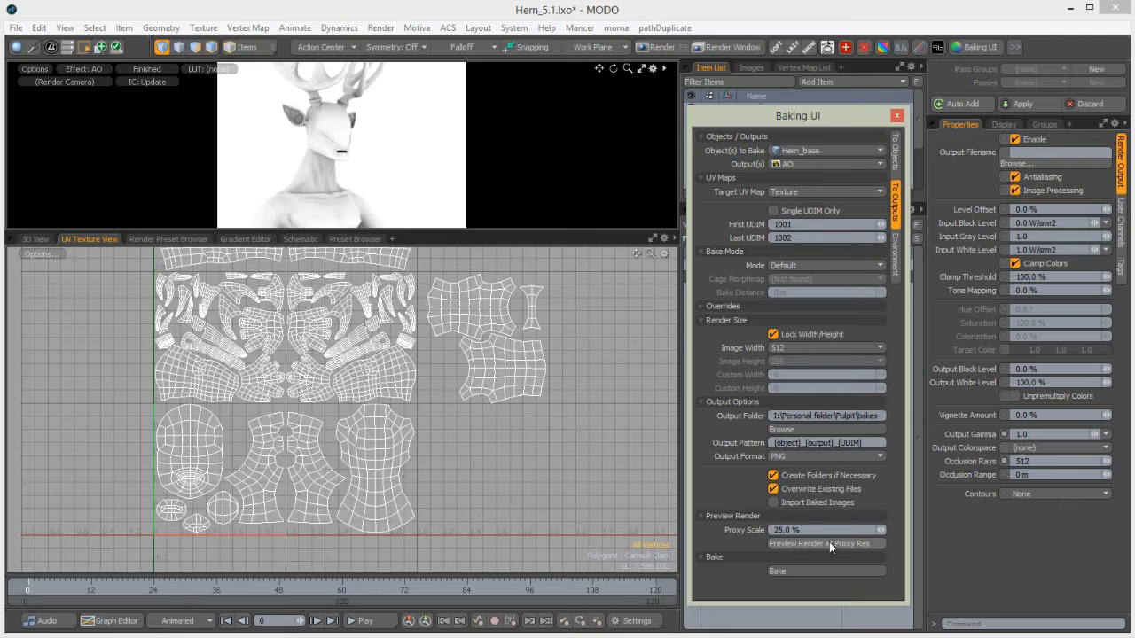
Set the bake image width to 1024, preview the AO bake at proxy resolution and close the render window
left_click(784, 349)
left_click(787, 364)
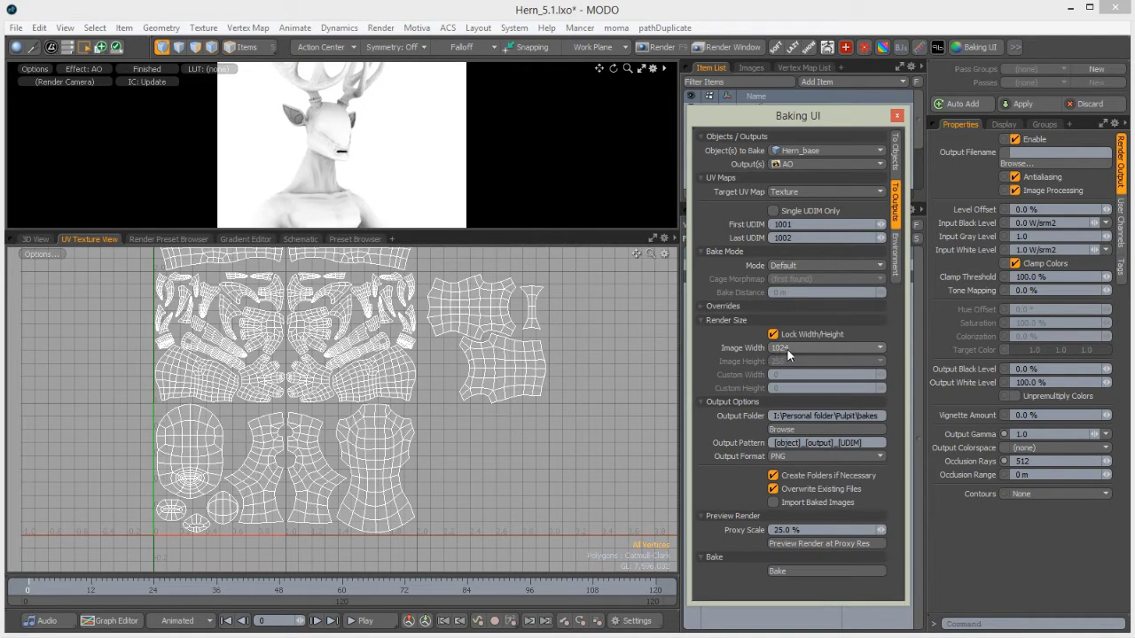
left_click(790, 544)
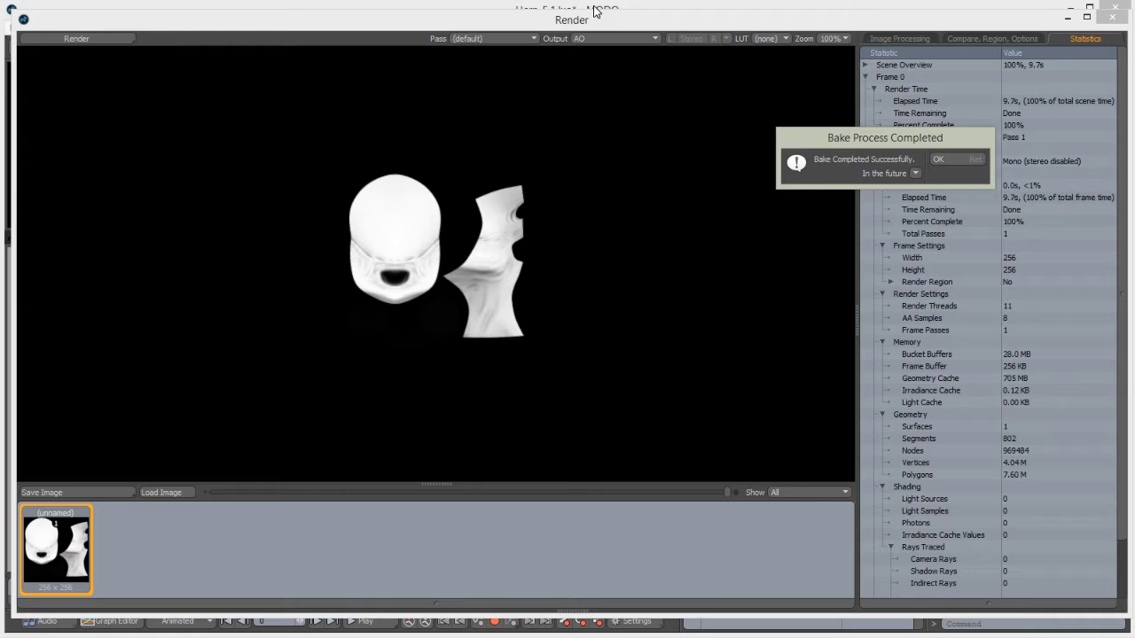
left_click(939, 160)
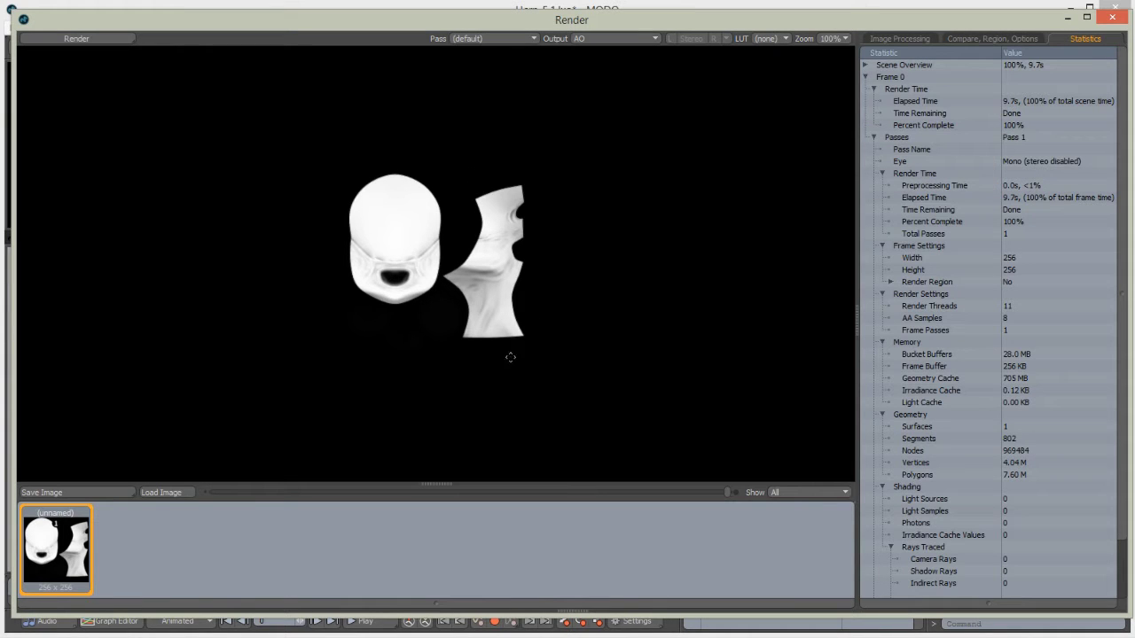
left_click(1113, 18)
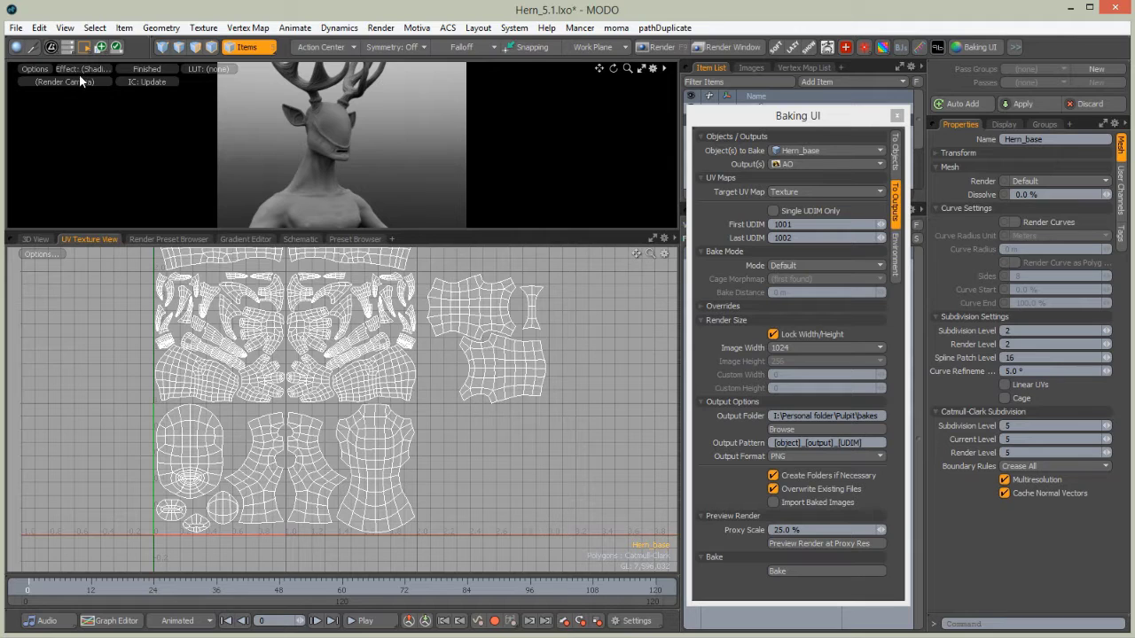
Bake the AO output of Hern_base, set the image width to 4096 and run the bake again
left_click(782, 573)
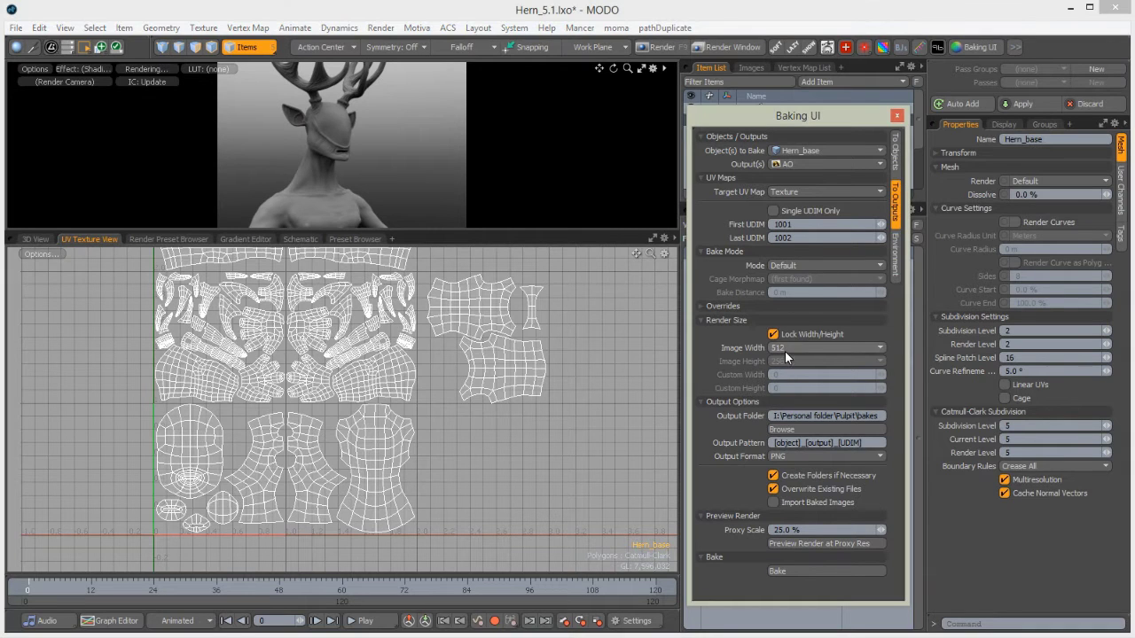
left_click(785, 351)
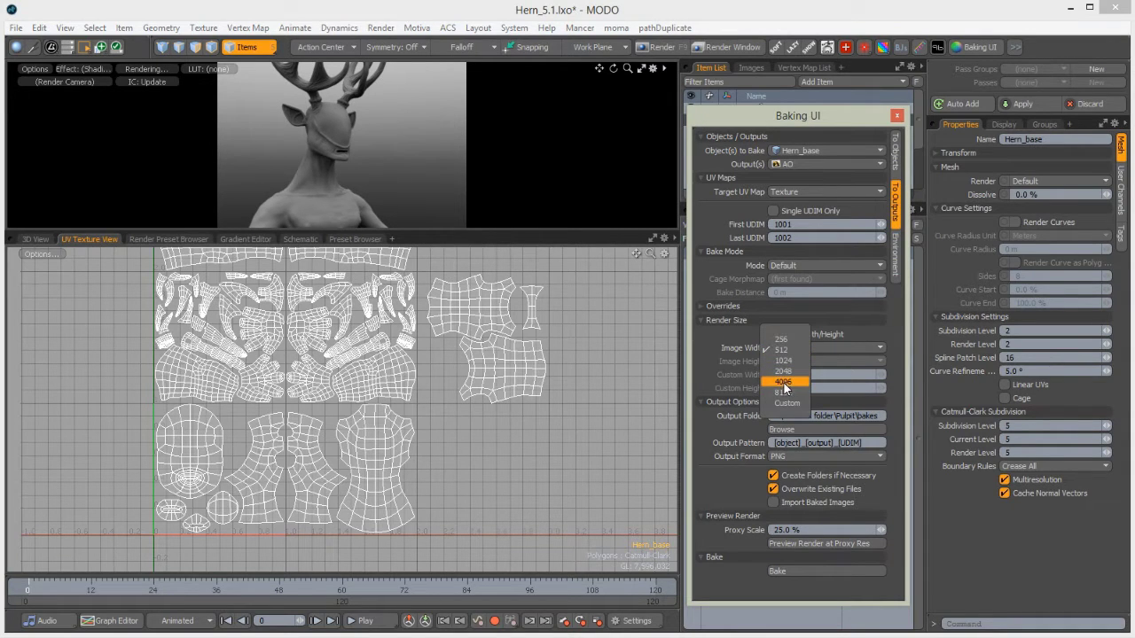
left_click(782, 382)
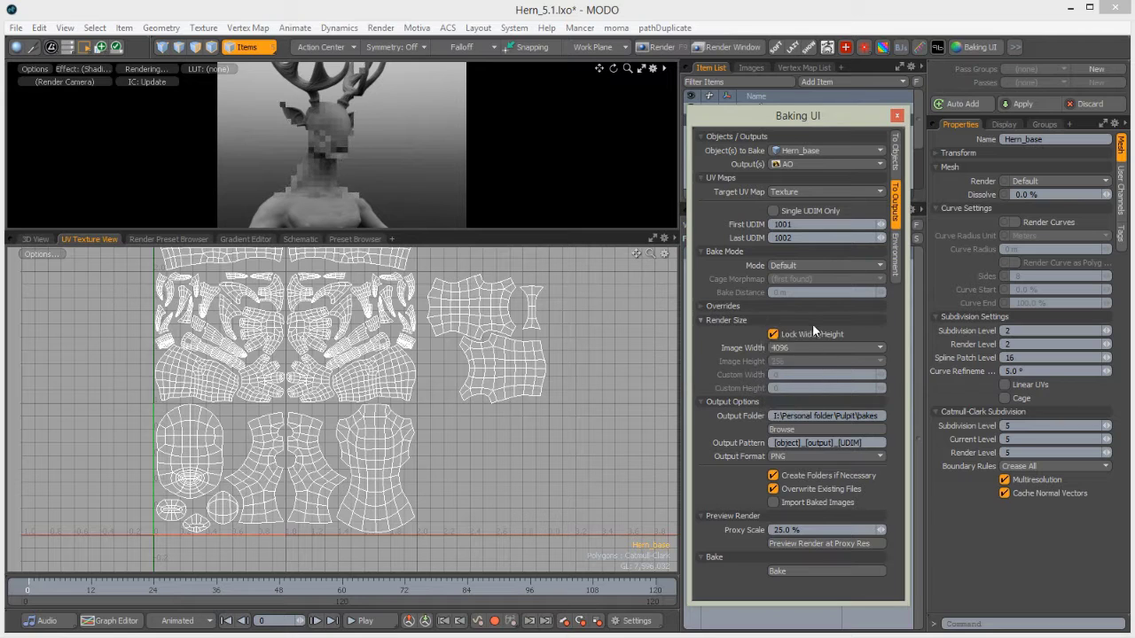
left_click(780, 571)
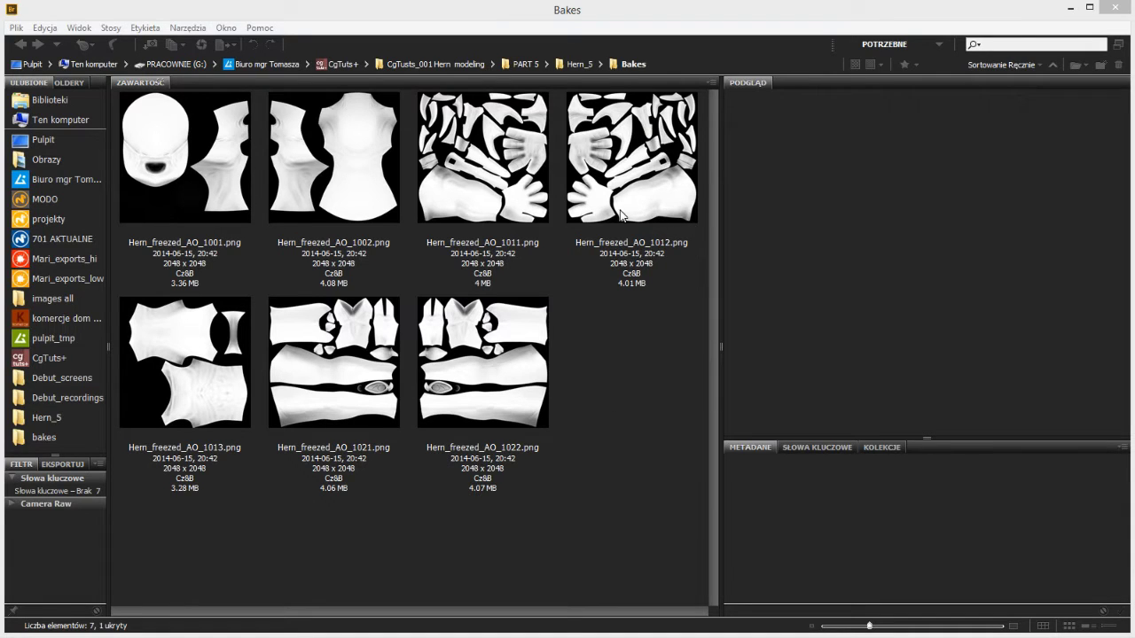
In Adobe Bridge, preview the baked AO maps for tiles 1001, 1002 and 1011 and enlarge the preview area
left_click(177, 172)
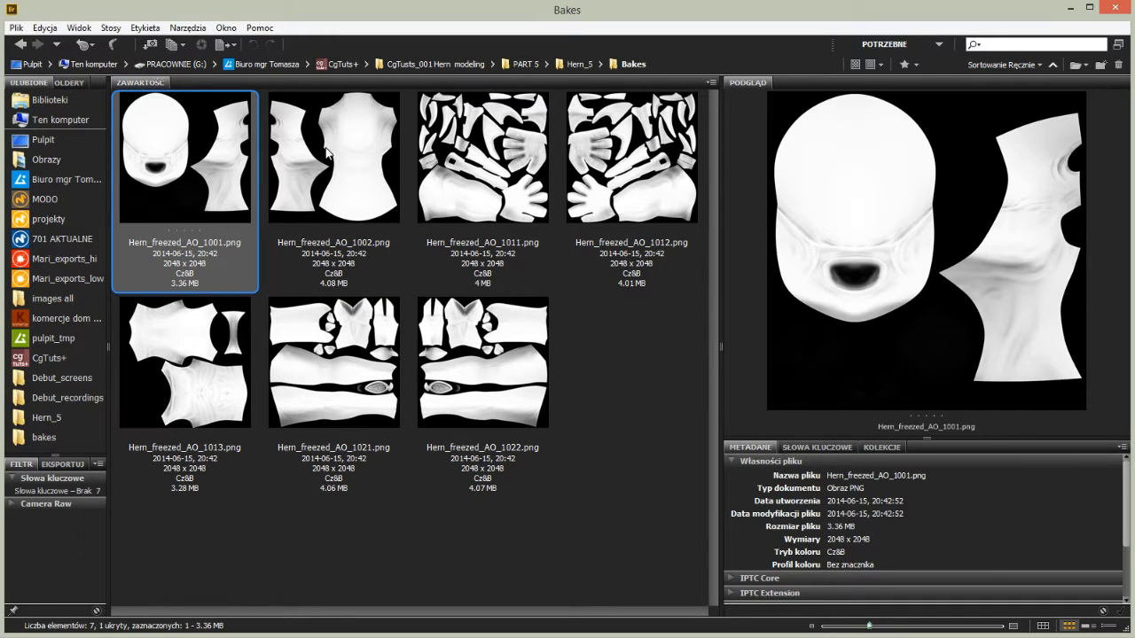
left_click(328, 153)
left_click(512, 170)
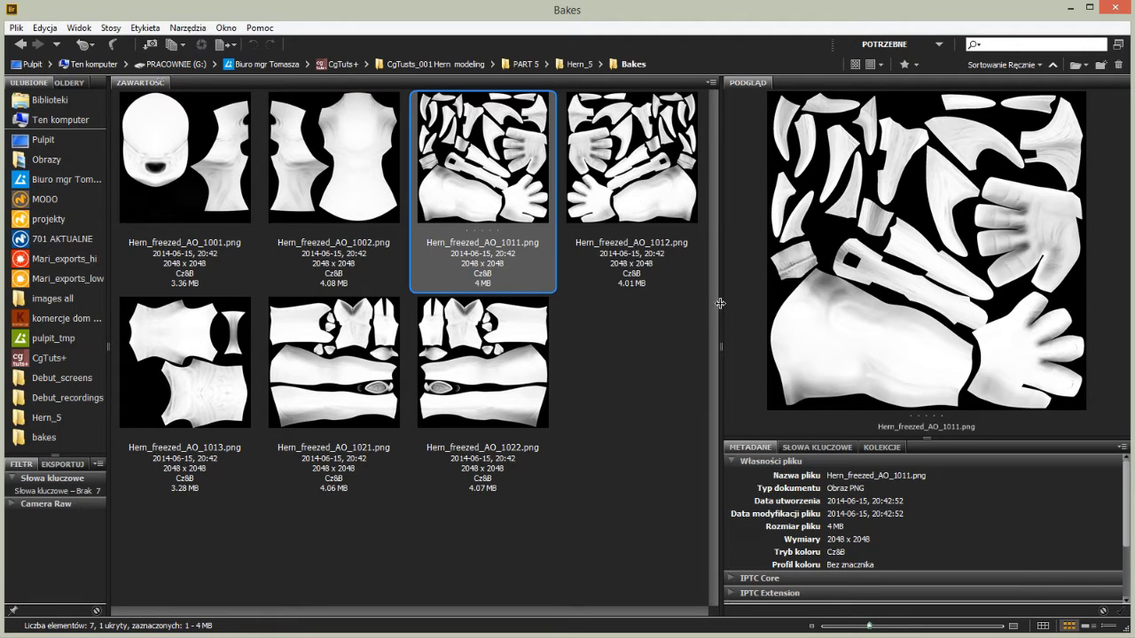
left_click_drag(720, 303, 612, 304)
left_click_drag(718, 441, 718, 551)
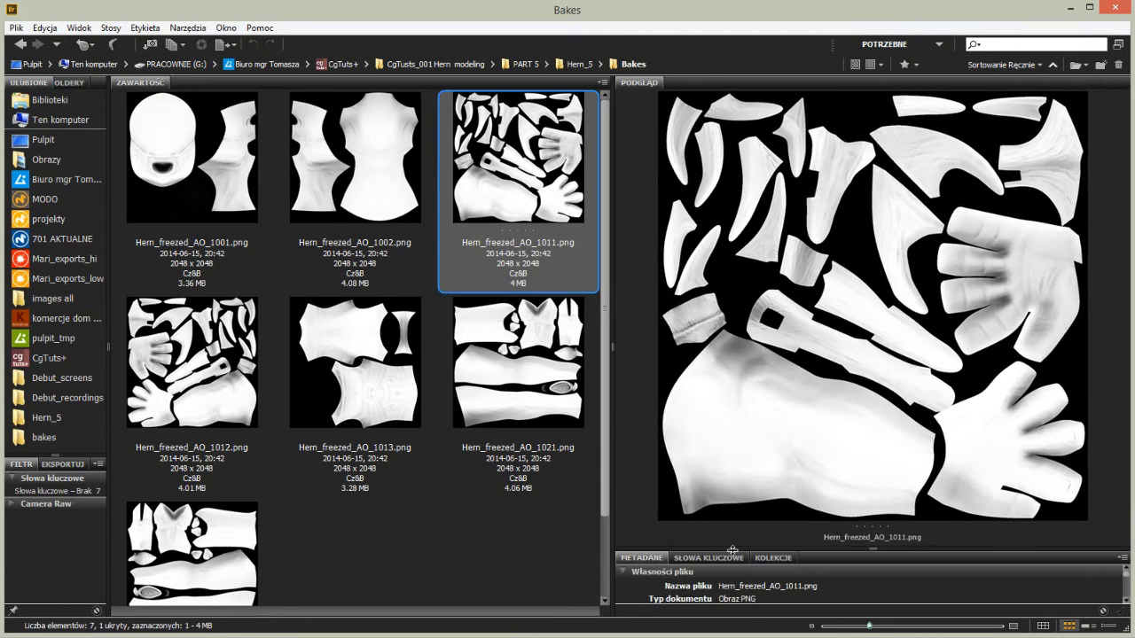
Examine the baked AO maps for tiles 1012, 1013, 1021 and 1022 and recheck the head tile 1001
key("Right")
key("Right")
key("Right")
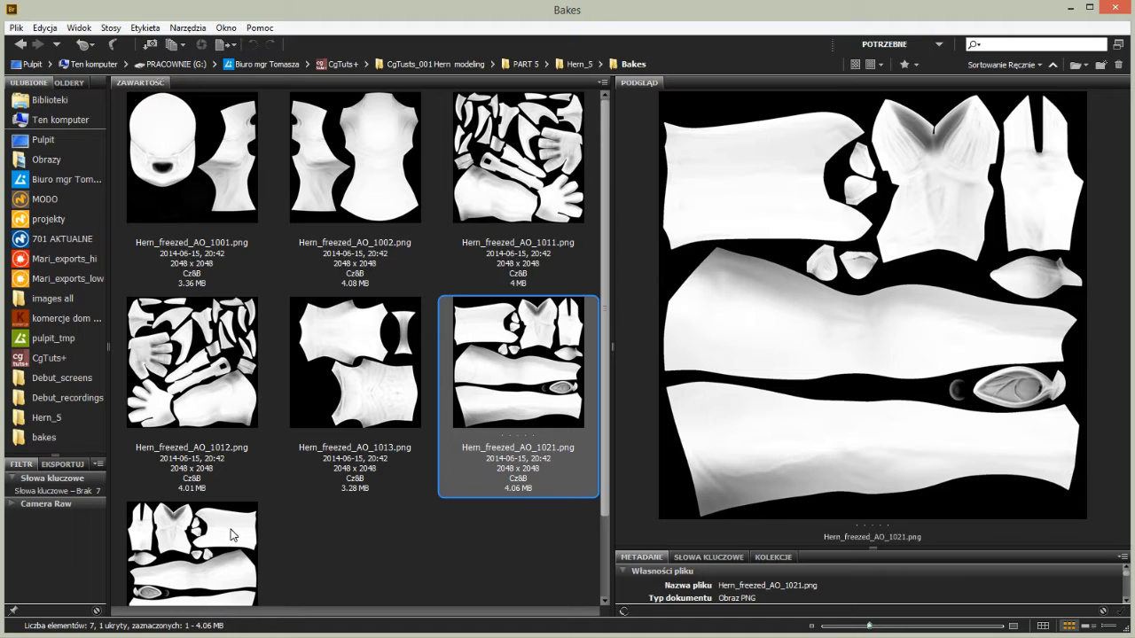
key("Right")
key("Left")
left_click(396, 381)
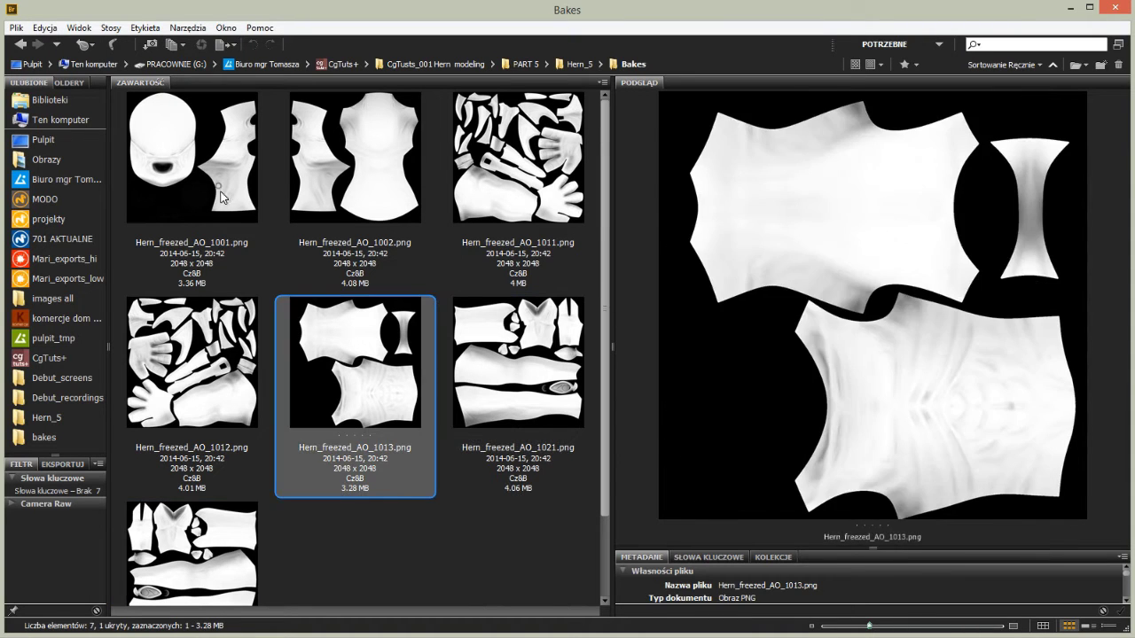
left_click(222, 197)
left_click(202, 345)
Switch back to MODO and move the Baking UI window clear of the item list and shader tree
left_click(177, 637)
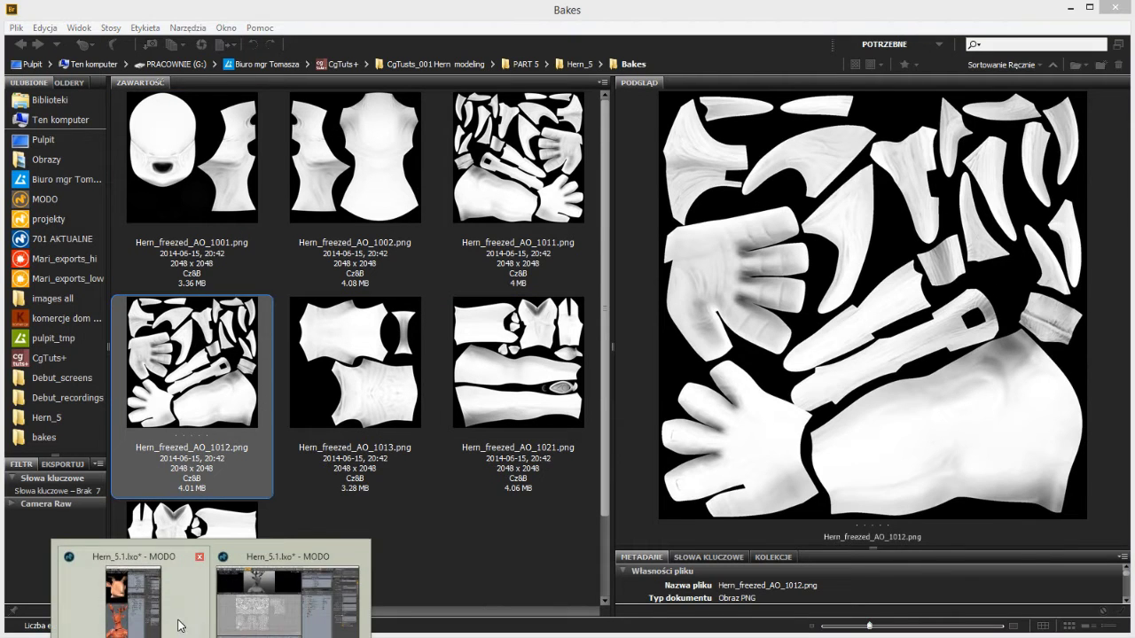
left_click(275, 585)
mouse_move(768, 116)
left_mouse_down()
mouse_move(675, 110)
mouse_move(765, 129)
left_mouse_up()
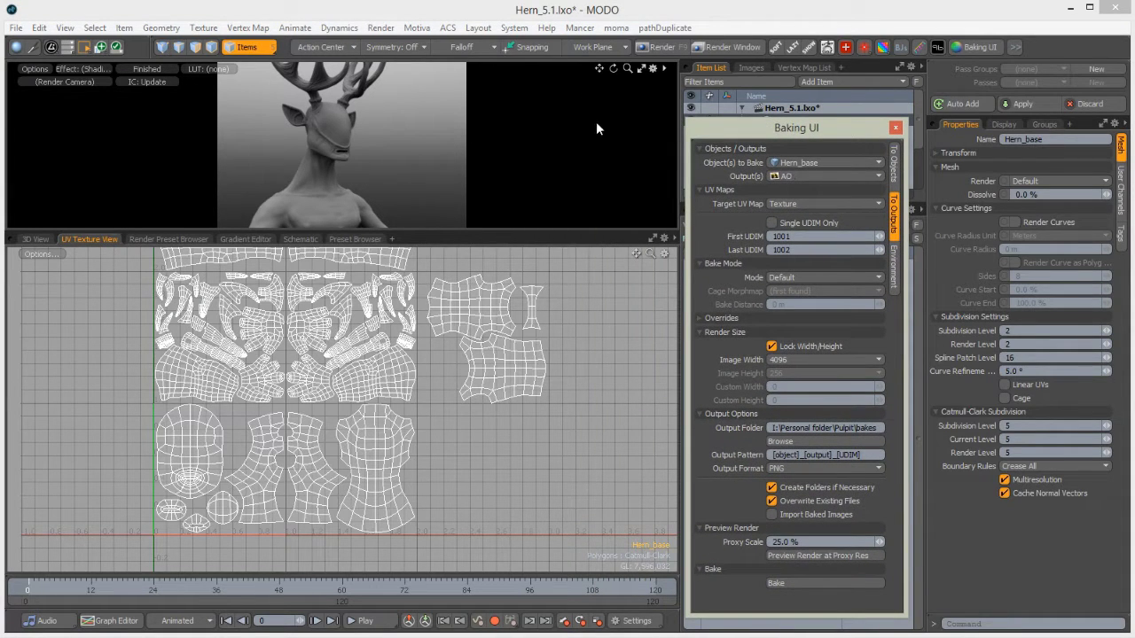
left_click_drag(875, 129, 679, 125)
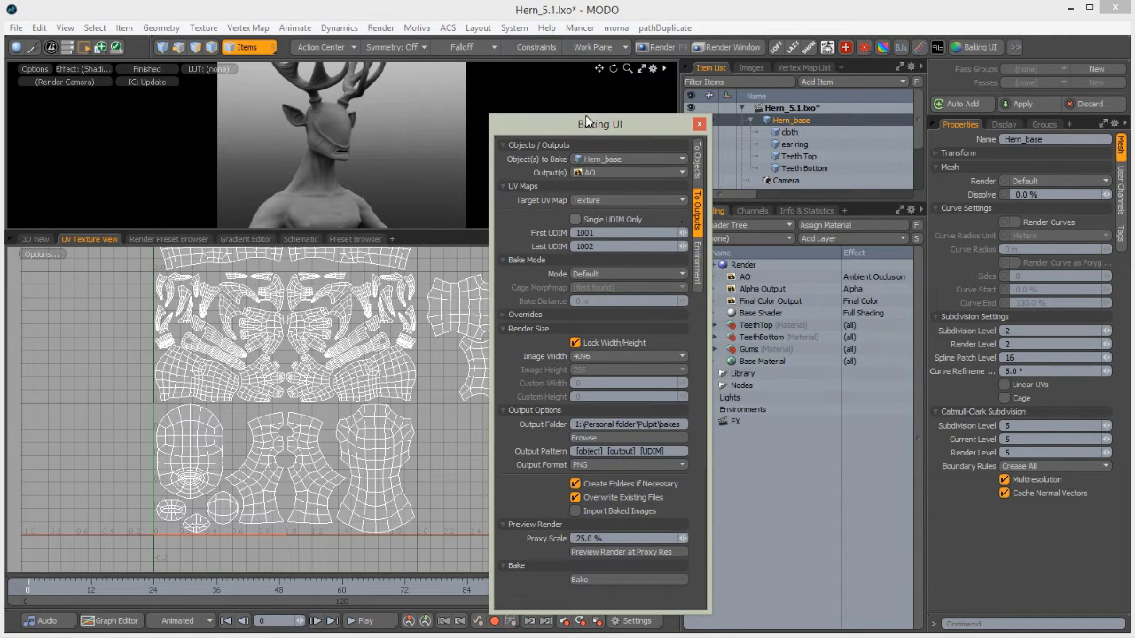
left_click_drag(645, 134, 591, 118)
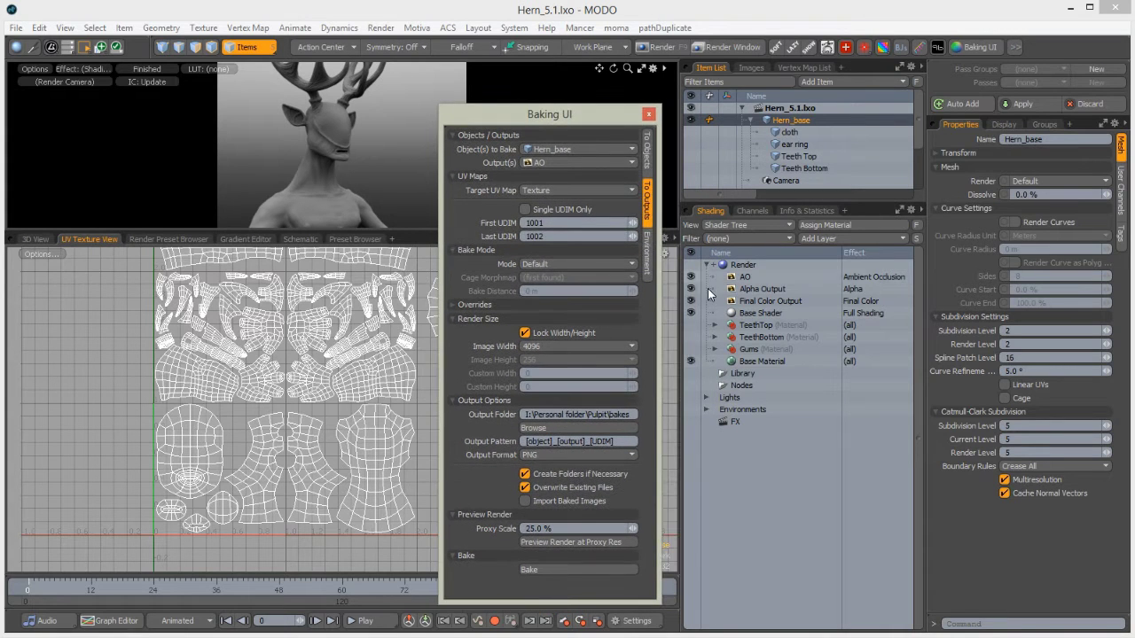
Move Base Material directly below Base Shader in the shader tree, above the teeth and gums materials
left_click(738, 361)
left_click_drag(759, 339, 752, 320)
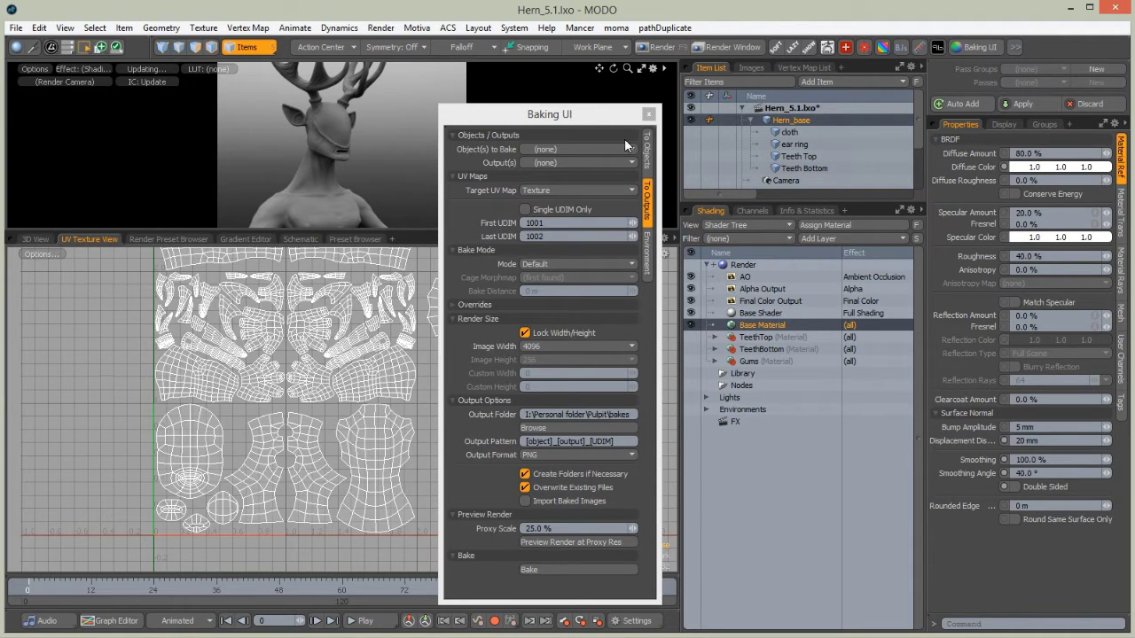
Close the Baking UI and enlarge the render preview above the UV view
left_click_drag(625, 114, 632, 99)
left_click(657, 99)
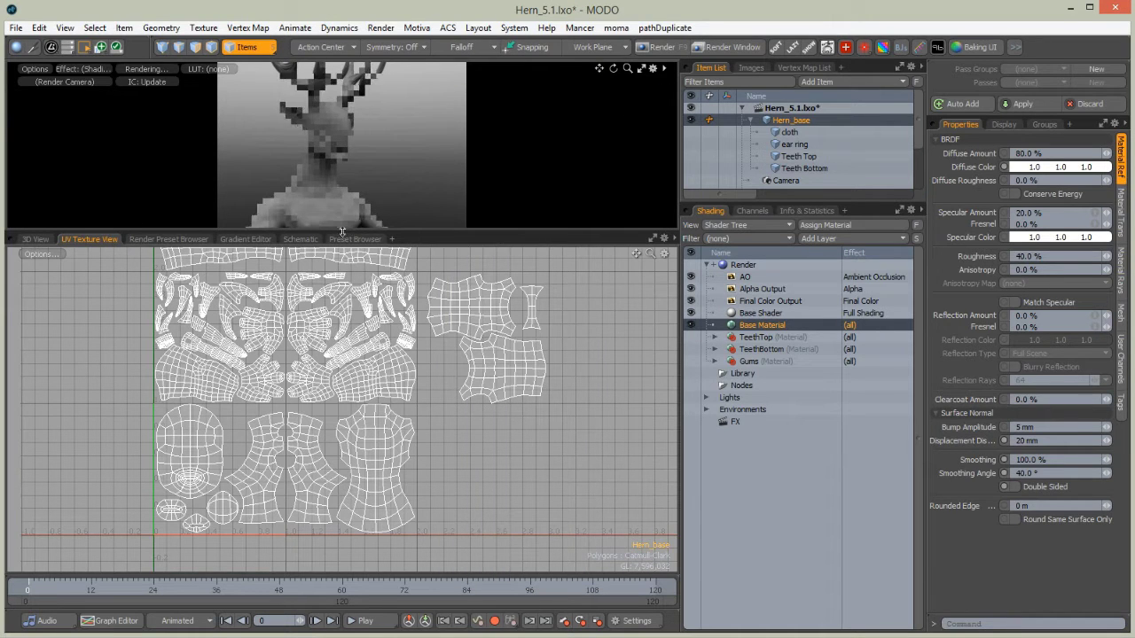
left_click_drag(342, 232, 342, 273)
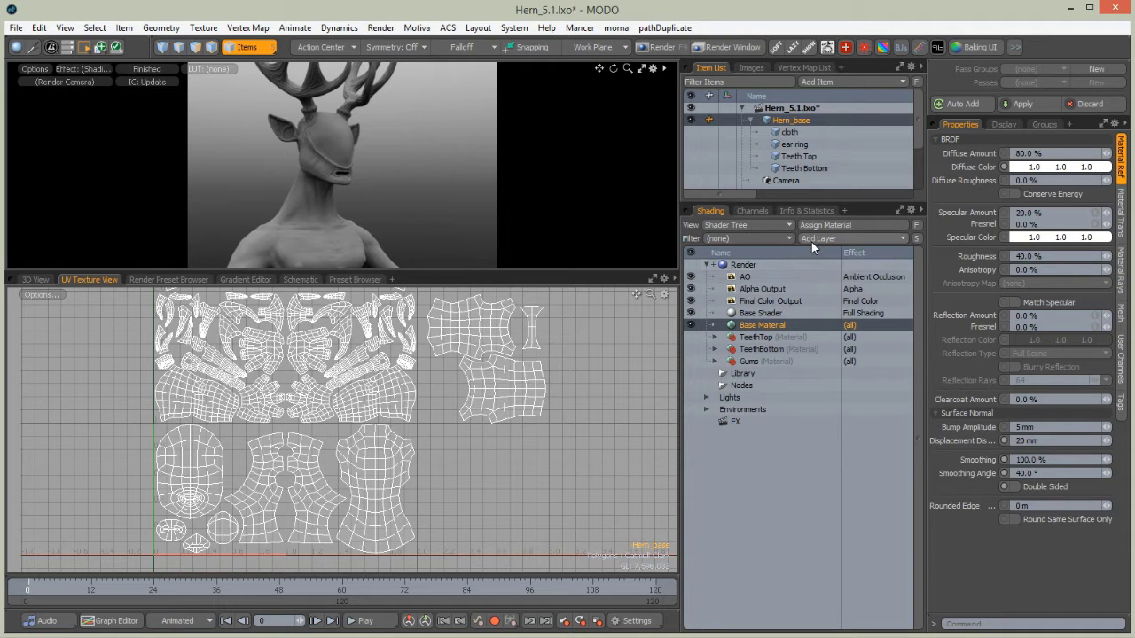
Create a new schematic workspace named "shader" and open it
left_click(293, 280)
left_click(30, 295)
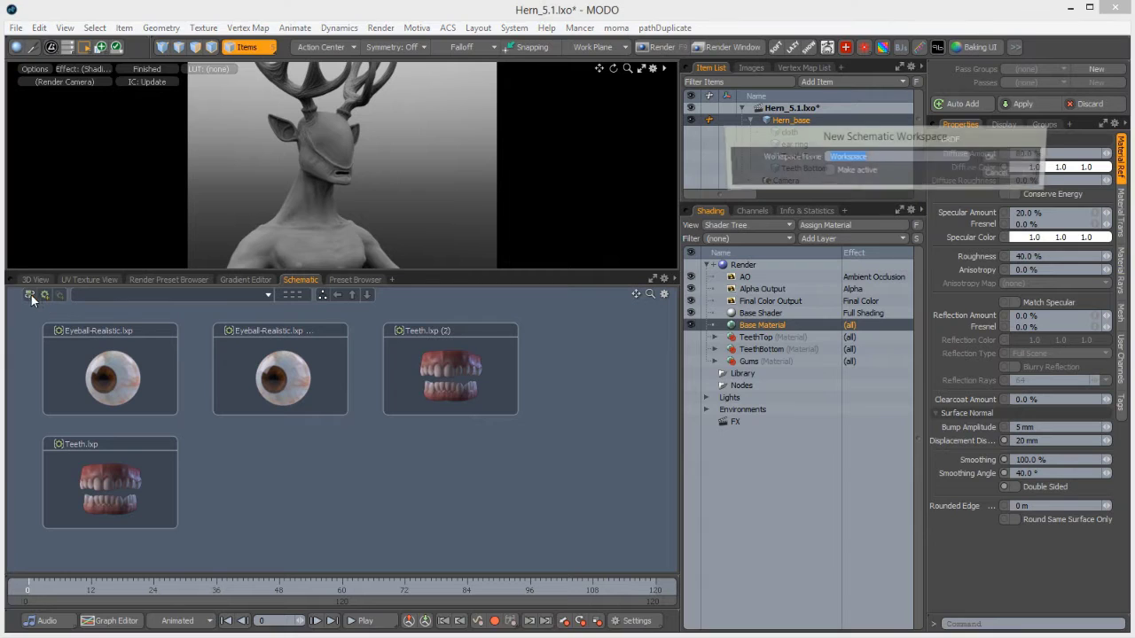
type("shader")
key("Return")
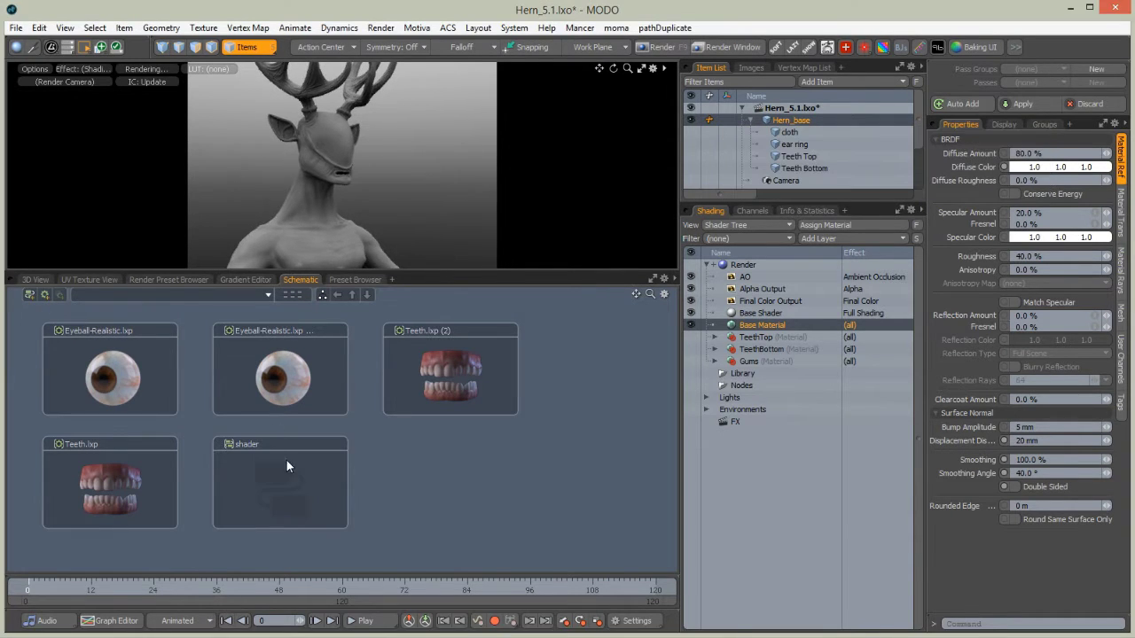
double_click(244, 448)
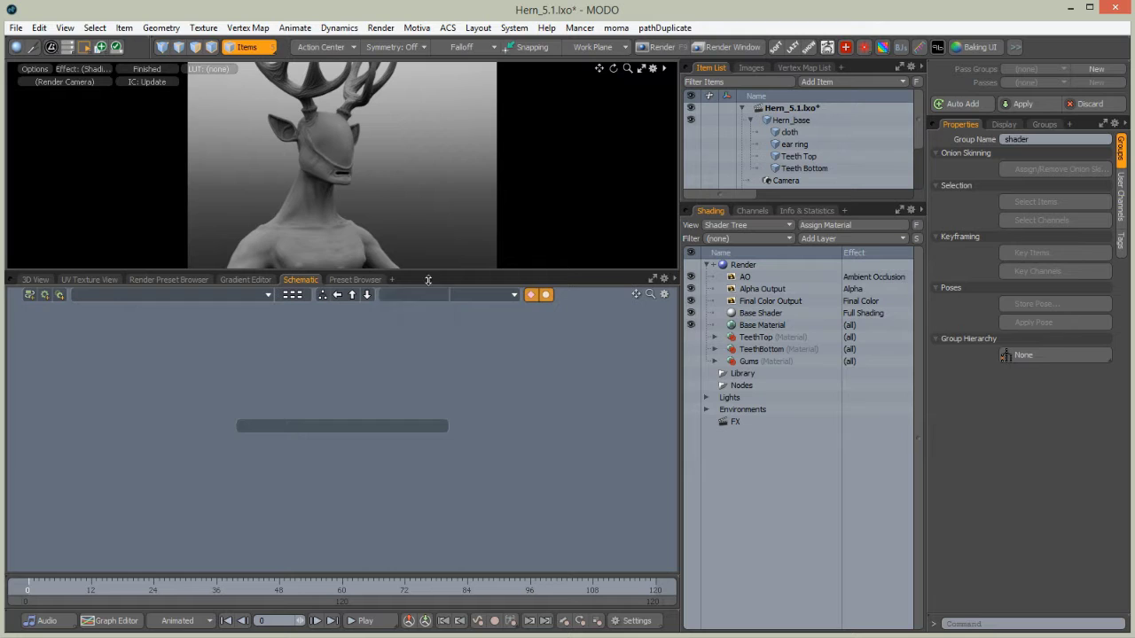
Enlarge the render preview vertically and widen it and the schematic view
left_click(492, 296)
left_click_drag(581, 270, 581, 317)
mouse_move(678, 392)
left_mouse_down()
mouse_move(772, 376)
mouse_move(742, 376)
left_mouse_up()
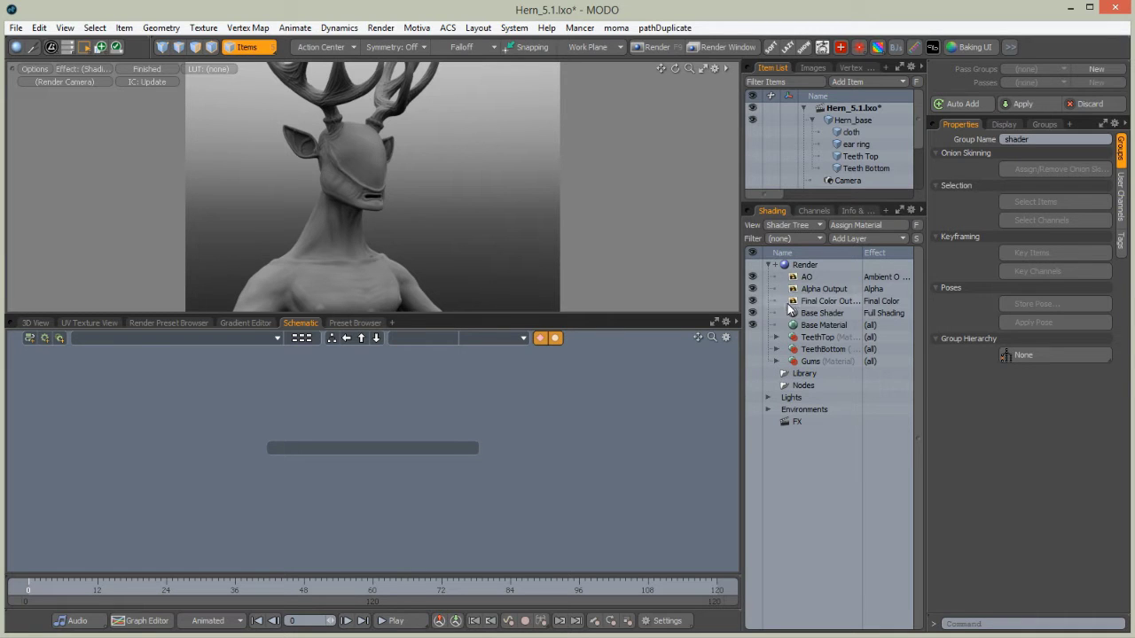
Add Base Material from the shader tree to the shader schematic and frame the node
left_click(823, 324)
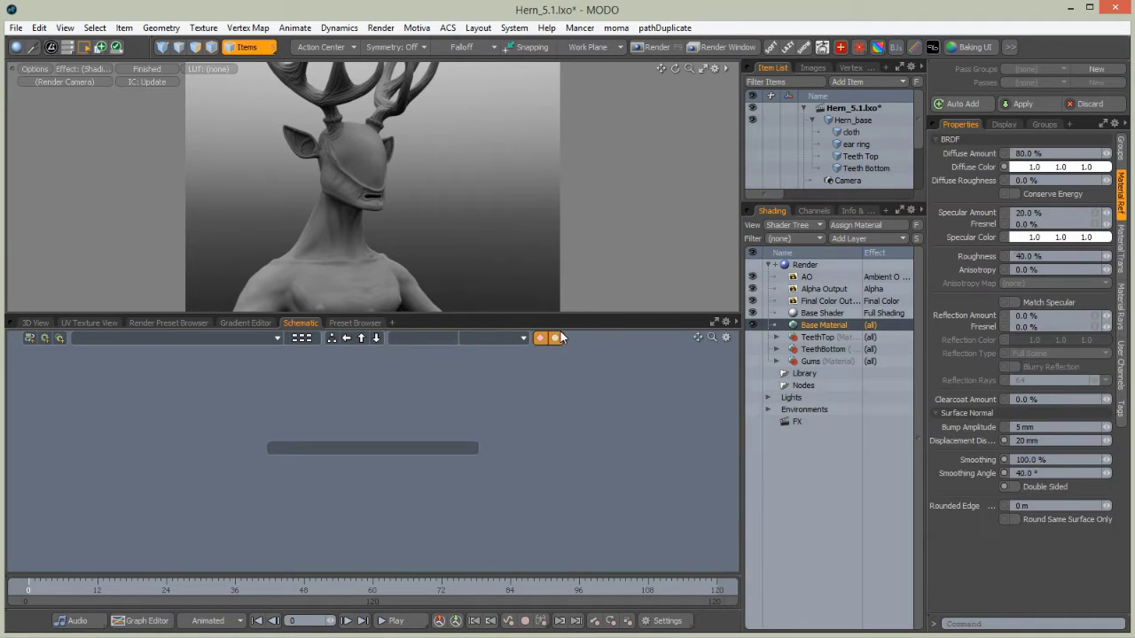
left_click(436, 337)
left_click_drag(579, 393, 150, 388)
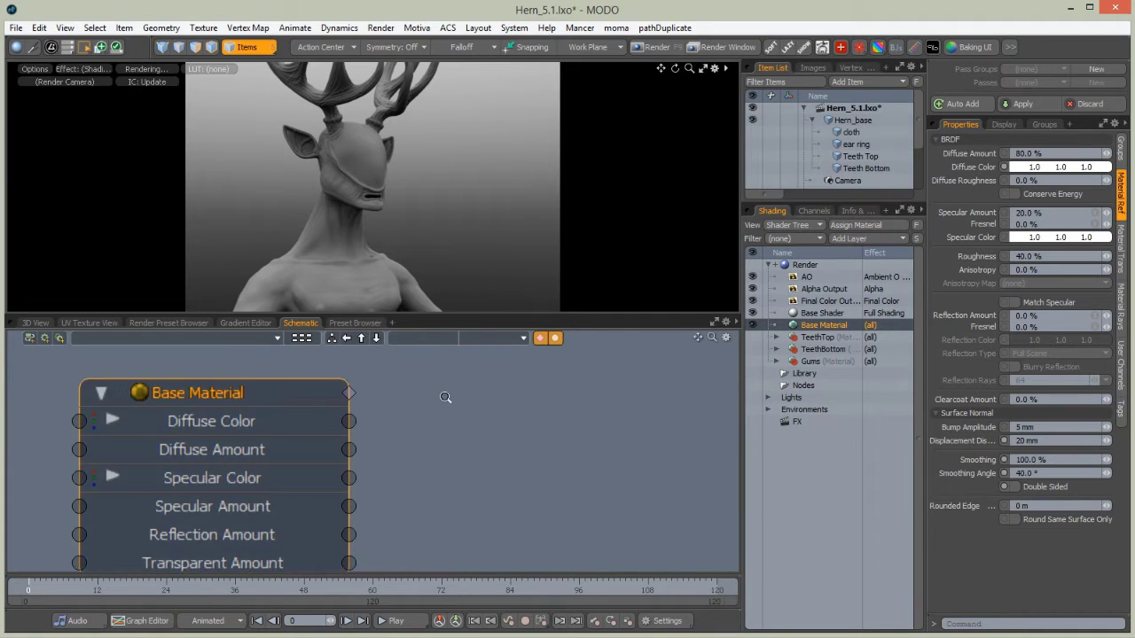
scroll(446, 397, "down", 5)
scroll(402, 401, "up", 3)
scroll(402, 400, "up", 1)
left_click_drag(401, 401, 194, 412, "alt")
scroll(308, 401, "down", 2)
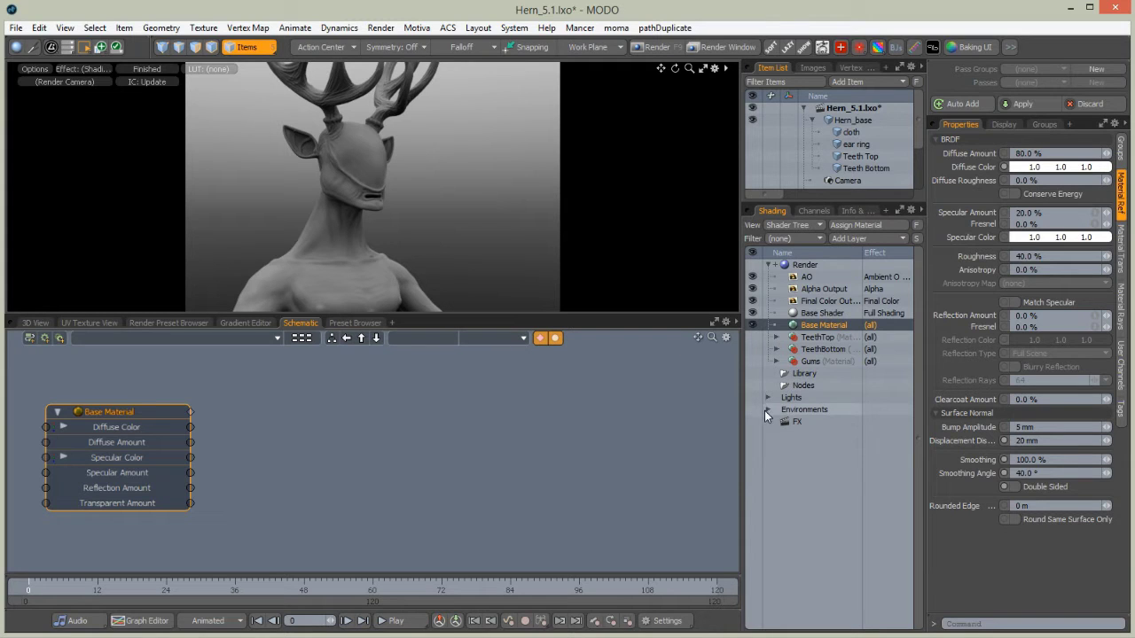
Add a Ray Type shader input node and lay it out on the left with Base Material on the right
left_click(801, 386)
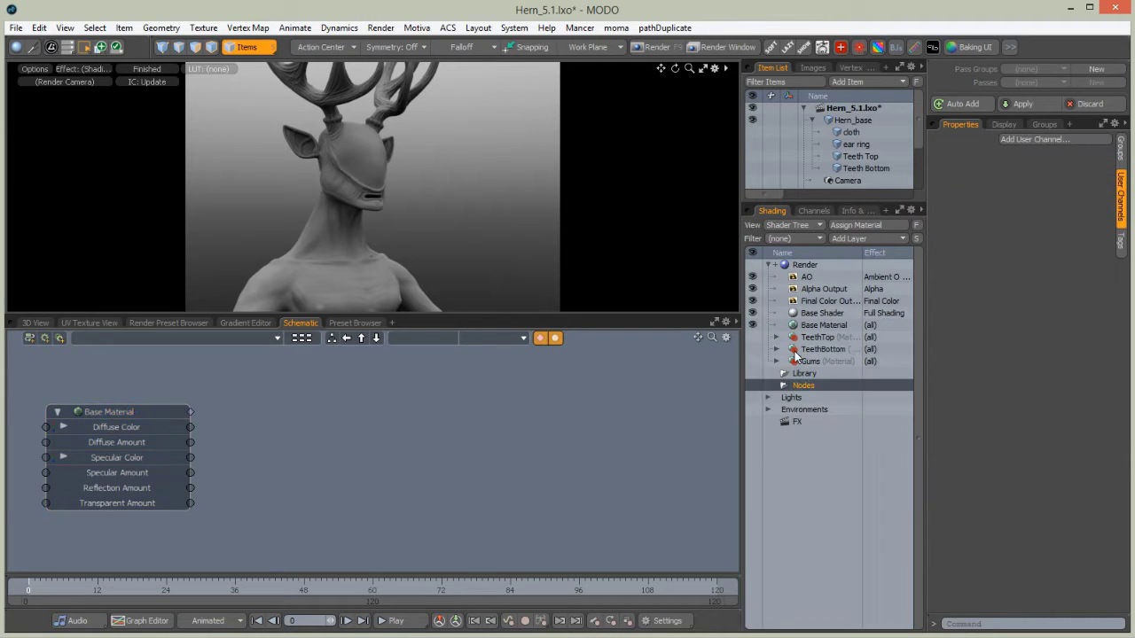
left_click(504, 337)
mouse_move(510, 342)
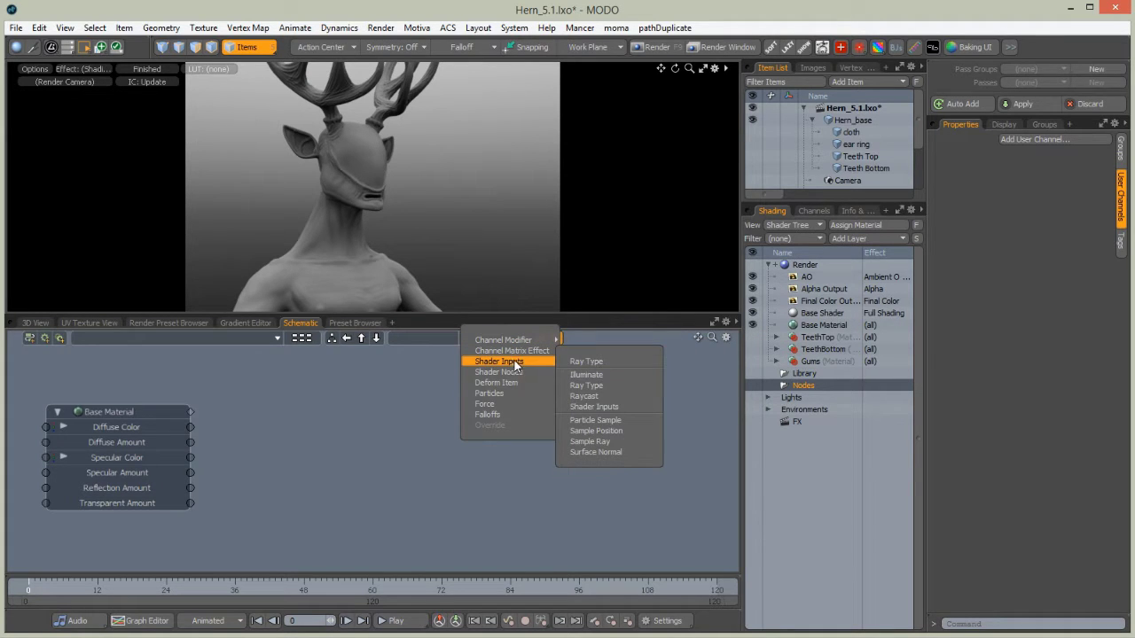
left_click(577, 362)
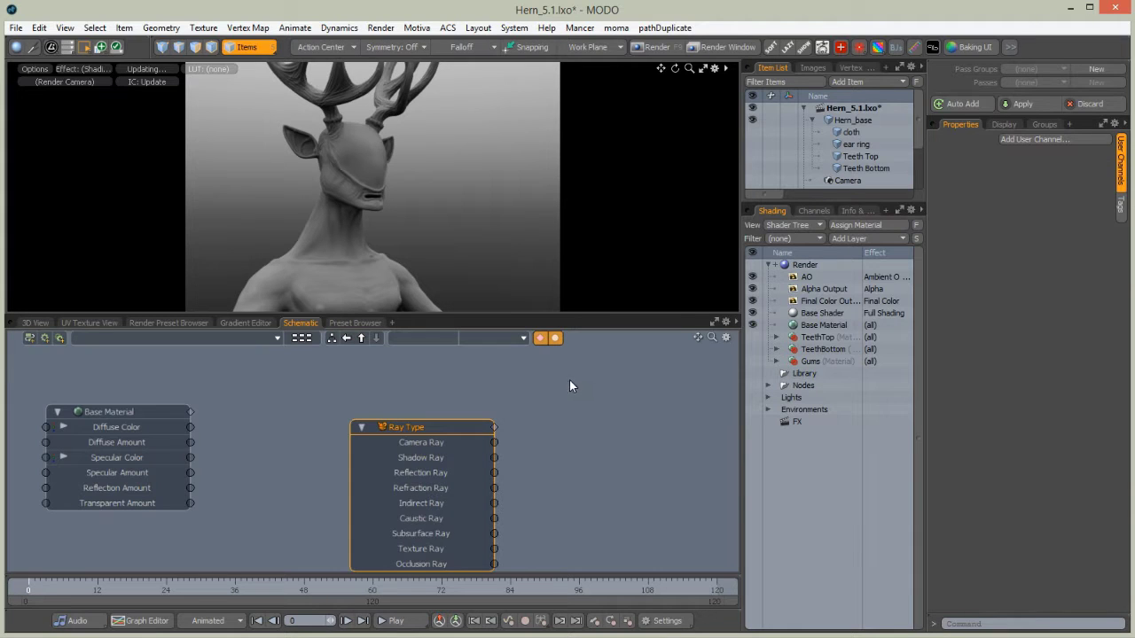
left_click_drag(394, 420, 257, 394)
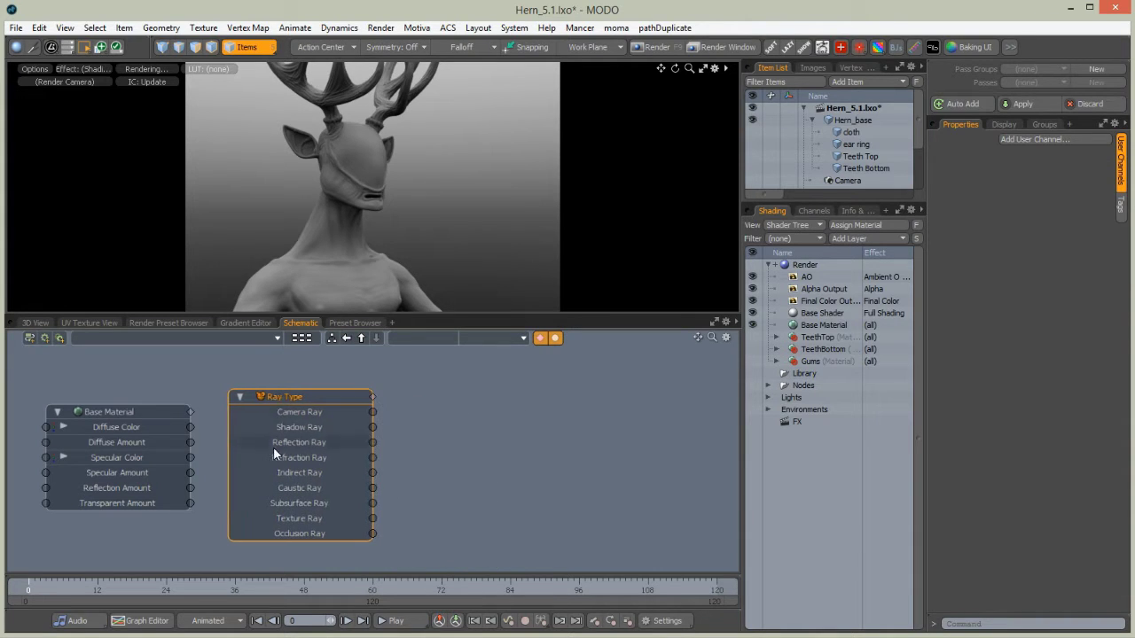
left_click_drag(120, 412, 636, 397)
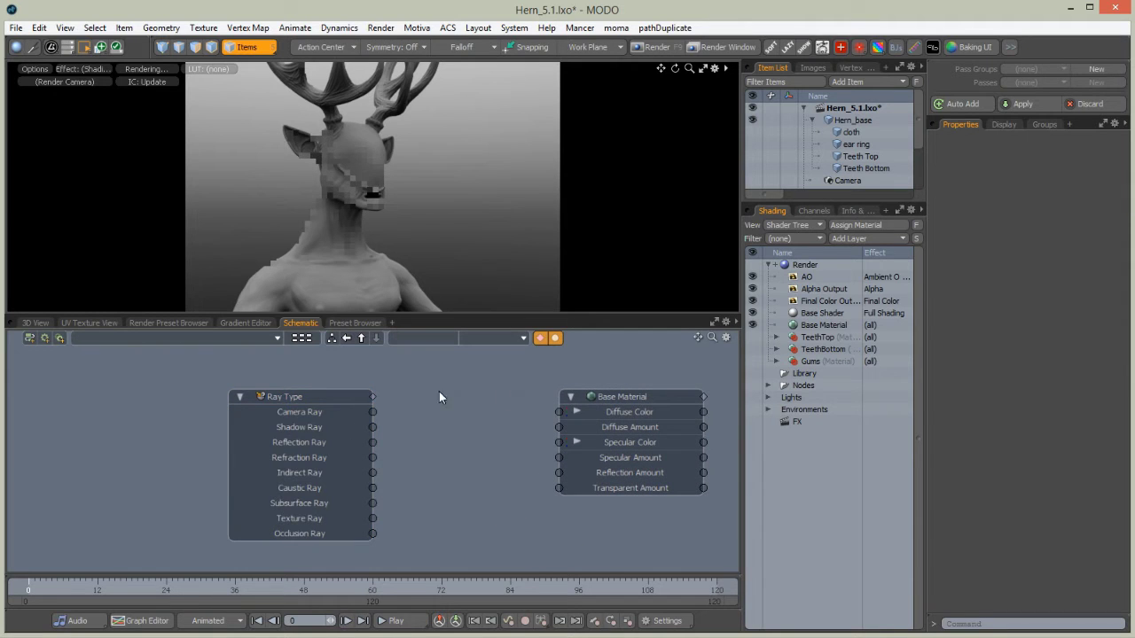
left_click_drag(300, 398, 124, 409)
Add a Constant processing node and place it beside the Ray Type node
left_click(496, 335)
mouse_move(506, 370)
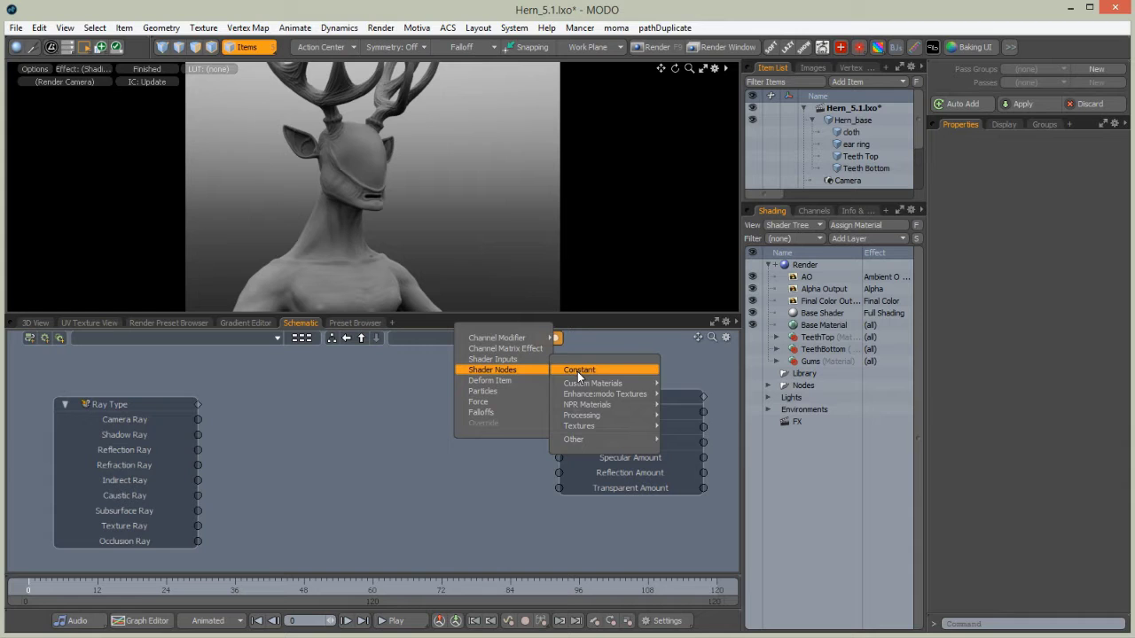
mouse_move(580, 384)
mouse_move(587, 417)
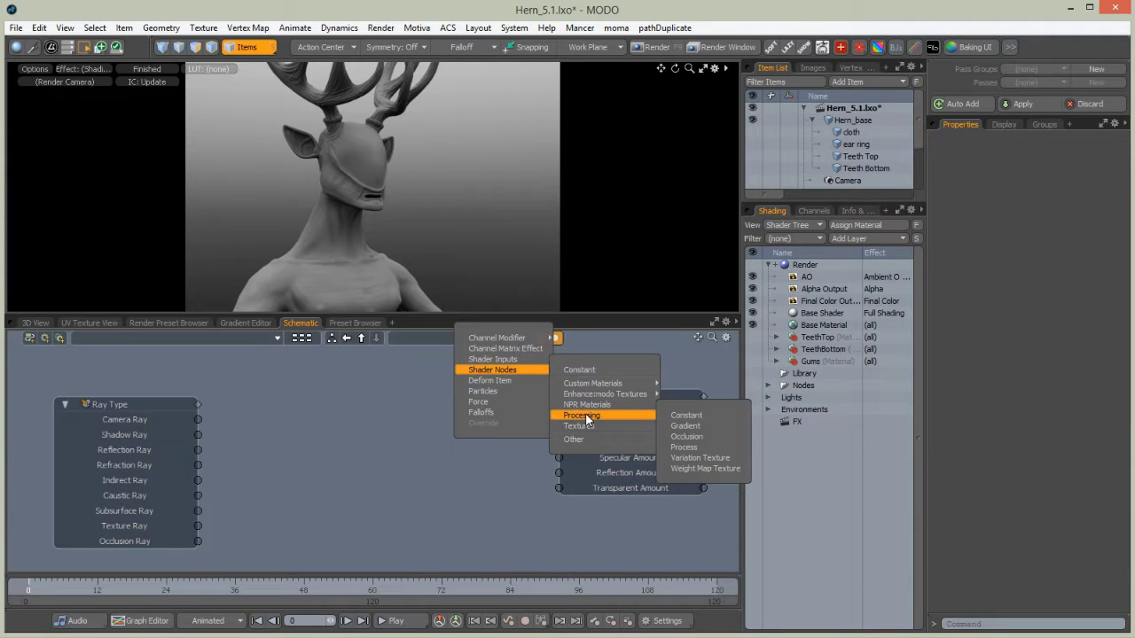
left_click(686, 416)
left_click_drag(460, 511, 282, 376)
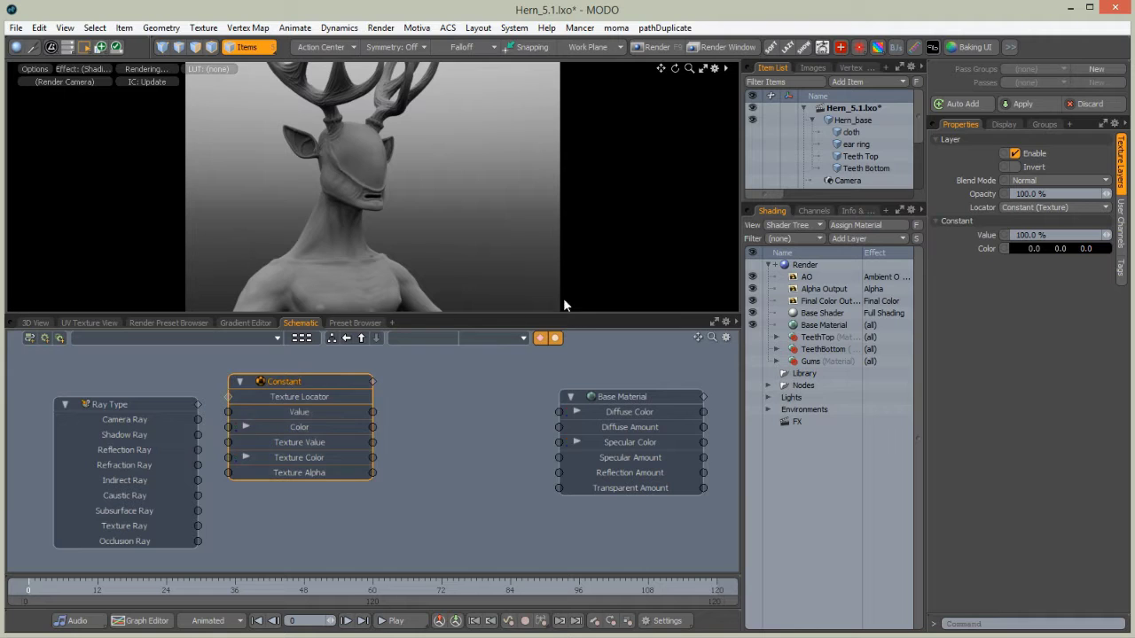
Add a second Constant shader node between the first one and Base Material, and expand Nodes in the shader tree
left_click(516, 339)
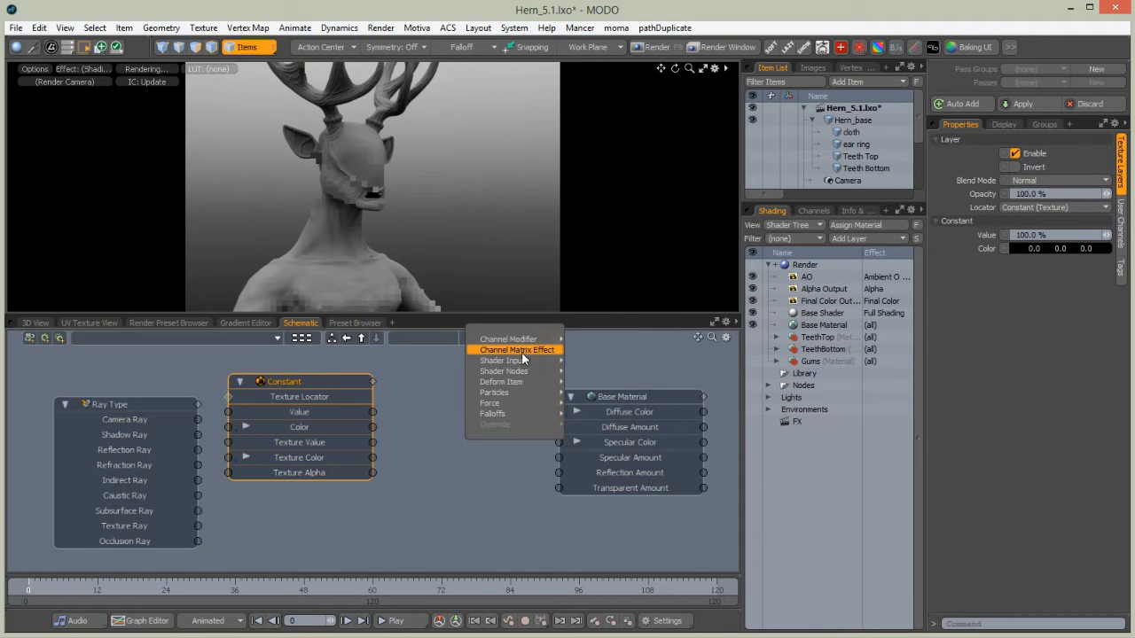
mouse_move(521, 369)
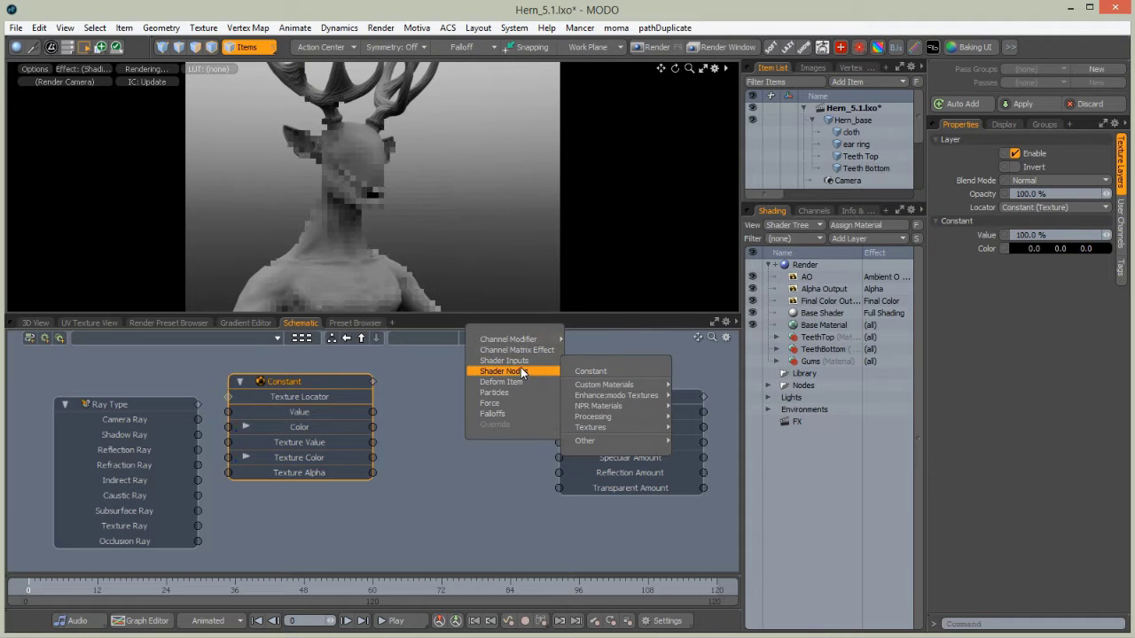
left_click(590, 372)
mouse_move(482, 510)
left_mouse_down()
mouse_move(439, 431)
mouse_move(431, 356)
left_mouse_up()
left_click(768, 385)
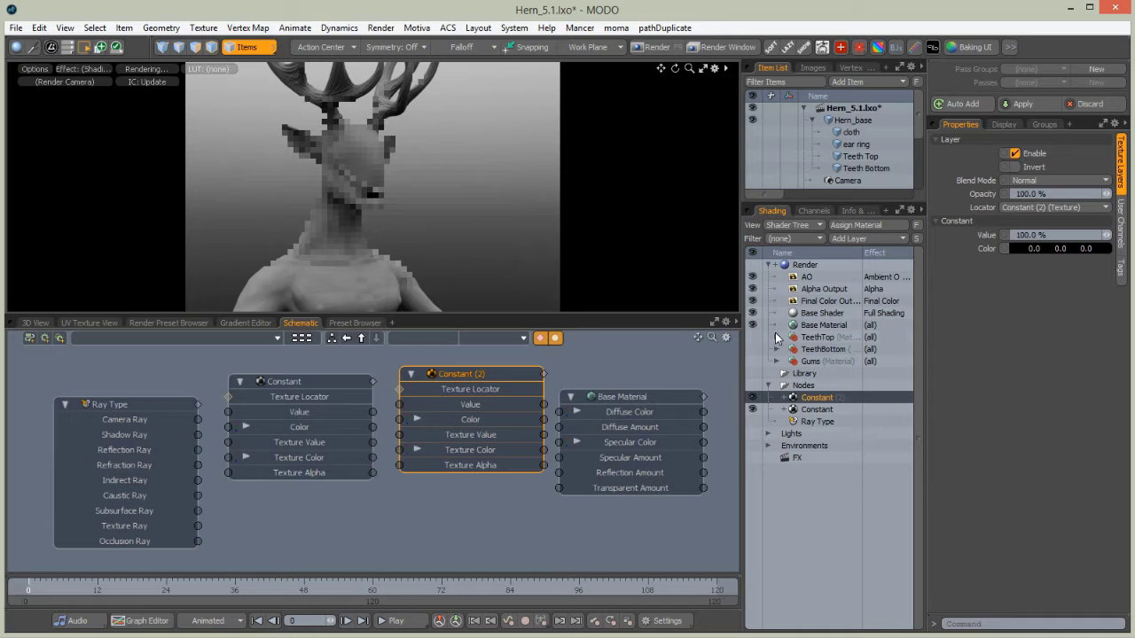
left_click_drag(630, 399, 641, 399)
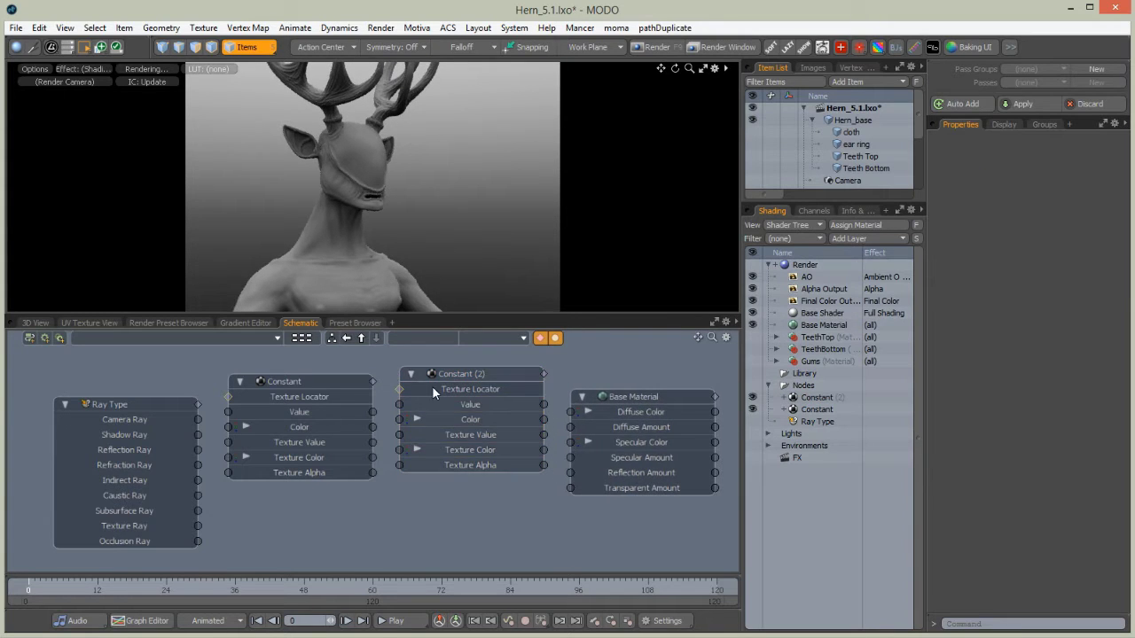
Add a Color Blend channel modifier and place it below the second Constant node
right_click(465, 333)
mouse_move(508, 369)
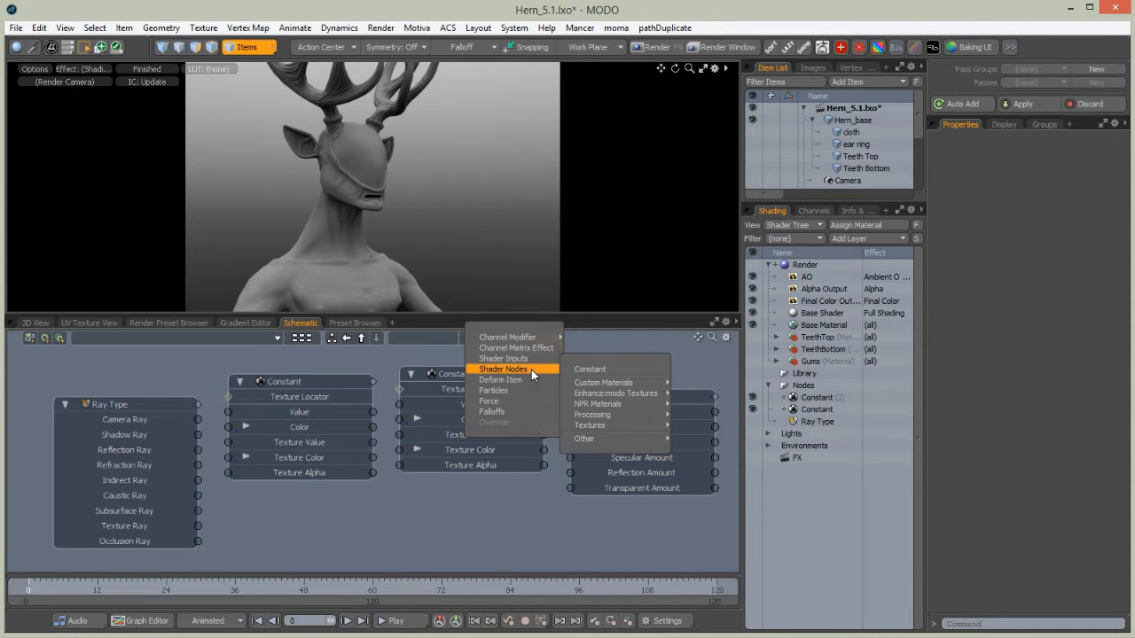
mouse_move(528, 338)
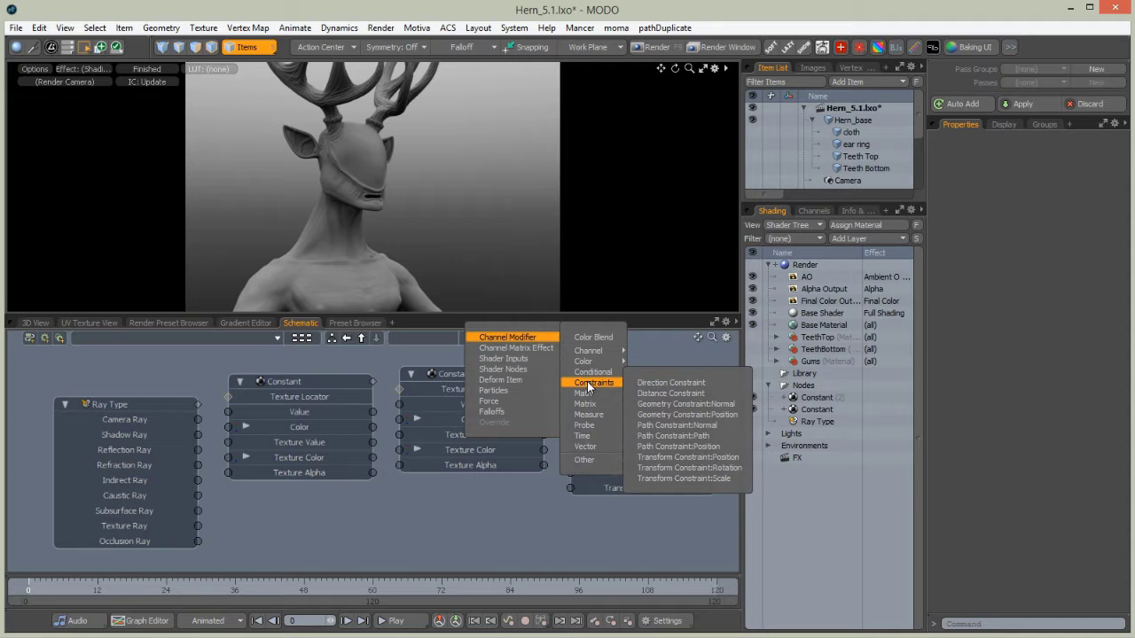
mouse_move(588, 353)
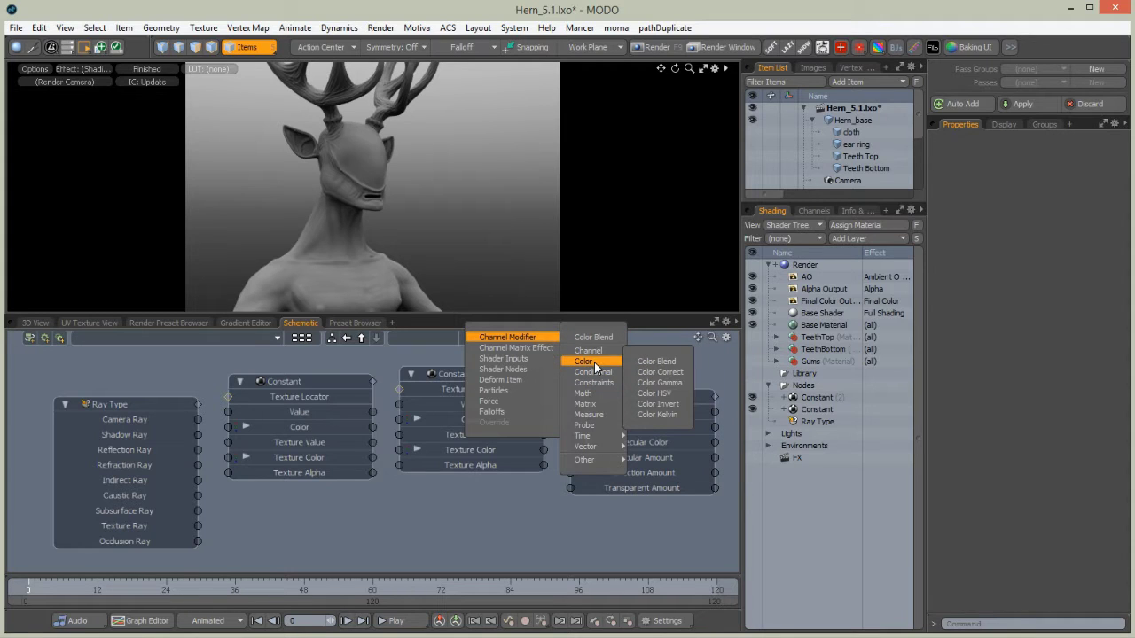
left_click(651, 365)
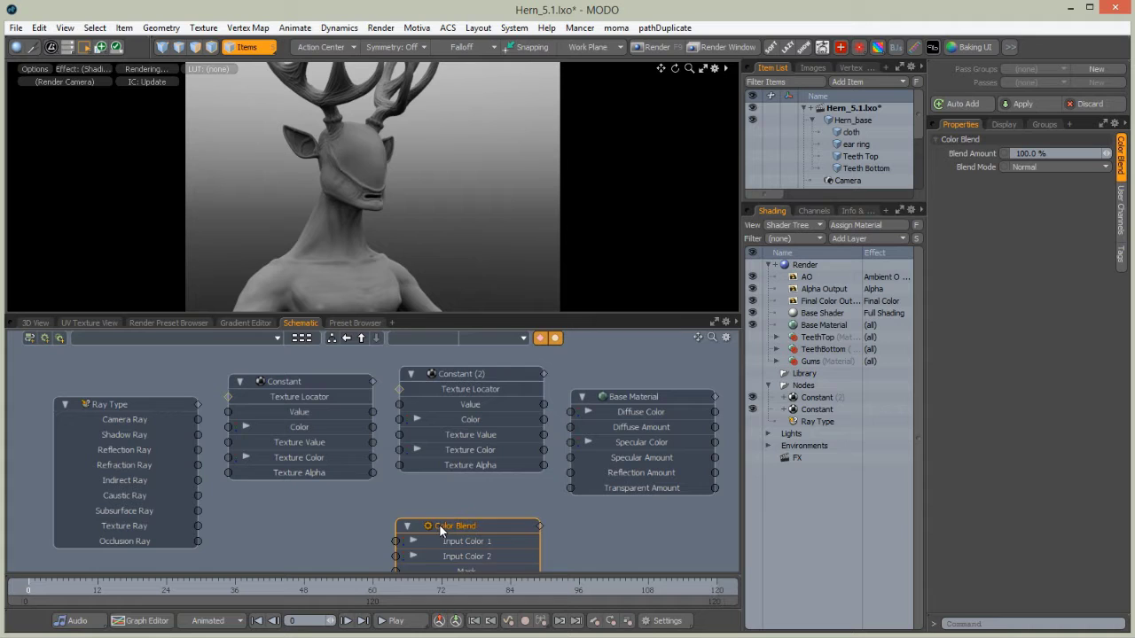
left_click_drag(438, 526, 418, 502)
Align the first Constant node with the second and set its color to dark red (0.55, 0.05, 0.01)
mouse_move(301, 390)
left_mouse_down()
mouse_move(280, 362)
mouse_move(298, 375)
left_mouse_up()
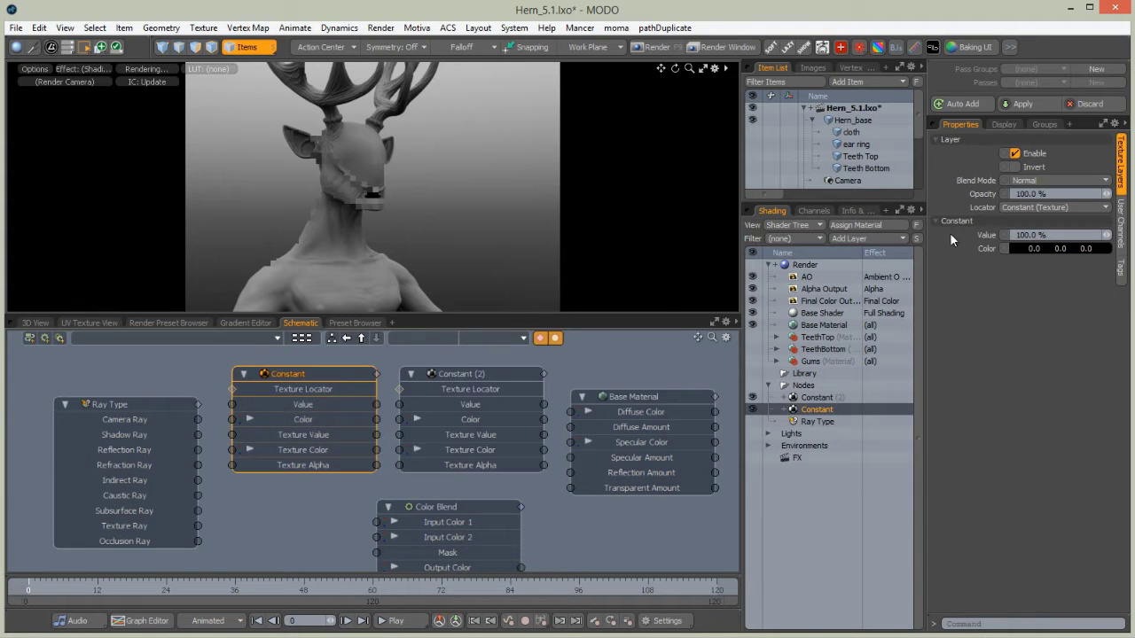
left_click(1017, 248)
left_click_drag(655, 270, 674, 275)
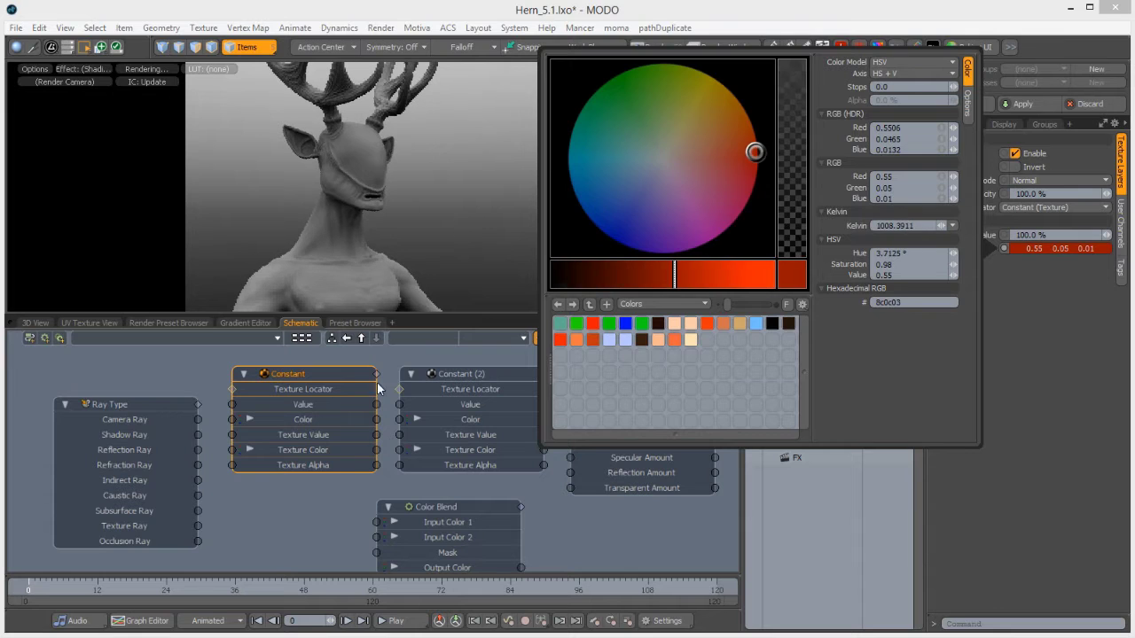
Set the color of the Constant (2) node to pure white (1.0, 1.0, 1.0)
left_click(456, 374)
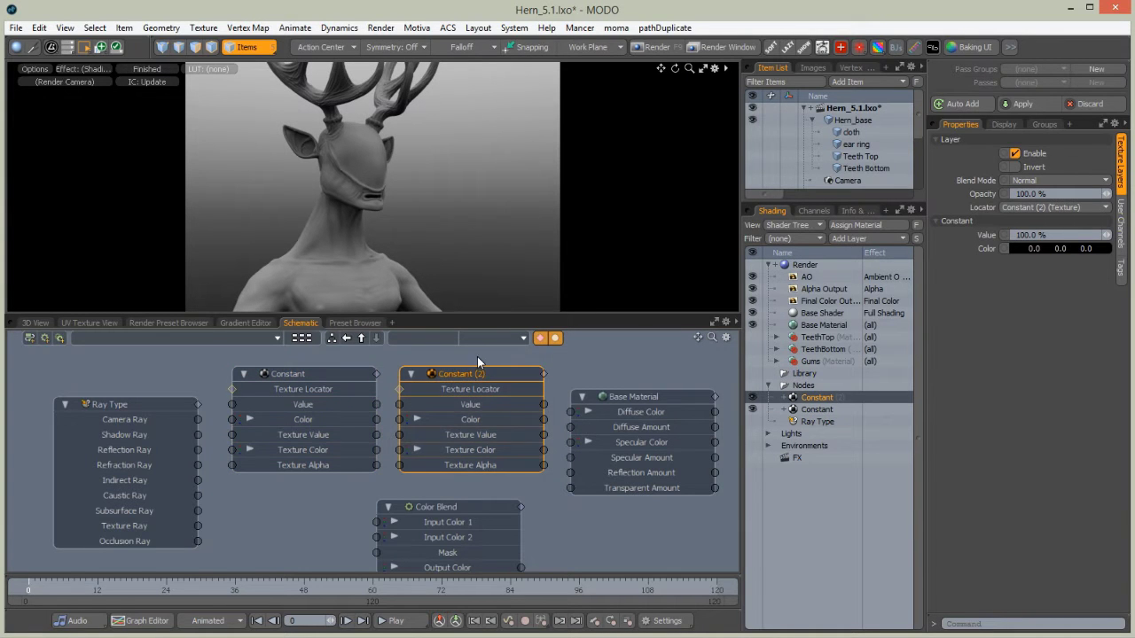
left_click(1016, 248)
left_click_drag(734, 275, 790, 271)
left_click(291, 511)
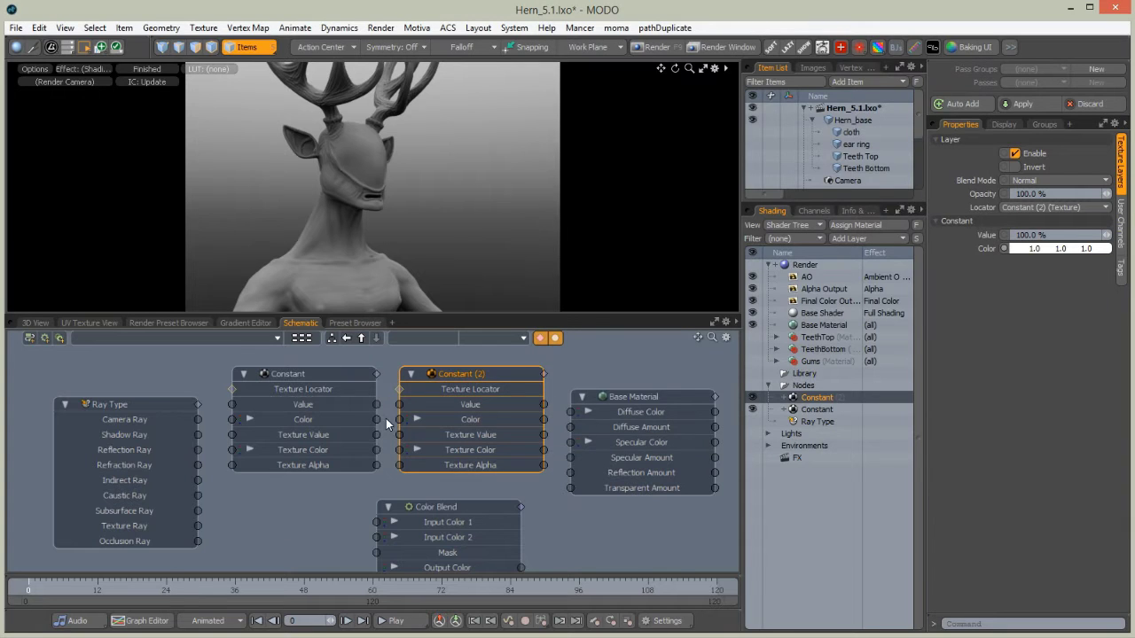
Rearrange the nodes so Color Blend sits between the staggered Constant nodes and Base Material
scroll(397, 447, "down", 4)
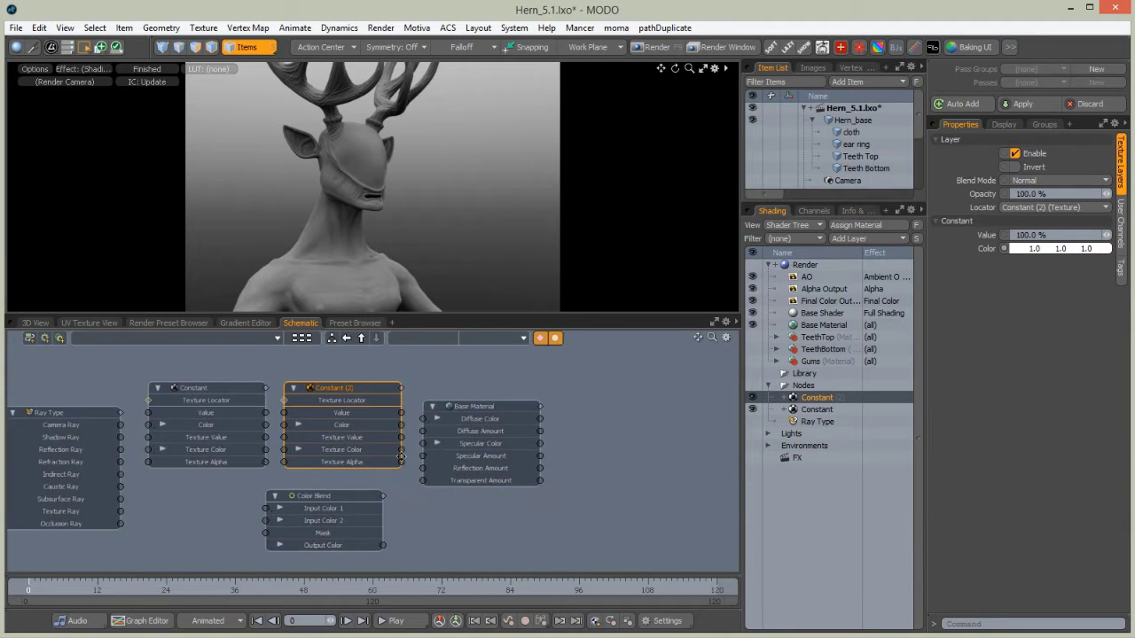
left_click_drag(483, 408, 659, 389)
left_click_drag(350, 495, 519, 400)
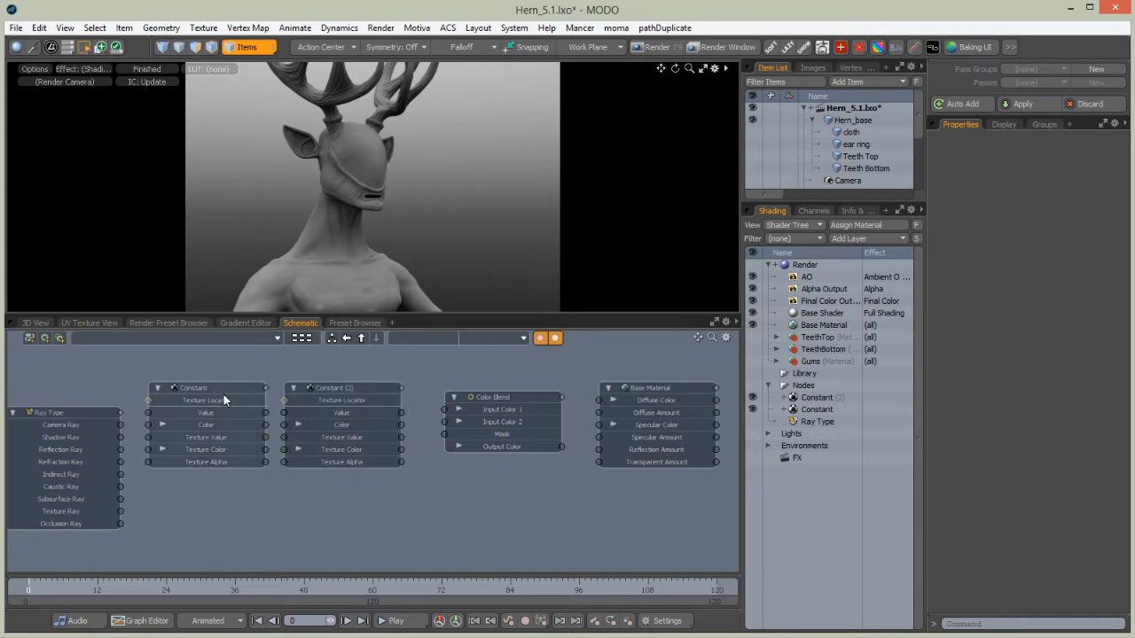
left_click_drag(312, 399, 306, 430)
left_click_drag(209, 387, 209, 369)
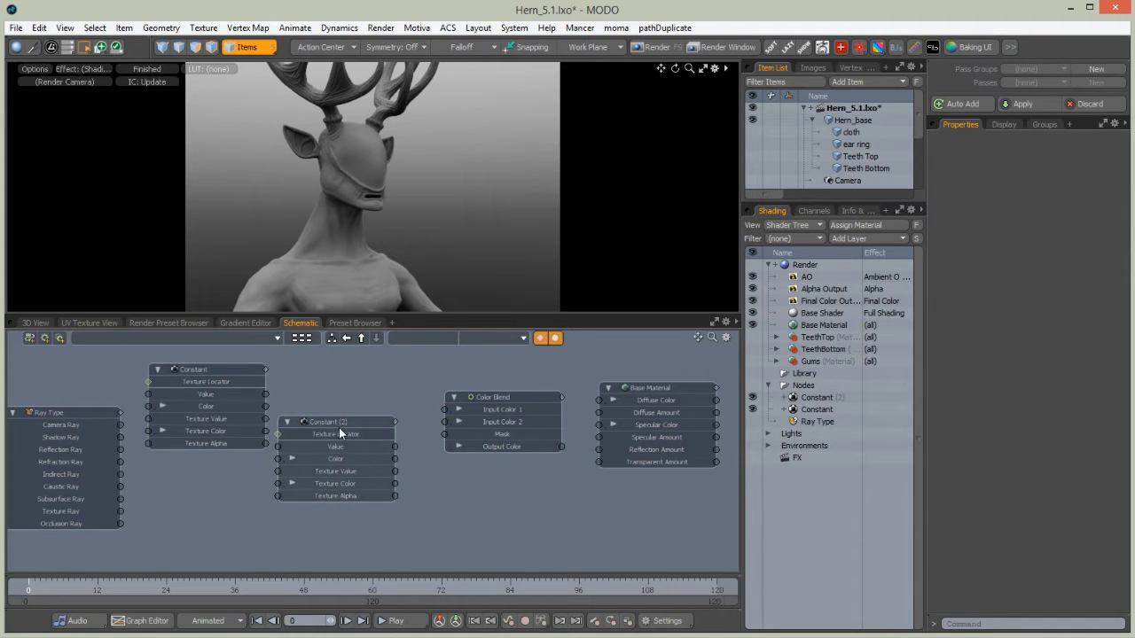
Rename the Constant (2) node to White and connect its Color to Input Color 1 of Color Blend
left_click(324, 419)
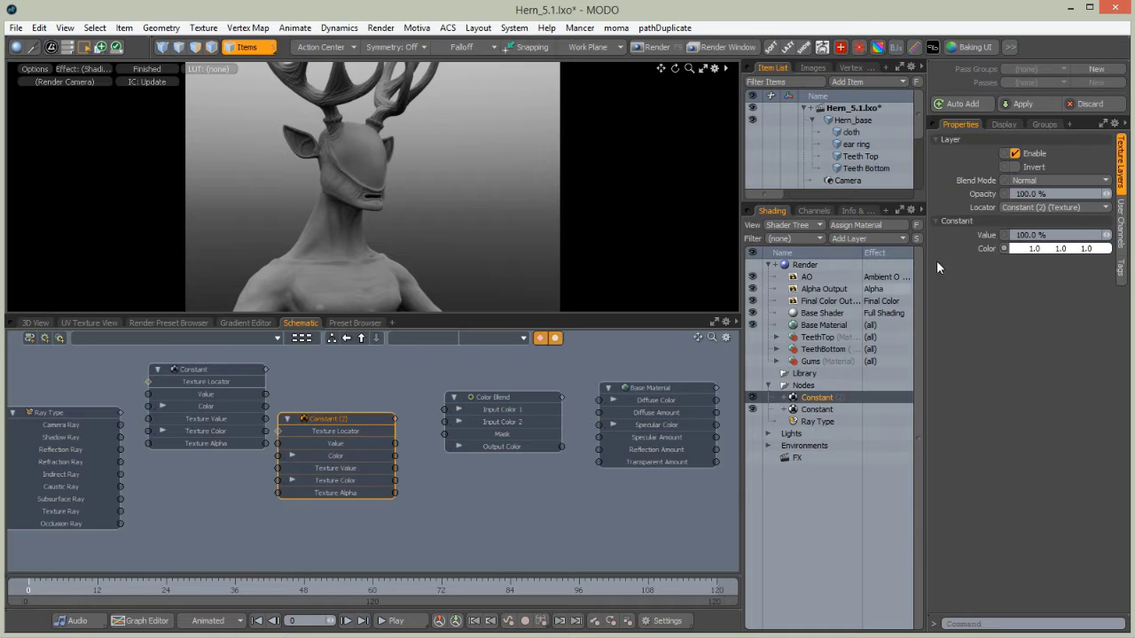
left_click_drag(326, 418, 327, 422)
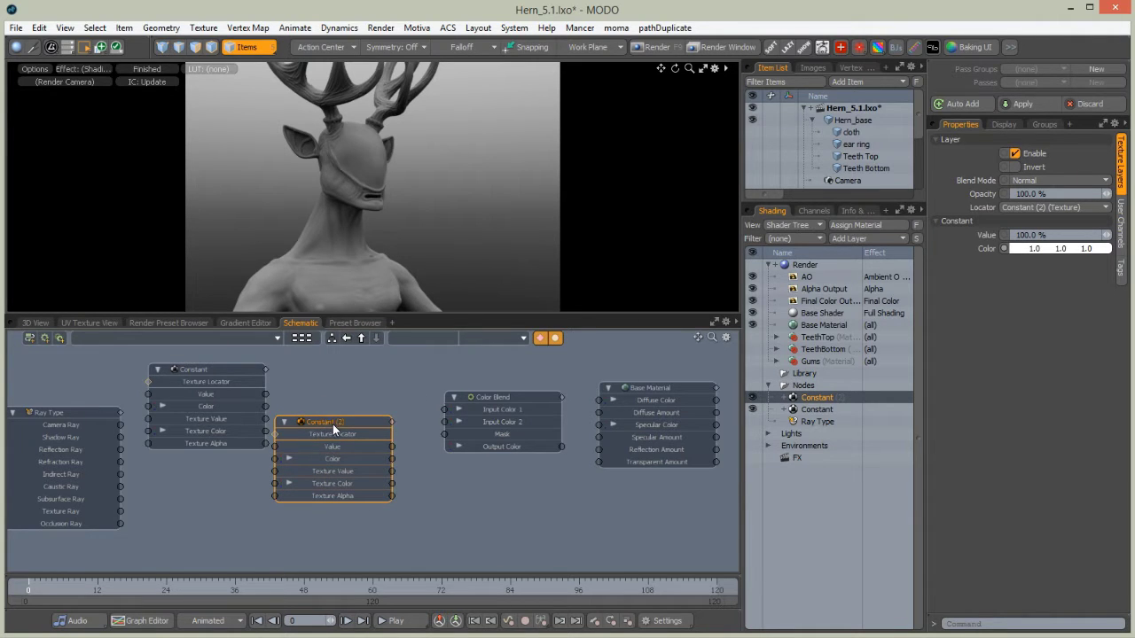
double_click(329, 421)
type("White")
key("Return")
left_click(411, 430)
left_click_drag(439, 413, 446, 415)
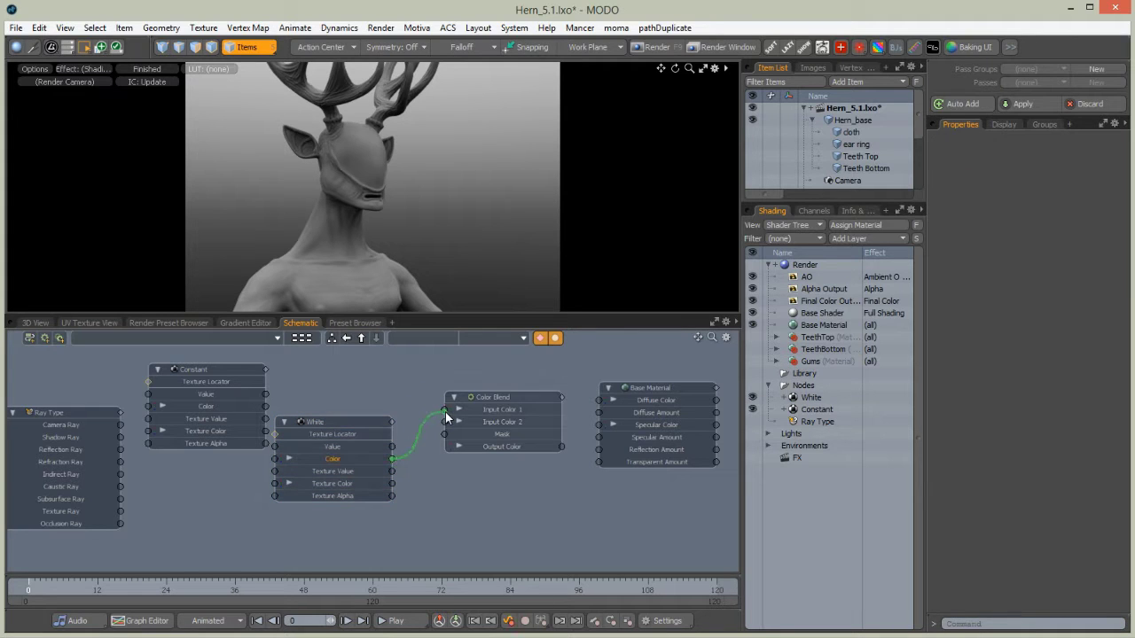
Rename the remaining Constant node to RED and connect its Color to Input Color 2 of Color Blend
left_click(197, 369)
left_click_drag(195, 370, 192, 368)
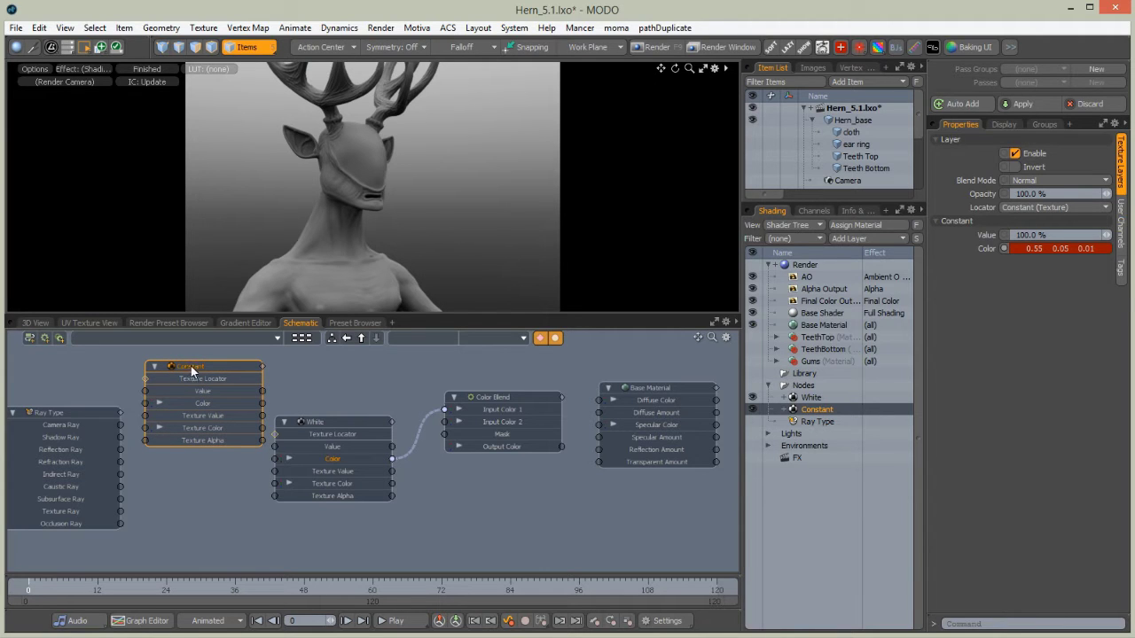
double_click(191, 366)
type("RED")
key("Return")
left_click_drag(262, 403, 444, 410)
Stack the White node above the RED node between Ray Type and Color Blend
left_click_drag(222, 366, 347, 517)
left_click_drag(332, 426, 261, 380)
left_click_drag(323, 505, 279, 486)
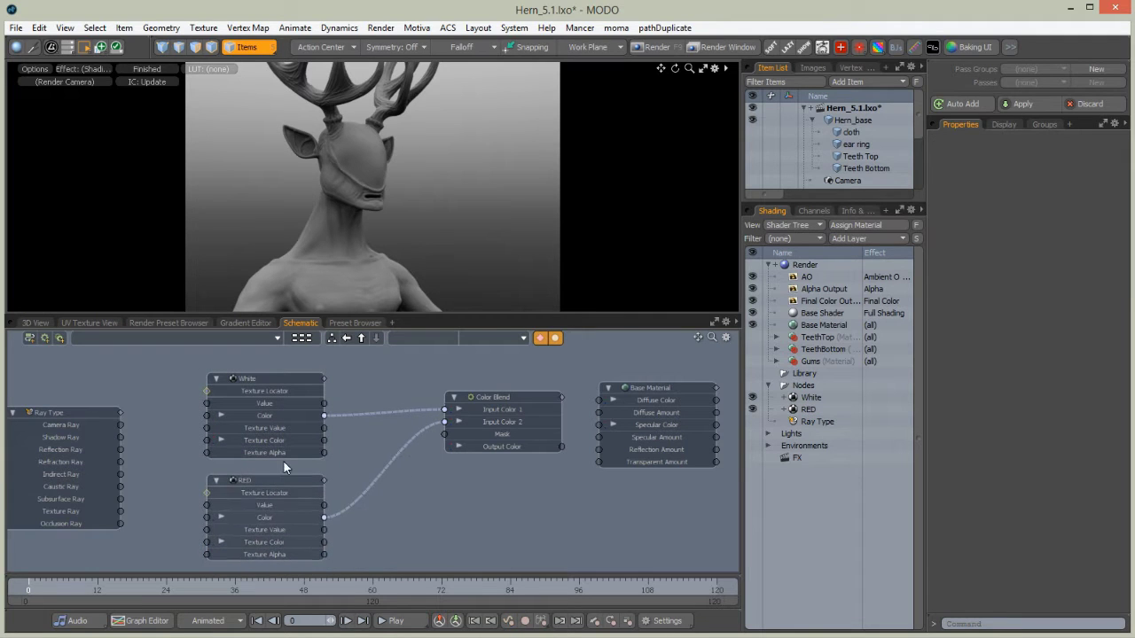
Move Color Blend closer to the White and RED nodes and connect its Output Color to Base Material's Diffuse Color
left_click_drag(493, 395, 413, 383)
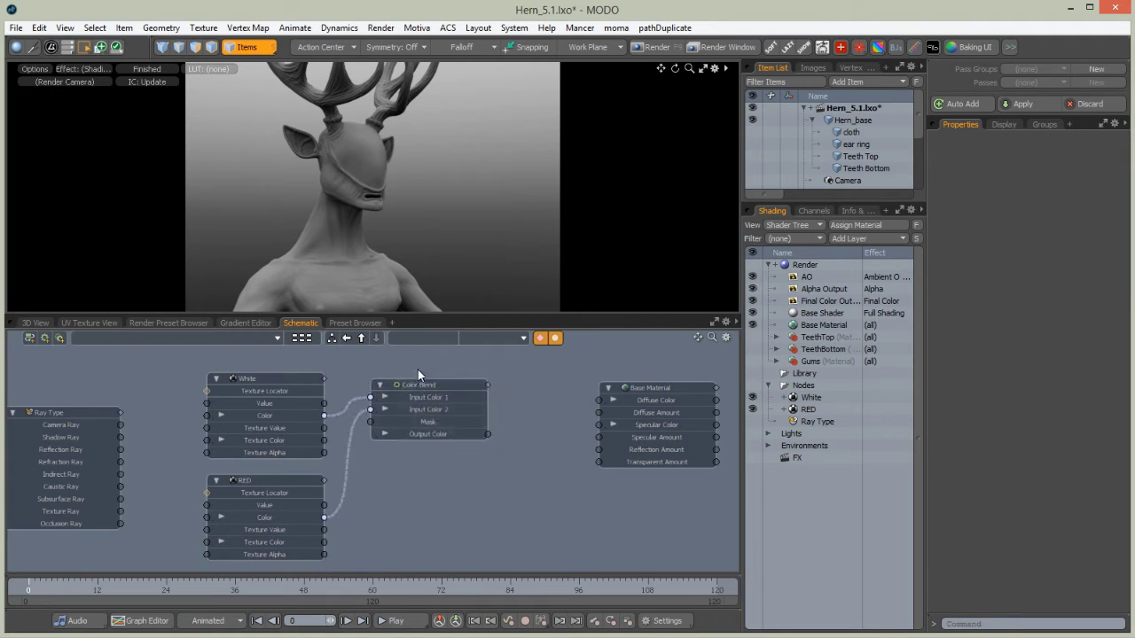
left_click(485, 434)
left_click_drag(486, 434, 638, 400)
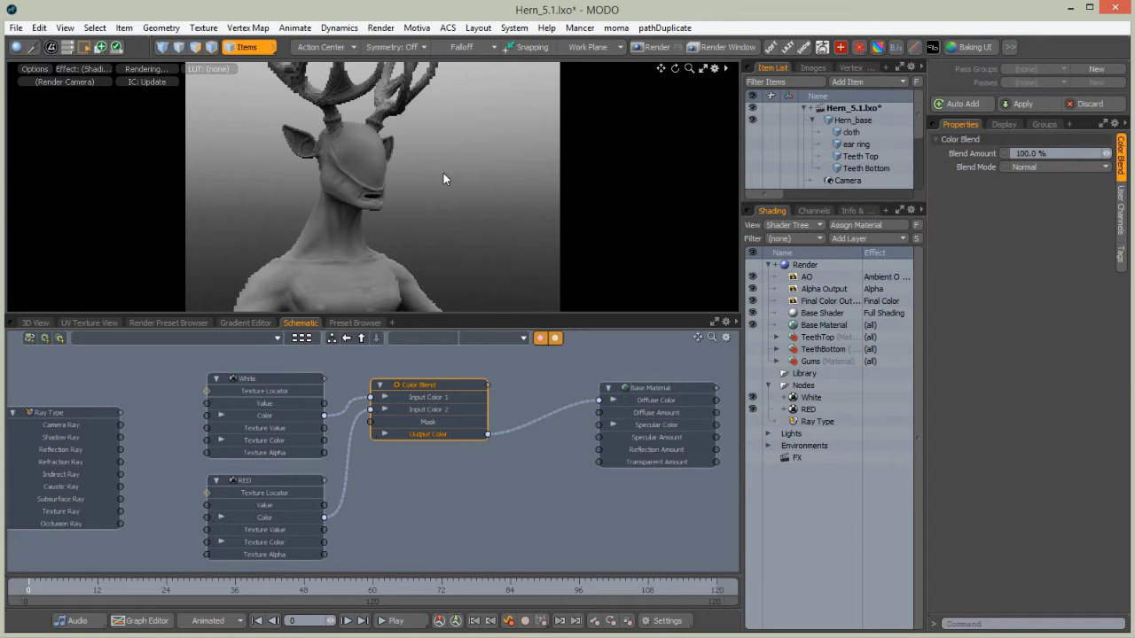
left_click(646, 396)
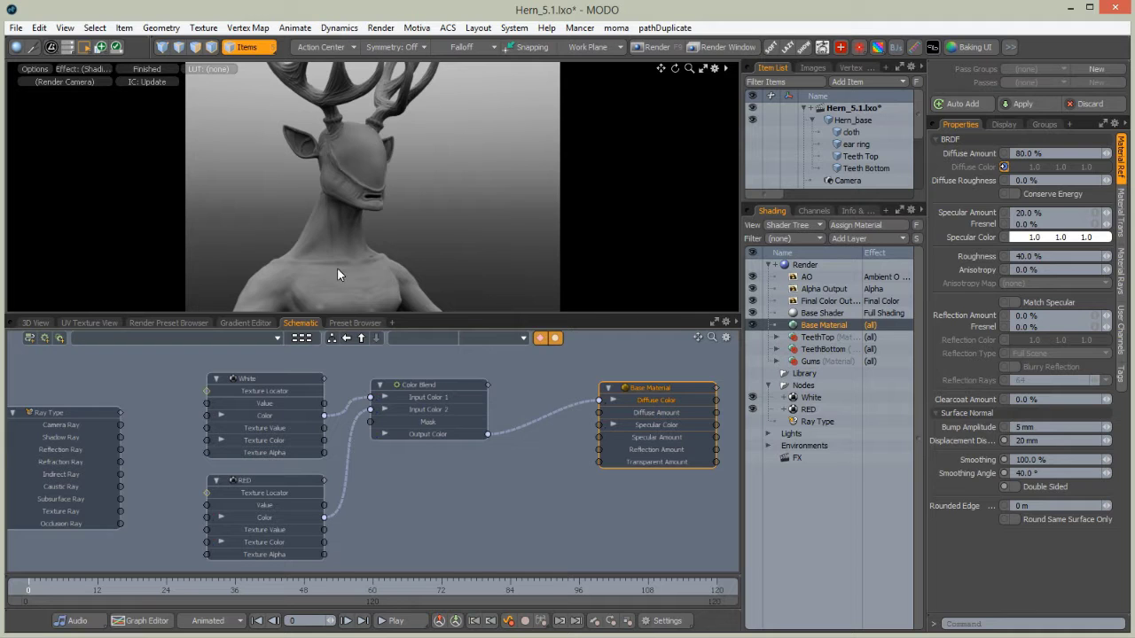
left_click_drag(375, 236, 466, 243, "alt")
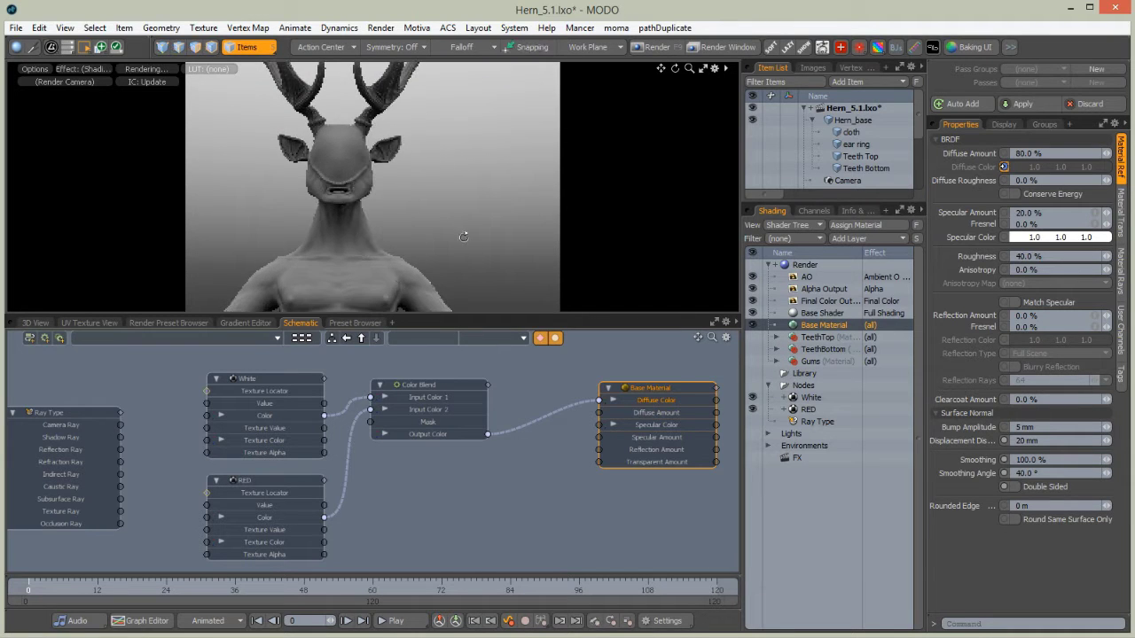
Try lowering Color Blend's Blend Amount to 0% while viewing the head up close
left_click(424, 387)
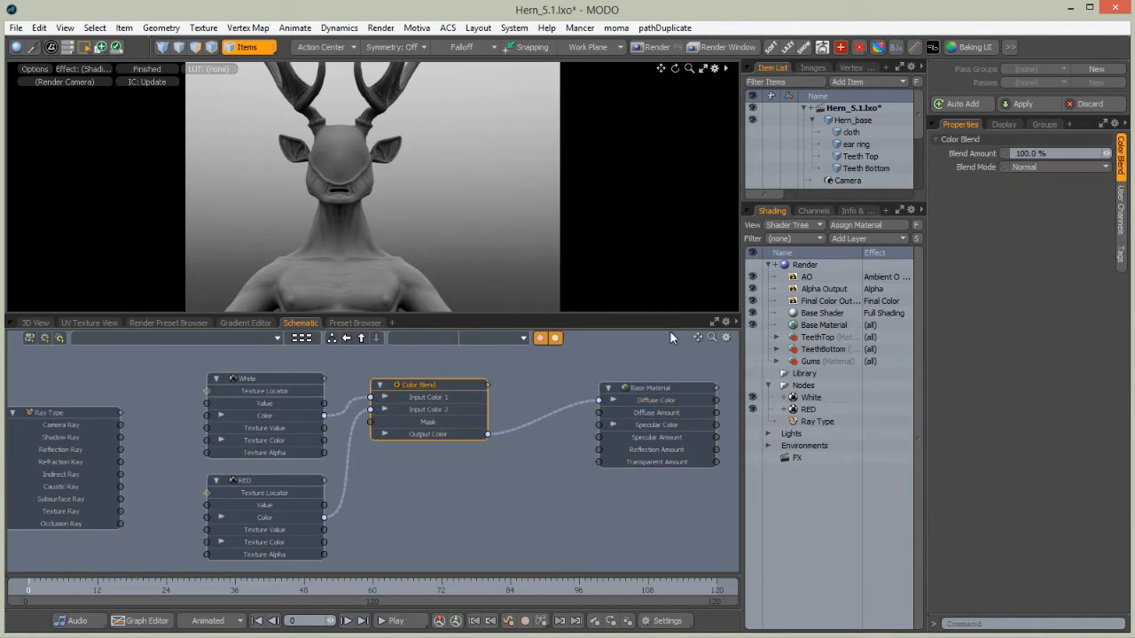
left_click_drag(1106, 153, 1041, 153)
left_click_drag(344, 223, 382, 250, "alt")
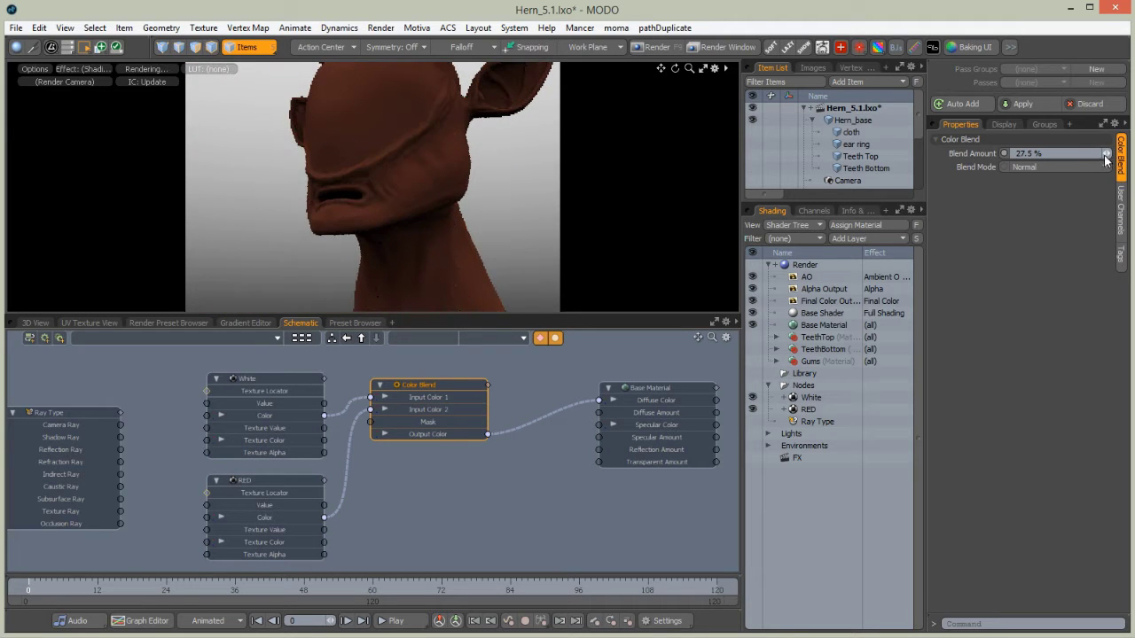
left_click_drag(1106, 154, 1064, 153)
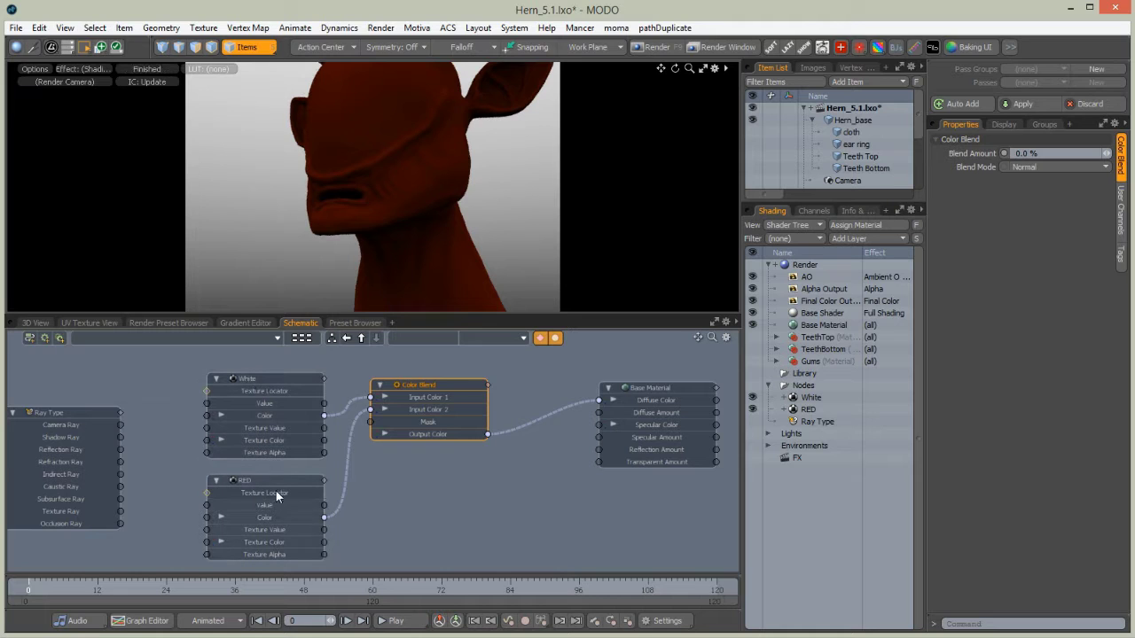
Rearrange the nodes with Ray Type below Color Blend and connect Camera Ray to Color Blend's Mask
left_click_drag(64, 411, 479, 462)
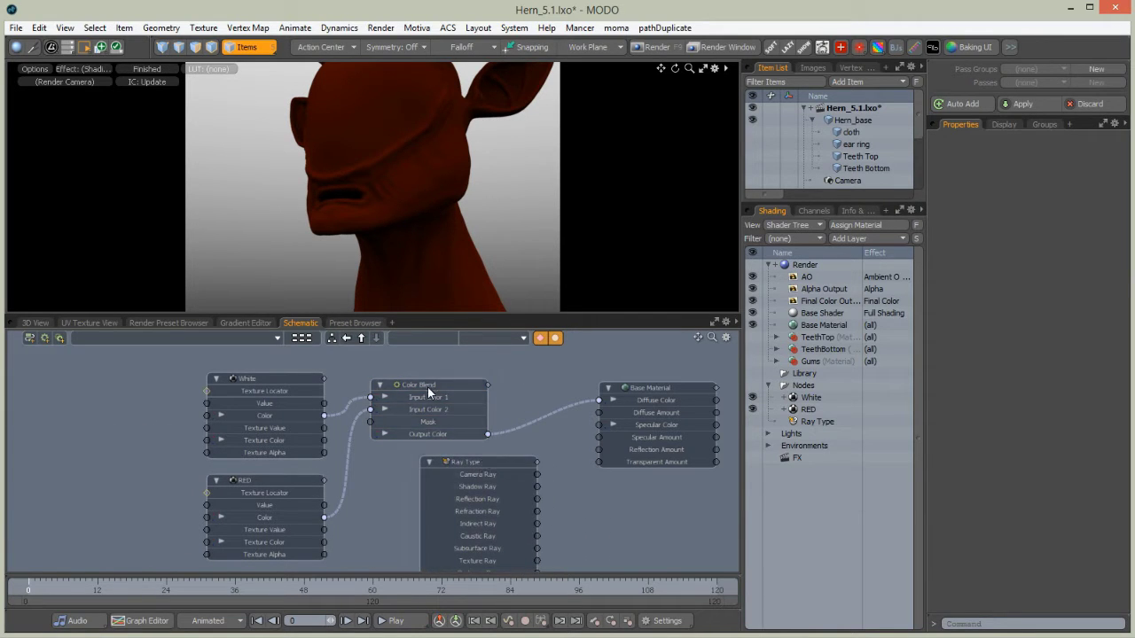
left_click_drag(292, 387, 197, 385)
left_click_drag(233, 480, 81, 465)
left_click_drag(456, 463, 426, 468)
left_click_drag(507, 477, 370, 422)
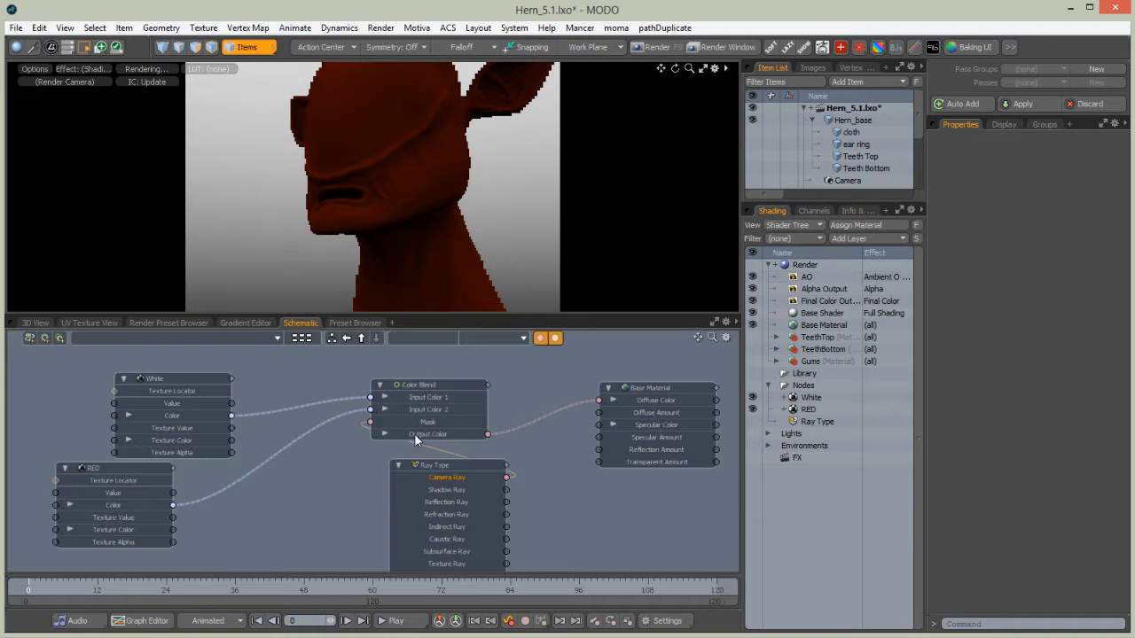
left_click_drag(419, 241, 390, 251, "alt")
Set the Blend Amount of Color Blend to 100%
left_click(1010, 121)
left_click(960, 125)
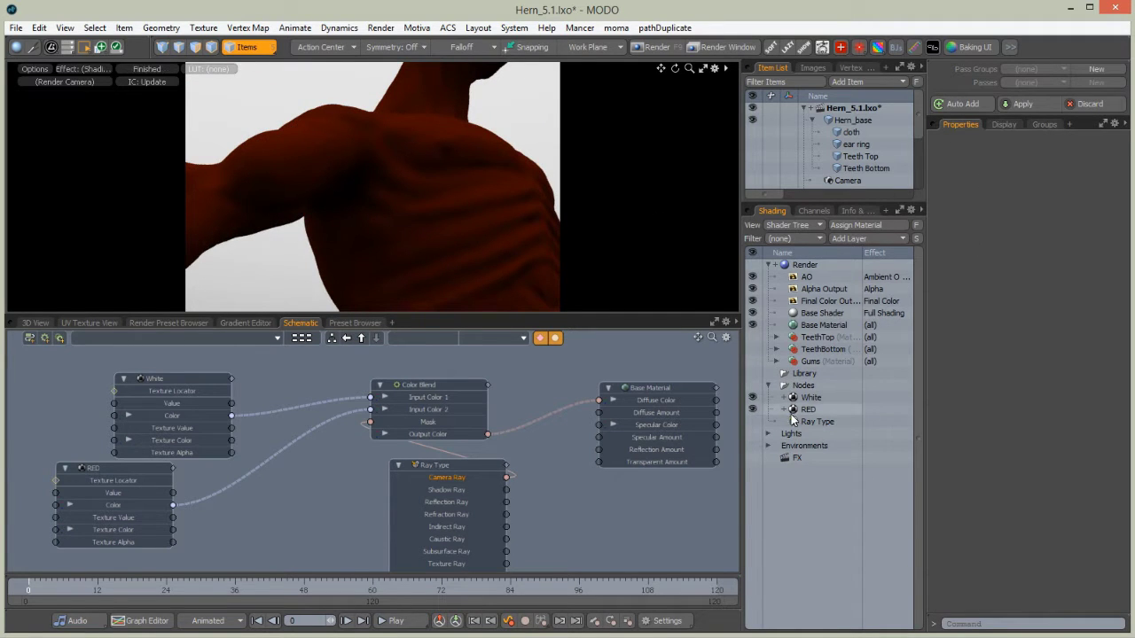
left_click(801, 326)
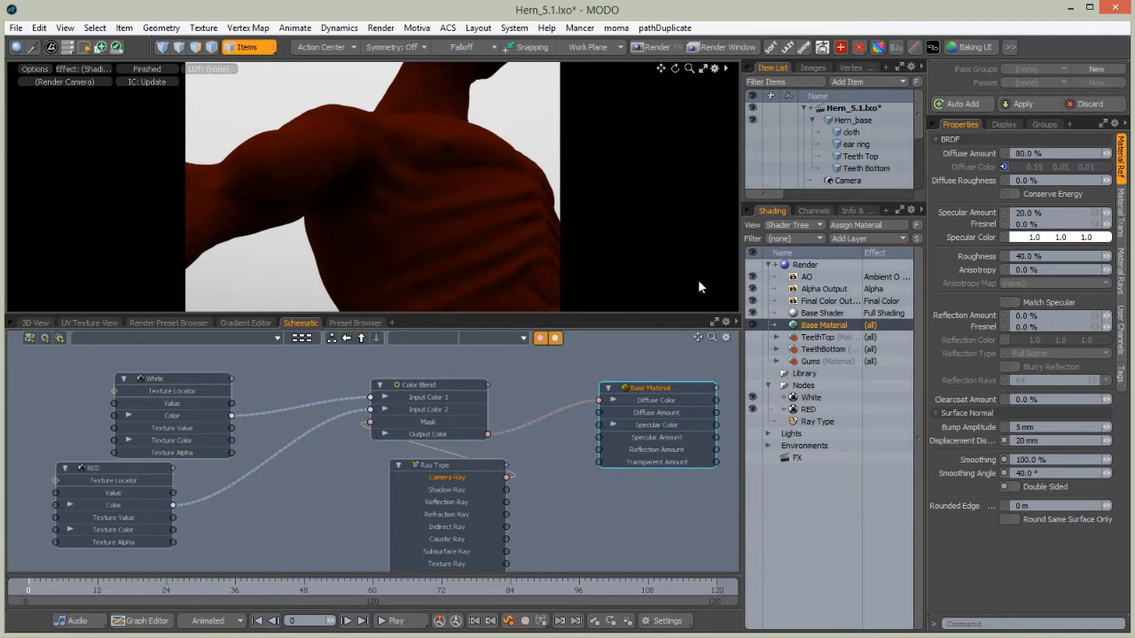
left_click(414, 384)
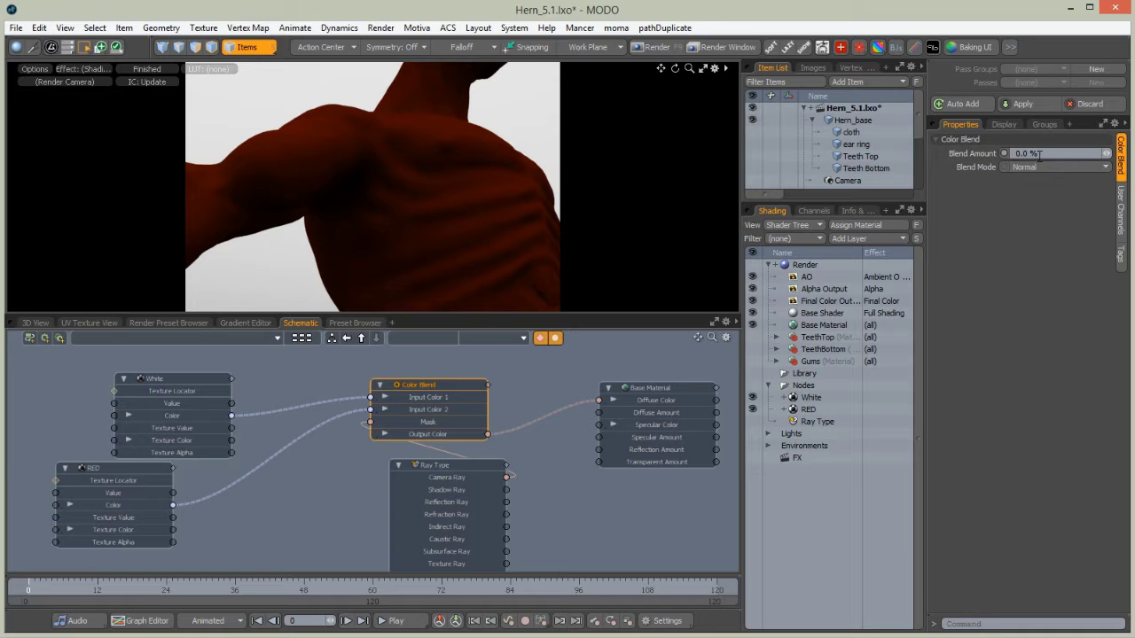
type("100")
key("Return")
Switch Color Blend's Blend Mode to Add and reframe the render preview on the torso
left_click_drag(366, 204, 379, 228, "alt")
left_click(1029, 166)
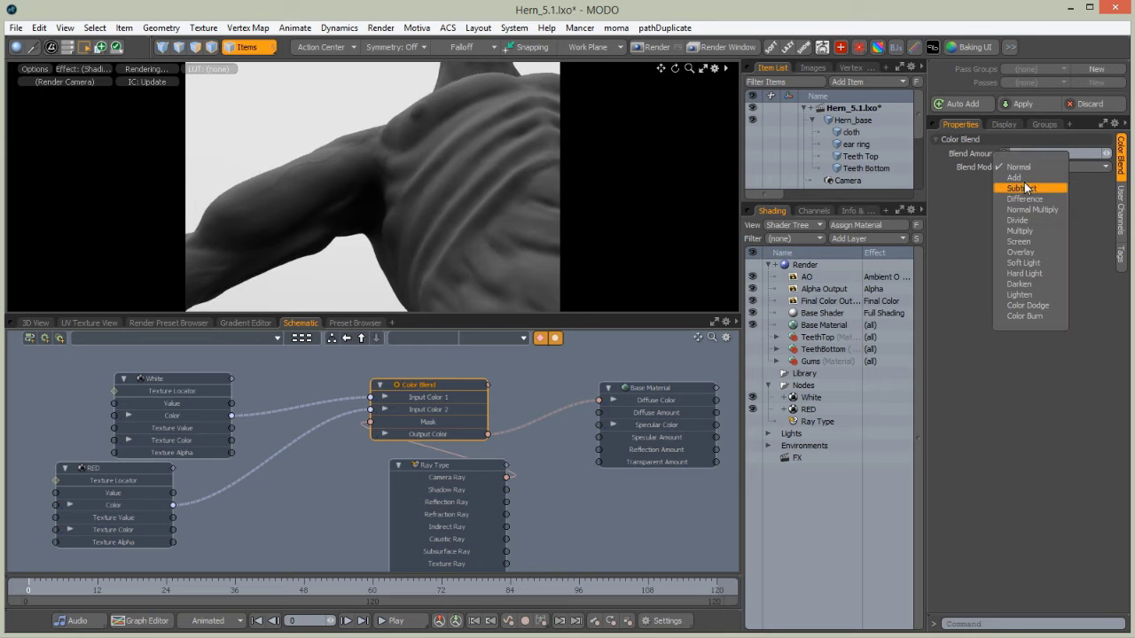
left_click(1062, 183)
left_click_drag(455, 152, 257, 204, "ctrl+alt")
left_click_drag(426, 199, 426, 255, "alt")
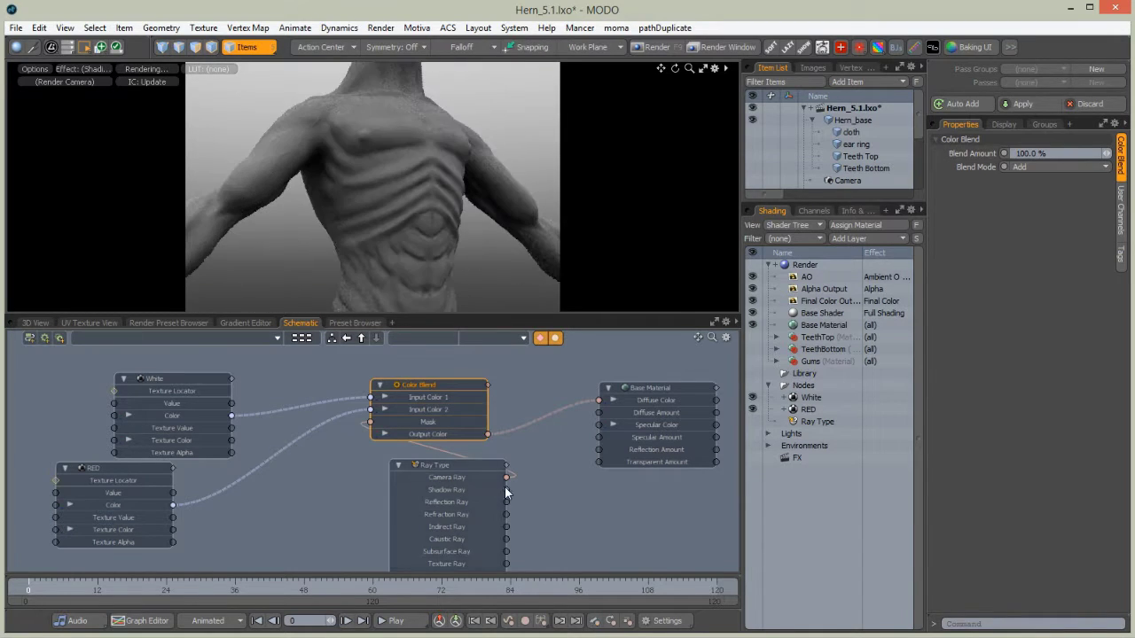
Try Shadow Ray as Color Blend's Mask source with the Directional Light turned on, and reconnect Camera Ray
left_click_drag(506, 477, 508, 491)
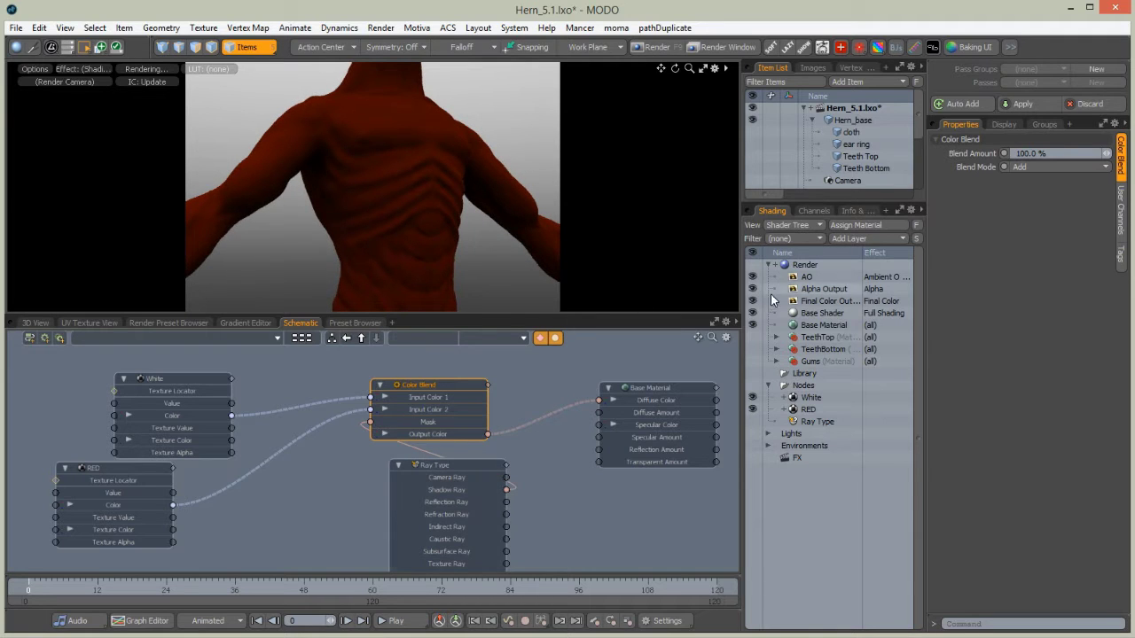
left_click(812, 119)
left_click(834, 158)
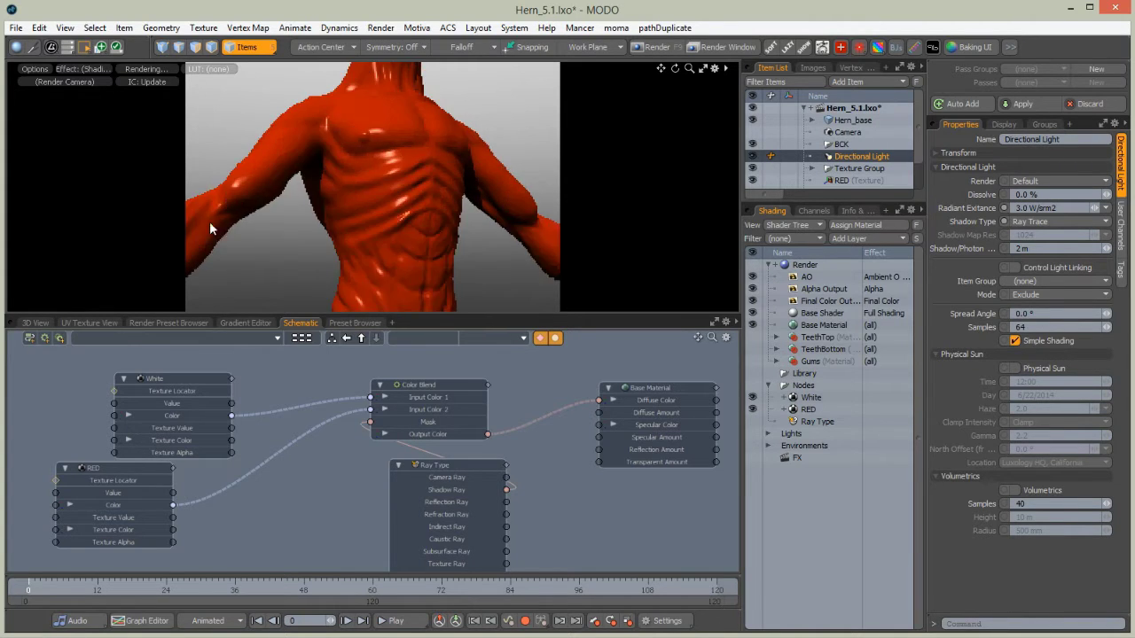
left_click_drag(509, 488, 507, 477)
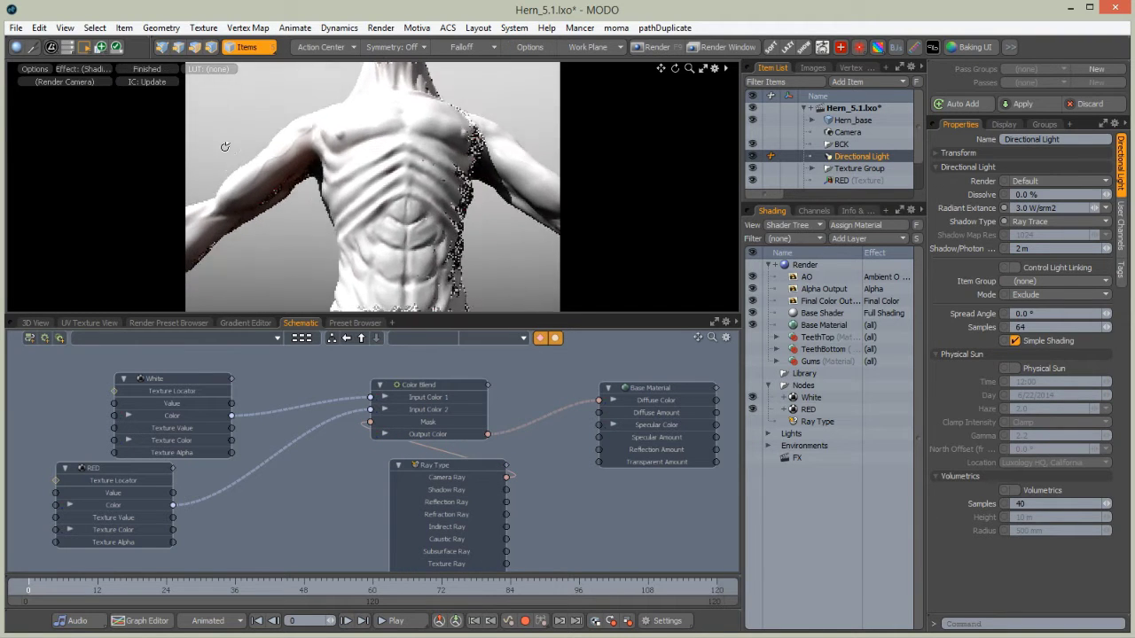
Examine the figure's lit and shadowed areas from several angles in an enlarged render preview
left_click_drag(349, 169, 357, 175, "alt")
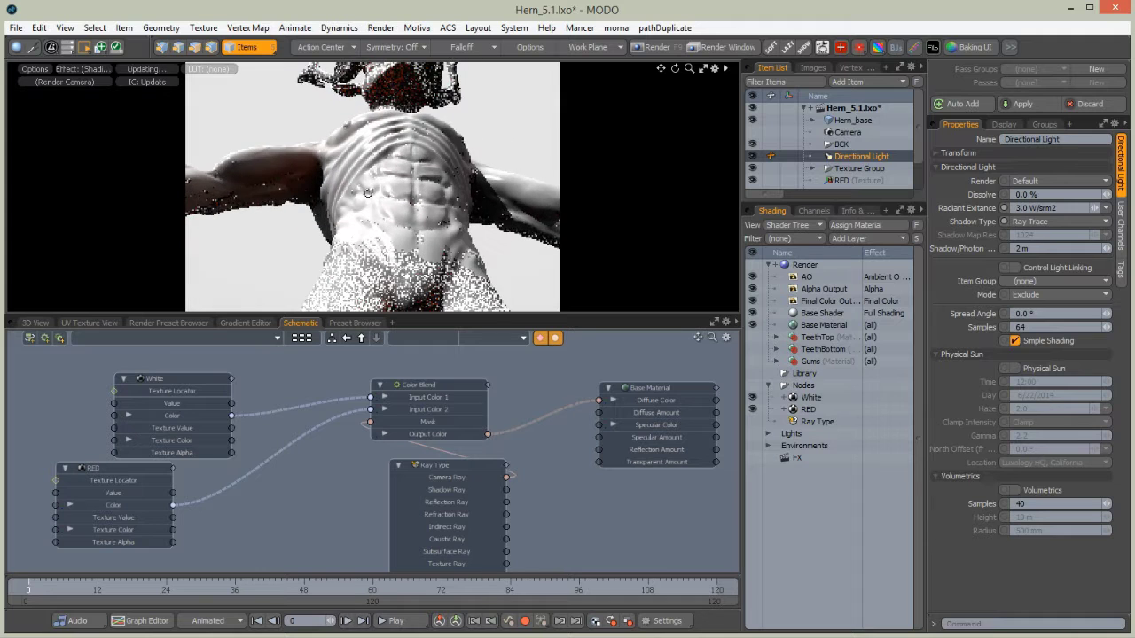
scroll(351, 177, "down", 2)
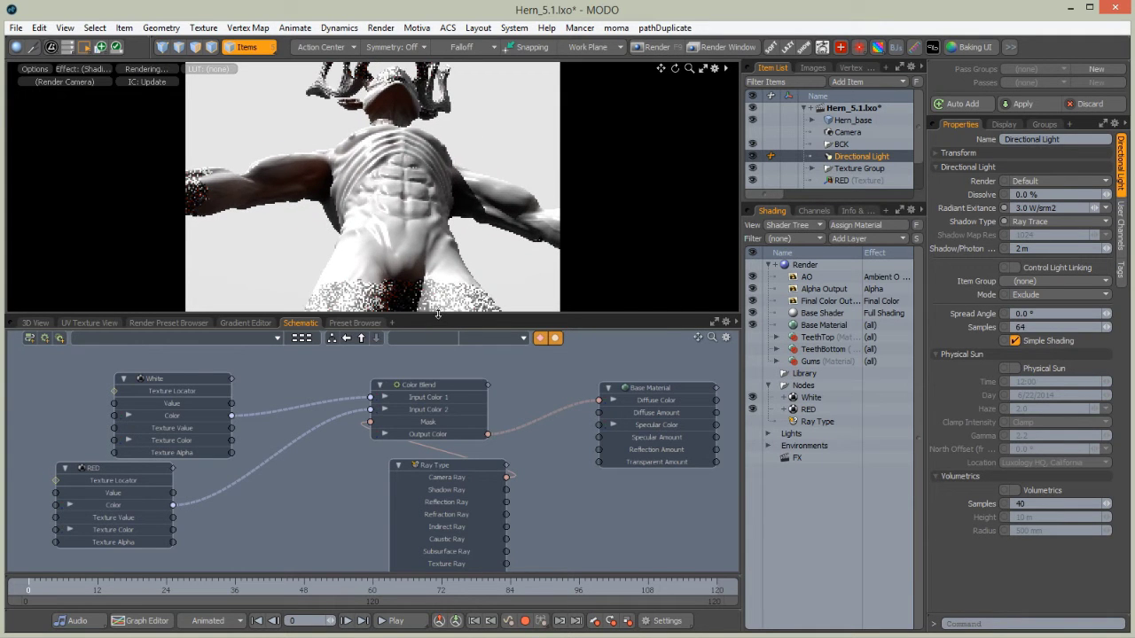
left_click_drag(437, 314, 437, 491)
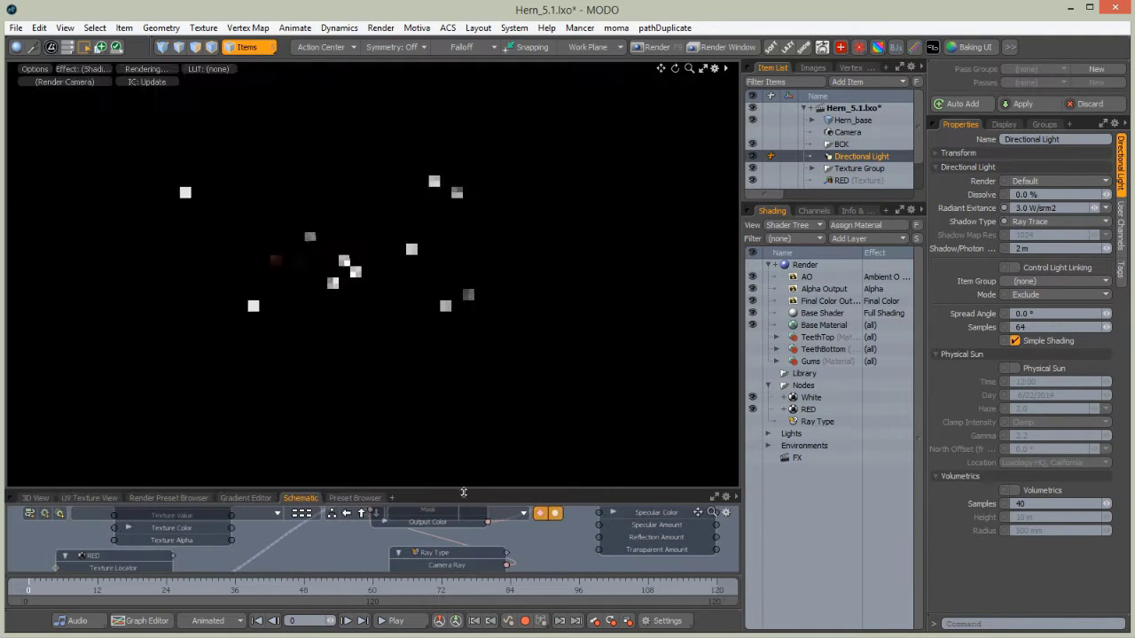
left_click_drag(282, 240, 637, 142, "alt")
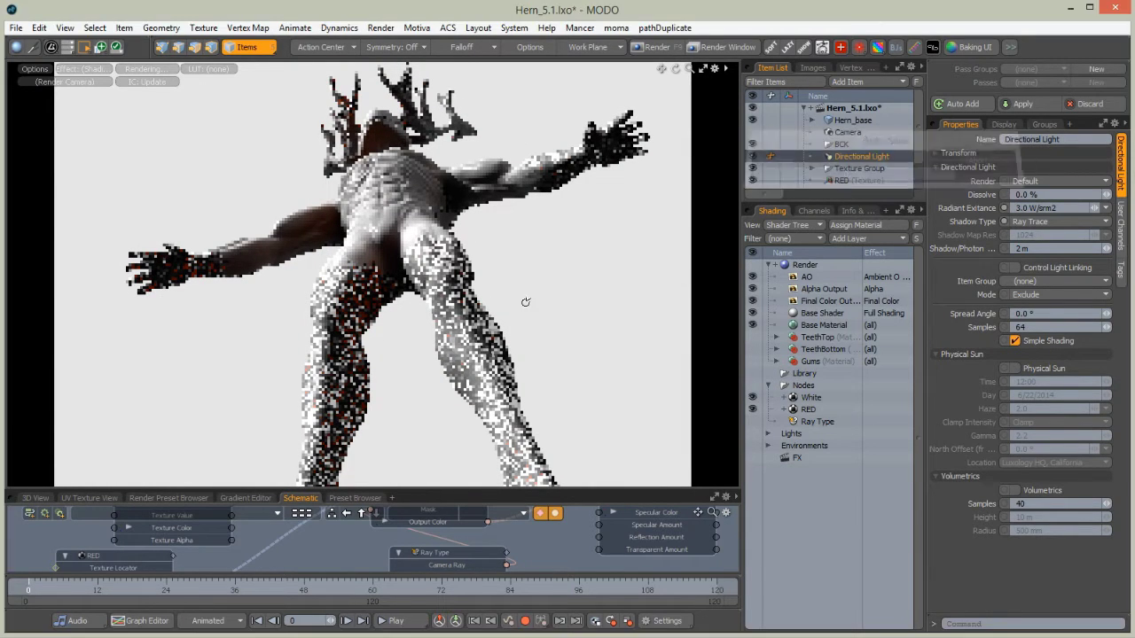
left_click_drag(440, 489, 429, 373)
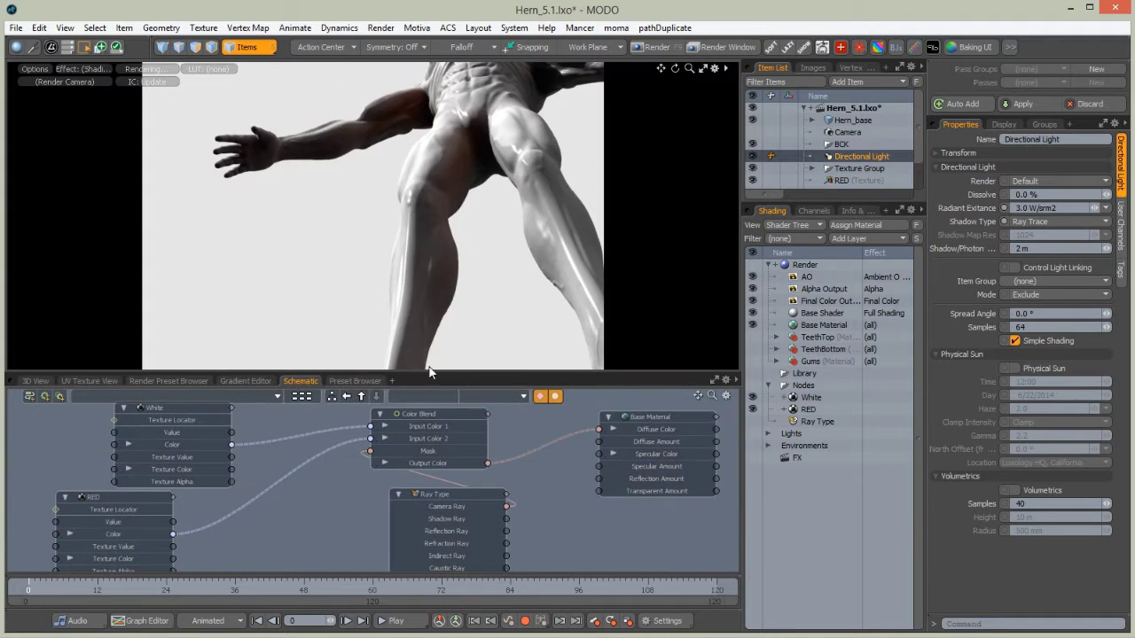
left_click_drag(417, 178, 448, 233, "alt")
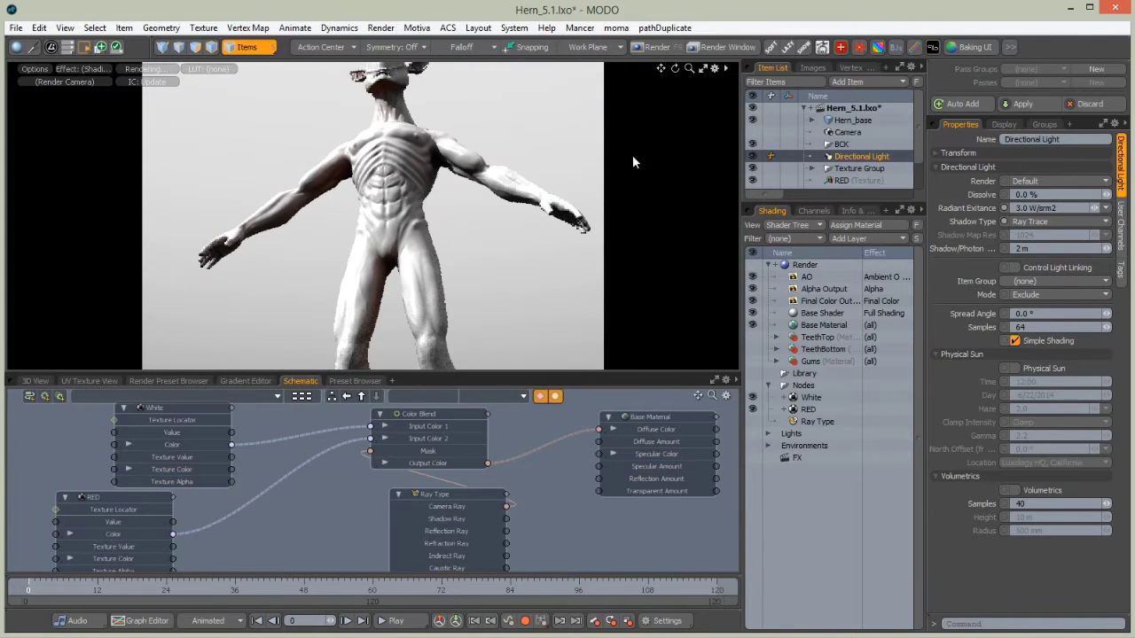
Turn off the Directional Light and add a Dome Light to the scene
left_click(752, 157)
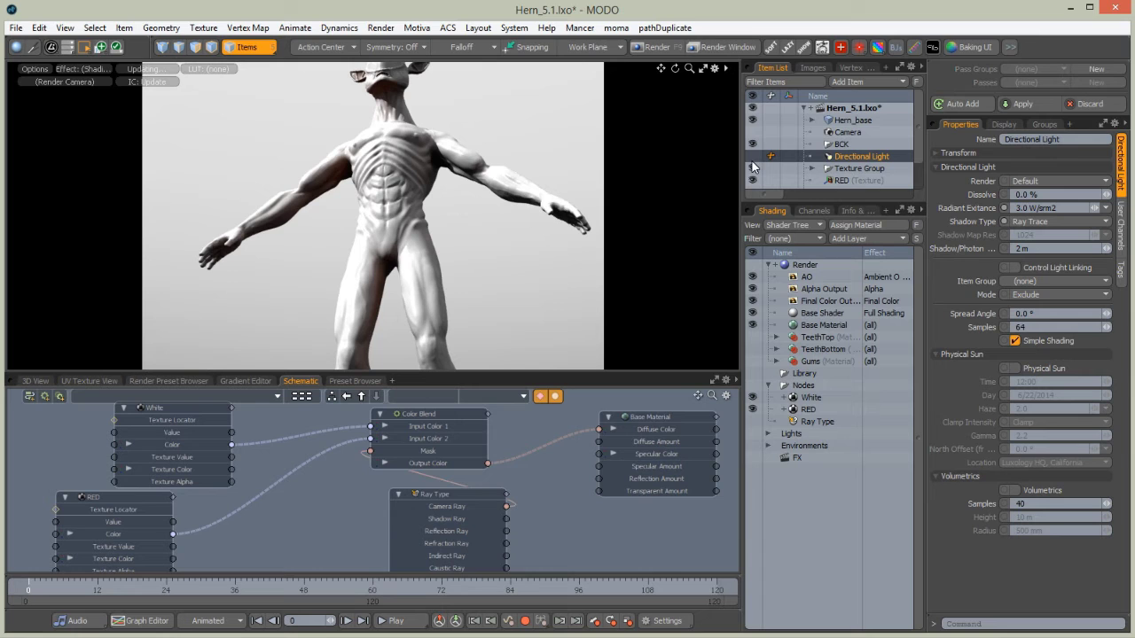
left_click(850, 82)
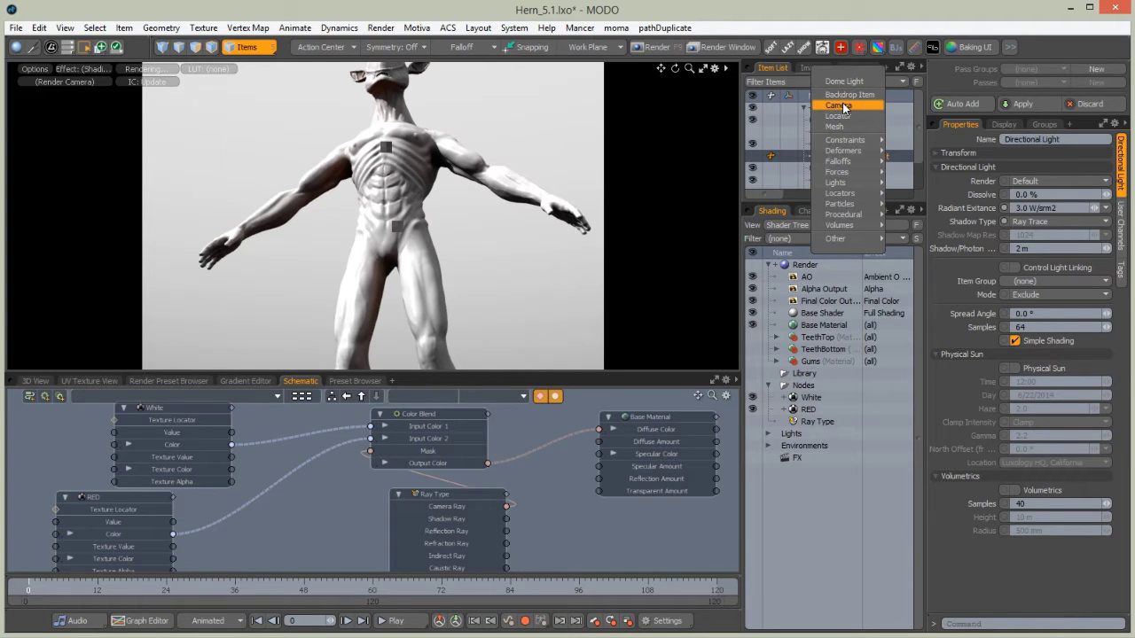
mouse_move(838, 145)
mouse_move(835, 182)
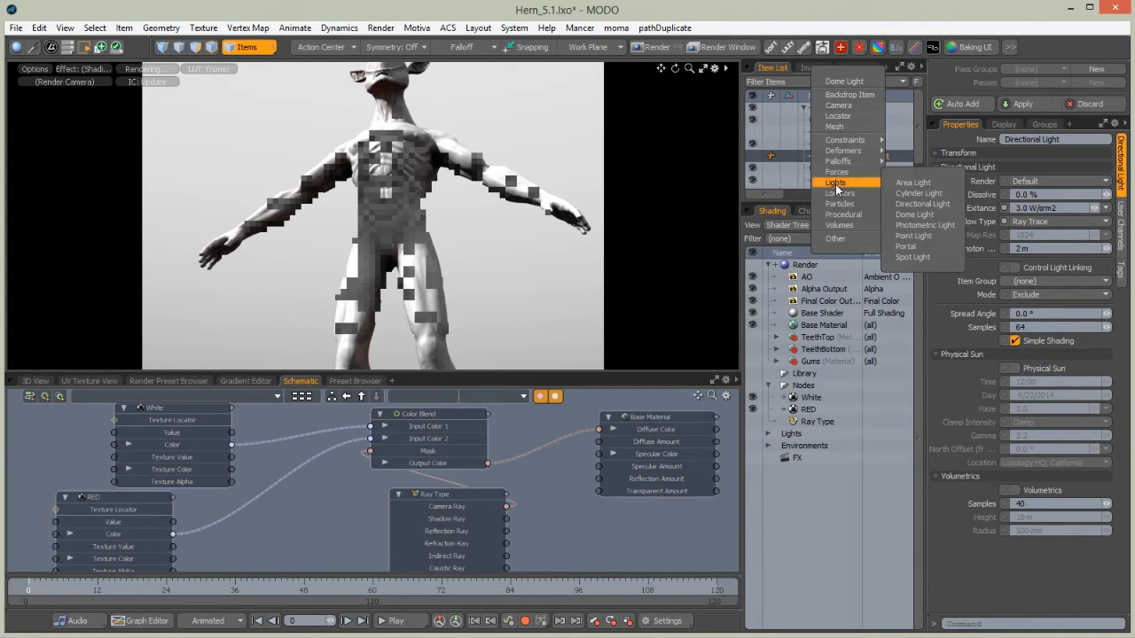
left_click(908, 214)
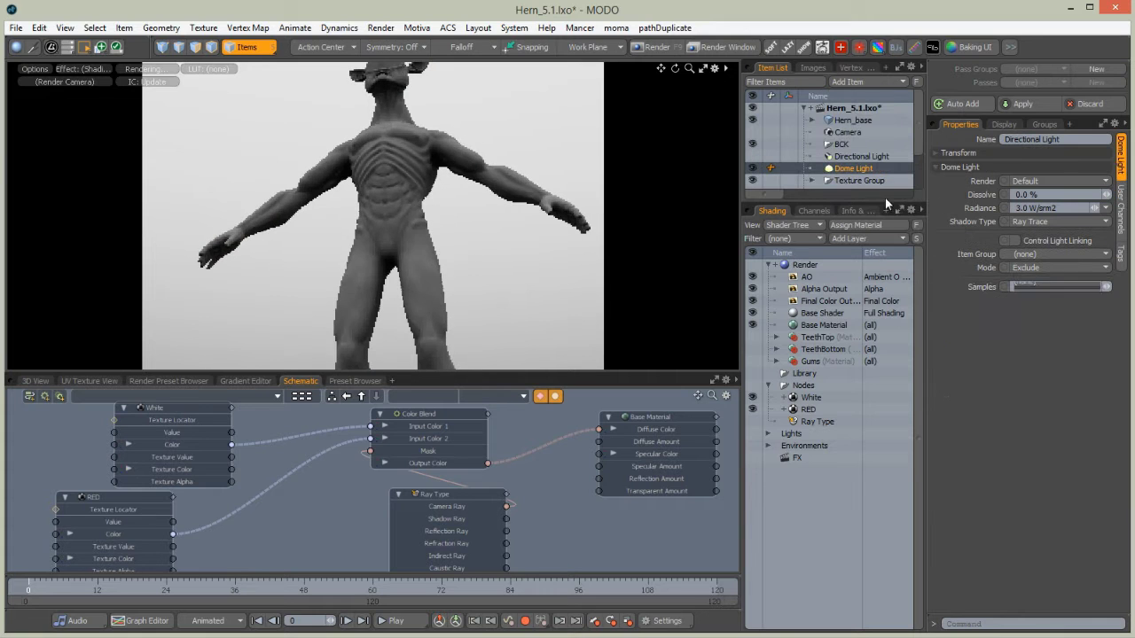
left_click_drag(340, 202, 342, 296, "alt")
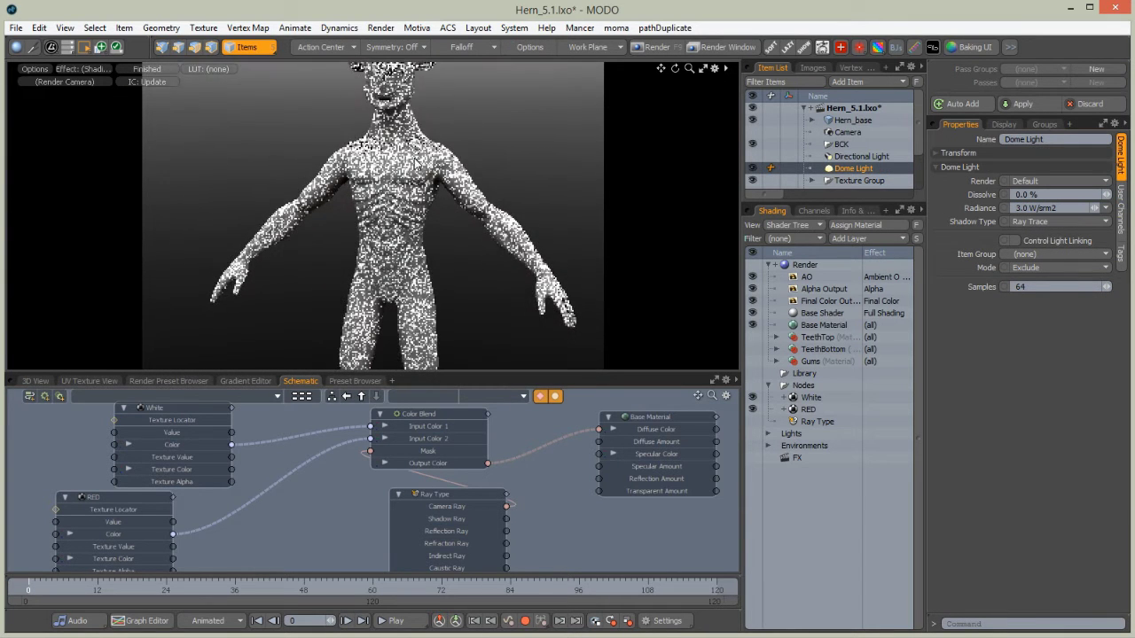
Rename the Final Color Output in the Shader Tree to Sun burn
left_click(822, 301)
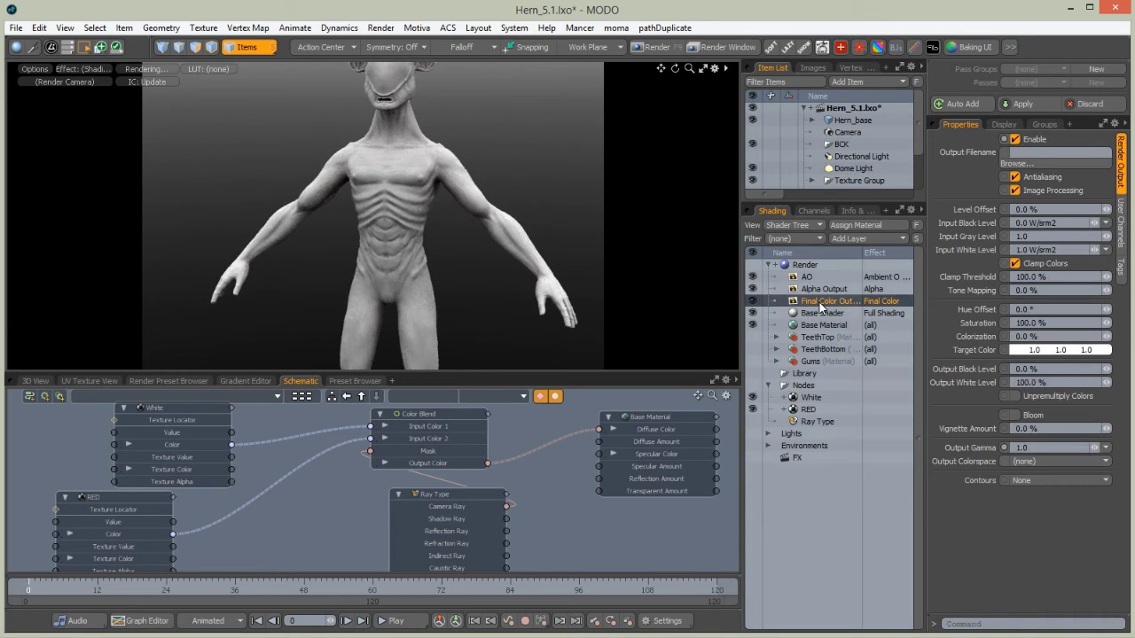
double_click(820, 303)
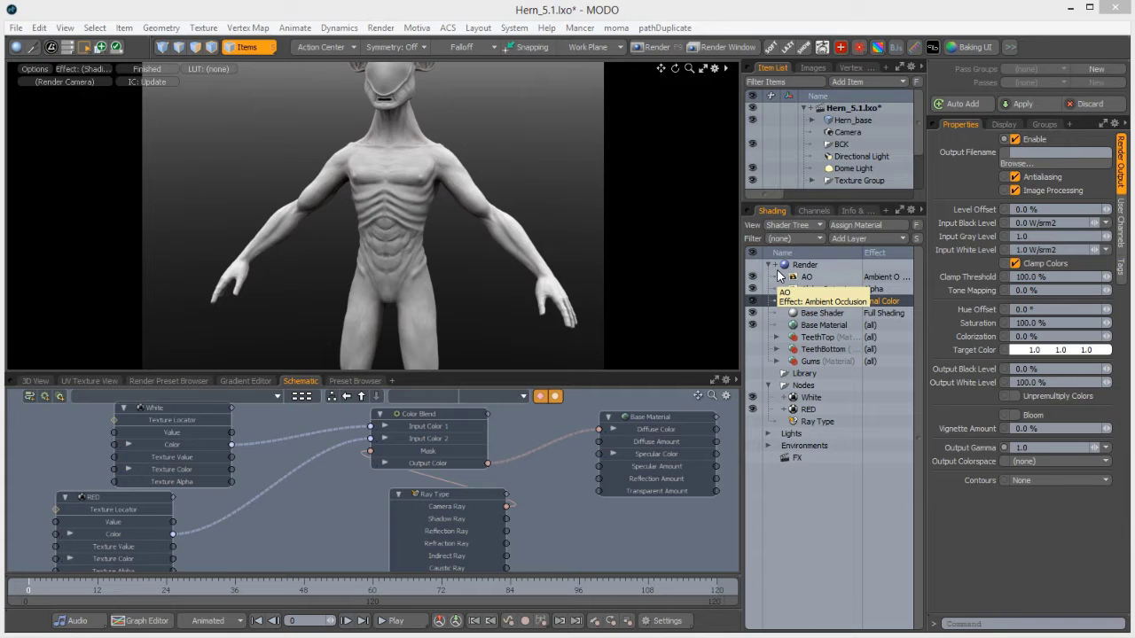
type("Sun")
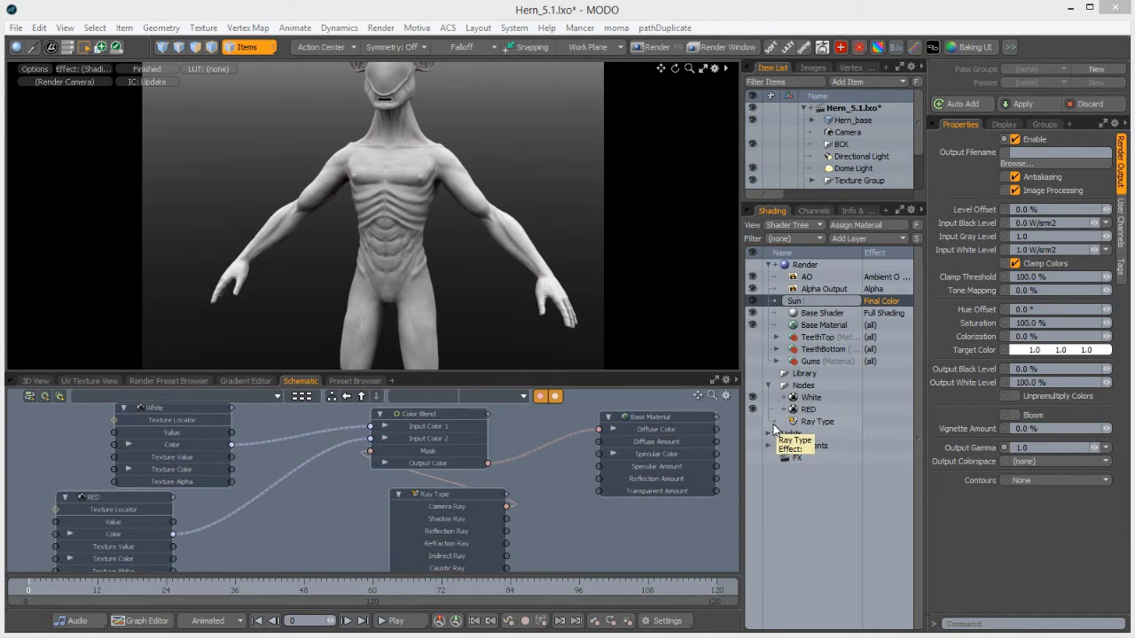
type(" burn")
key("Return")
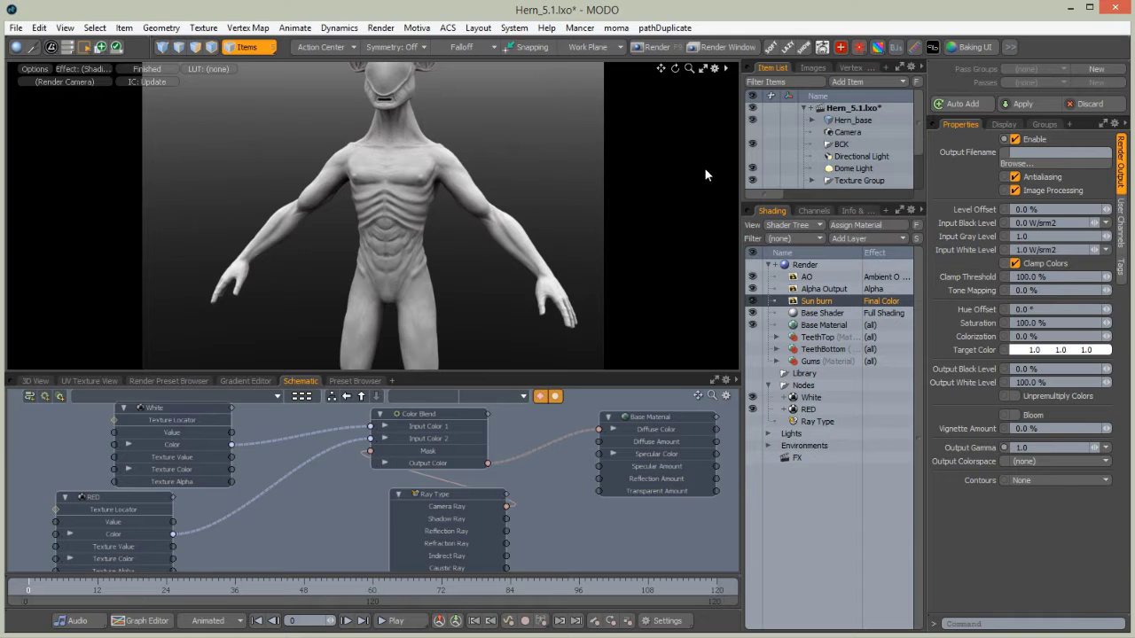
Widen the item and shader lists and set Base Material's Diffuse Amount to 100%
left_click_drag(738, 147, 718, 149)
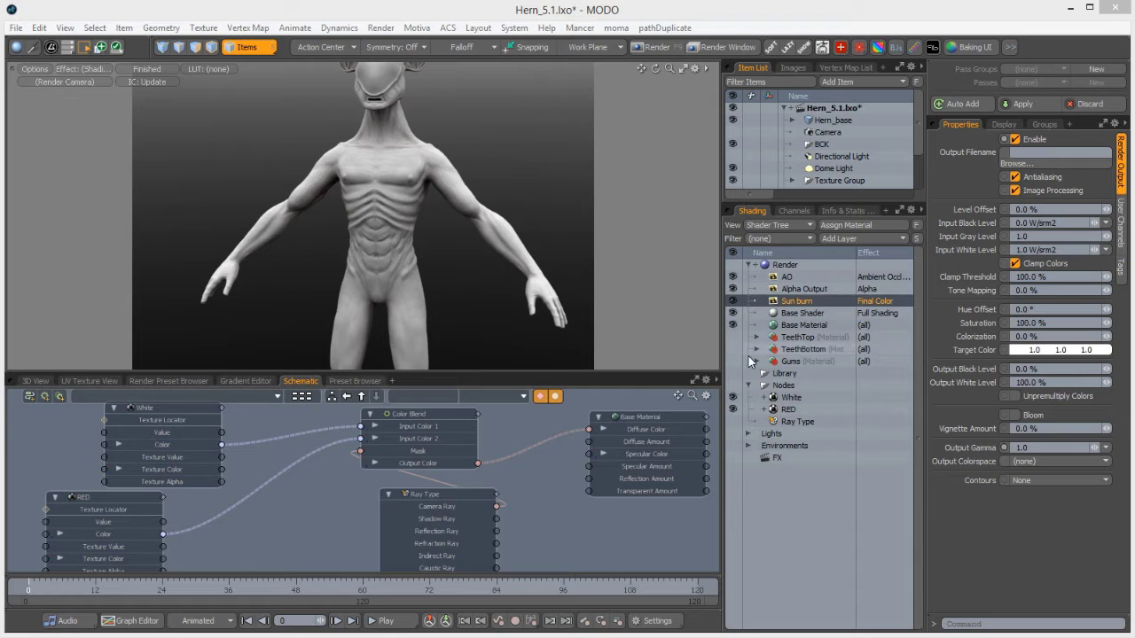
left_click(776, 325)
left_click_drag(1104, 154, 1130, 154)
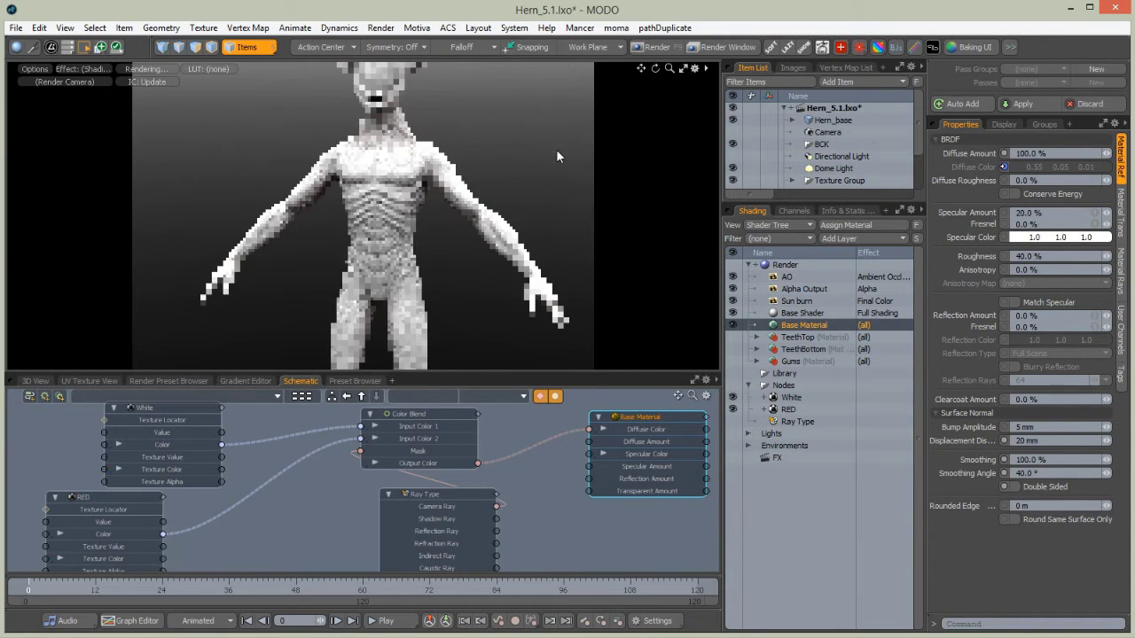
left_click_drag(375, 167, 519, 60, "alt+shift")
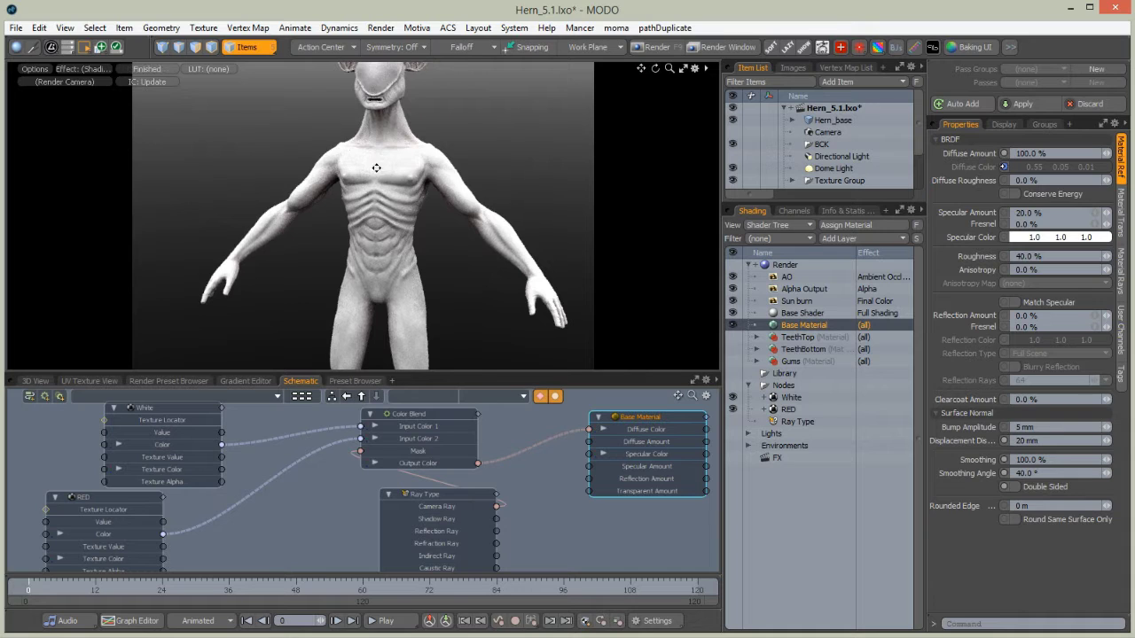
Examine the figure's head and the shaded underside of its chin in the render preview
scroll(521, 95, "down", 3)
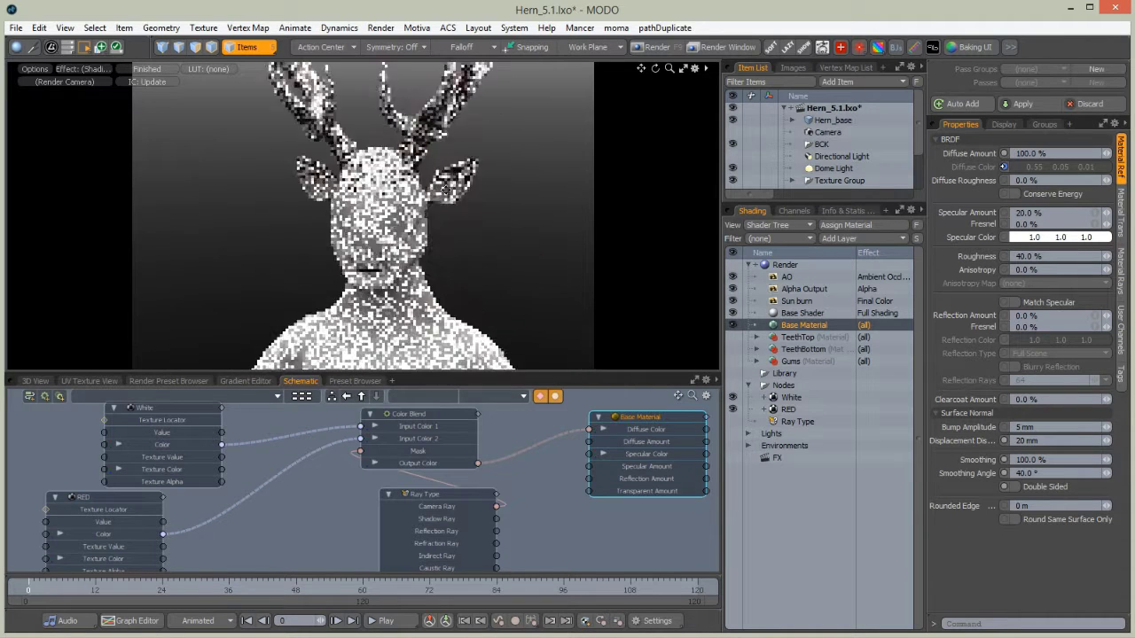
scroll(526, 102, "up", 2)
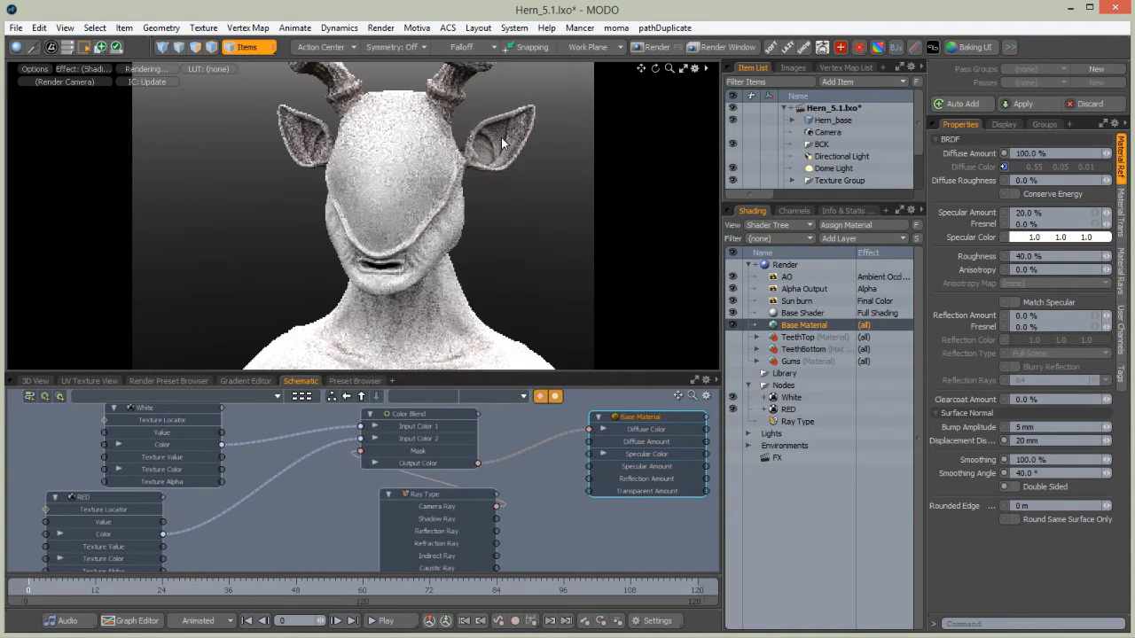
left_click_drag(452, 339, 410, 176, "alt")
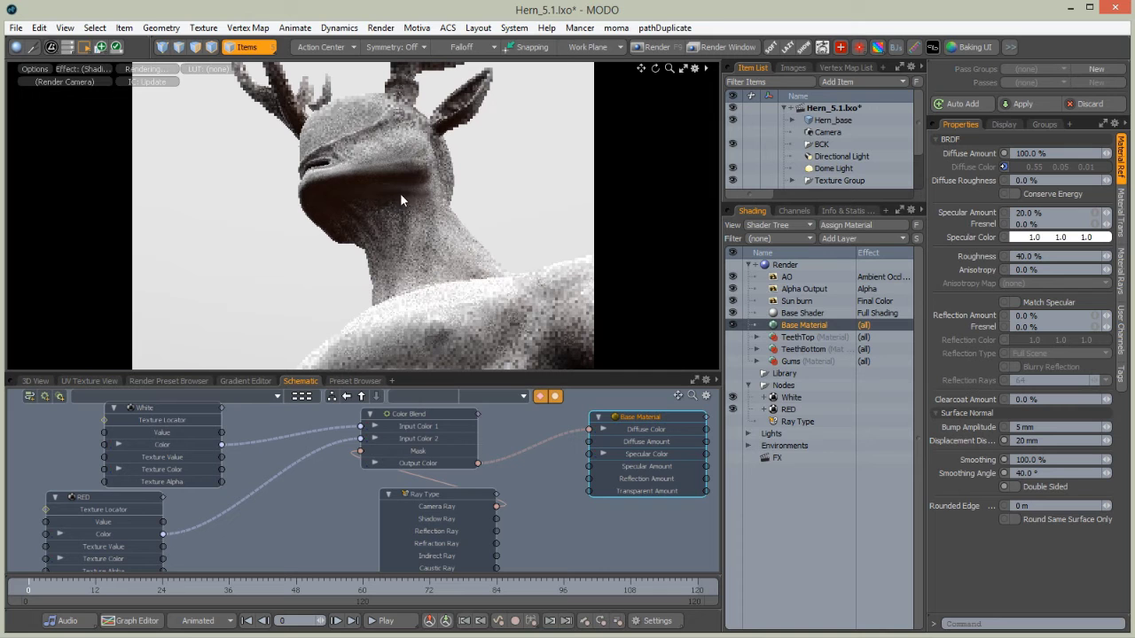
left_click_drag(401, 165, 341, 198, "alt")
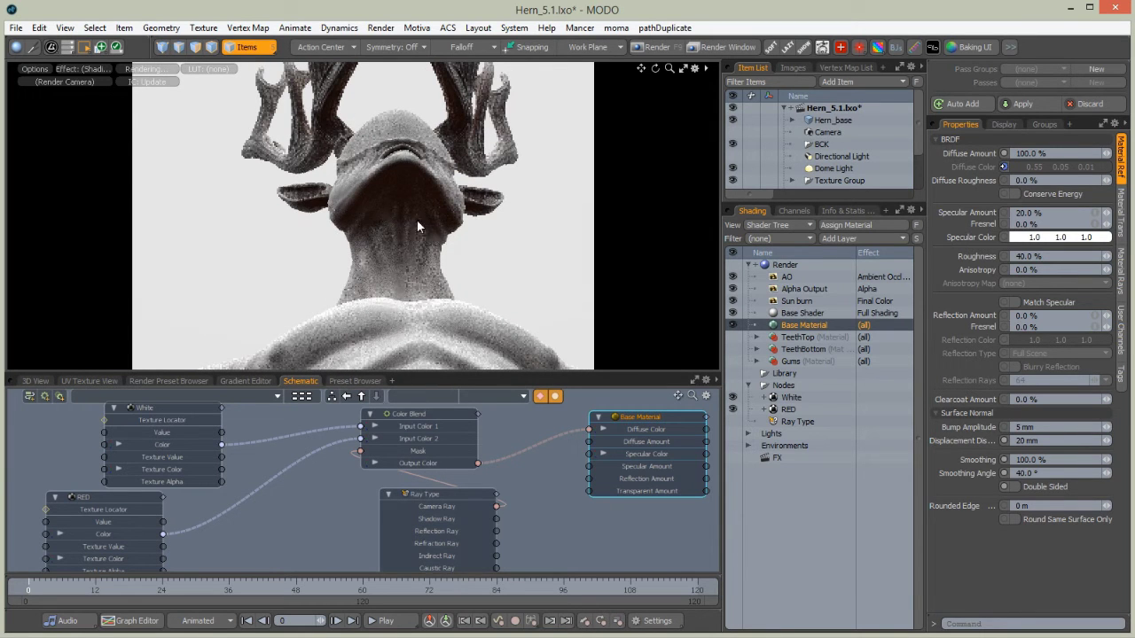
Set up a bake of the Hern_base object to the Sun burn output in the Baking UI
left_click(965, 46)
left_click(557, 133)
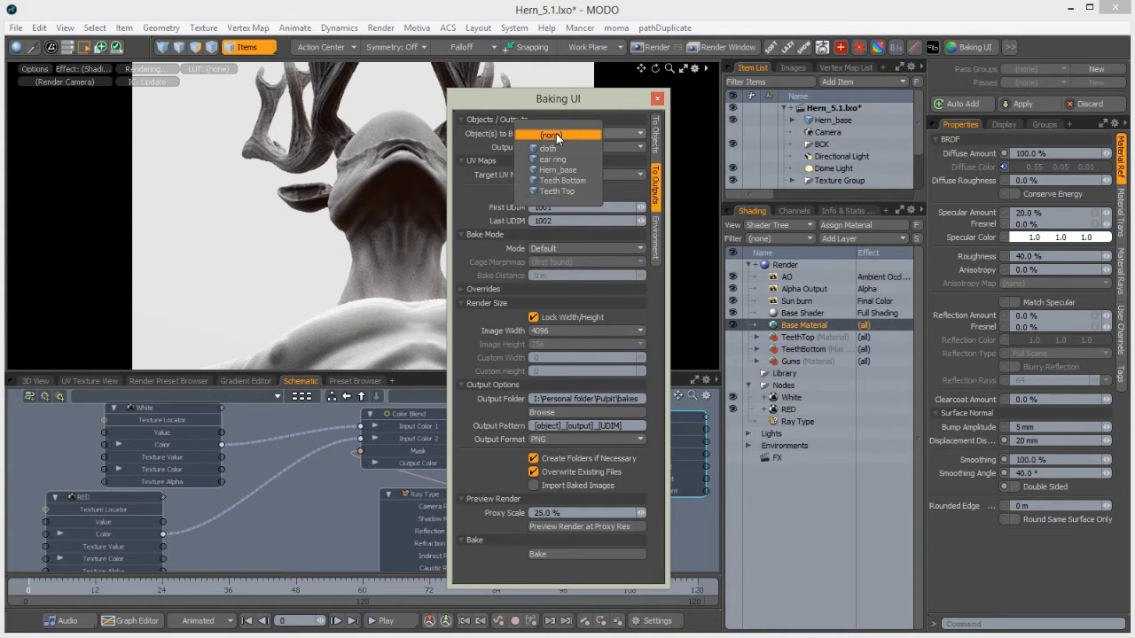
left_click(556, 169)
left_click(592, 147)
left_click(545, 184)
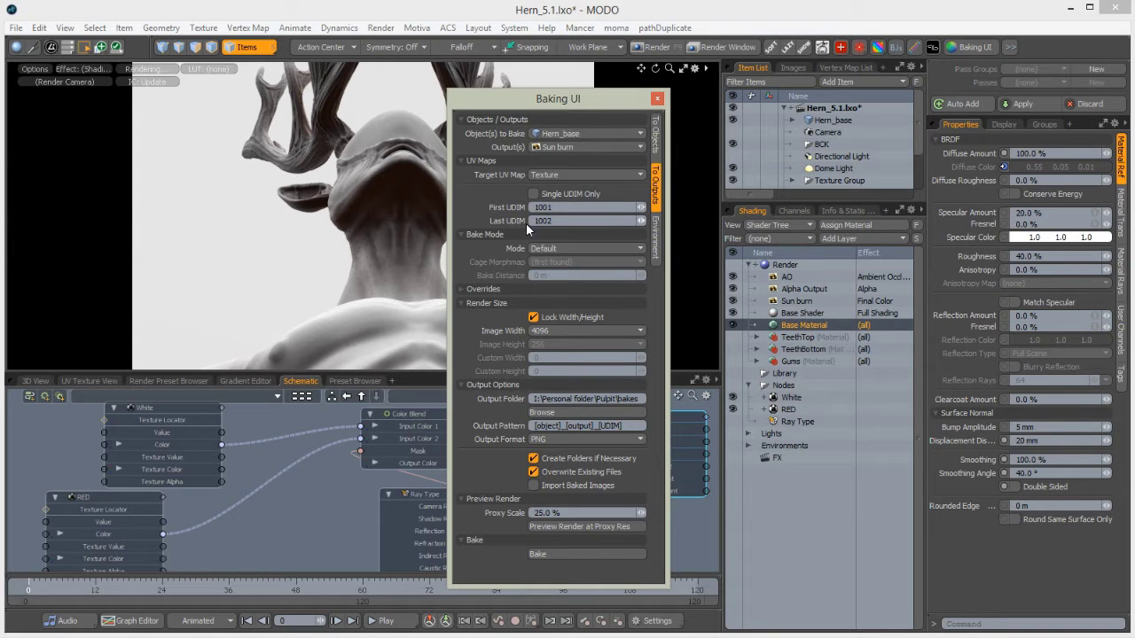
Set the bake image width to 1024 and render a bake preview at the 25% proxy scale
left_click(538, 332)
left_click(534, 304)
left_click(538, 331)
left_click(537, 343)
left_click(561, 527)
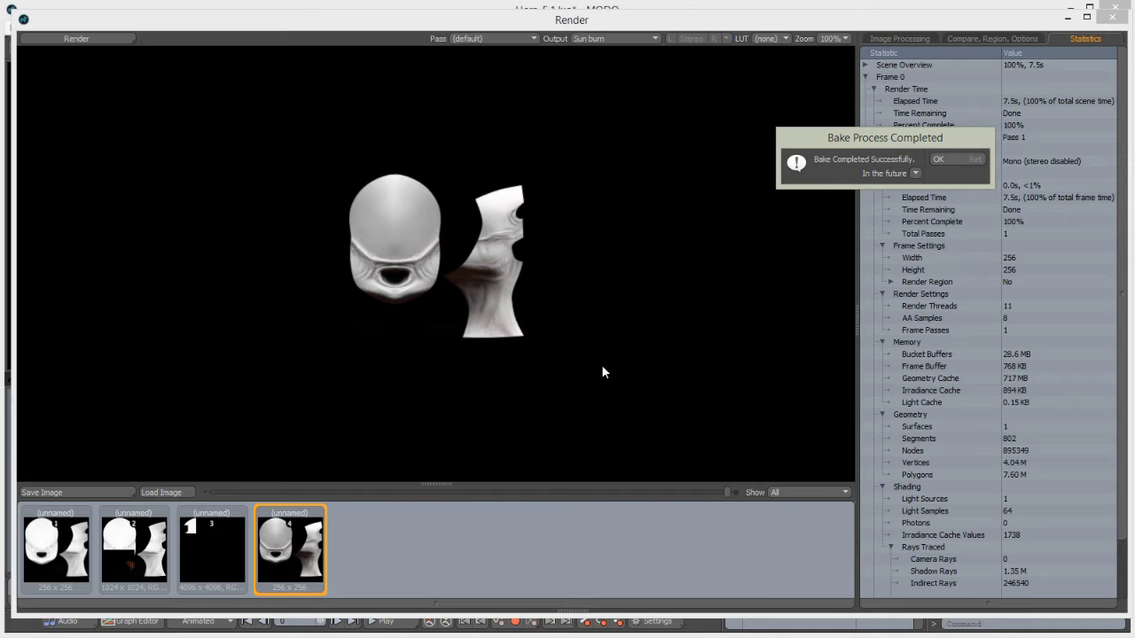
Inspect the baked preview at 200% zoom and close the render window
left_click(938, 160)
left_click(830, 38)
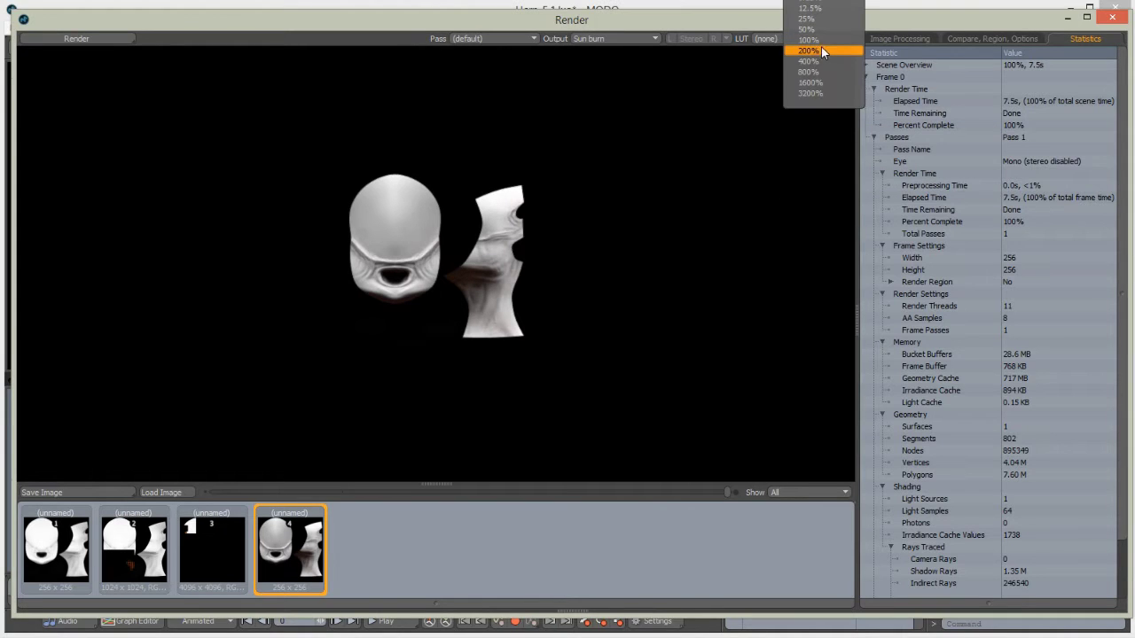
left_click(822, 45)
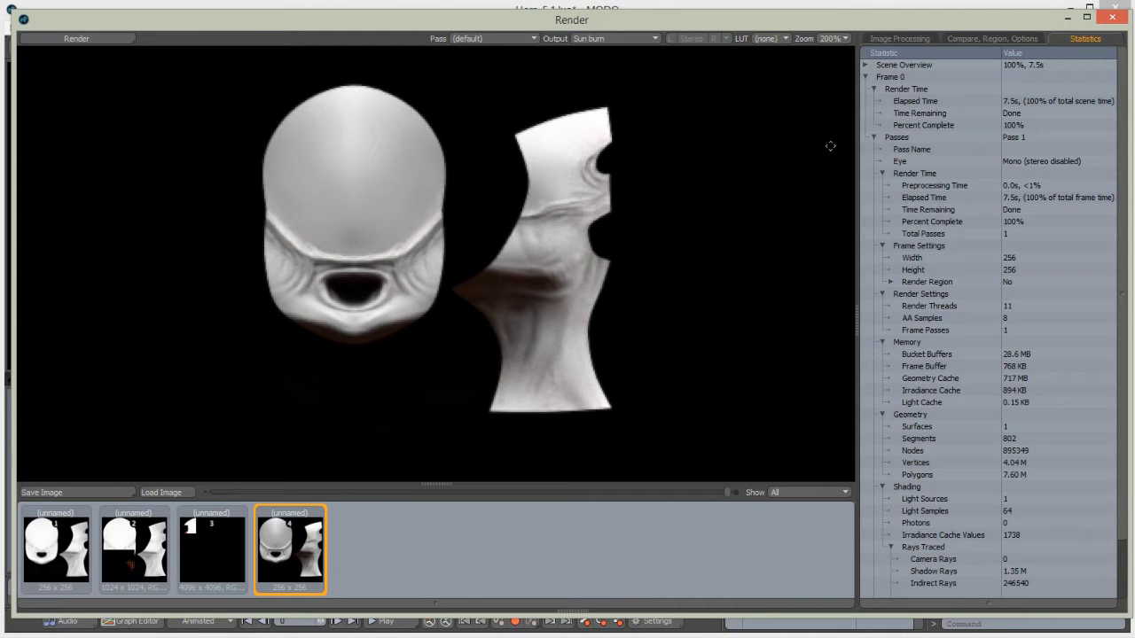
left_click(1110, 16)
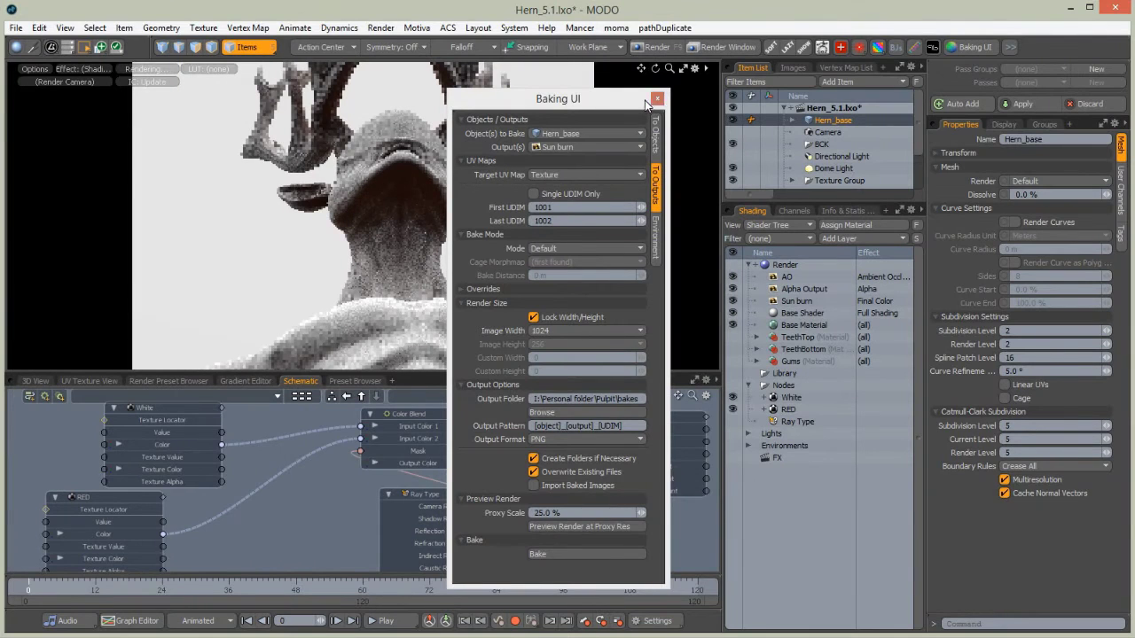
Move the Baking UI clear of the node graph and rename the RED node to BLAck
left_click_drag(648, 105, 707, 85)
left_click(84, 508)
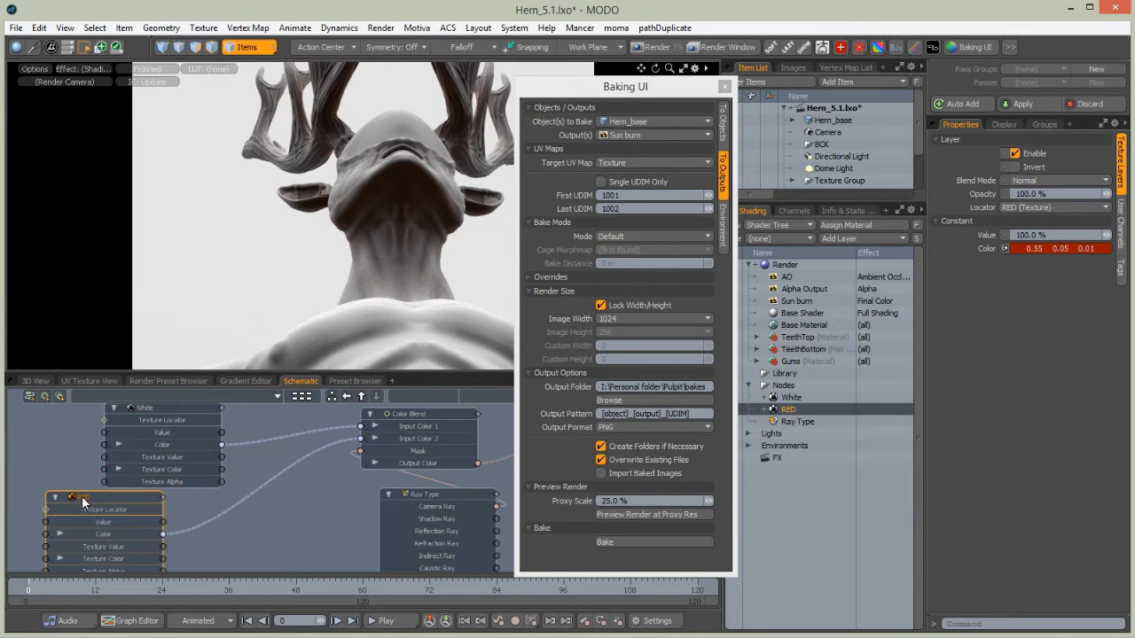
left_click_drag(90, 505, 86, 504)
right_click(82, 496)
left_click(75, 497)
type("BLAck")
key("Return")
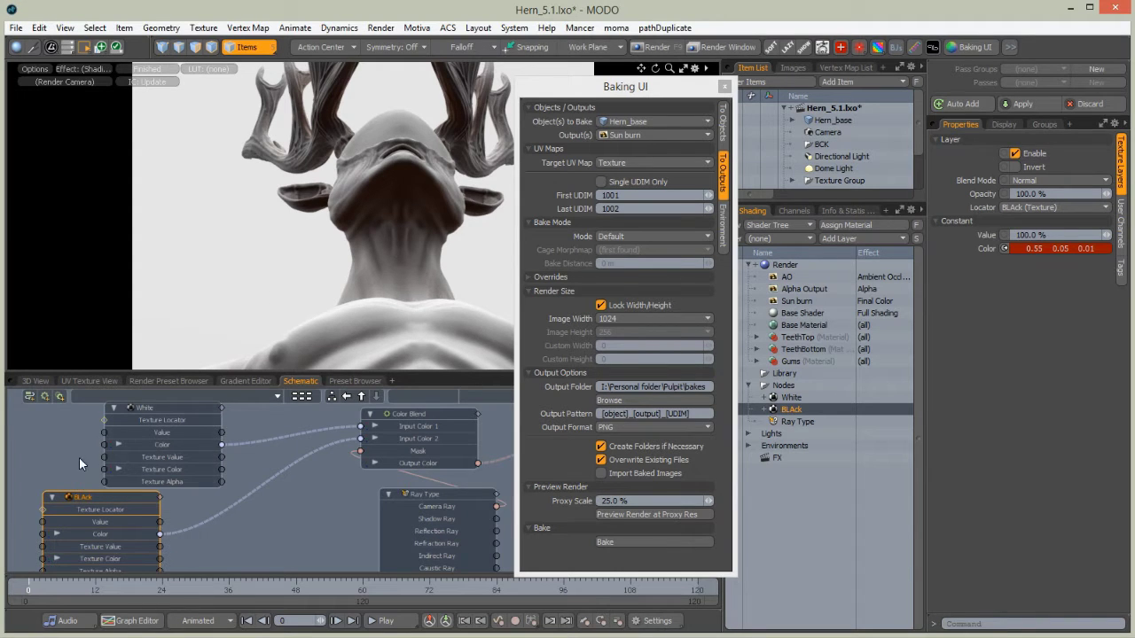
Set the BLAck constant's color to pure black (0.0, 0.0, 0.0)
left_click(1037, 250)
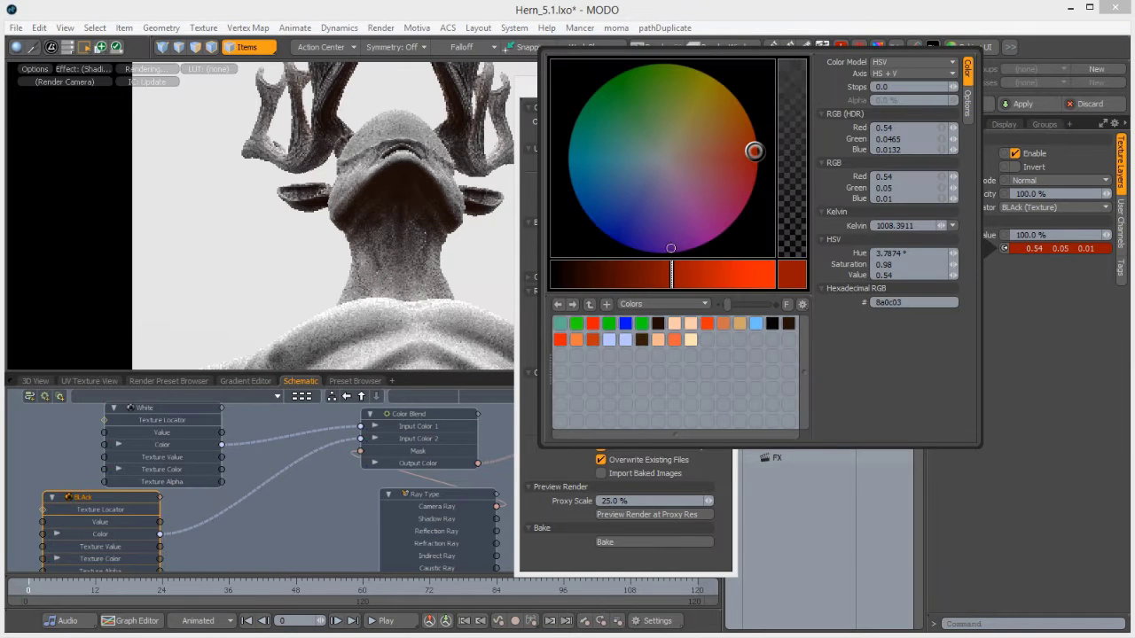
left_click_drag(659, 274, 545, 274)
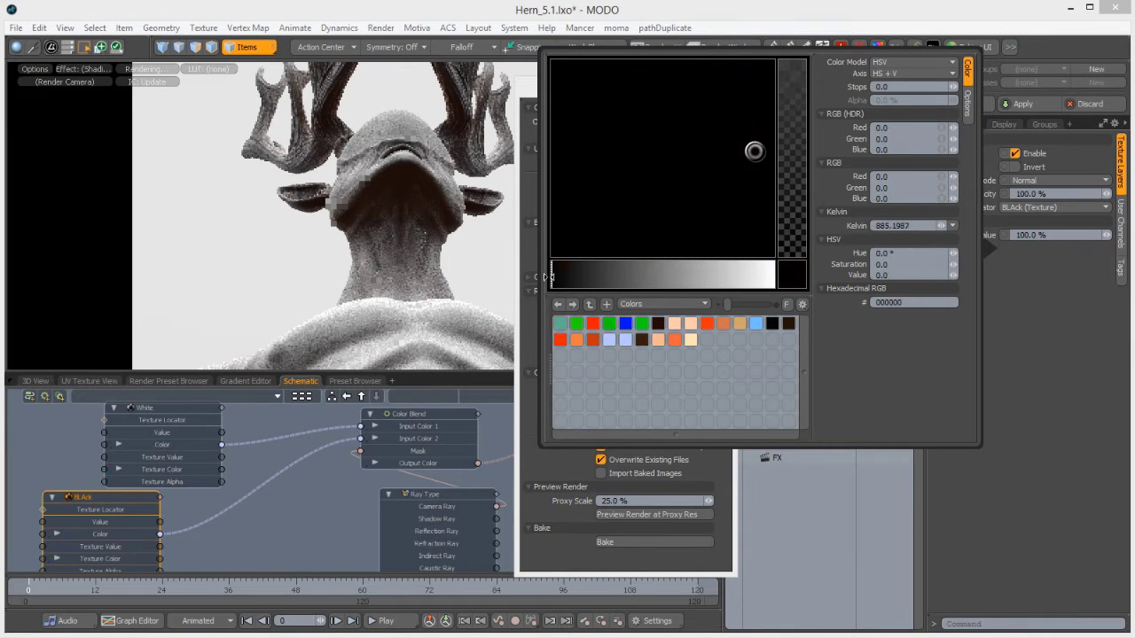
left_click(321, 518)
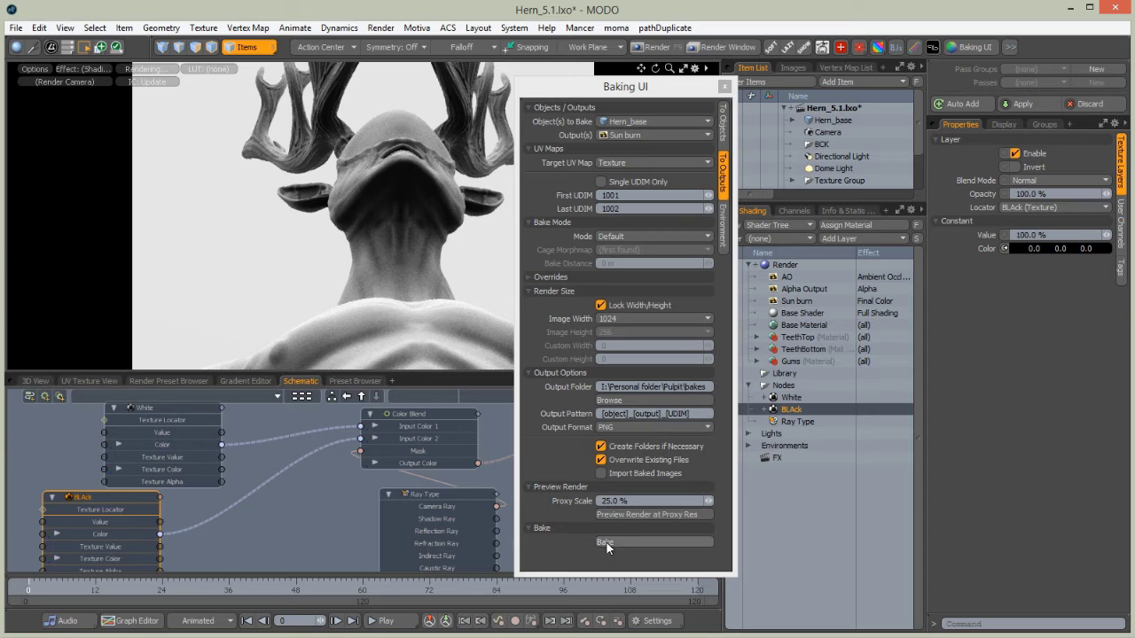
Set the bake image width to 4096 and start baking Hern_base's Sun burn output
left_click(611, 320)
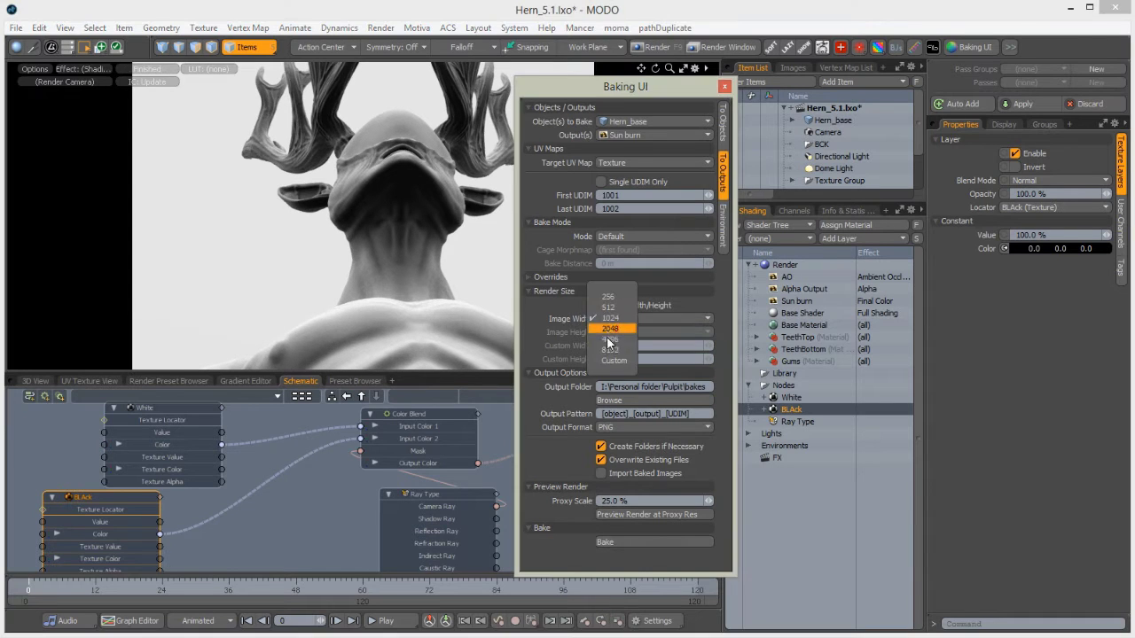
left_click(609, 339)
mouse_move(634, 83)
left_mouse_down()
mouse_move(674, 83)
mouse_move(615, 81)
mouse_move(625, 92)
left_mouse_up()
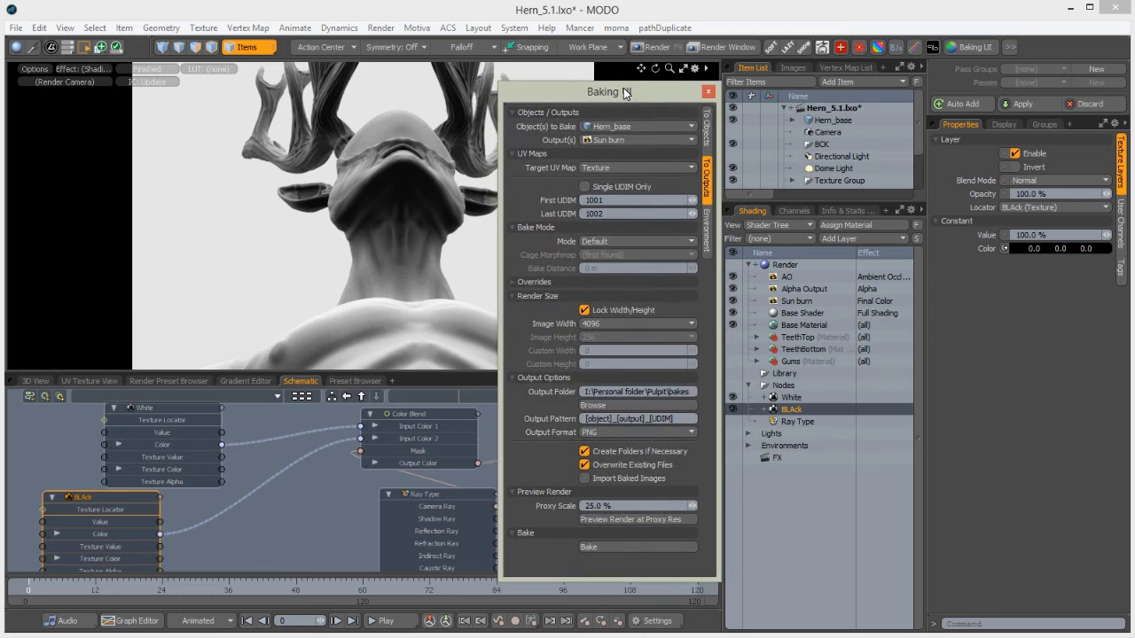
left_click(589, 549)
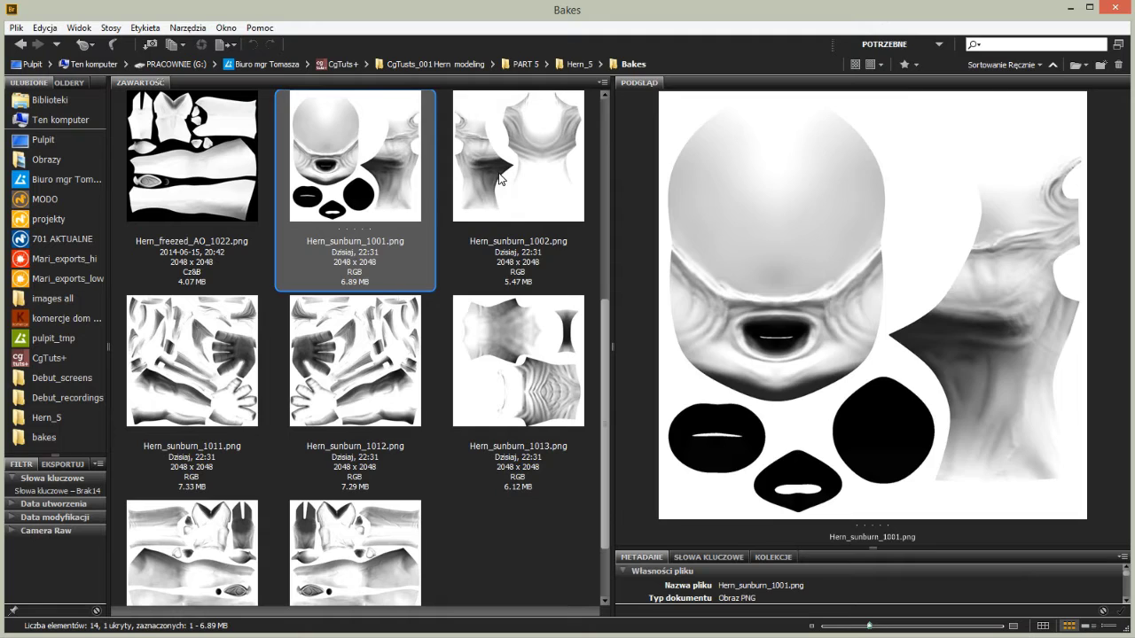
Review the Hern_sunburn UDIM maps one by one in the Bakes folder in Adobe Bridge
key("Right")
key("Left")
key("Right")
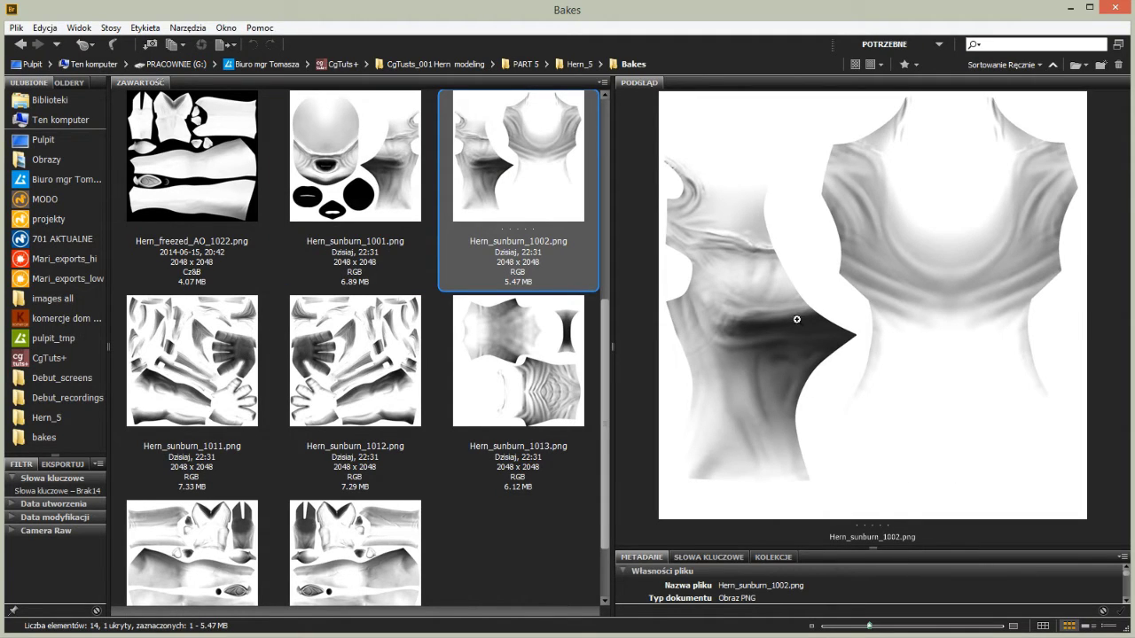
left_click(255, 355)
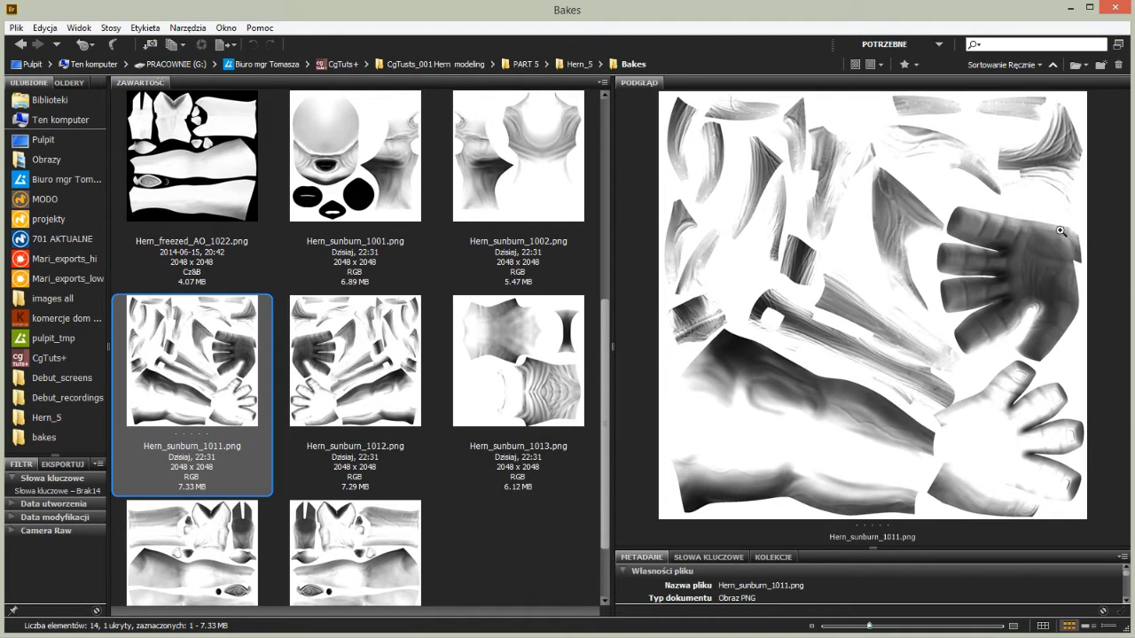
left_click(522, 383)
left_click(372, 395)
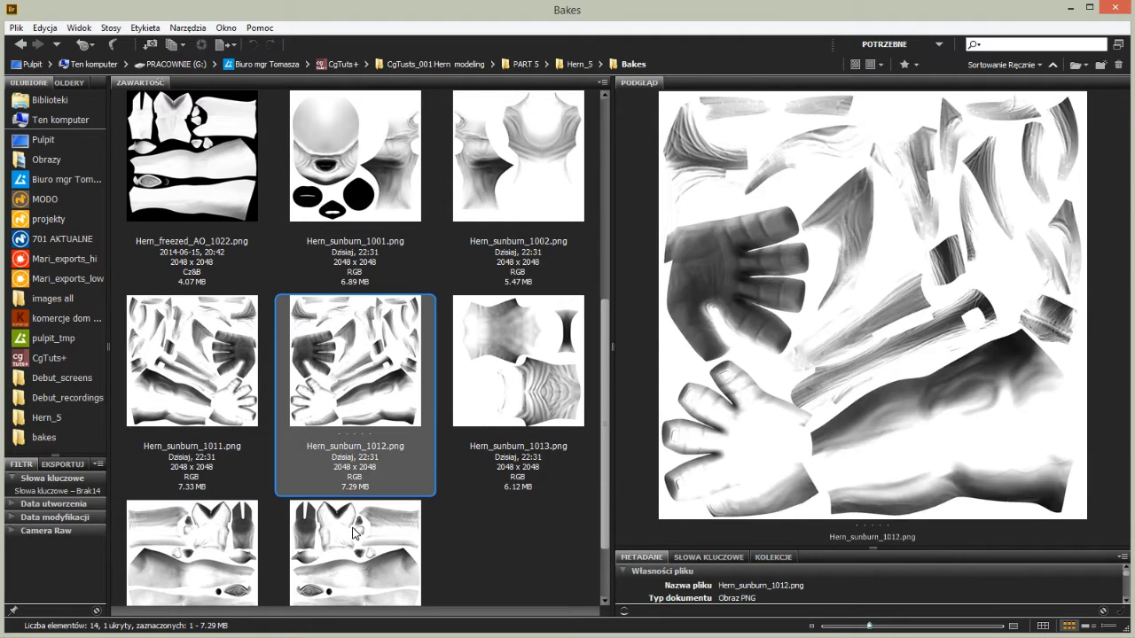
left_click(341, 530)
left_click(201, 523)
mouse_move(163, 618)
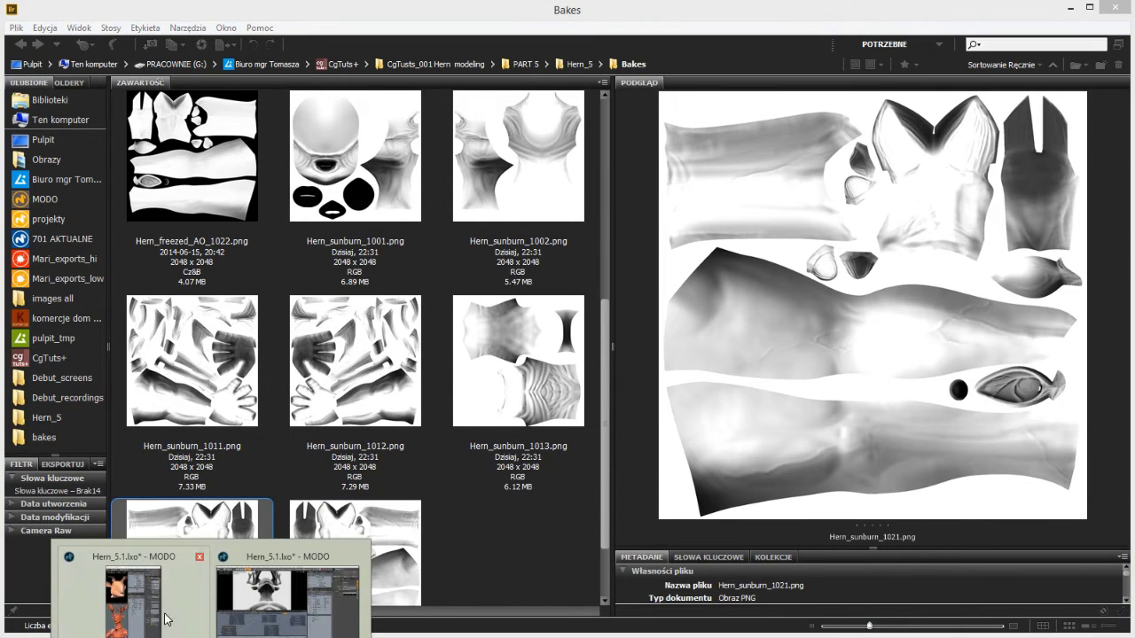
Return to MODO, move Base Material below the Gums material in the Shader Tree and close the Baking UI
left_click(268, 562)
left_click_drag(782, 325, 736, 362)
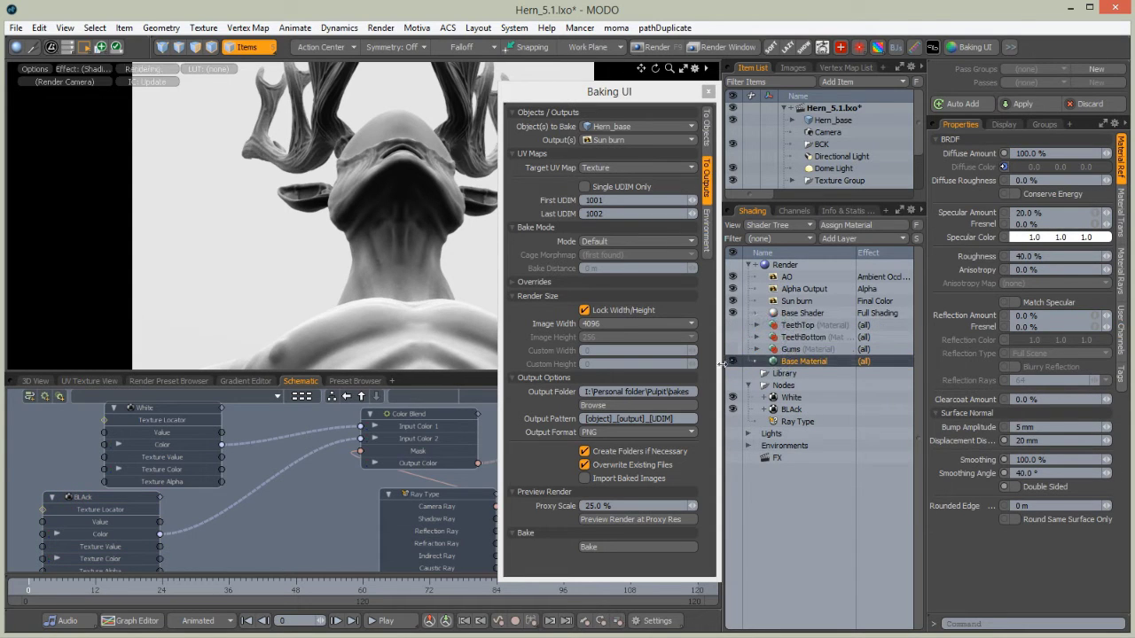
left_click(707, 92)
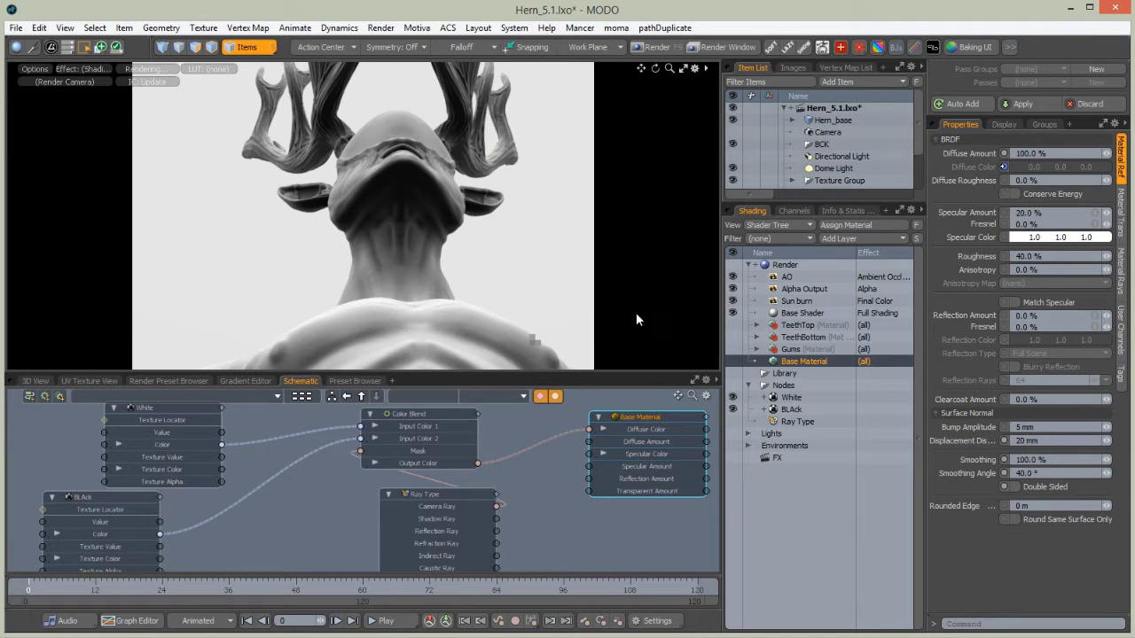
Show the model in an enlarged 3D view, turn off the Dome Light and turn on the Directional Light
left_click(38, 379)
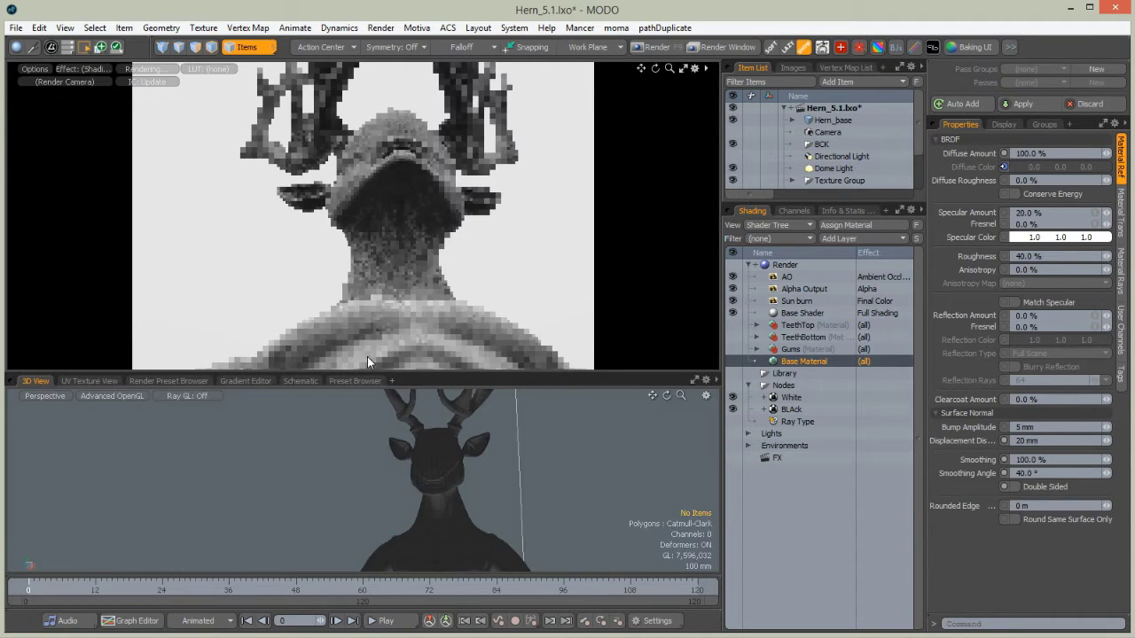
left_click_drag(402, 376, 389, 176)
left_click_drag(450, 344, 448, 438, "alt")
left_click(732, 167)
left_click(838, 156)
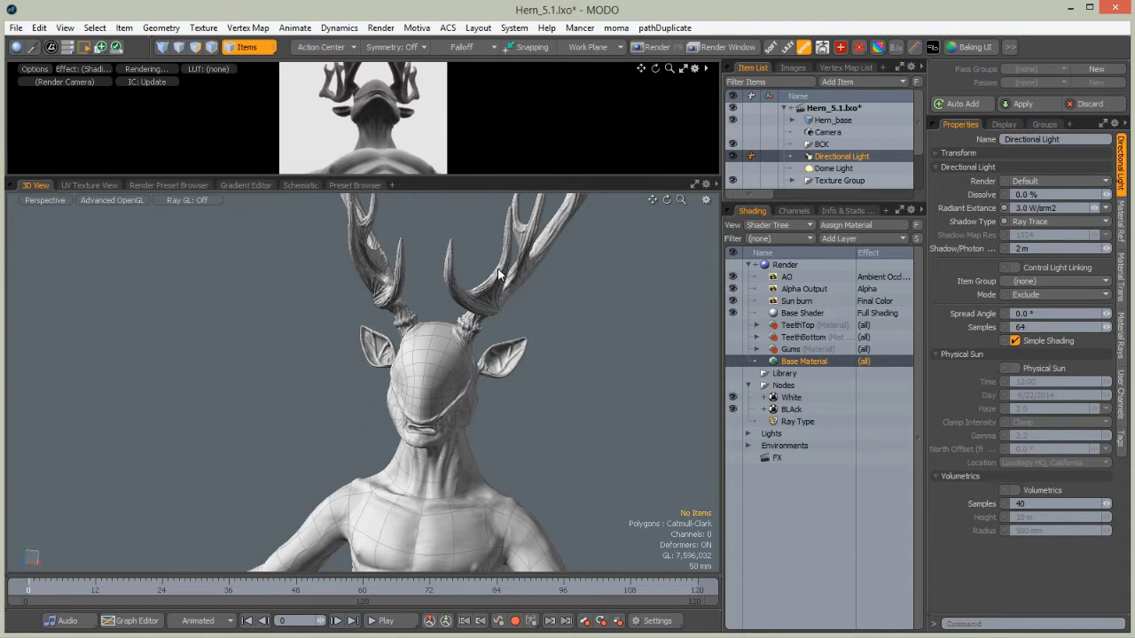
left_click_drag(426, 422, 413, 415, "alt")
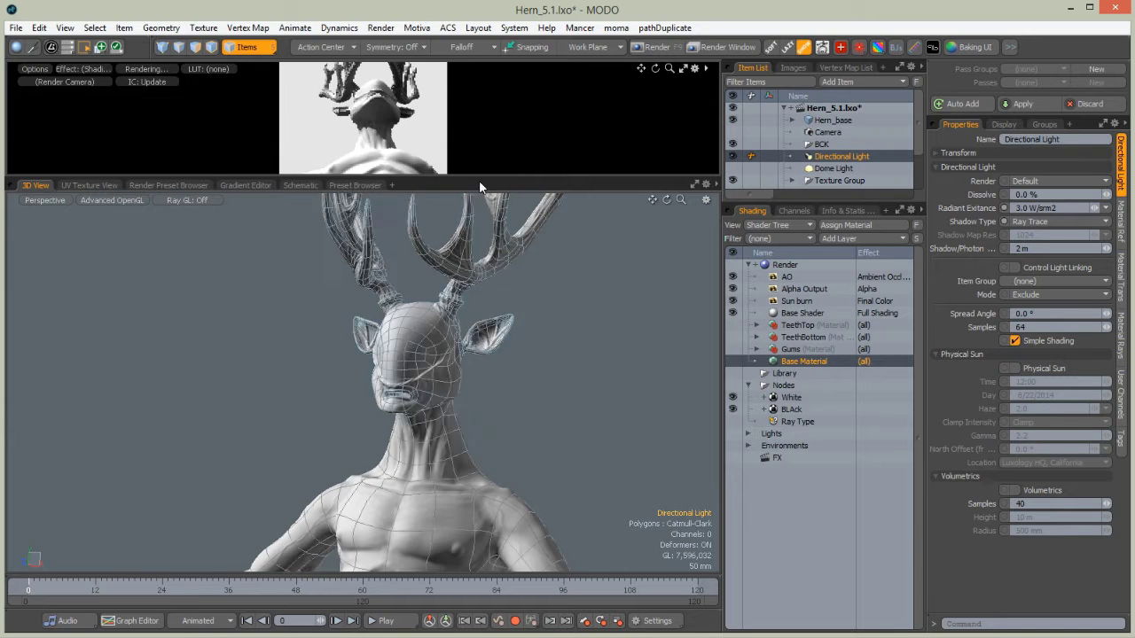
Select Hern_base and expand its child items, enlarge the item list and collapse the Shader Tree's Nodes group
left_click(792, 123)
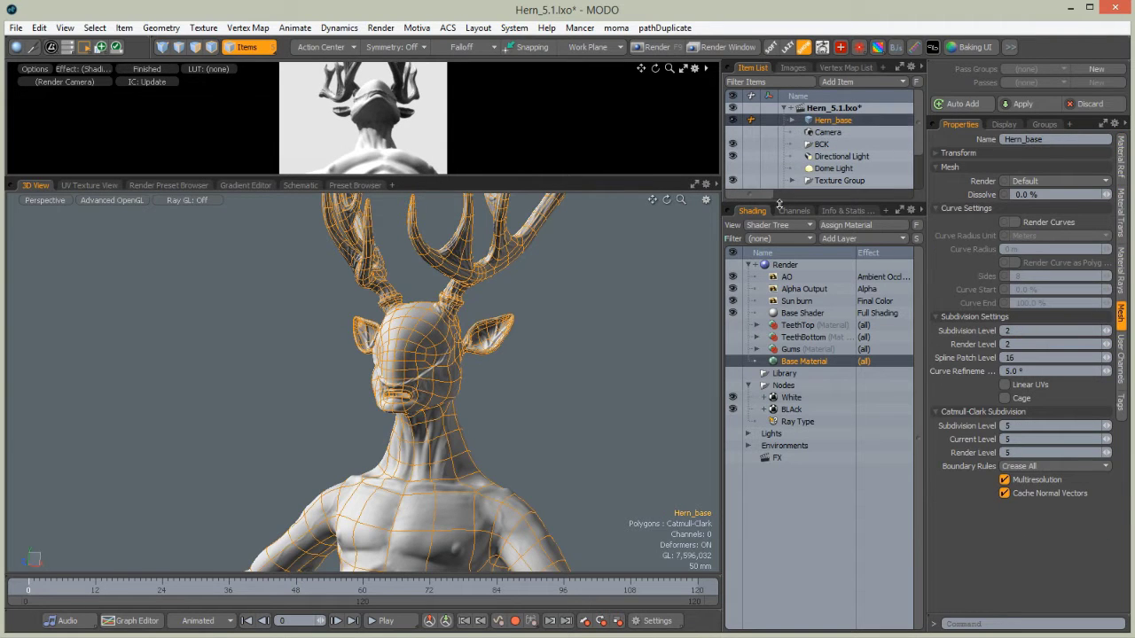
left_click(791, 121)
left_click_drag(461, 382, 435, 372, "alt")
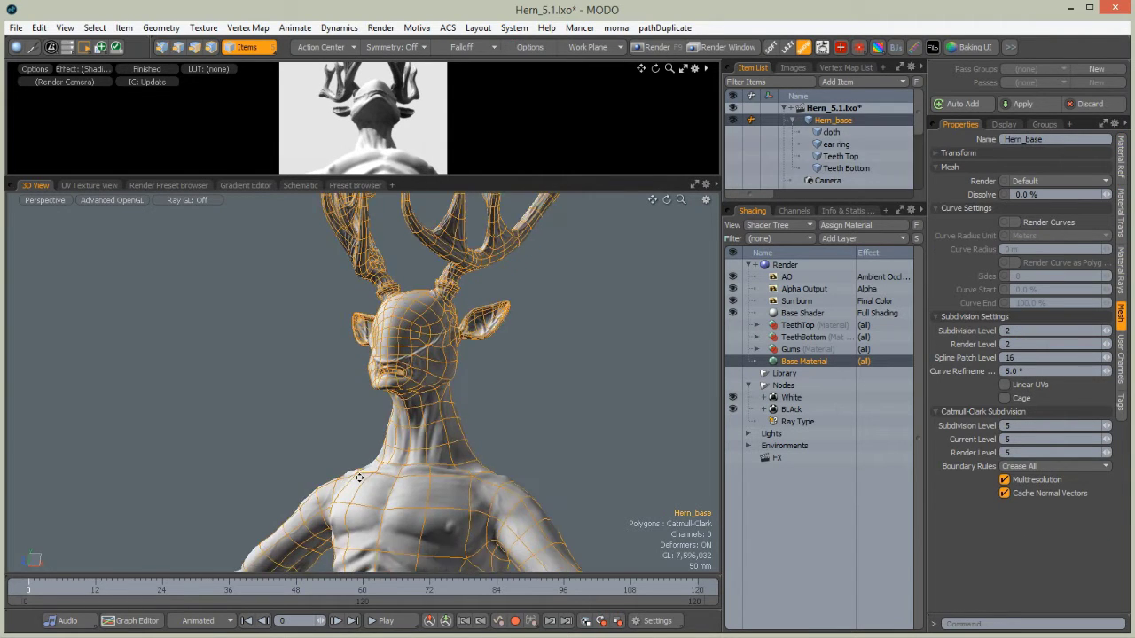
left_click_drag(435, 426, 426, 178, "alt+shift")
scroll(319, 354, "down", 6)
left_click_drag(319, 491, 355, 417, "alt")
left_click_drag(355, 416, 428, 458, "alt+shift")
left_click_drag(374, 382, 376, 393, "alt+shift")
left_click(398, 318)
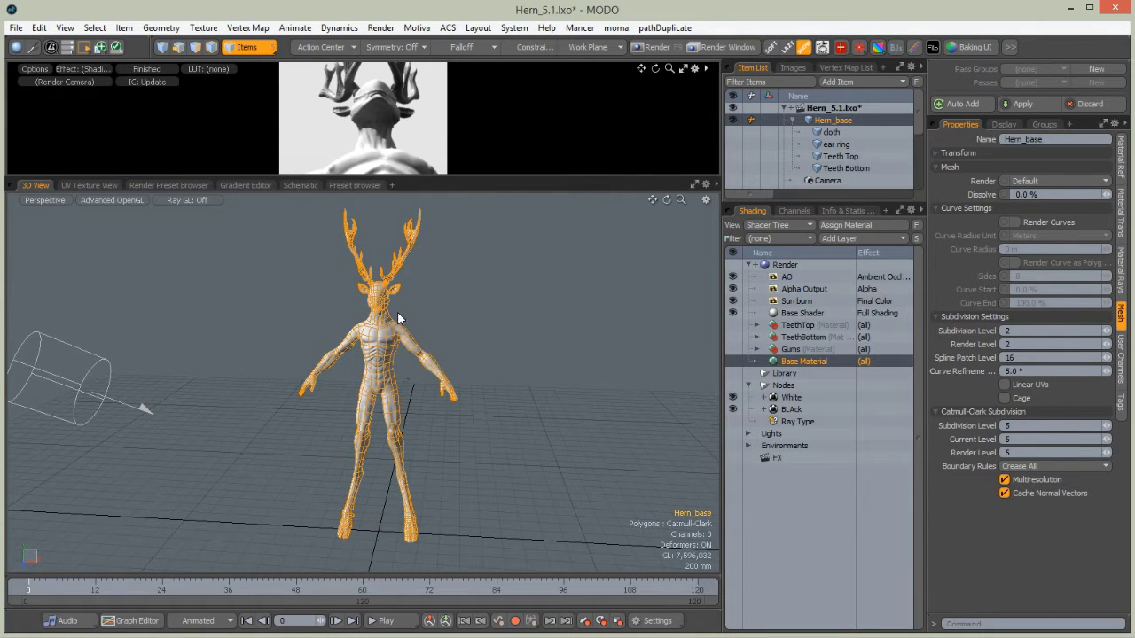
left_click_drag(791, 203, 791, 244)
left_click(759, 428)
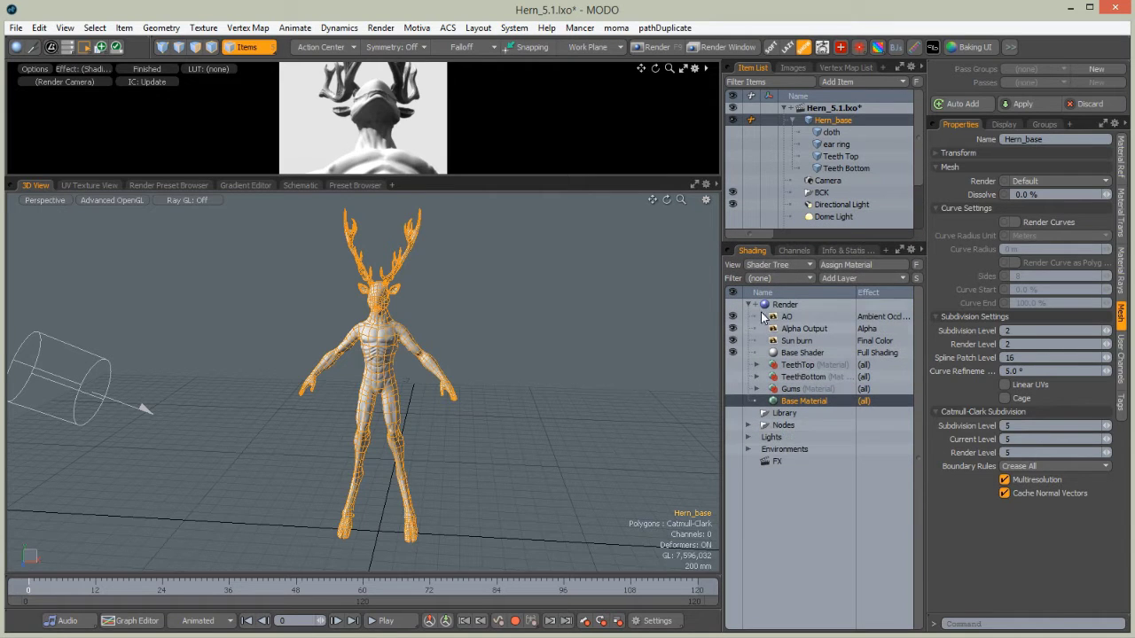
Switch to polygon selection and change the workspace to the Model layout
left_click_drag(406, 448, 367, 362, "alt")
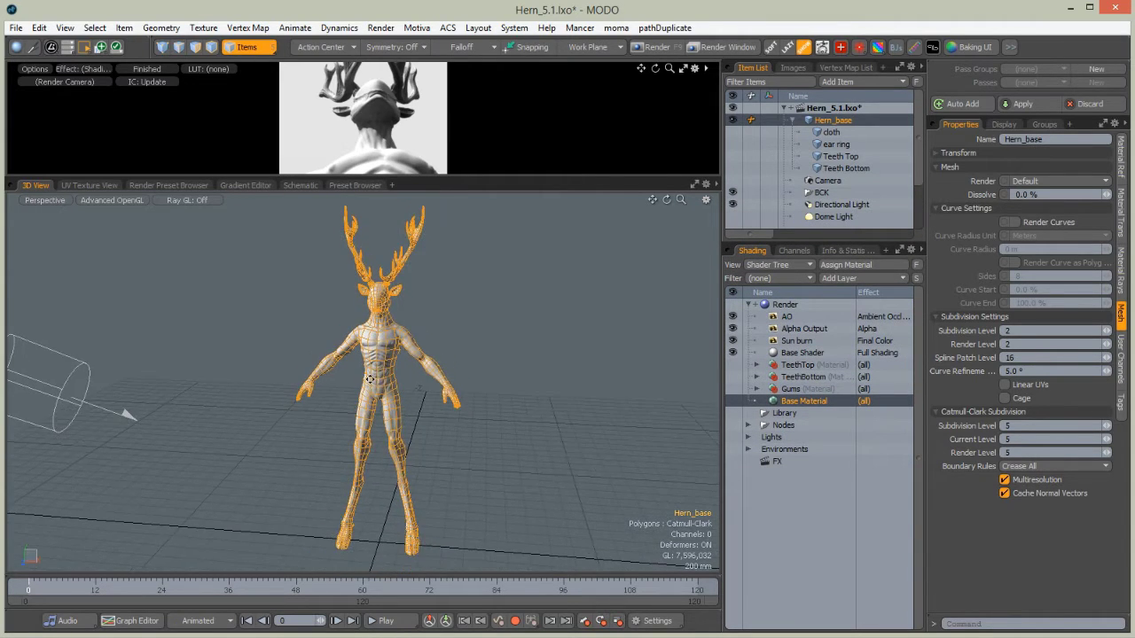
left_click(195, 47)
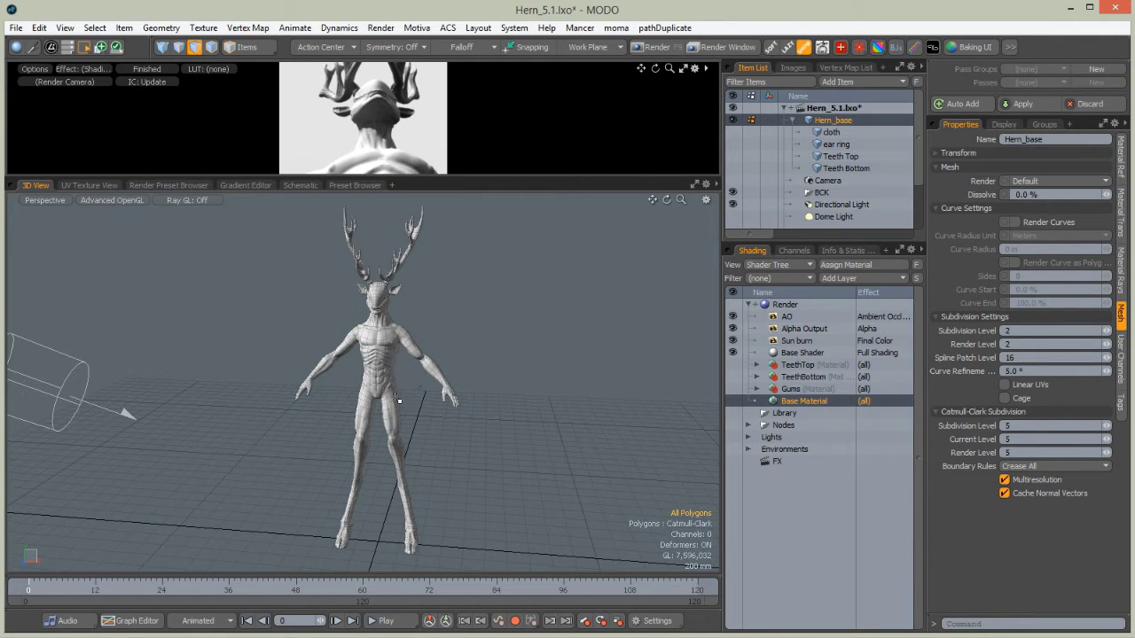
key("ctrl+Tab")
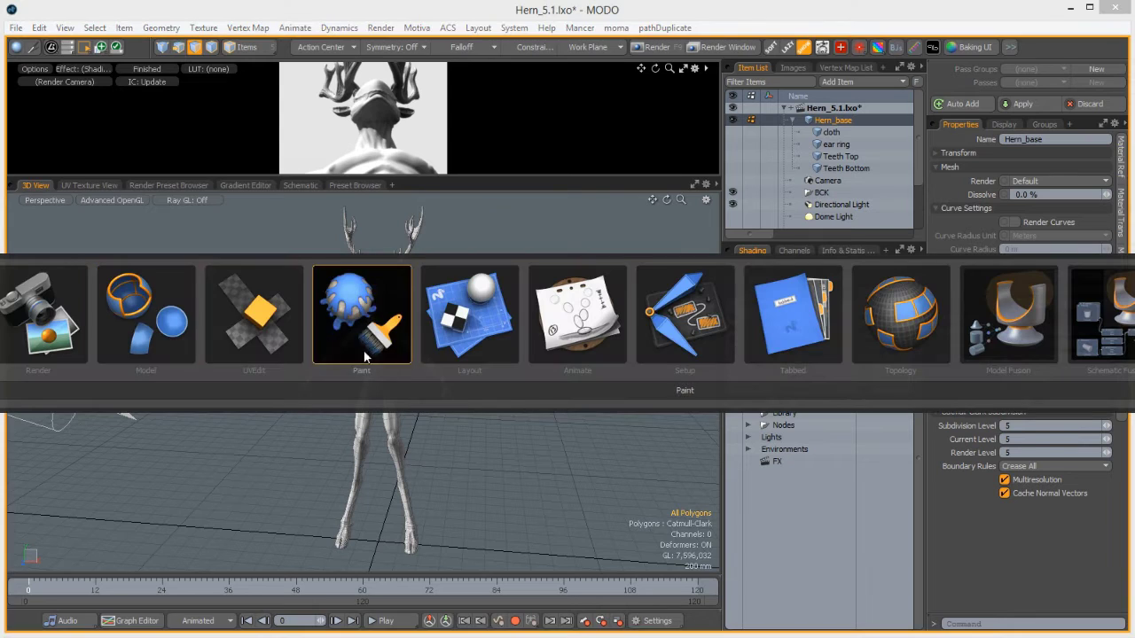
left_click(122, 321)
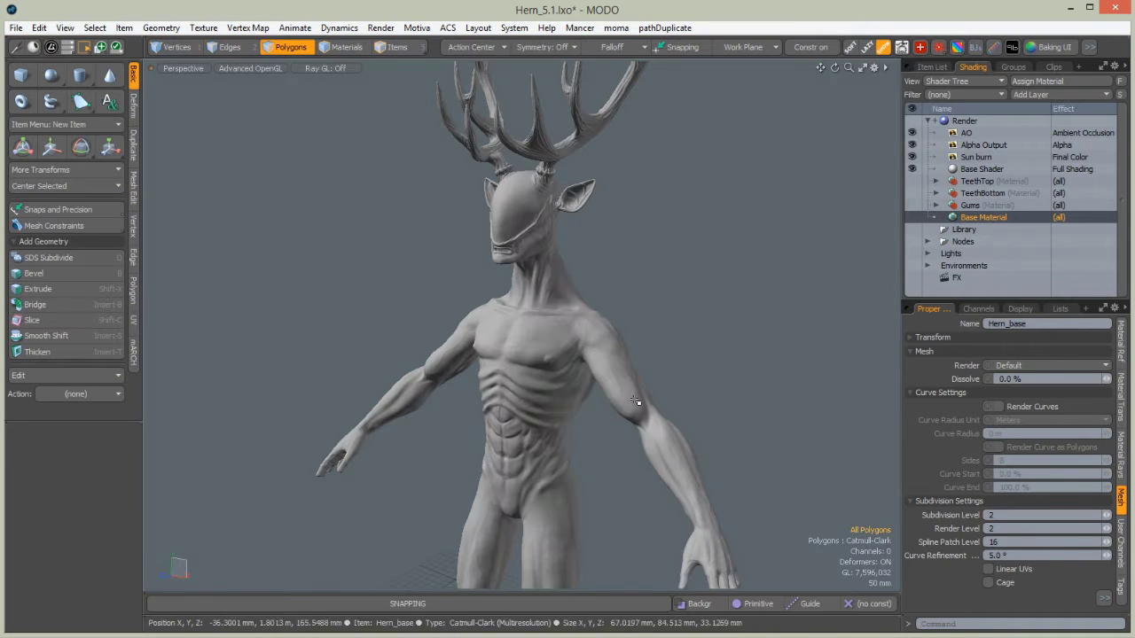
Show the mesh statistics, expand the polygon Part entries and enlarge the statistics list
left_click(1060, 309)
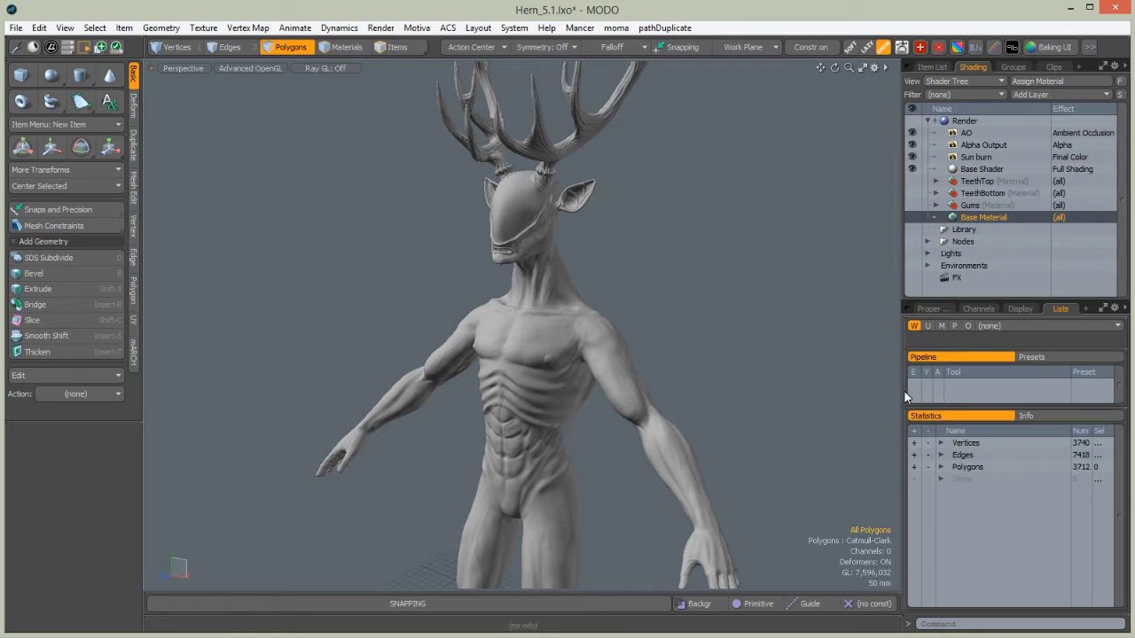
left_click(941, 468)
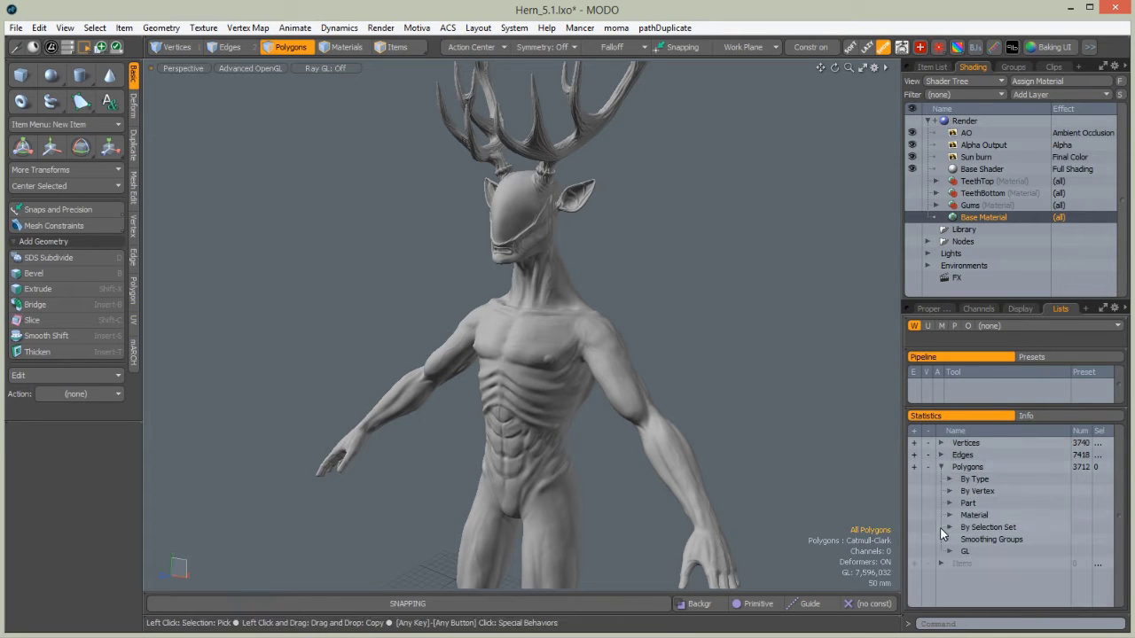
left_click(950, 503)
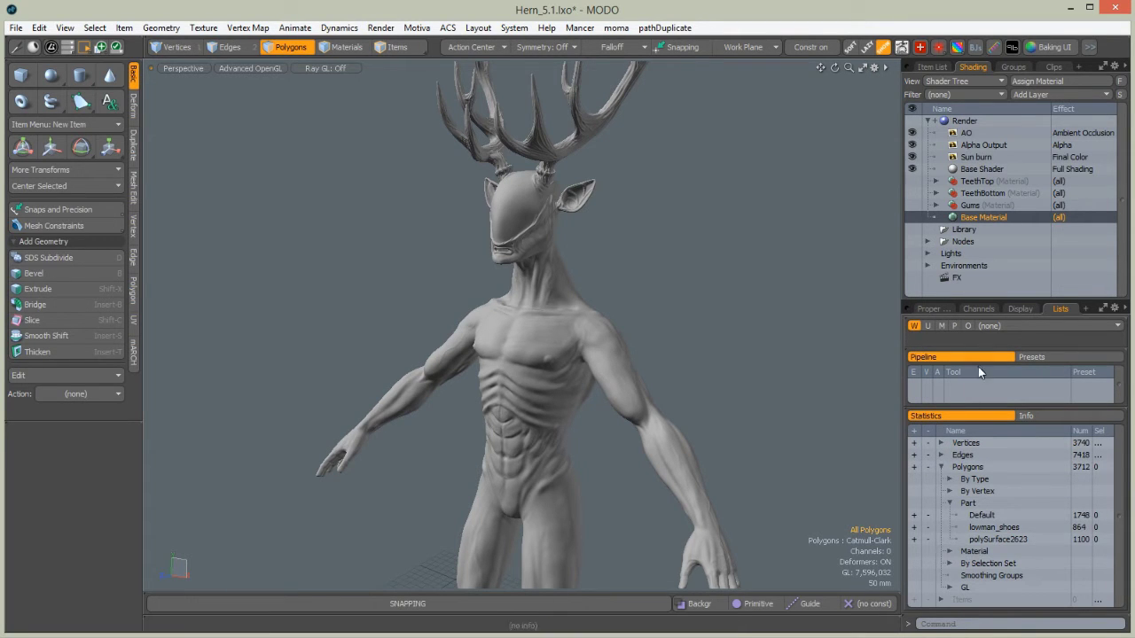
mouse_move(970, 298)
left_mouse_down()
mouse_move(959, 241)
mouse_move(957, 263)
left_mouse_up()
left_click_drag(950, 319, 952, 296)
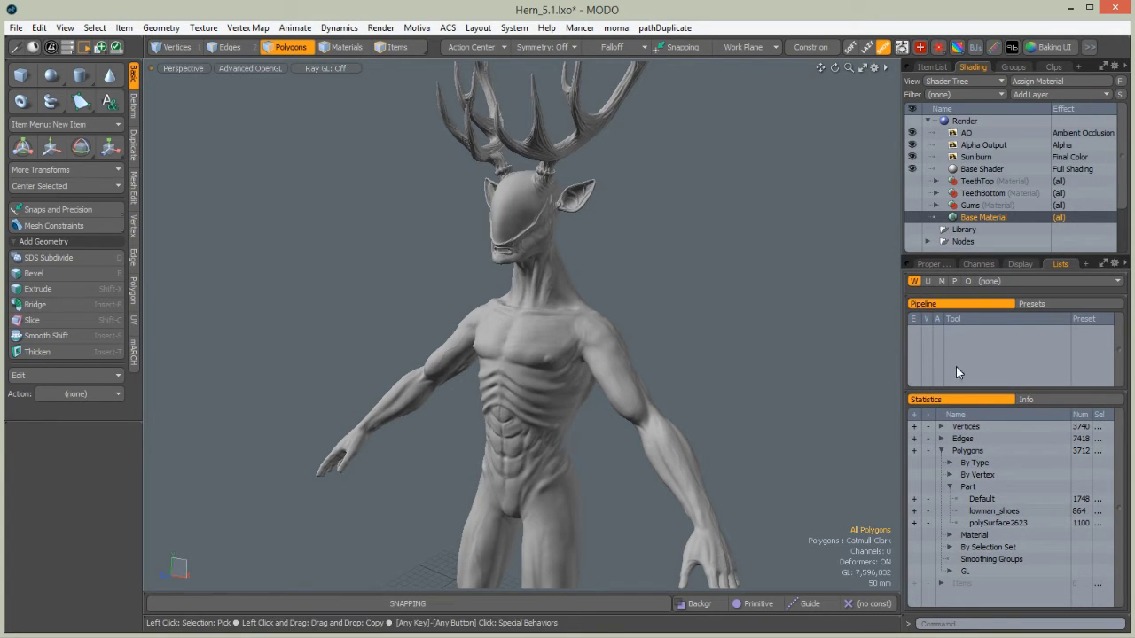
left_click_drag(961, 390, 961, 341)
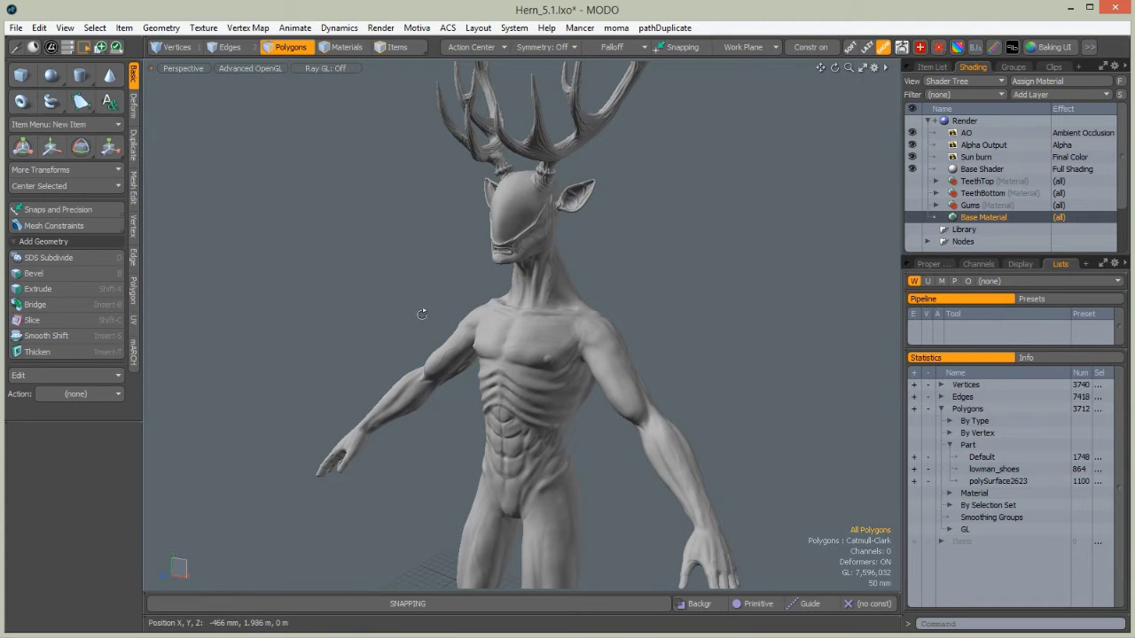
Remove the Default part from the mesh's polygon parts
left_click_drag(418, 316, 558, 349, "alt")
scroll(618, 249, "up", 8)
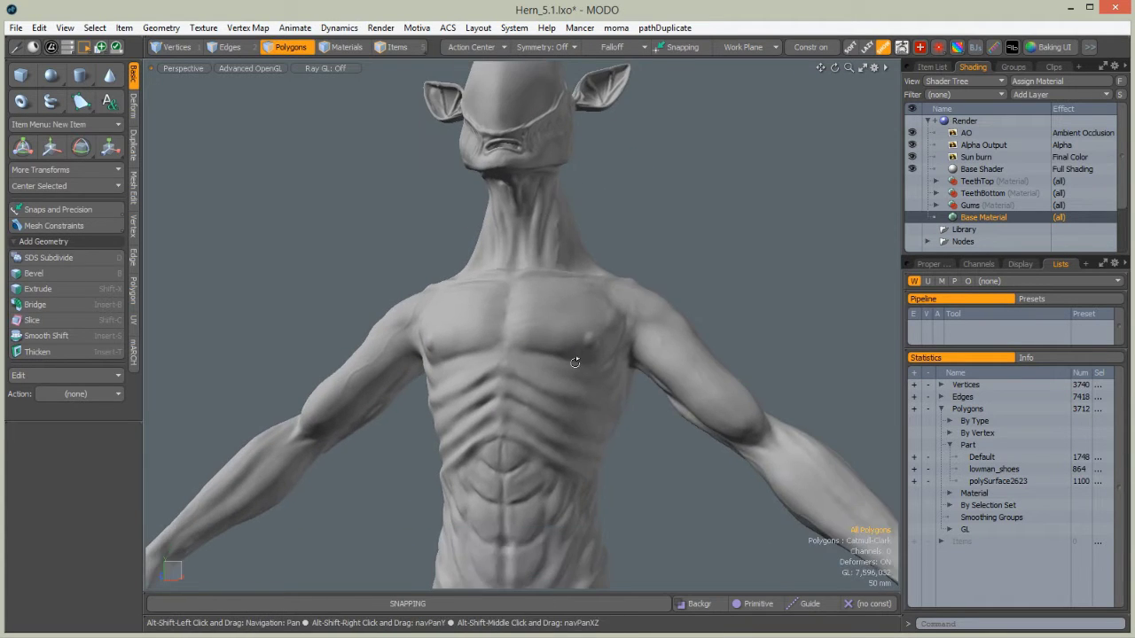
scroll(664, 269, "down", 5)
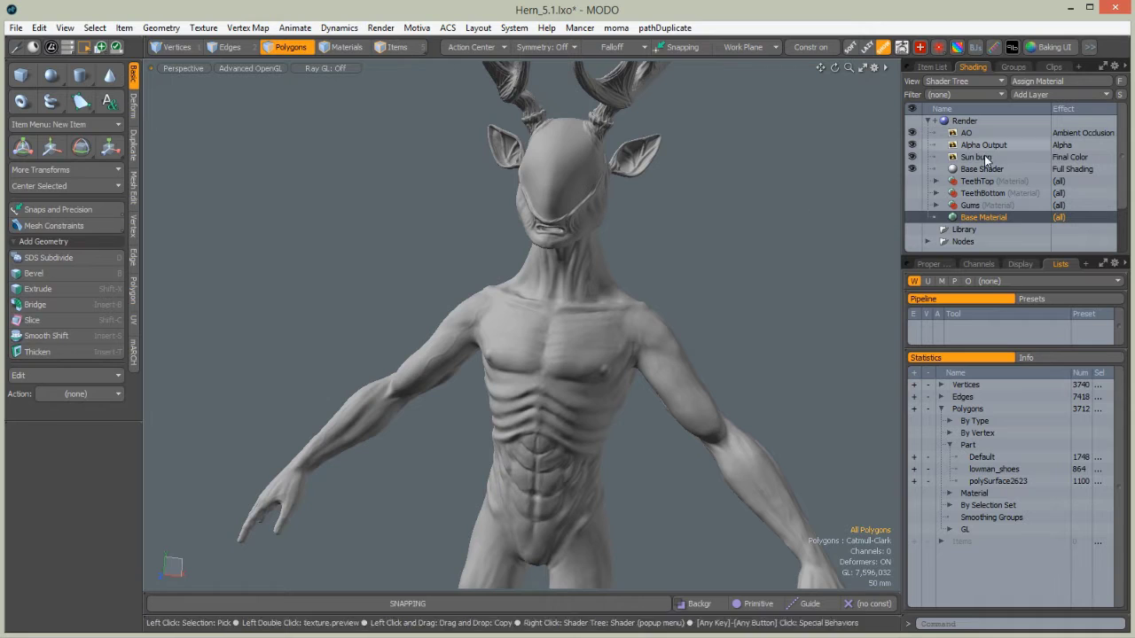
left_click(981, 459)
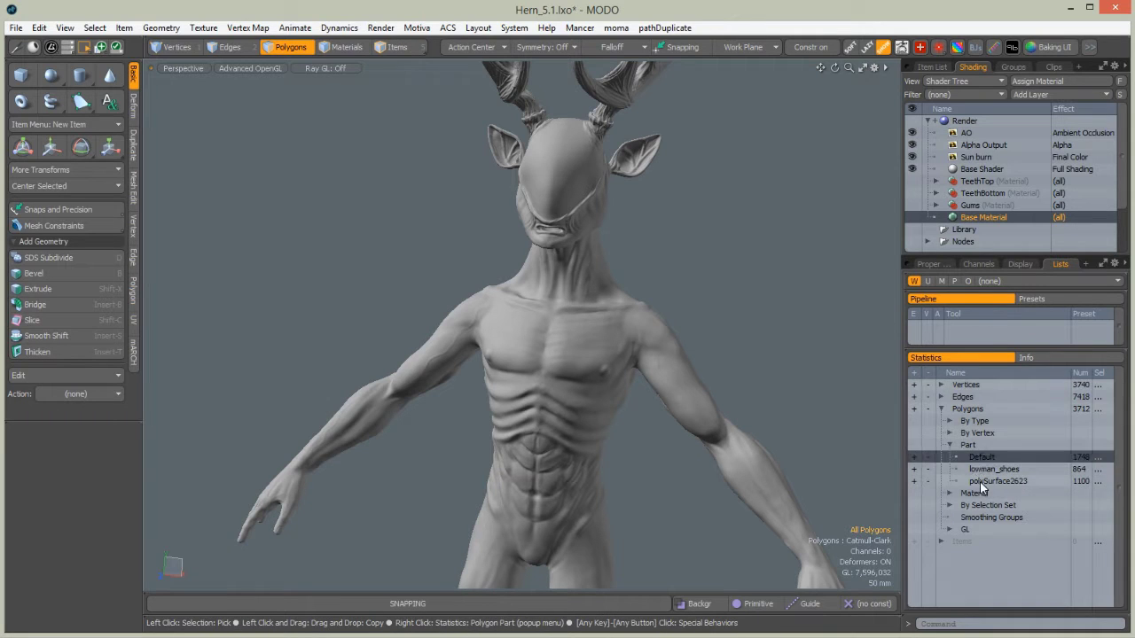
left_click(981, 483, "shift")
right_click(987, 455)
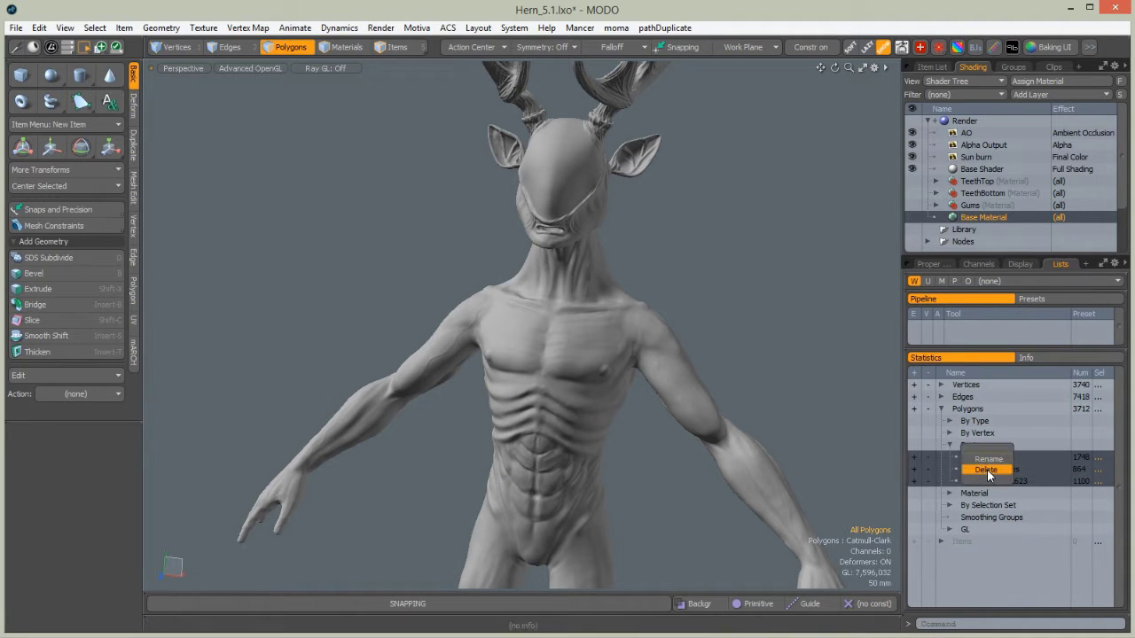
left_click(340, 268)
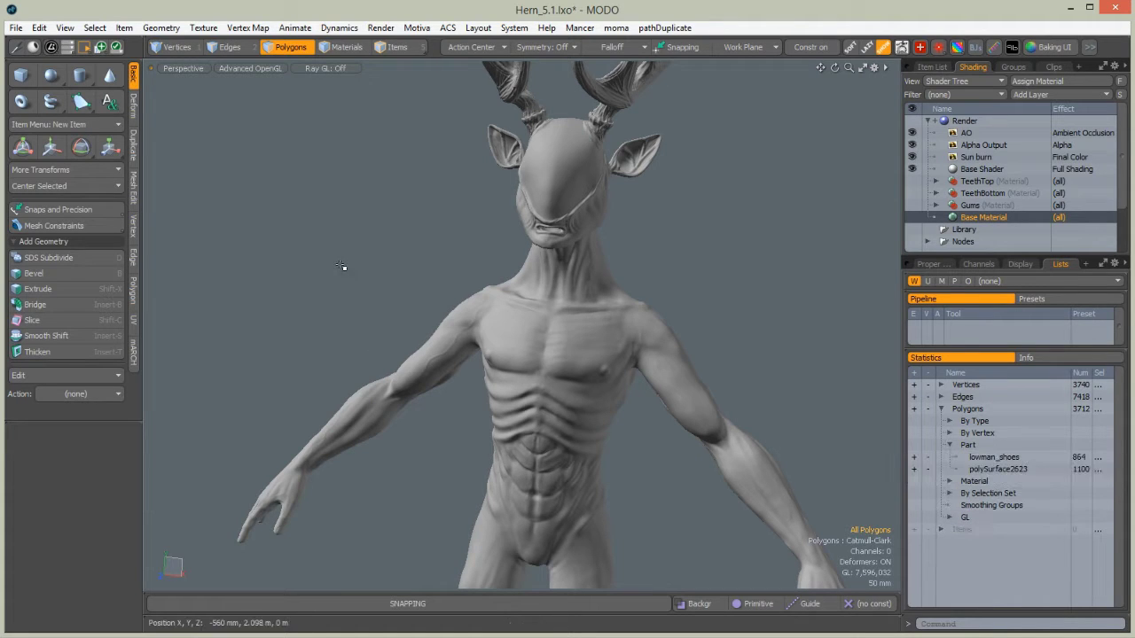
Delete the remaining polygon parts polySurface2623 and lowman_shoes
right_click(993, 467)
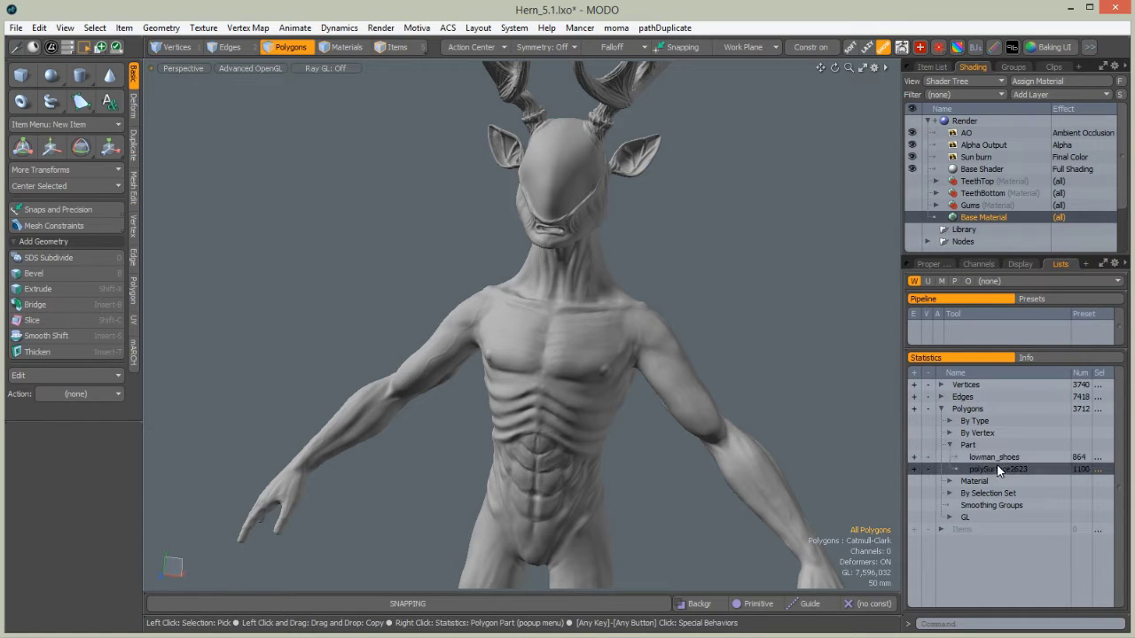
left_click(991, 479)
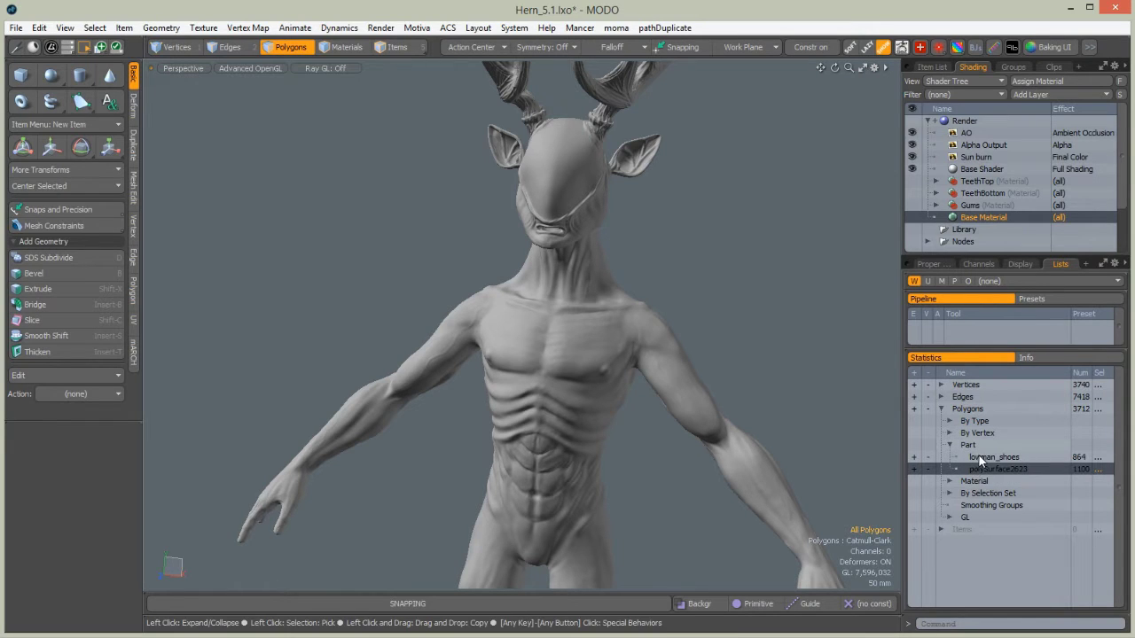
left_click(986, 458)
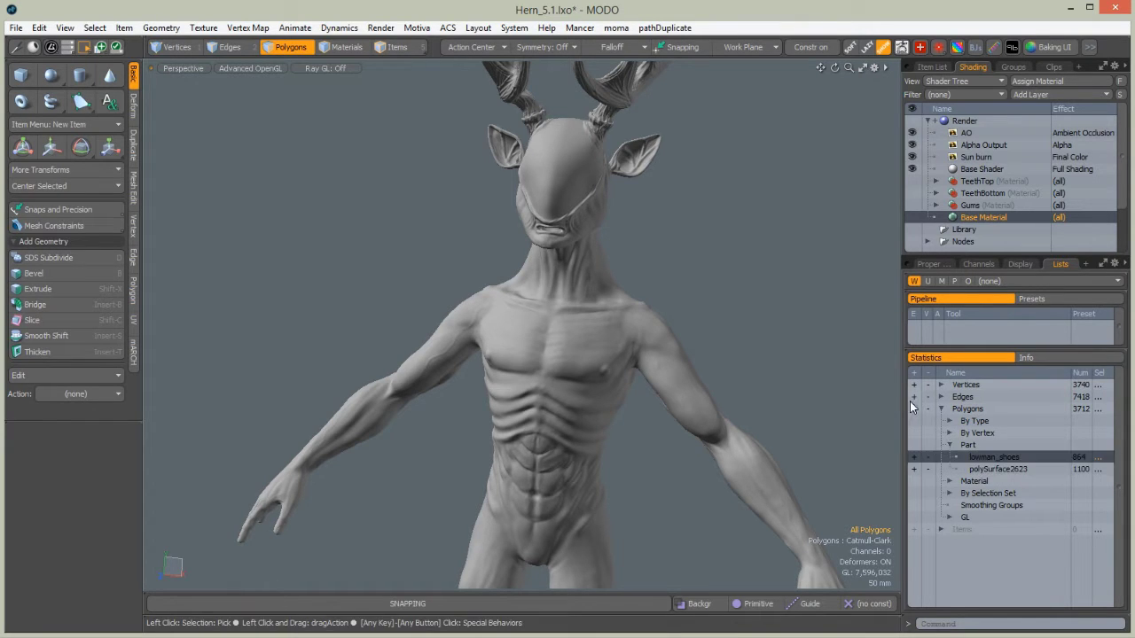
right_click(983, 461)
left_click(984, 474)
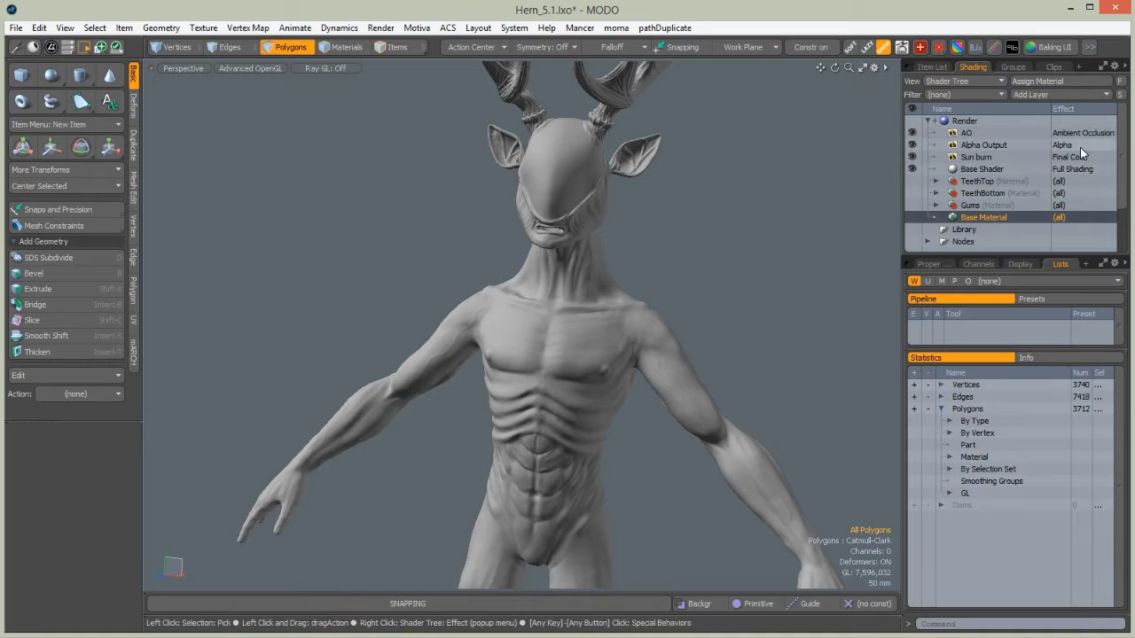
Turn on X symmetry and lasso-select the polygons of both antlers above the head
scroll(1124, 158, "down", 2)
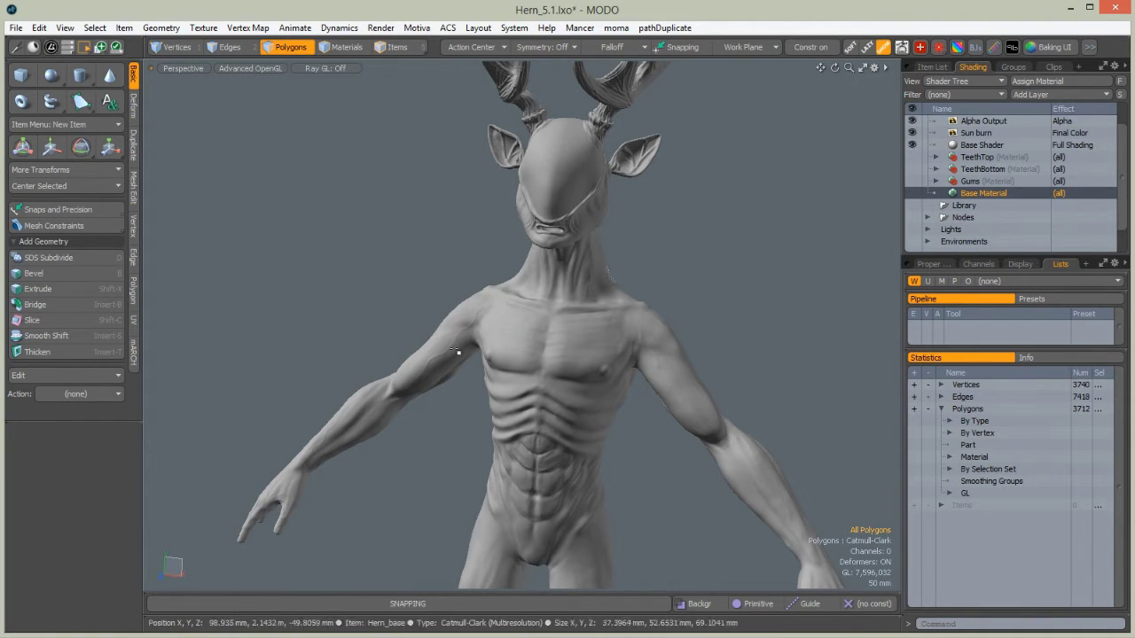
left_click_drag(258, 413, 302, 266, "alt")
left_click_drag(372, 159, 444, 337, "alt+shift")
left_click_drag(443, 260, 399, 152, "ctrl+alt")
right_click_drag(367, 124, 415, 329)
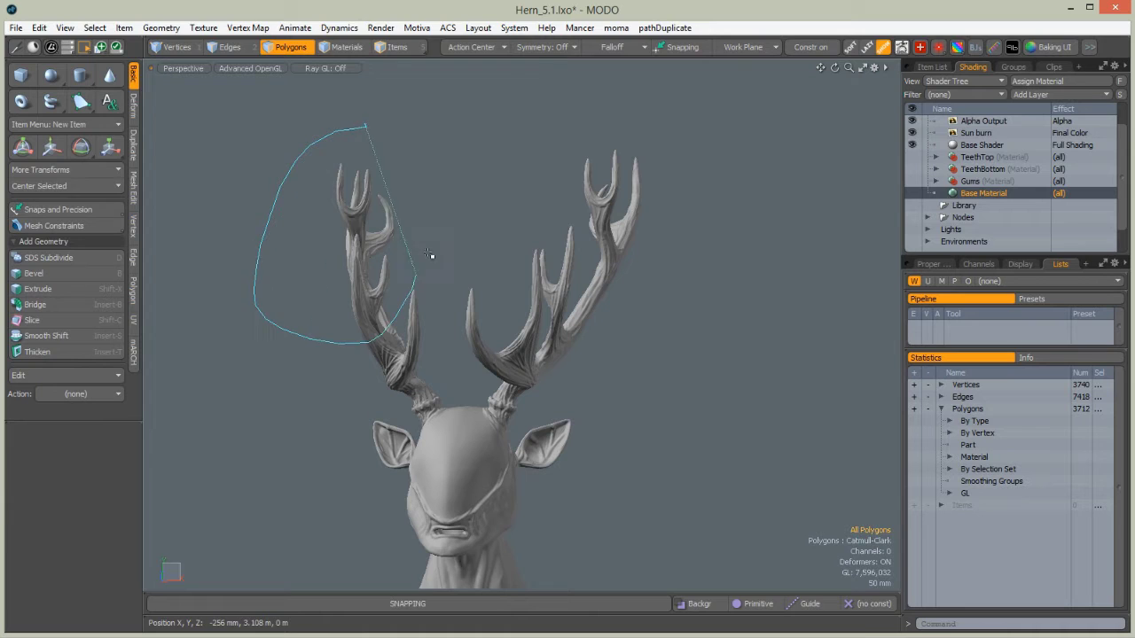
mouse_move(617, 125)
right_mouse_down("shift")
mouse_move(684, 150)
mouse_move(665, 130)
right_mouse_up("shift")
mouse_move(302, 250)
right_mouse_down("shift")
mouse_move(438, 236)
mouse_move(381, 250)
right_mouse_up("shift")
left_click(548, 50)
left_click(546, 64)
mouse_move(367, 135)
right_mouse_down()
mouse_move(289, 181)
mouse_move(449, 339)
mouse_move(391, 169)
right_mouse_up()
scroll(465, 368, "up", 5)
scroll(466, 368, "up", 4)
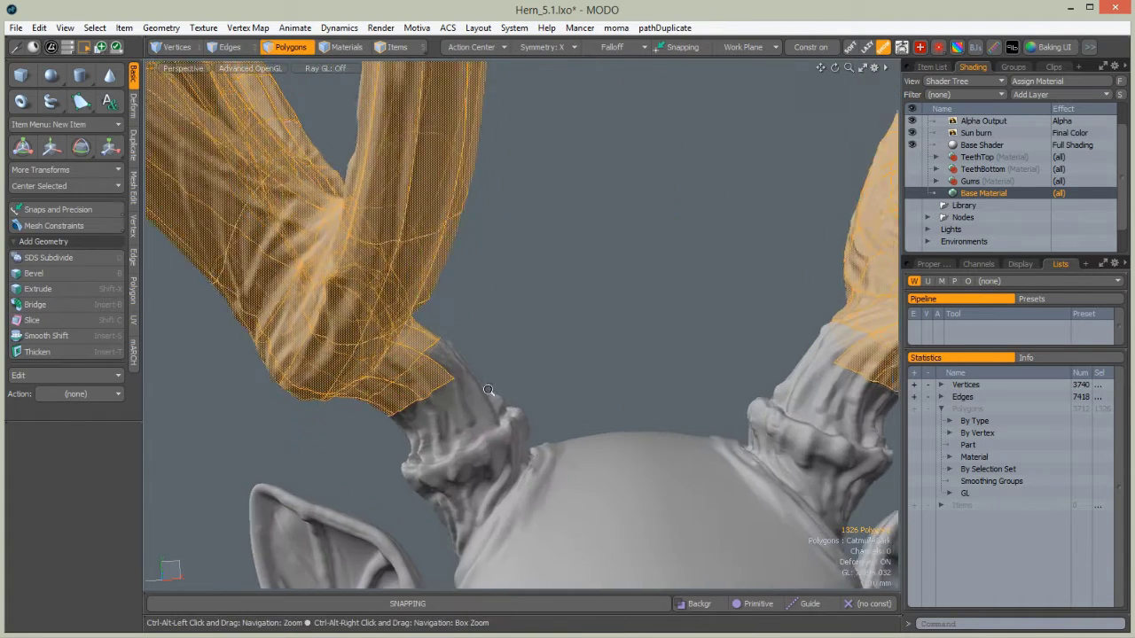
Extend the antler selection down to the rough rings at the antler bases
left_click_drag(465, 368, 416, 375, "alt")
mouse_move(464, 308)
right_mouse_down("ctrl")
mouse_move(428, 325)
mouse_move(501, 325)
right_mouse_up("ctrl")
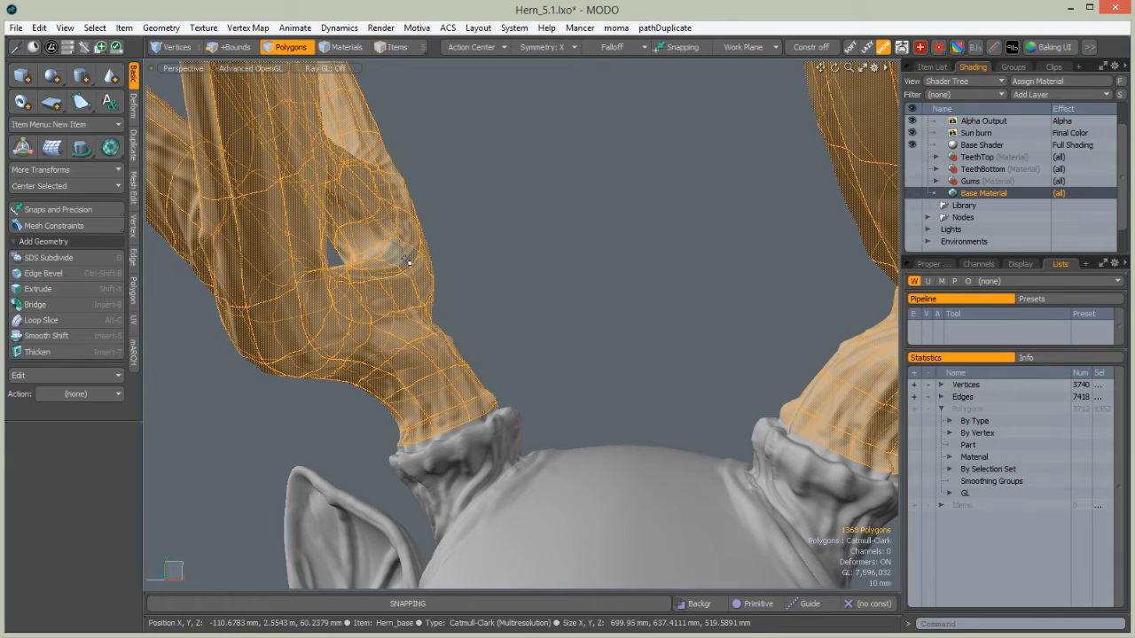
key("shift+Up")
left_click_drag(512, 266, 500, 251, "alt")
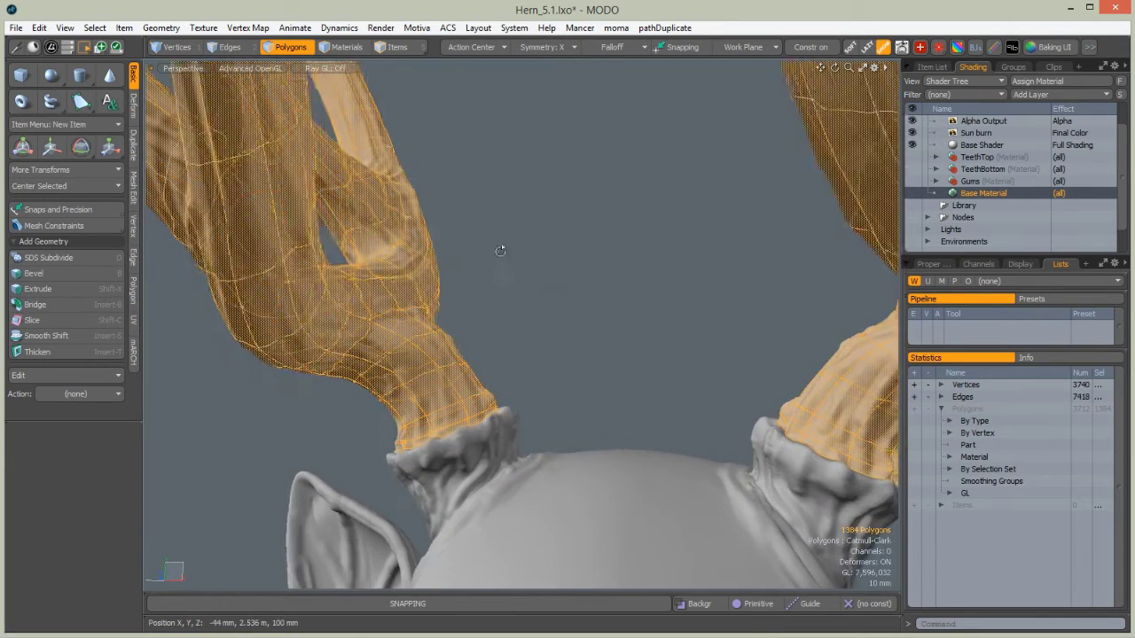
scroll(500, 251, "down", 6)
left_click_drag(484, 402, 426, 367, "alt")
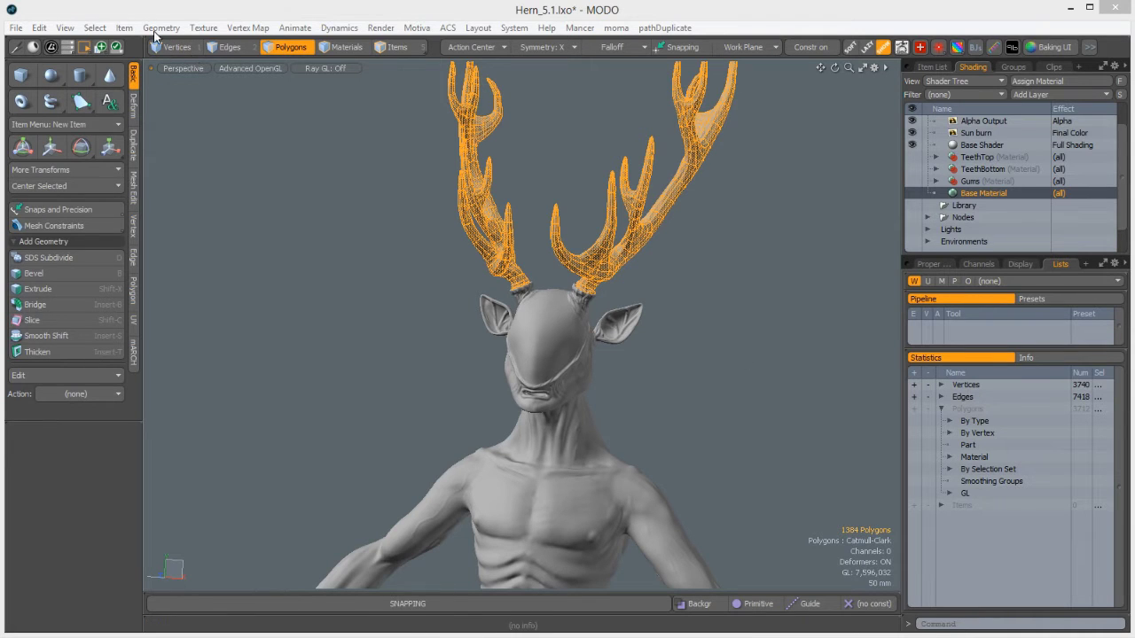
left_click(94, 27)
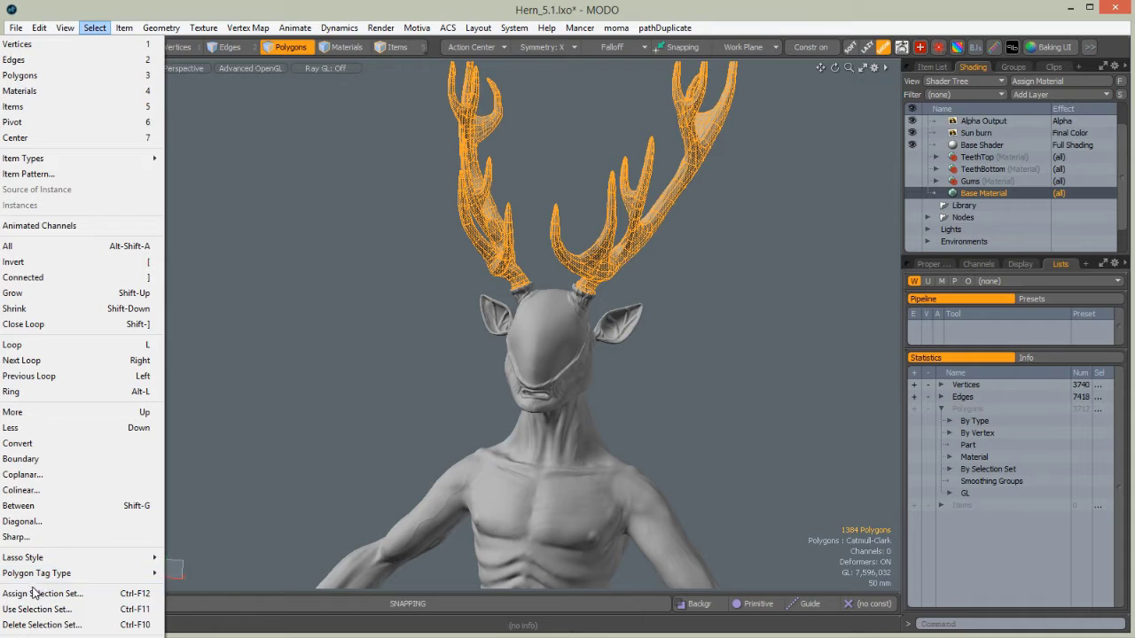
left_click(41, 595)
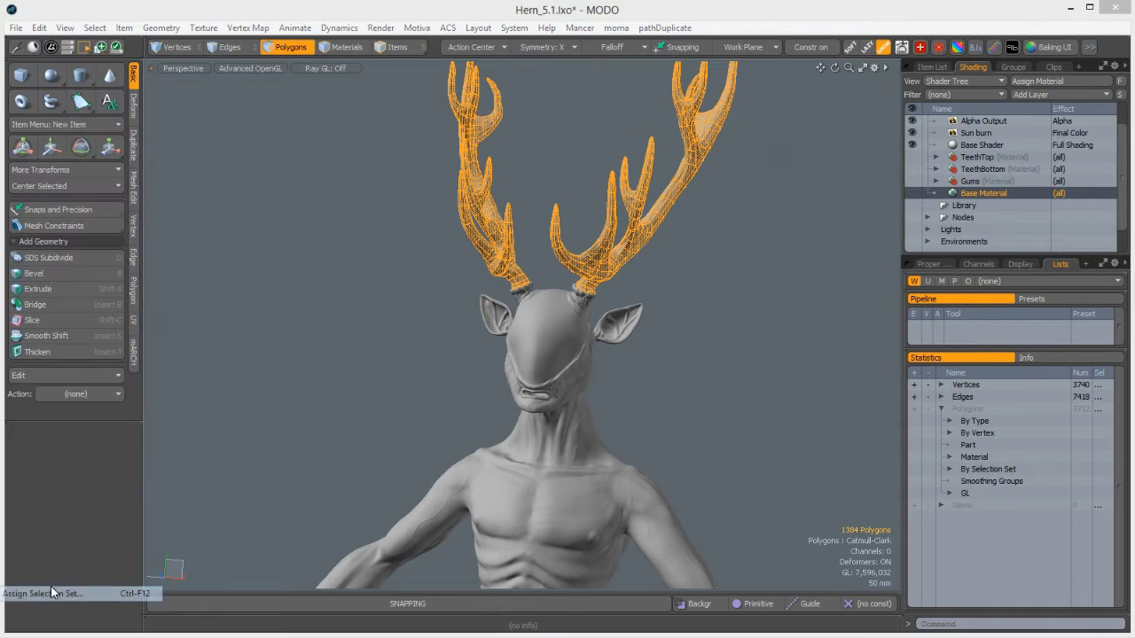
left_click_drag(782, 133, 712, 284)
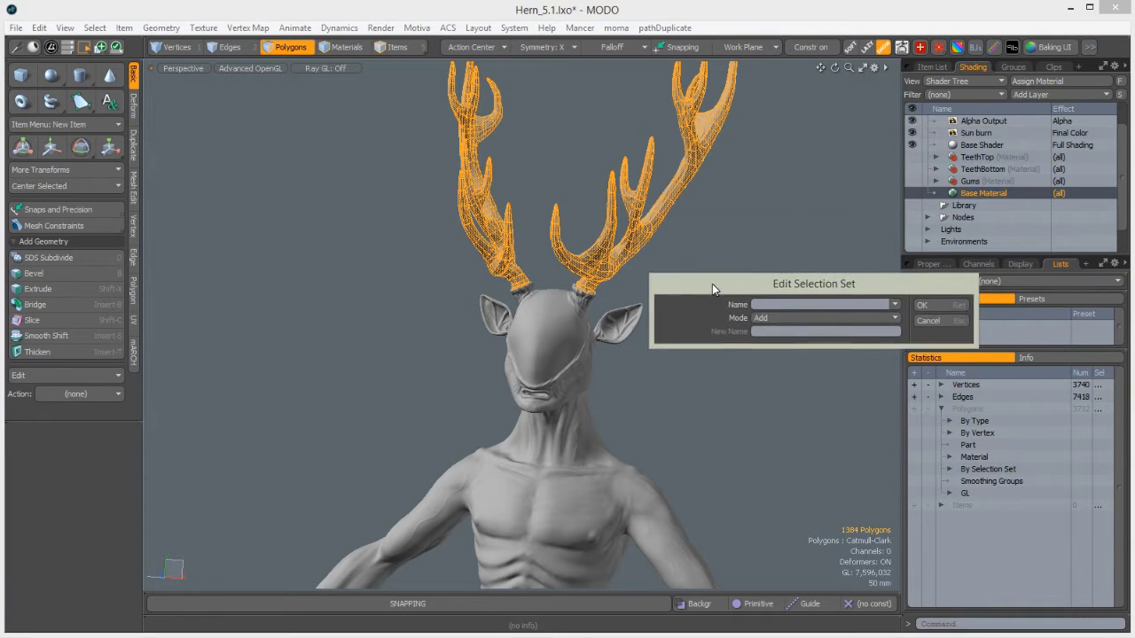
left_click(939, 322)
Set the selected antler polygons as a part named Antlers
left_click(145, 28)
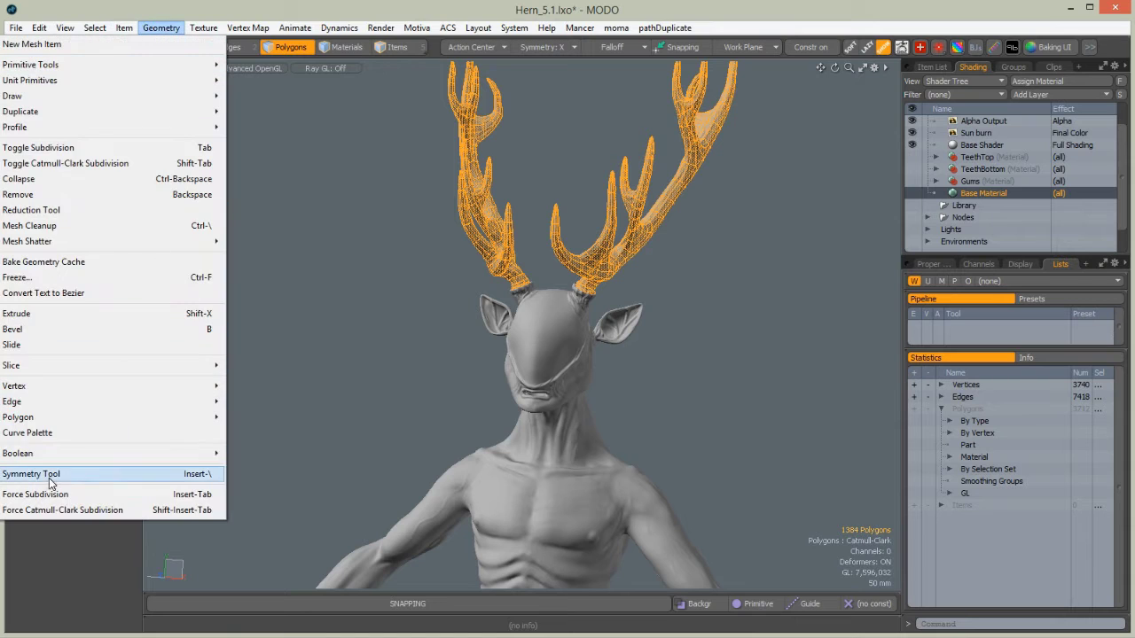
mouse_move(40, 422)
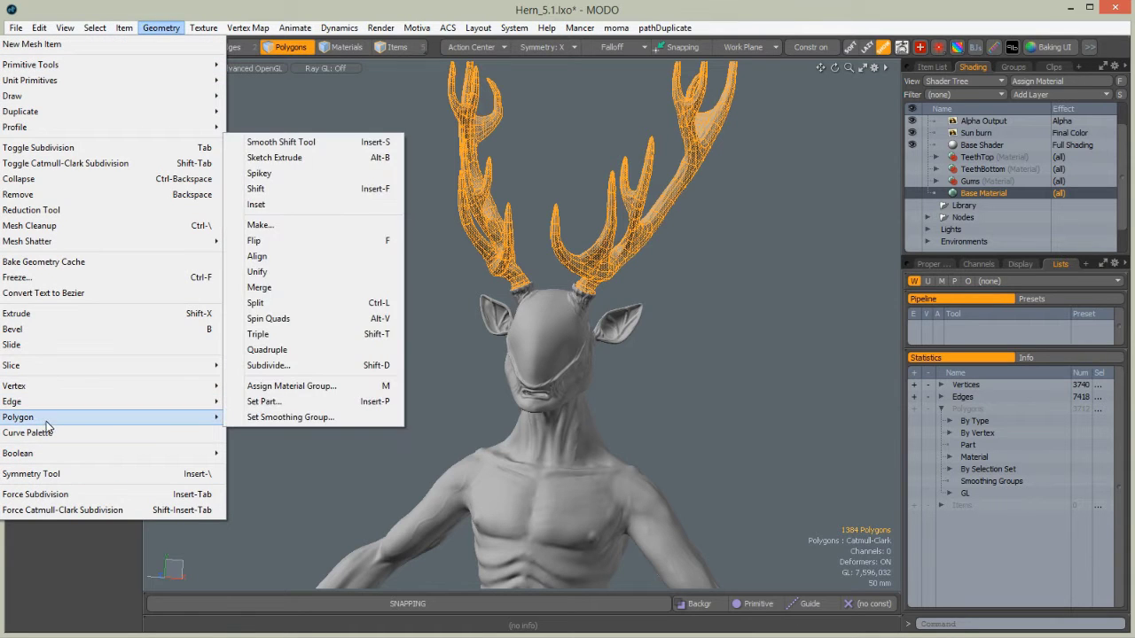
left_click(264, 402)
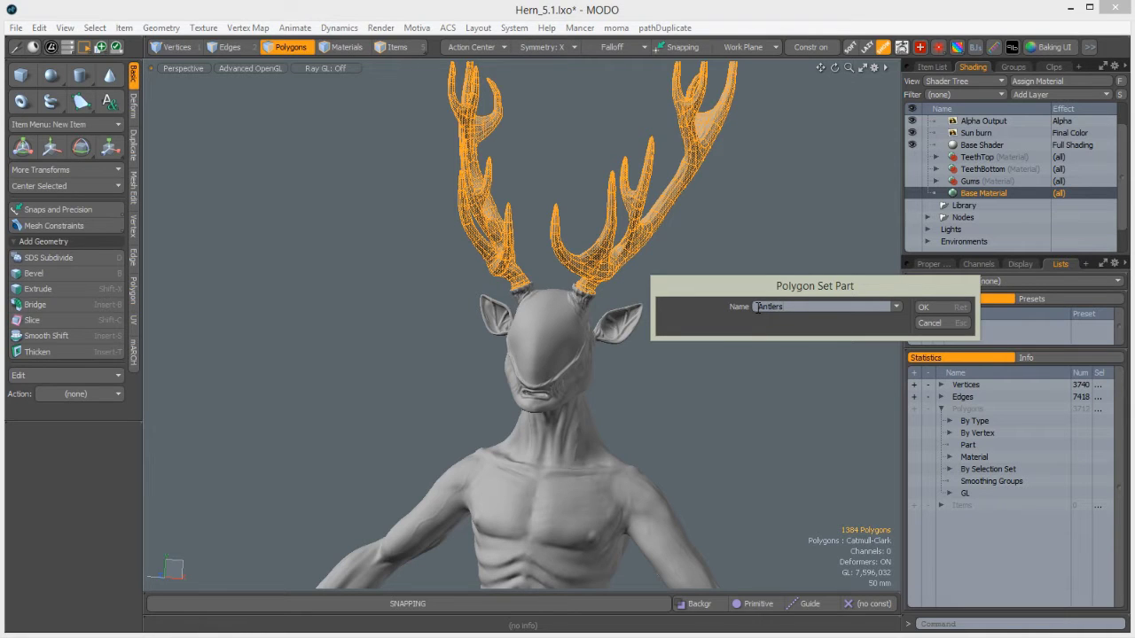
key("Return")
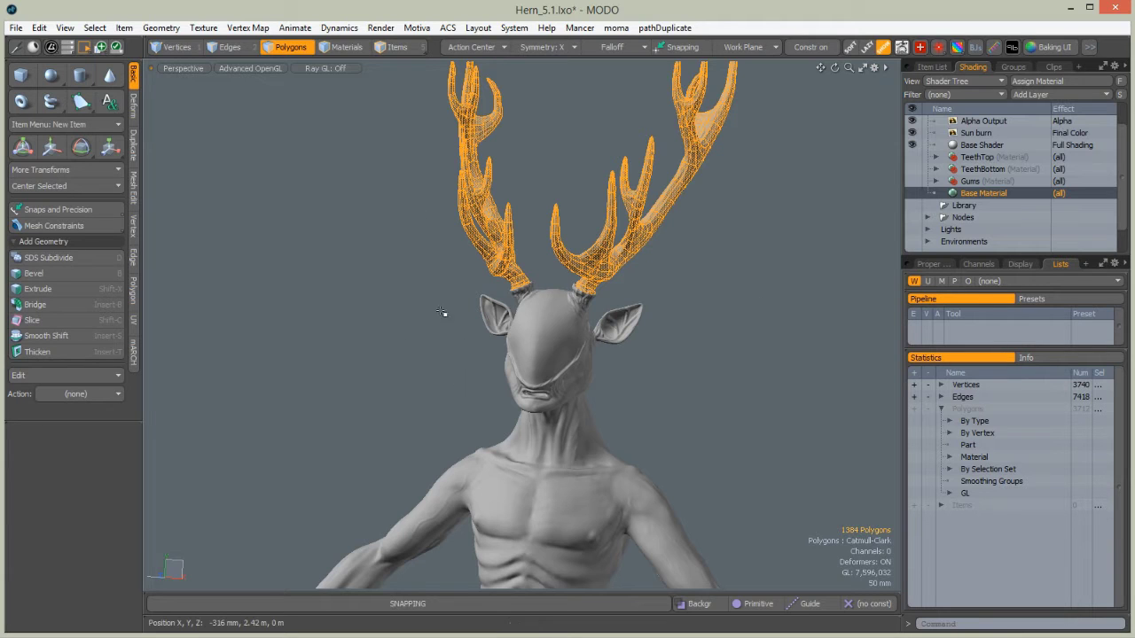
Assign a new material named Entlers to the selected antler polygons, keeping the default color and smoothing
key("m")
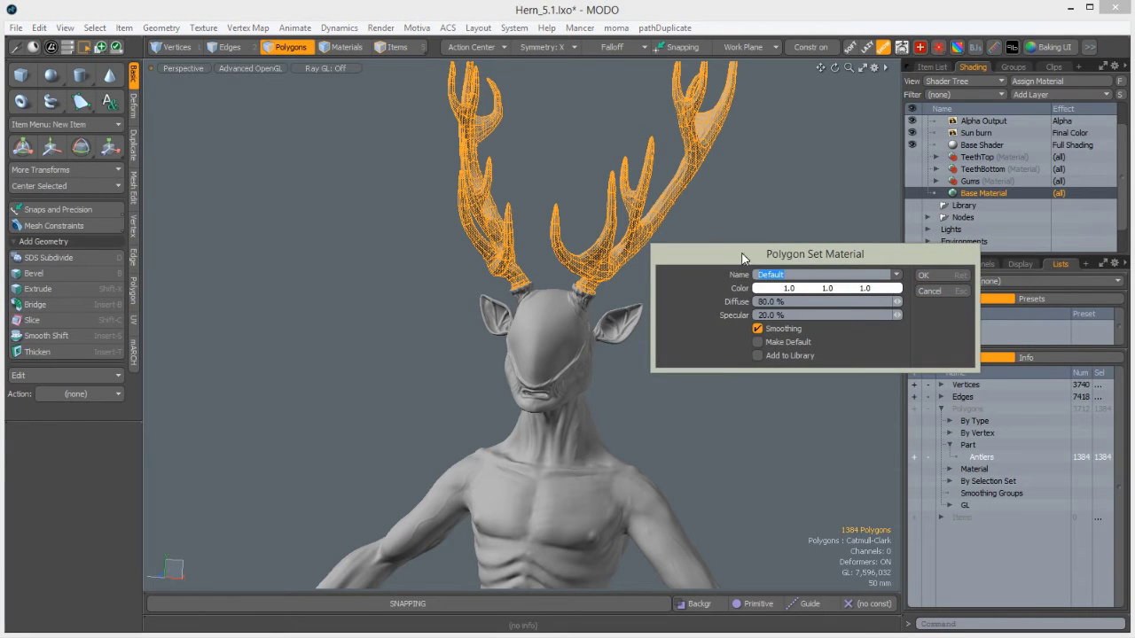
type("Entlers")
key("Return")
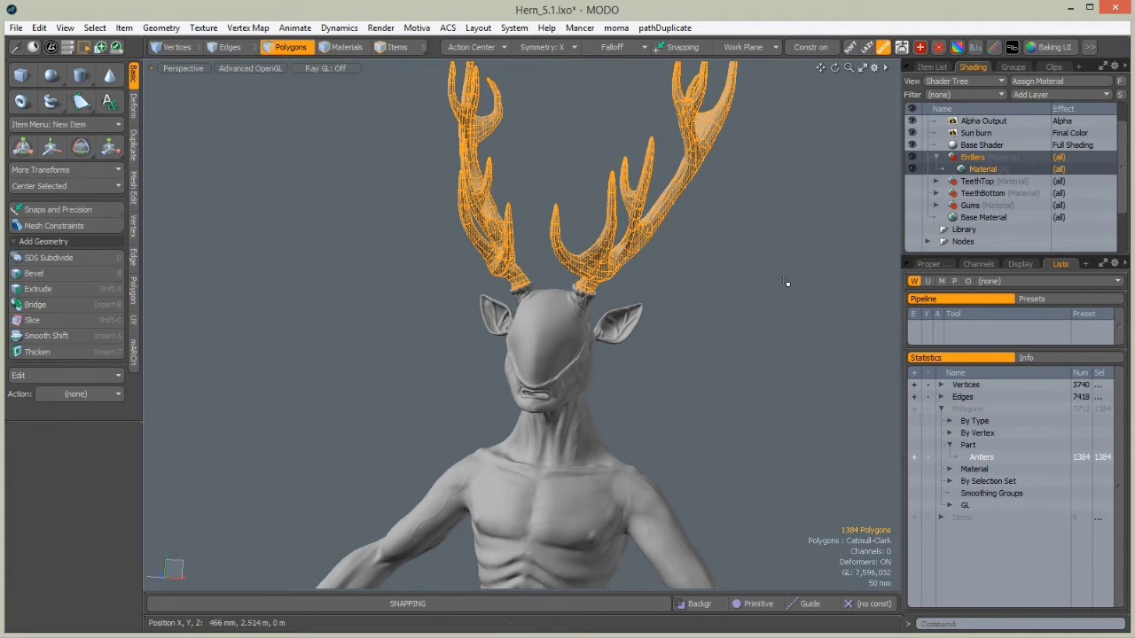
Rename the Entlers material group as Antlers and reassign its materials to the new name
left_click(968, 157)
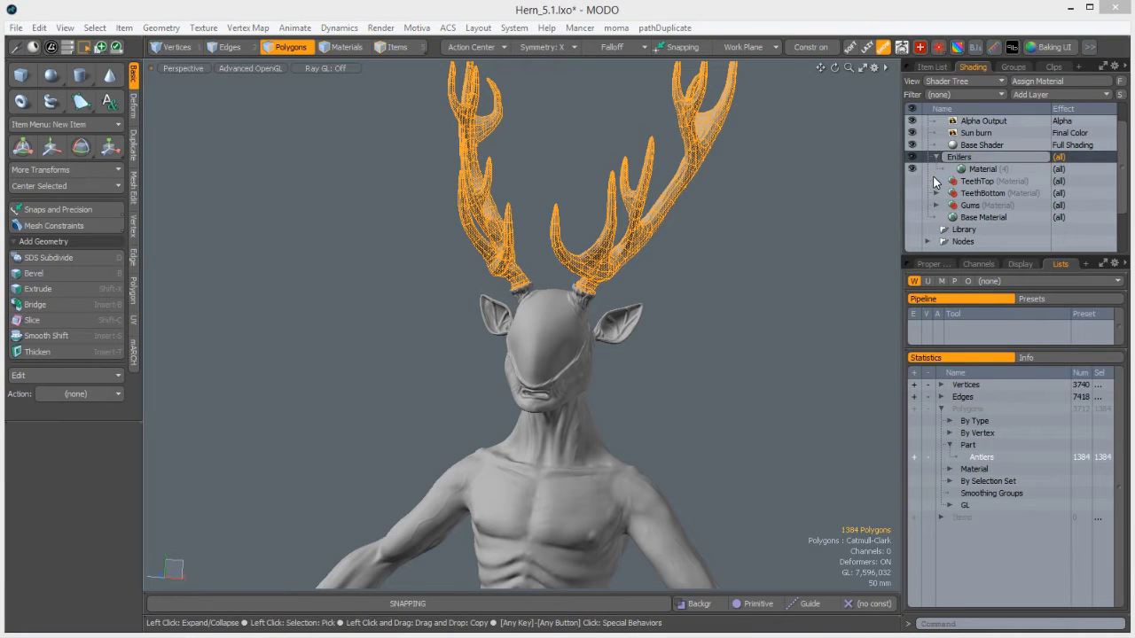
key("Return")
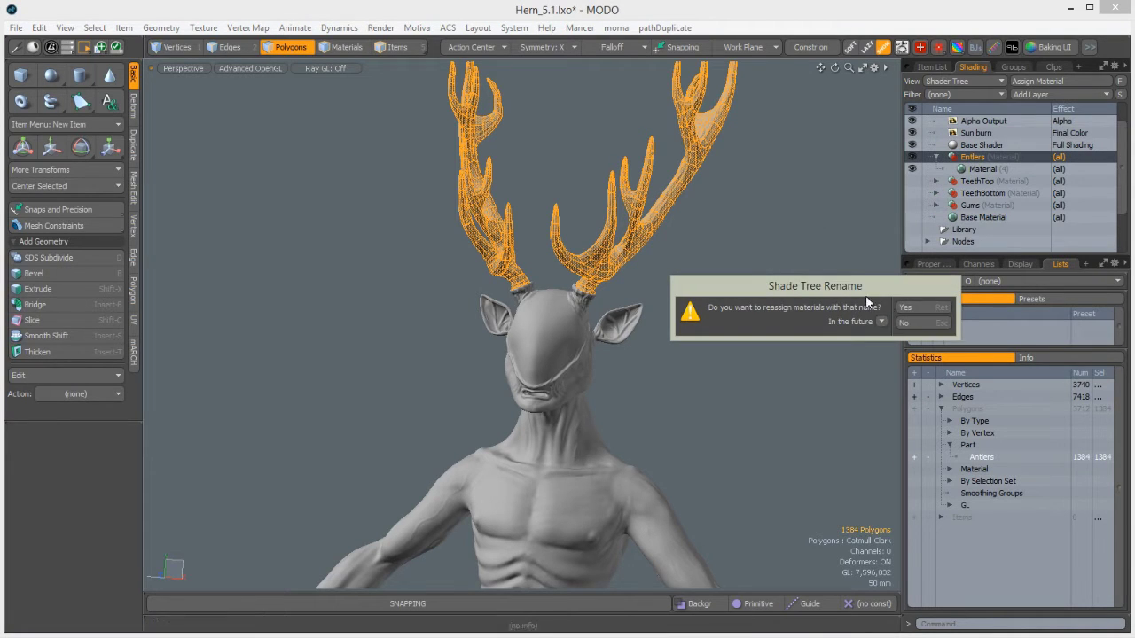
left_click(926, 310)
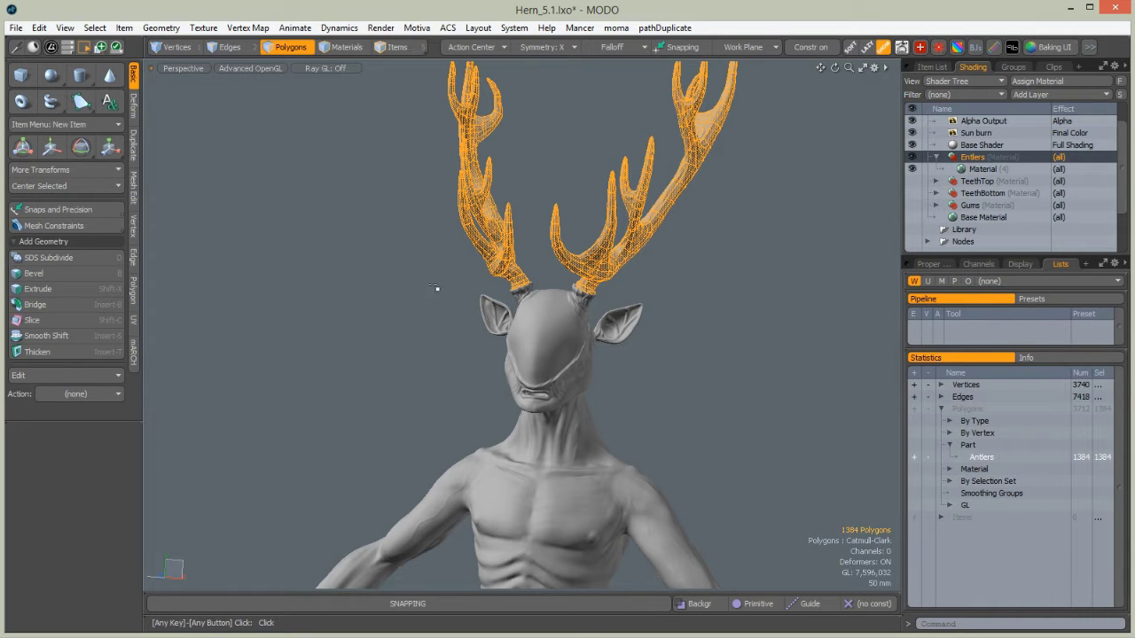
Take the antler polygons out of view and frame the head, torso and arms
key("Delete")
left_click_drag(439, 359, 478, 365, "alt")
left_click_drag(479, 365, 546, 244, "ctrl+alt")
left_click_drag(514, 292, 476, 286, "ctrl+alt")
left_click_drag(480, 343, 505, 392, "alt+shift")
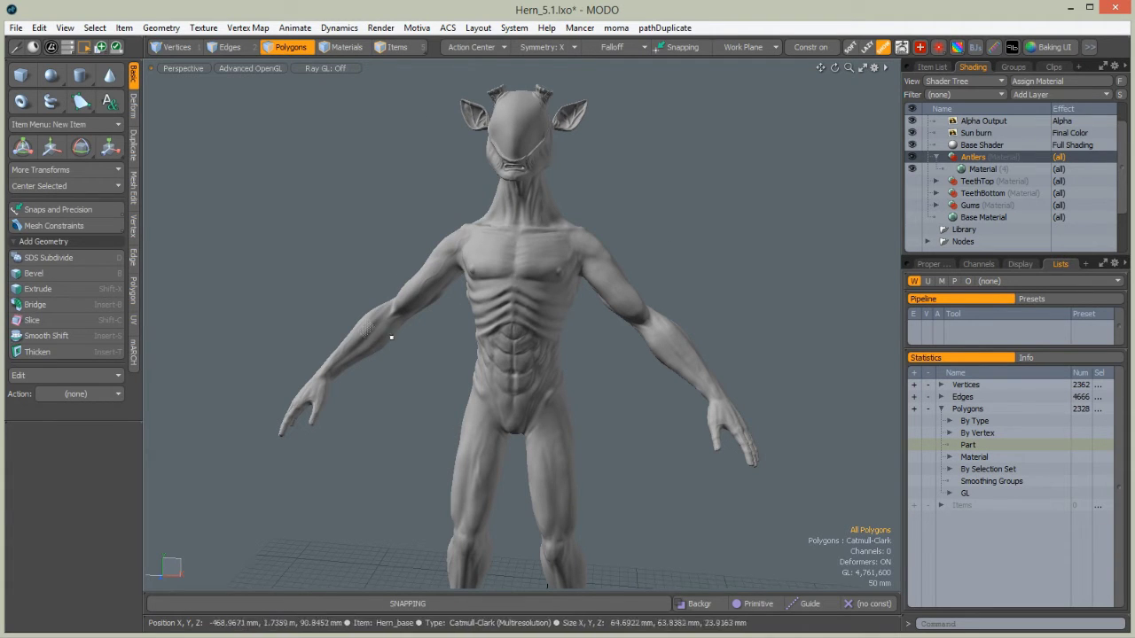
Lasso-select the forearms and hands symmetrically, extending the selection up both arms to the shoulders
mouse_move(330, 308)
right_mouse_down()
mouse_move(355, 463)
mouse_move(276, 293)
right_mouse_up()
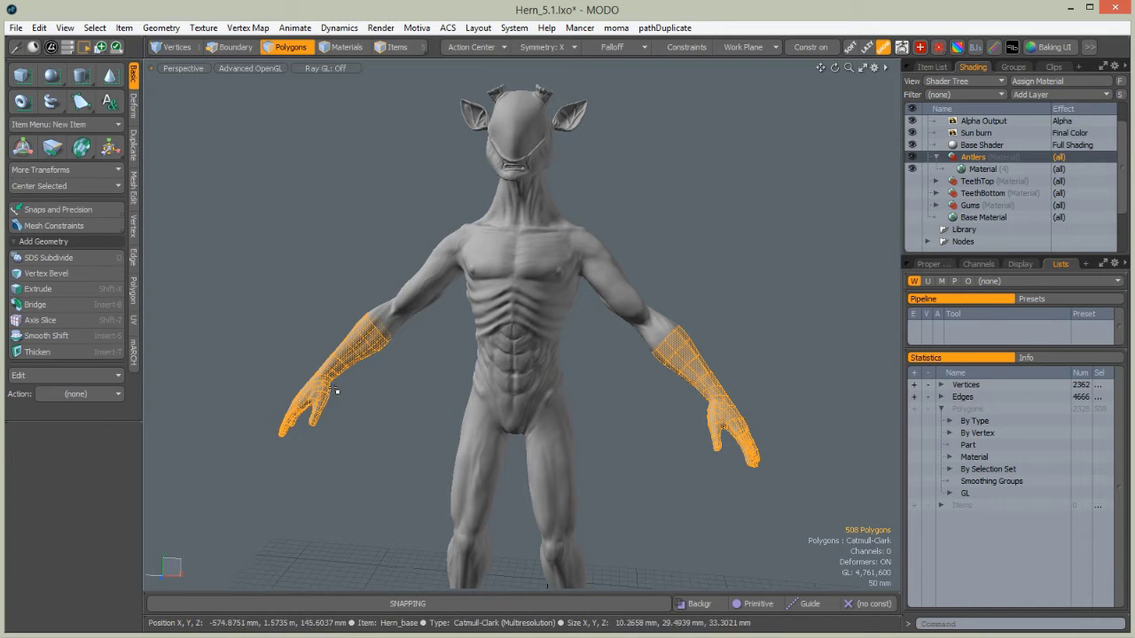
key("]")
left_click_drag(373, 361, 514, 372, "alt")
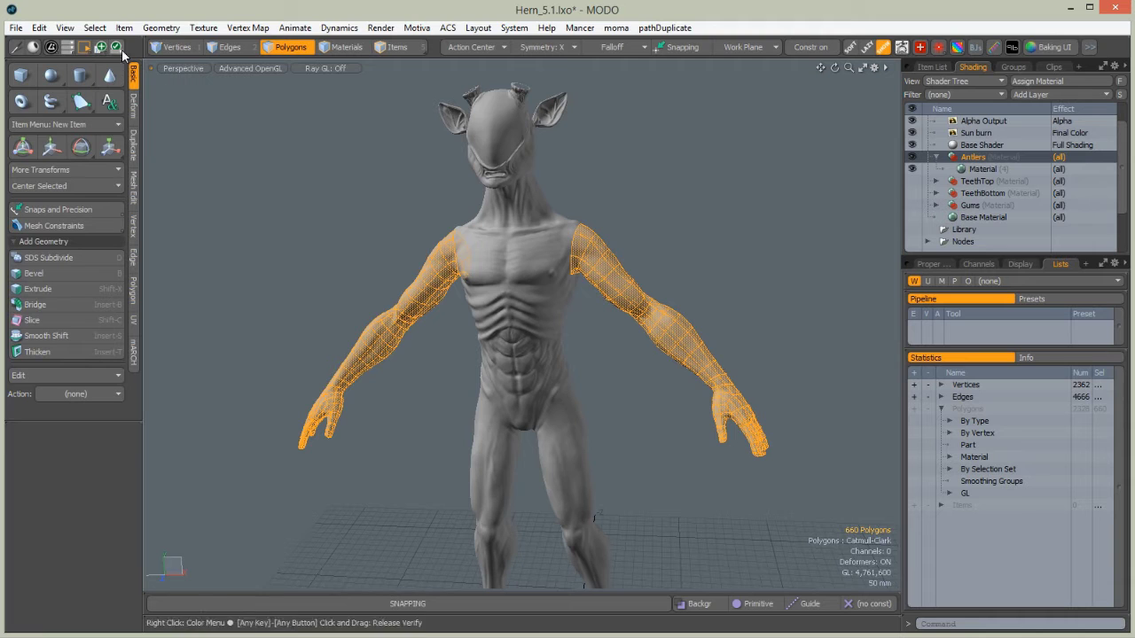
Set the selected arm polygons as a part named Hern Arms
left_click(160, 29)
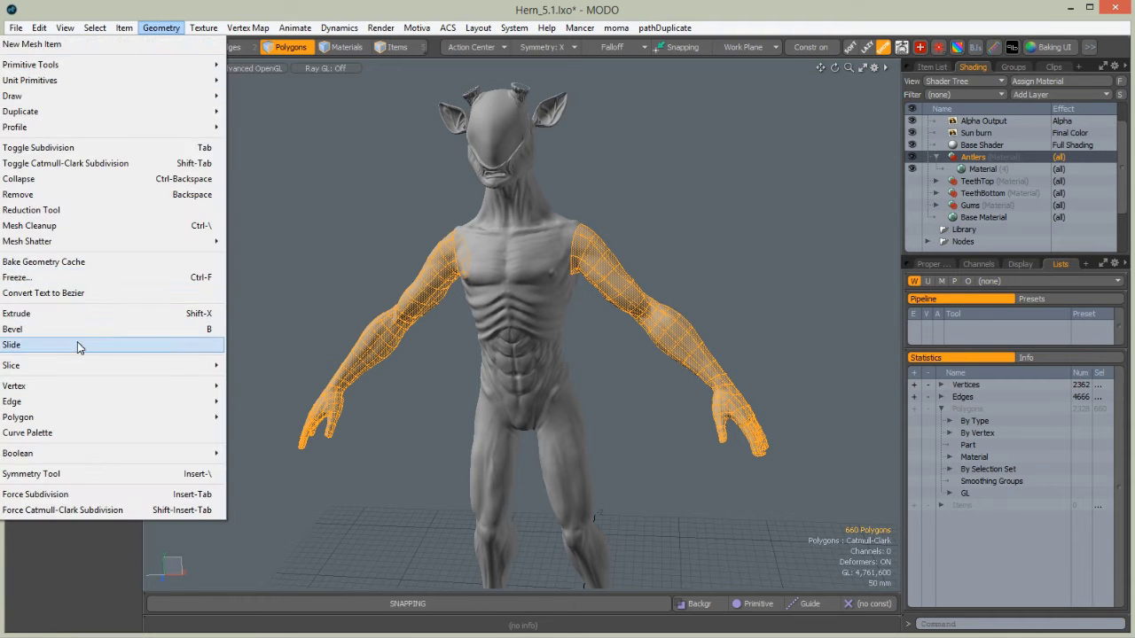
mouse_move(51, 406)
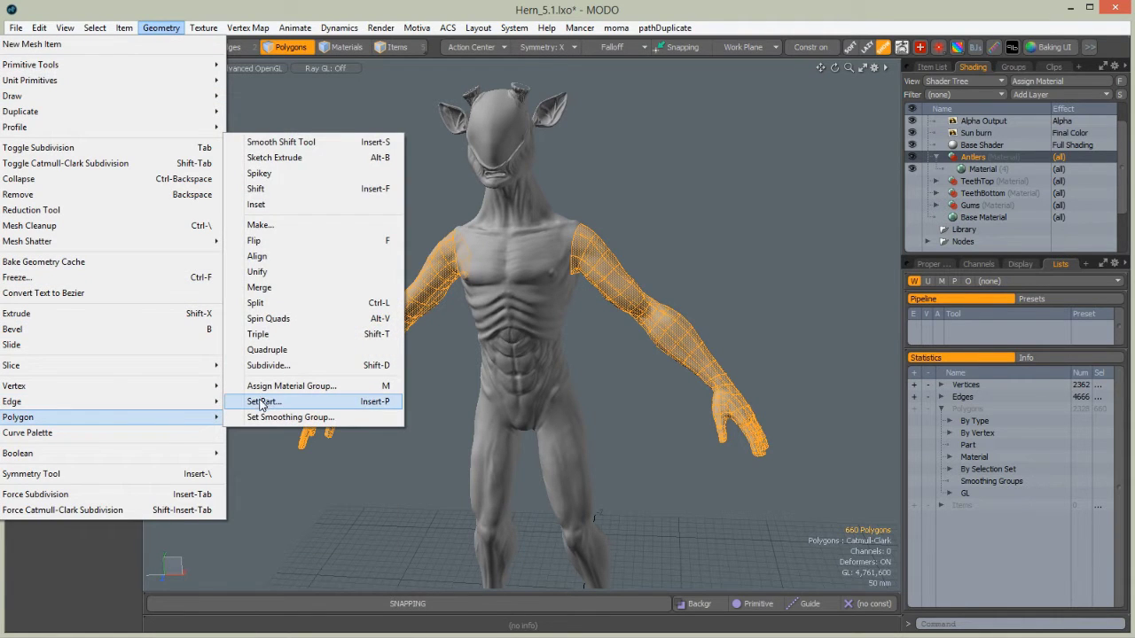
left_click(266, 403)
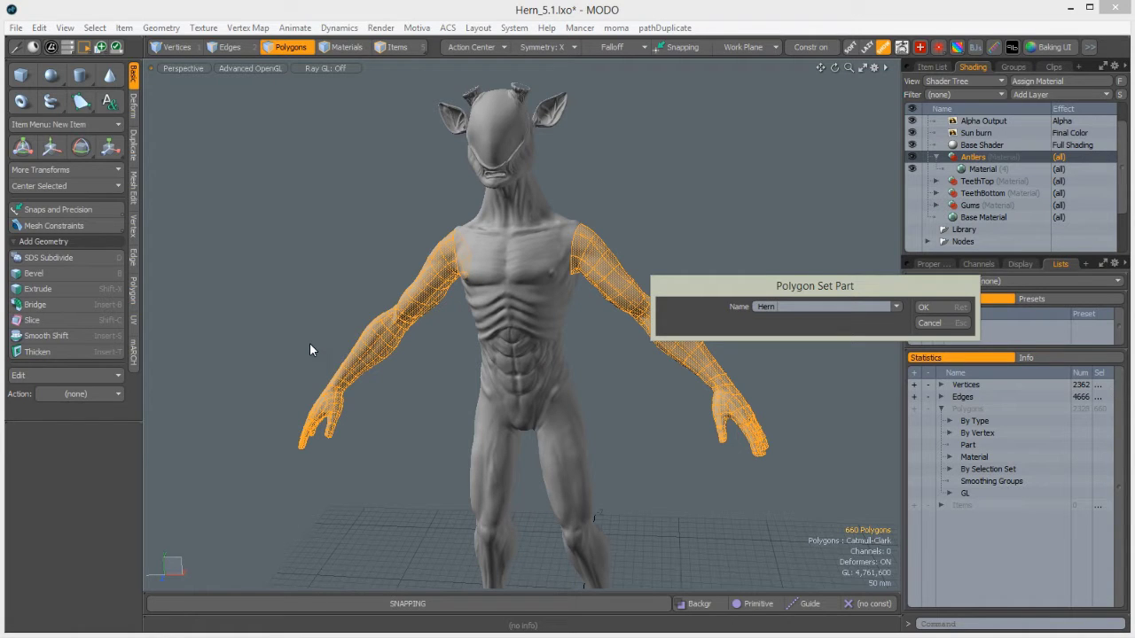
key("Return")
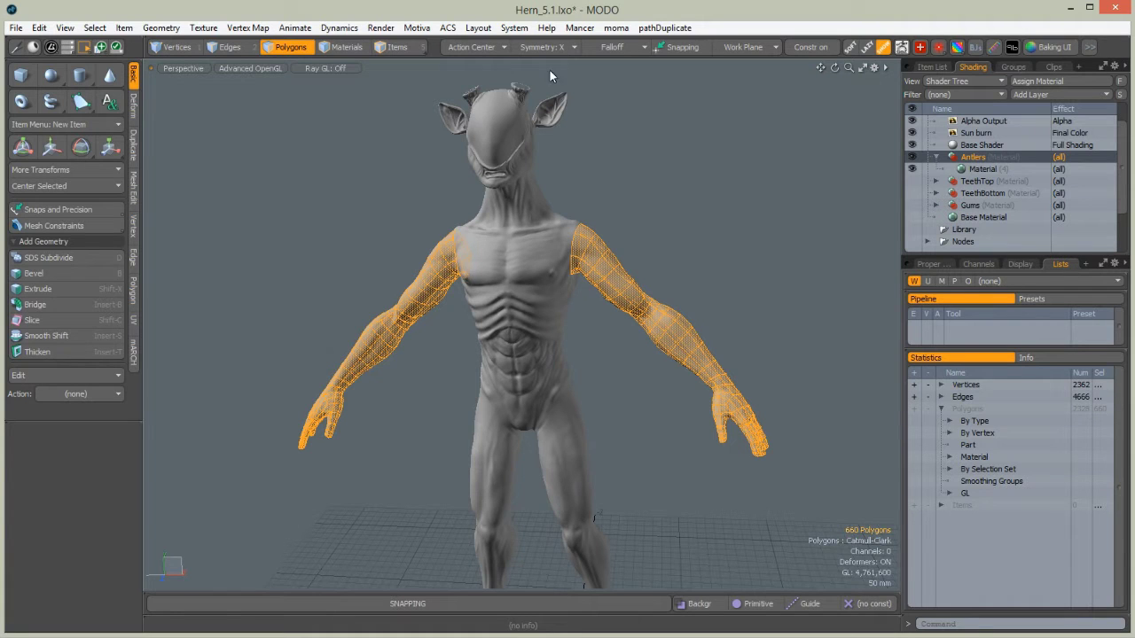
left_click_drag(428, 293, 476, 161, "alt")
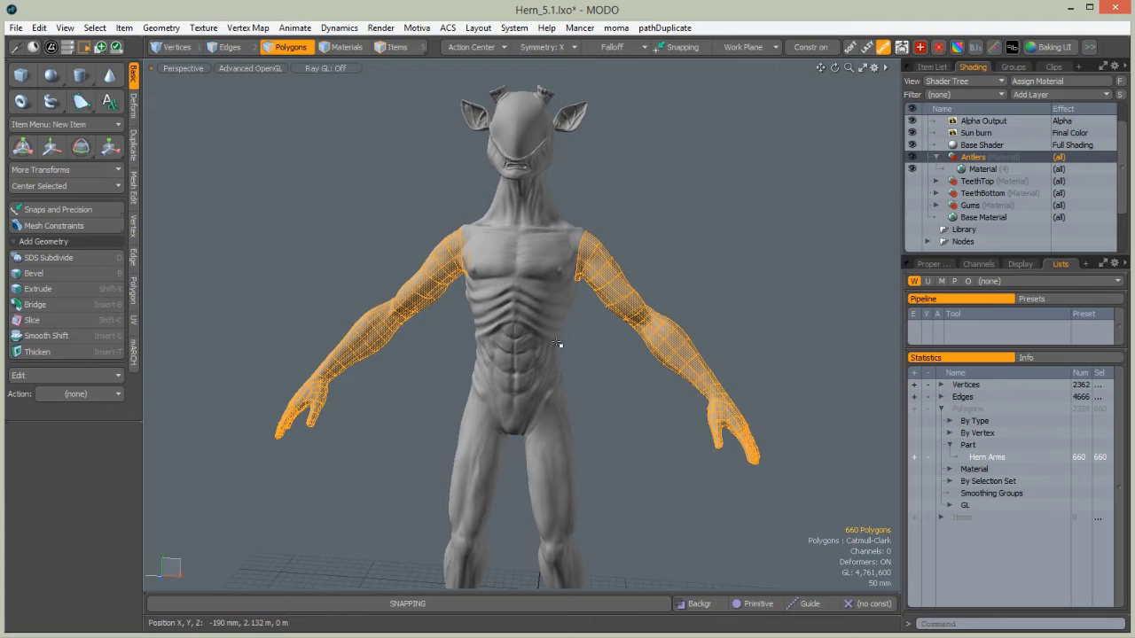
Hide the arm polygons and lasso-select both legs symmetrically, expanding the selection from the feet up to the hips
left_click(459, 416)
left_click_drag(459, 415, 422, 246, "alt+shift")
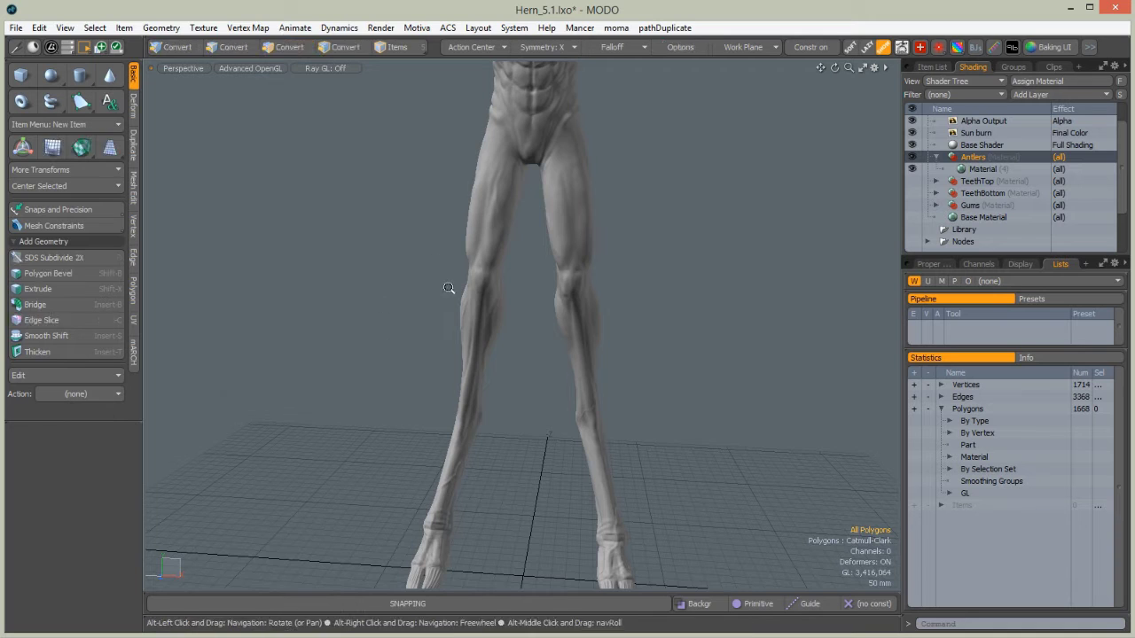
left_click_drag(448, 289, 471, 253, "ctrl+alt")
mouse_move(503, 250)
right_mouse_down()
mouse_move(417, 559)
mouse_move(520, 257)
mouse_move(490, 193)
right_mouse_up()
key("ctrl")
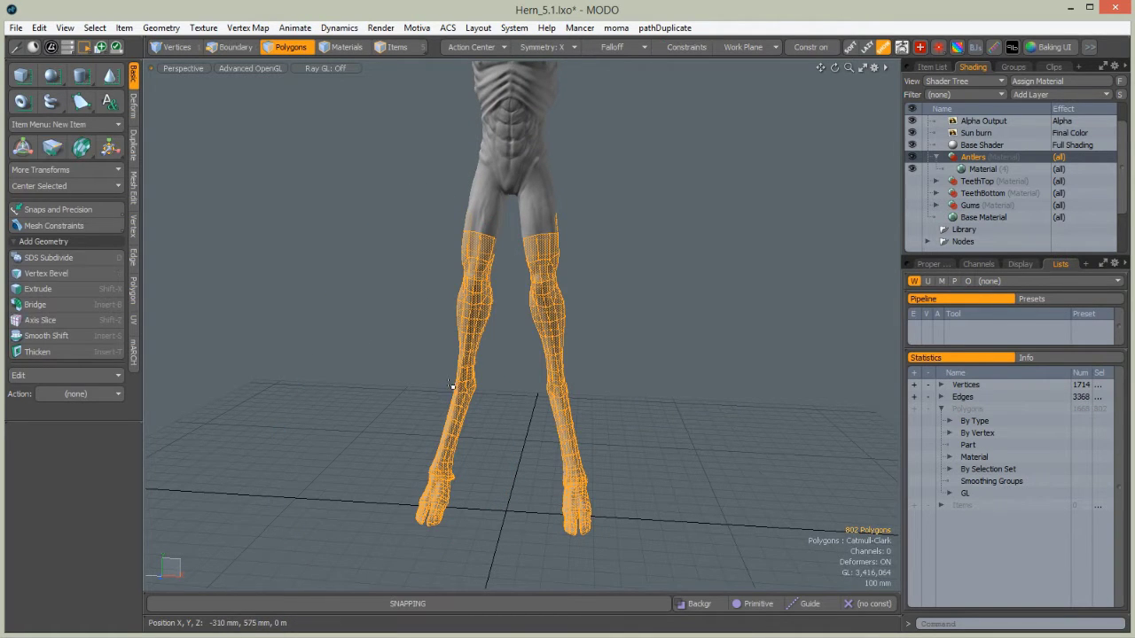
key("bracketright")
left_click_drag(495, 180, 504, 250, "alt+shift")
left_click_drag(441, 316, 412, 306, "alt")
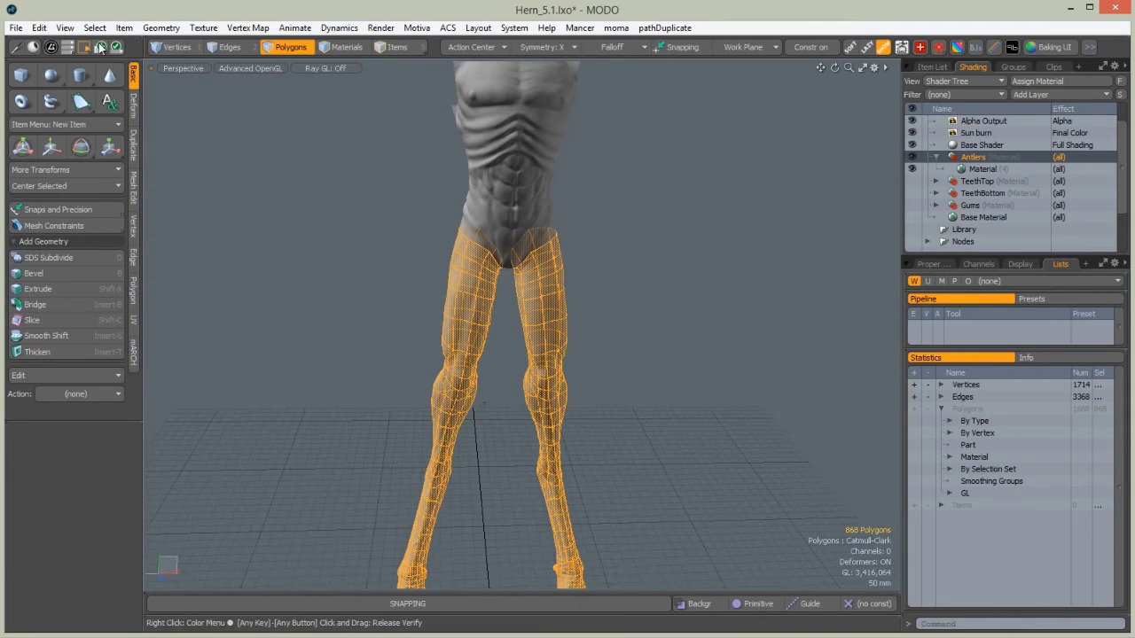
Set the selected leg polygons as a part named Hern Legs
left_click(161, 29)
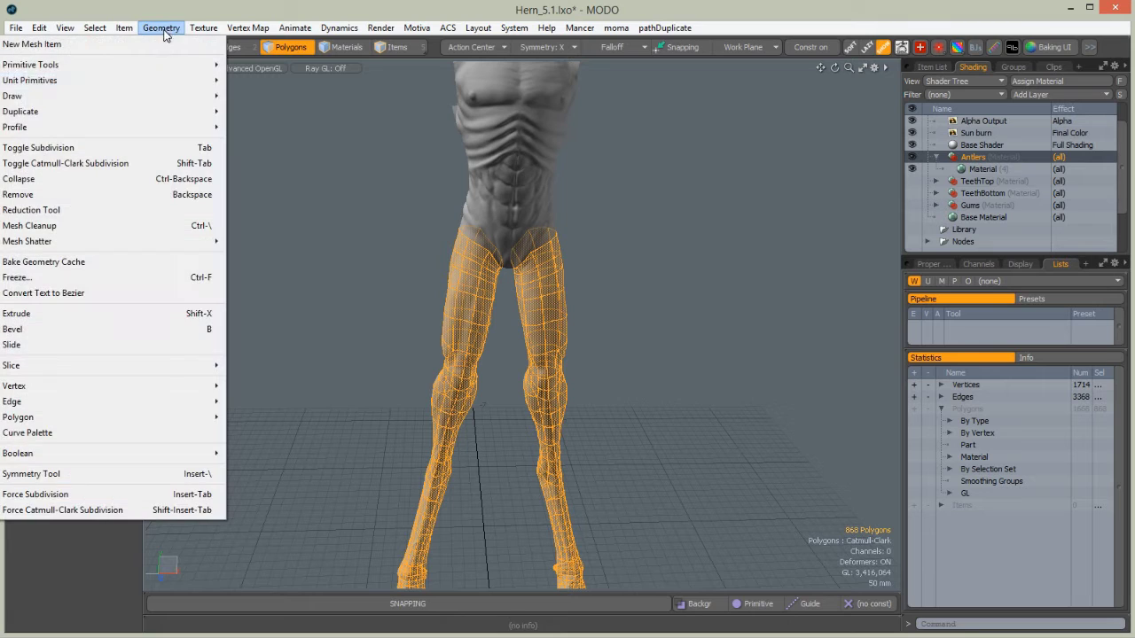
mouse_move(100, 417)
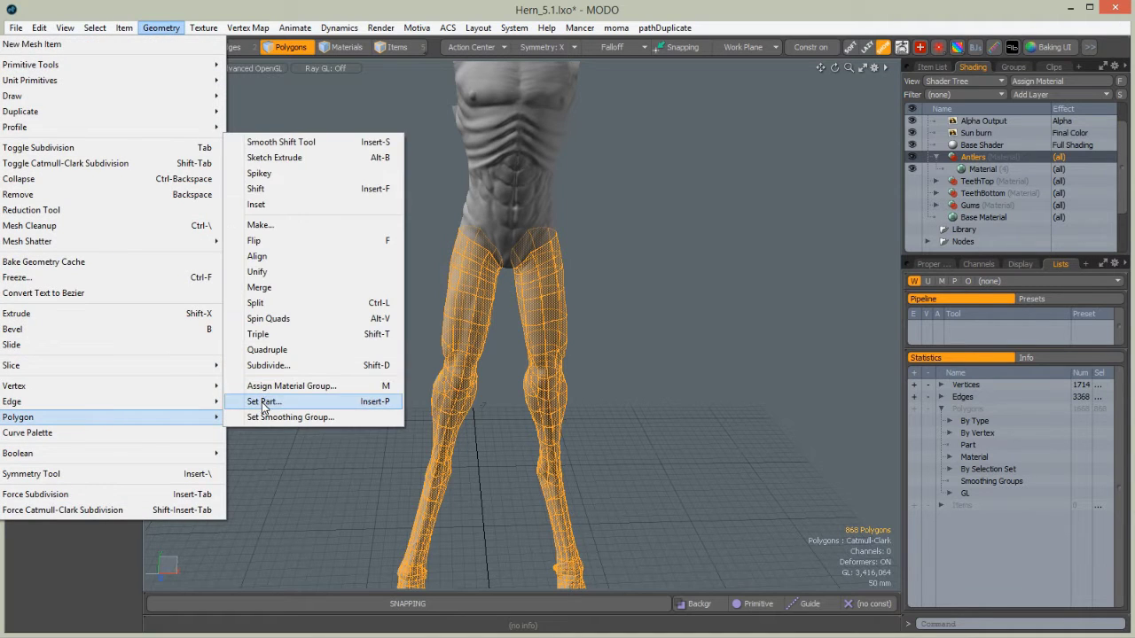
left_click(265, 399)
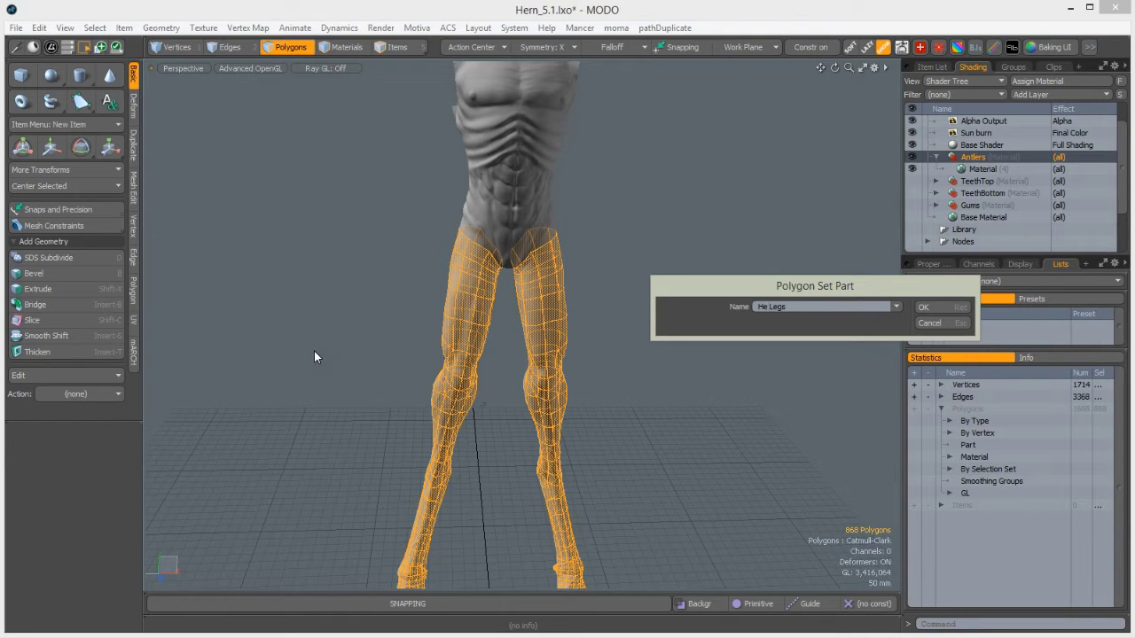
key("Return")
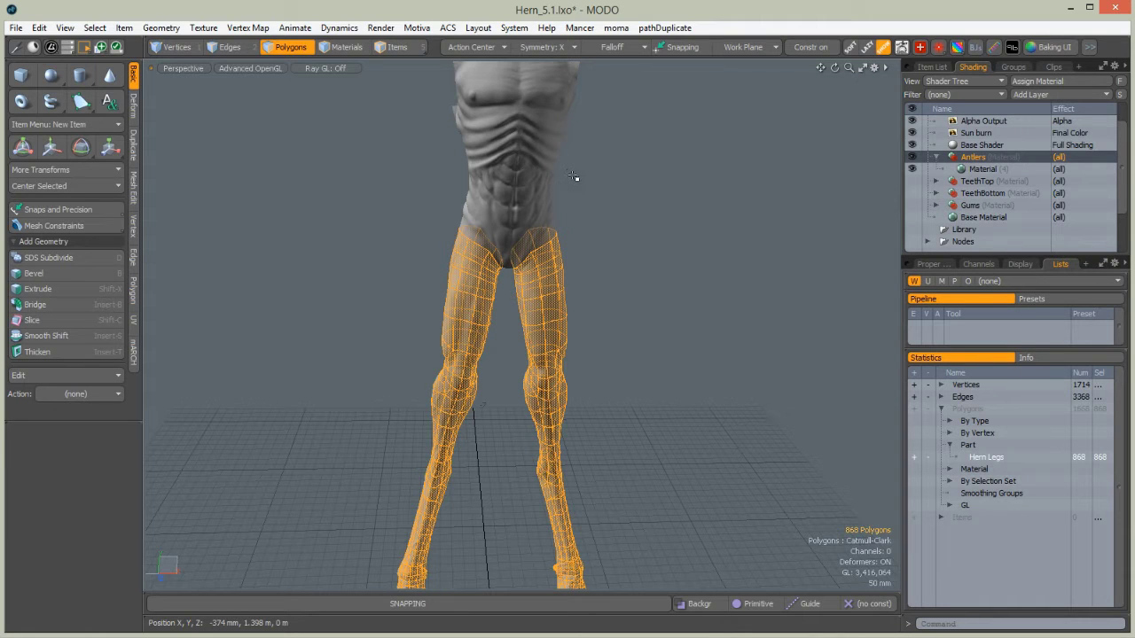
Hide the leg polygons and lasso-select the head, growing the selection down to the base of the neck
key("Delete")
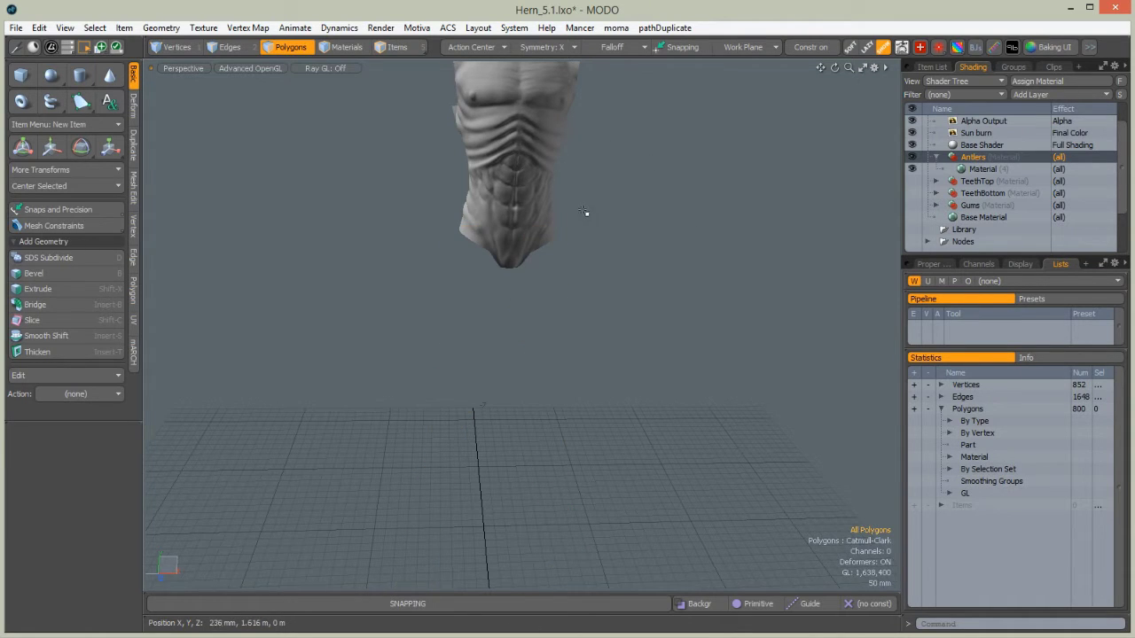
left_click_drag(585, 186, 641, 420, "alt+shift")
left_click_drag(652, 262, 640, 161, "ctrl+alt")
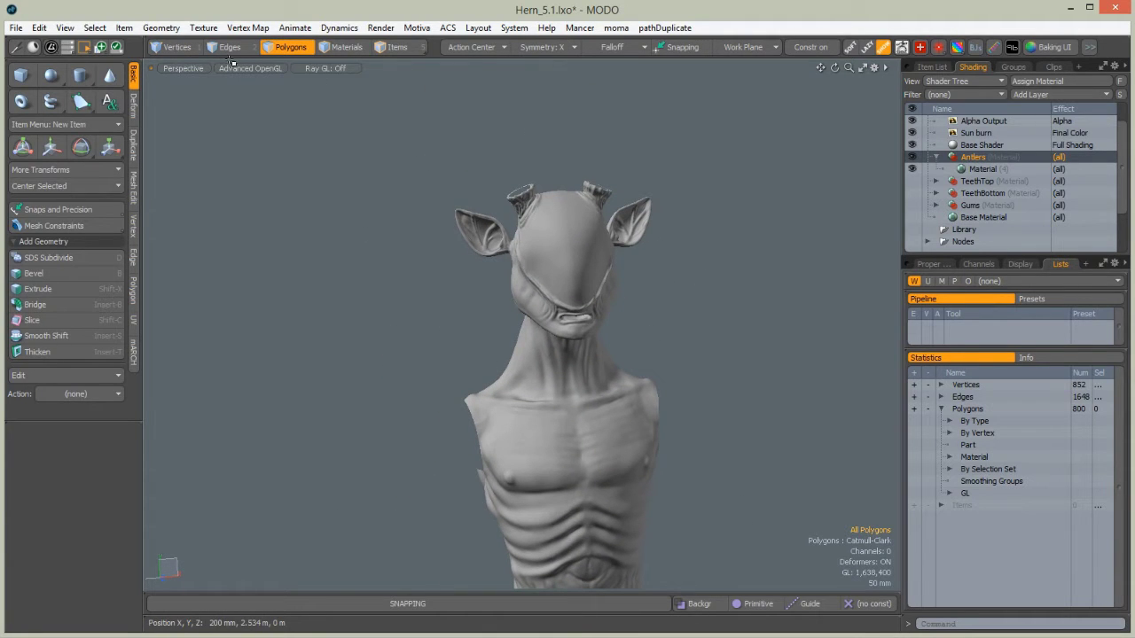
mouse_move(514, 147)
right_mouse_down()
mouse_move(373, 209)
mouse_move(580, 350)
mouse_move(691, 156)
mouse_move(523, 147)
right_mouse_up()
key("shift+Up")
key("shift+Up")
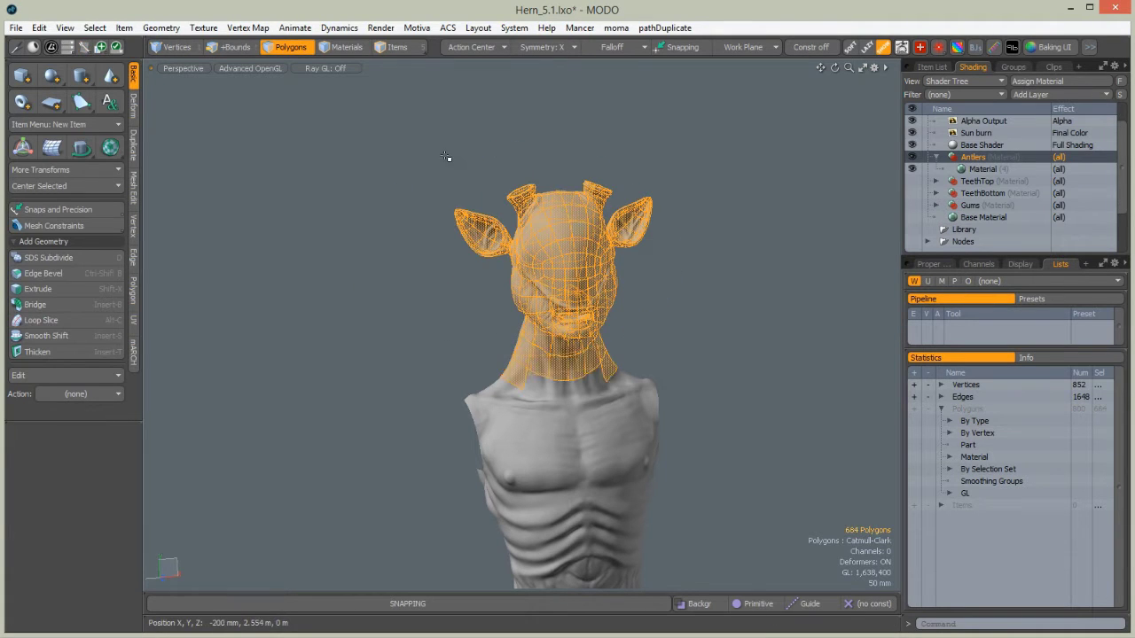
left_click_drag(613, 316, 456, 240, "alt")
Set the selected head and neck polygons as a part named Hern head
left_click(161, 28)
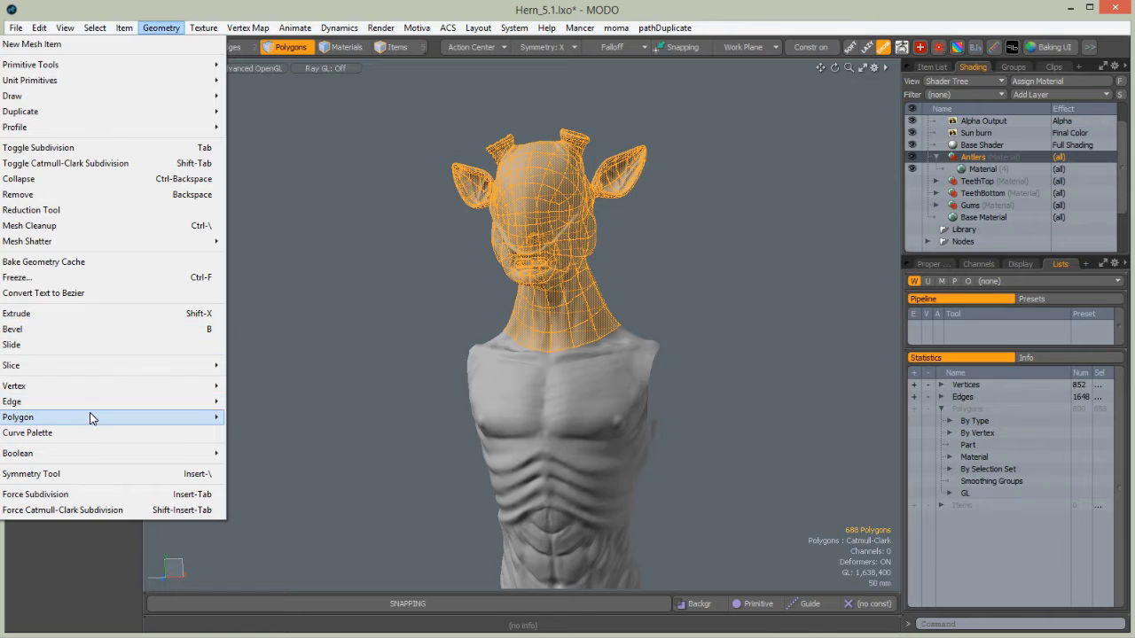
mouse_move(89, 418)
left_click(266, 471)
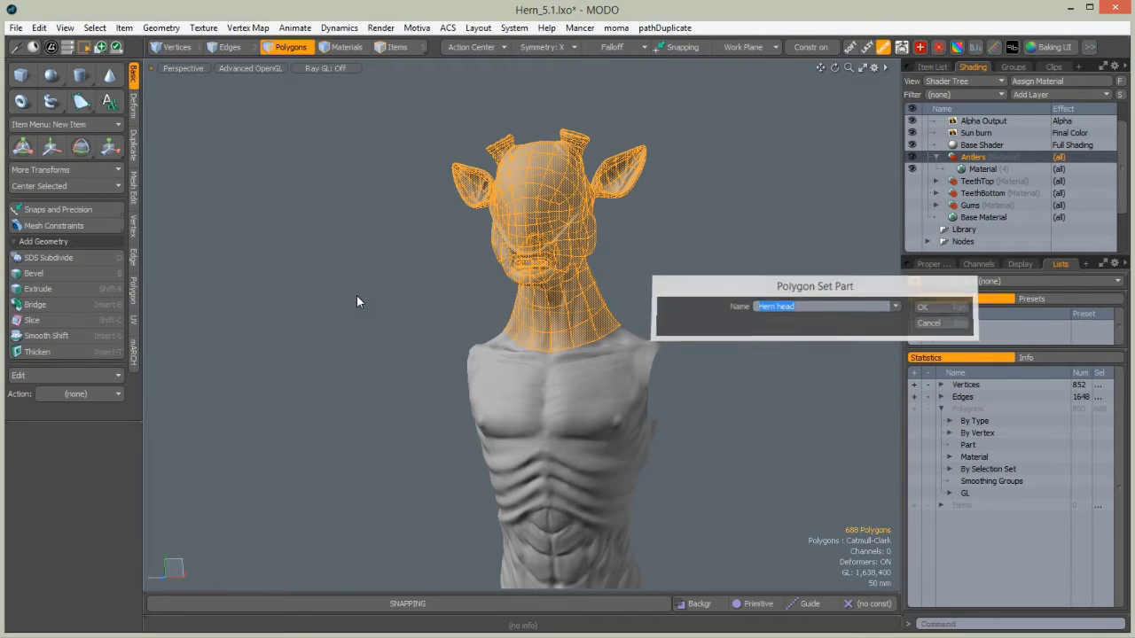
key("Return")
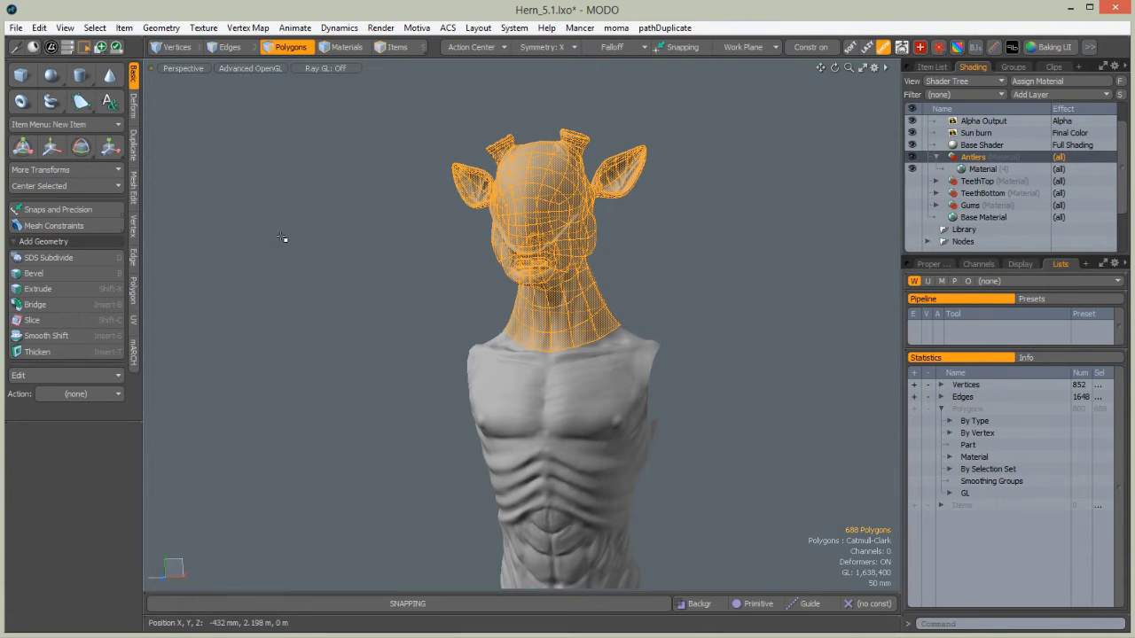
Hide the head polygons and set the remaining torso as a part named Hern Body
key("h")
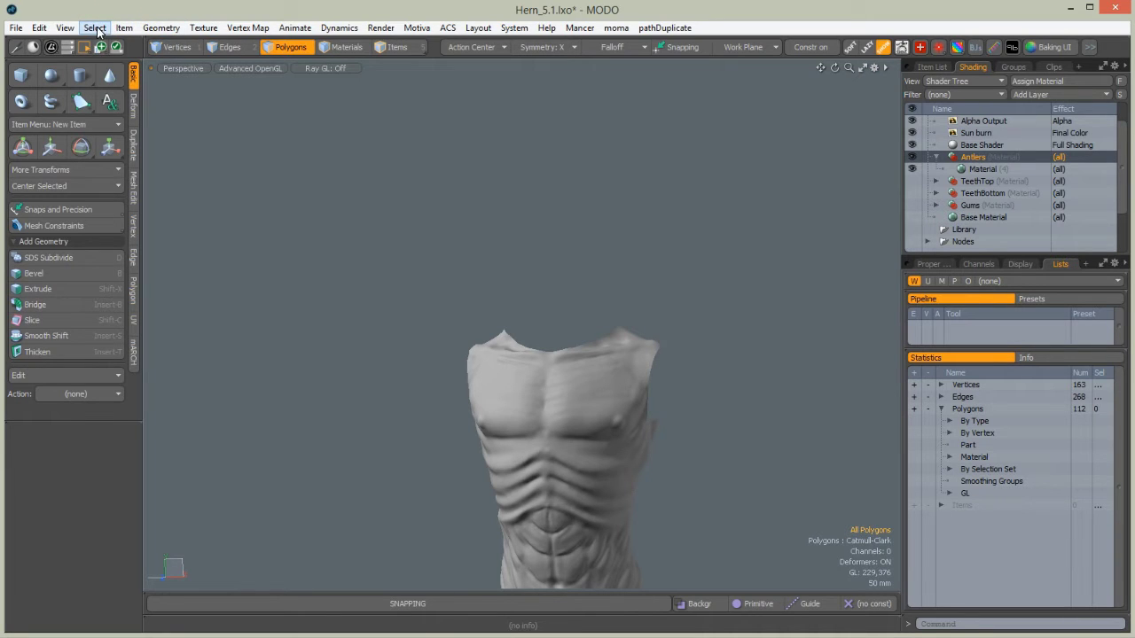
left_click(162, 28)
mouse_move(84, 417)
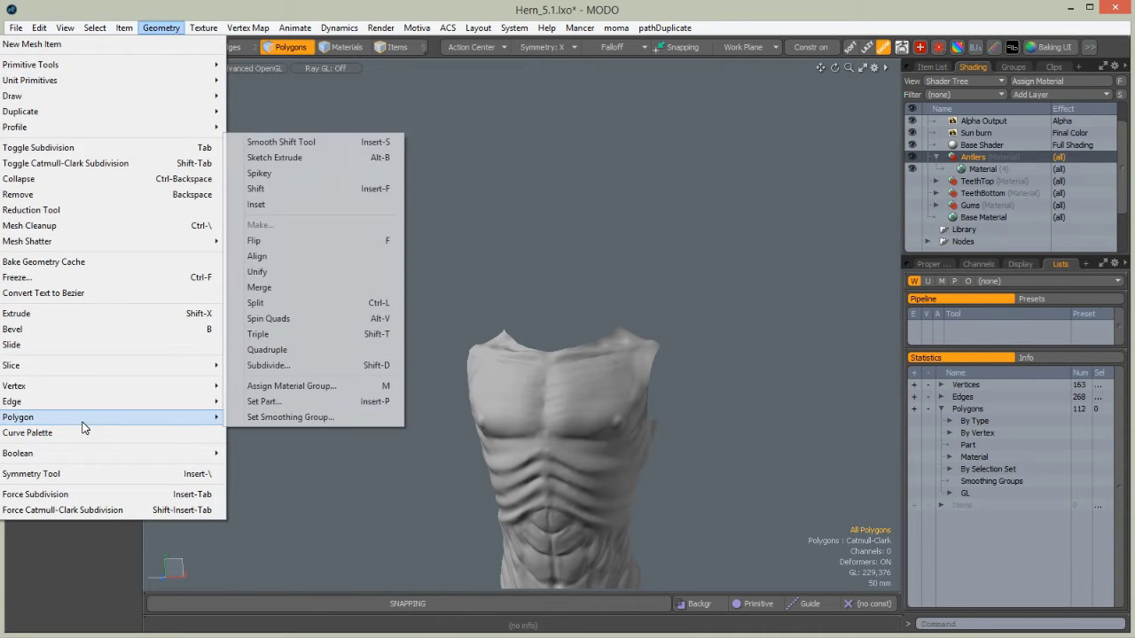
left_click(262, 401)
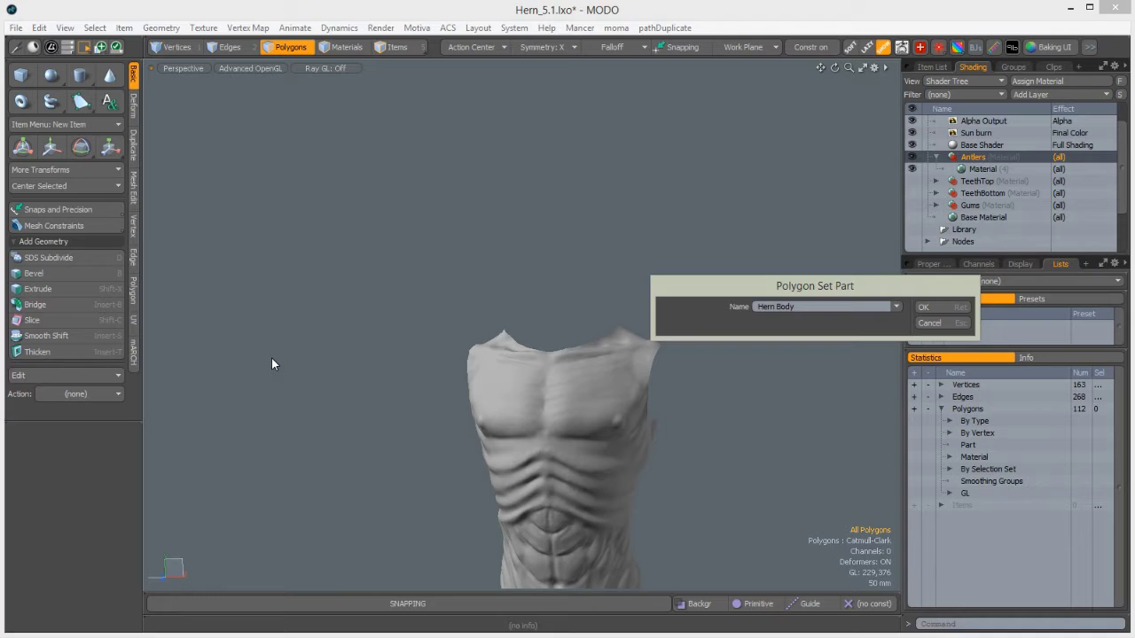
key("Return")
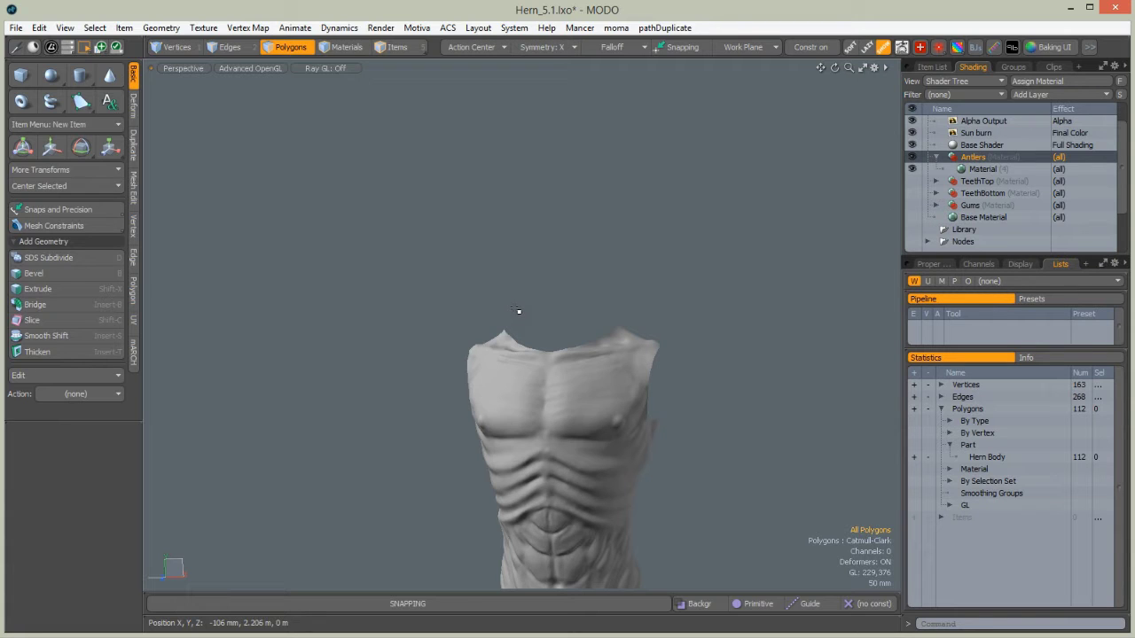
Unhide all polygons of Hern_base, show the scene's item list and frame the whole figure
key("u")
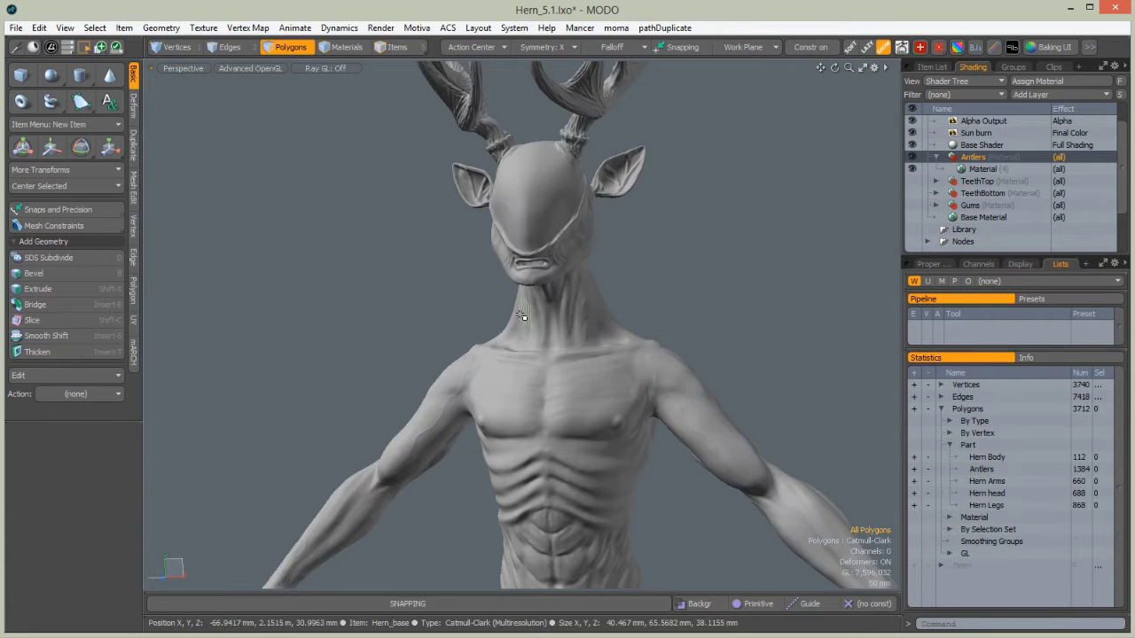
left_click(933, 67)
left_click_drag(671, 274, 562, 299, "ctrl+alt")
left_click_drag(572, 369, 510, 320, "alt")
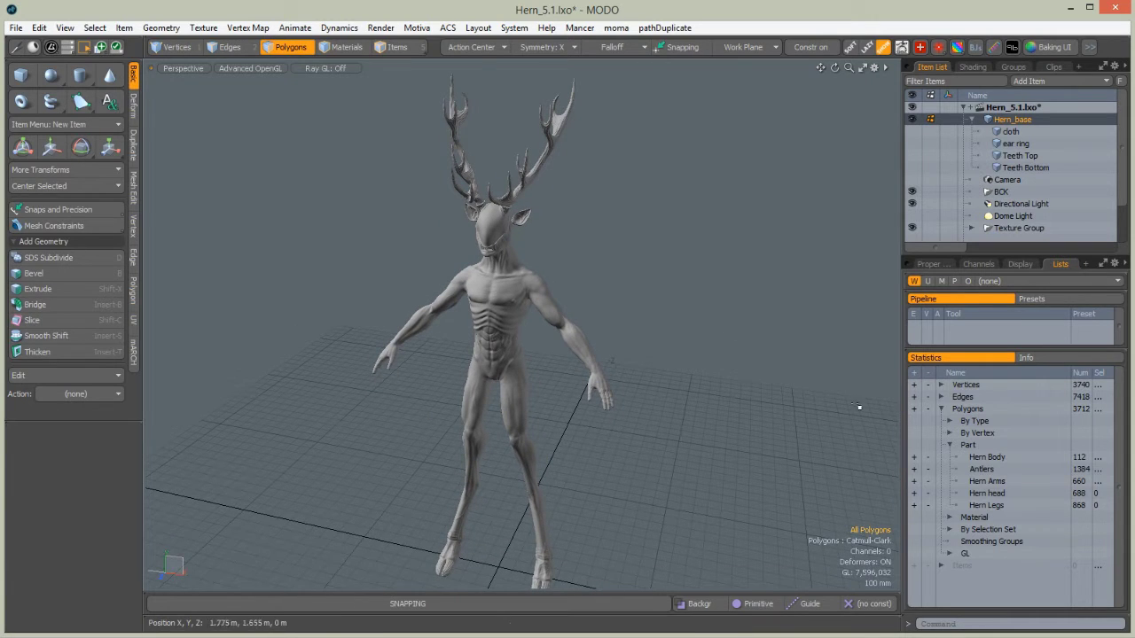
Rename the Antlers polygon part as Hern Antlers
left_click(973, 469)
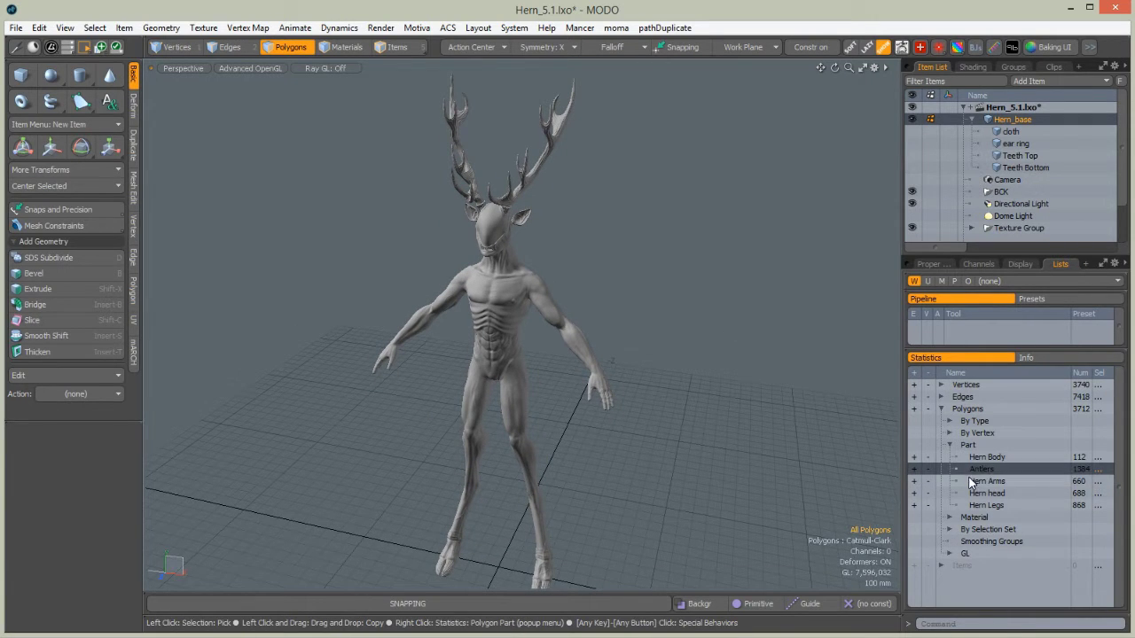
double_click(970, 474)
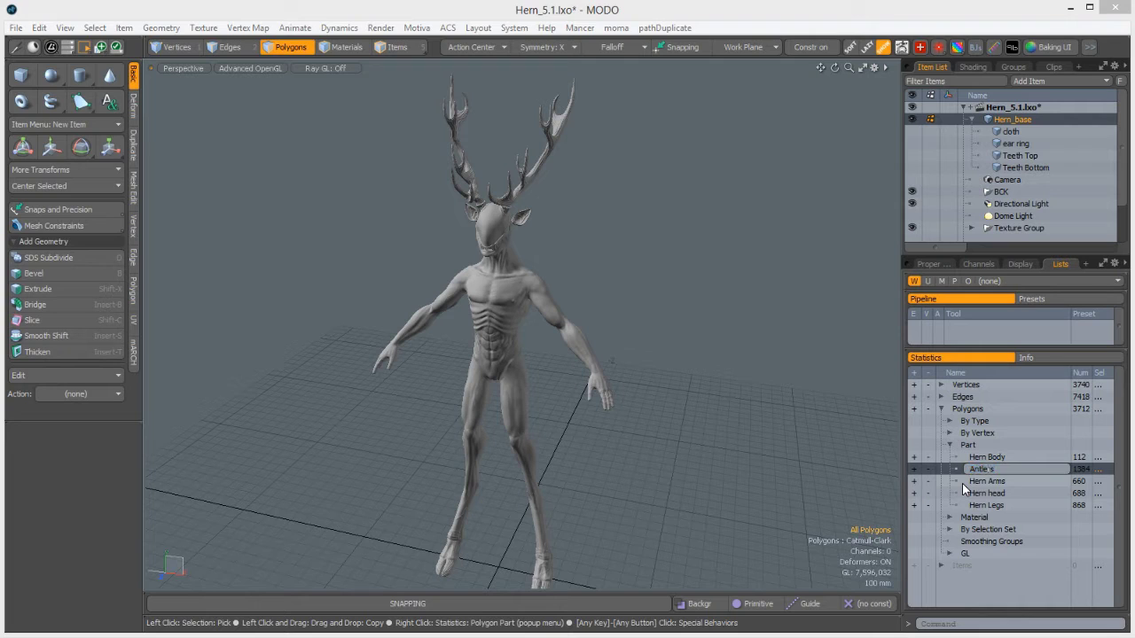
type("Hern")
key("Escape")
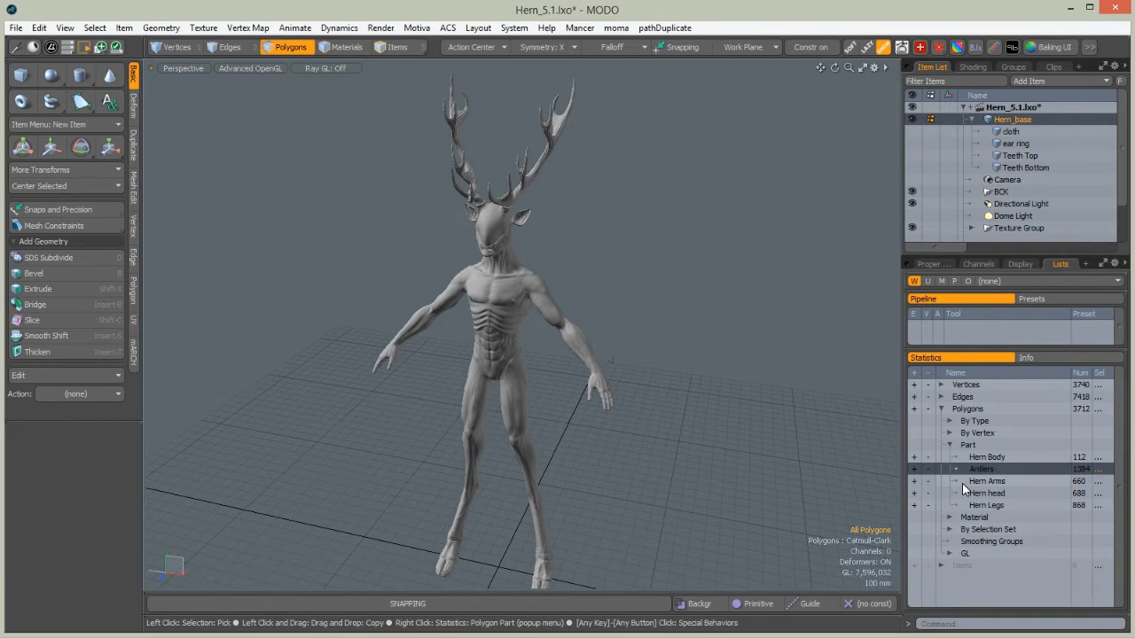
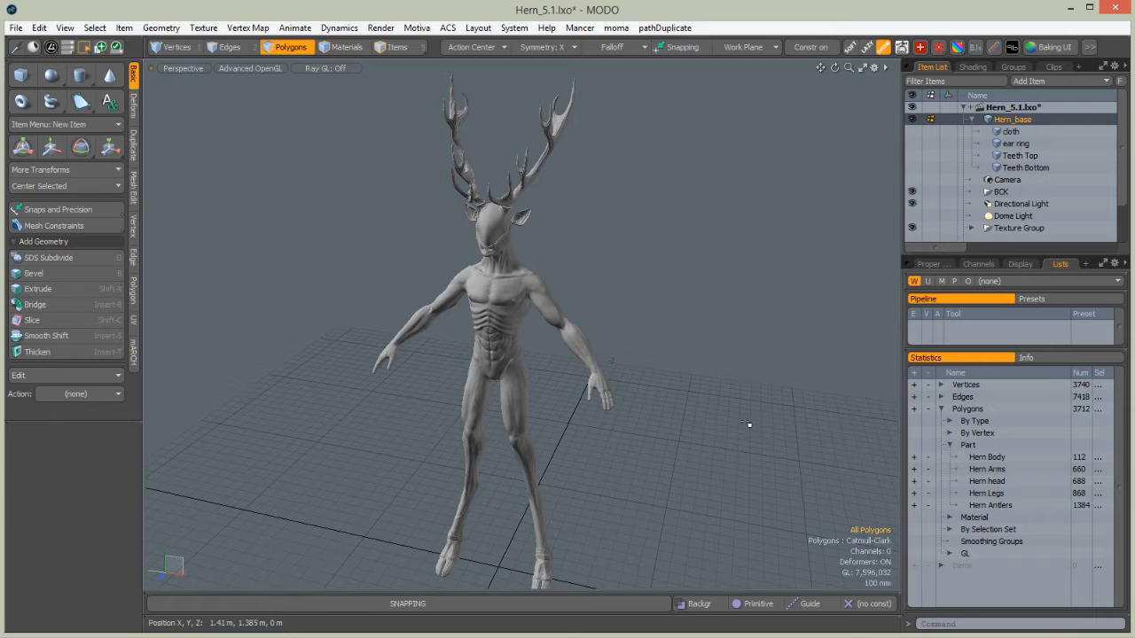
Make the ear ring mesh active and select all polygons of the pendant hanging from the neck strap
left_click(997, 135)
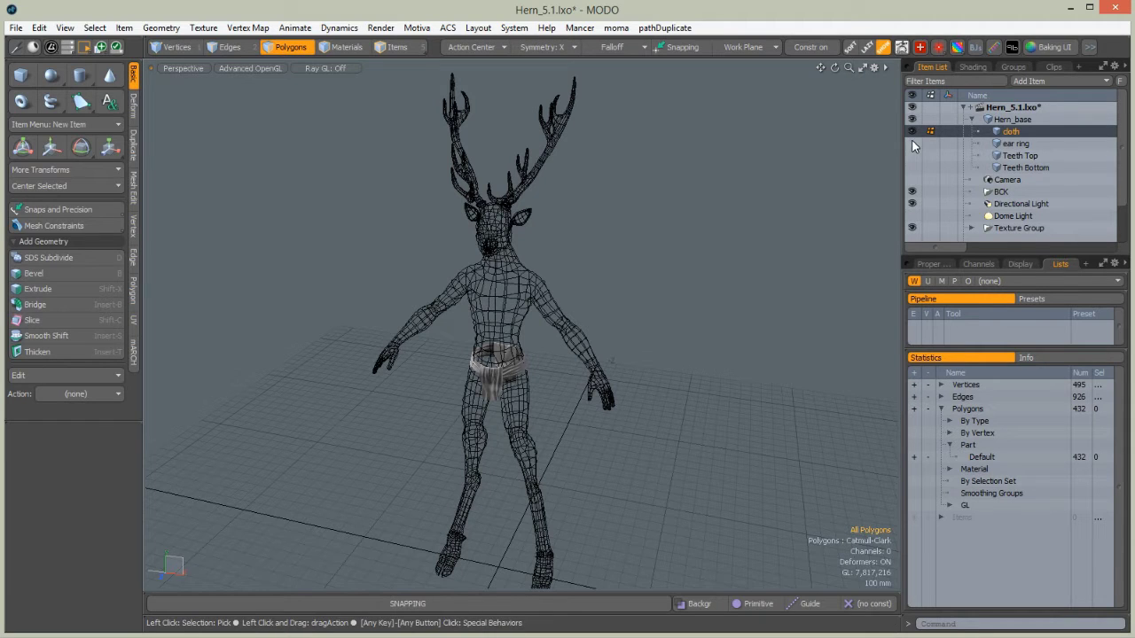
left_click(1000, 146)
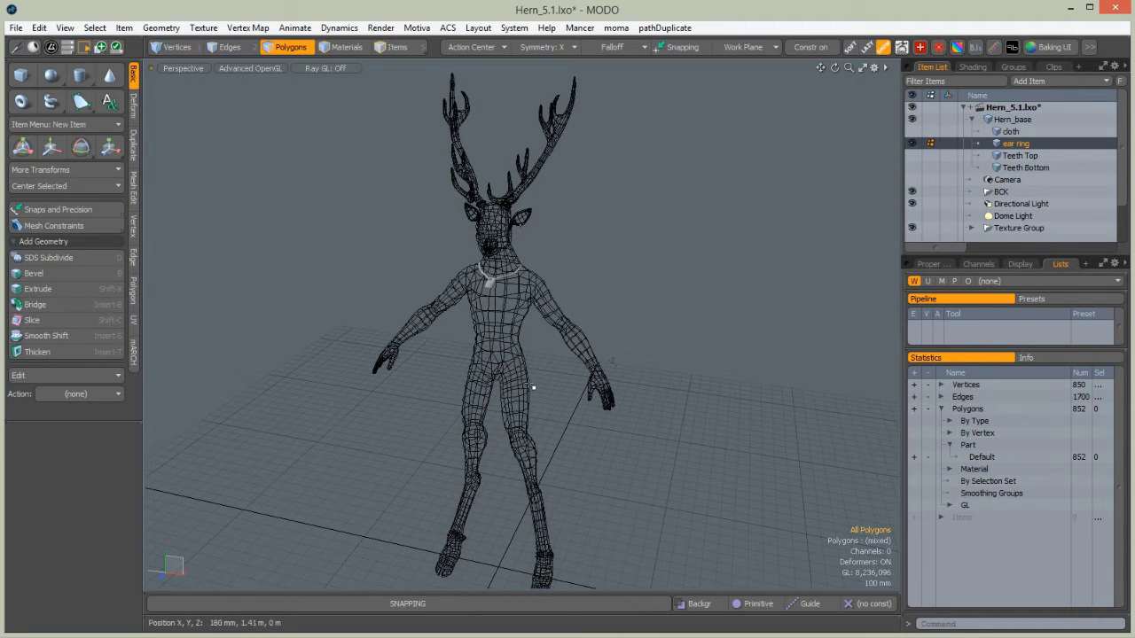
left_click_drag(522, 301, 643, 232, "ctrl+alt")
left_click_drag(432, 259, 592, 298, "alt+shift")
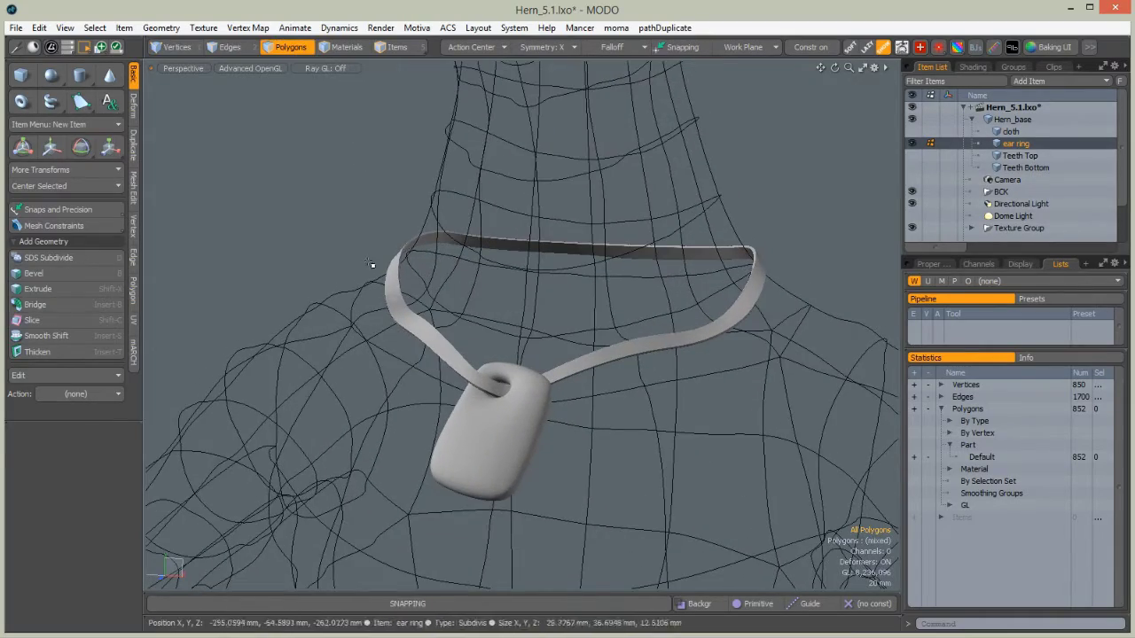
double_click(466, 439)
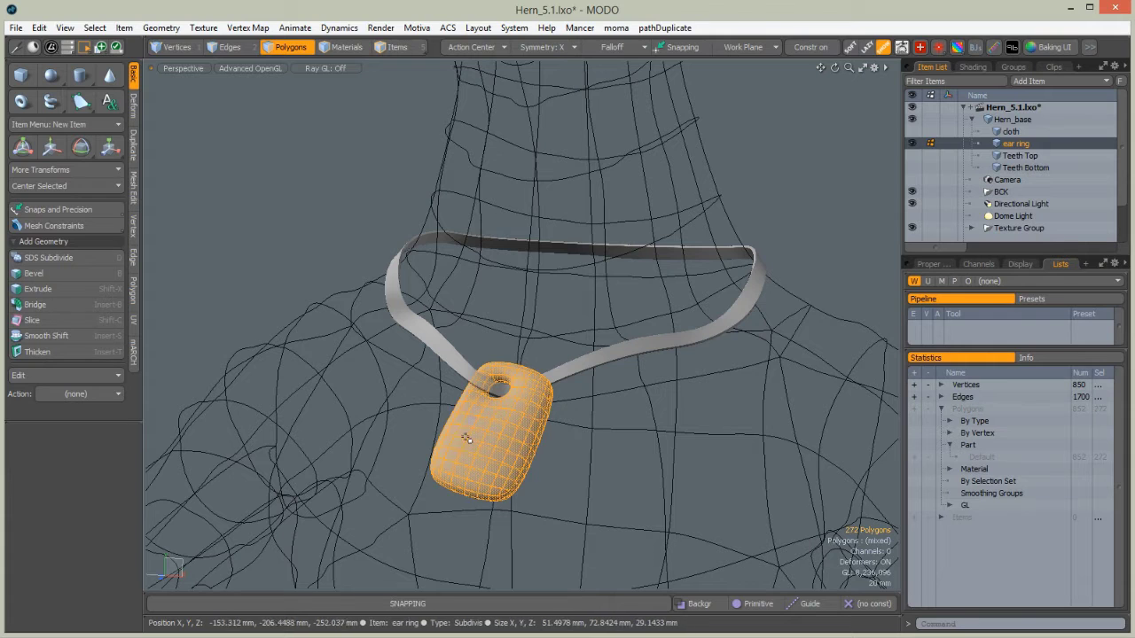
Set the selected pendant polygons as a part named Stone
left_click(162, 27)
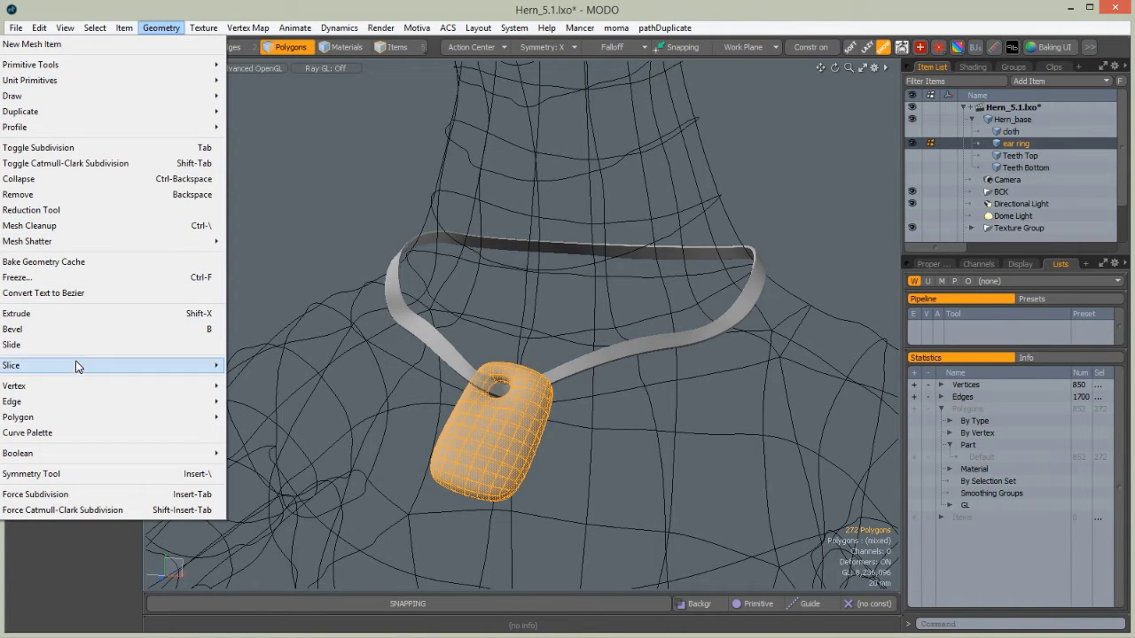
mouse_move(76, 418)
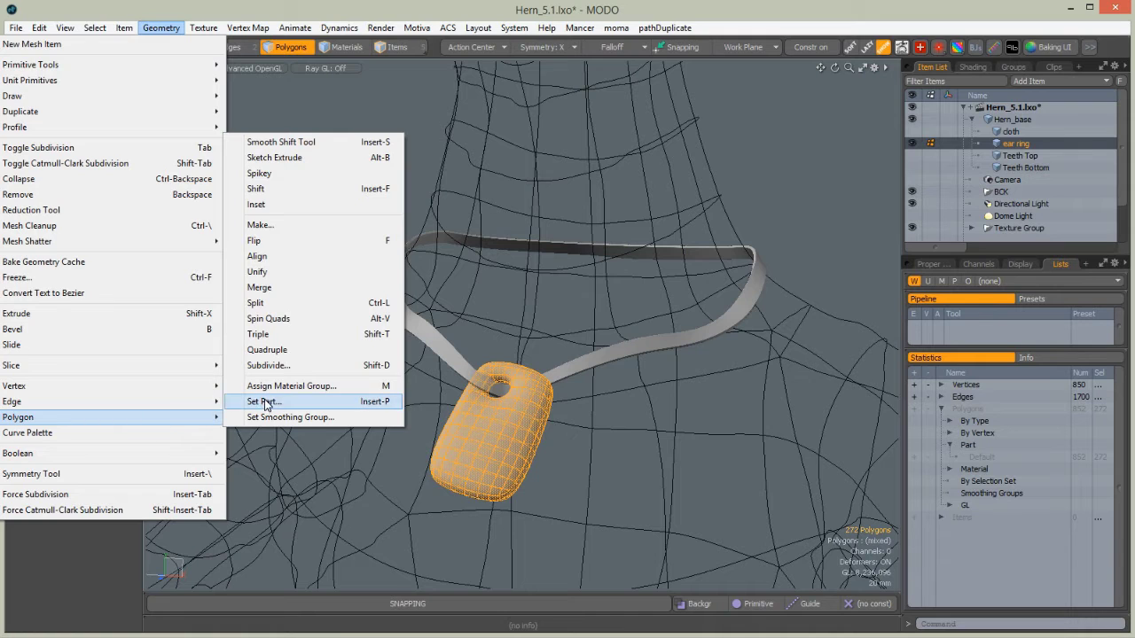
left_click(262, 403)
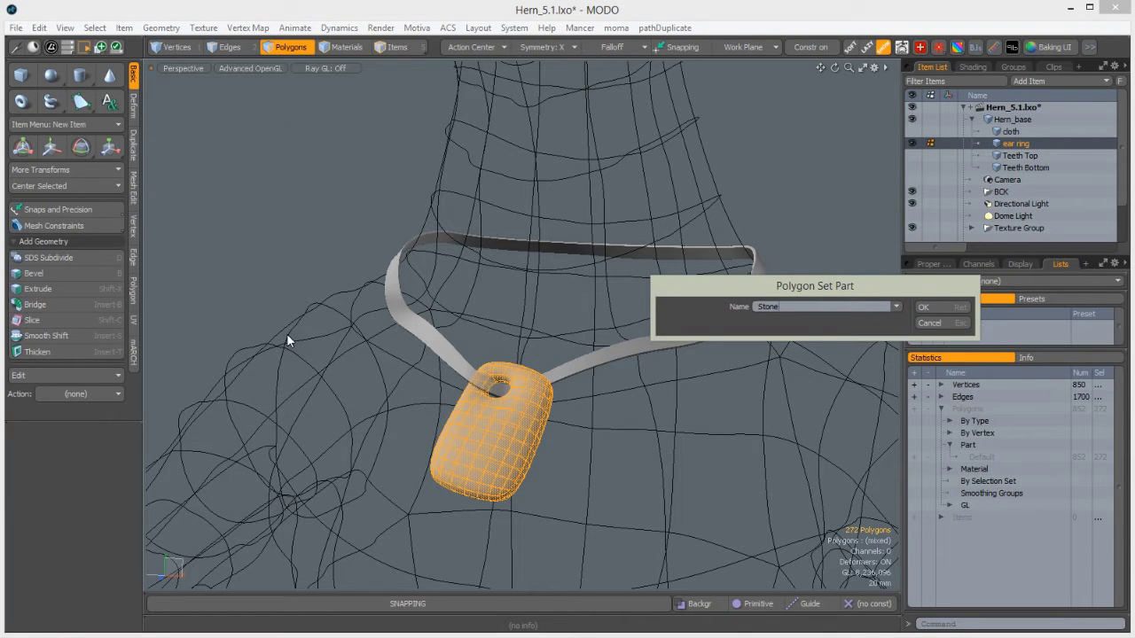
key("Return")
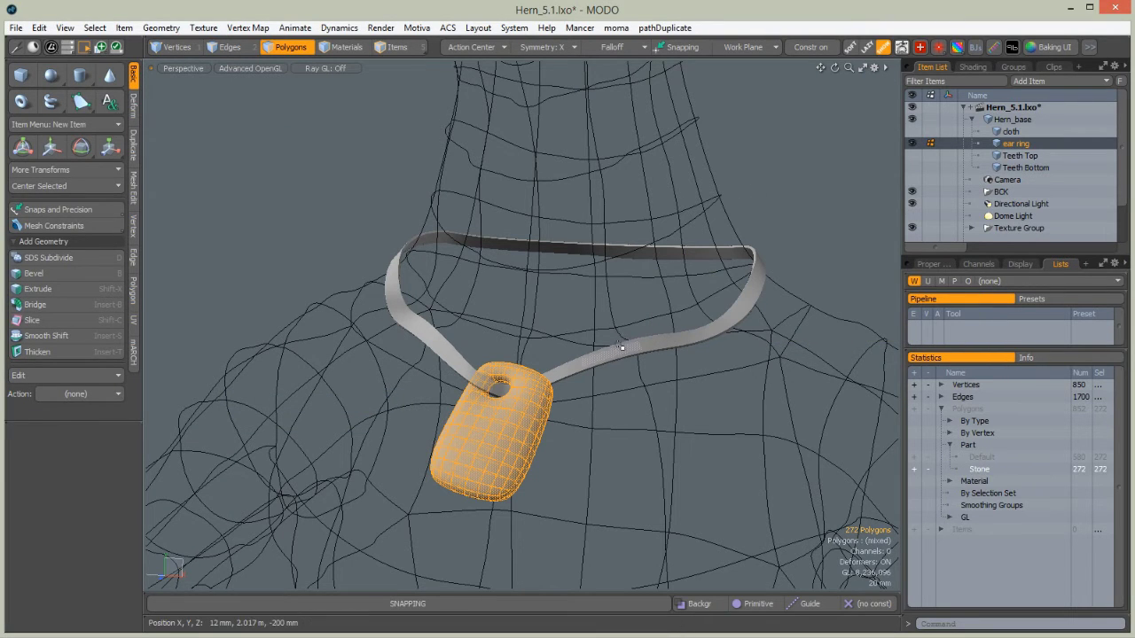
Select all connected polygons of the neck strap and set them as a part named Strap
left_click(615, 349)
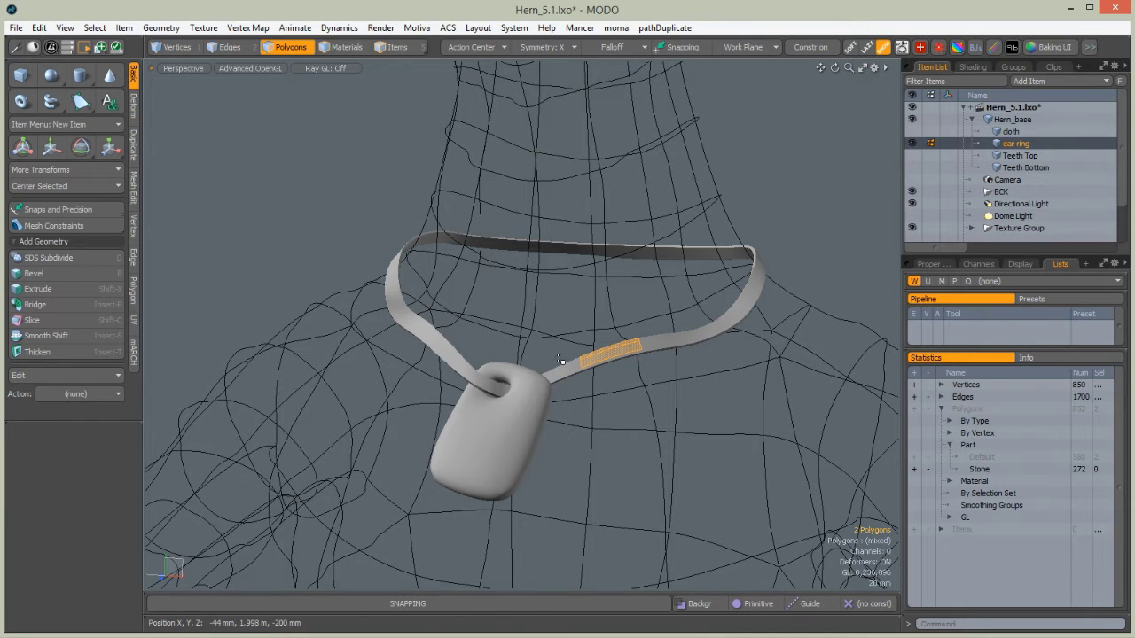
key("bracketright")
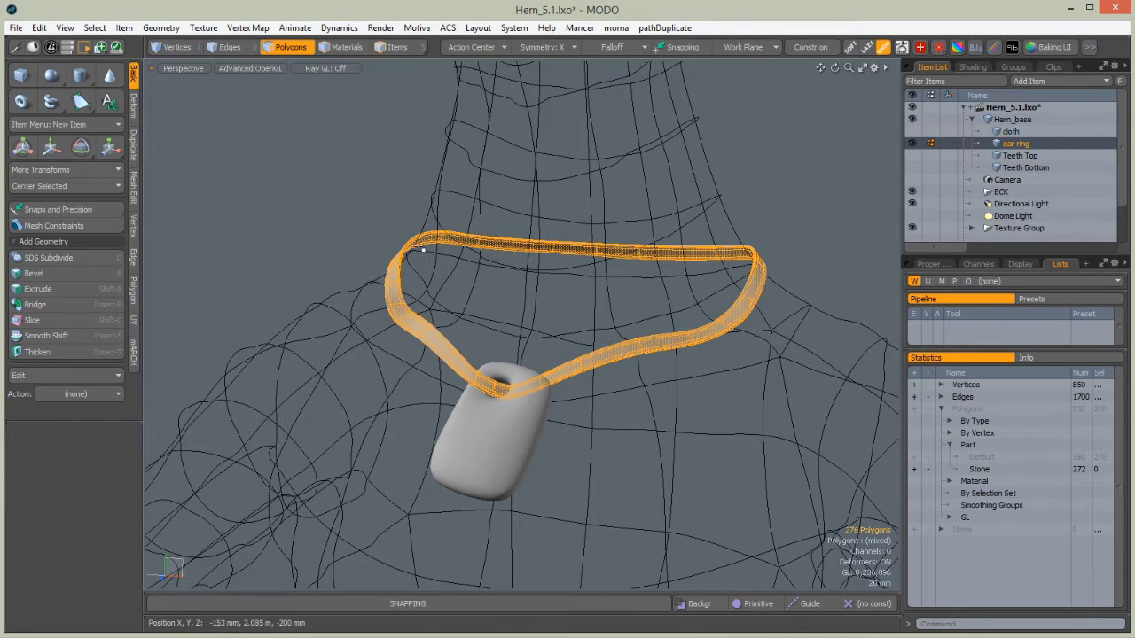
left_click(157, 29)
mouse_move(100, 417)
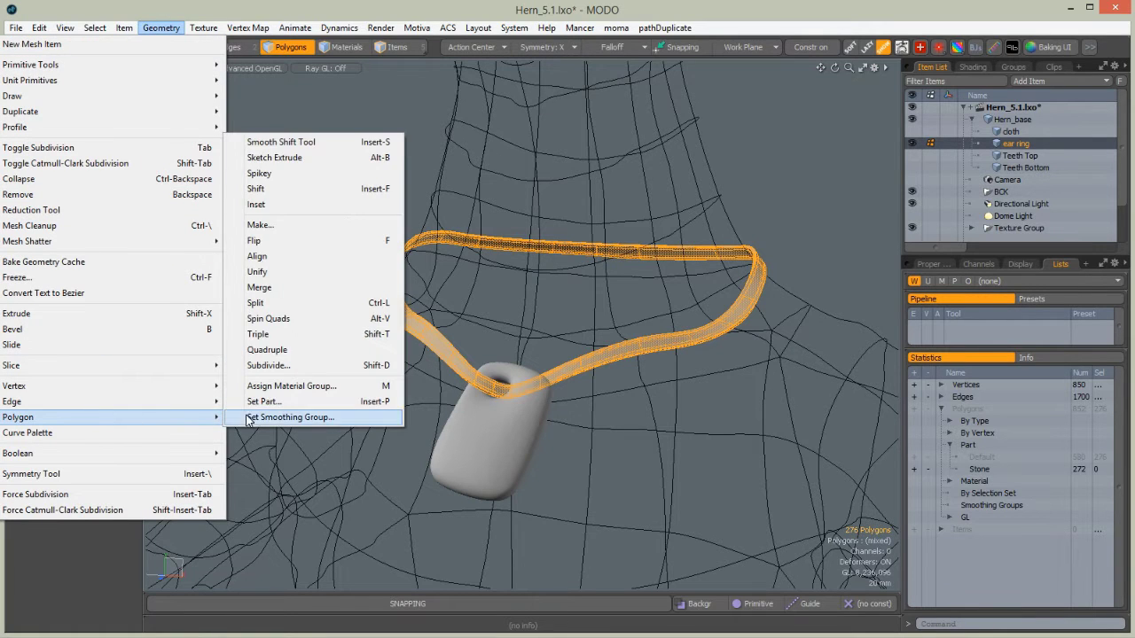
left_click(261, 401)
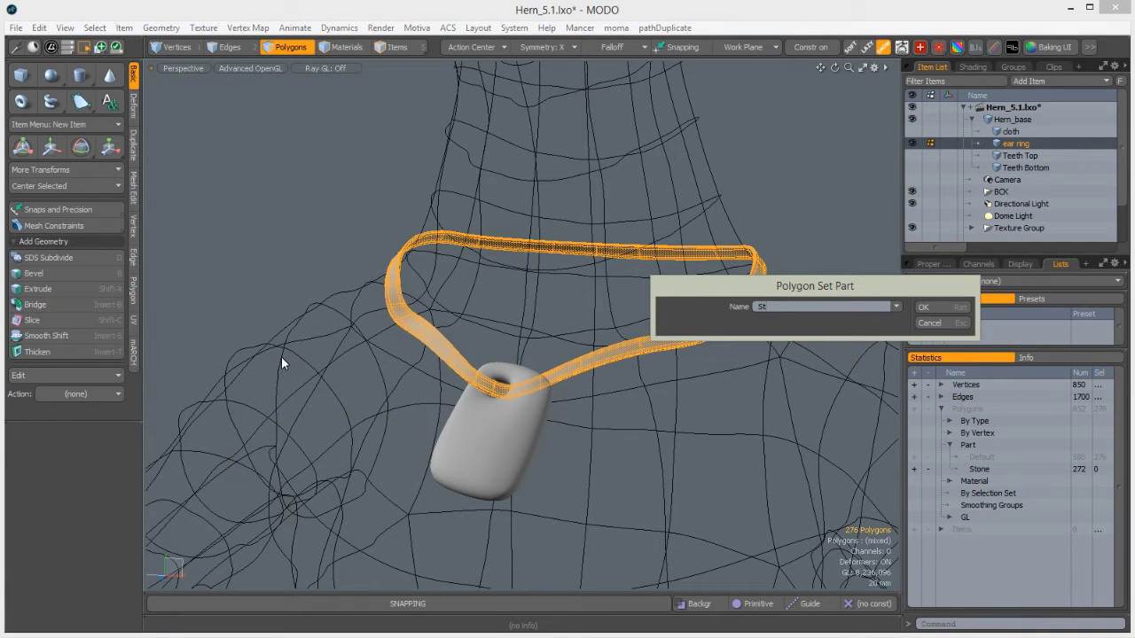
key("Return")
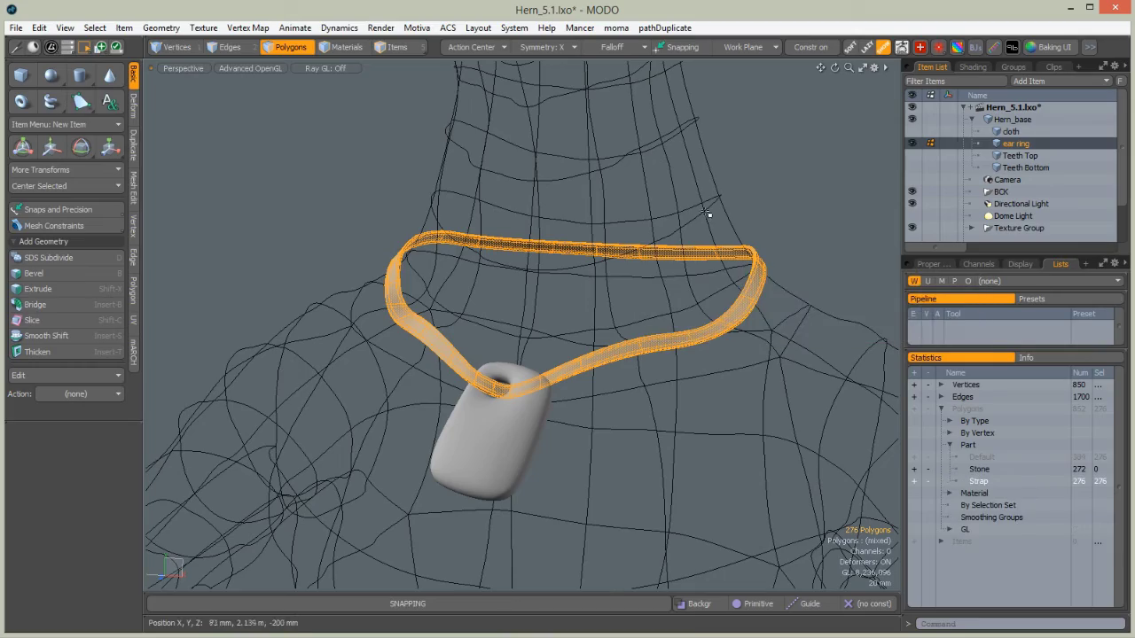
Select only the ring hanging from the ear and set its polygons as a part named earring
left_click_drag(778, 124, 666, 536, "alt+shift")
left_click_drag(697, 316, 706, 239, "alt+shift")
left_click_drag(655, 336, 720, 287, "ctrl+alt")
key("bracketleft")
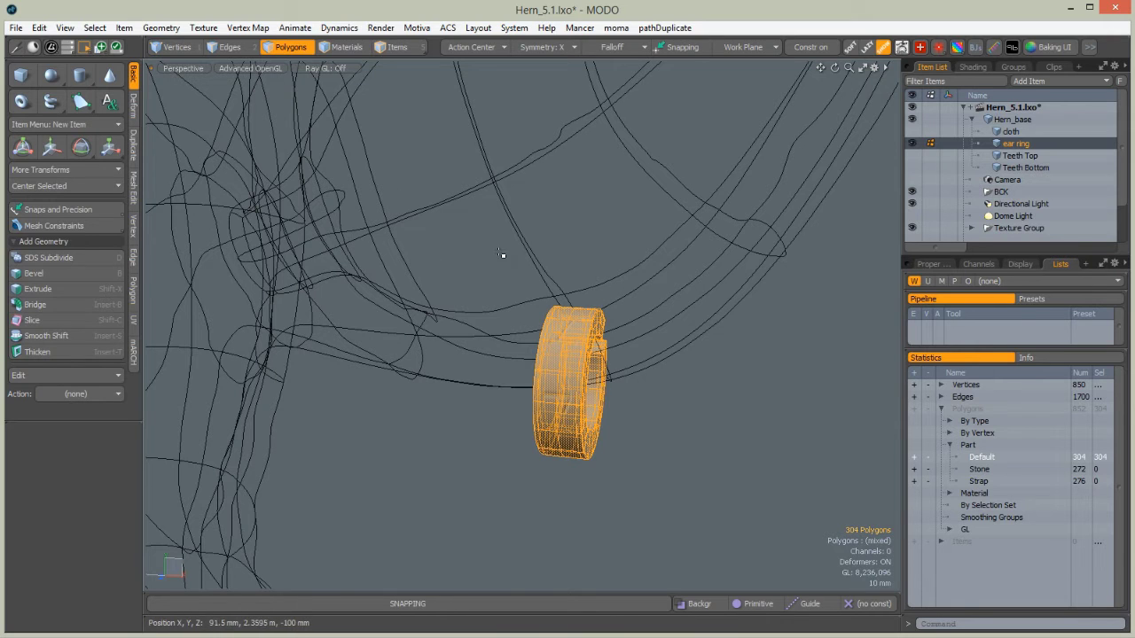
left_click(147, 27)
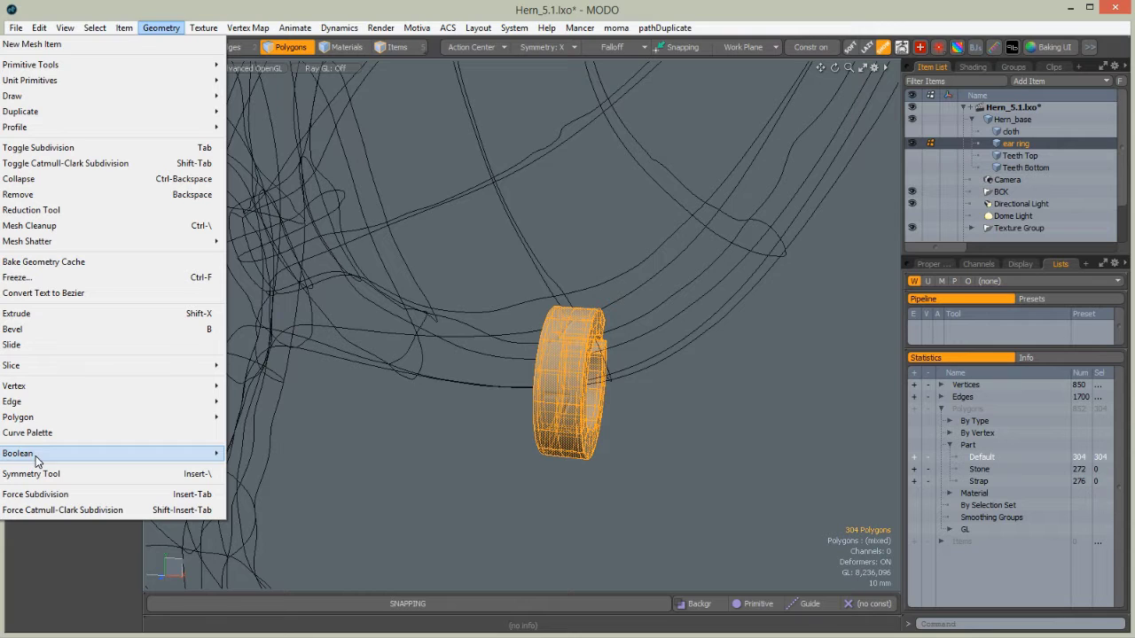
mouse_move(37, 418)
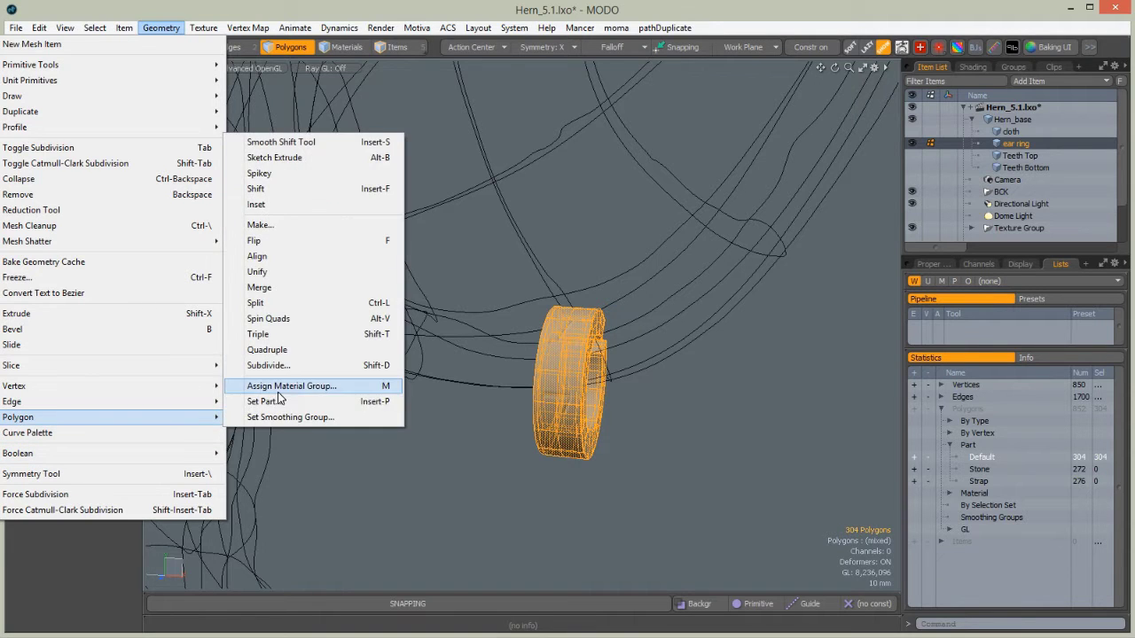
left_click(264, 402)
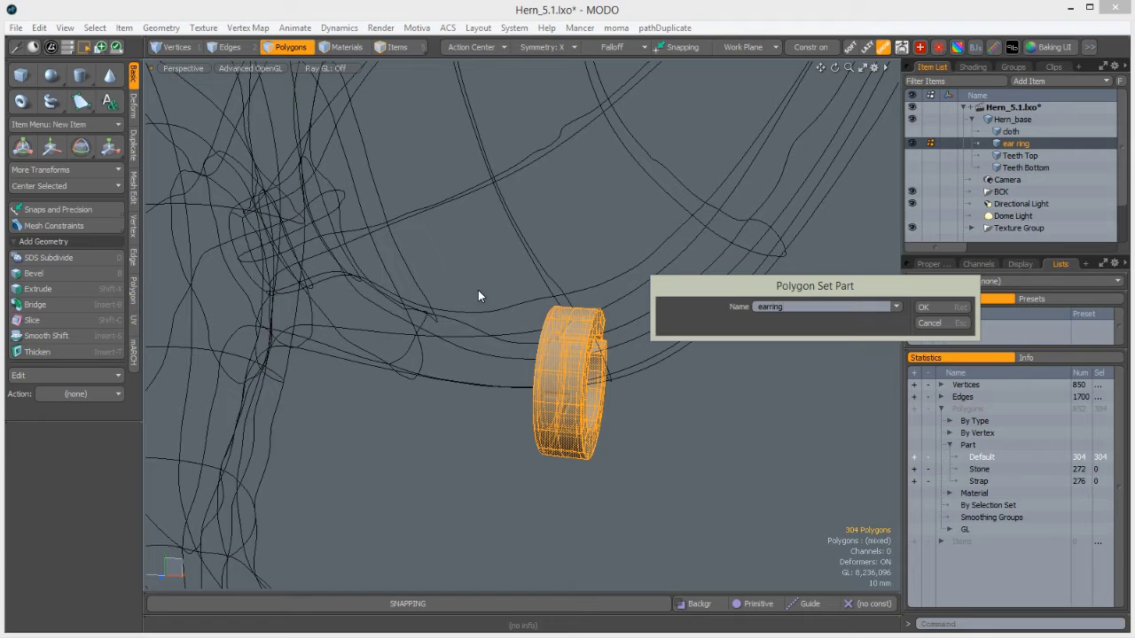
key("Return")
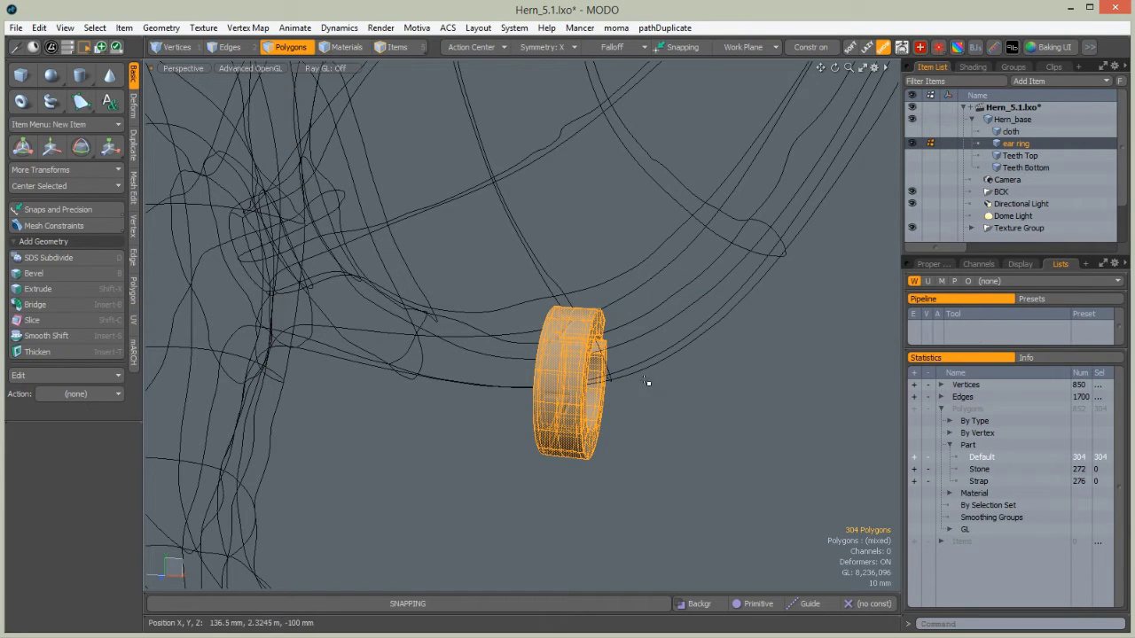
left_click(699, 375)
left_click_drag(710, 292, 565, 349, "ctrl+alt")
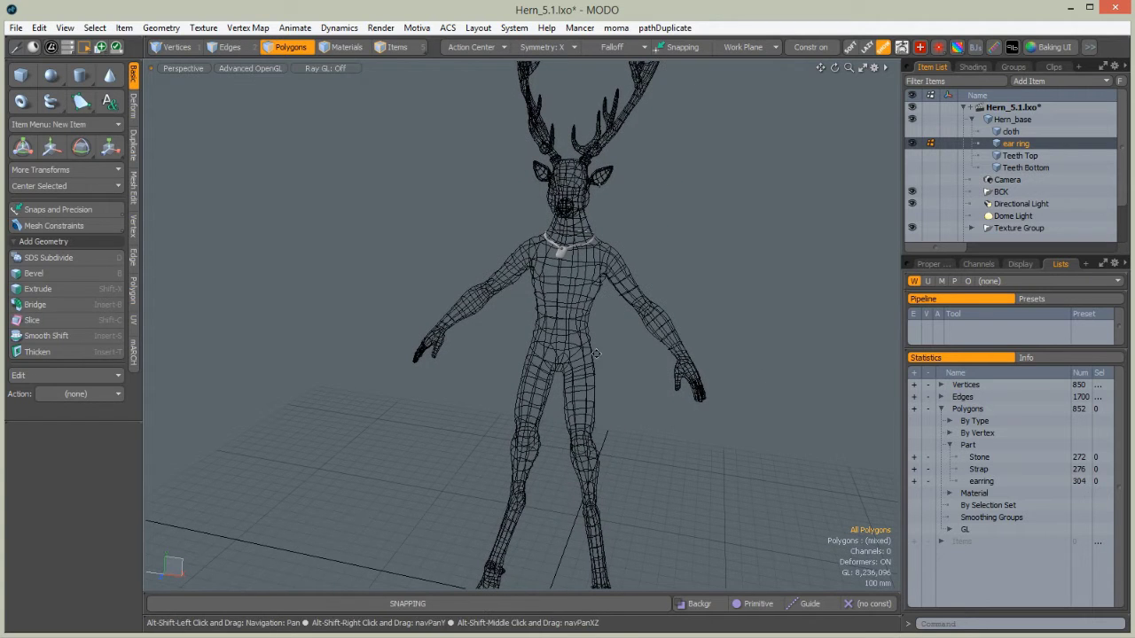
Enlarge the vertex map list, expand its UV maps and select Hern_base together with all its child meshes
left_click_drag(937, 291, 950, 494)
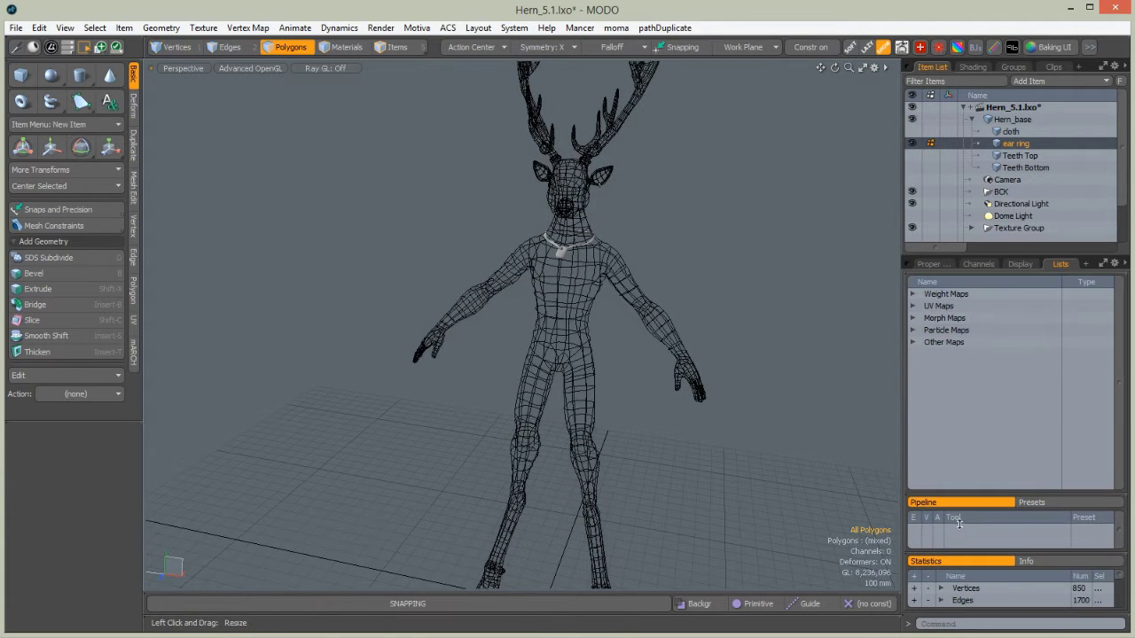
left_click(912, 305)
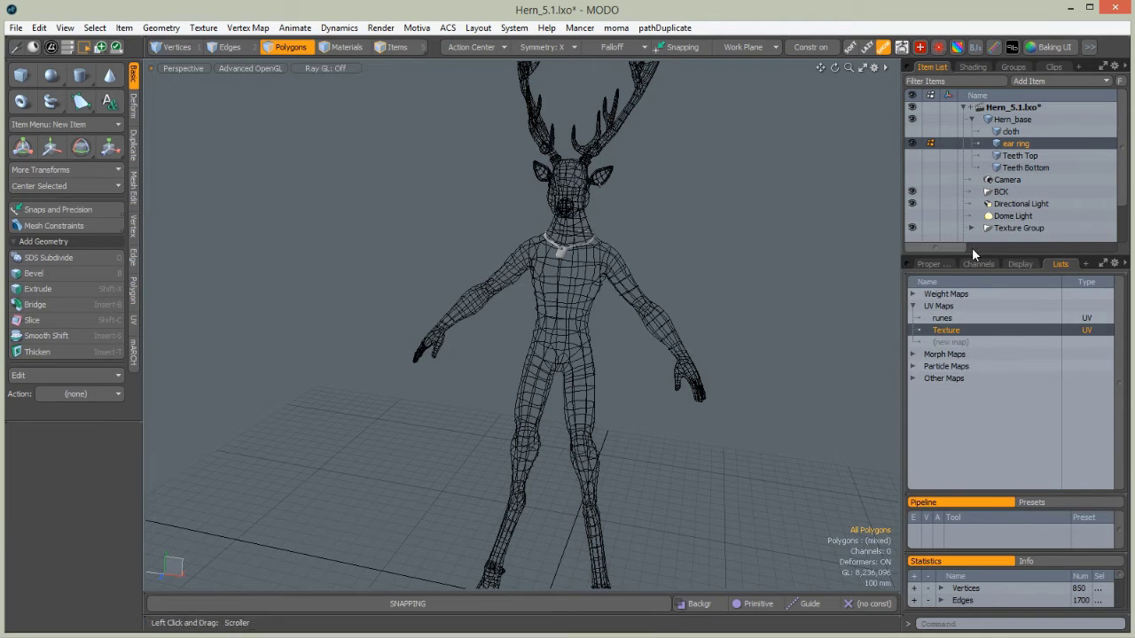
left_click(1011, 119)
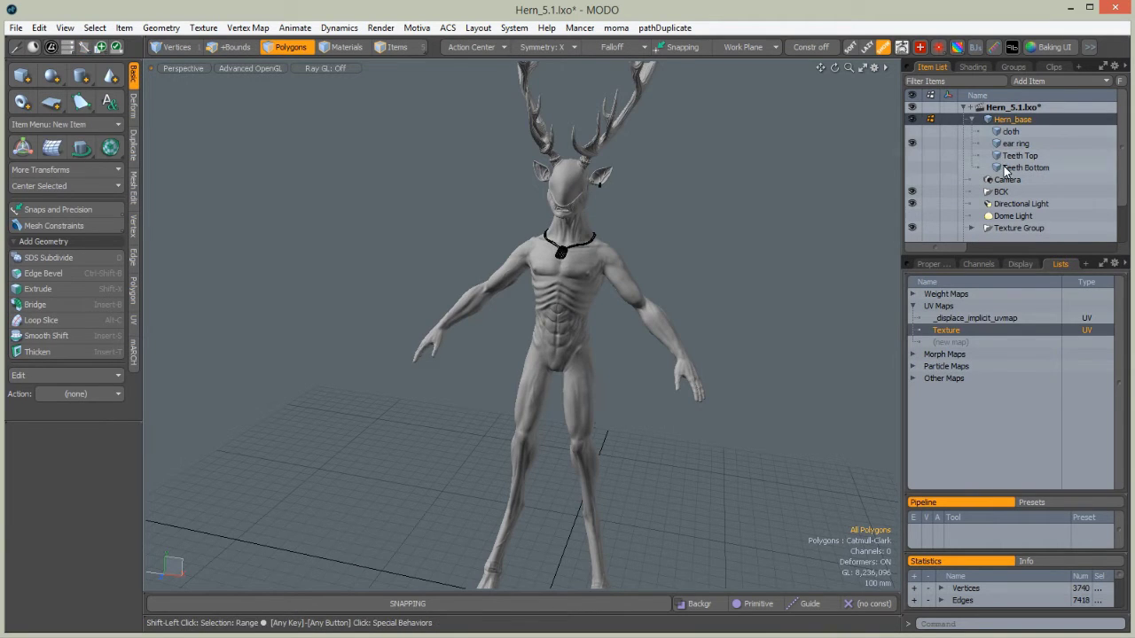
left_click(1020, 167, "shift")
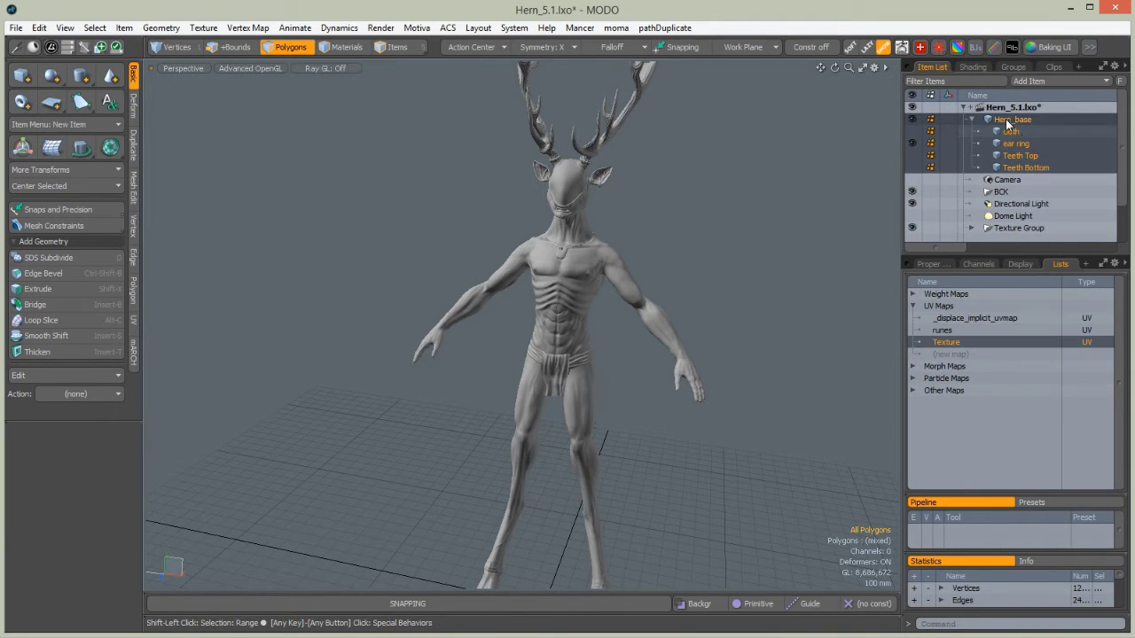
Delete the _displace_implicit_uvmap and runes UV maps from the selected meshes, keeping only Texture
left_click(990, 318)
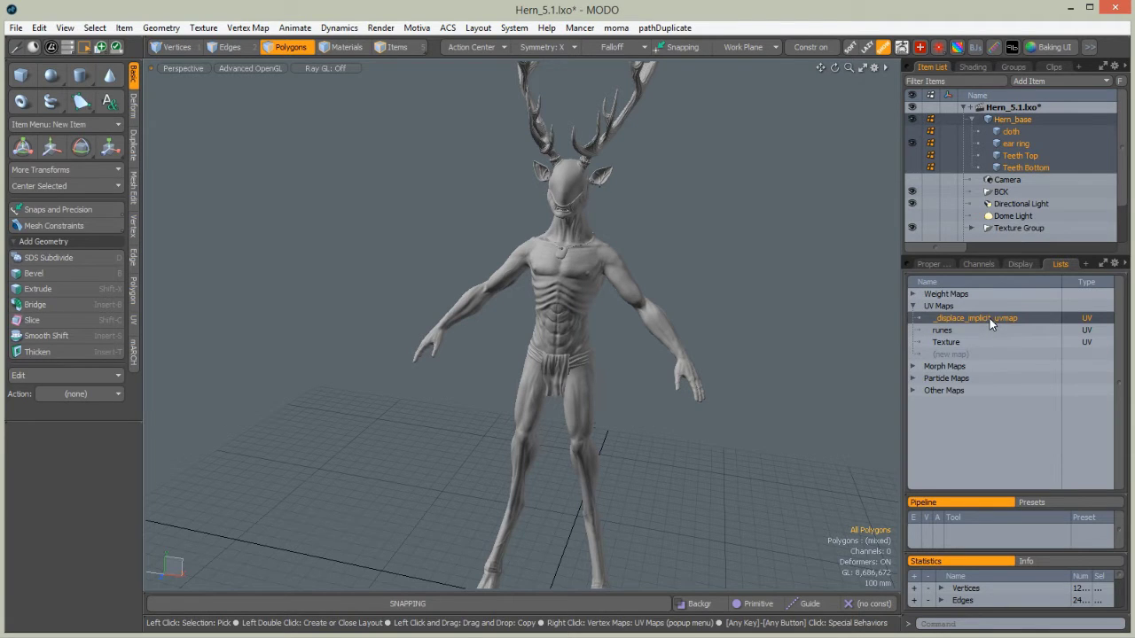
right_click(989, 318)
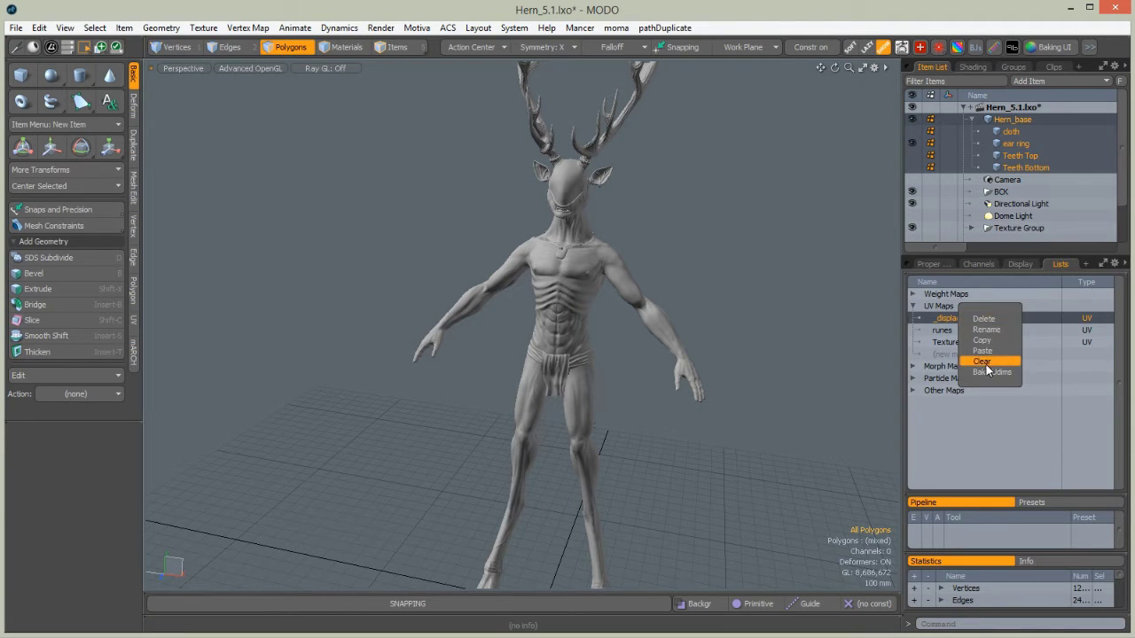
left_click(983, 318)
left_click(903, 310)
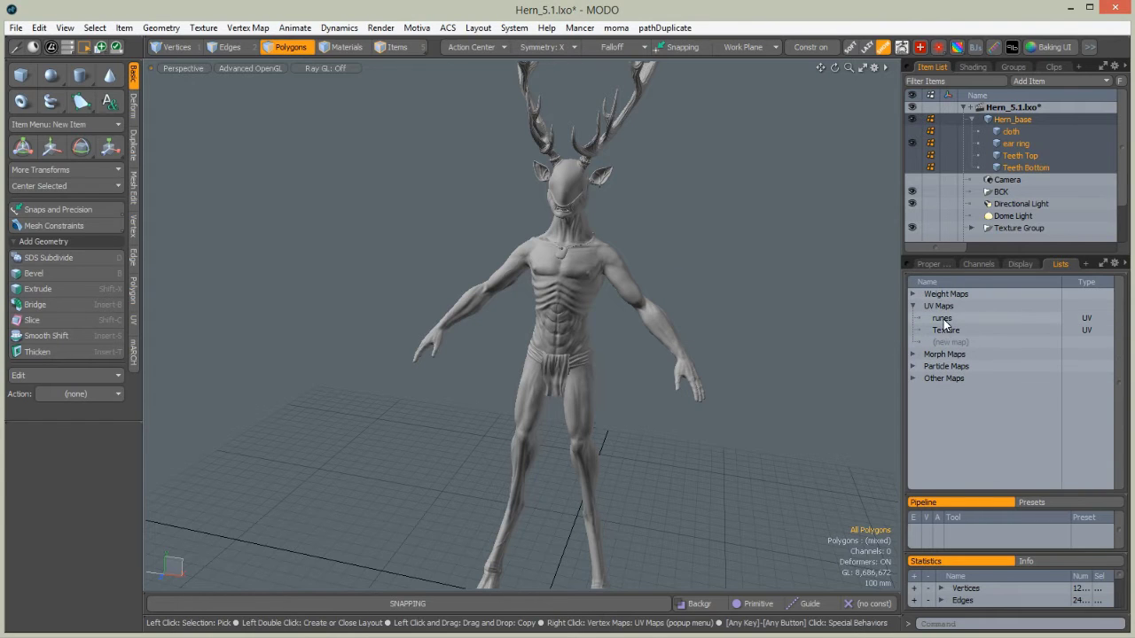
left_click(945, 330)
left_click(943, 319)
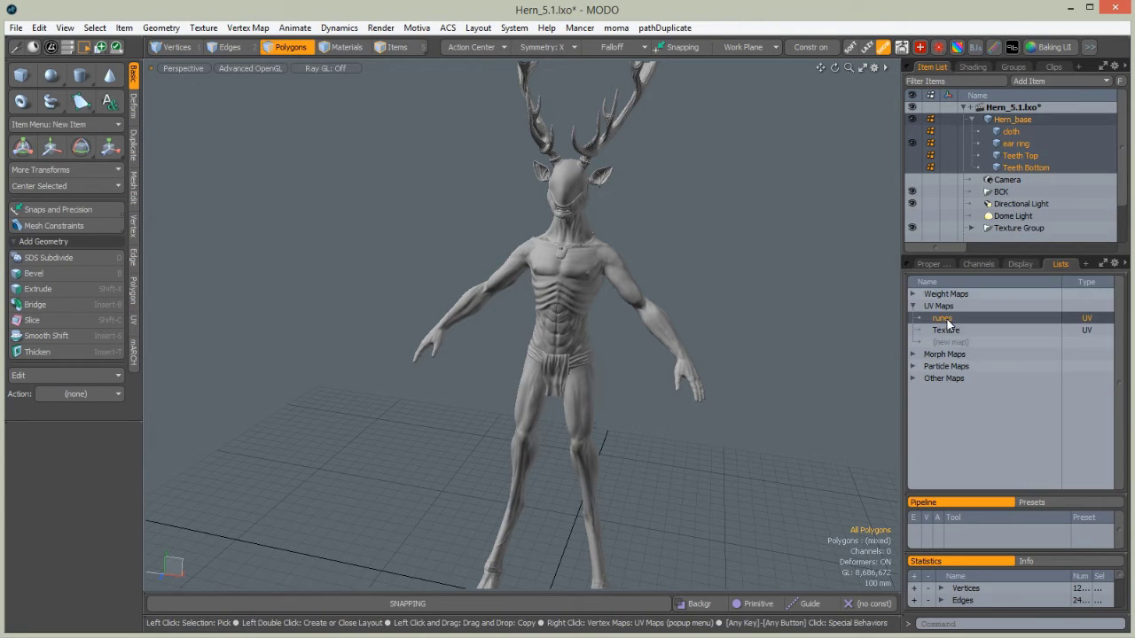
right_click(941, 321)
left_click(936, 319)
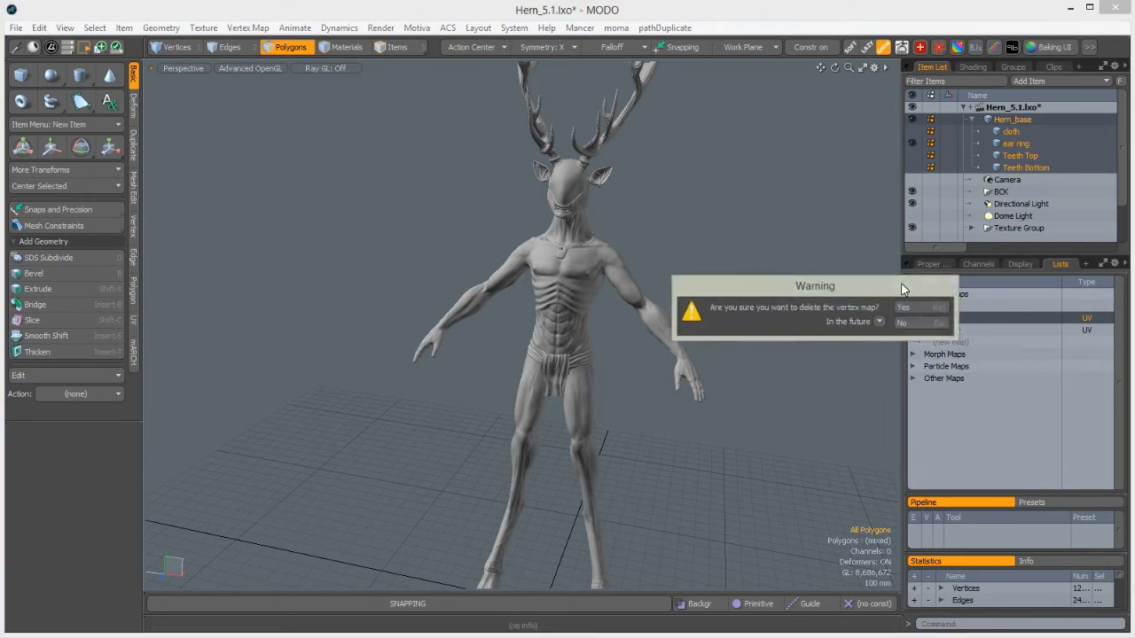
left_click(922, 309)
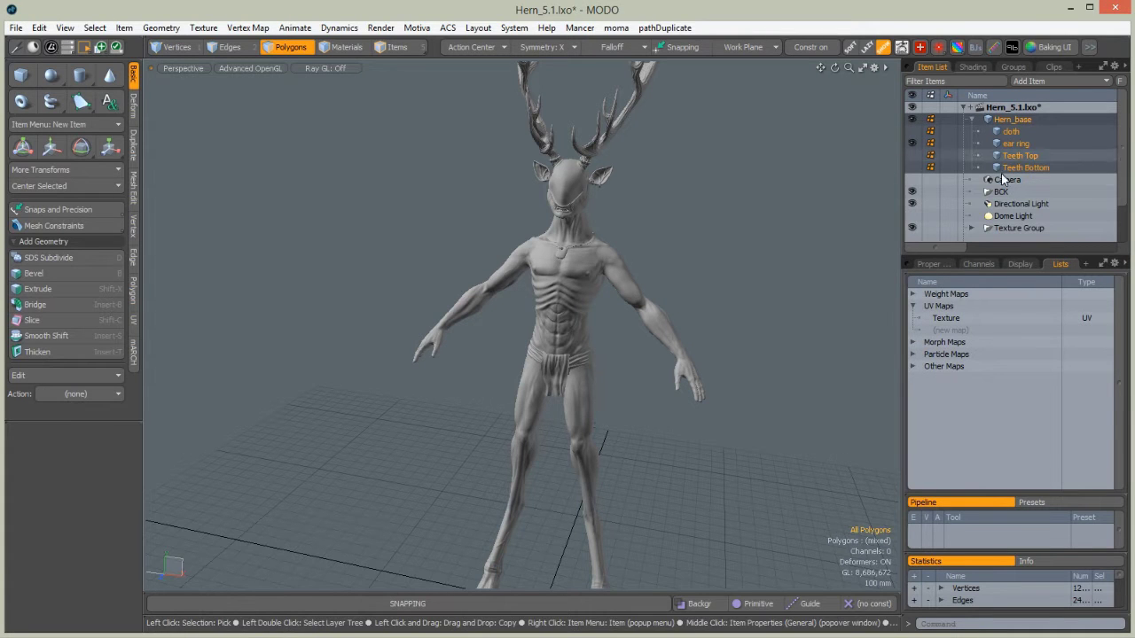
Unparent the cloth, ear ring and teeth meshes from Hern_base, and make Hern_base the active mesh
key("alt")
left_click_drag(676, 328, 586, 330, "alt")
left_click_drag(585, 330, 616, 269, "ctrl+alt")
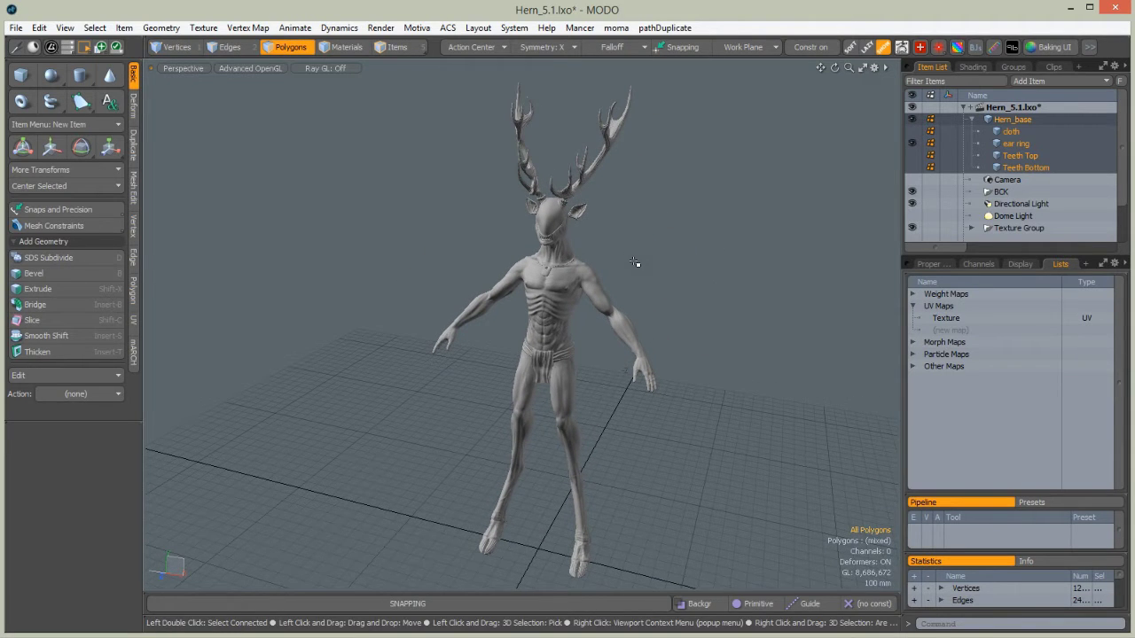
left_click(1005, 133)
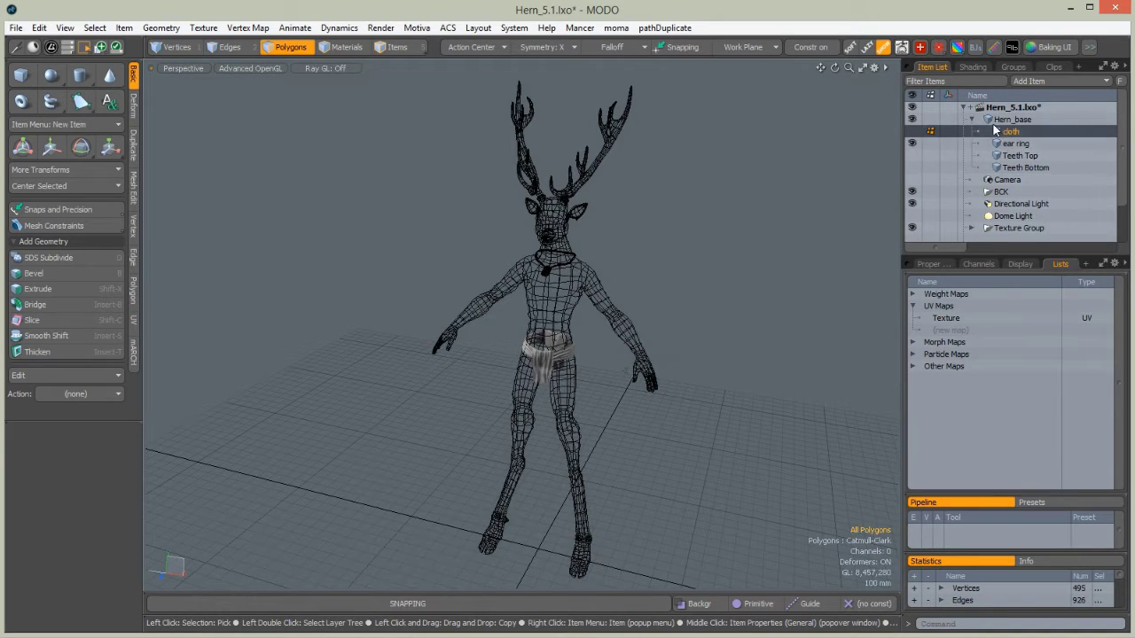
left_click_drag(1004, 127, 1003, 115)
left_click(992, 170)
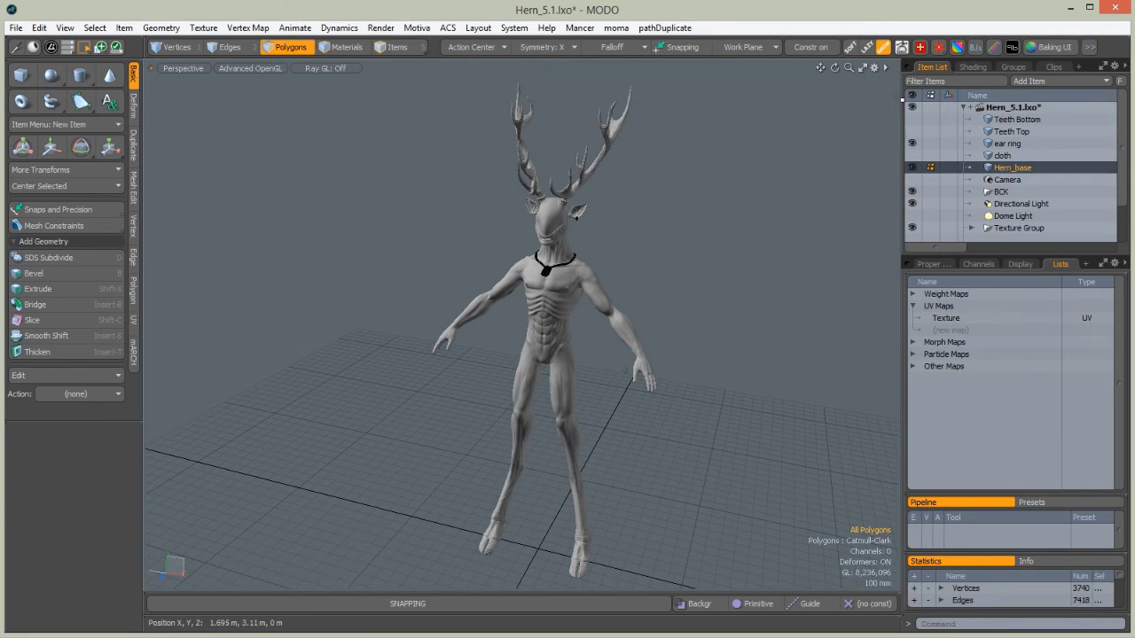
Save the scene, and save a separate copy of it as Hern_5.1 freezed.lxo
left_click_drag(555, 399, 452, 355, "alt")
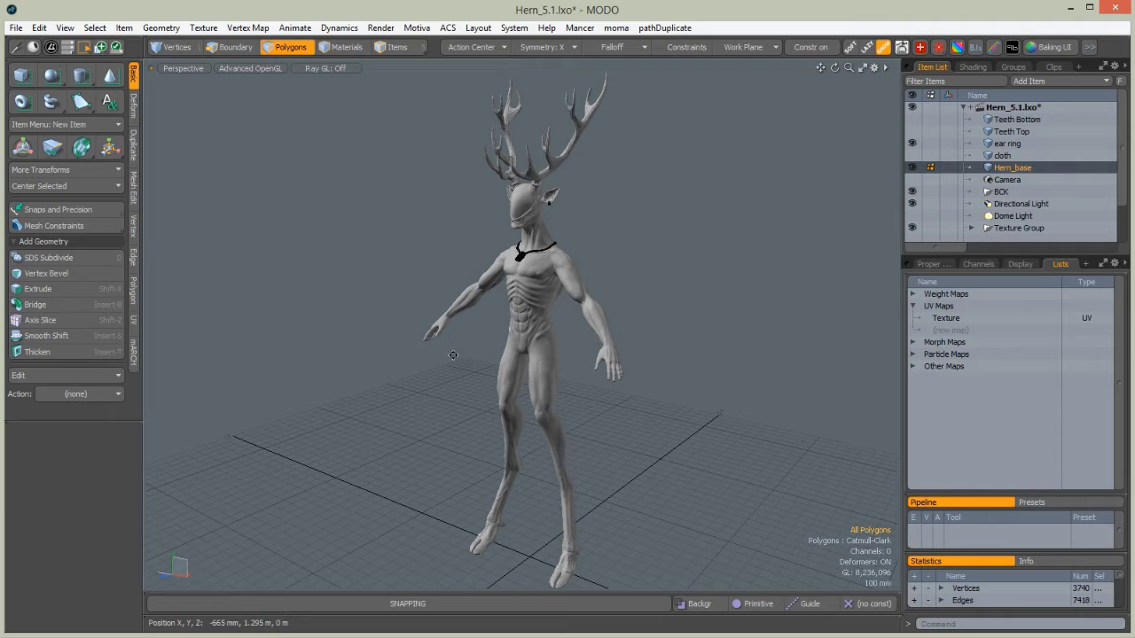
key("ctrl+s")
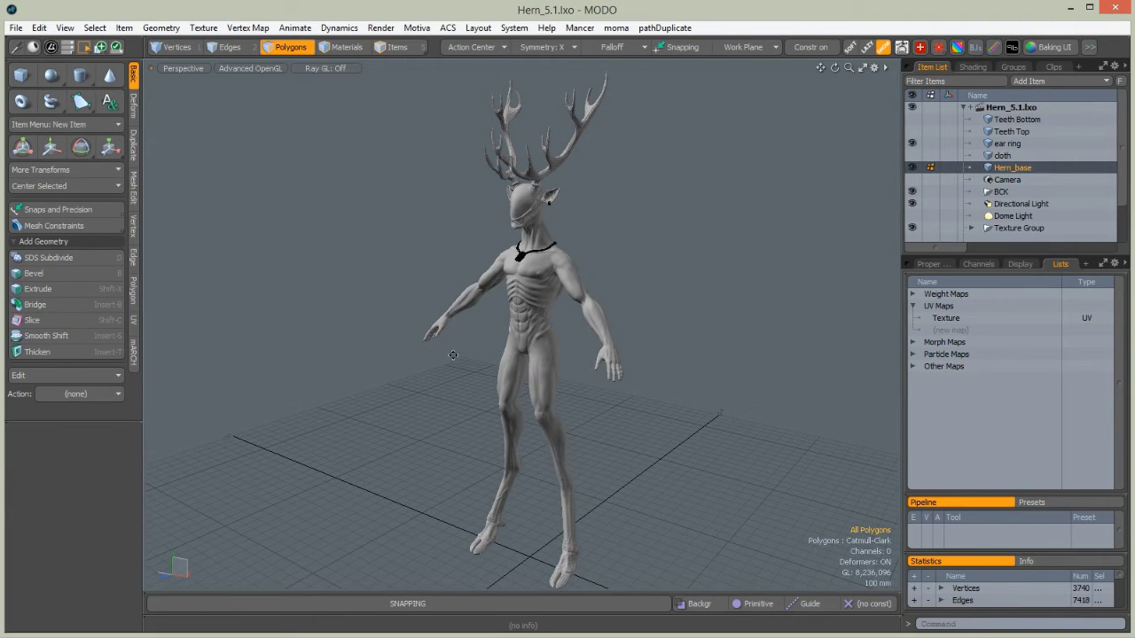
key("ctrl+shift+s")
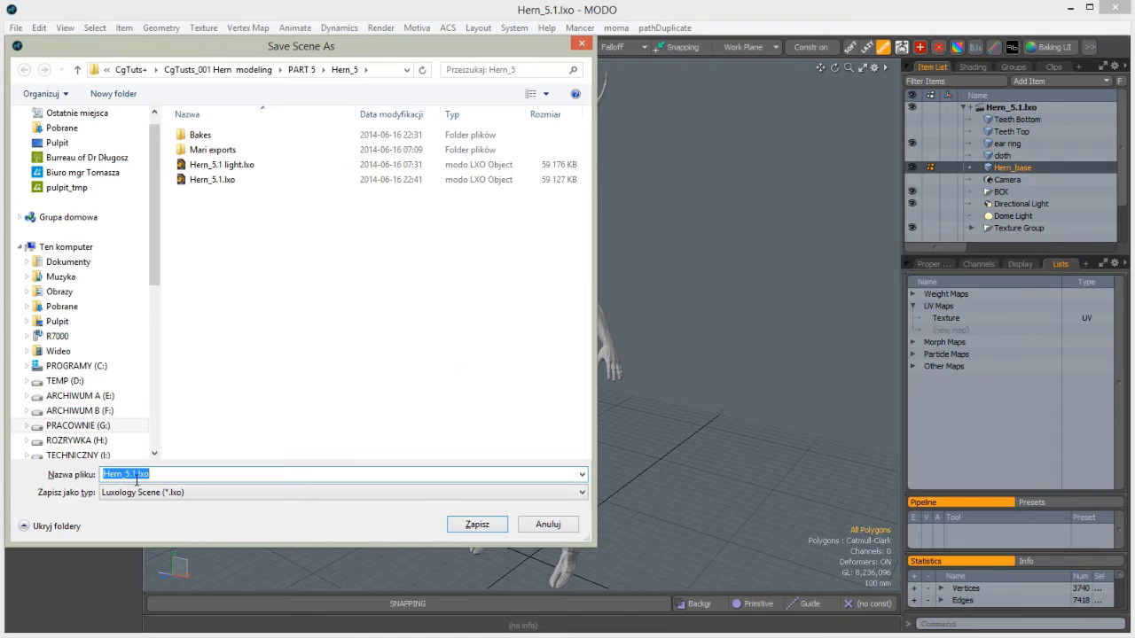
left_click(136, 474)
type("freezed")
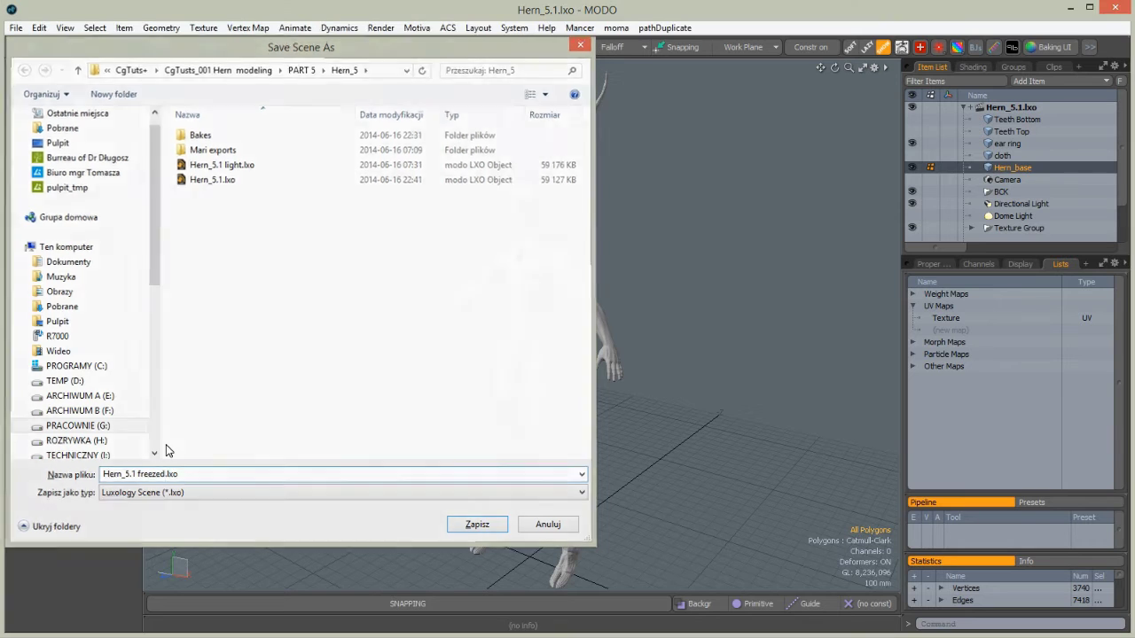
key("Return")
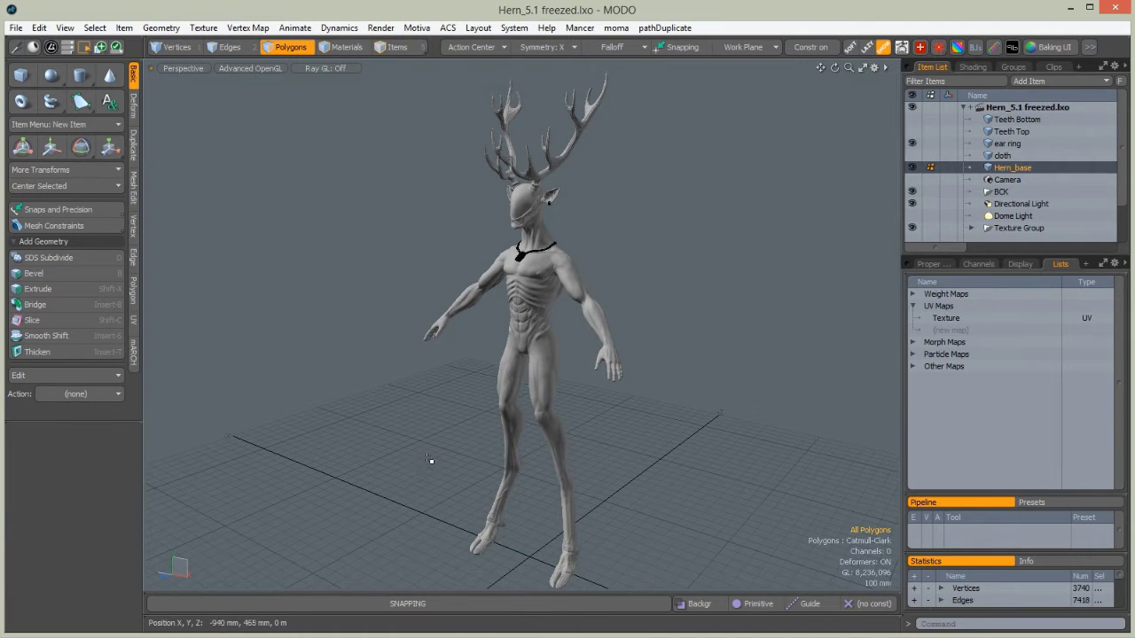
Delete the Teeth Bottom and Teeth Top meshes and make Hern_base the active mesh
left_click(1015, 119)
left_click(1007, 132, "ctrl")
key("Delete")
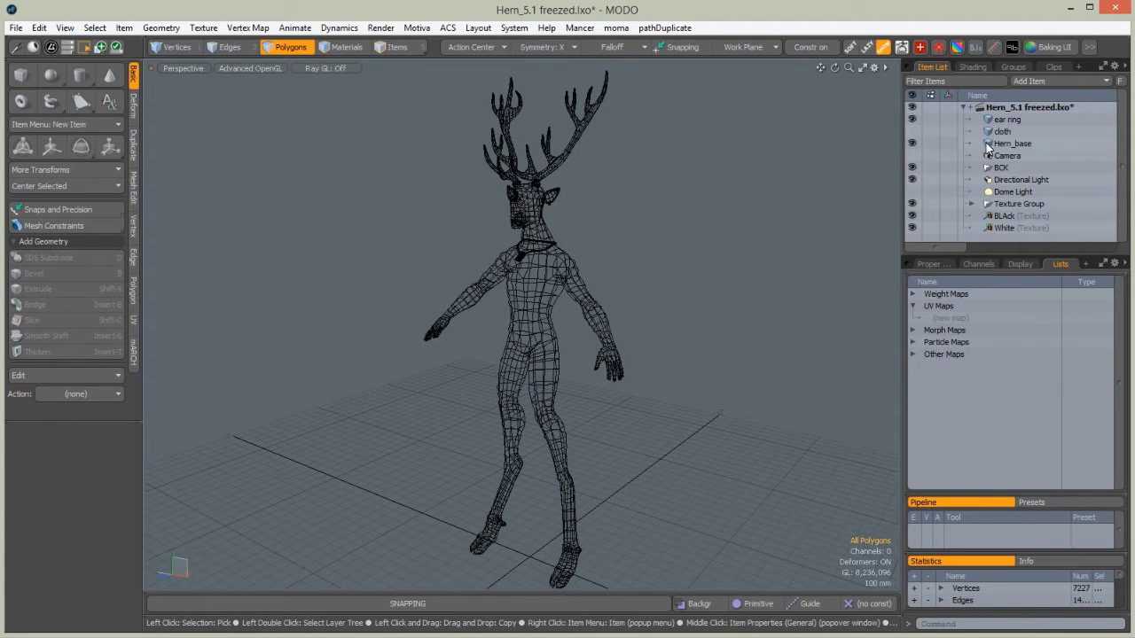
left_click(990, 144)
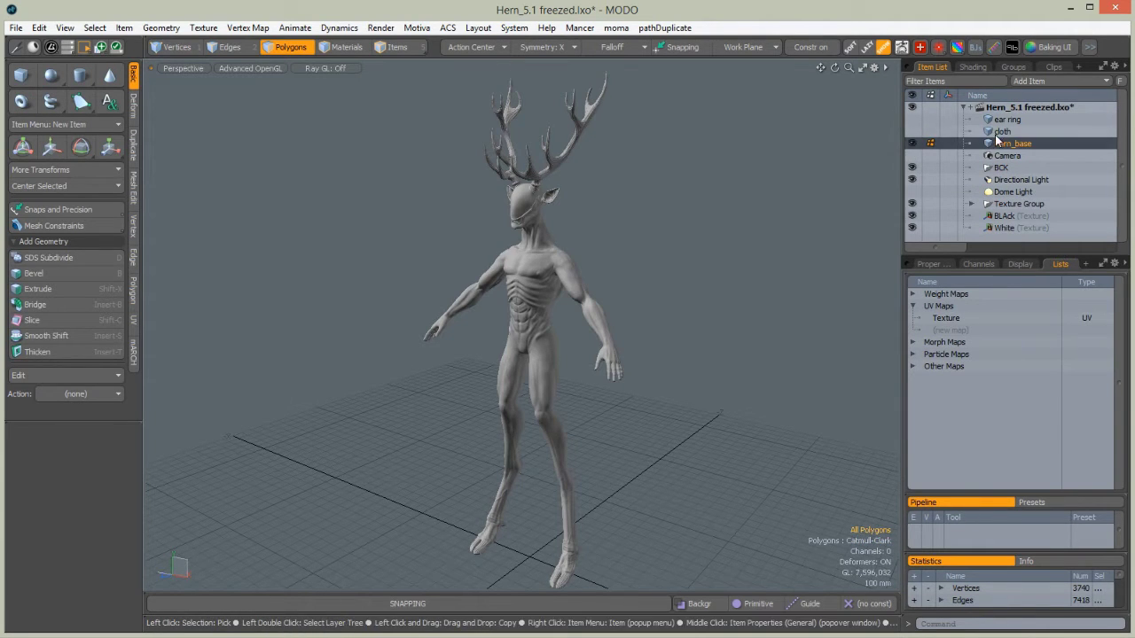
Rename the Hern_base mesh to Hern_freezed
left_click(1023, 147)
left_click_drag(1008, 144, 1034, 131)
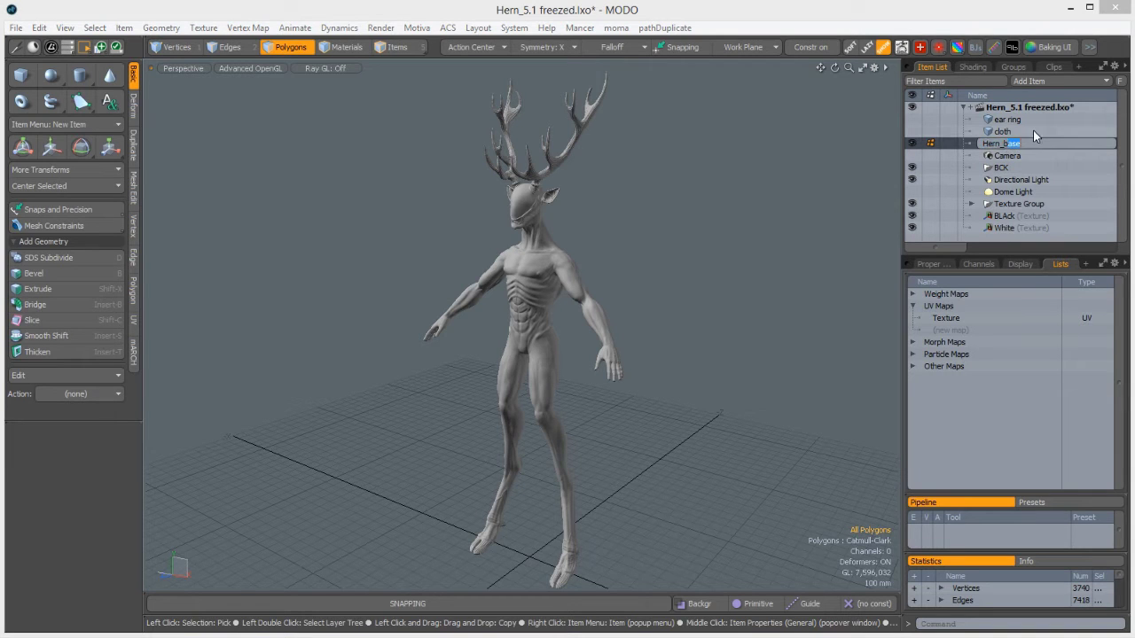
type("freezed")
key("Return")
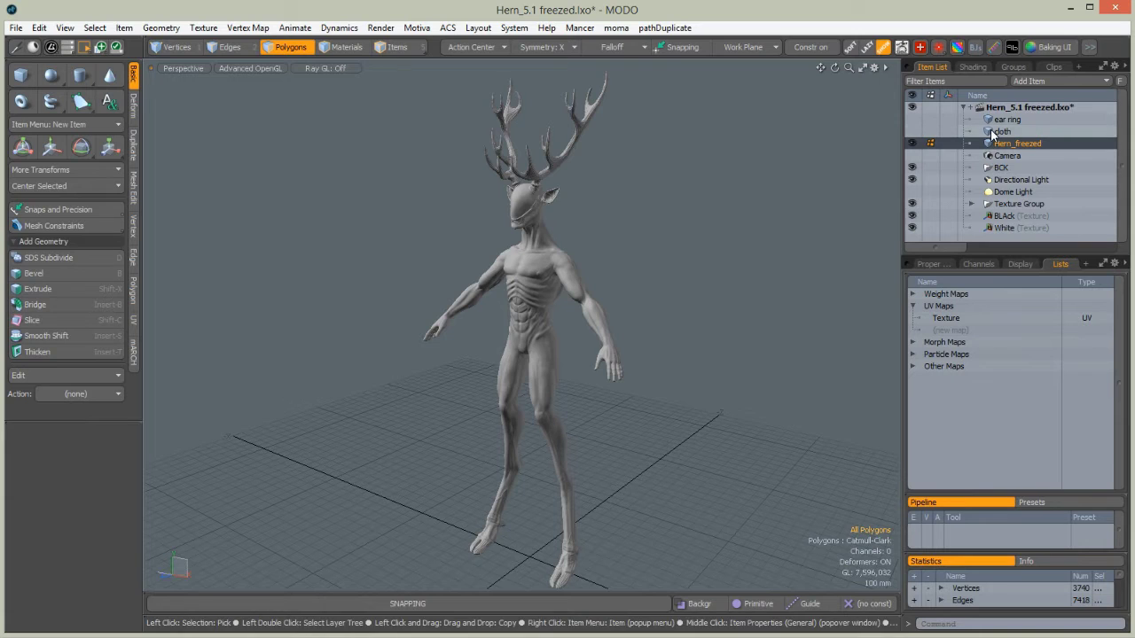
Rename the cloth mesh to cloth_freezed
left_click(990, 131)
double_click(1003, 131)
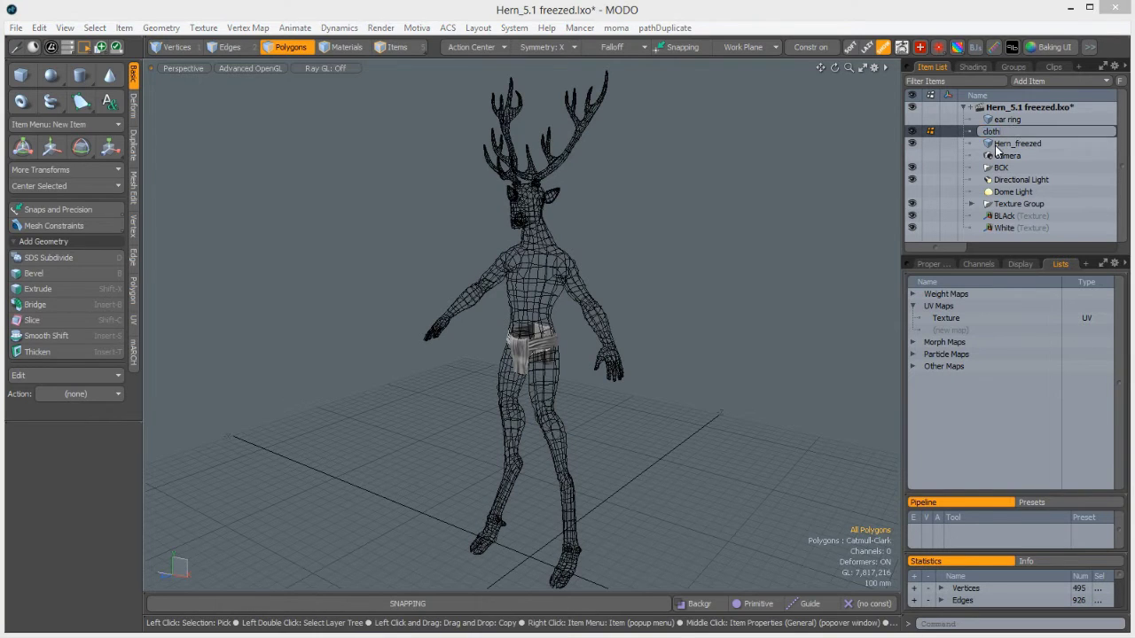
type("_")
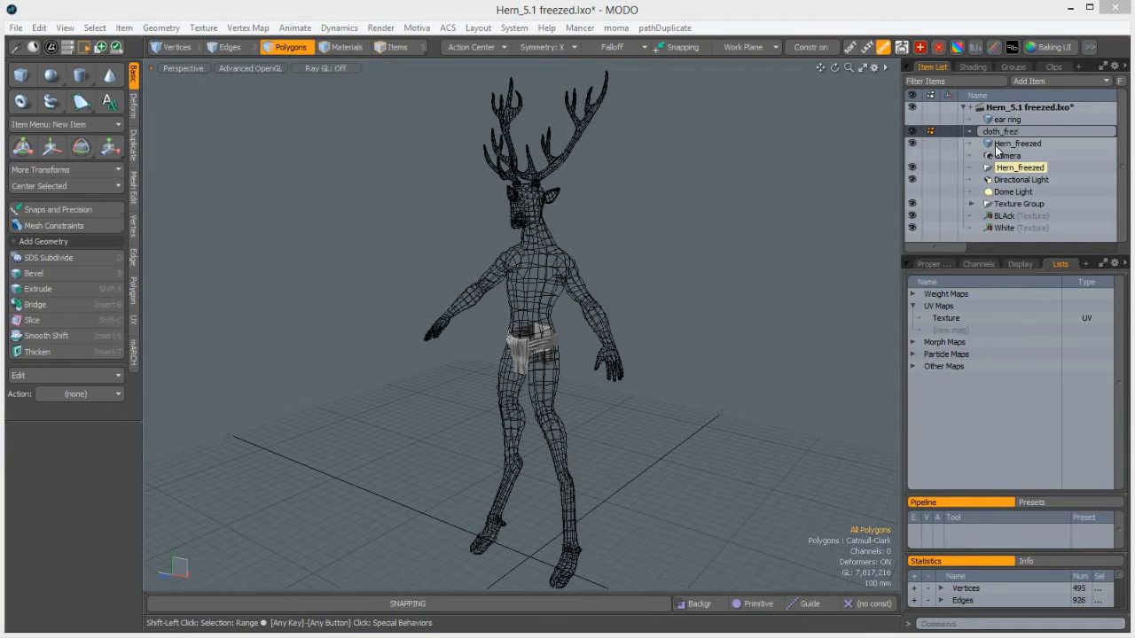
type("freezed")
key("Return")
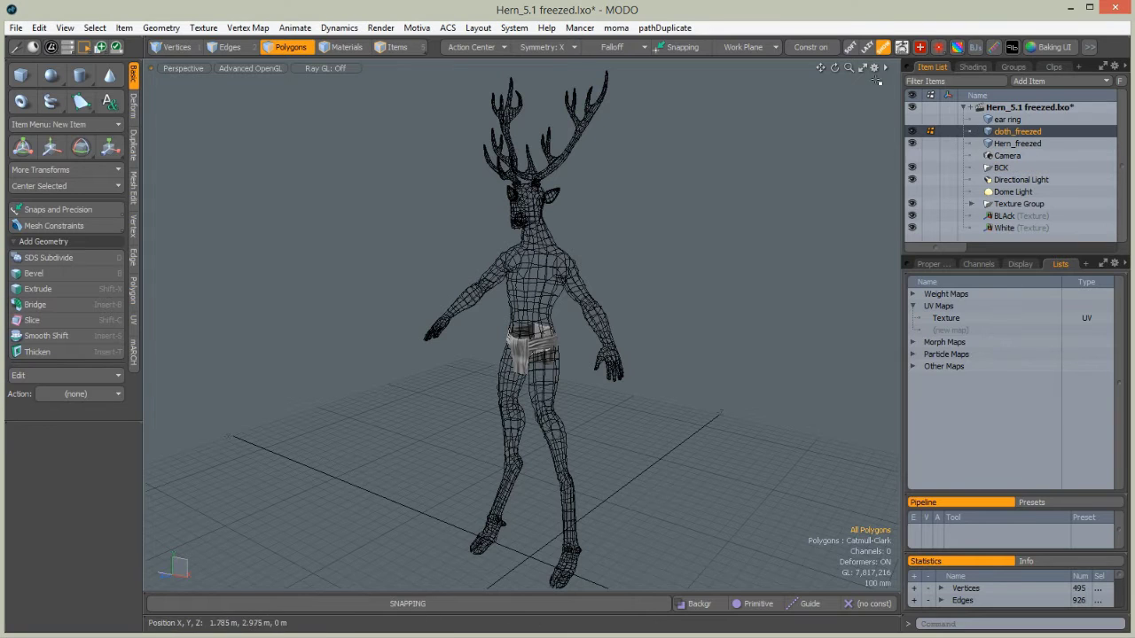
Rename the ear ring mesh to ear ring_freezed, correcting any misspelling in the suffix
double_click(1009, 120)
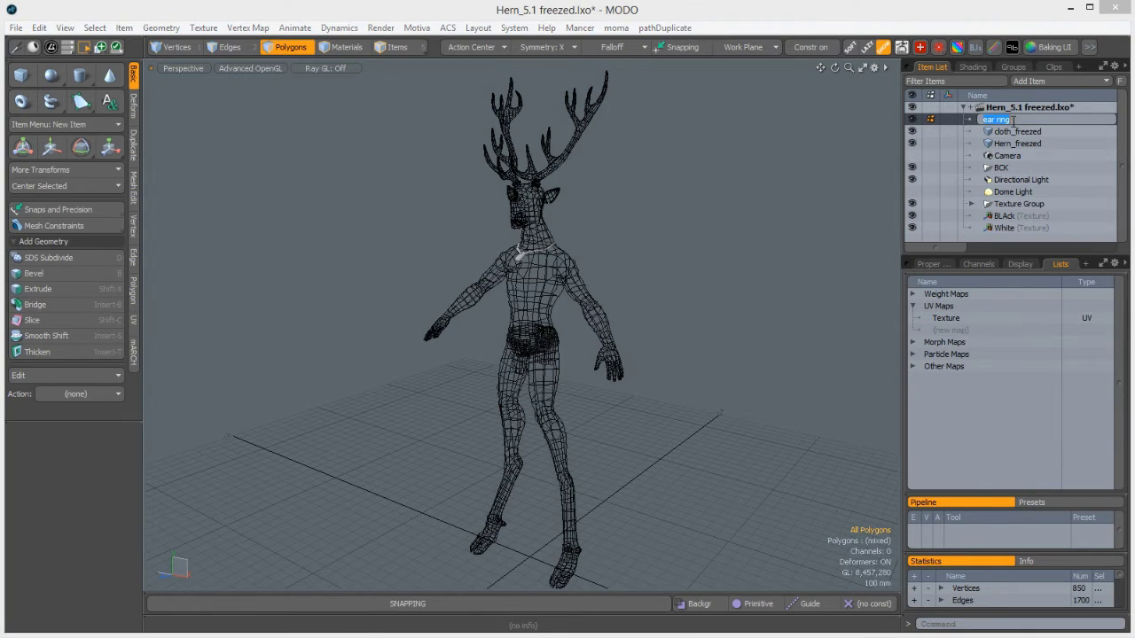
type("_frfeezed")
key("Return")
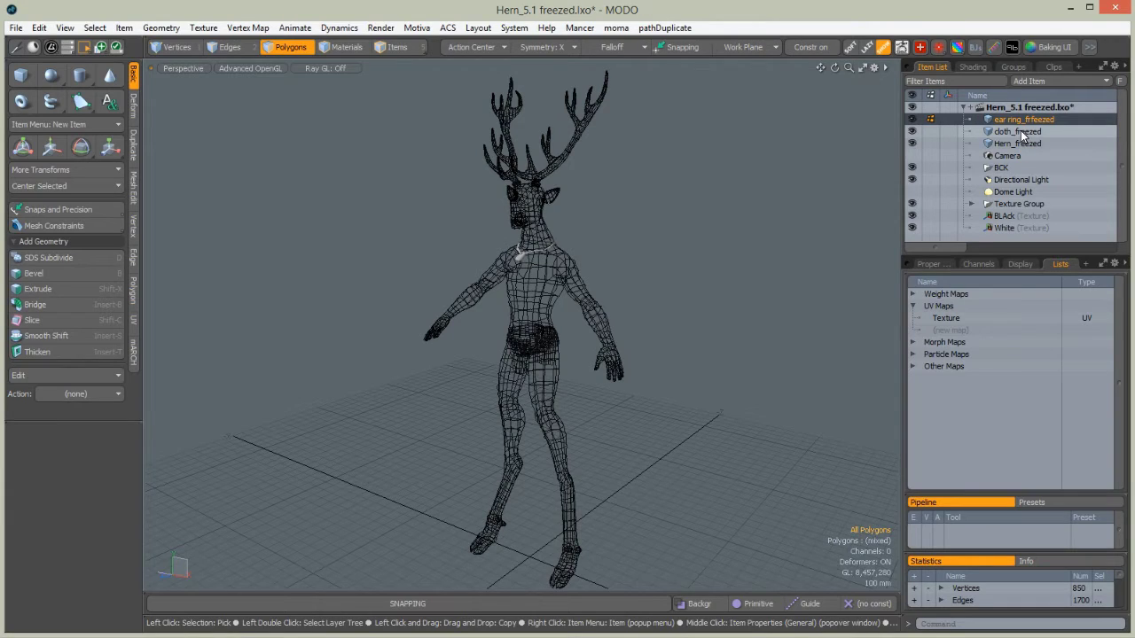
left_click_drag(771, 152, 640, 276, "ctrl+alt")
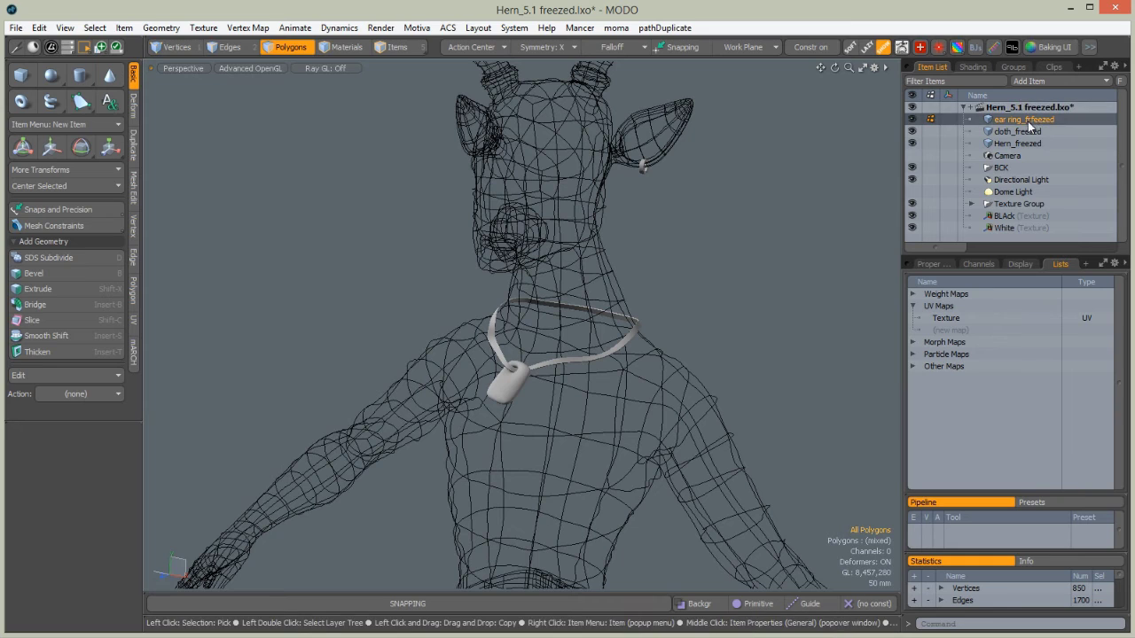
double_click(1027, 122)
left_click_drag(1013, 122, 1049, 122)
type("f")
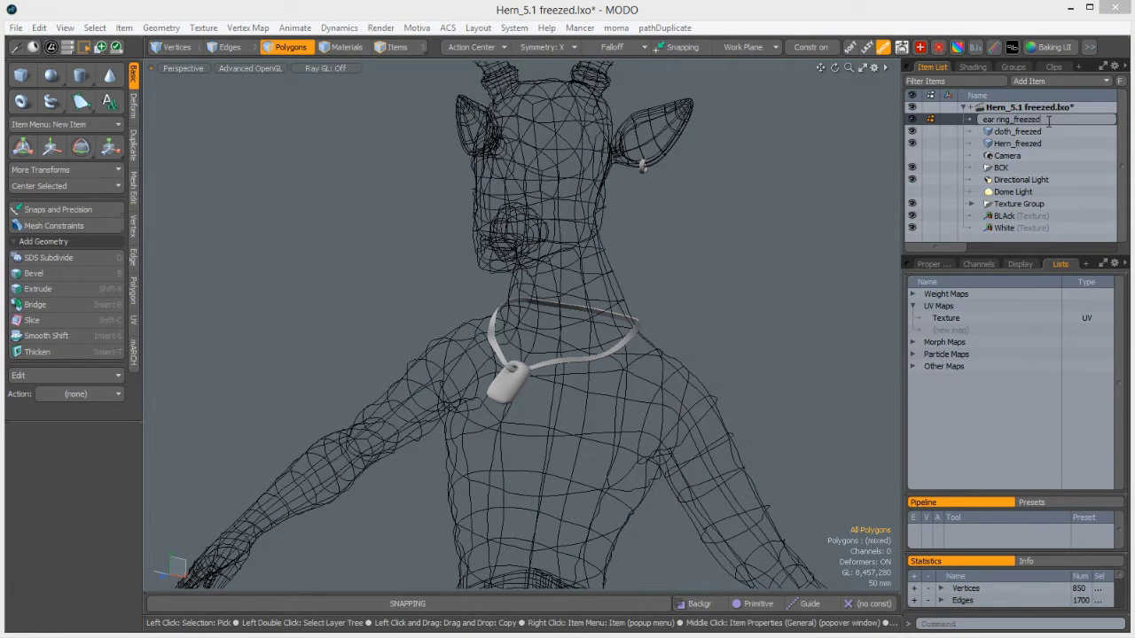
key("Return")
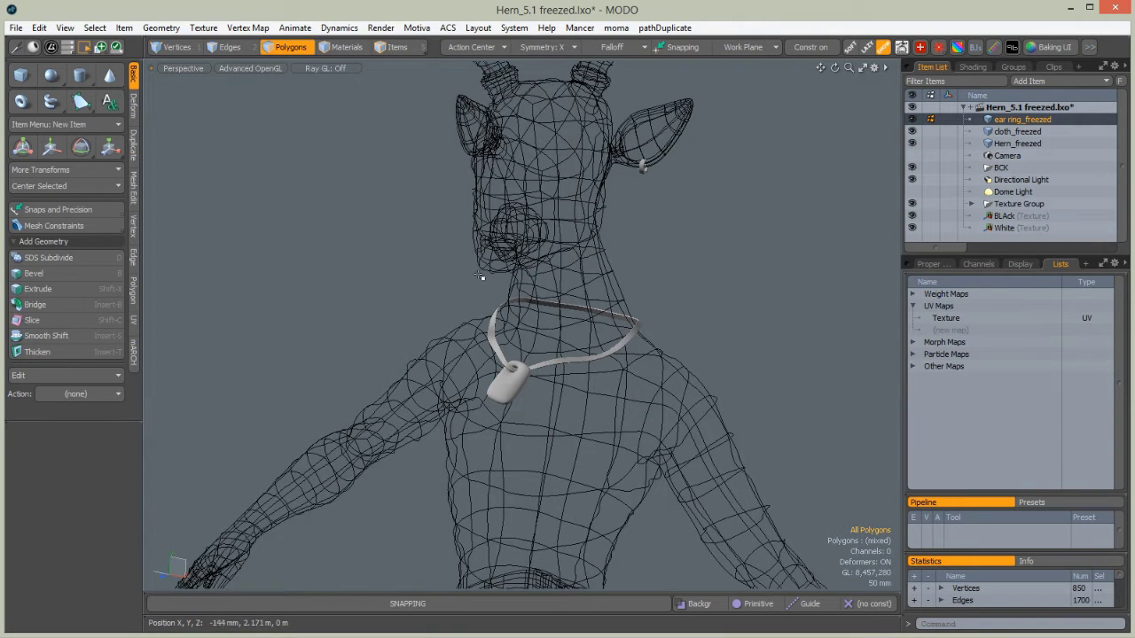
Freeze the geometry of the ear ring_freezed mesh
left_click(162, 27)
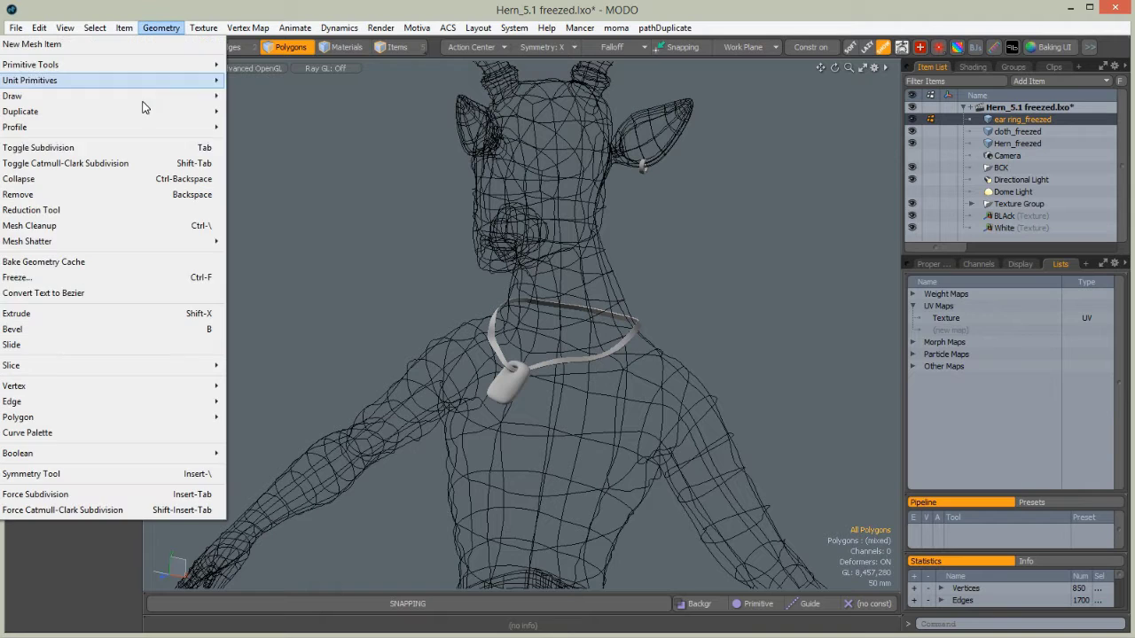
Freeze the ear ring_freezed mesh into polygons with displacement, deformation and tessellation included
left_click(29, 279)
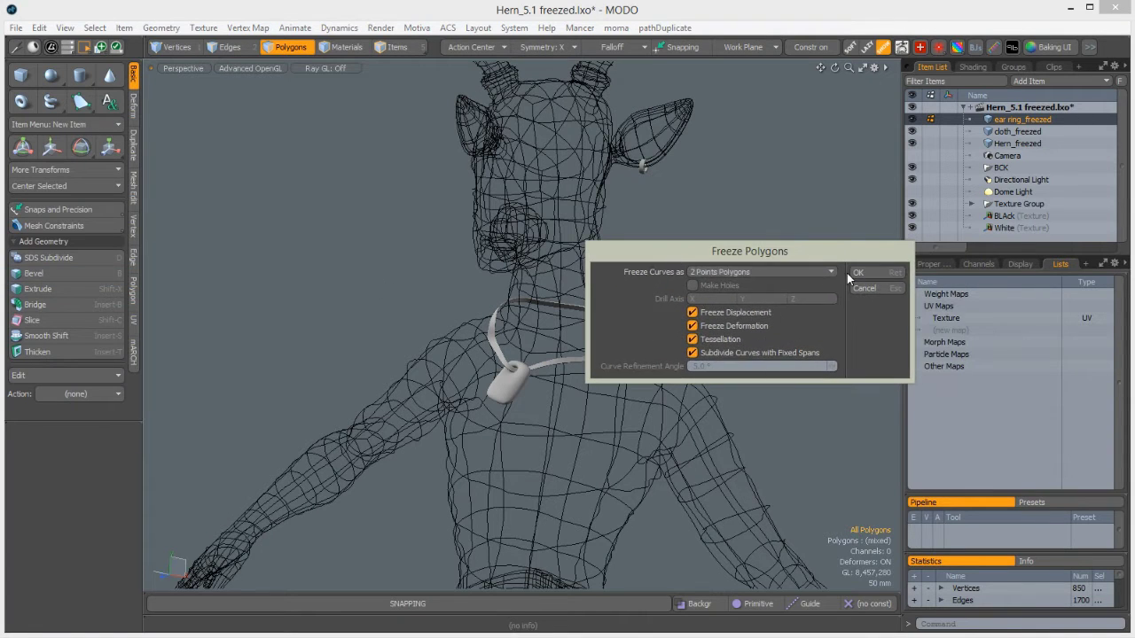
left_click(856, 265)
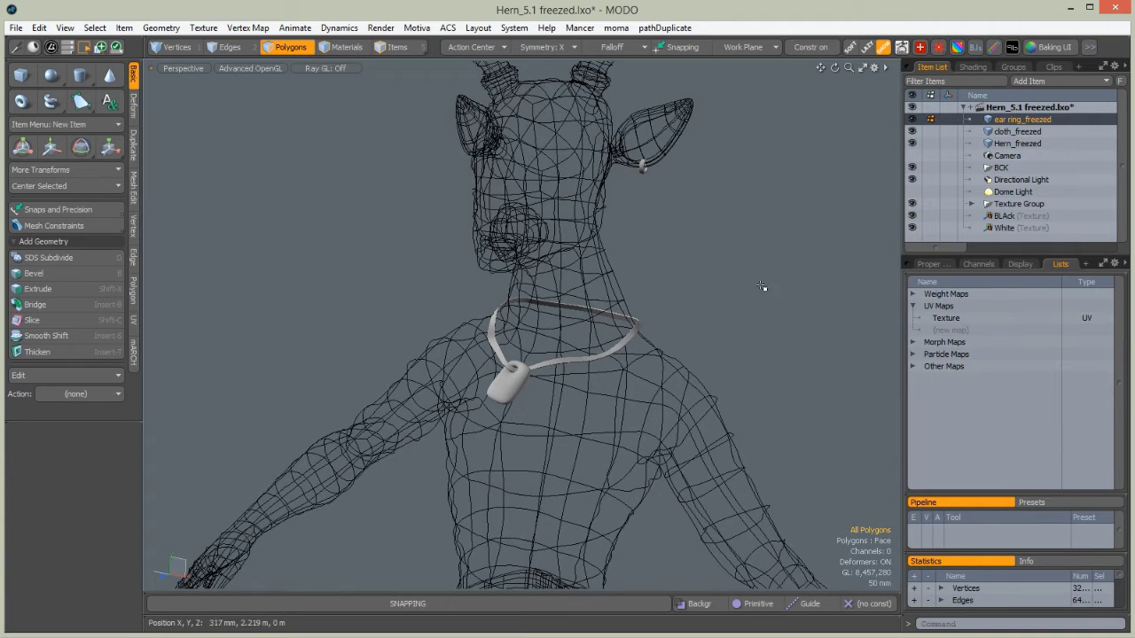
Examine the frozen earring and necklace mesh up close from several angles
left_click_drag(692, 234, 621, 257, "alt")
left_click_drag(594, 346, 653, 372, "ctrl+alt")
left_click_drag(654, 293, 427, 401, "alt+shift")
left_click_drag(428, 400, 818, 337, "ctrl+alt")
left_click_drag(655, 393, 634, 363, "alt")
left_click_drag(625, 289, 433, 443, "ctrl+alt")
left_click_drag(433, 443, 589, 270, "alt+shift")
left_click_drag(539, 327, 479, 346, "ctrl+alt")
left_click_drag(478, 346, 518, 300, "alt+shift")
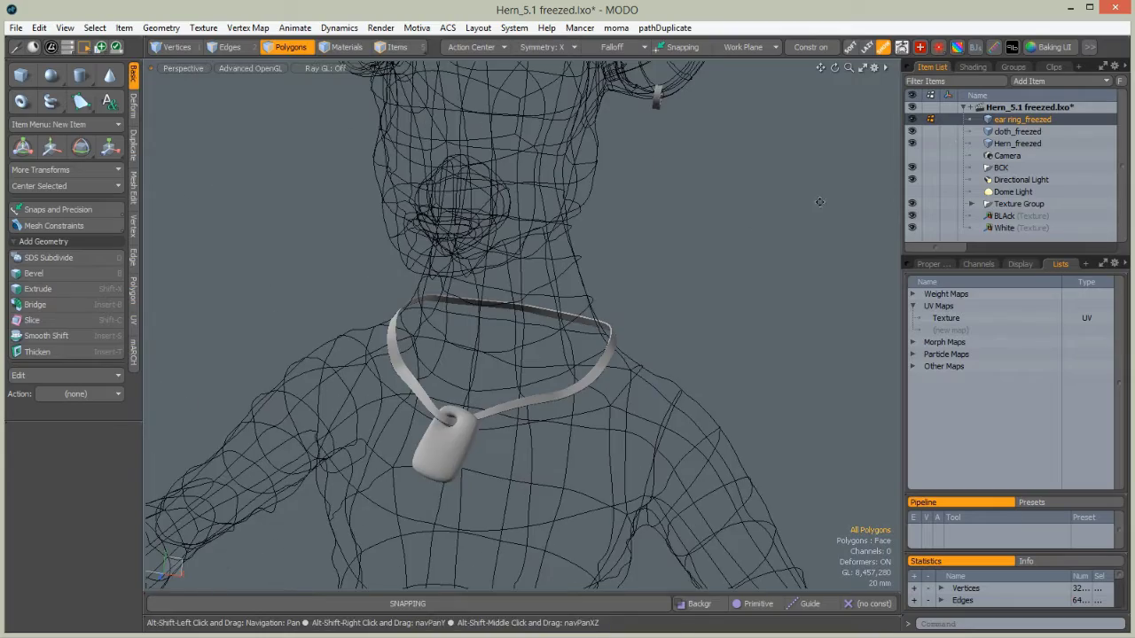
Make cloth_freezed the active mesh and show the wireframe over the loincloth
left_click(1003, 132)
left_click_drag(635, 316, 688, 71, "alt")
left_click_drag(628, 443, 565, 257, "alt+shift")
left_click_drag(535, 492, 599, 448, "ctrl+alt")
left_click_drag(567, 381, 484, 362, "alt")
left_click_drag(639, 447, 616, 318, "alt+shift")
left_click_drag(519, 346, 548, 355, "alt")
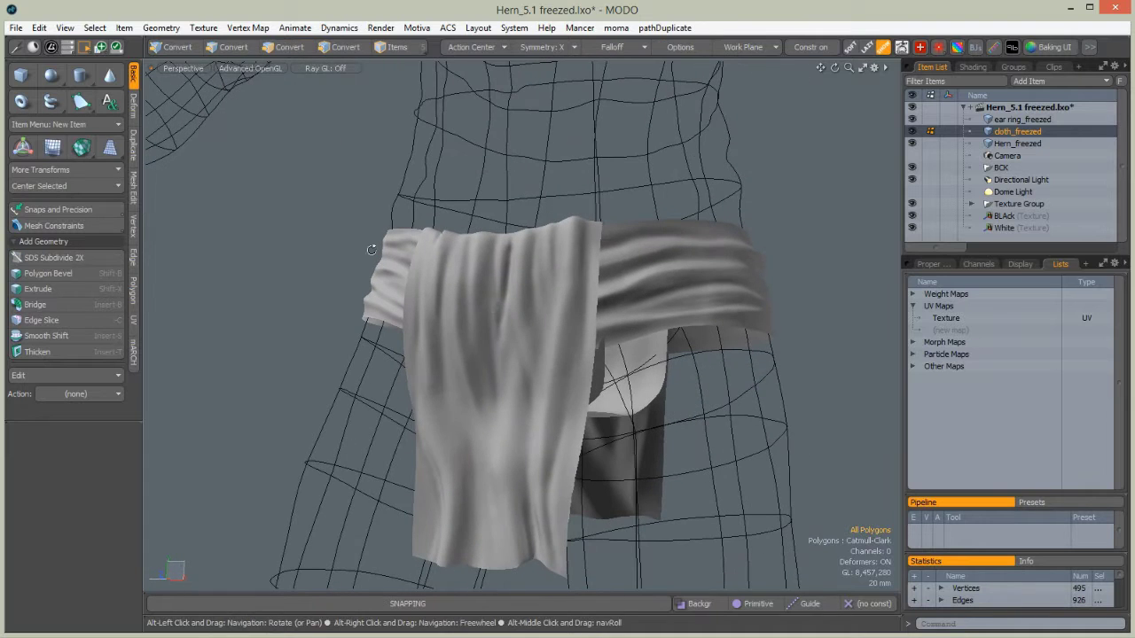
key("ctrl+Tab")
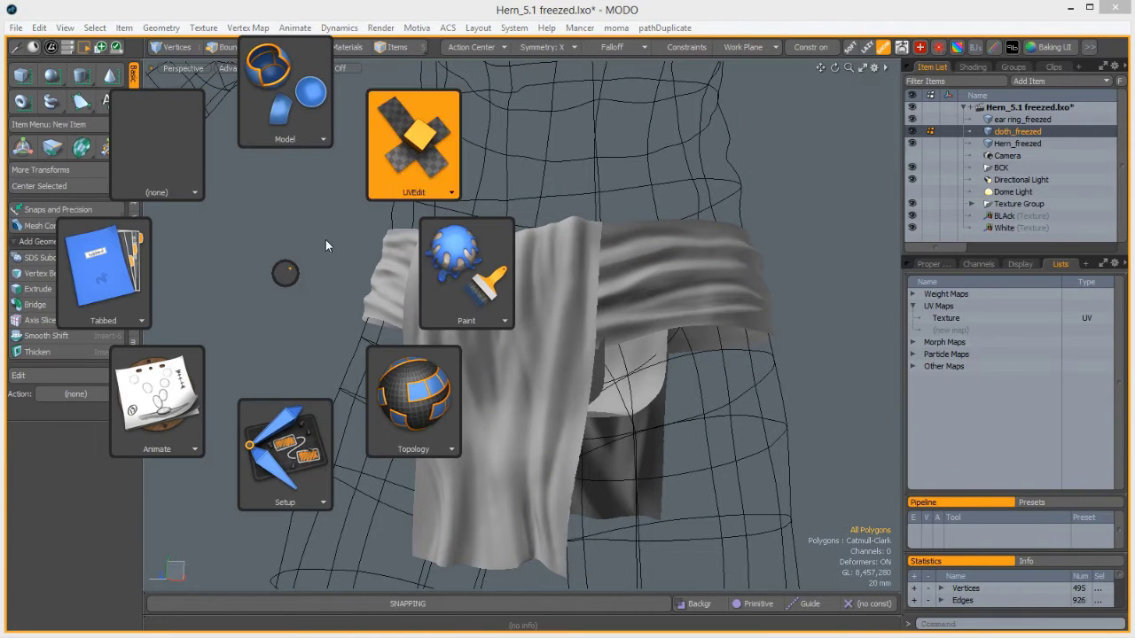
key("ctrl+3")
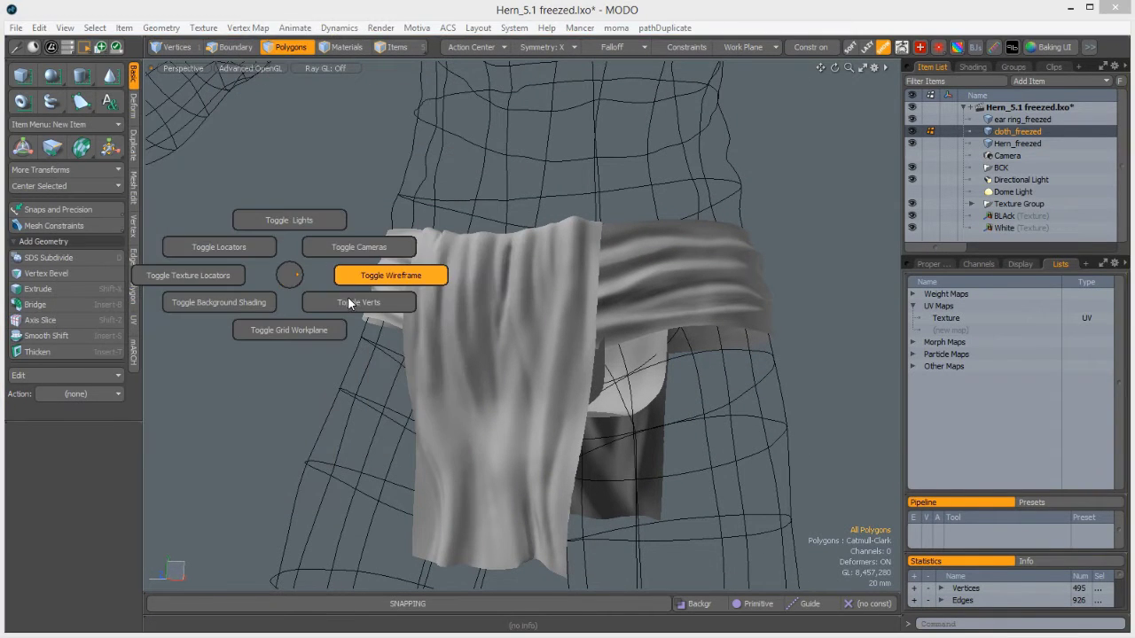
left_click(366, 284)
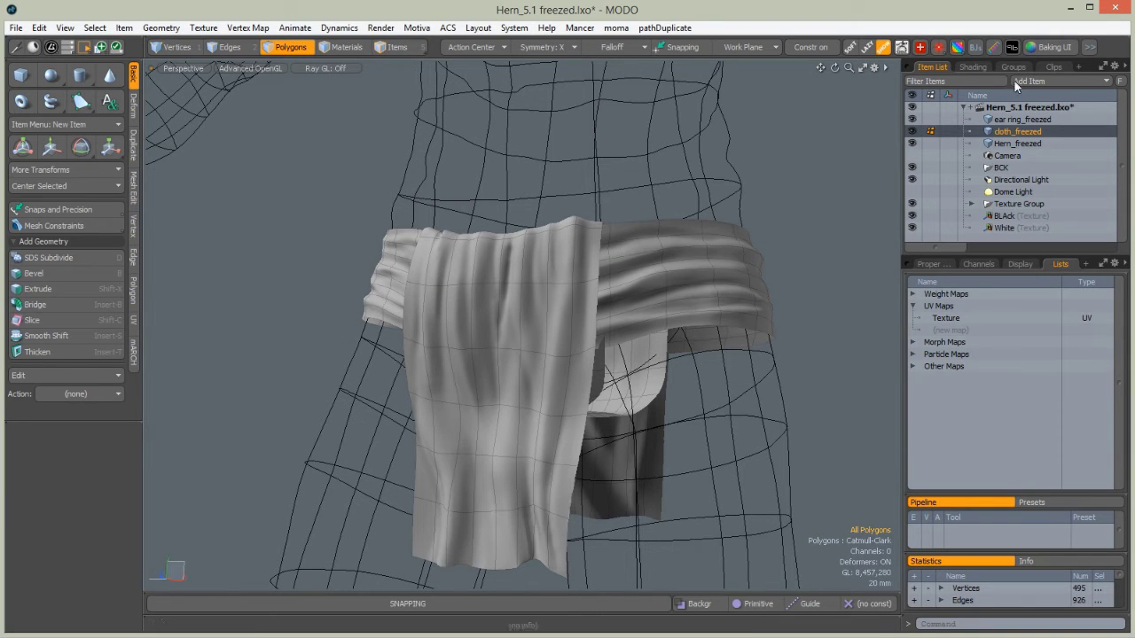
Freeze the cloth_freezed mesh into polygons with displacement, deformation and tessellation included
left_click(158, 28)
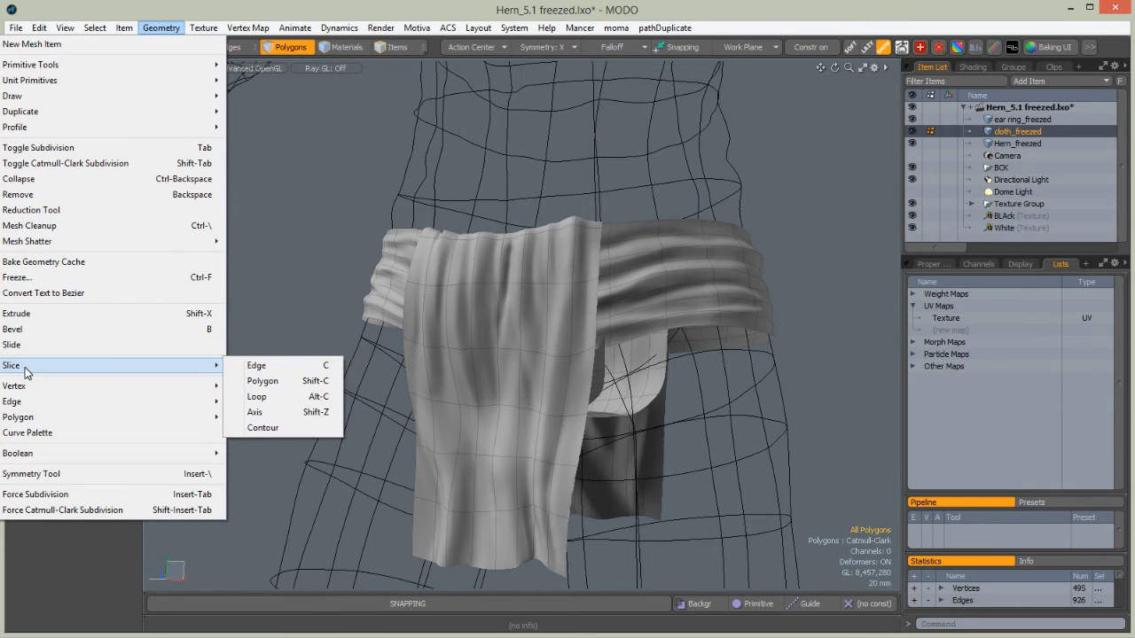
left_click(26, 277)
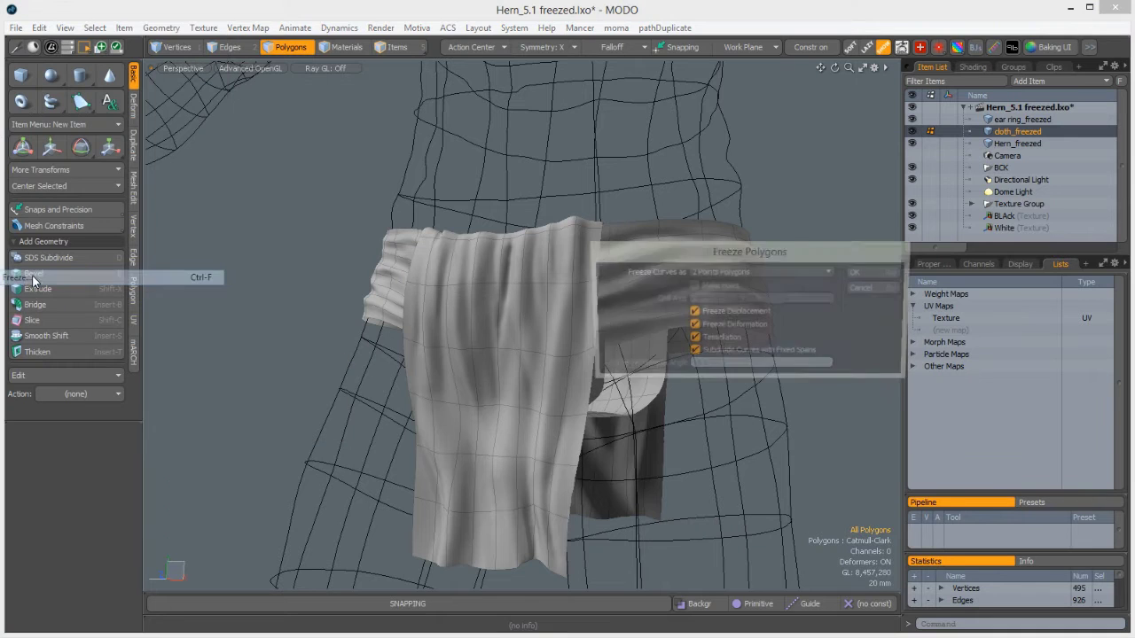
left_click(853, 272)
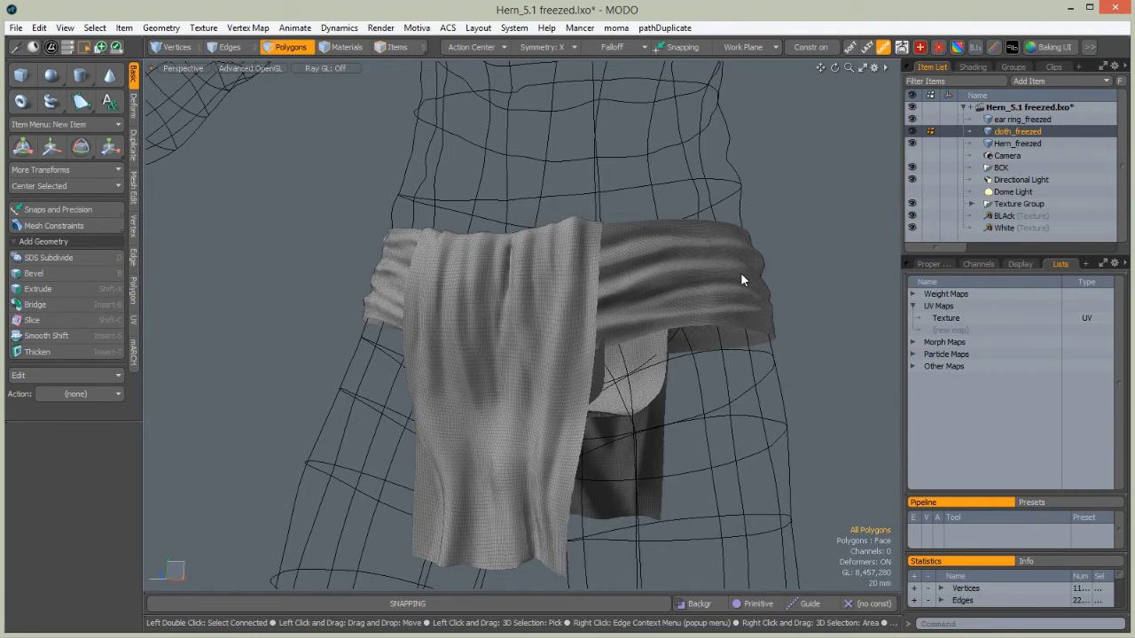
left_click_drag(547, 101, 499, 307, "alt")
left_click_drag(548, 348, 469, 332, "alt")
Make the Hern_freezed body the active mesh and freeze its Catmull-Clark surface into polygons
left_click(392, 47)
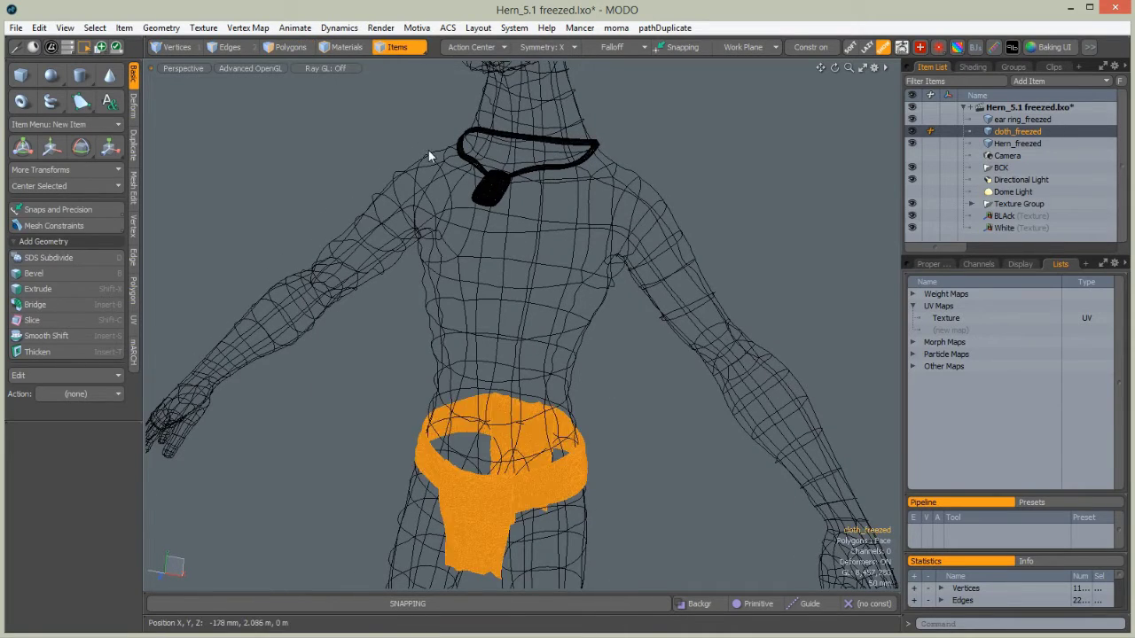
left_click(383, 266)
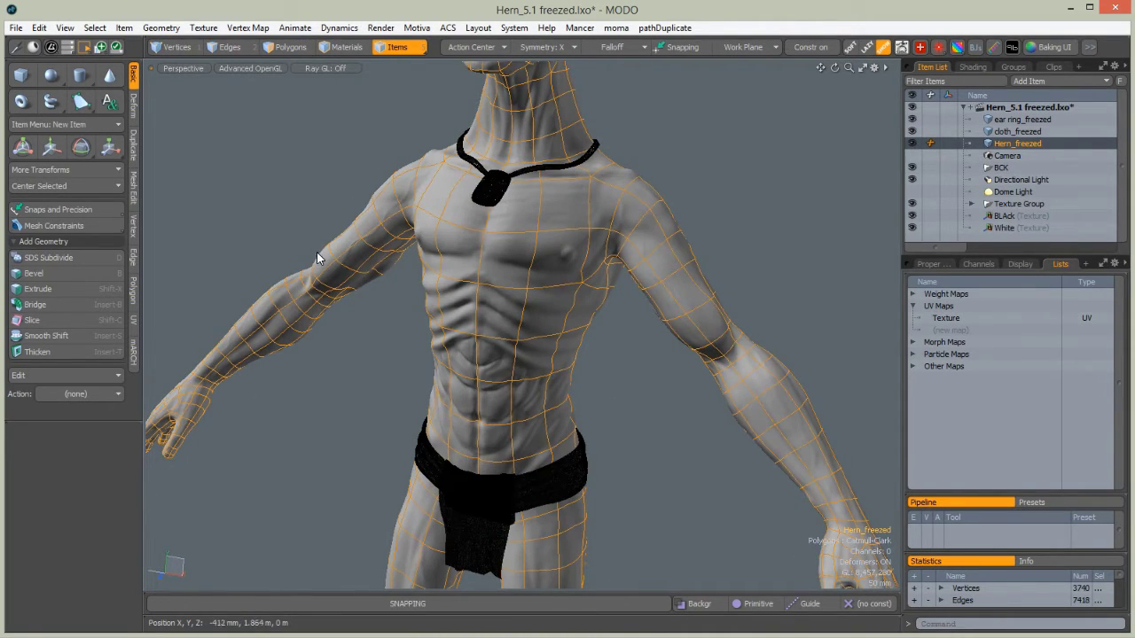
key("ctrl+3")
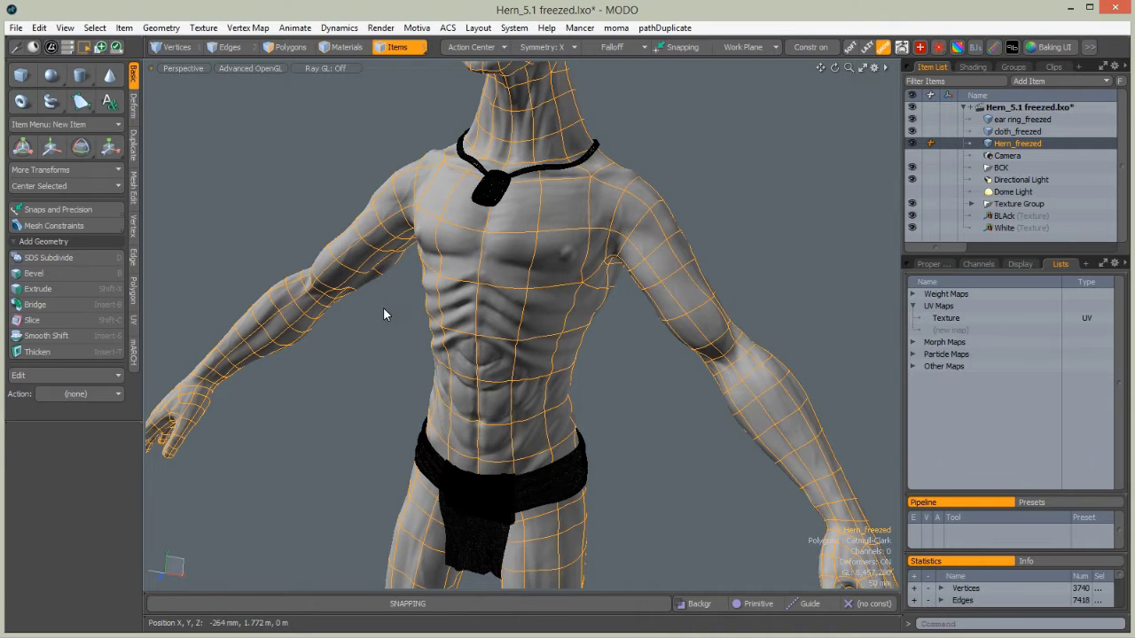
left_click(383, 306)
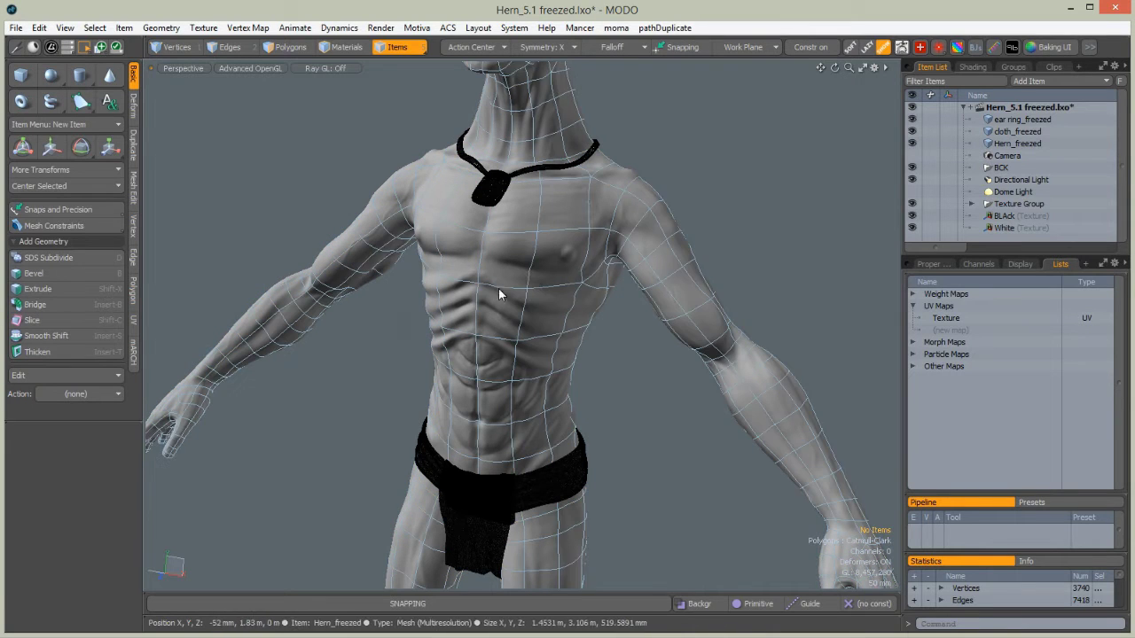
left_click(1015, 144)
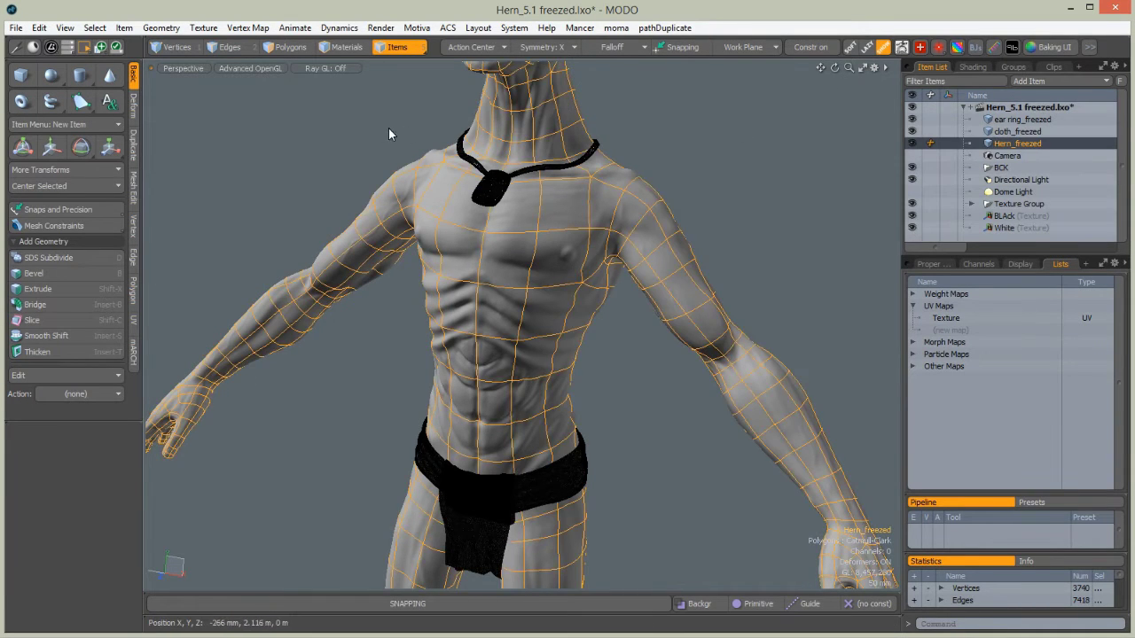
left_click(288, 47)
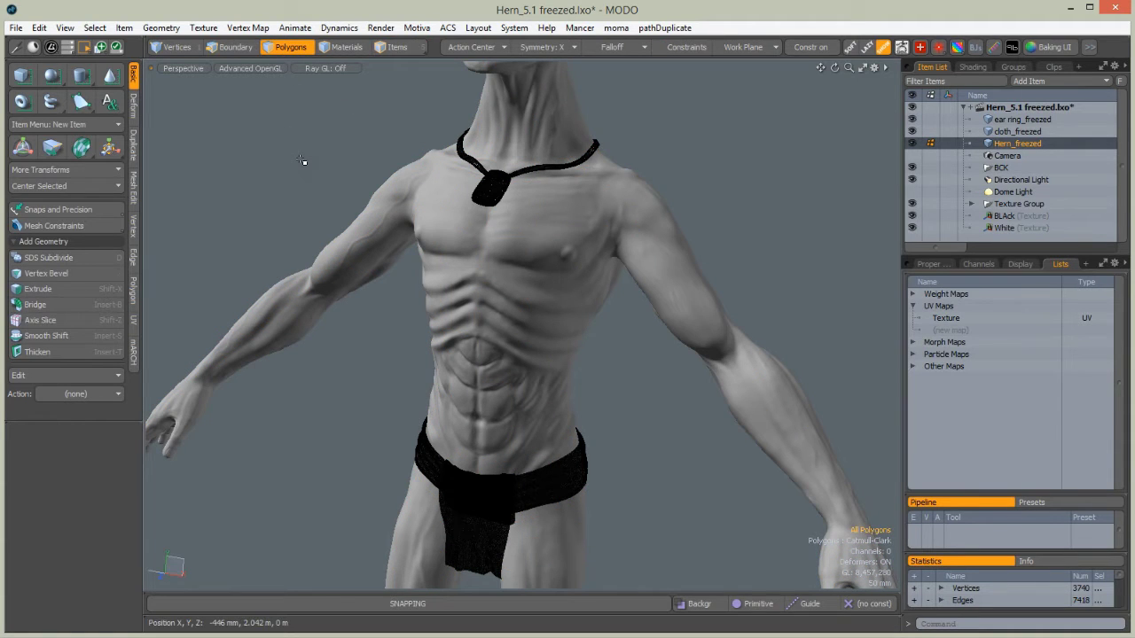
left_click(162, 30)
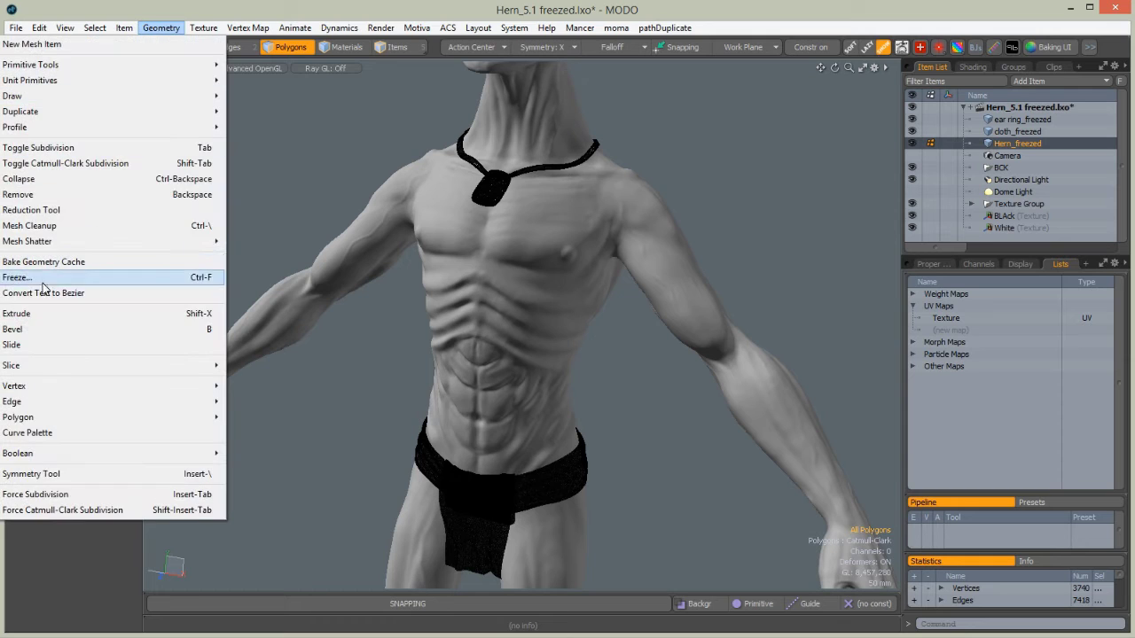
left_click(175, 277)
left_click(858, 272)
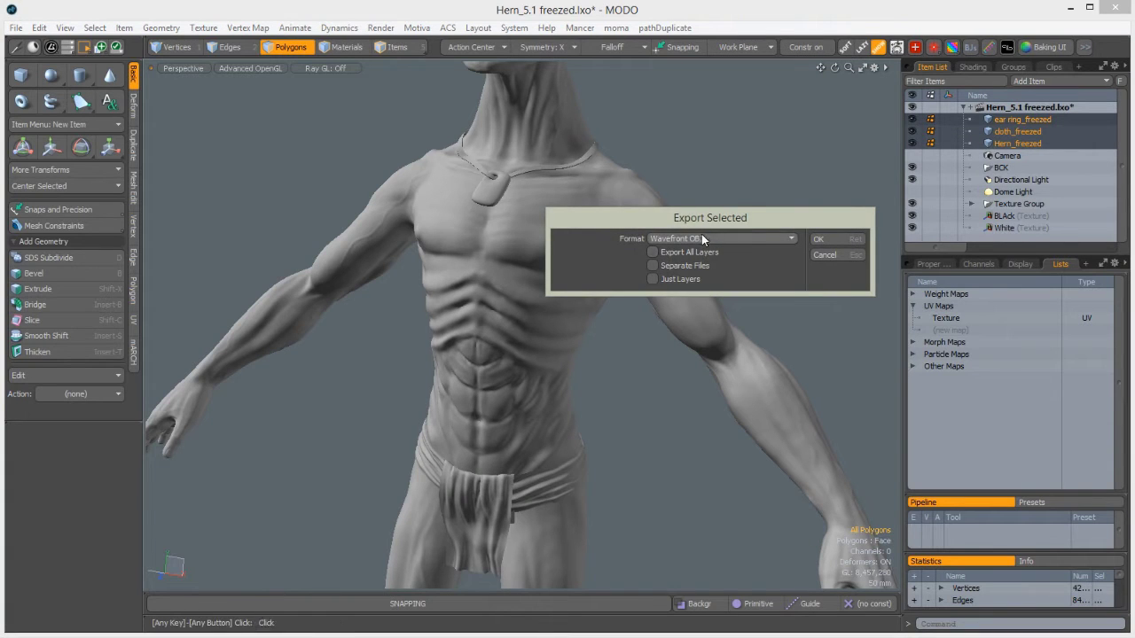
Set the export of the three selected meshes to Wavefront OBJ with Separate Files enabled
left_click(702, 234)
left_click(702, 231)
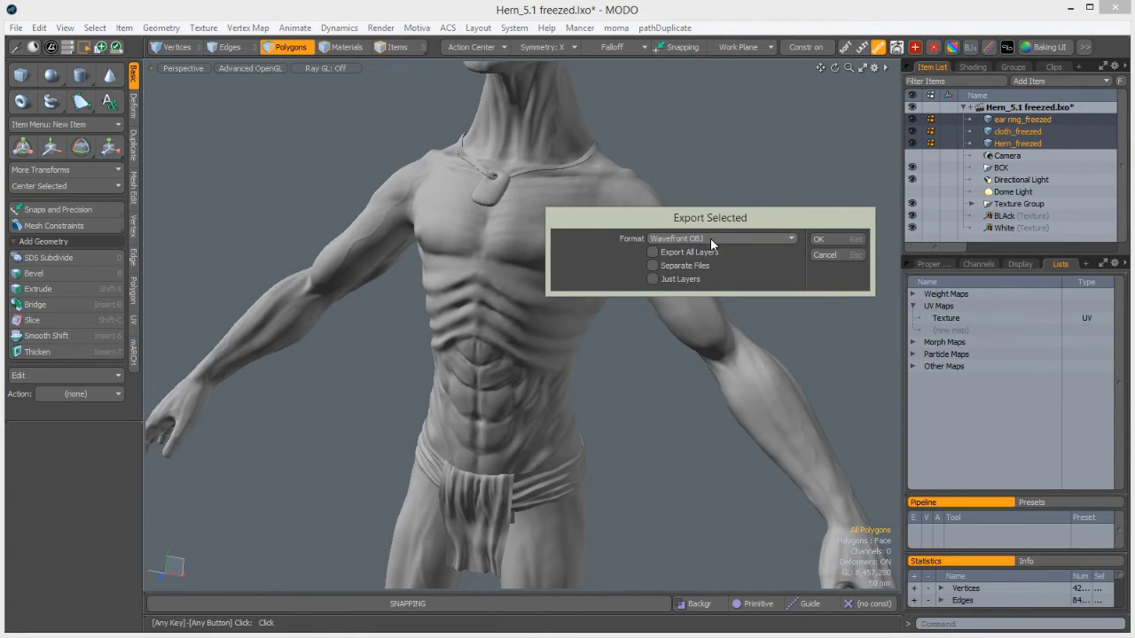
left_click(653, 265)
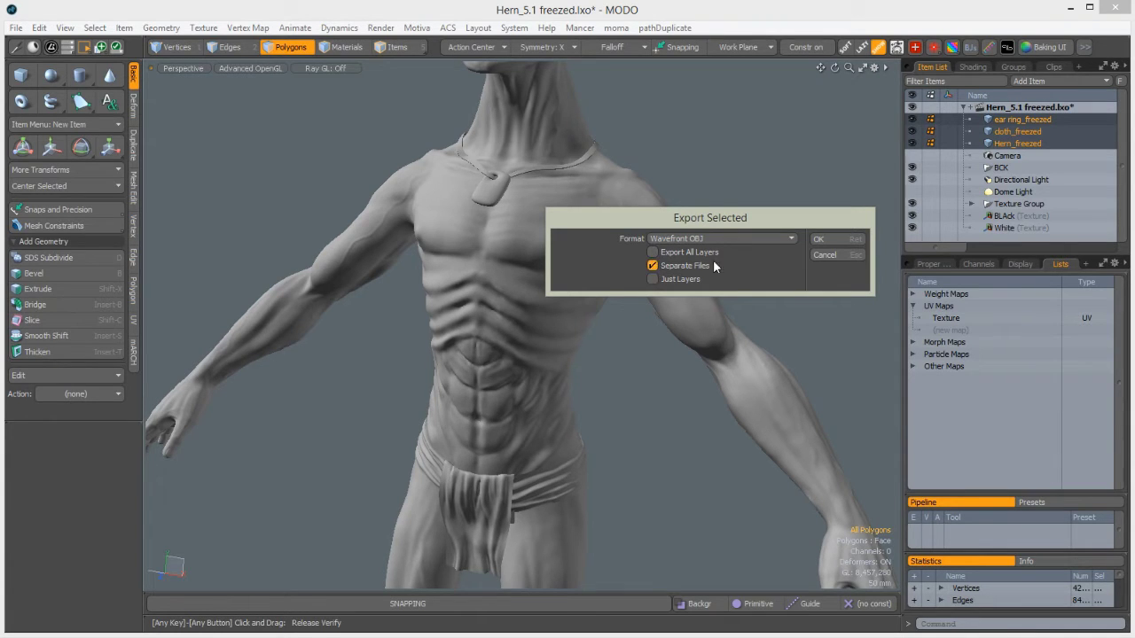
left_click(817, 241)
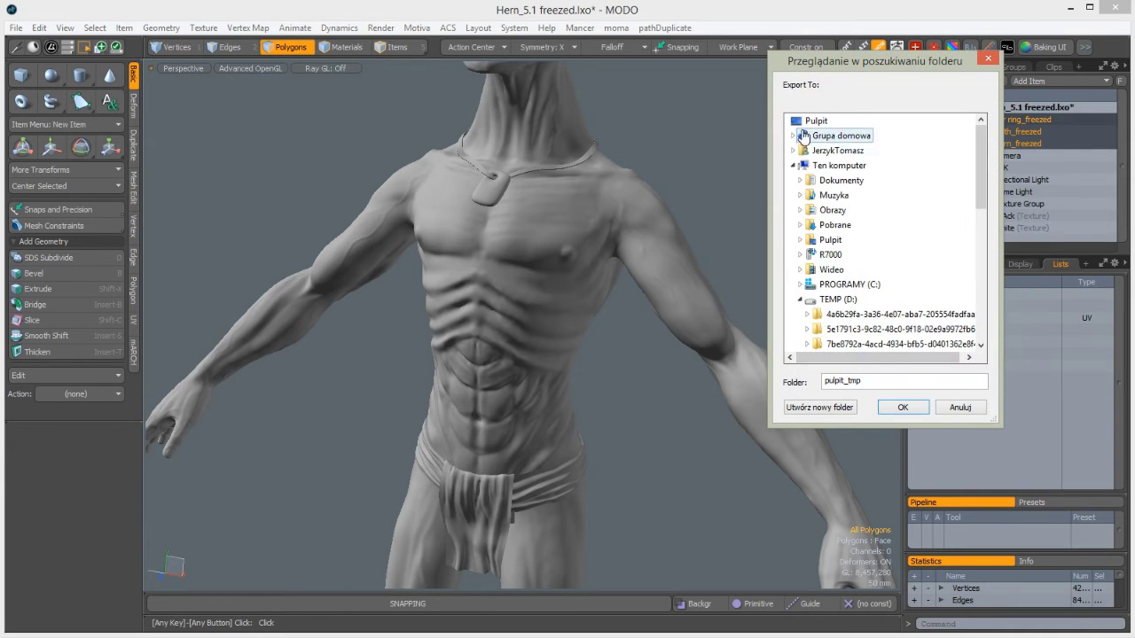
Export the meshes to the desktop folder 1 and accept saving them as OBJ
left_click(807, 125)
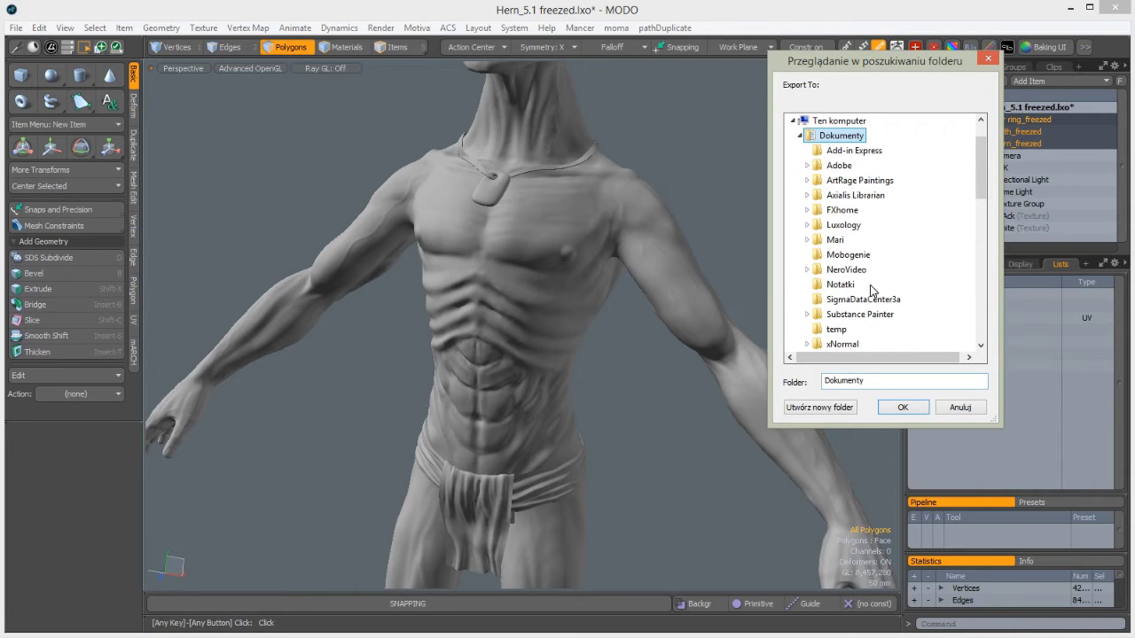
left_click(800, 136)
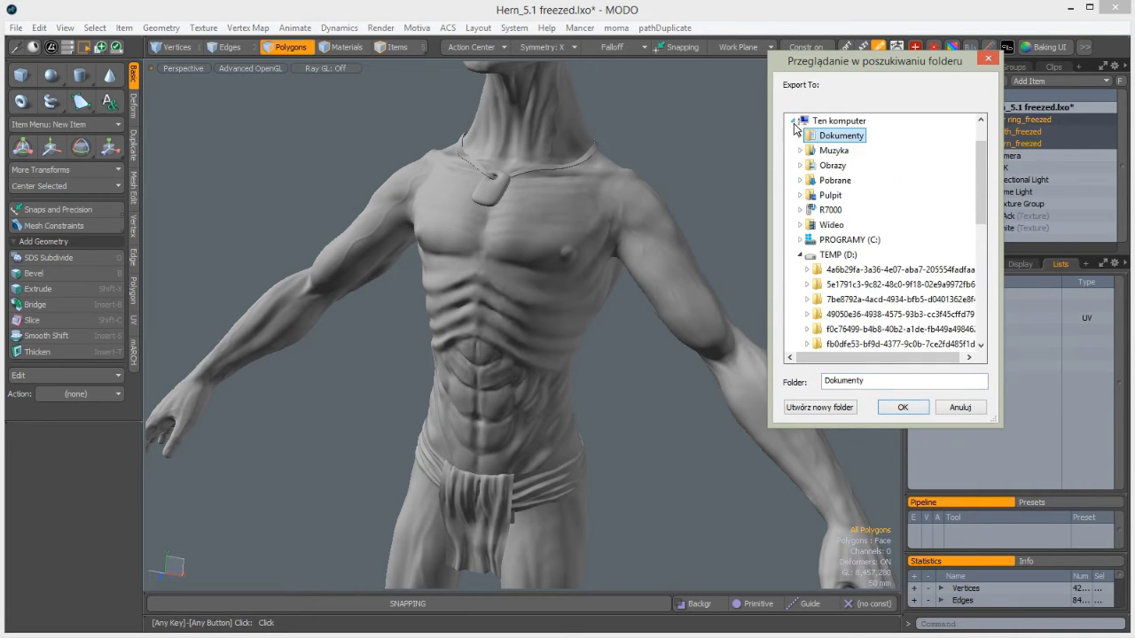
left_click(793, 120)
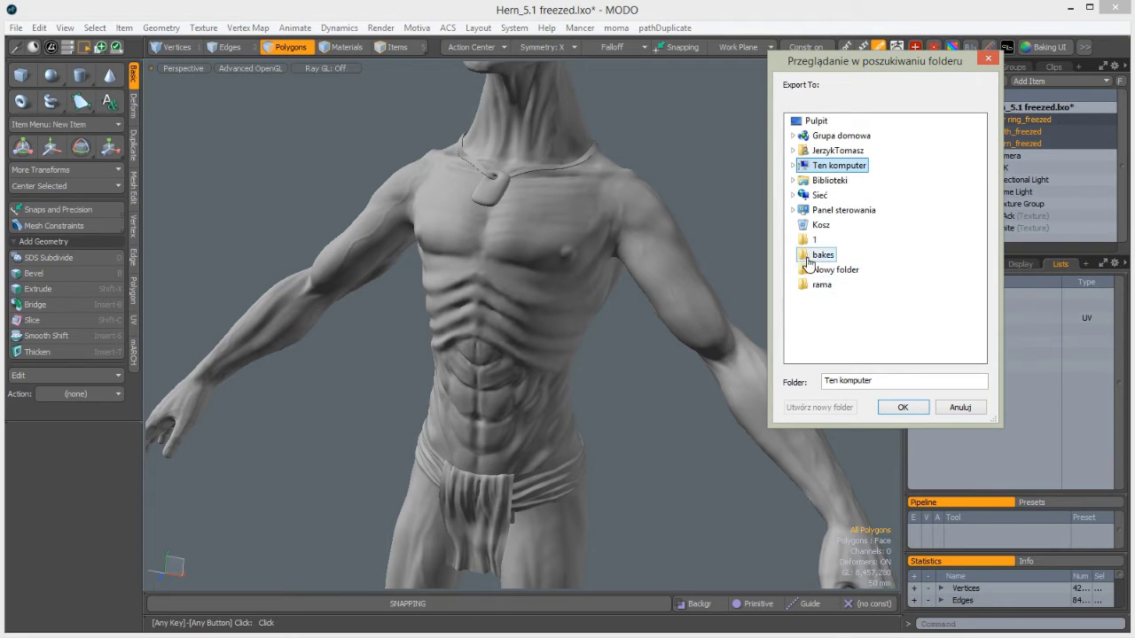
left_click(811, 242)
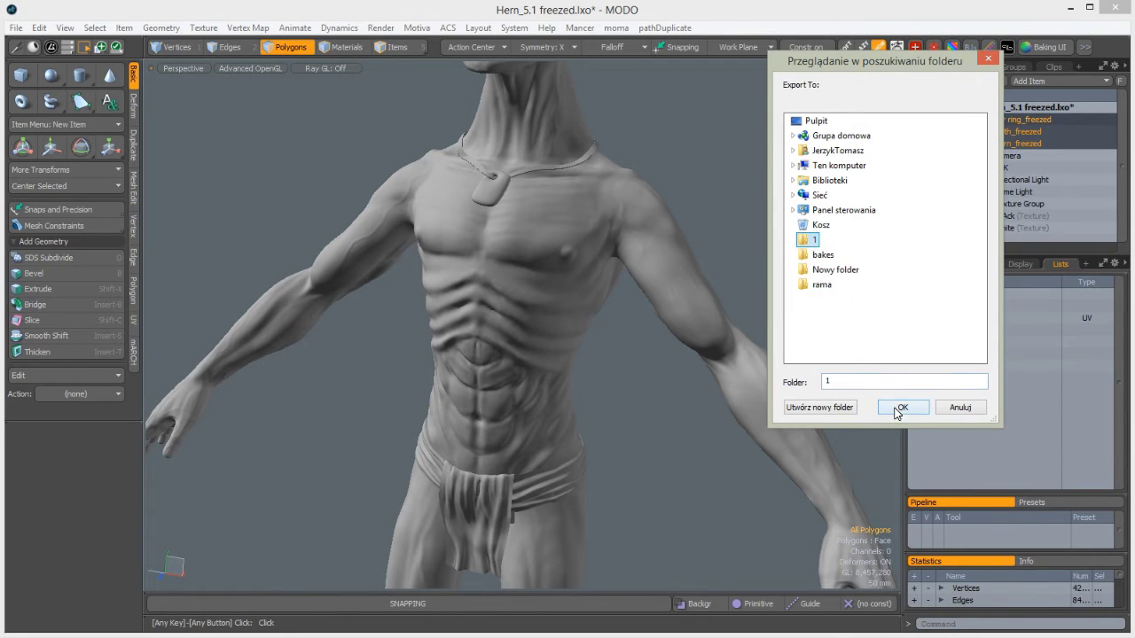
left_click(893, 405)
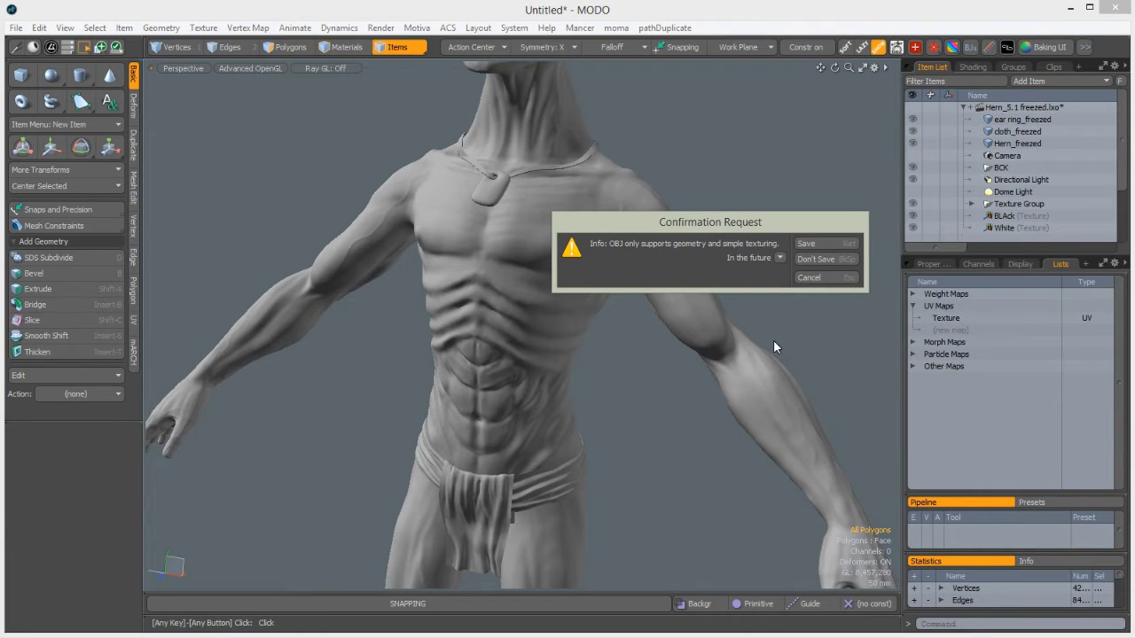
left_click(806, 249)
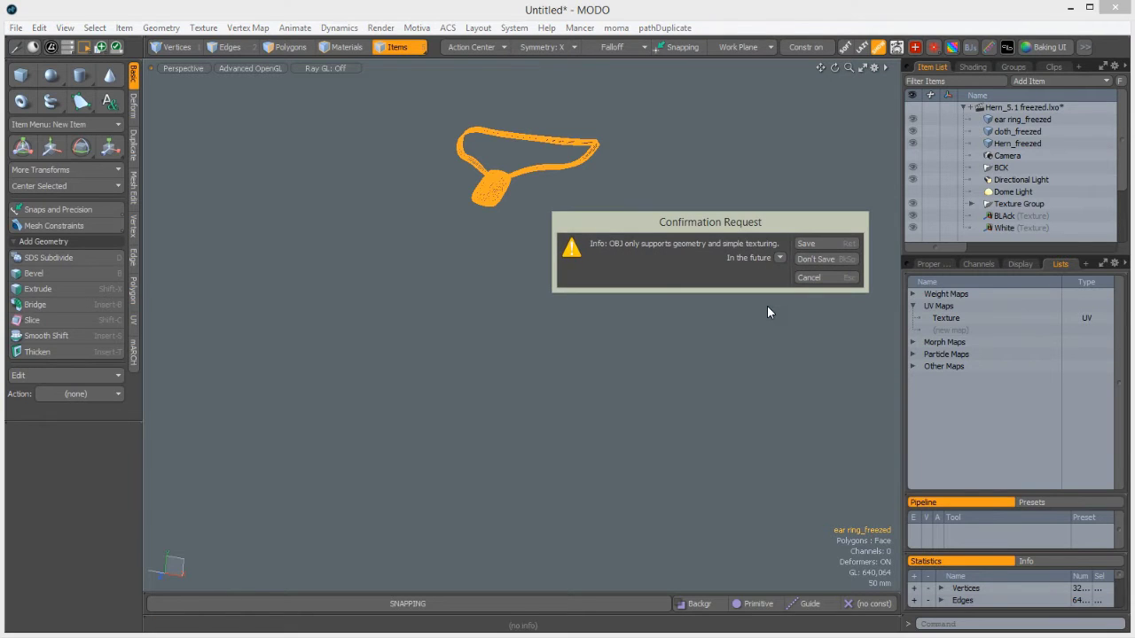
left_click(806, 245)
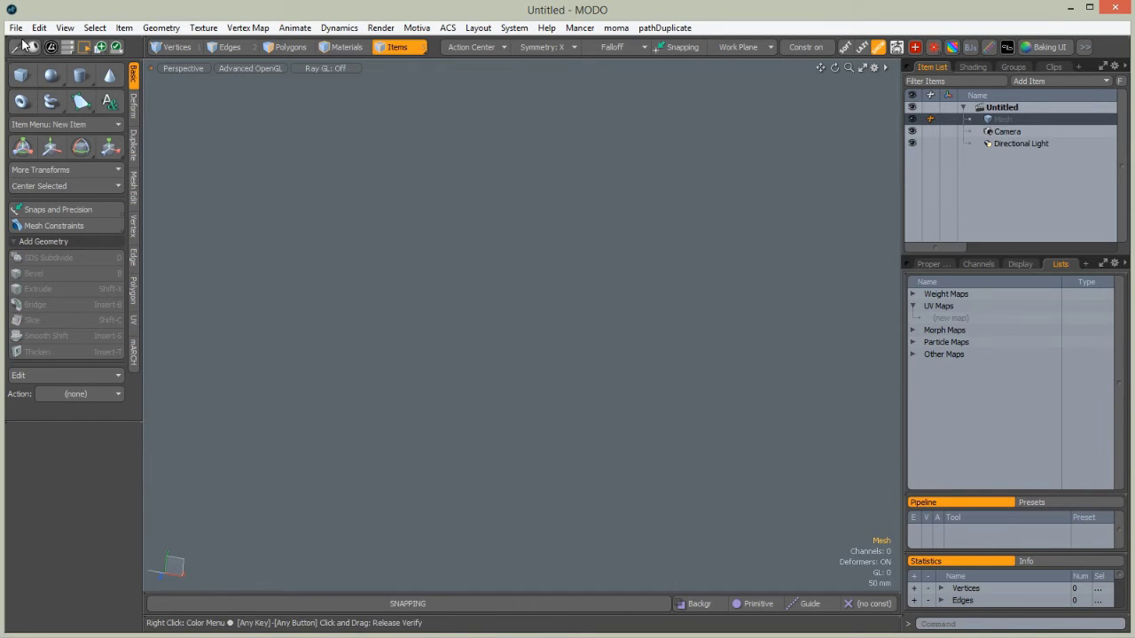
Open the recent scene Hern_5.1.lxo
left_click(16, 27)
mouse_move(146, 76)
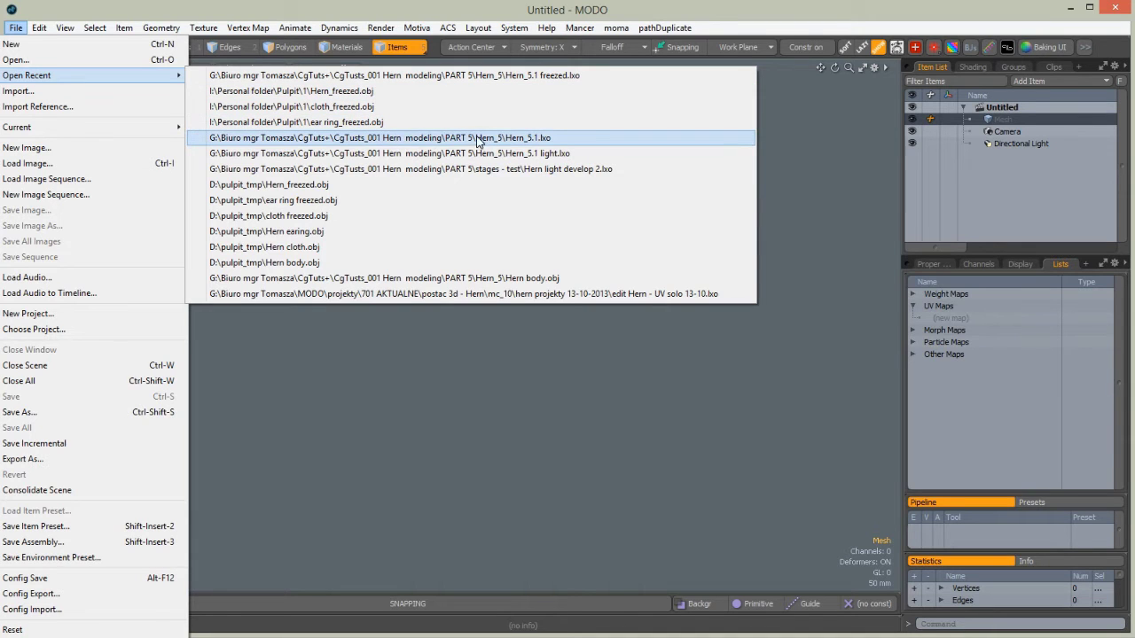
left_click(513, 140)
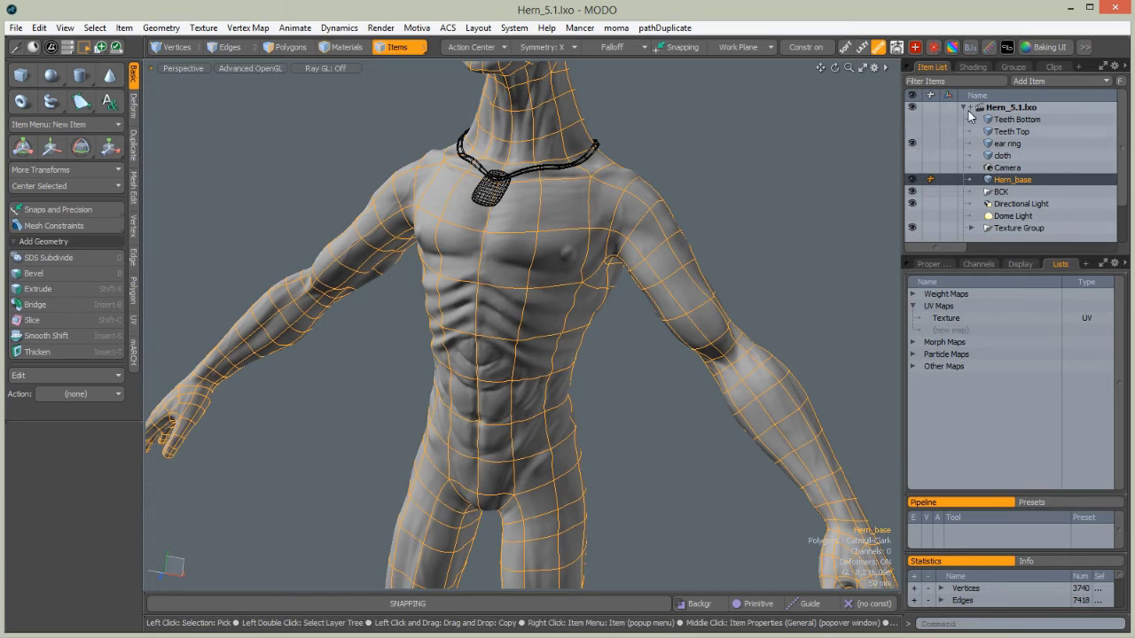
In the shader tree, enable the TeethTop, TeethBottom and Gums materials, and bring the character's head into view
left_click(973, 67)
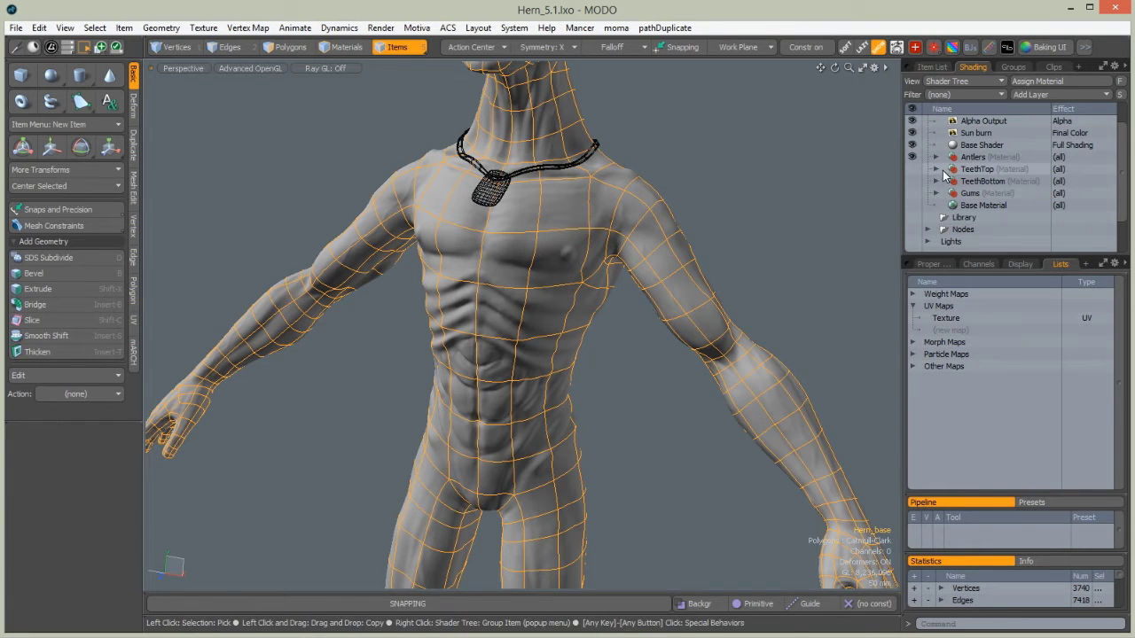
left_click_drag(913, 169, 915, 195)
left_click_drag(583, 151, 645, 426, "alt+shift")
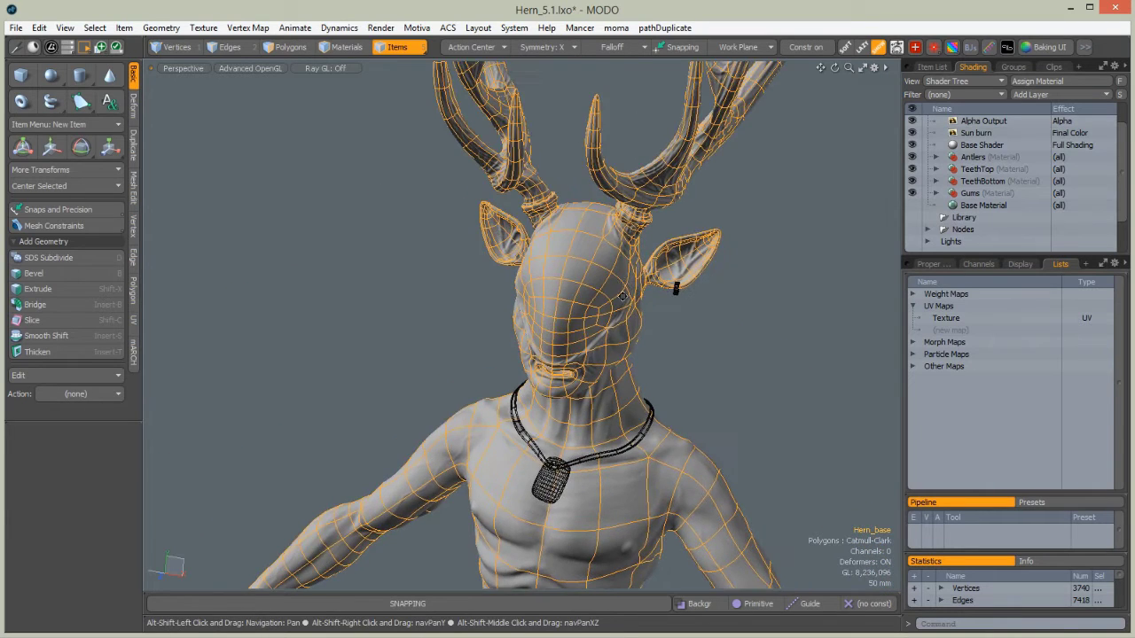
left_click_drag(691, 242, 762, 248, "ctrl+alt")
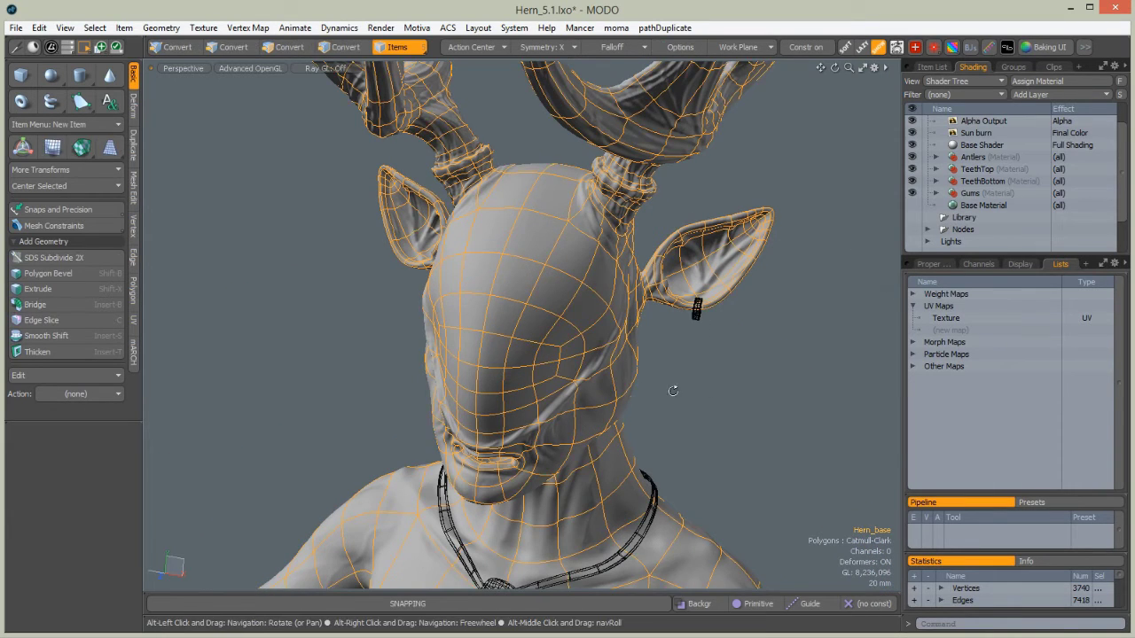
left_click_drag(692, 393, 621, 395, "alt")
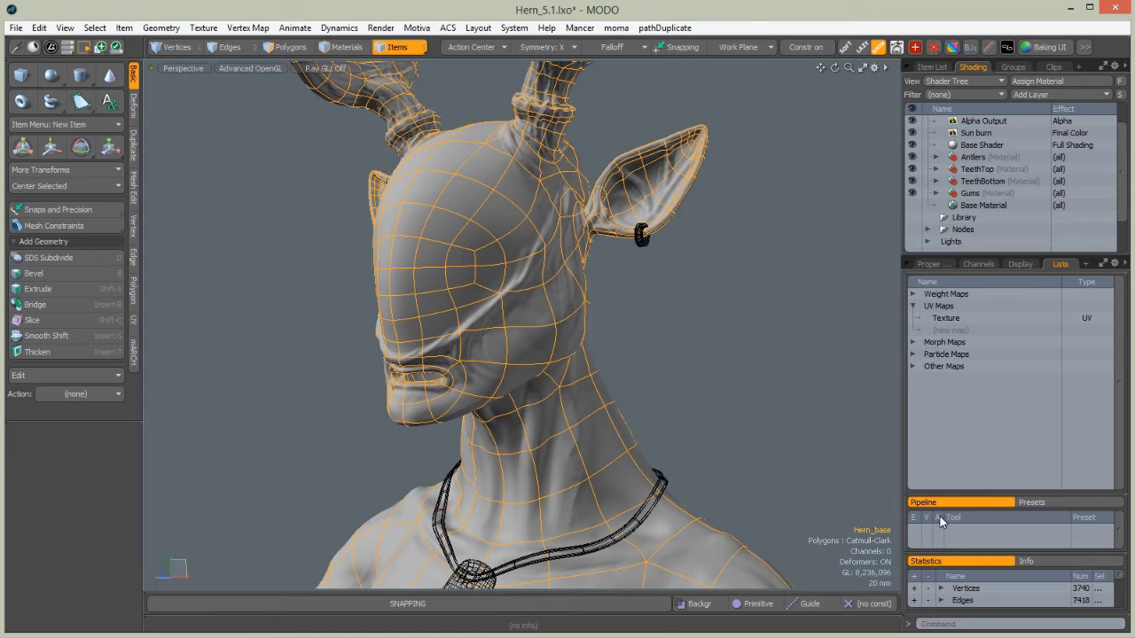
Select the polygons using the Antlers material from the statistics list and invert the selection to the rest of the body
left_click_drag(954, 494, 955, 288)
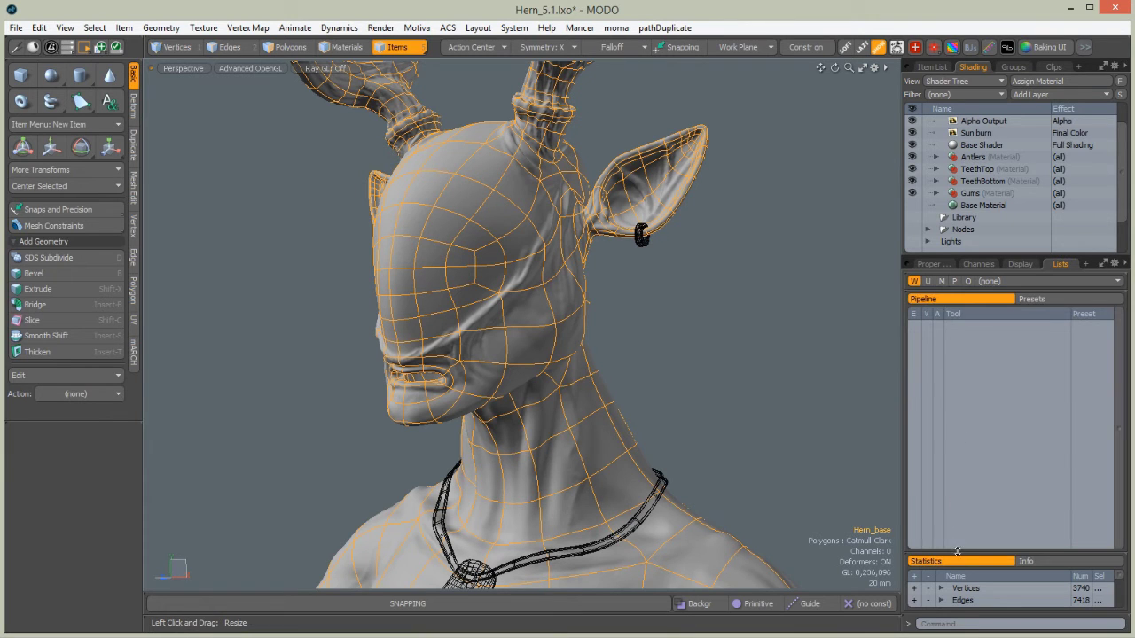
left_click_drag(957, 555, 962, 353)
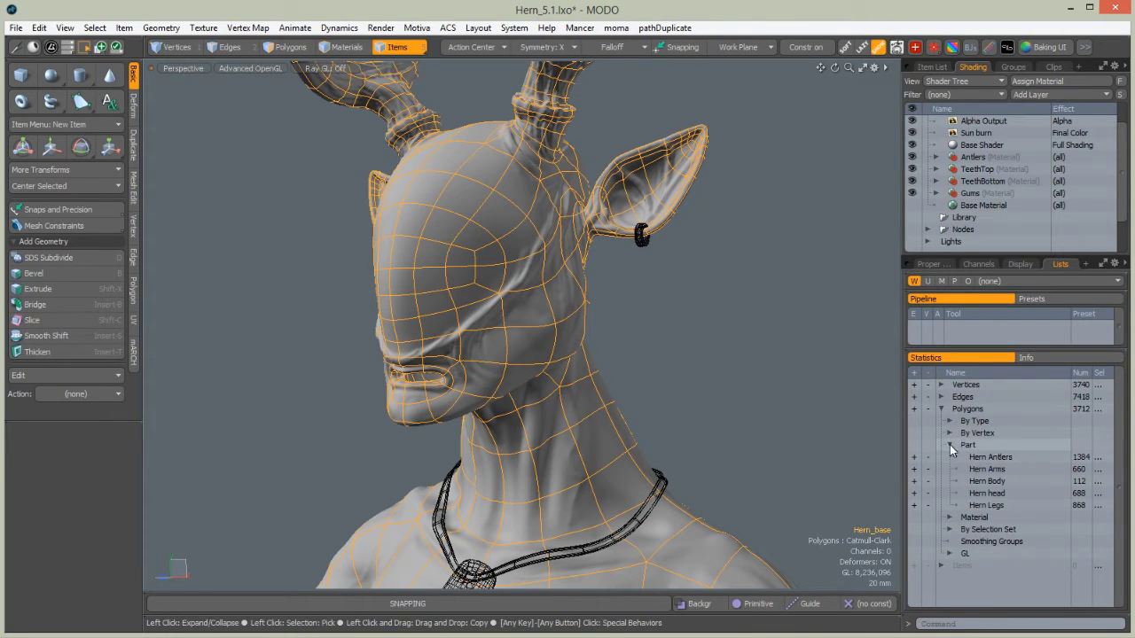
left_click(949, 518)
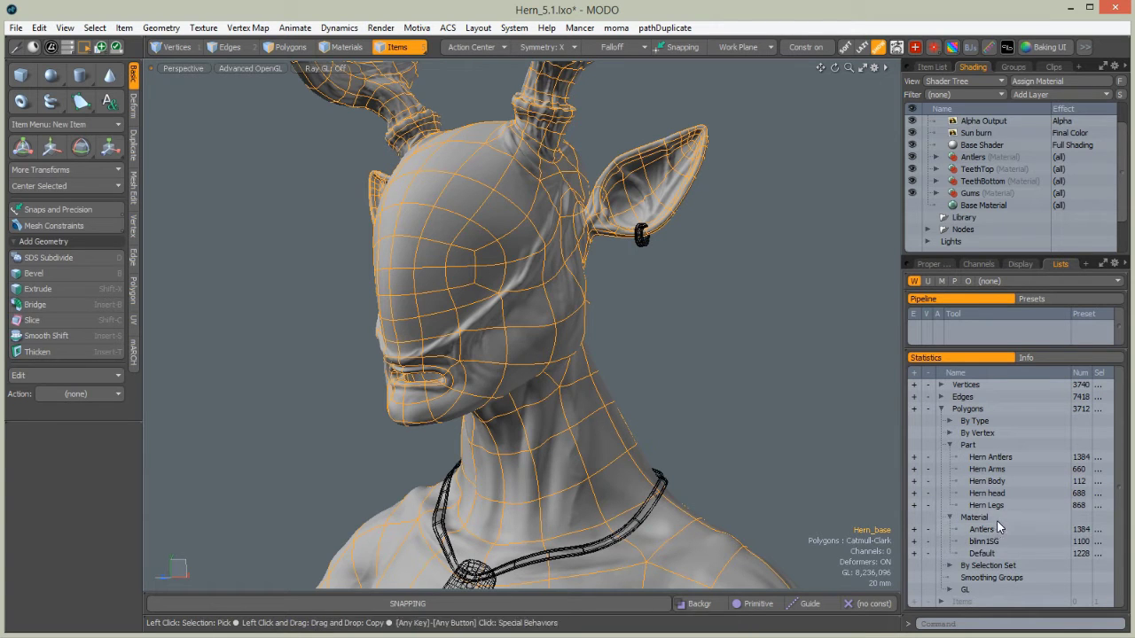
left_click(915, 529)
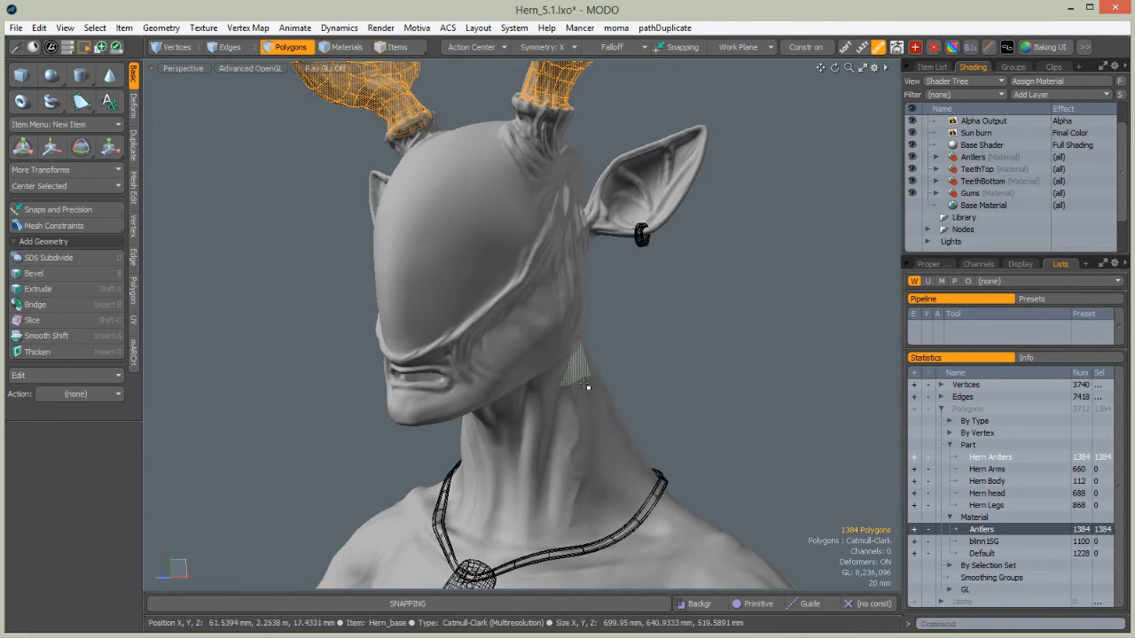
left_click_drag(273, 444, 506, 454, "alt")
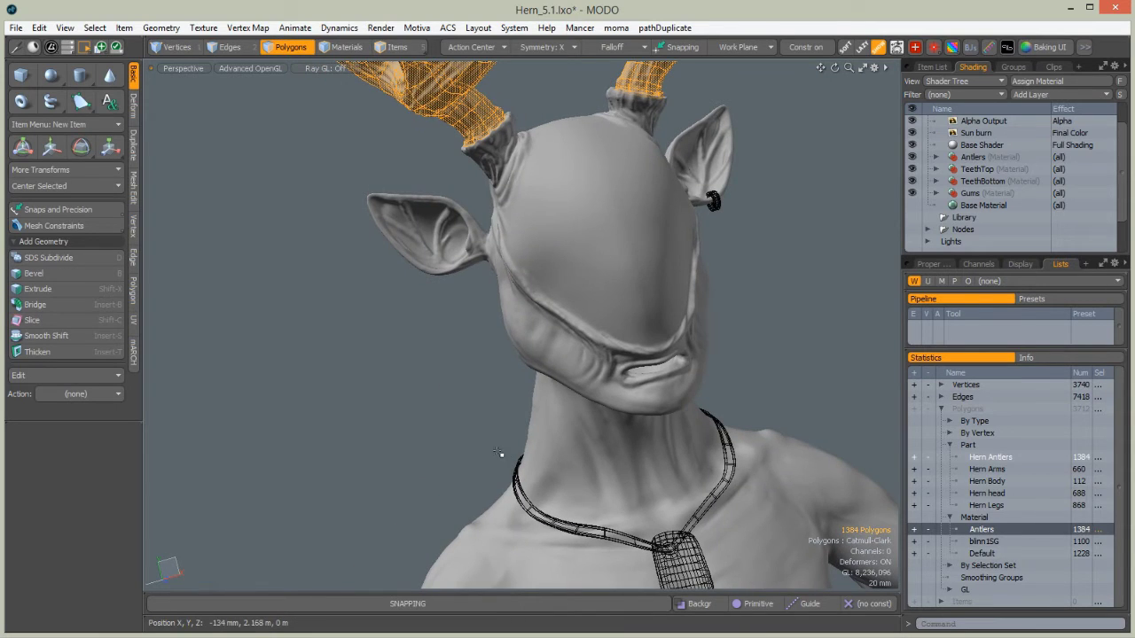
key("bracketleft")
left_click_drag(747, 399, 479, 416, "alt")
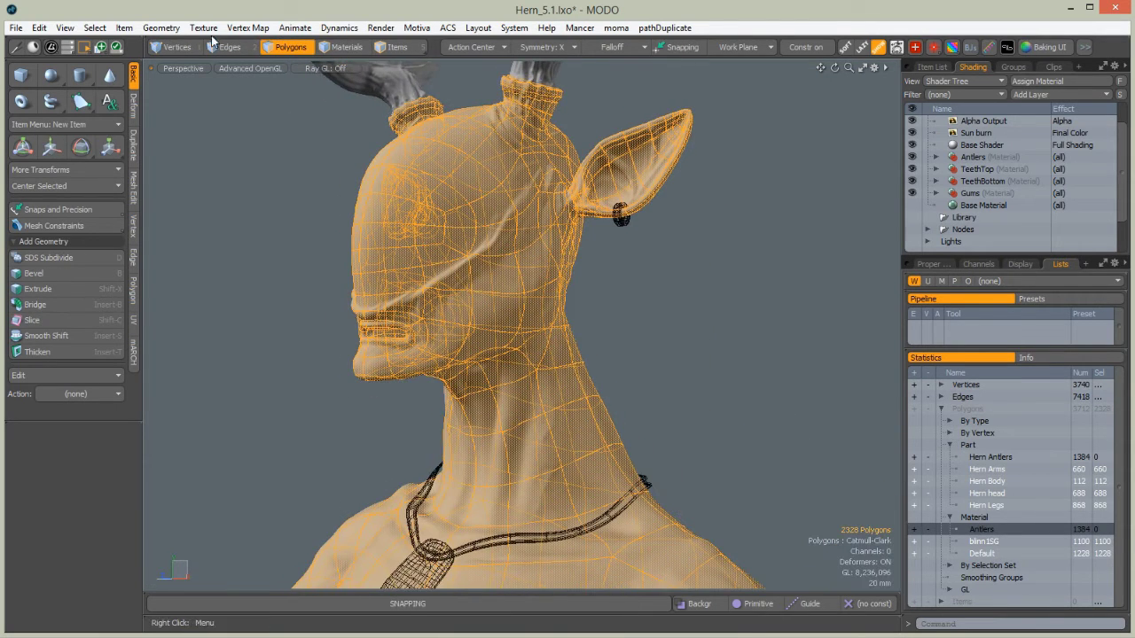
Assign a material named Skin with pale yellow colour 0.94, 0.95, 0.67 to the selected body polygons and clear the selection
key("m")
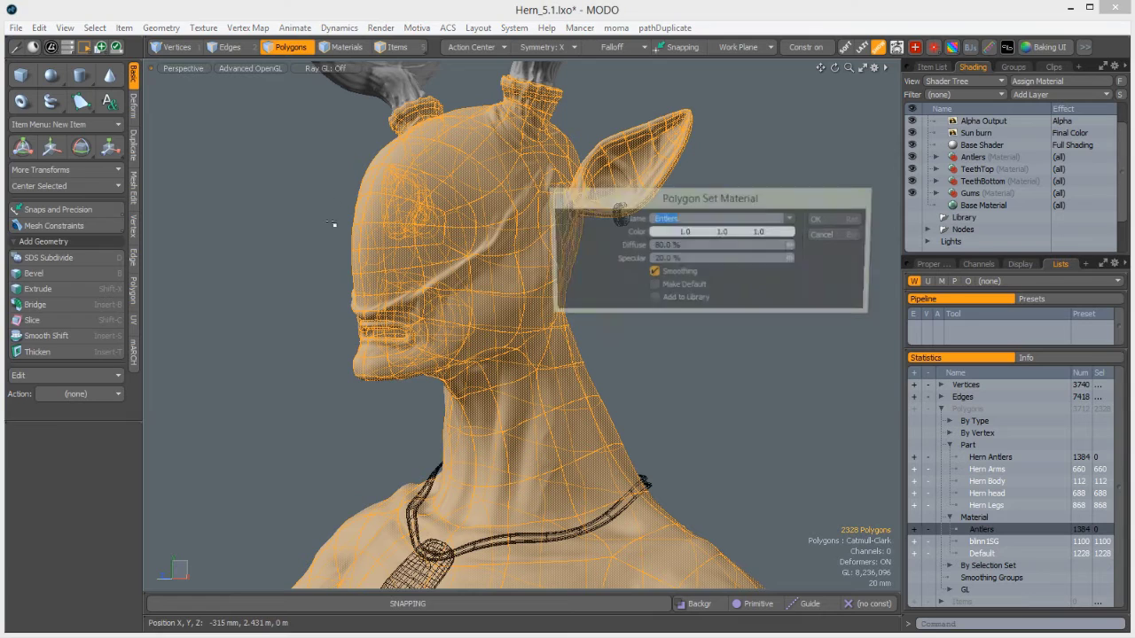
type("Skin")
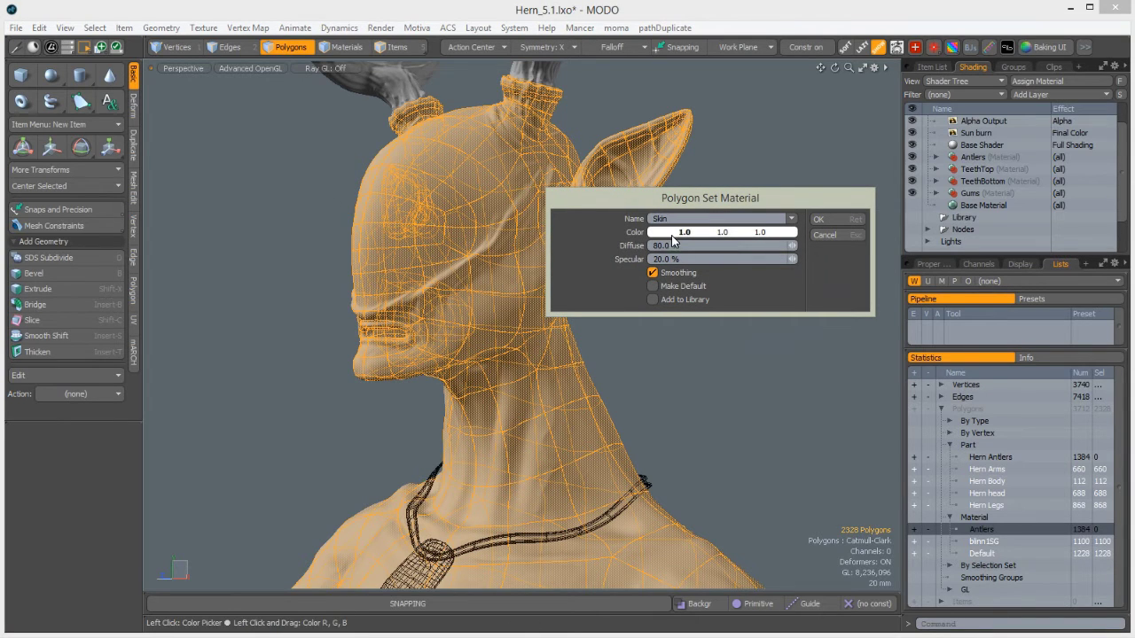
left_click(736, 232)
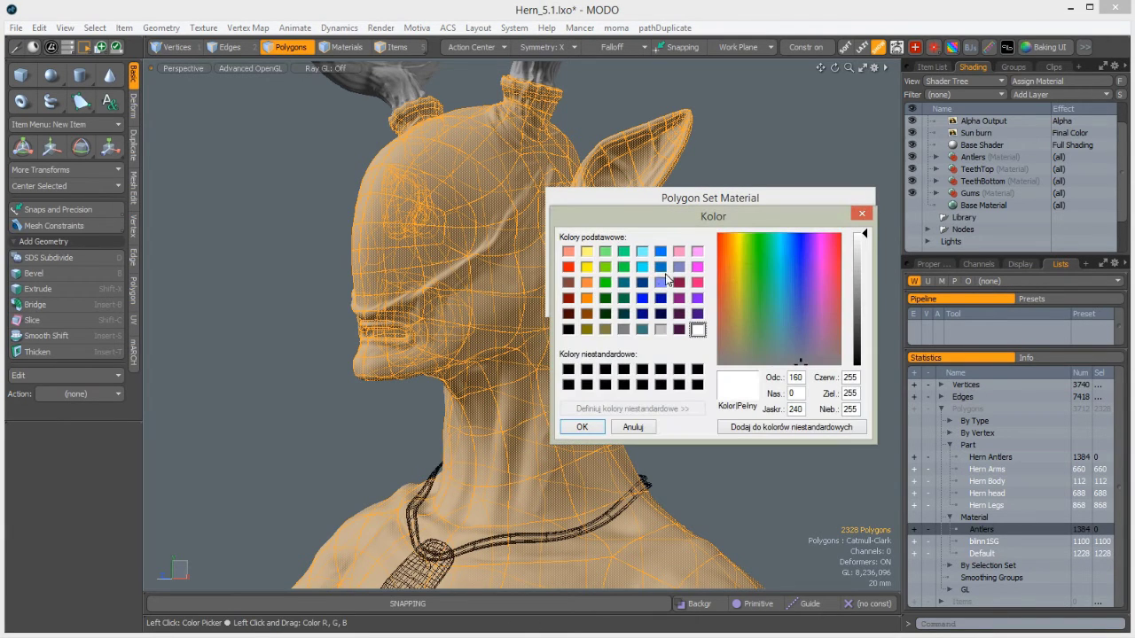
left_click(856, 257)
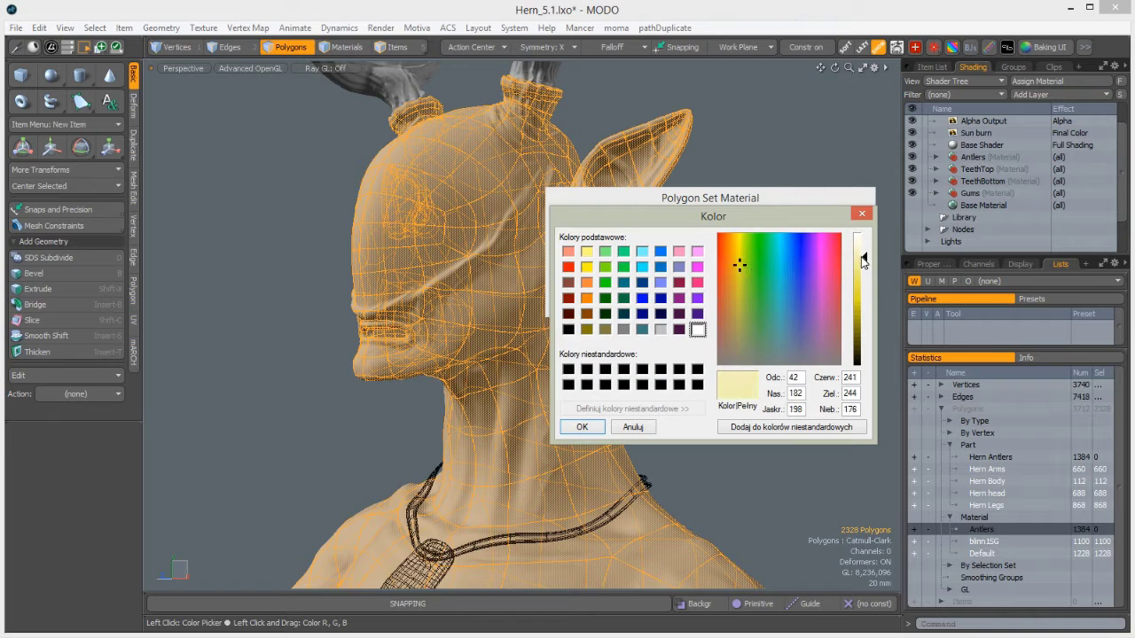
left_click(582, 427)
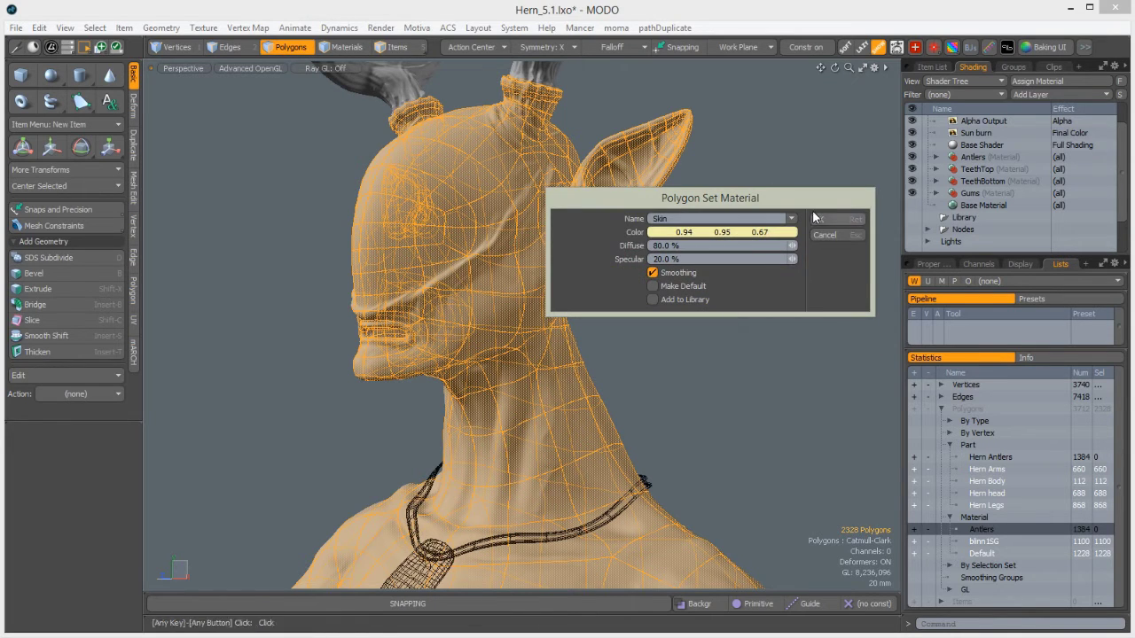
left_click(843, 219)
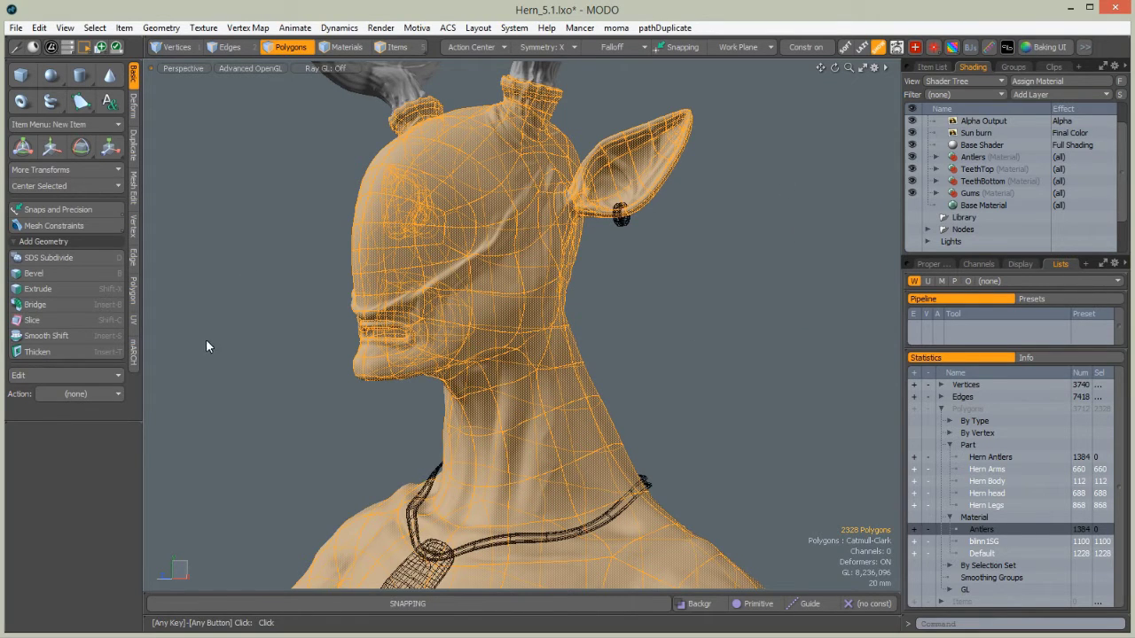
left_click(252, 351)
left_click_drag(245, 371, 365, 455, "alt")
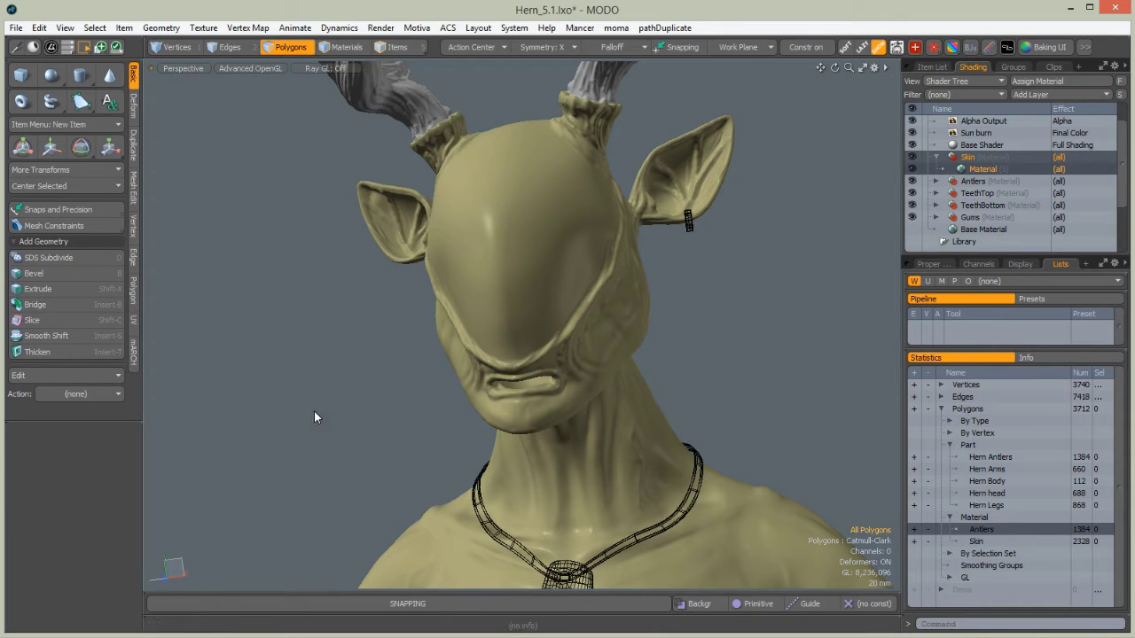
Add a group inside the Antlers material group in the shader tree and name it Antlers bake
left_click(941, 181)
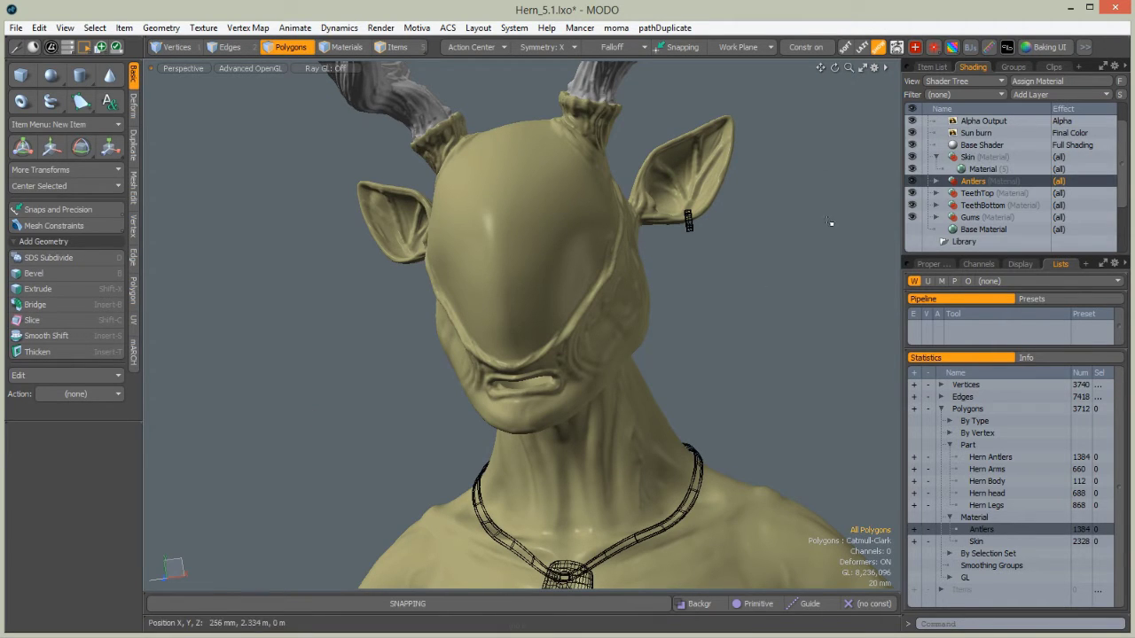
left_click(936, 182)
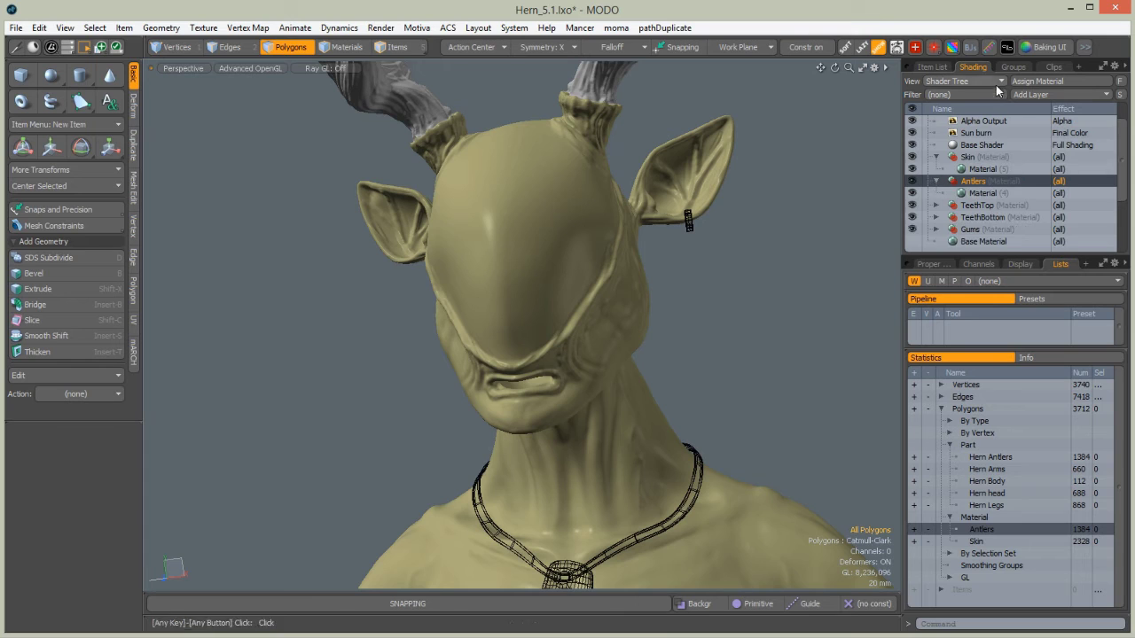
left_click(1029, 95)
left_click(995, 118)
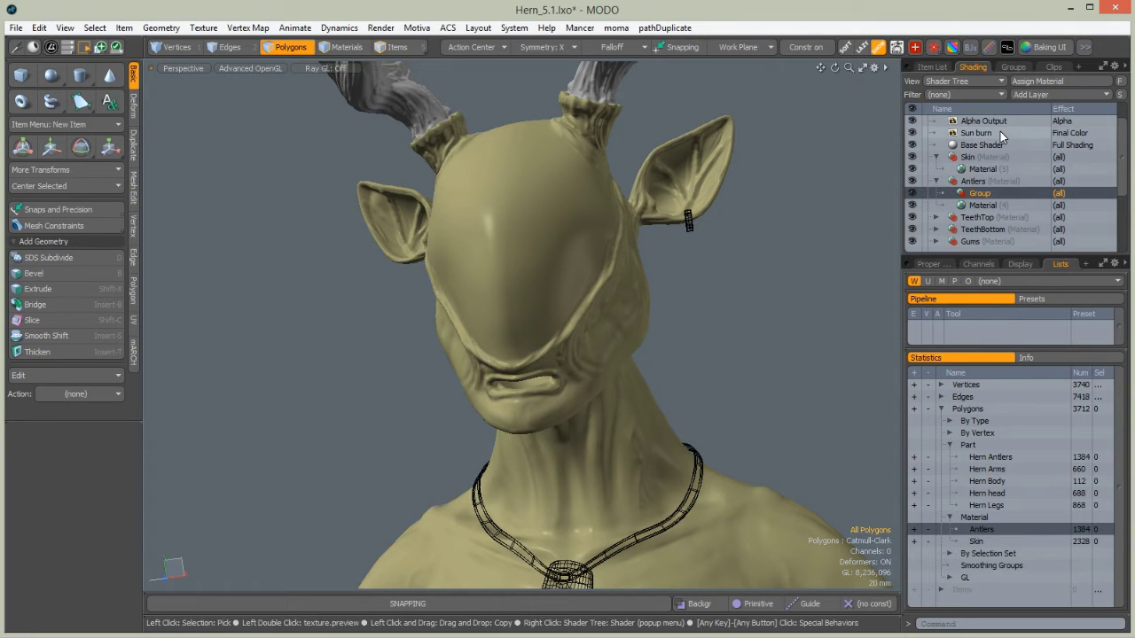
double_click(975, 198)
left_click_drag(980, 193, 916, 201)
type("Antlers bake")
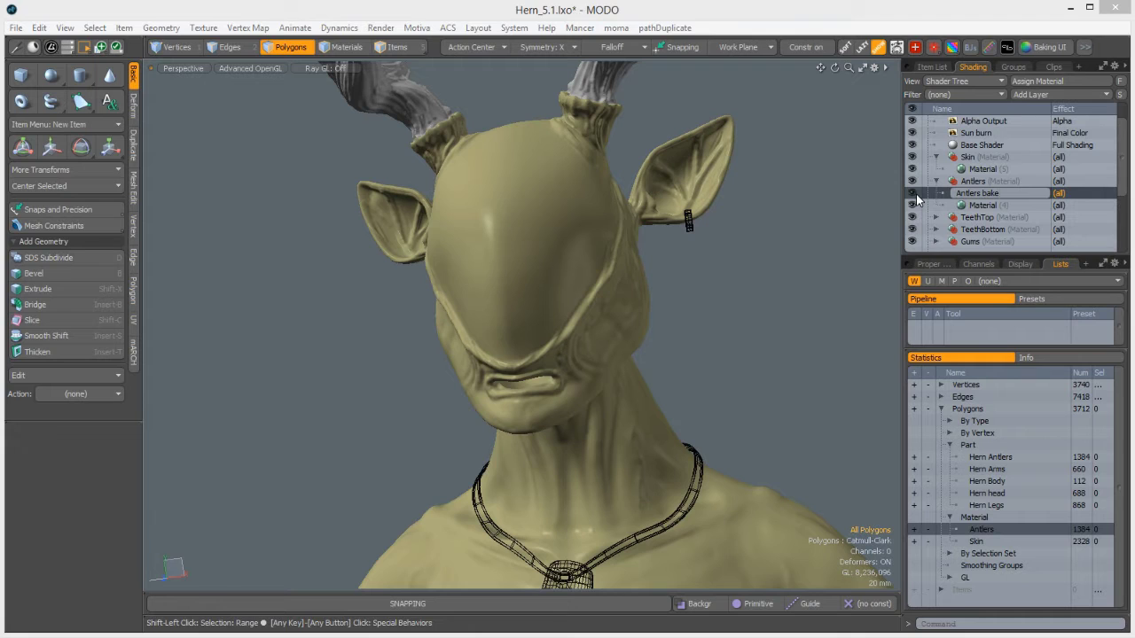
key("Return")
Add a material layer inside the Antlers bake group
left_click(1028, 94)
mouse_move(1005, 210)
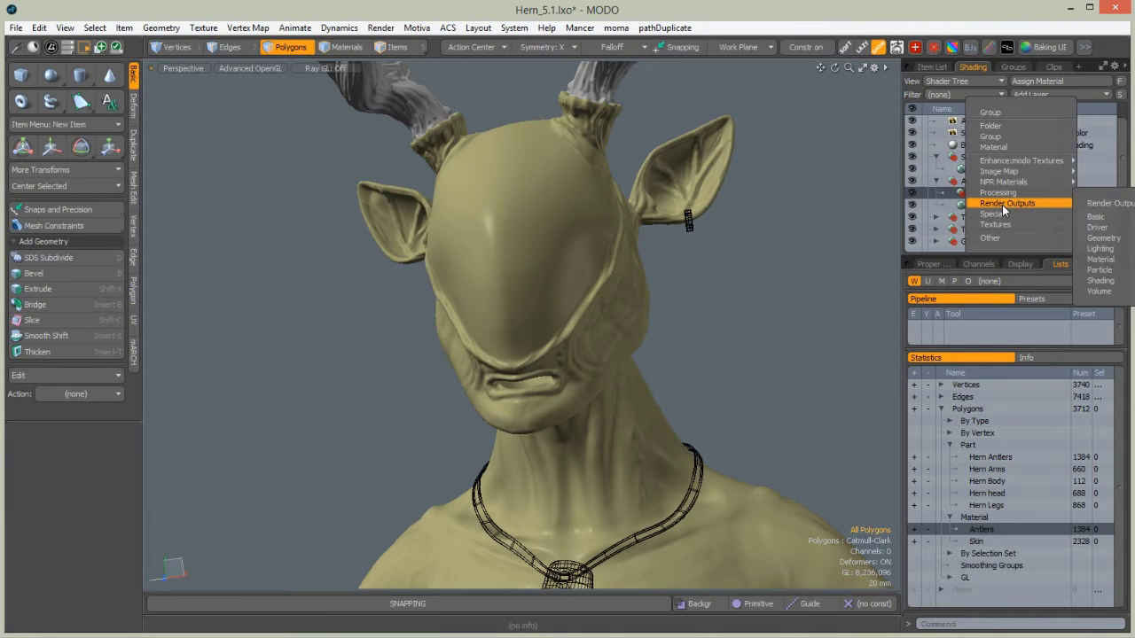
left_click(986, 150)
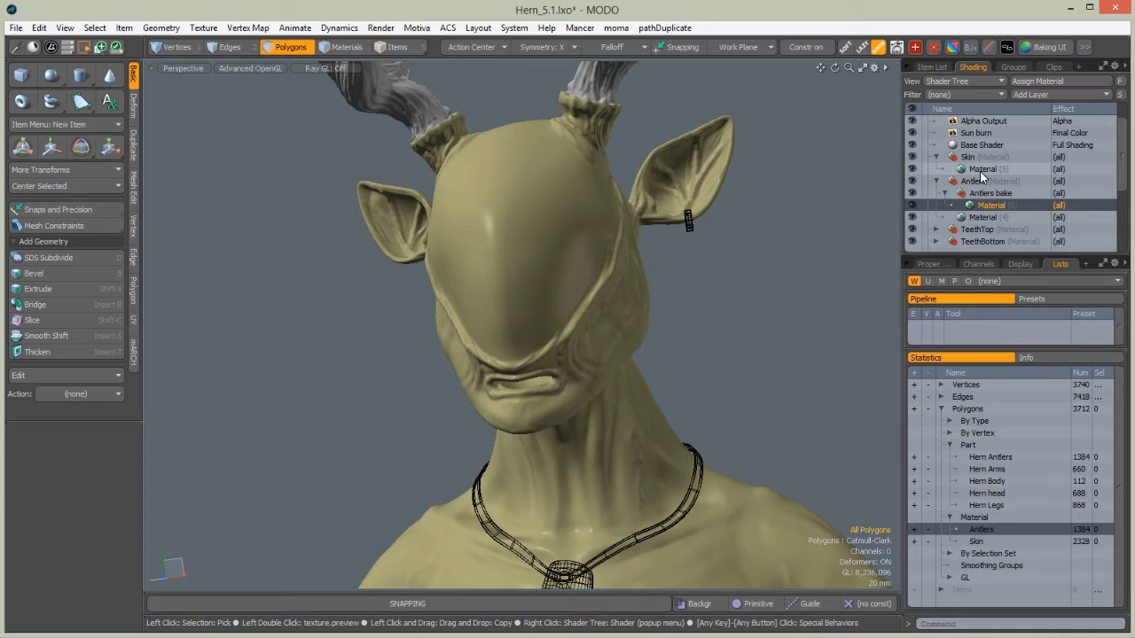
Switch to the Render layout, enlarge the render preview and frame the character's head and antlers in it
key("ctrl+Tab")
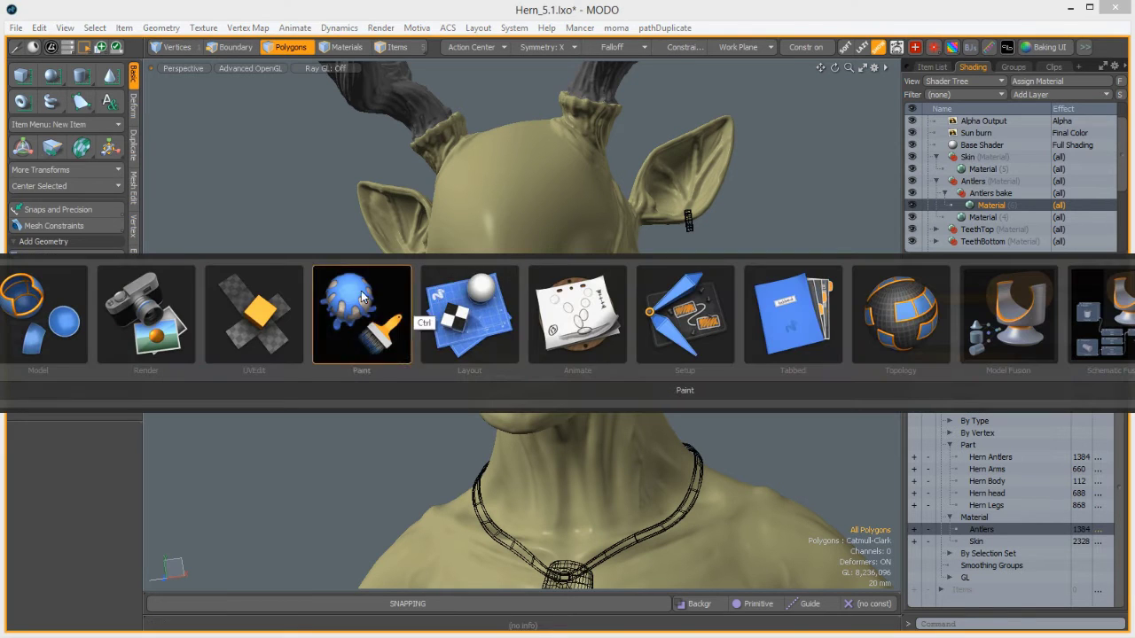
left_click(154, 302)
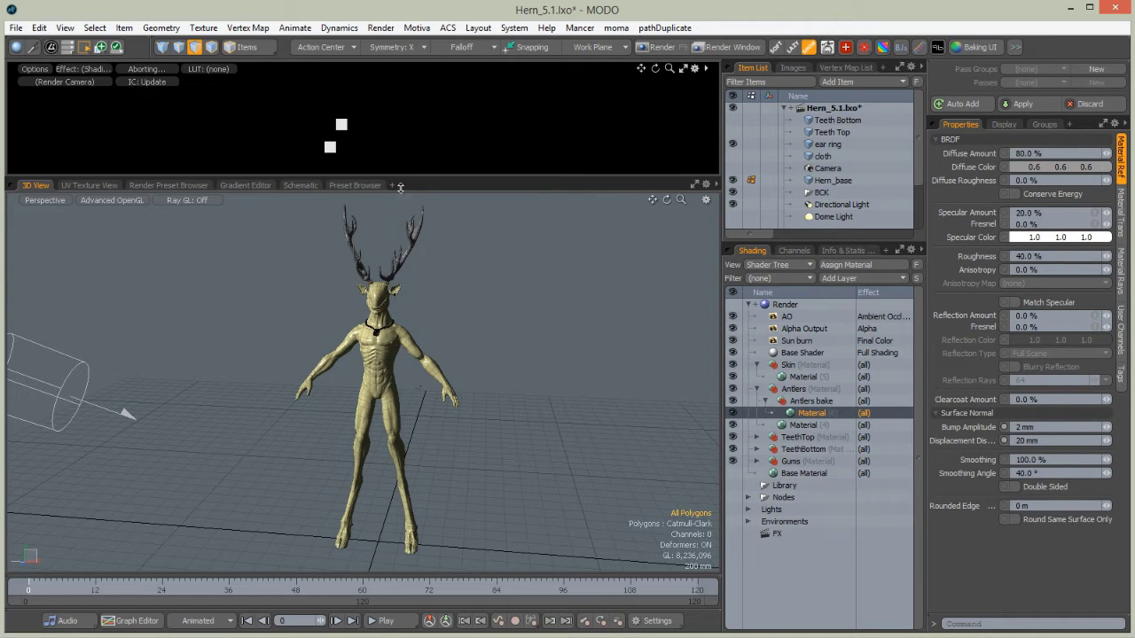
left_click_drag(402, 179, 429, 425)
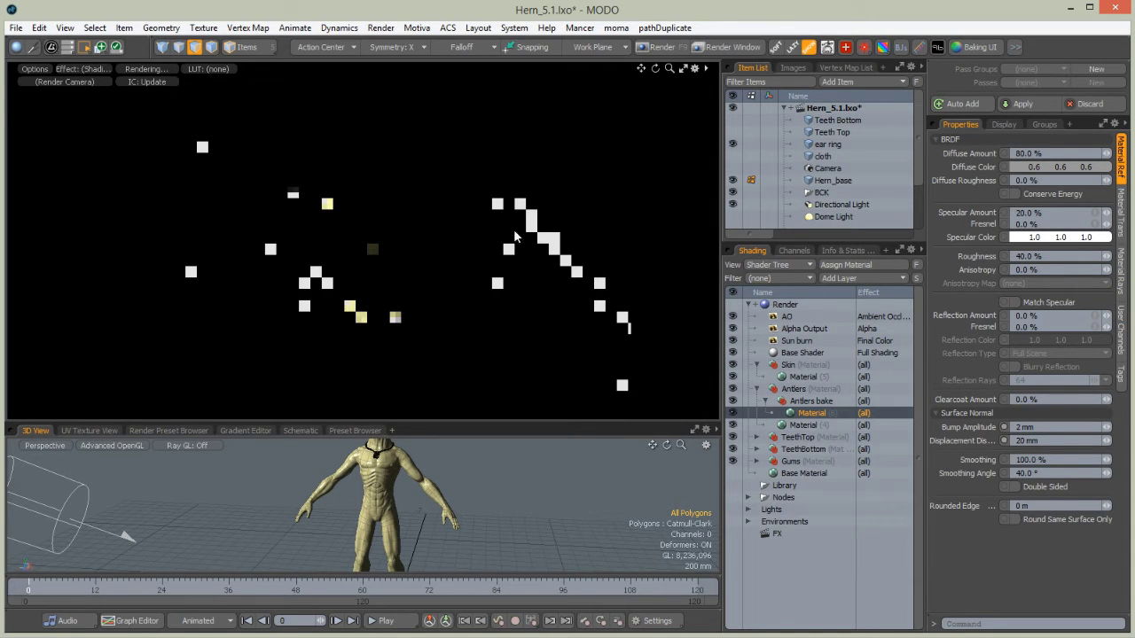
left_click_drag(412, 171, 373, 399, "alt")
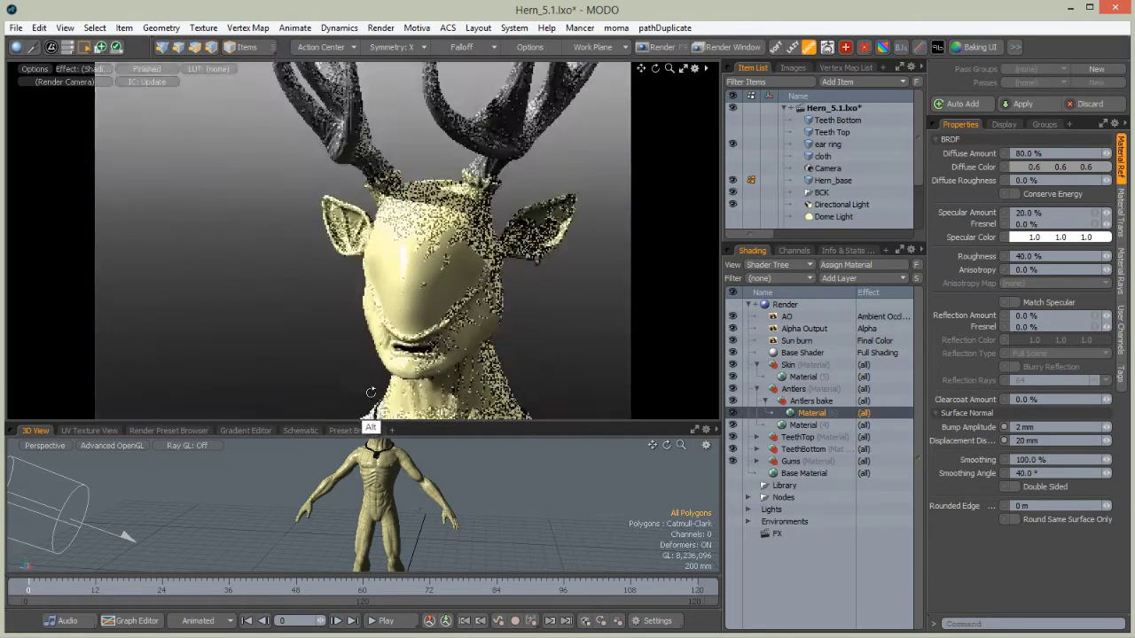
left_click_drag(416, 263, 364, 329, "alt")
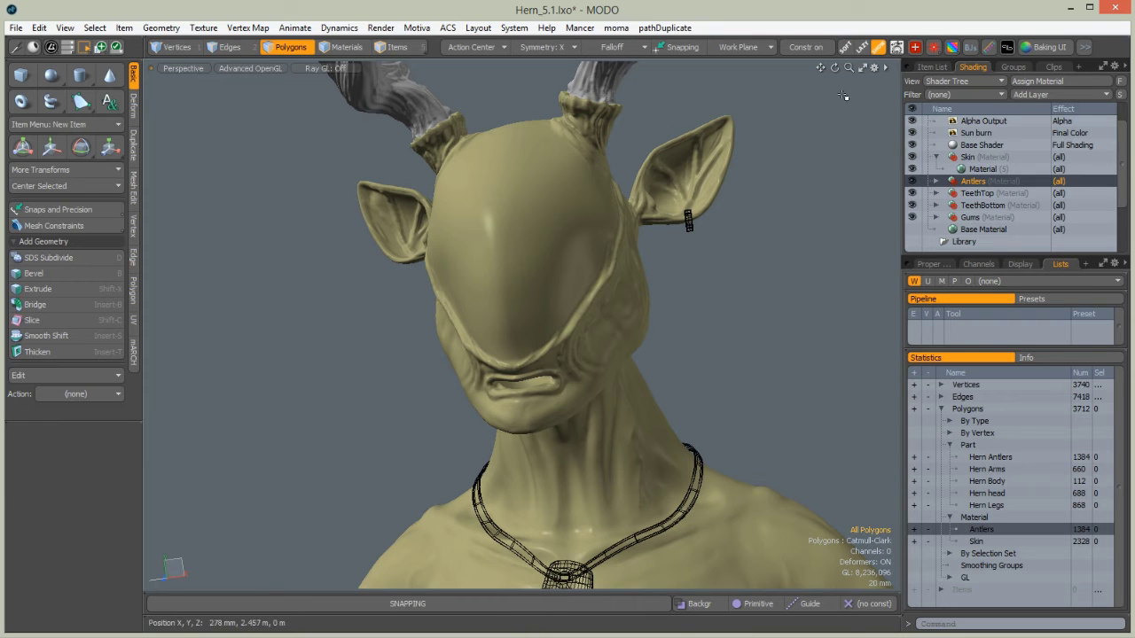
Create a group named Antlers bake inside the Antlers material group and add a material layer to it
left_click(936, 181)
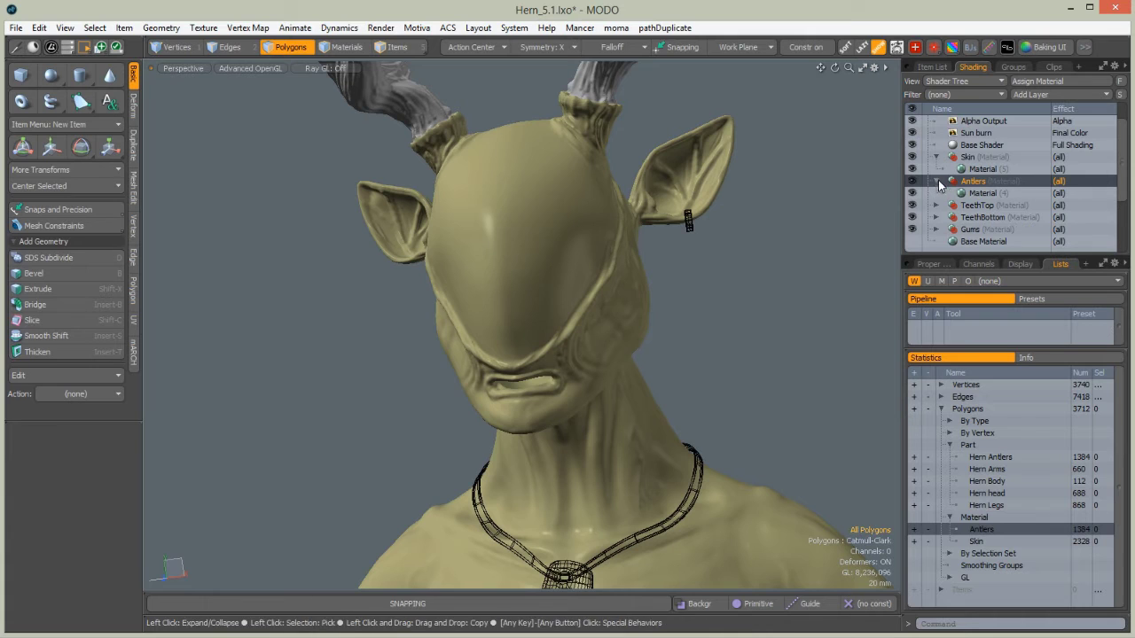
left_click(1027, 94)
left_click(1002, 119)
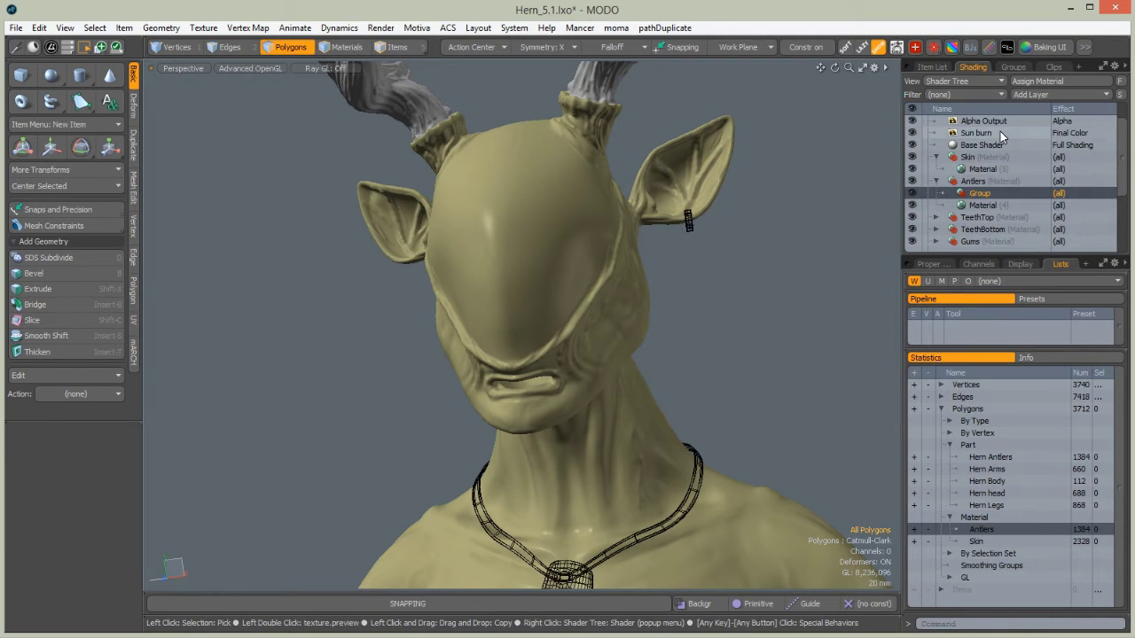
double_click(969, 193)
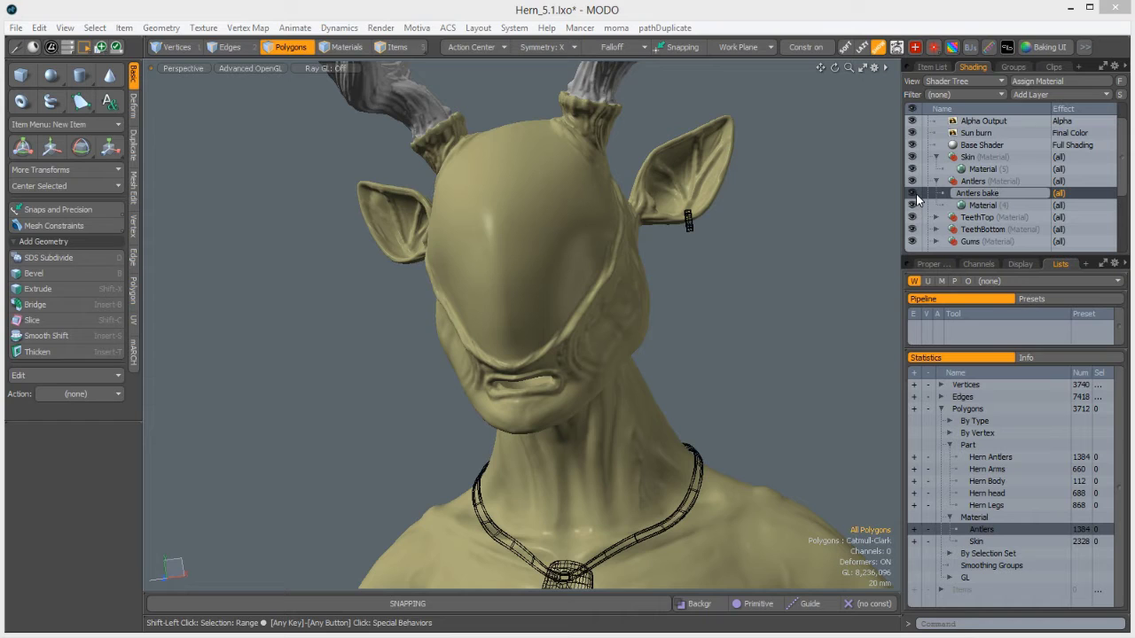
left_click(1022, 94)
mouse_move(1002, 207)
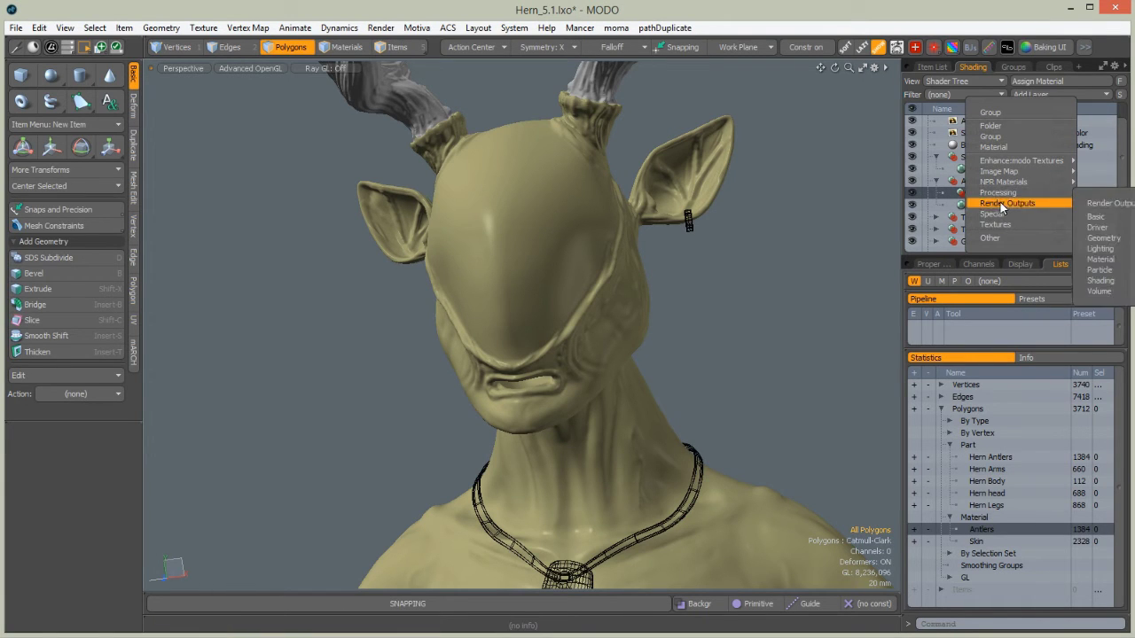
left_click(993, 146)
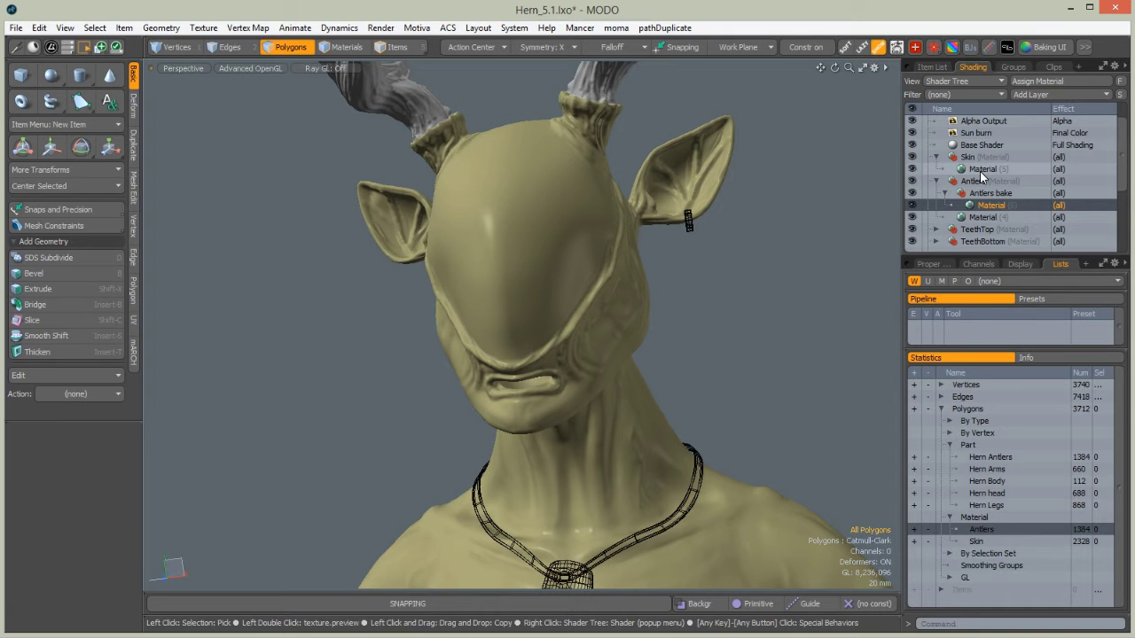
Switch to the Render layout, enlarge the render preview and frame the antlers close up
key("ctrl+Tab")
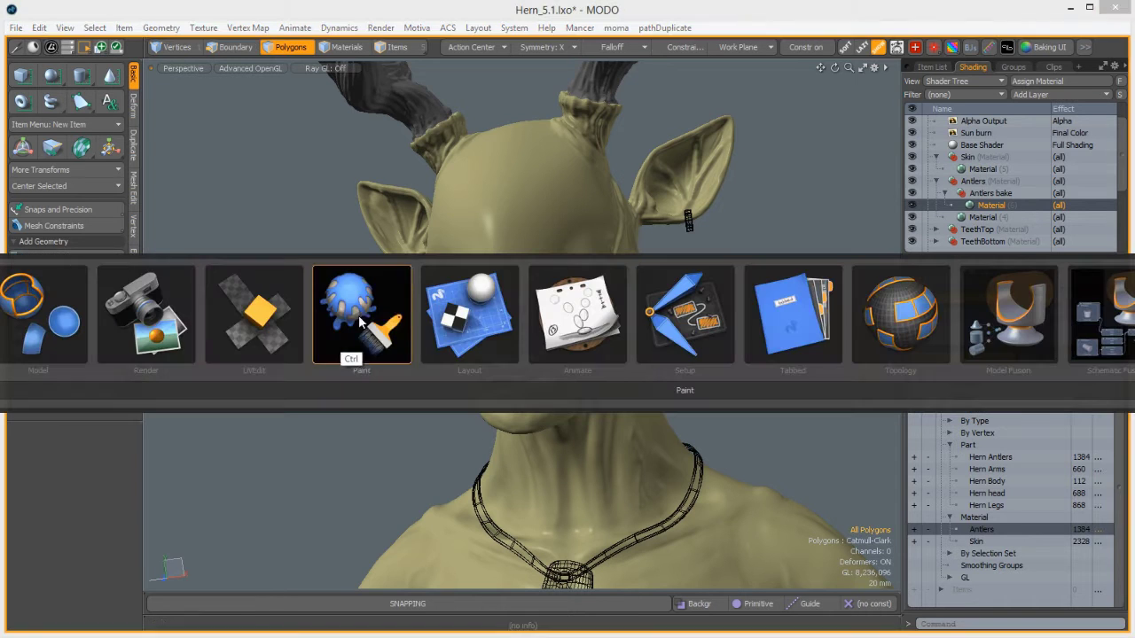
left_click(153, 306)
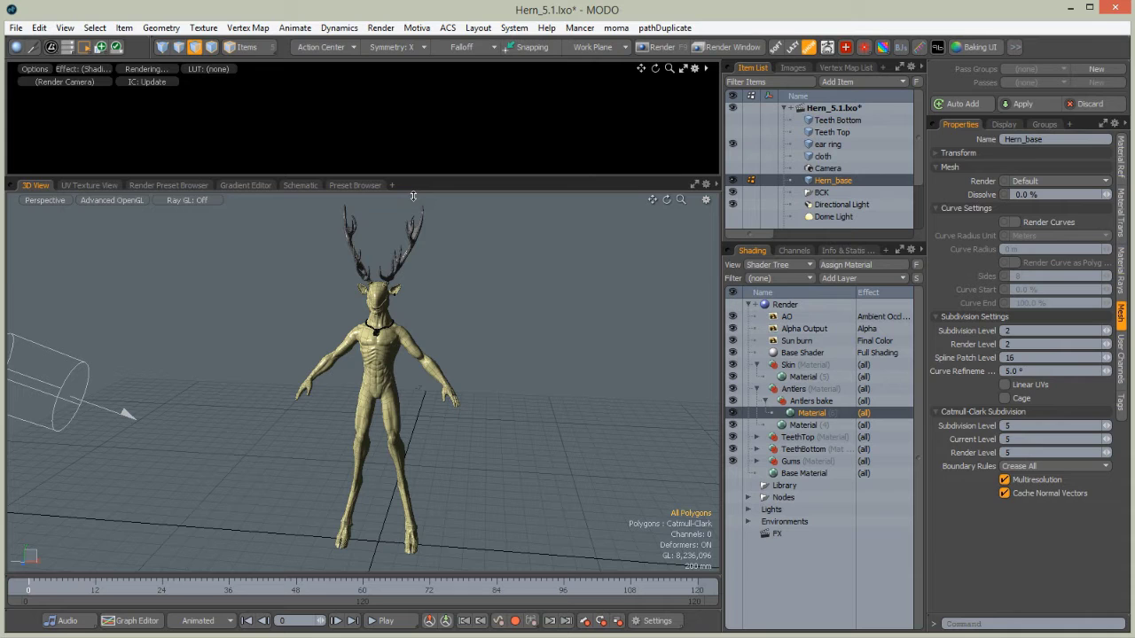
left_click(434, 241)
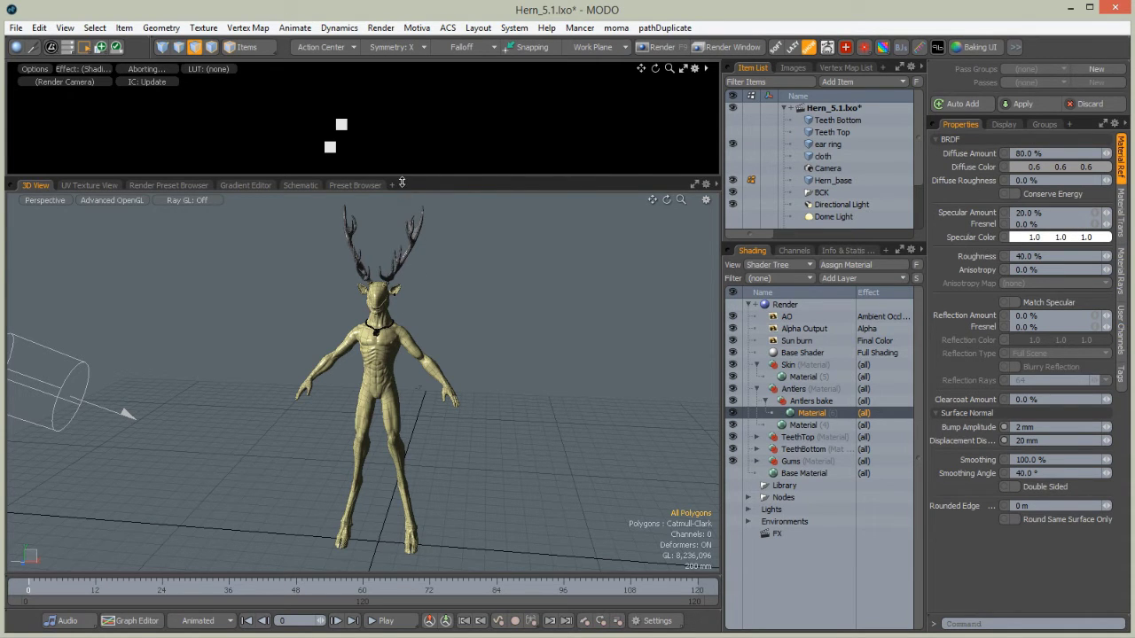
left_click_drag(403, 177, 428, 425)
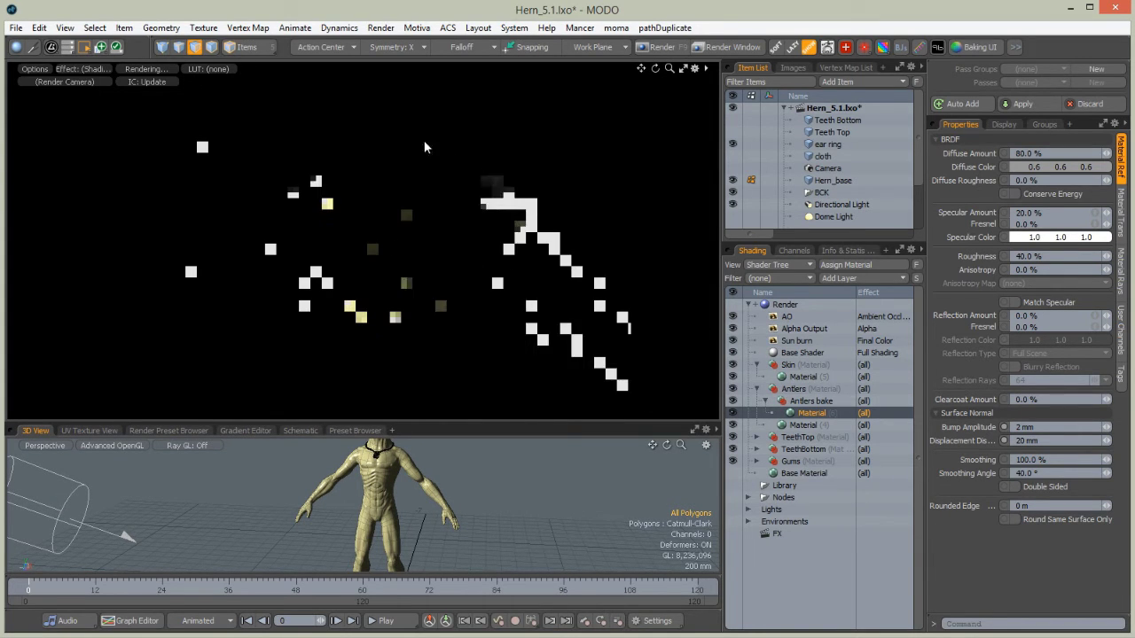
left_click_drag(400, 203, 368, 334, "alt")
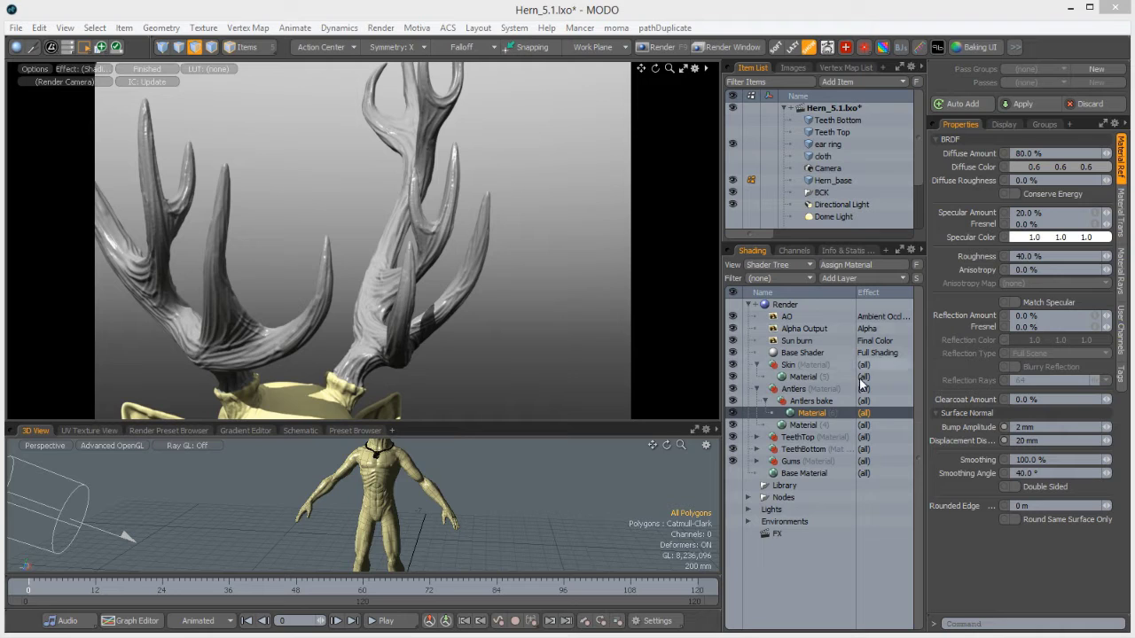
Set the Antlers bake material's diffuse color to RGB 0.78, 0.61, 0.47
left_click(1036, 153)
left_click(1030, 166)
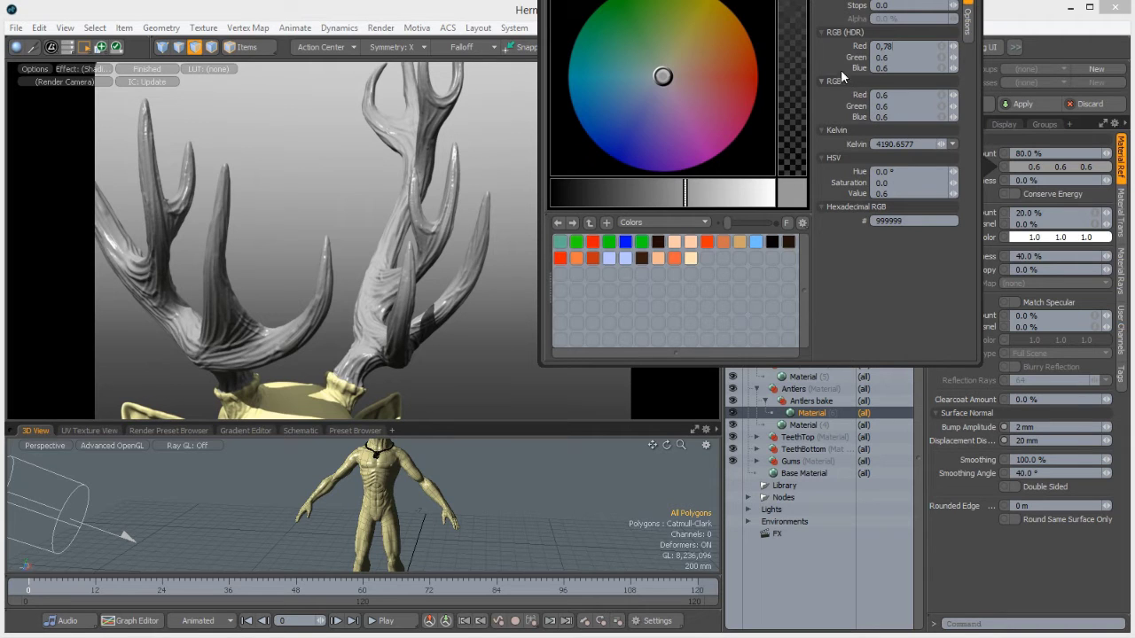
type("0.78")
key("Return")
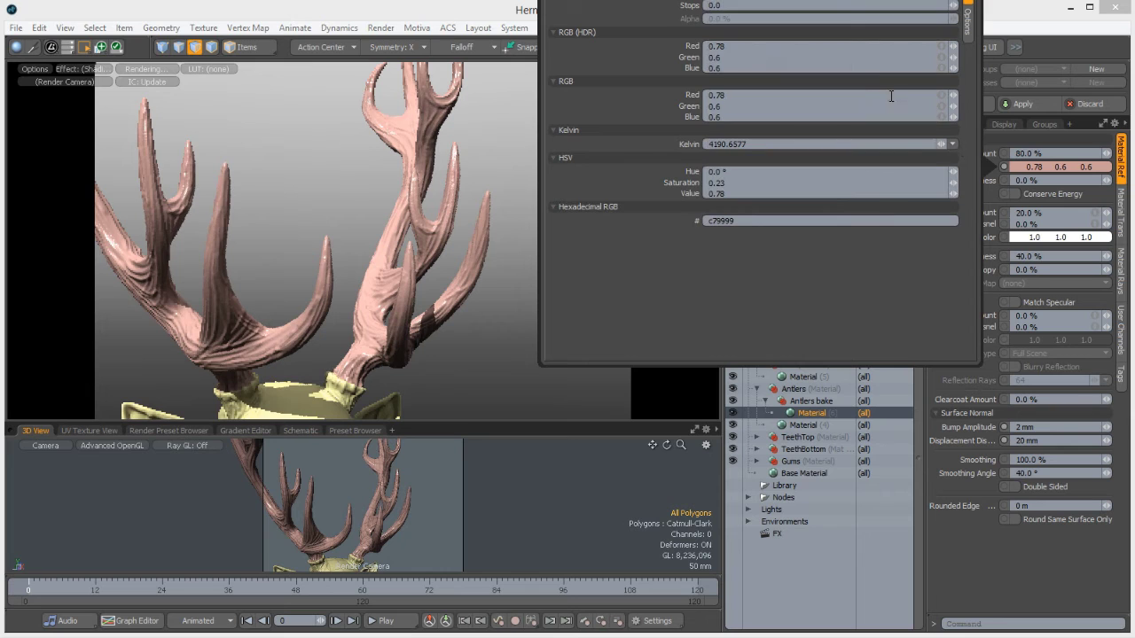
left_click(717, 57)
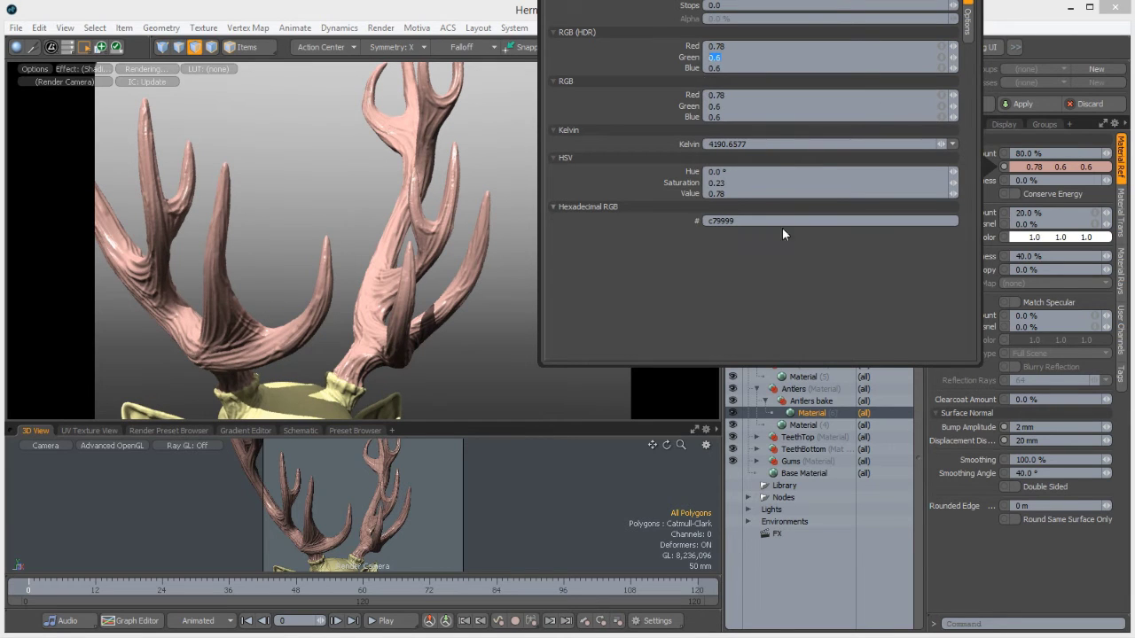
type("0")
key("Return")
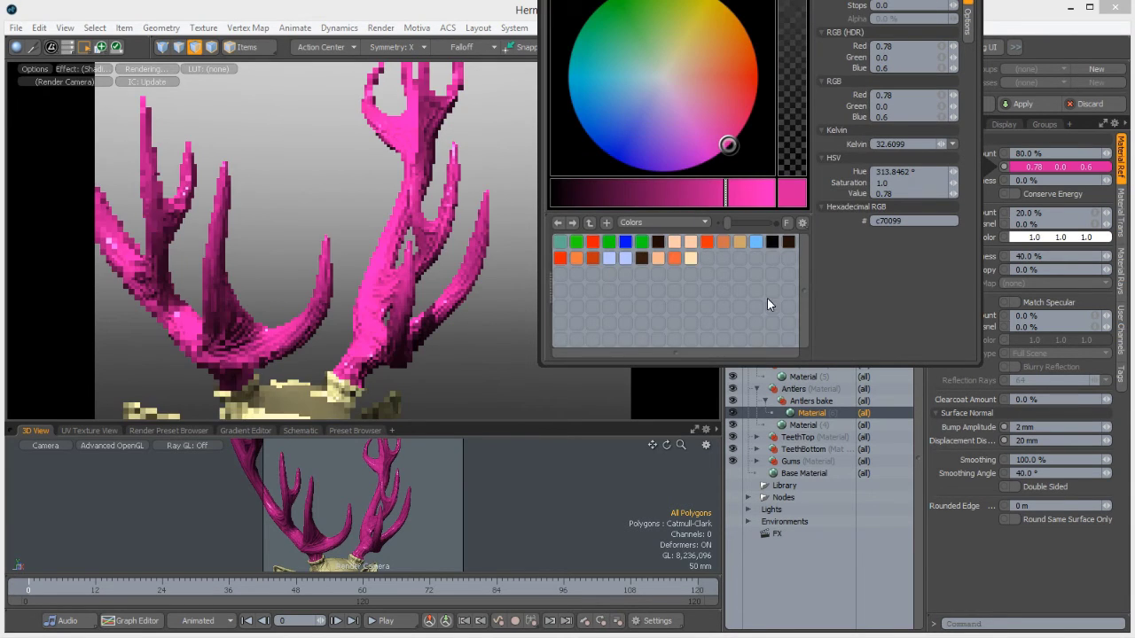
left_click(886, 58)
type("0.61")
key("Return")
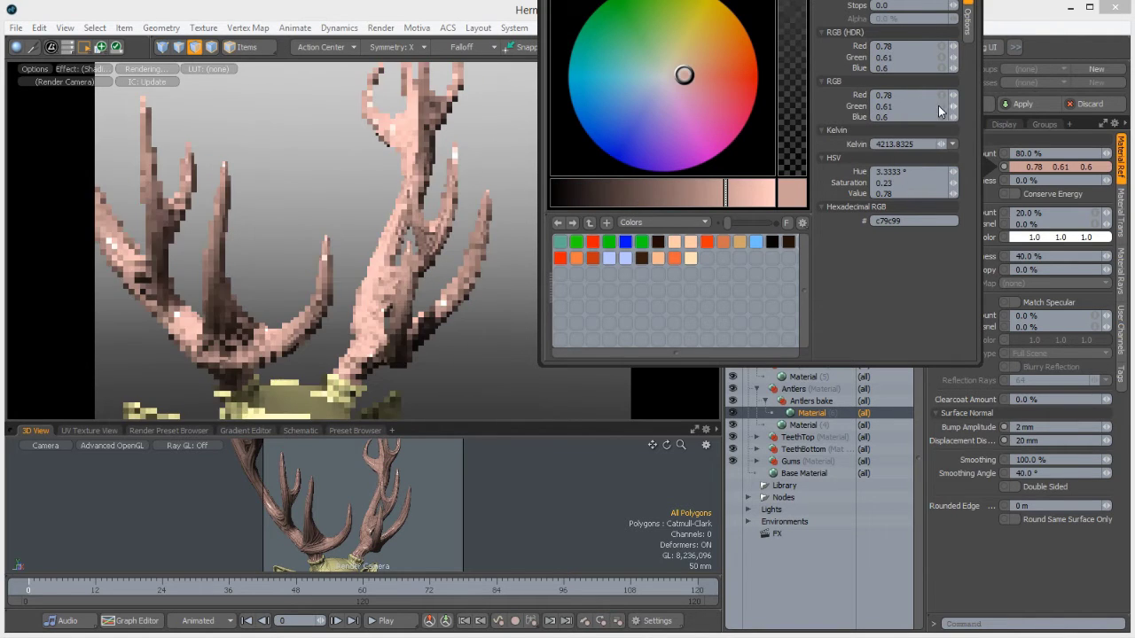
left_click(887, 67)
type("0.47")
key("Return")
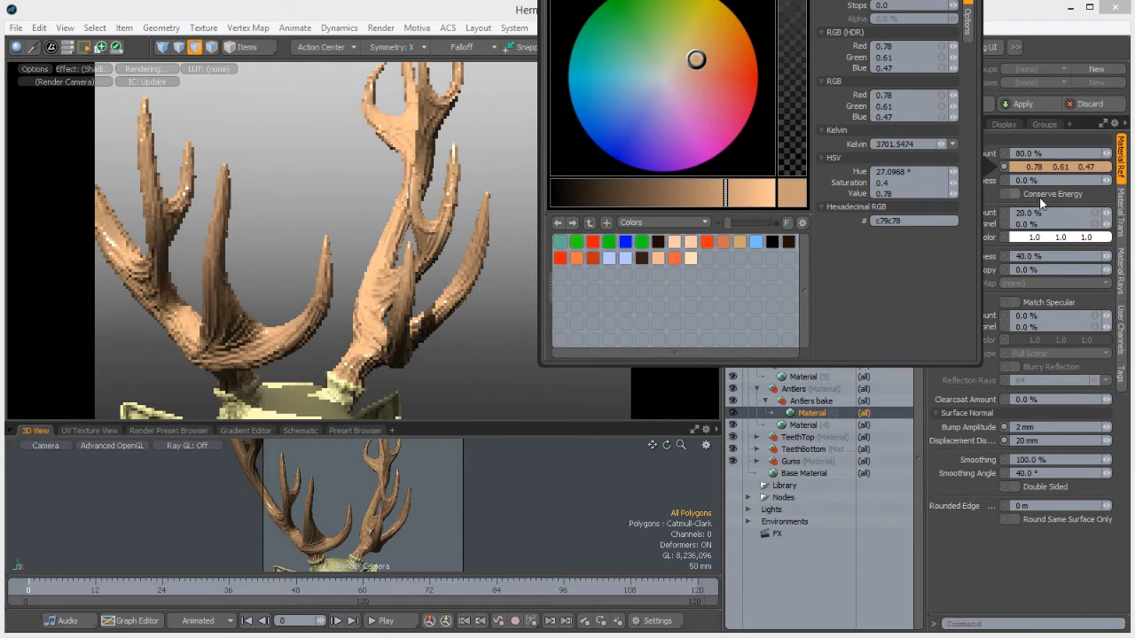
Set the antler bake material's specular amount to 5% and diffuse roughness to 20%, and enable Conserve Energy
left_click(1027, 213)
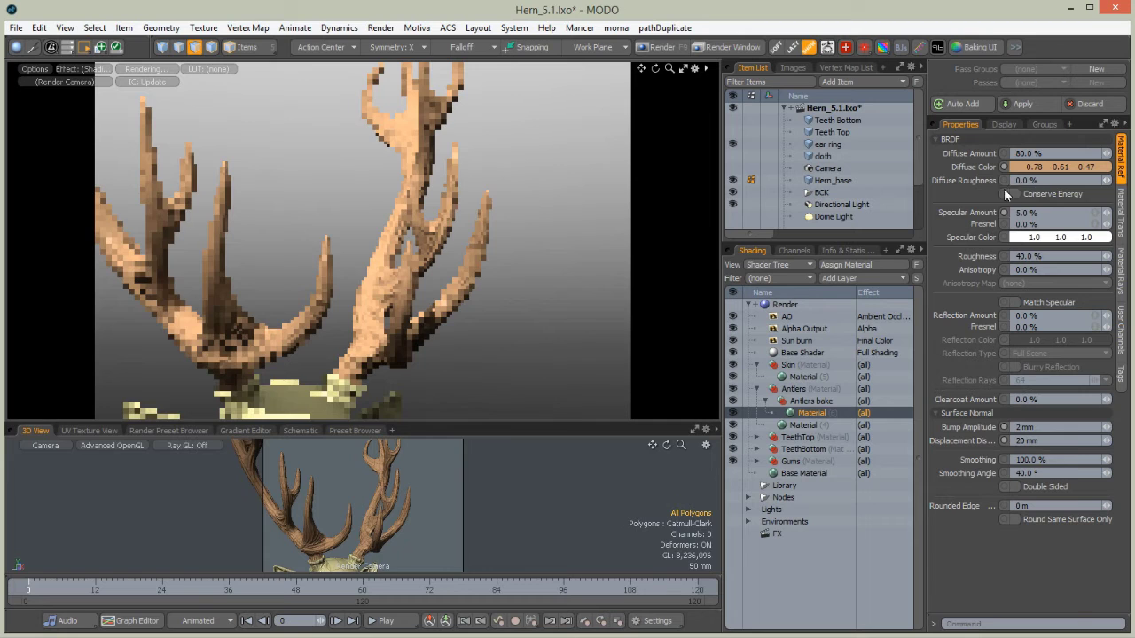
key("KP_2")
left_click(1017, 181)
type("20")
key("Return")
left_click(1015, 194)
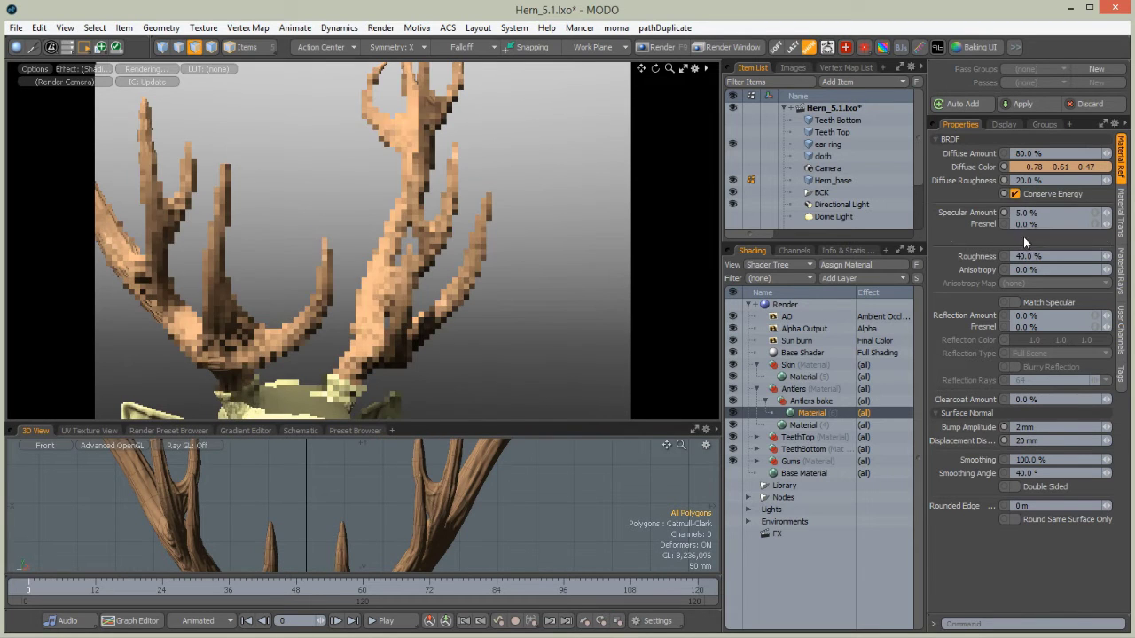
Set the antler bake material's specular Fresnel to 40% and its roughness to 10%
left_click(1033, 224)
type("40")
key("Return")
left_click(1032, 258)
type("10")
key("Return")
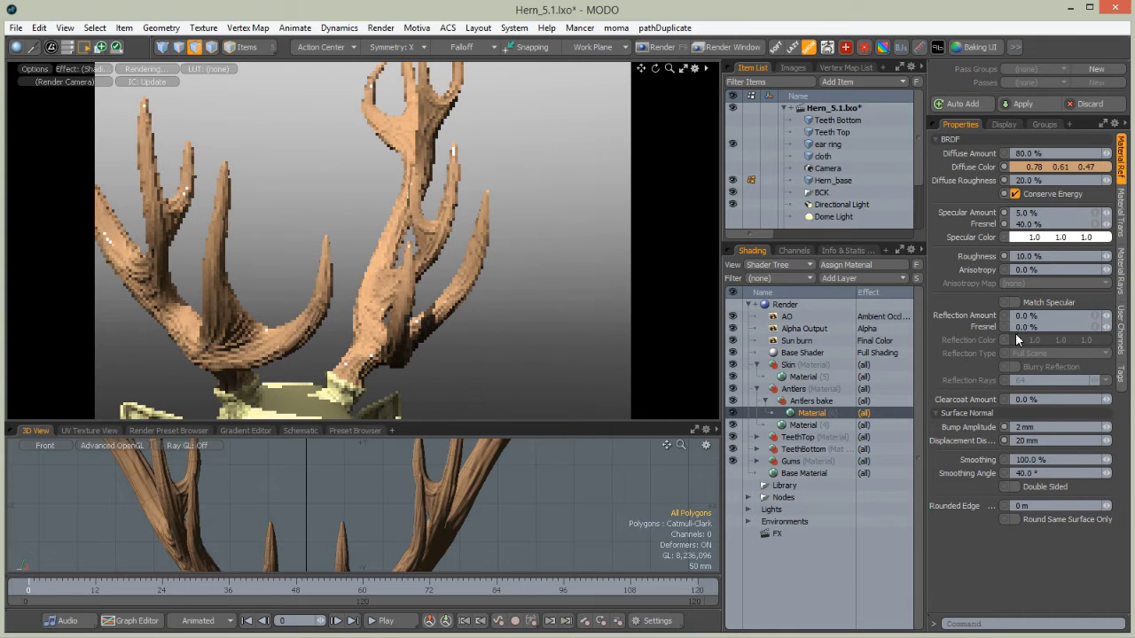
Set the antler bake material's bump amplitude to 1 mm and displacement distance to 0
left_click_drag(1037, 428, 999, 432)
type("1")
key("Tab")
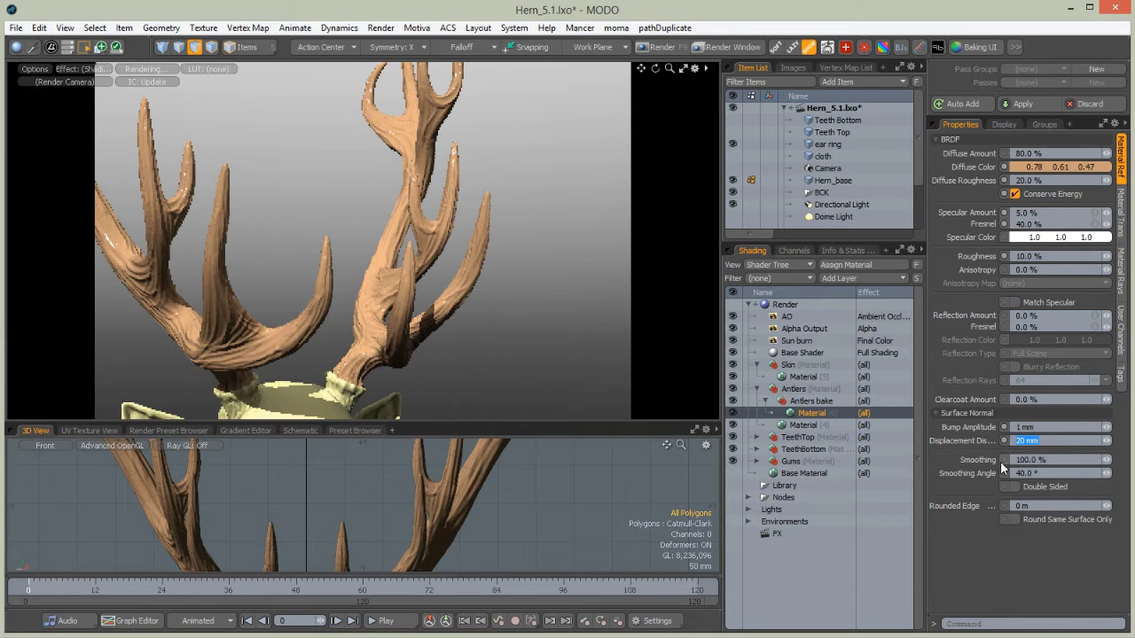
type("0")
key("Return")
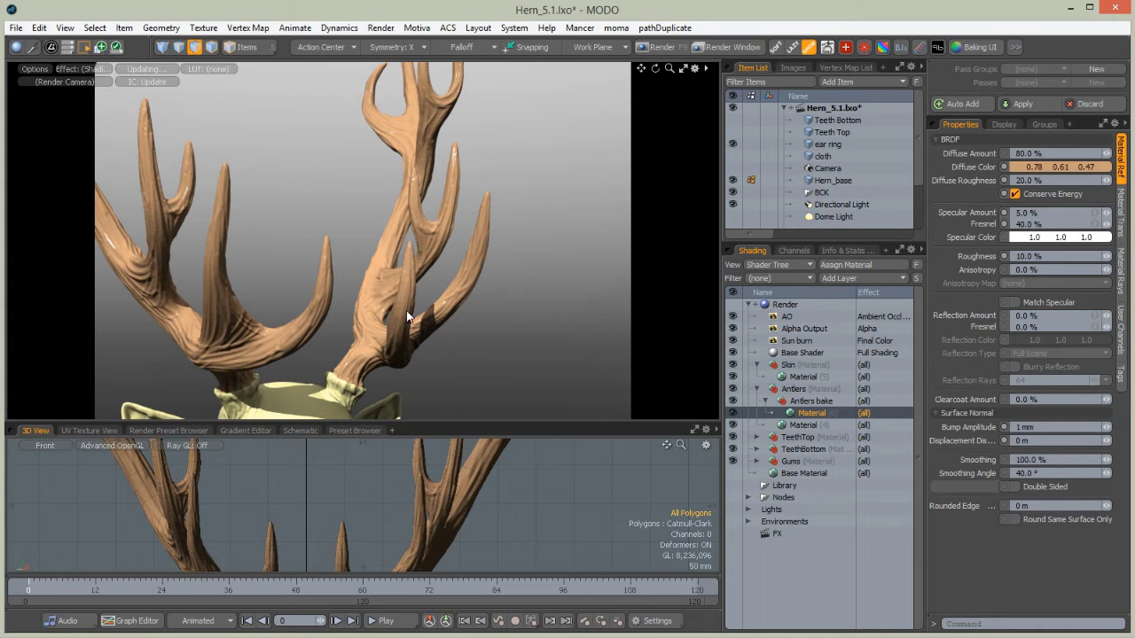
Add an Occlusion layer above the material in the Antlers bake group and set its type to Convexity
left_click(857, 277)
mouse_move(840, 359)
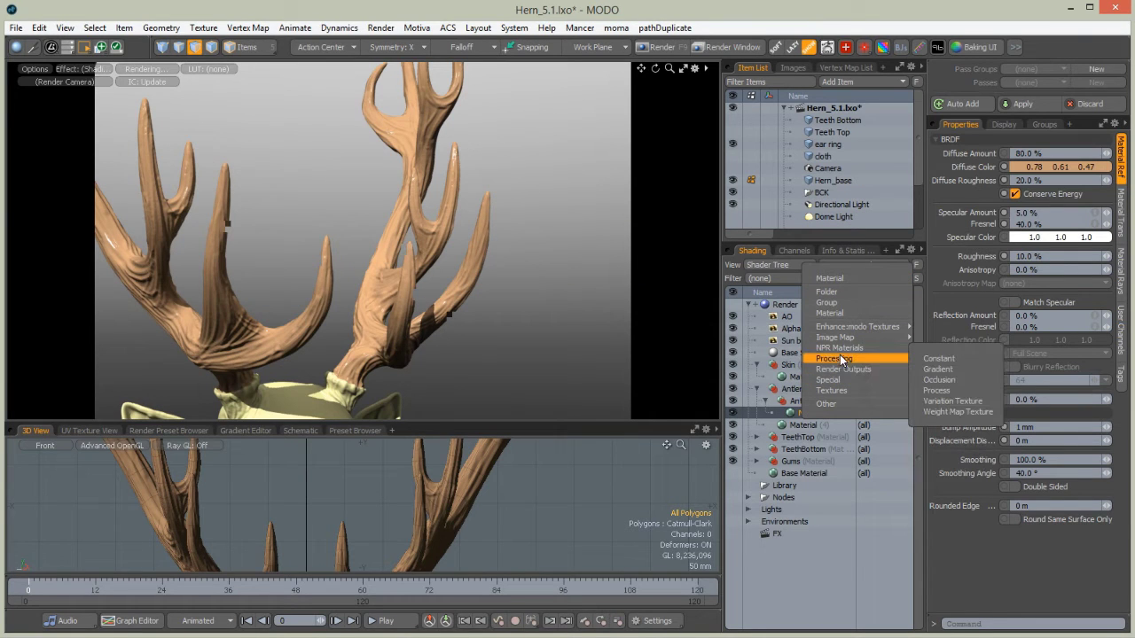
left_click(939, 380)
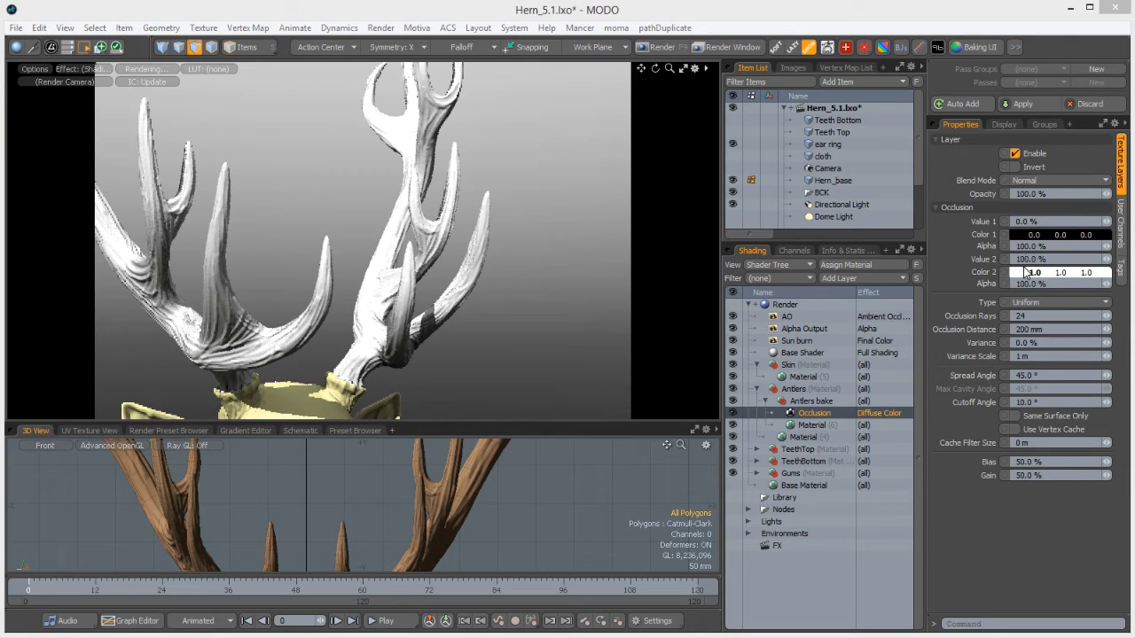
left_click(1031, 302)
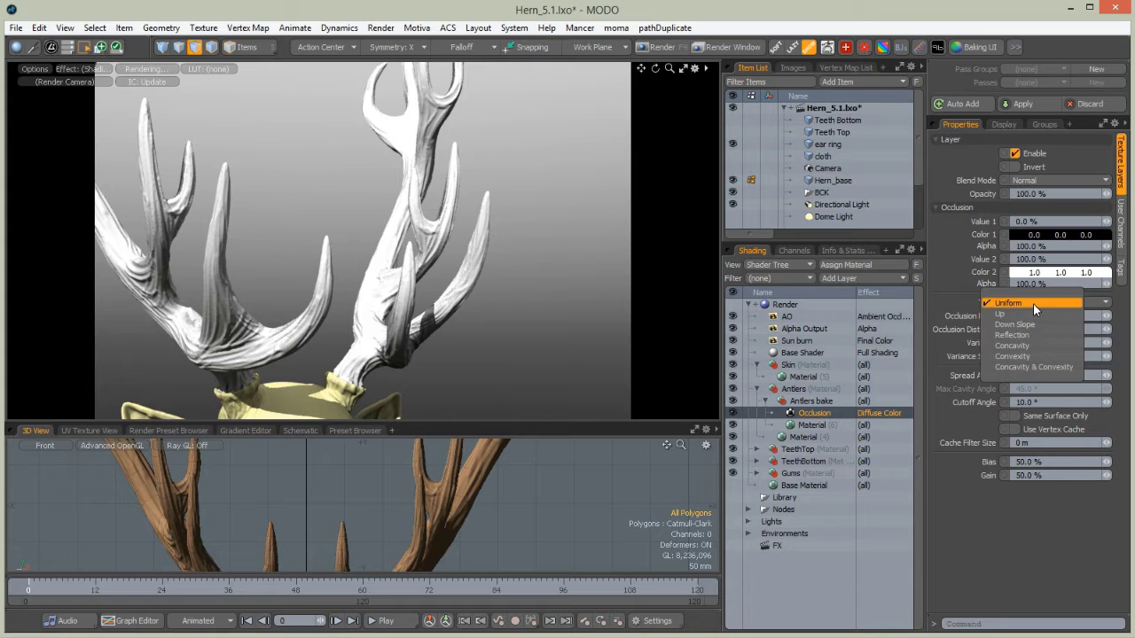
left_click(1021, 355)
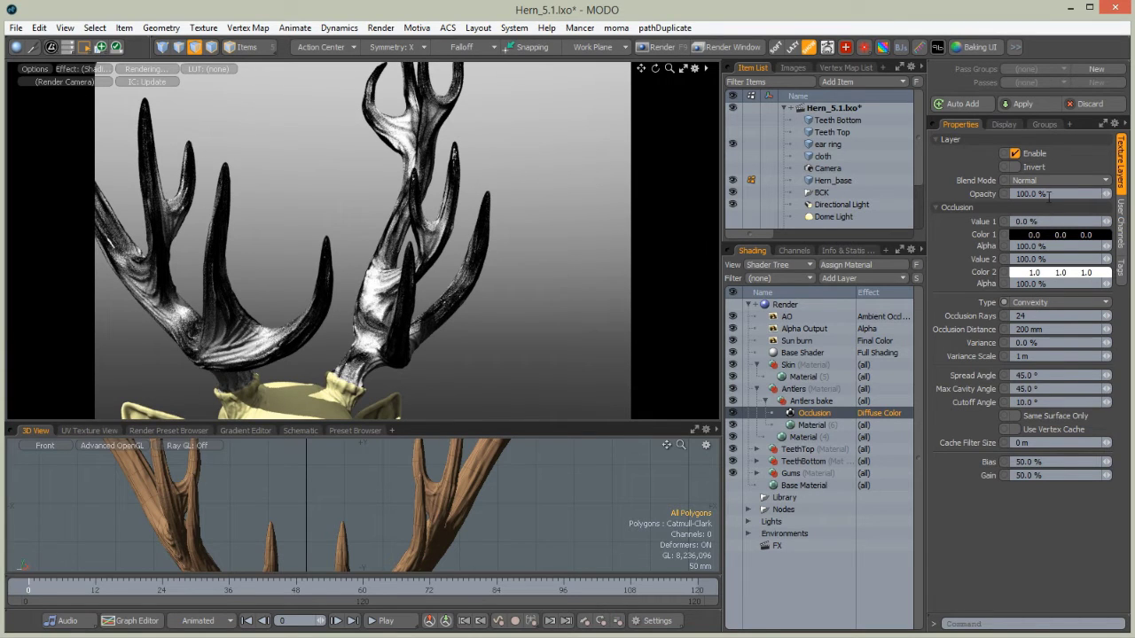
Set the Occlusion layer's Color 1 to RGB 0.54, 0.44, 0.3
left_click(1018, 234)
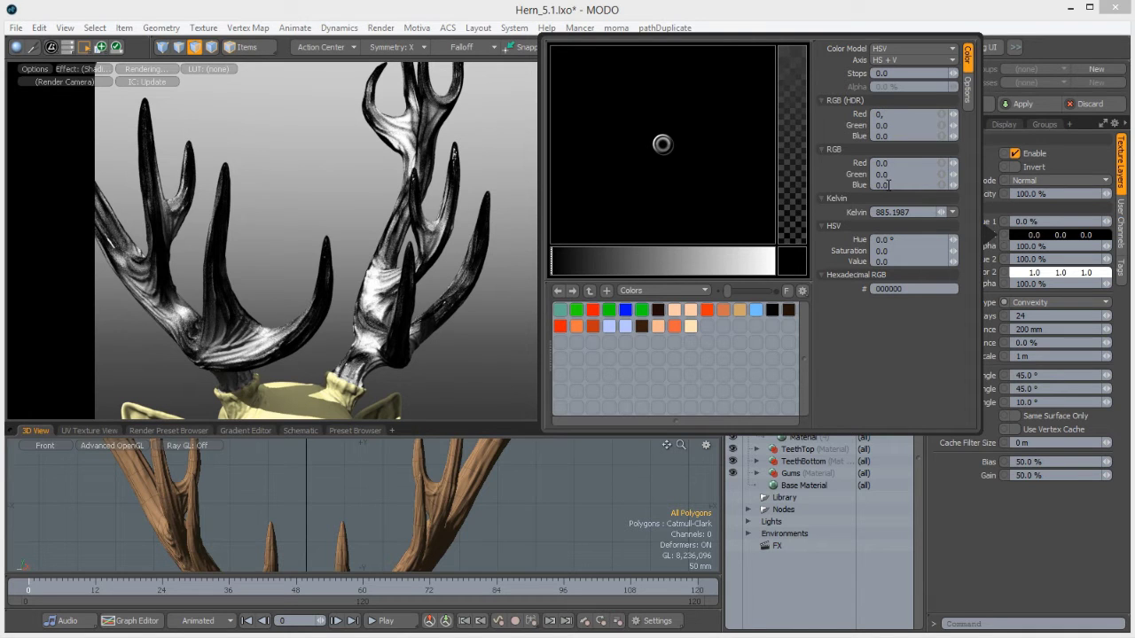
key("Tab")
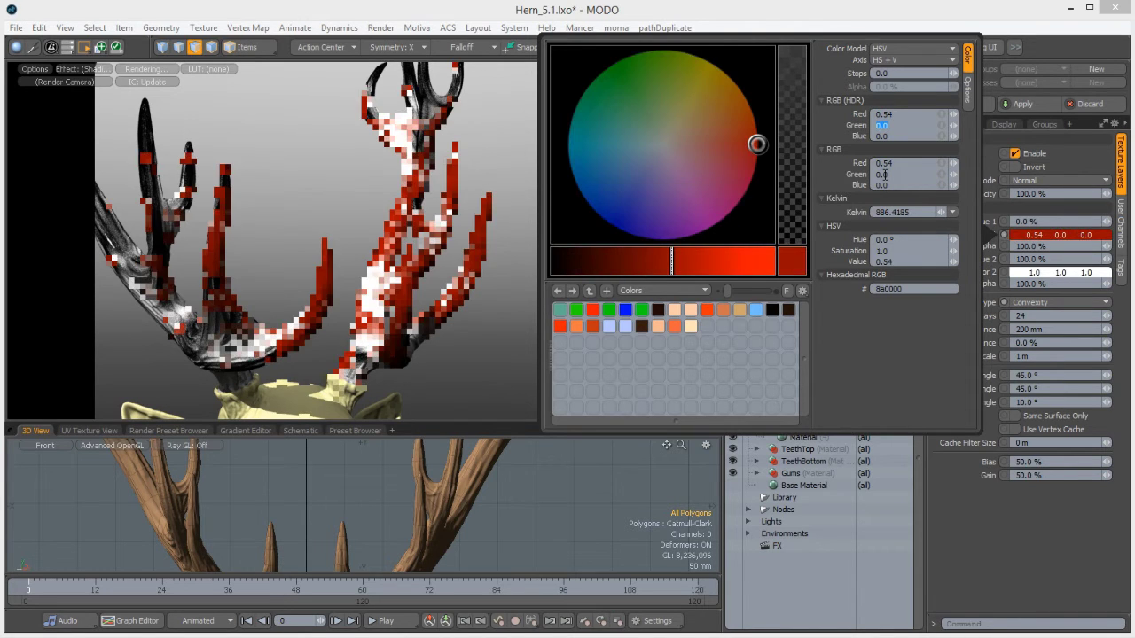
type("0,44")
key("Tab")
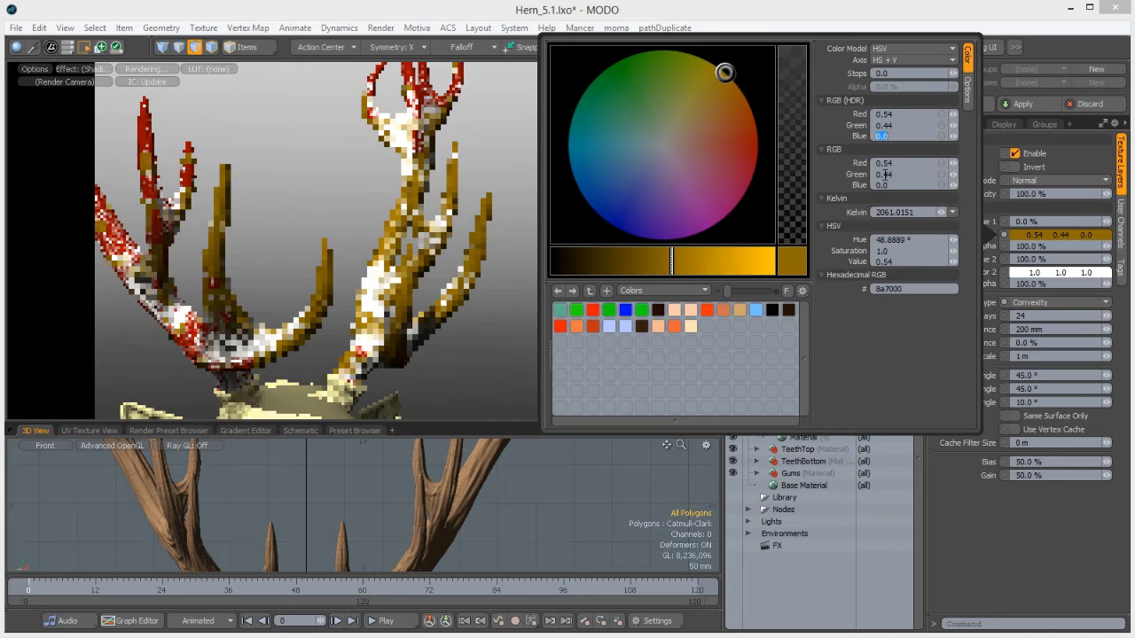
type("0.3")
key("Tab")
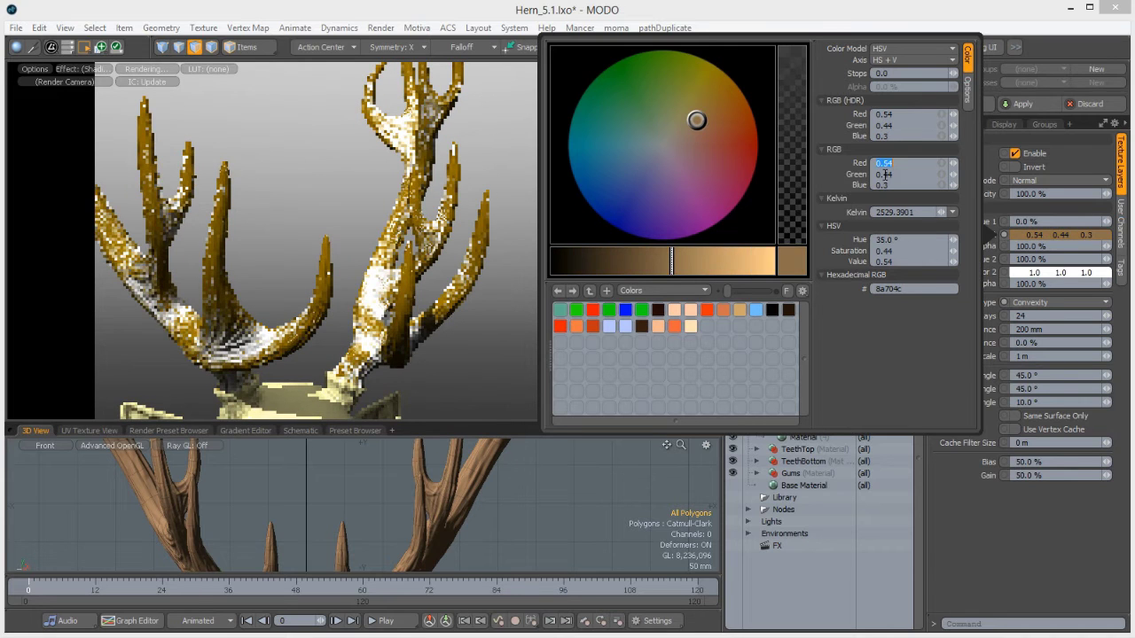
Set the Occlusion layer's Color 2 to RGB 0.78, 0.64, 0.43
left_click(1034, 273)
left_click_drag(890, 152, 827, 155)
type("0,78")
key("Tab")
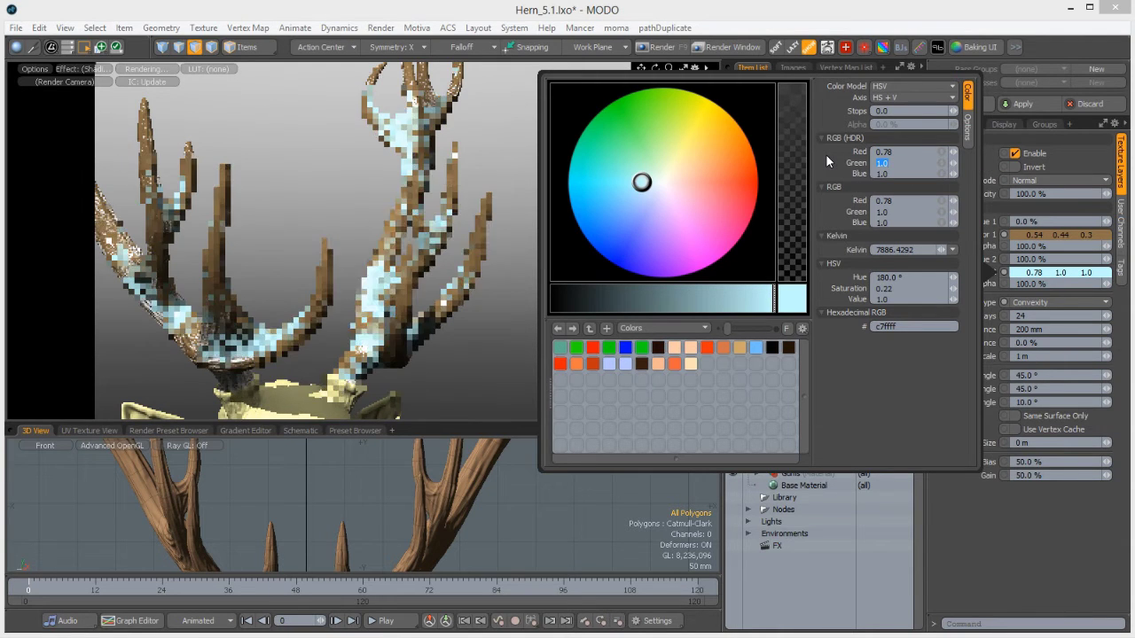
type("0.64")
key("Tab")
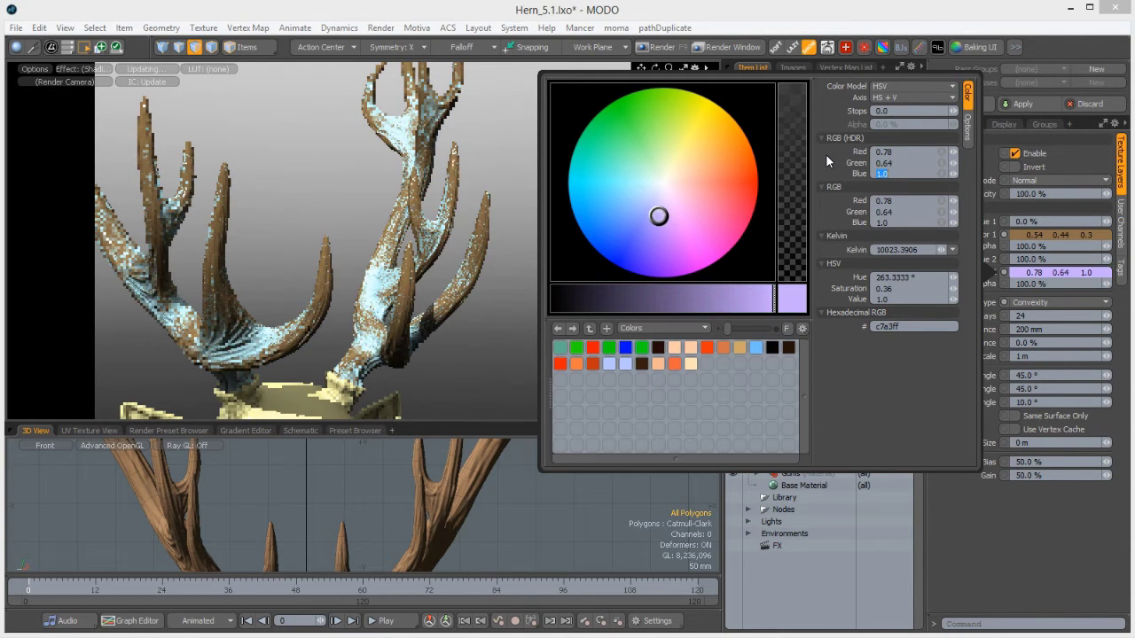
type("0.43")
key("Return")
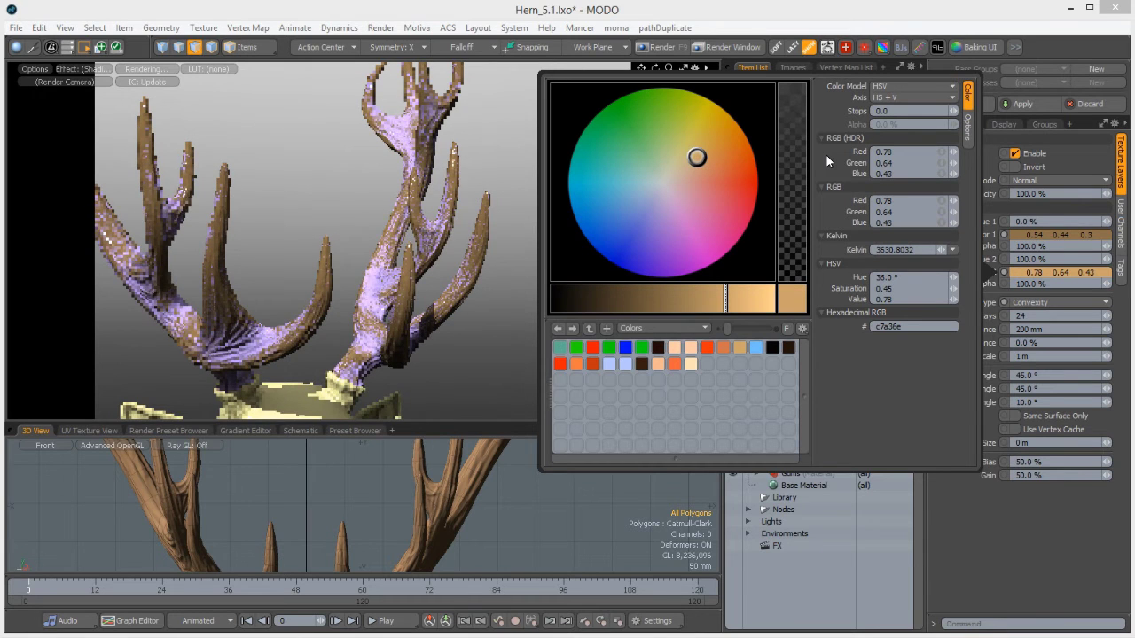
left_click(873, 25)
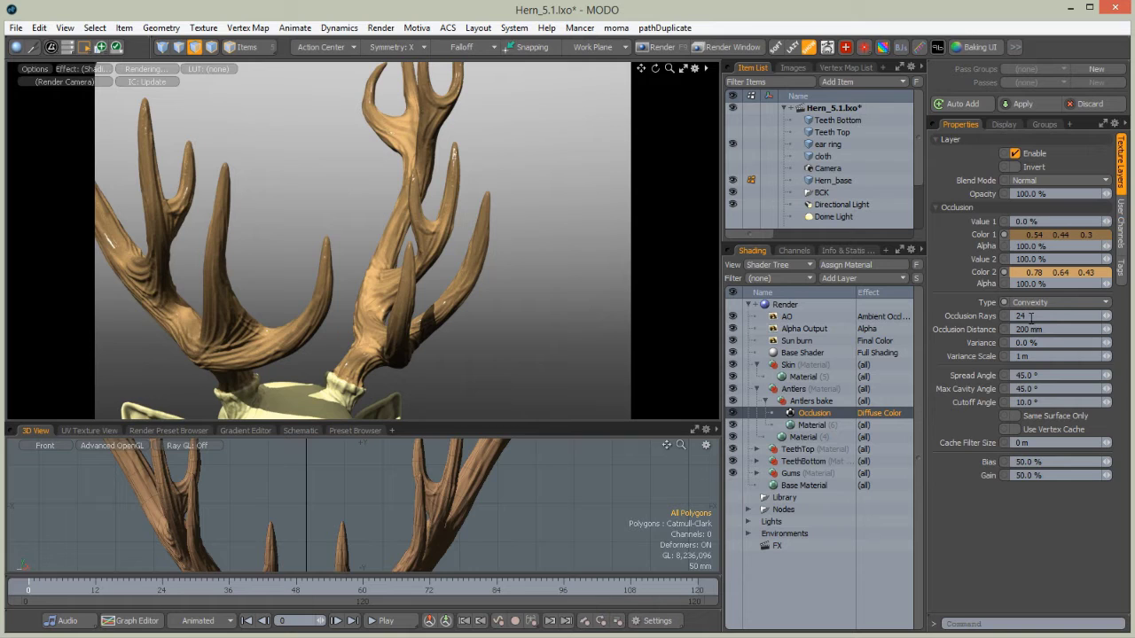
Set the Occlusion layer to 512 occlusion rays and an occlusion distance of 20.8 mm
type("12")
key("Return")
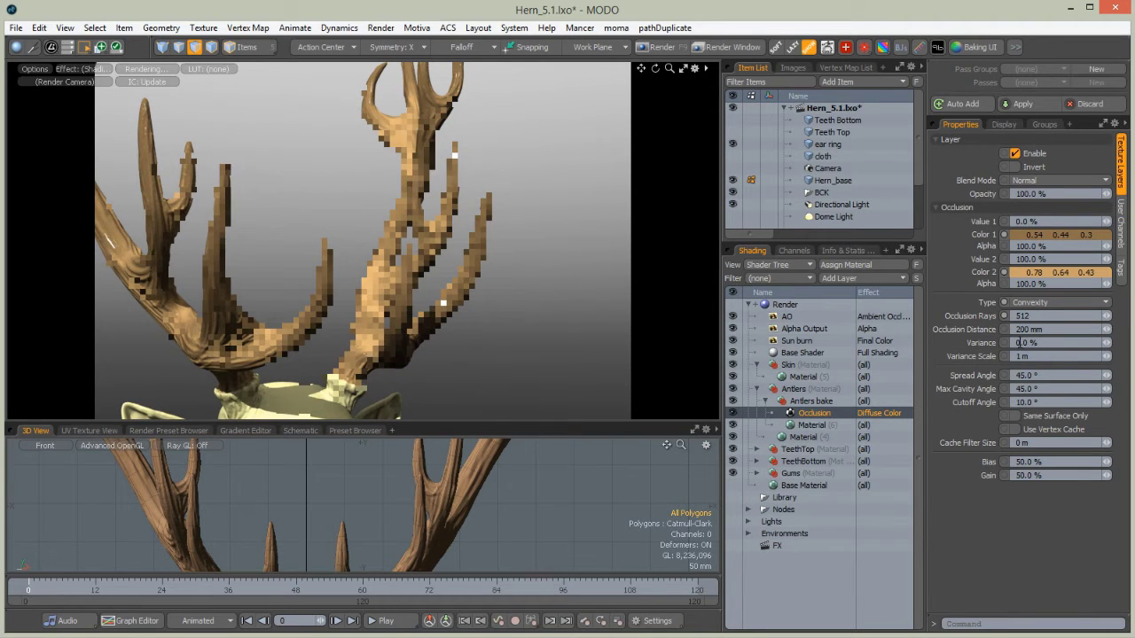
left_click_drag(1044, 331, 997, 339)
type("20,8")
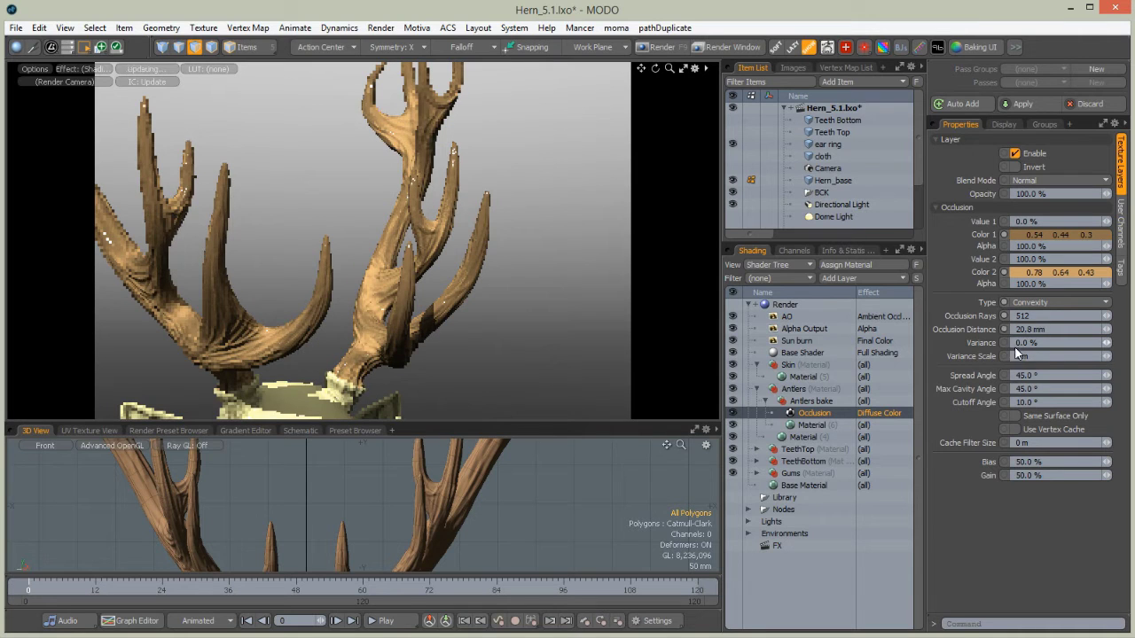
key("Return")
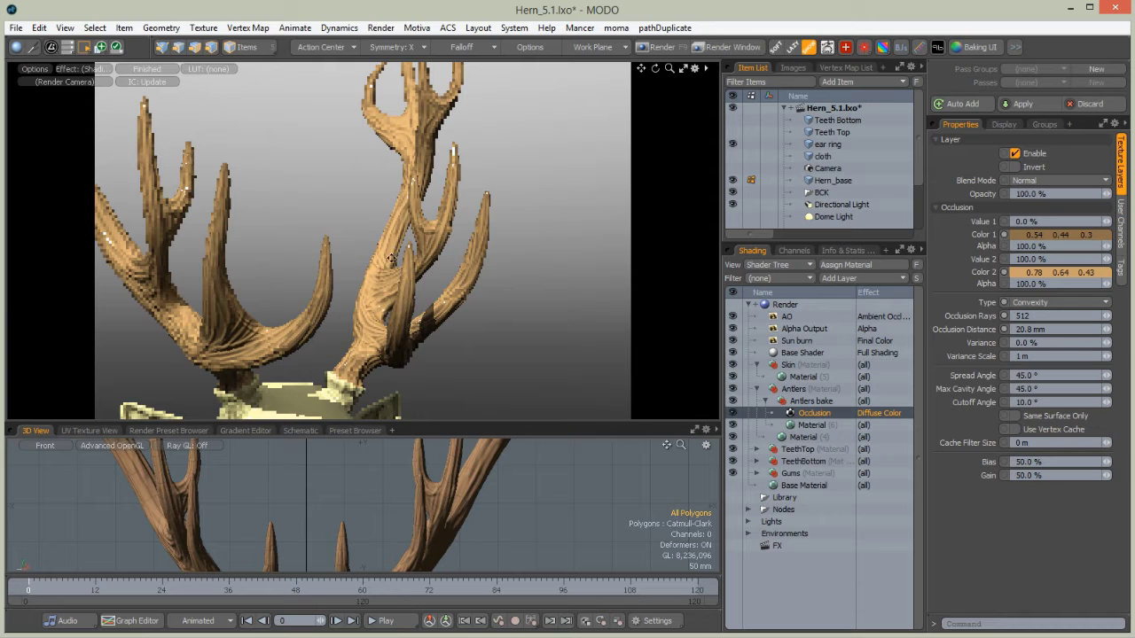
Set the Occlusion layer's variance to 17%
left_click_drag(391, 257, 452, 258, "alt")
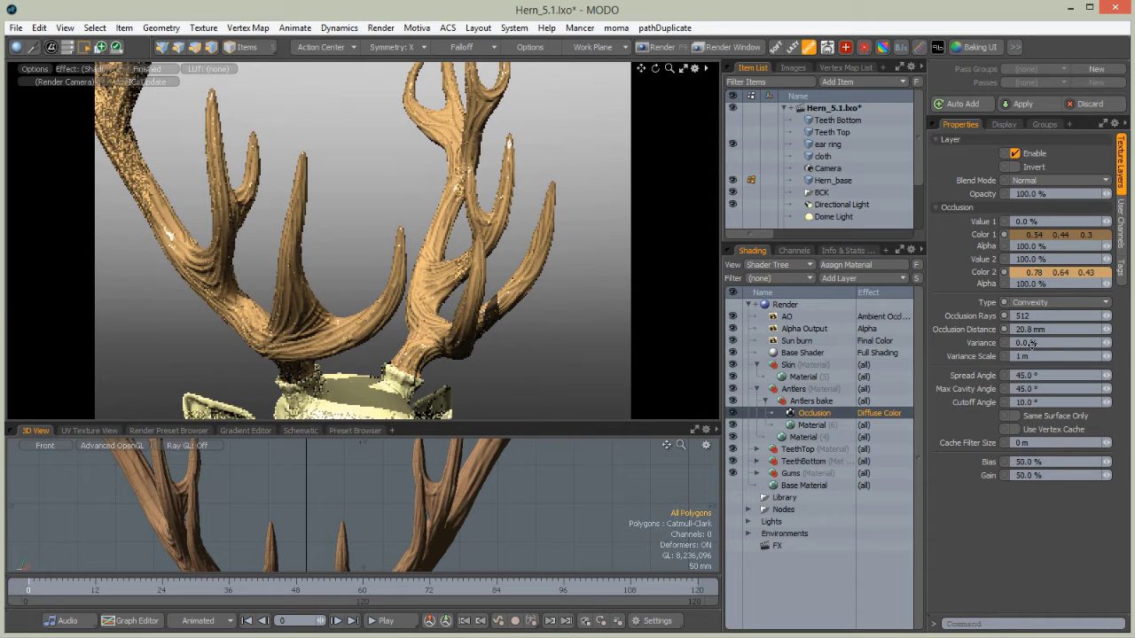
left_click_drag(1025, 343, 1026, 352, "alt+shift")
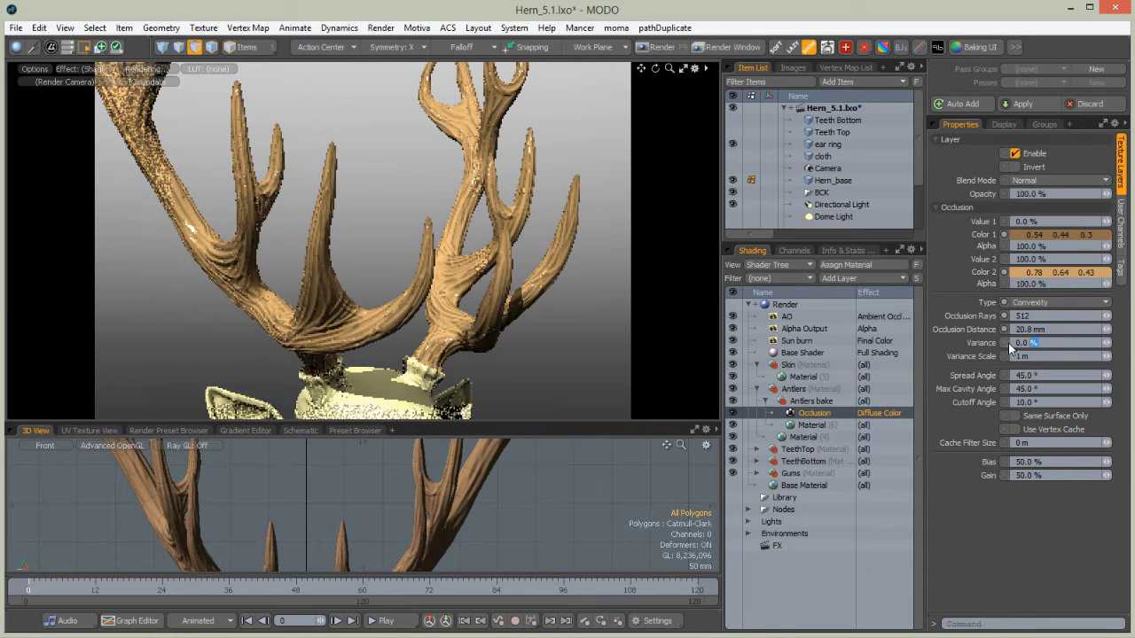
type("17")
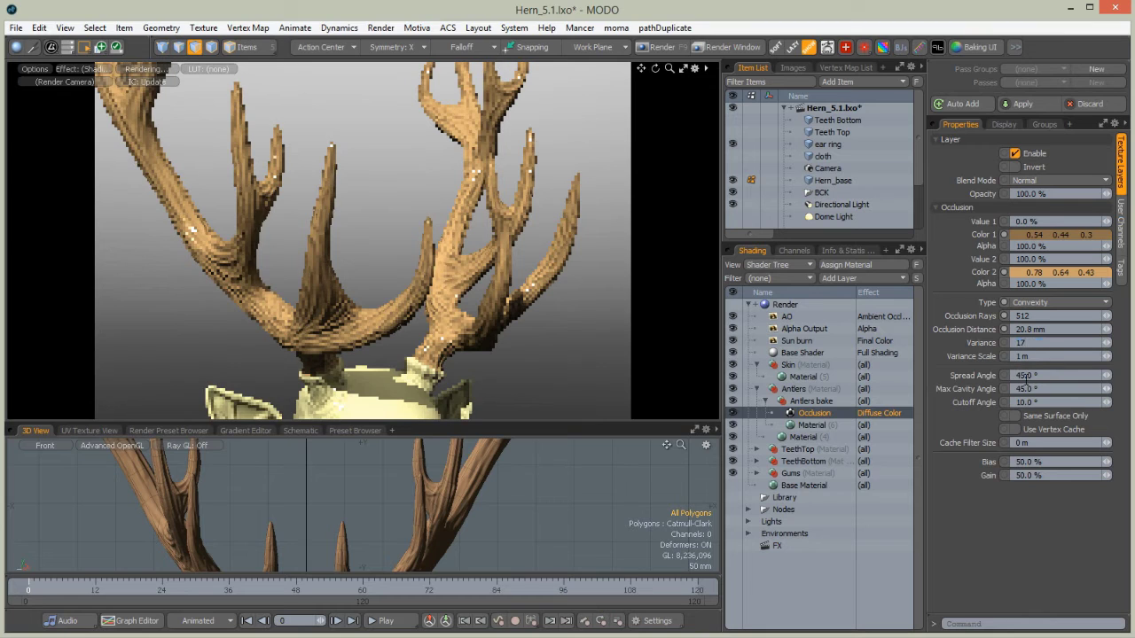
key("Tab")
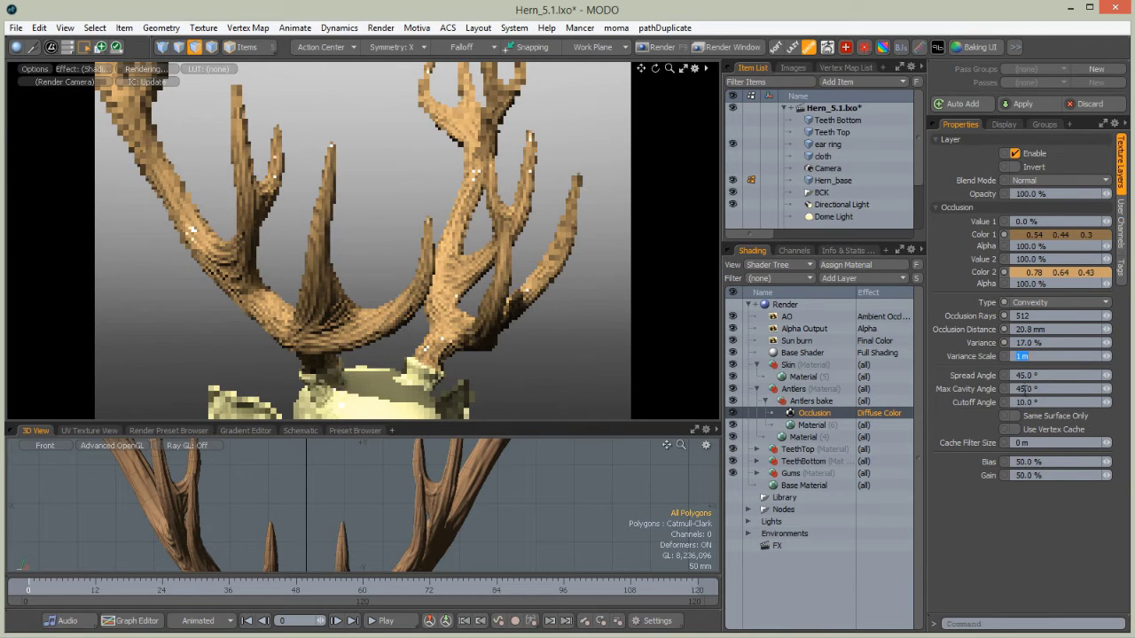
Set the Occlusion layer's spread angle and max cavity angle to 40° and its cutoff angle to 23.1°
key("Tab")
type("40")
key("Tab")
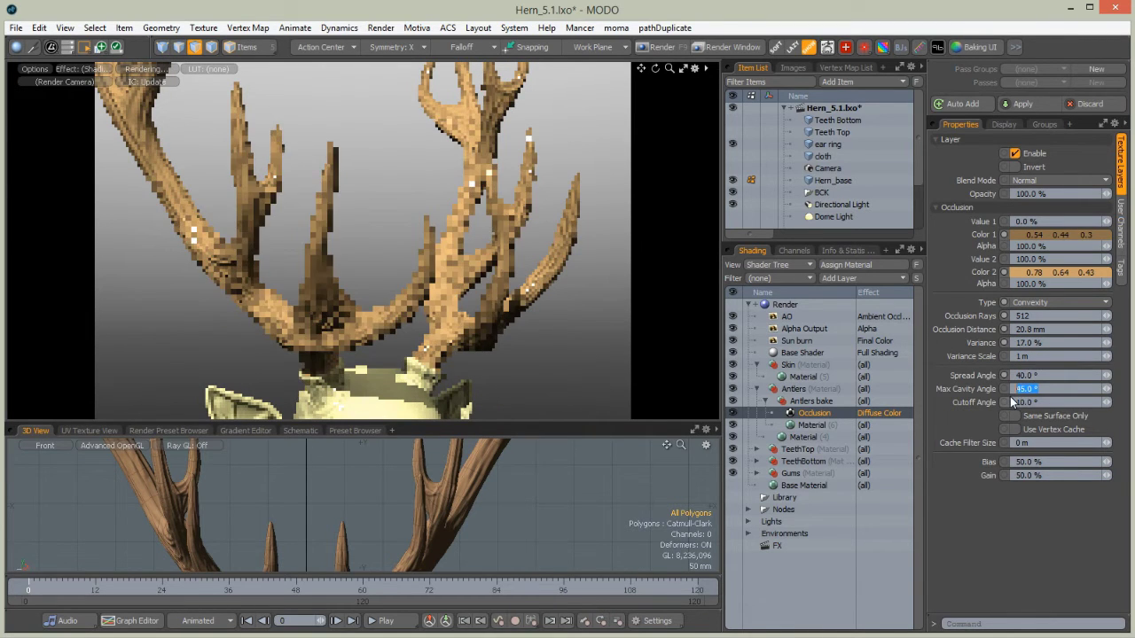
type("40")
key("Tab")
type("23.1")
key("Return")
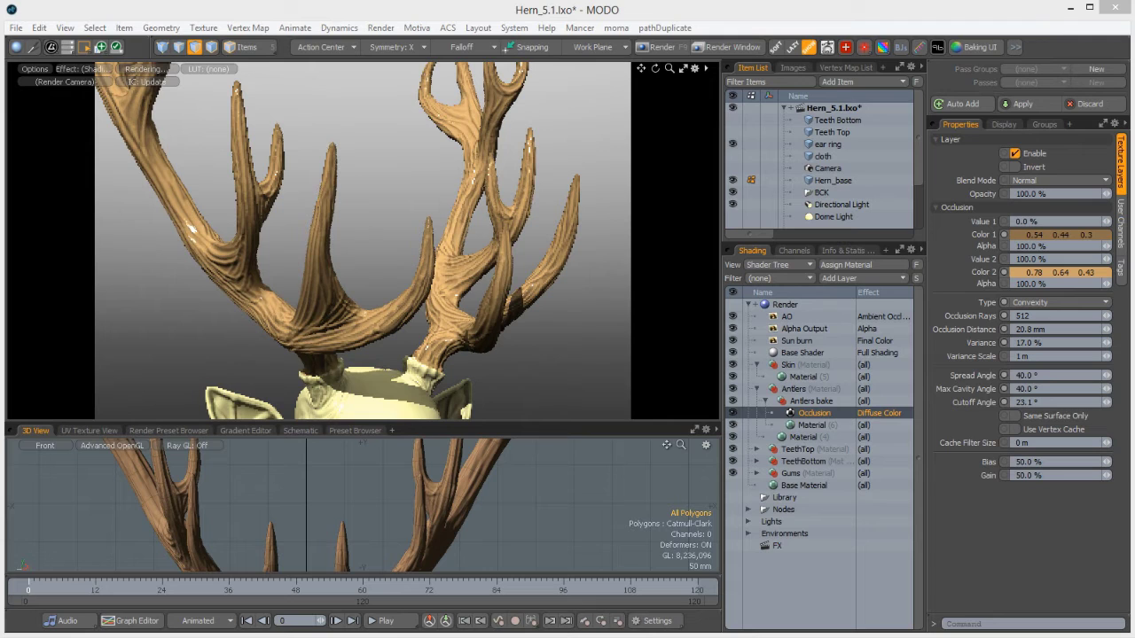
Add a Noise texture layer above the Occlusion layer in the Antlers bake group
left_click(833, 279)
mouse_move(825, 376)
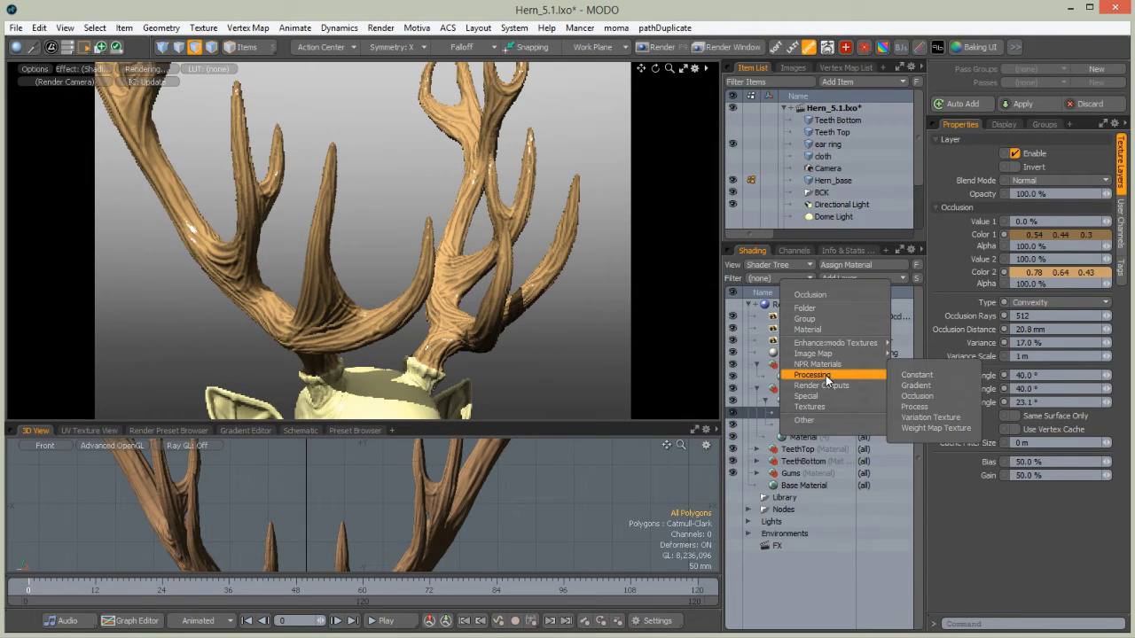
mouse_move(835, 408)
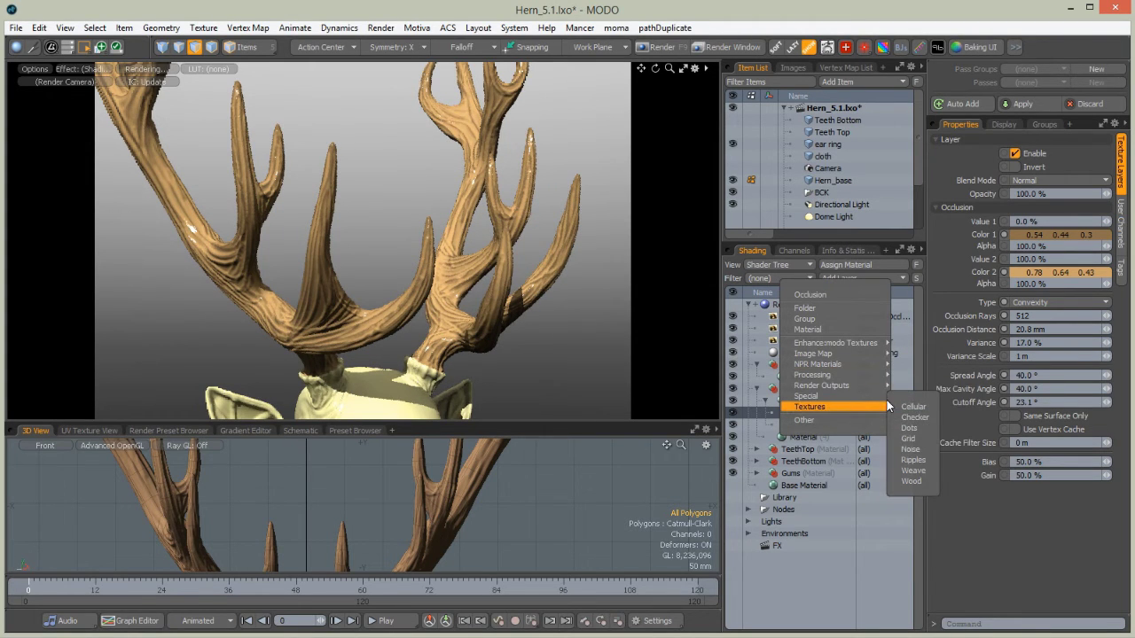
left_click(910, 449)
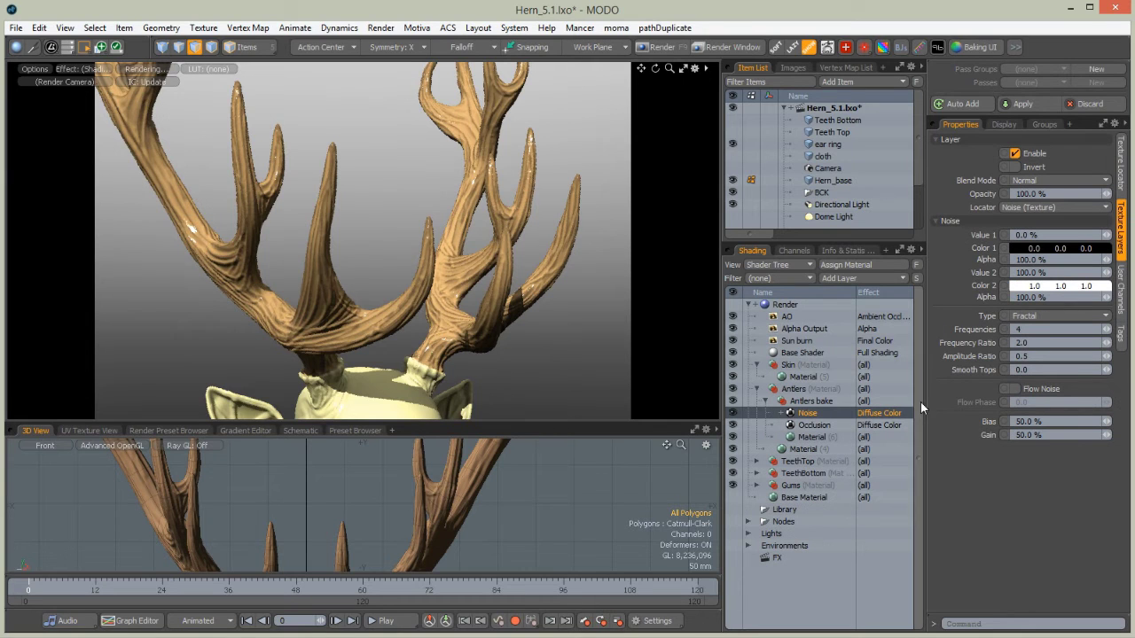
Set the Noise layer's Color 1 to RGB 0.4, 0.34, 0.22
left_click(1015, 249)
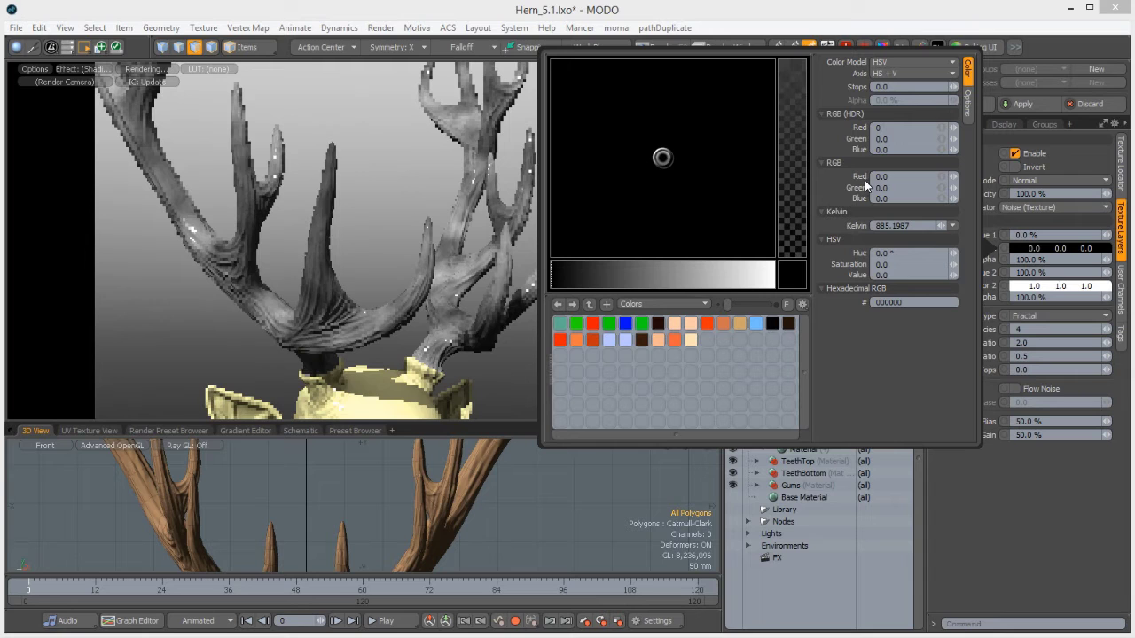
type(".4")
key("Tab")
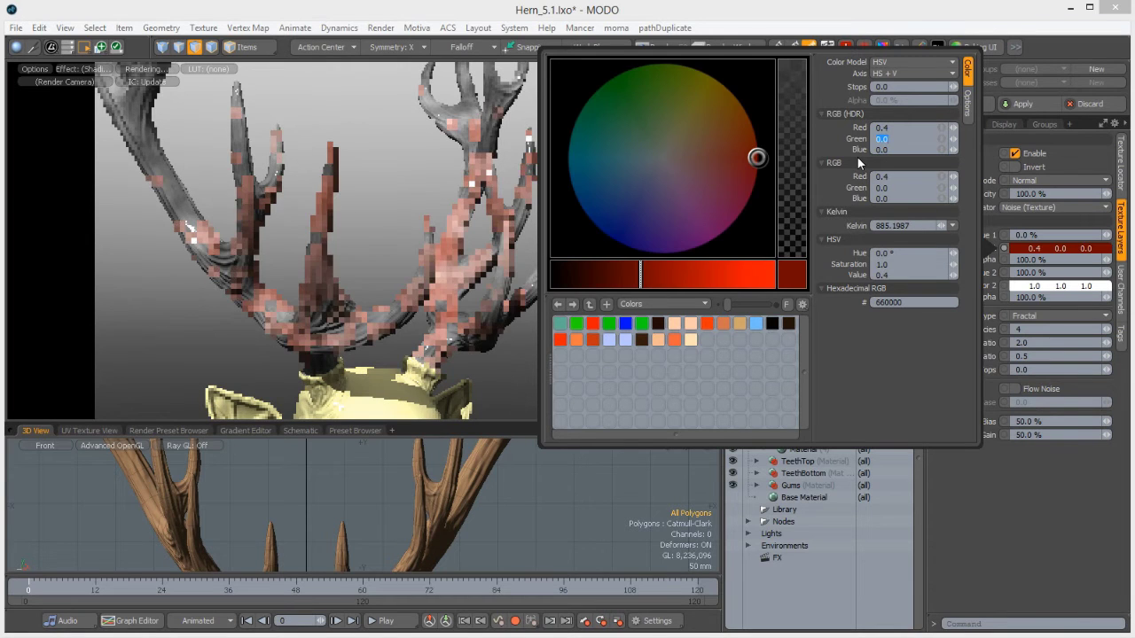
type(".34")
key("Tab")
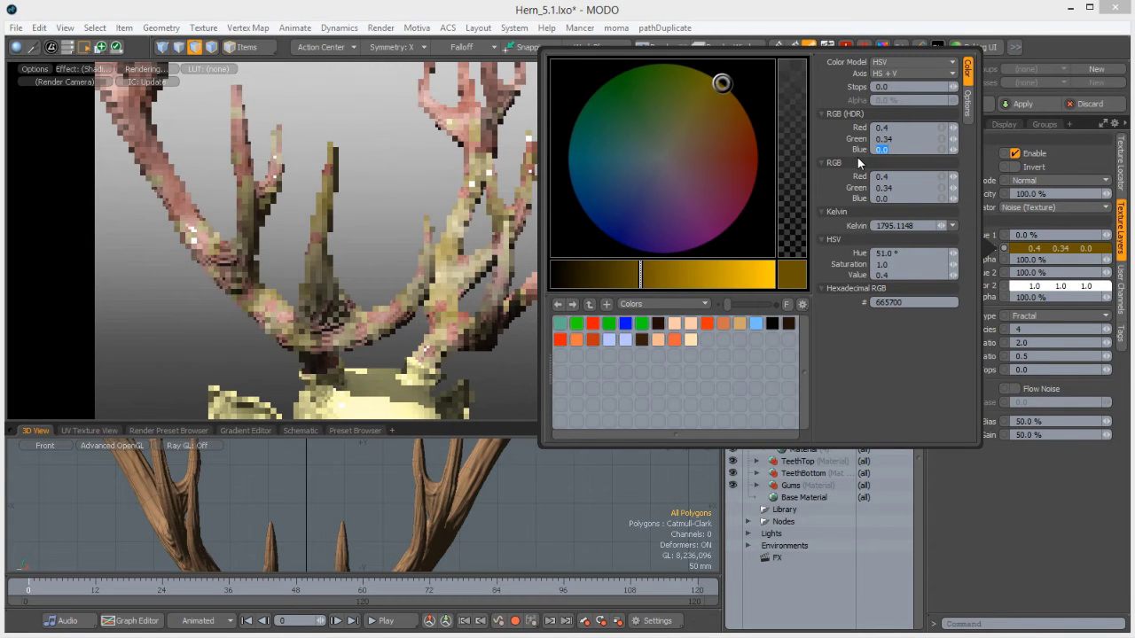
type(".22")
key("Return")
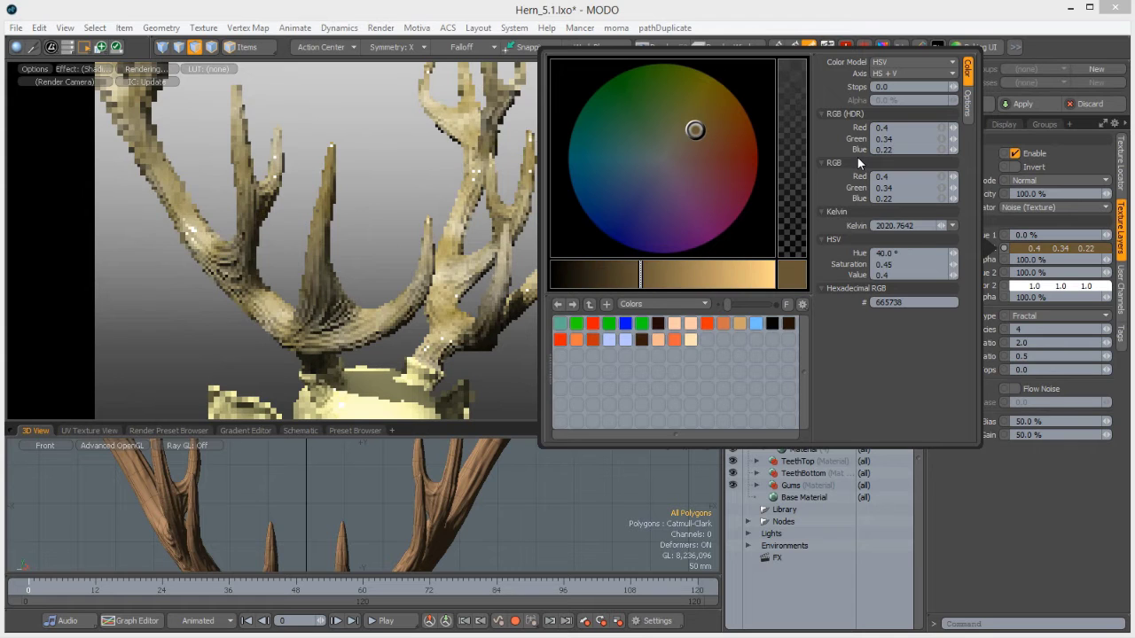
Set the Noise texture locator's X, Y and Z size to 6.6 mm
left_click(1119, 178)
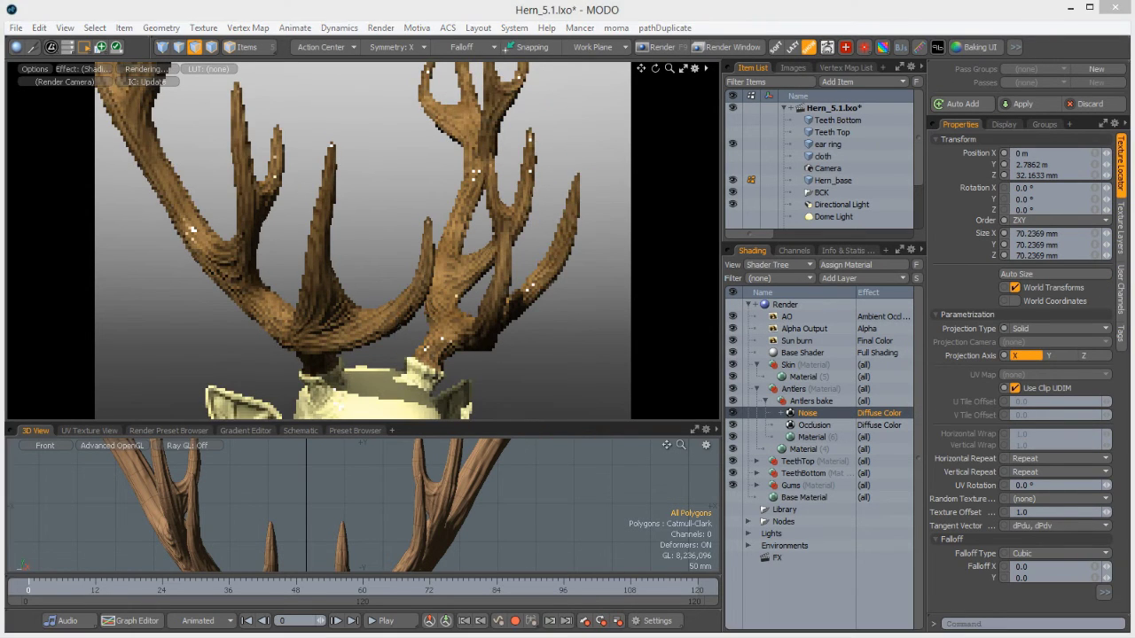
type("70.1")
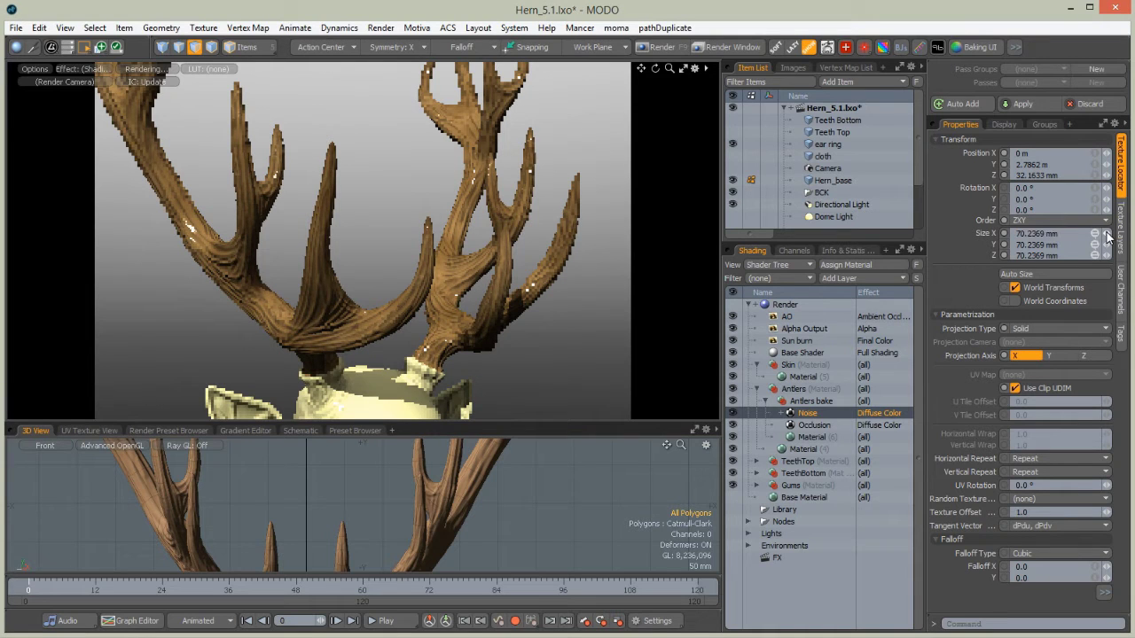
key("Return")
type("58.7")
key("Return")
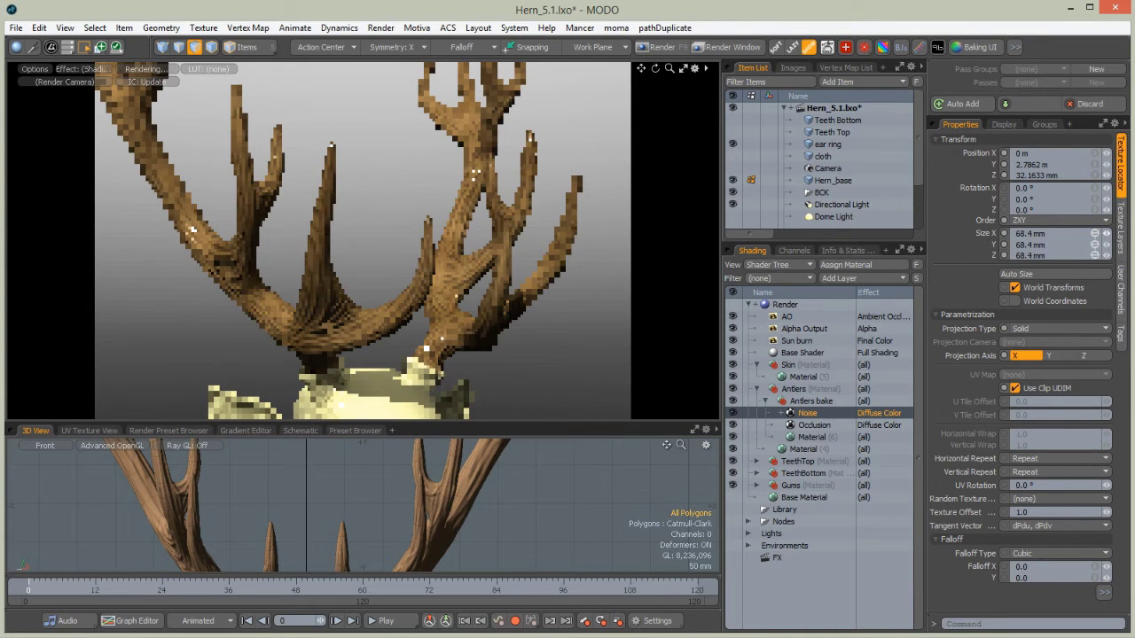
left_click_drag(1106, 233, 1096, 233)
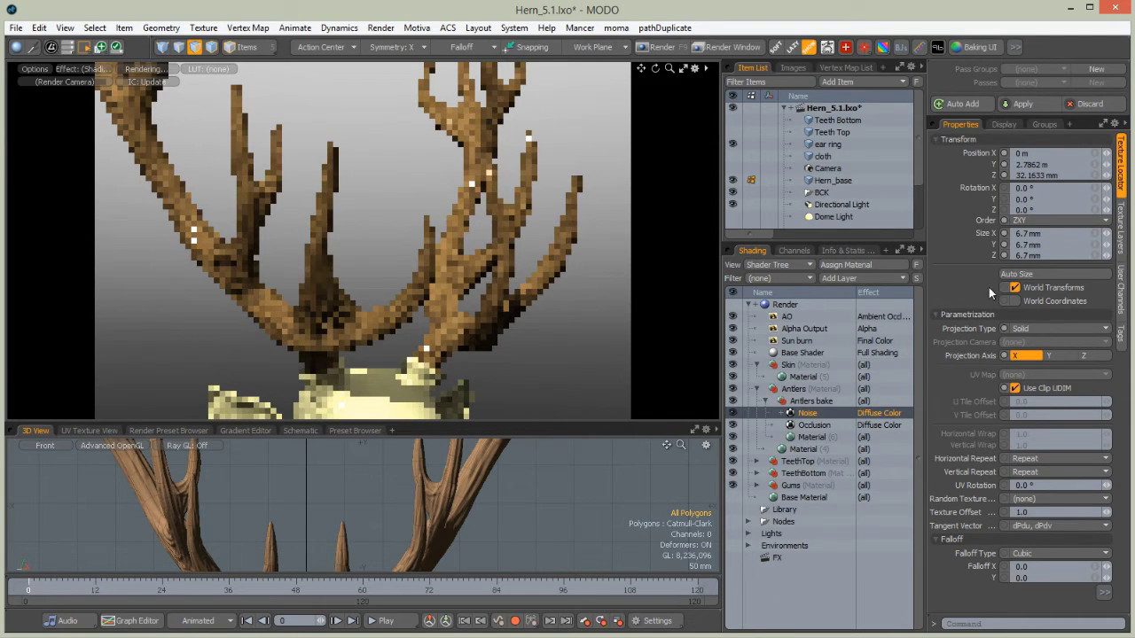
left_click(1048, 233)
type("6,6")
key("Return")
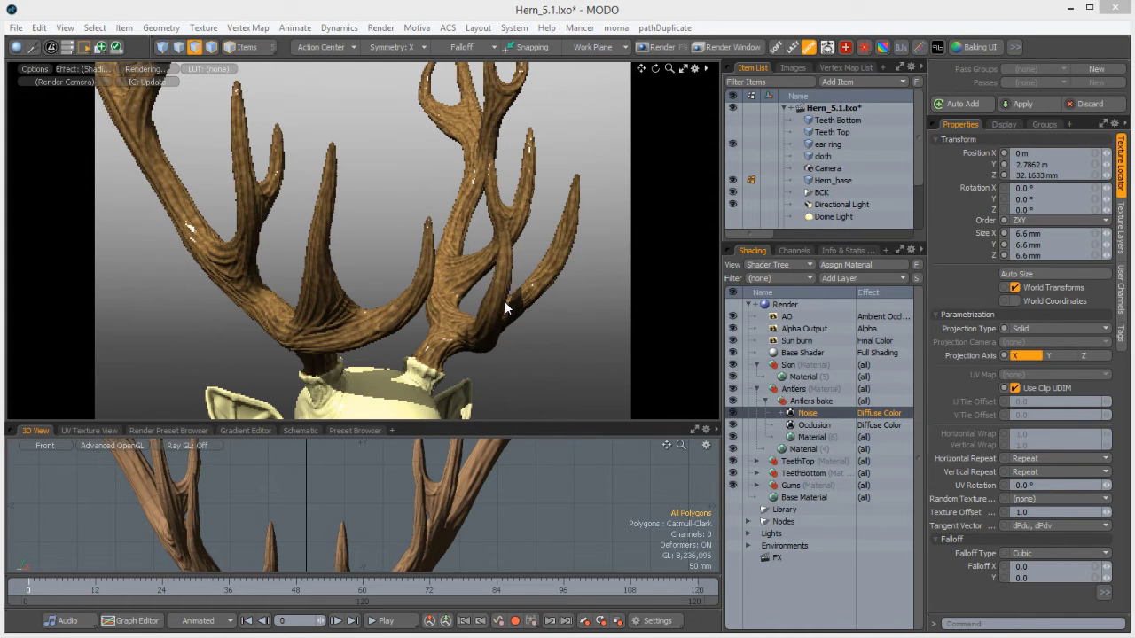
Add a new Targa image map named "antlers color" above the Noise layer, saved in the bakes folder
left_click(840, 277)
mouse_move(826, 355)
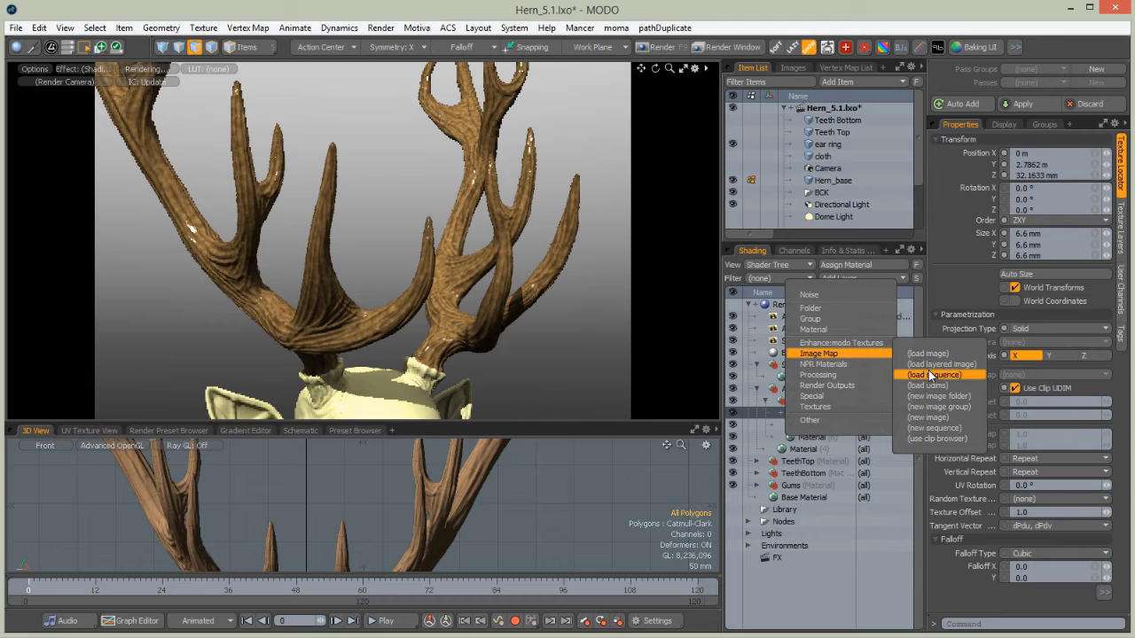
left_click(928, 418)
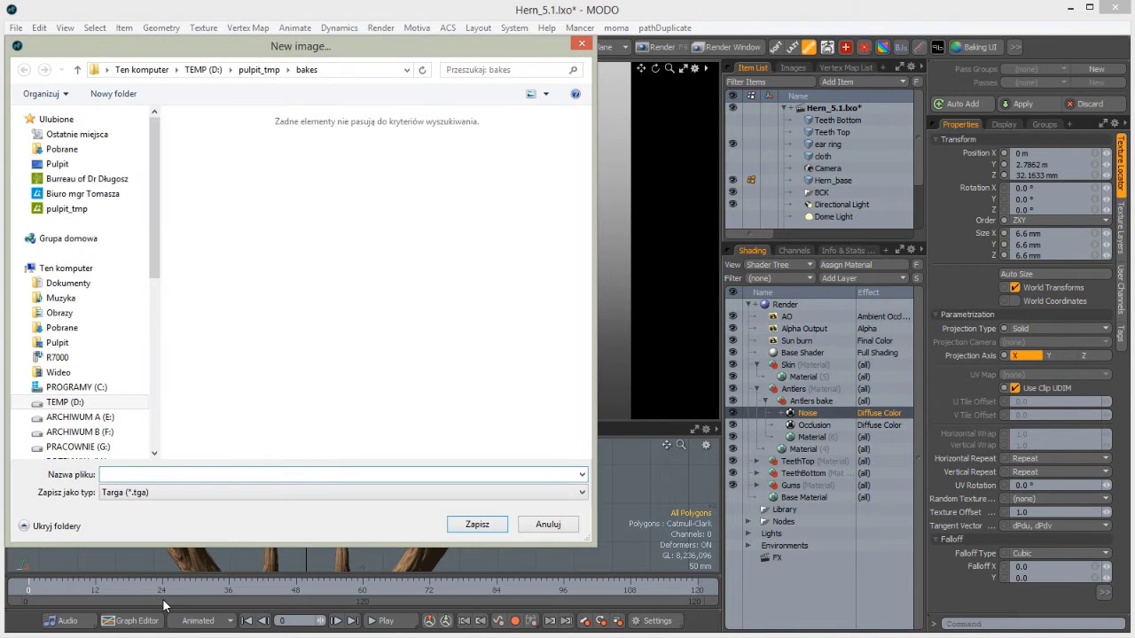
type("antlers color")
key("Return")
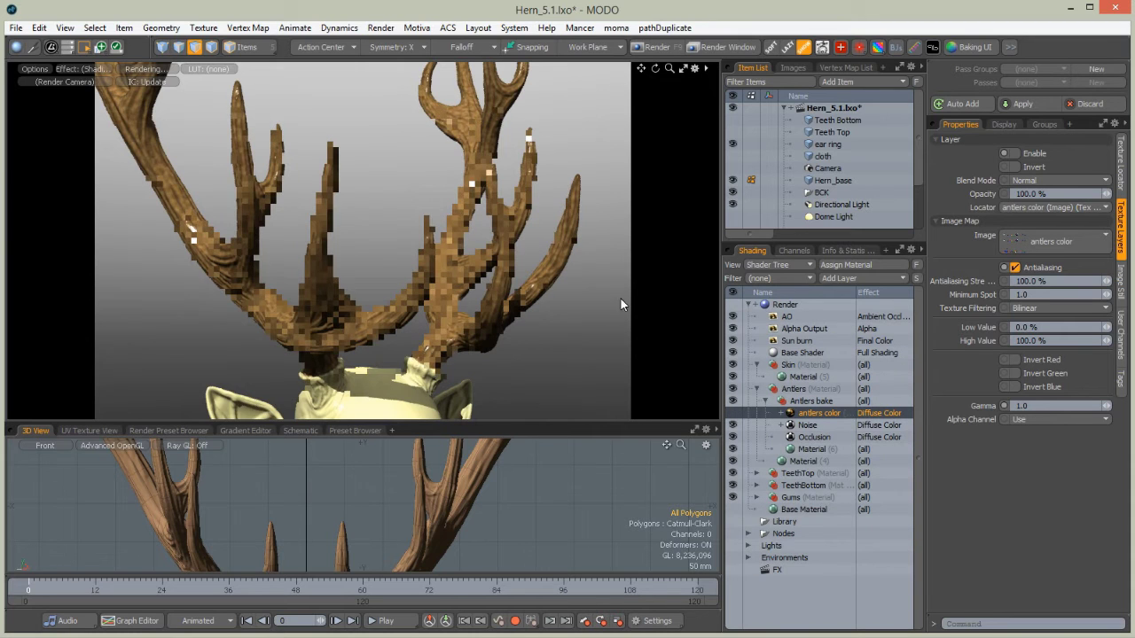
Start baking the antlers color layer to its texture and abort the render
right_click(822, 415)
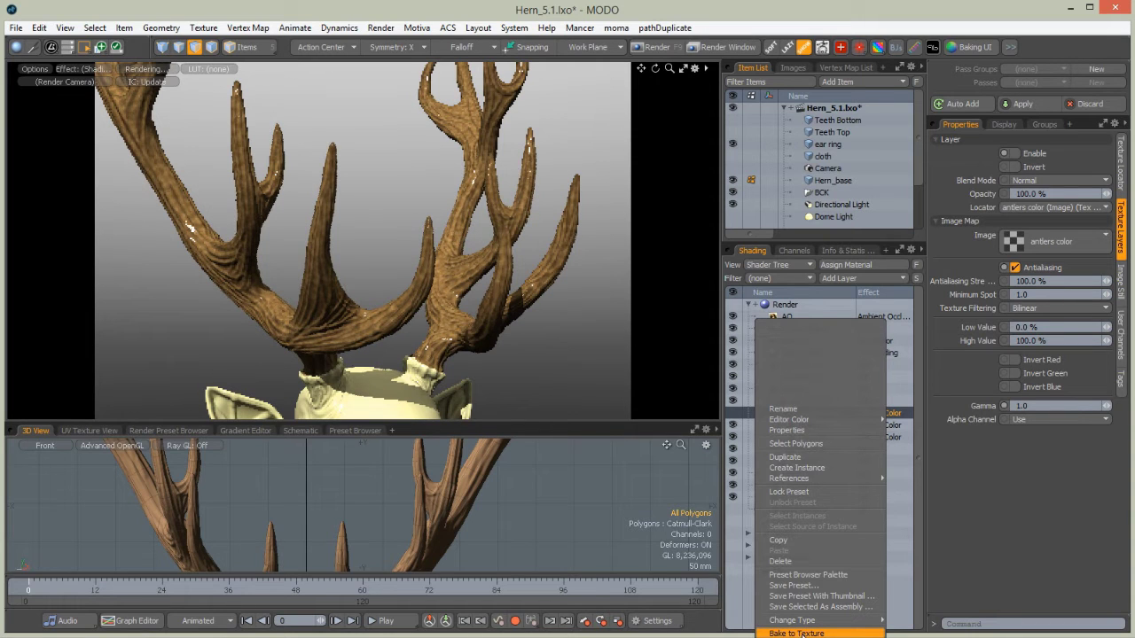
left_click(817, 238)
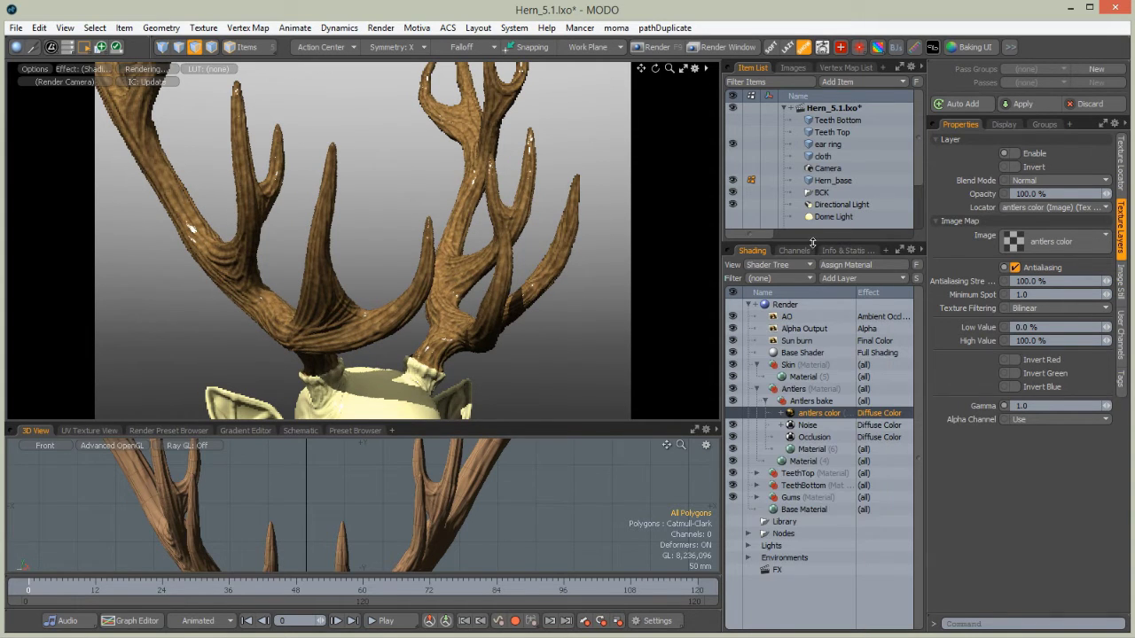
left_click_drag(807, 241, 801, 155)
right_click(808, 322)
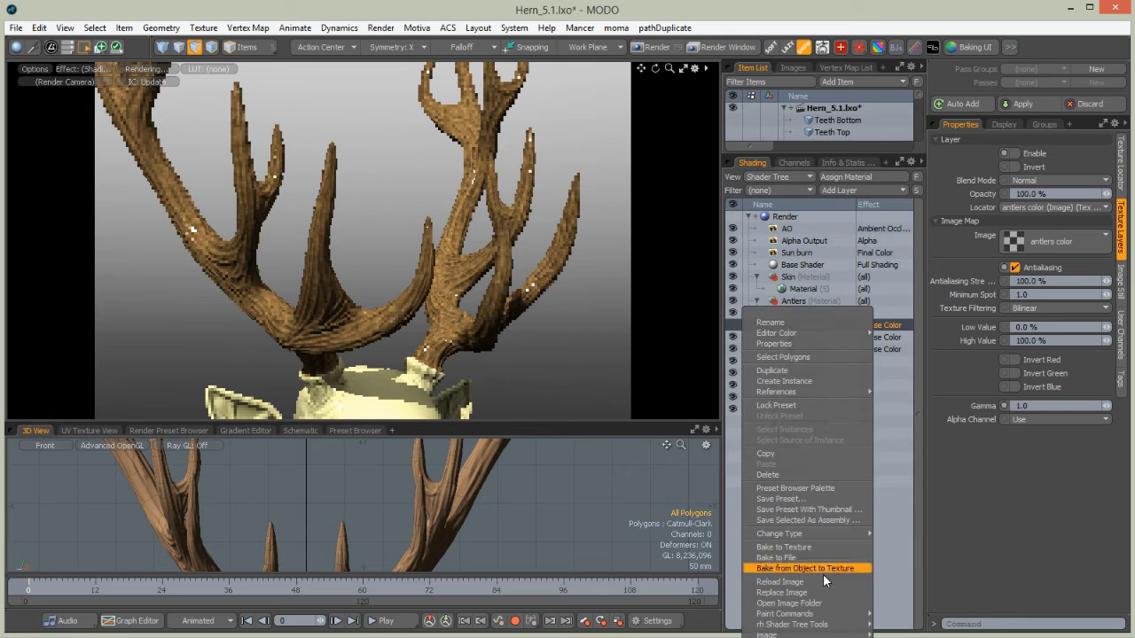
left_click(800, 546)
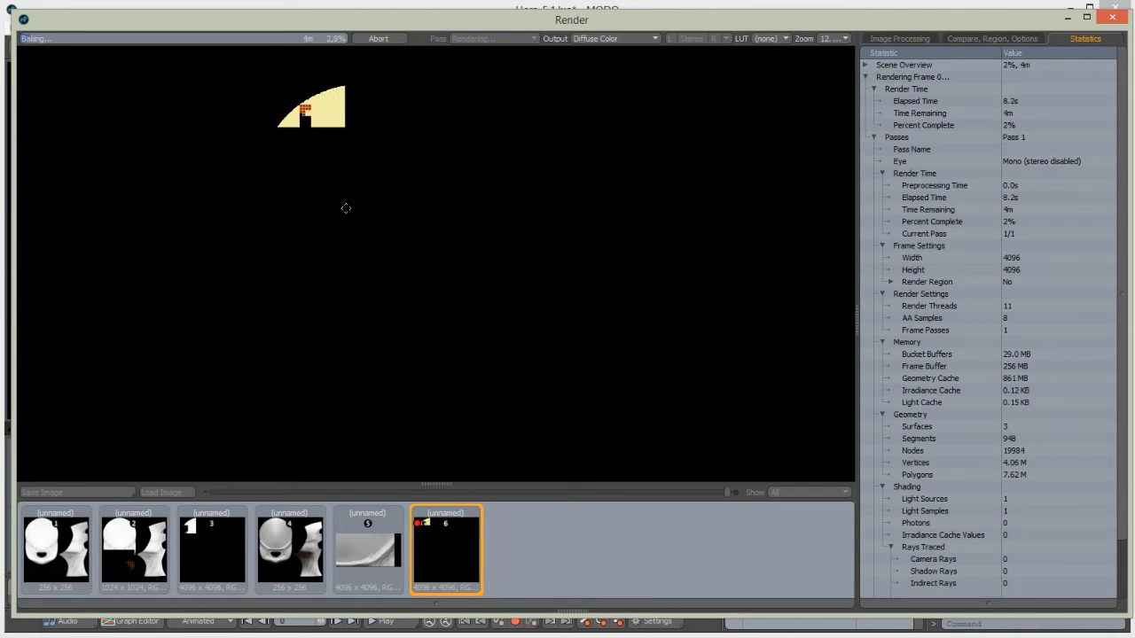
left_click(378, 39)
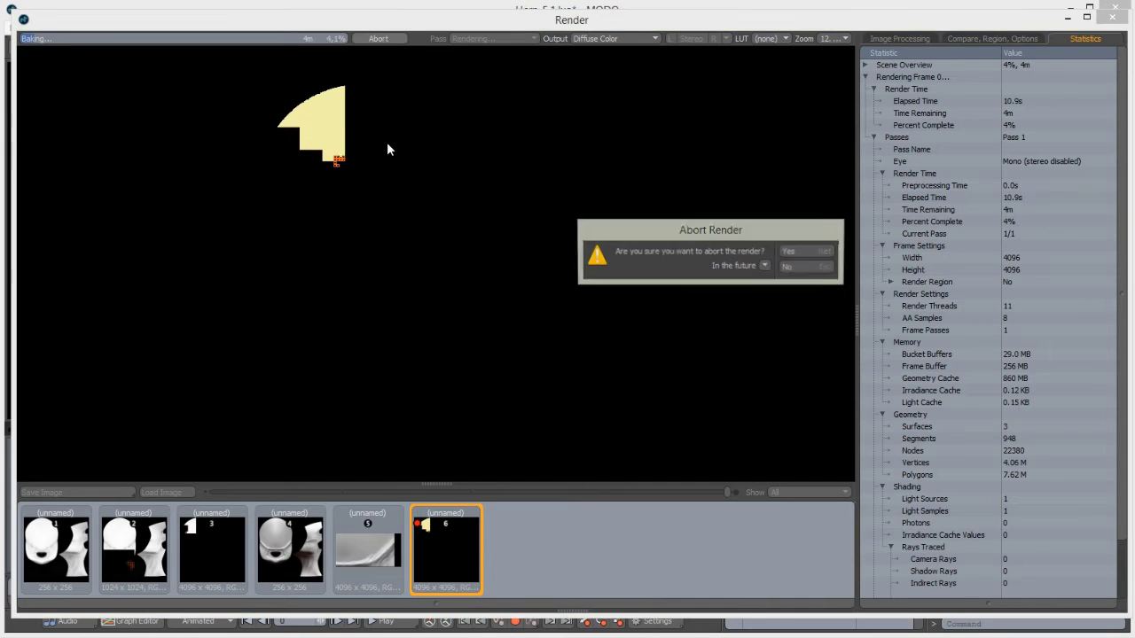
left_click(787, 249)
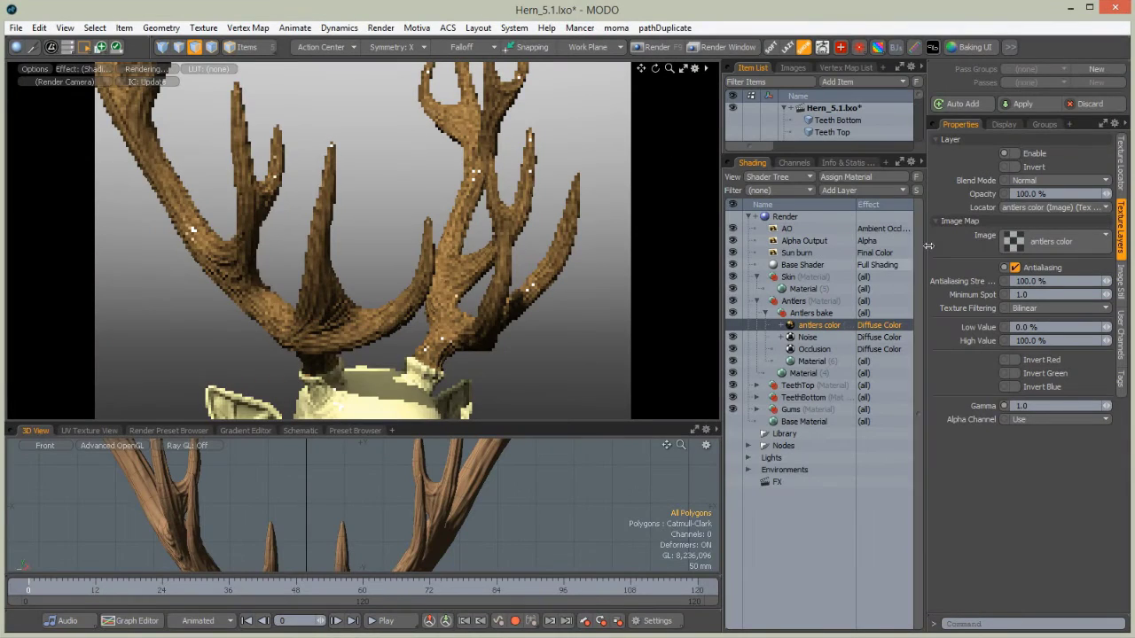
Check the antlers color layer's UV projection and image settings, and open its UDIM value for editing
left_click(1122, 169)
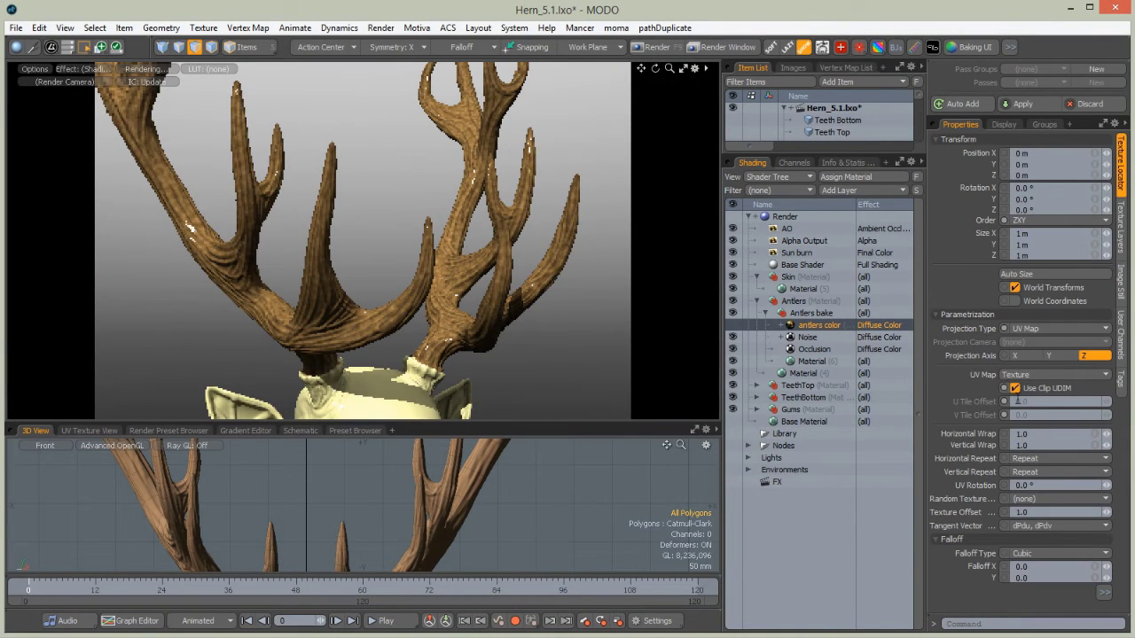
left_click(1127, 223)
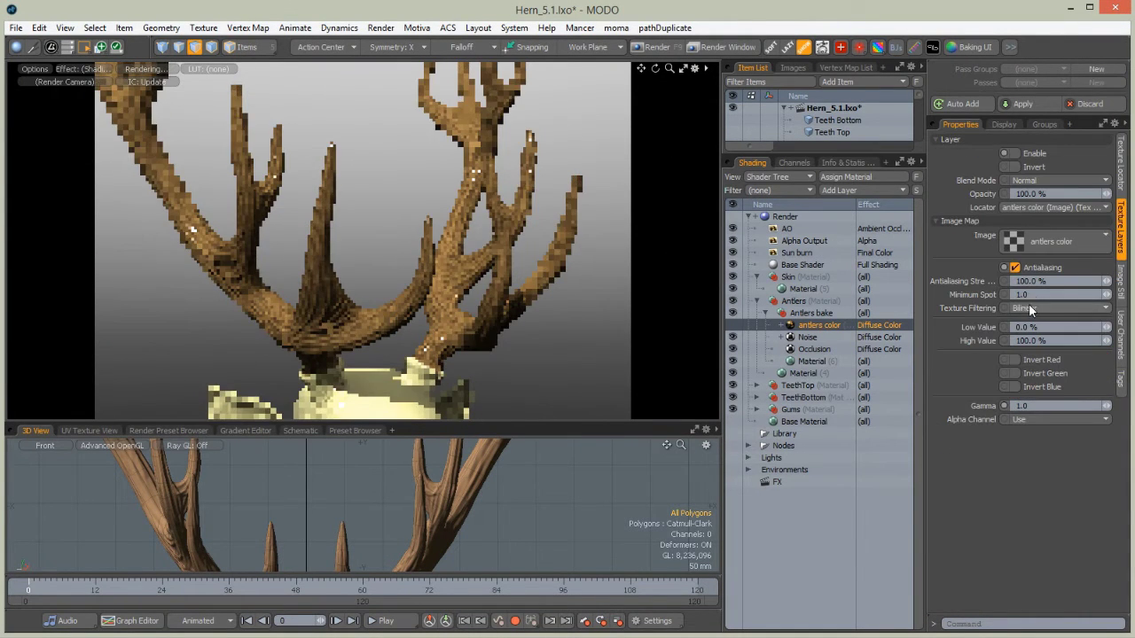
left_click(1122, 184)
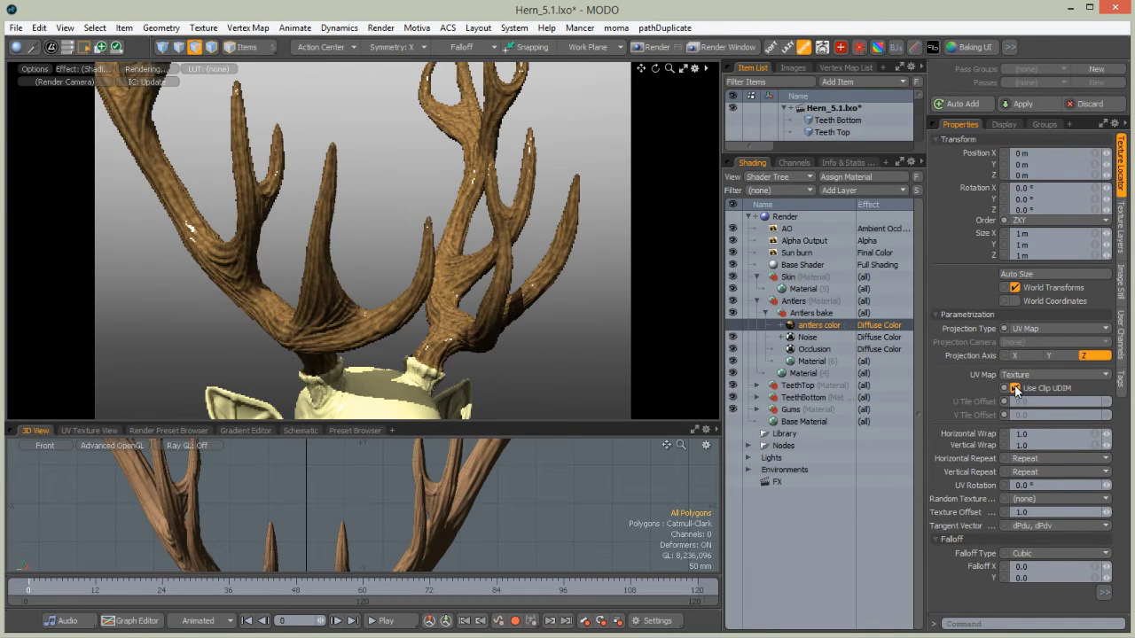
left_click(1120, 284)
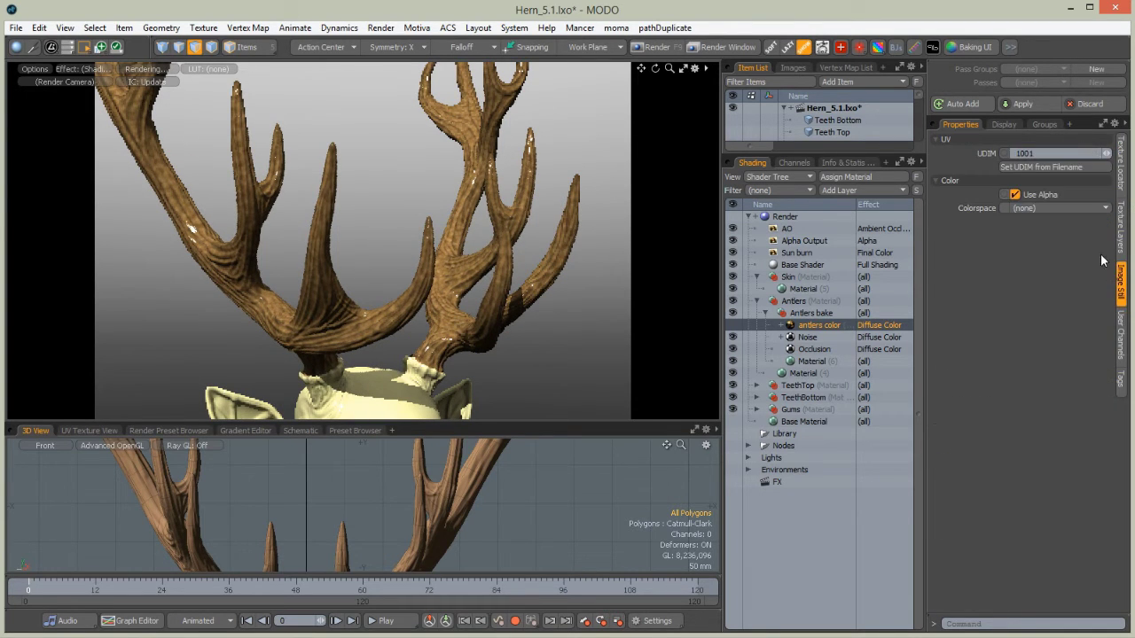
left_click(1024, 153)
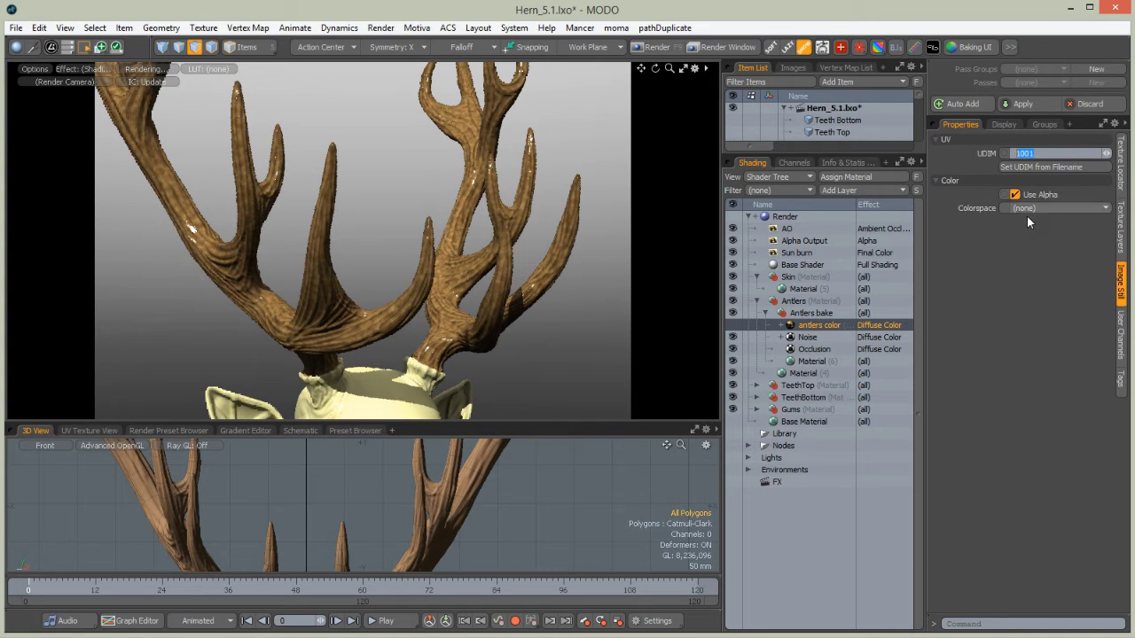
Display Hern_base's Texture UV map in an enlarged UV view and examine which tiles hold the antler shells
left_click(89, 430)
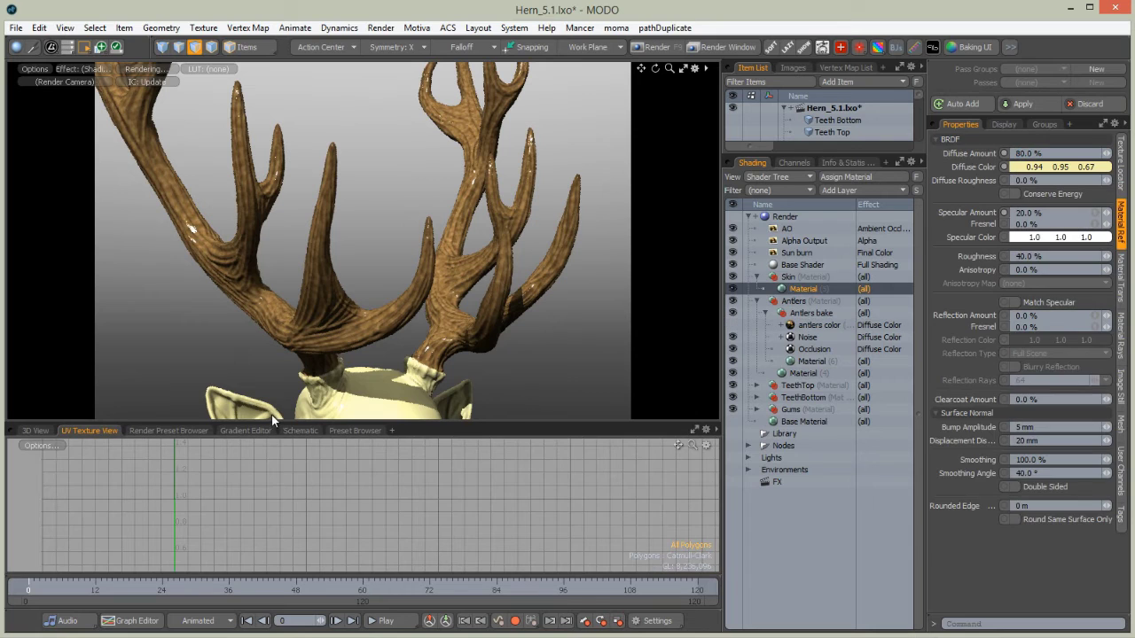
left_click(807, 120)
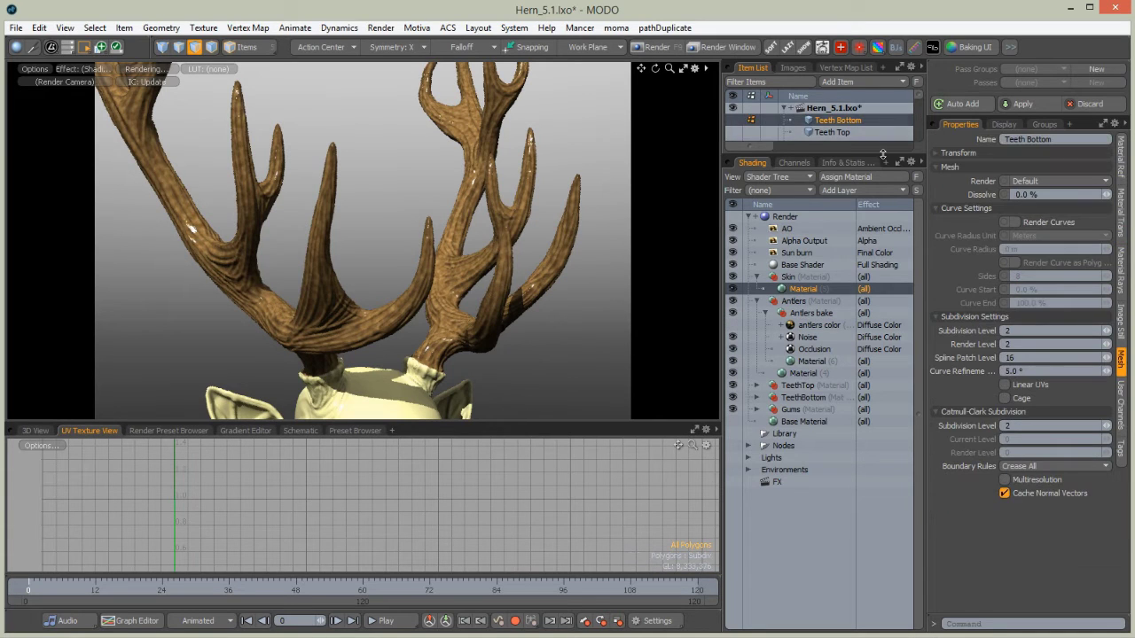
left_click_drag(883, 154, 883, 235)
left_click_drag(815, 180, 792, 177)
left_click(830, 68)
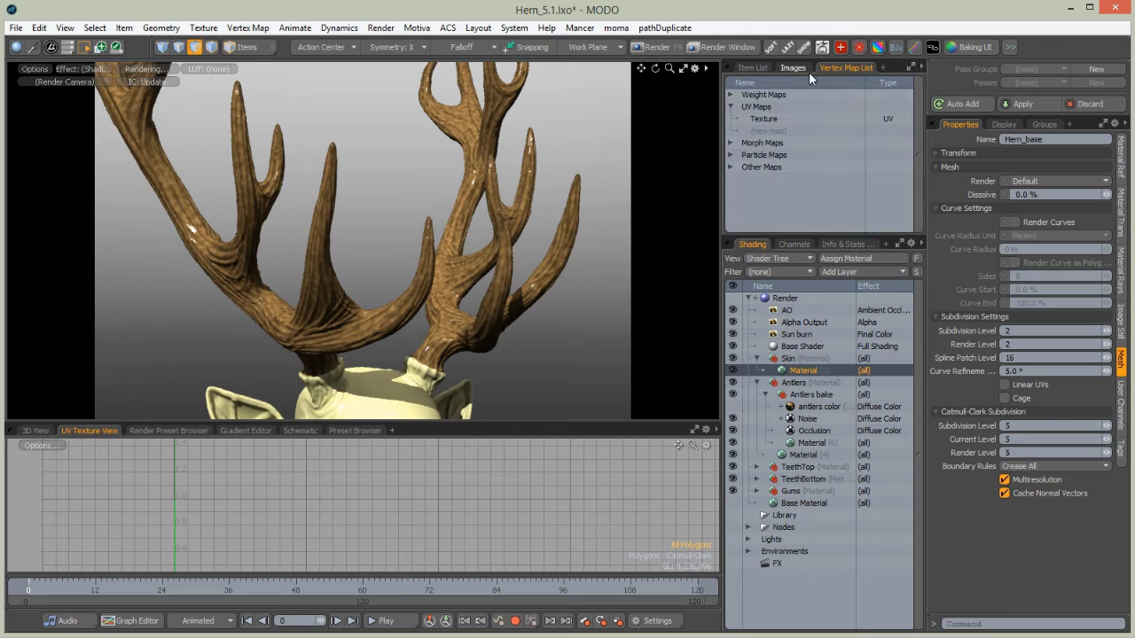
left_click(758, 119)
left_click(752, 68)
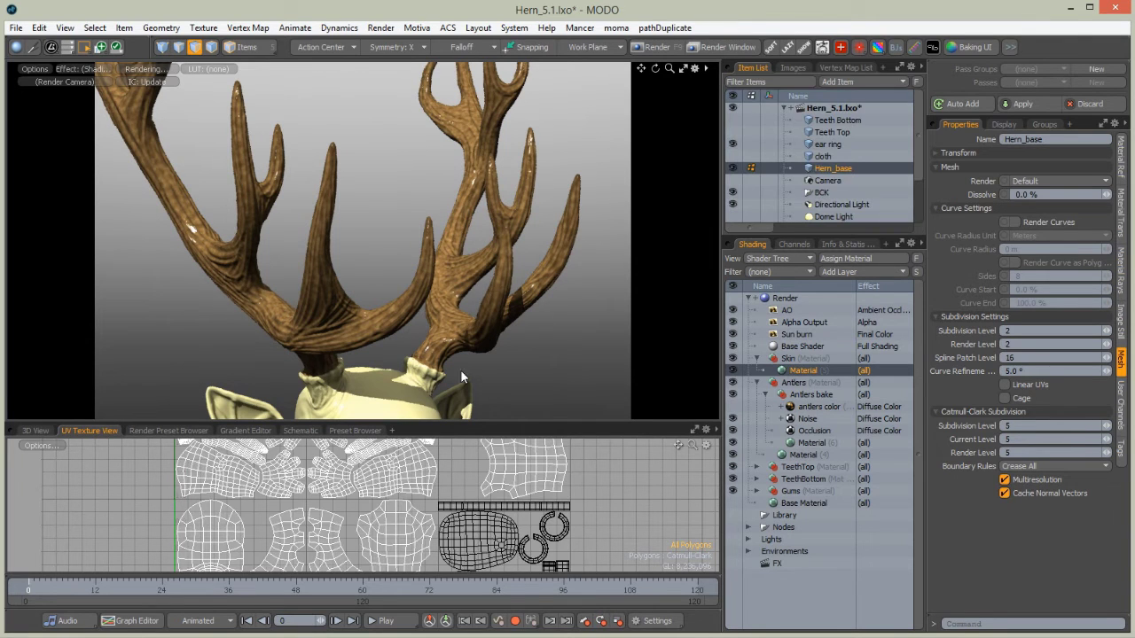
left_click_drag(460, 424, 459, 312)
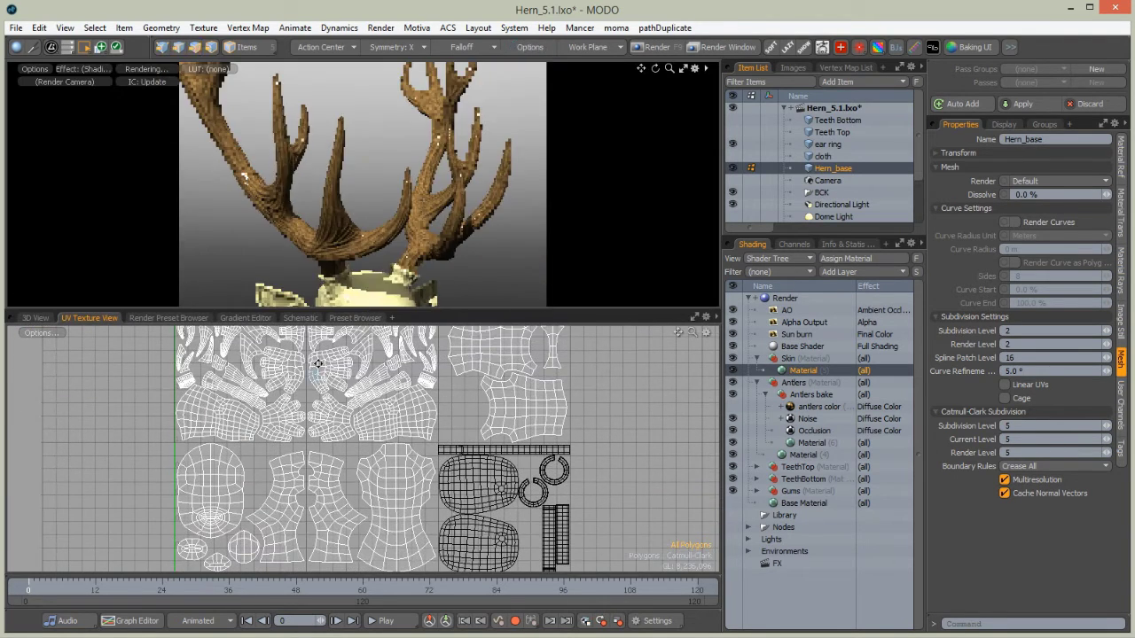
scroll(243, 419, "up", 3)
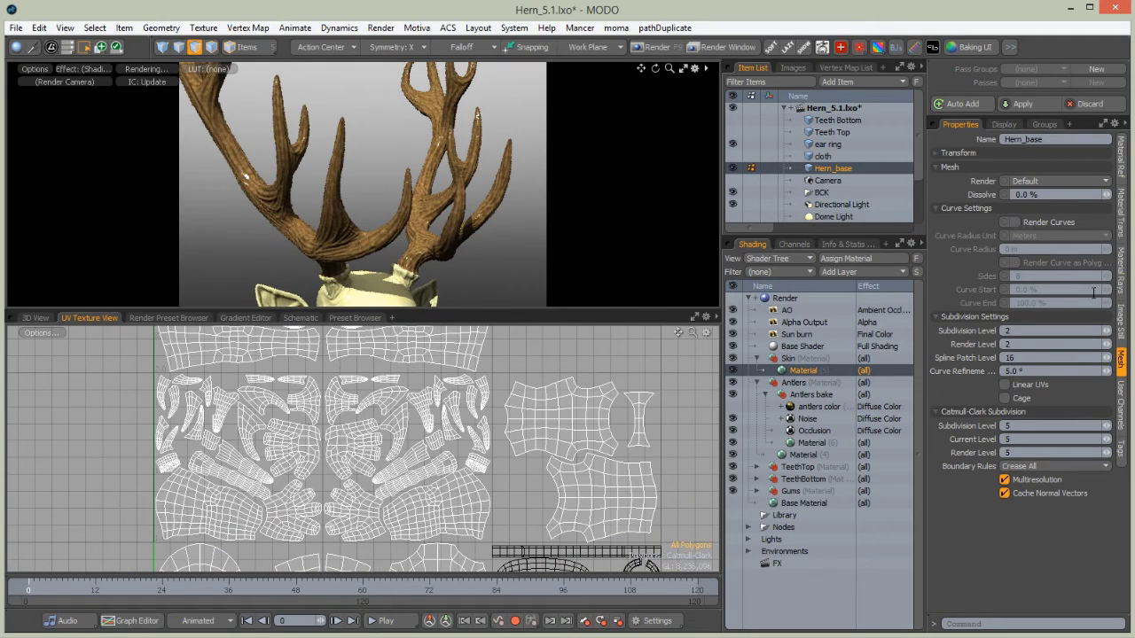
Set the antlers color image's UDIM to 1011 and bake the layer to its texture
left_click(1121, 330)
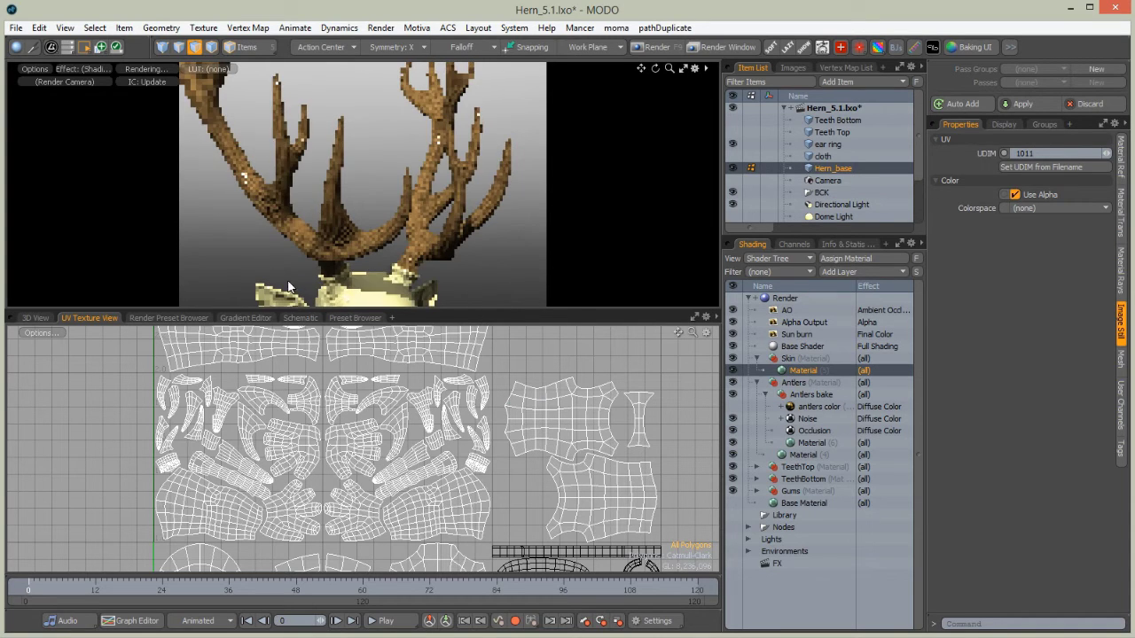
left_click(820, 406)
left_click(1120, 282)
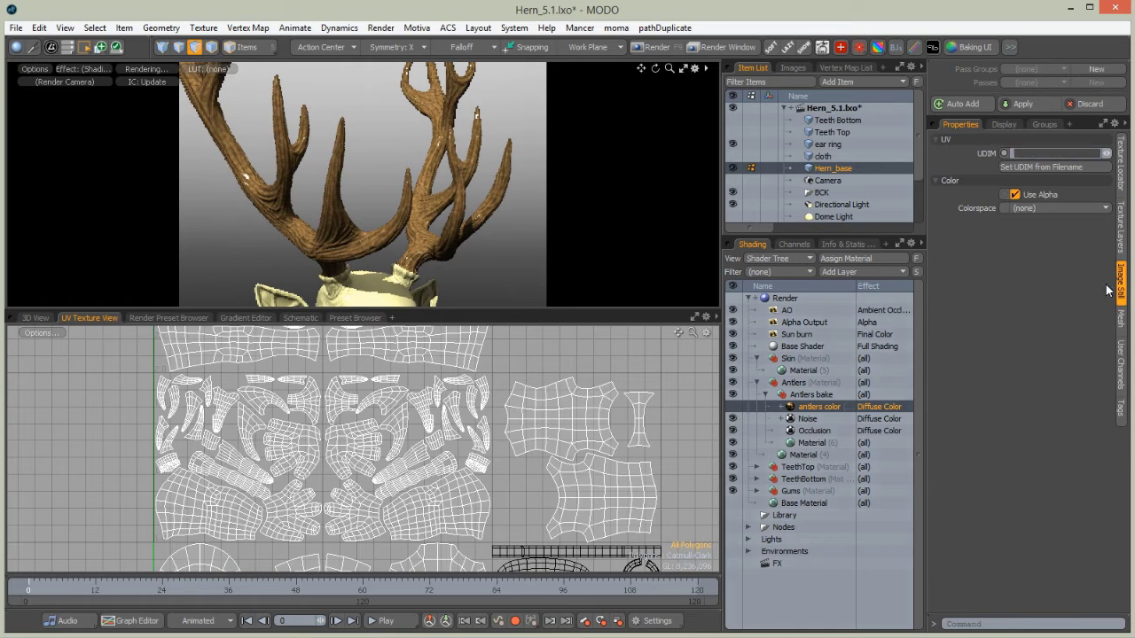
right_click(819, 406)
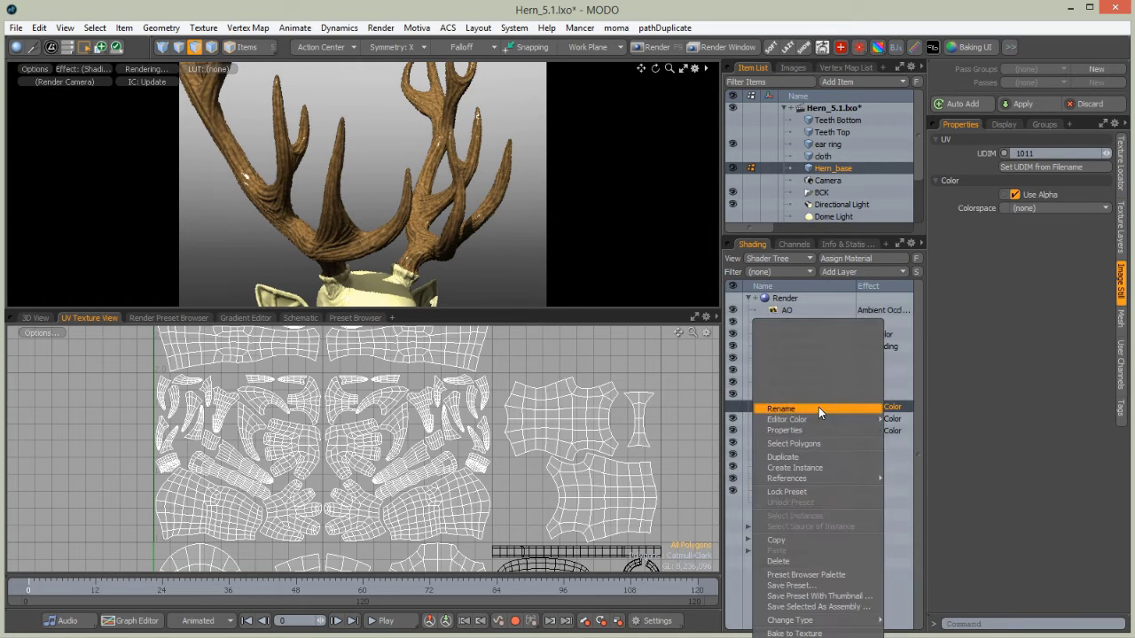
left_click(795, 633)
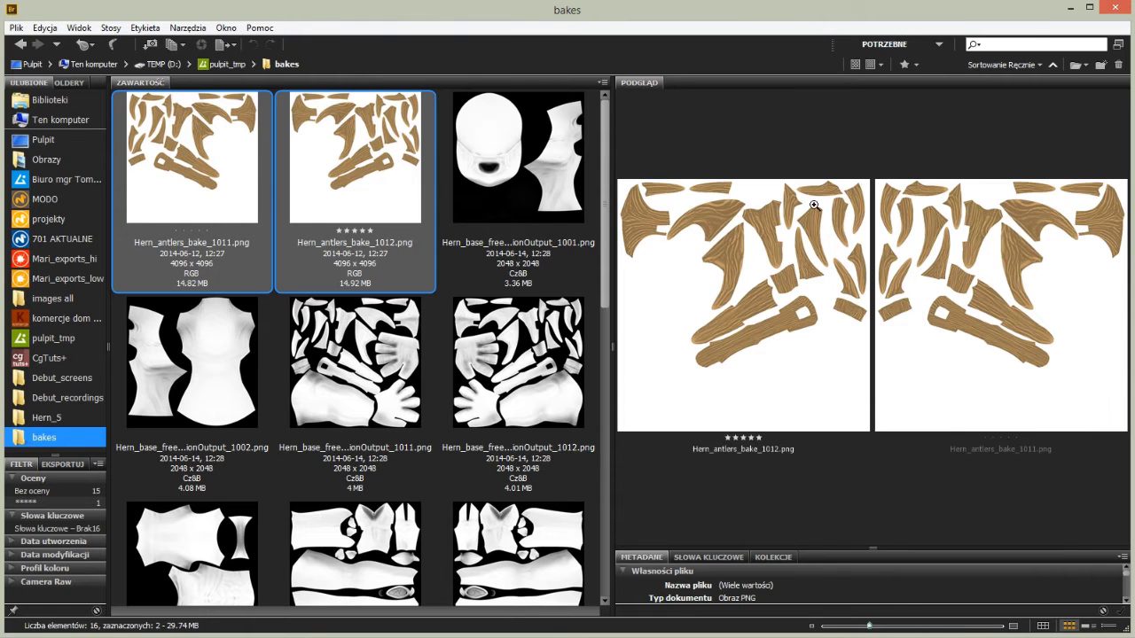
In Adobe Bridge, compare the baked textures Hern_antlers_bake_1011.png and Hern_antlers_bake_1012.png in the bakes folder
left_click(358, 321)
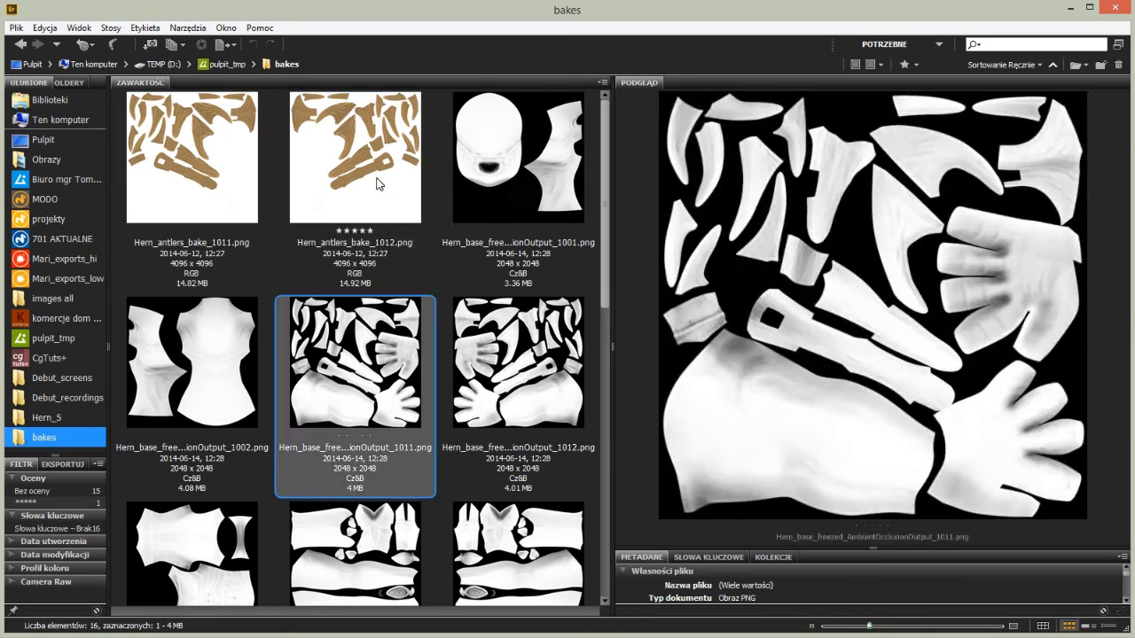
left_click(208, 197)
left_click(297, 182)
left_click(206, 187)
left_click(302, 177)
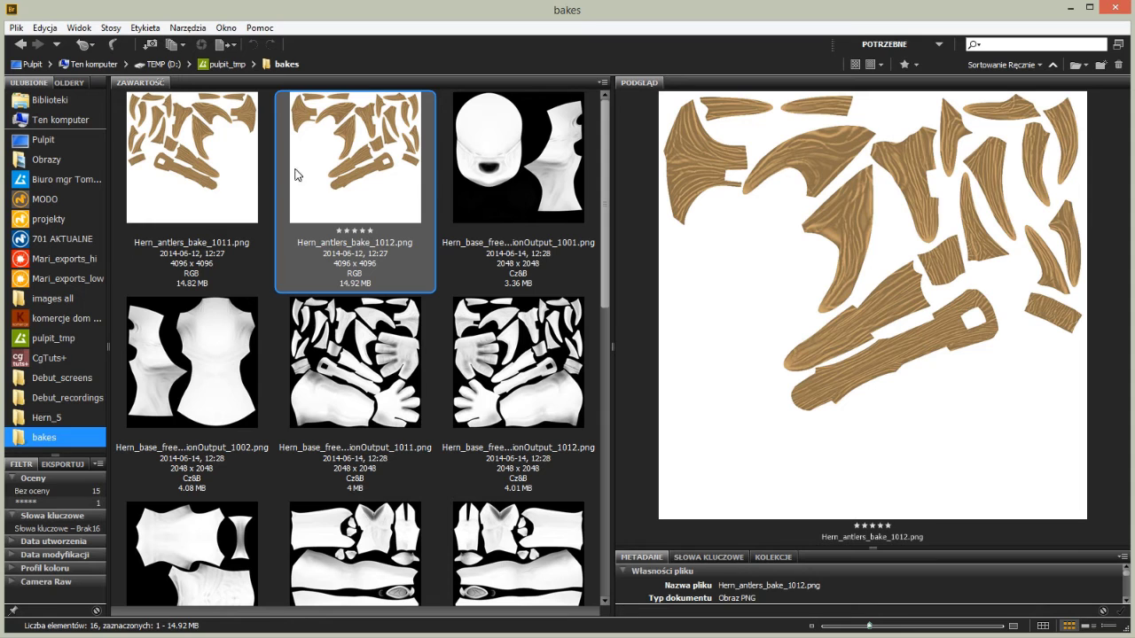
Switch back to MODO and delete the Antlers bake group from the shader tree
left_click(211, 637)
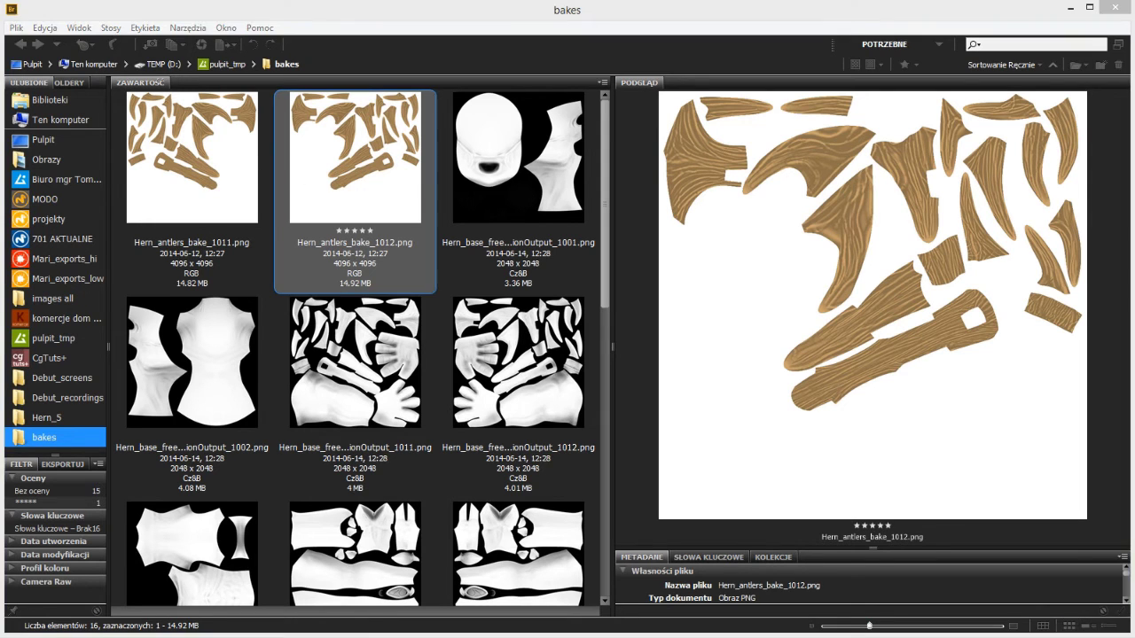
left_click(243, 587)
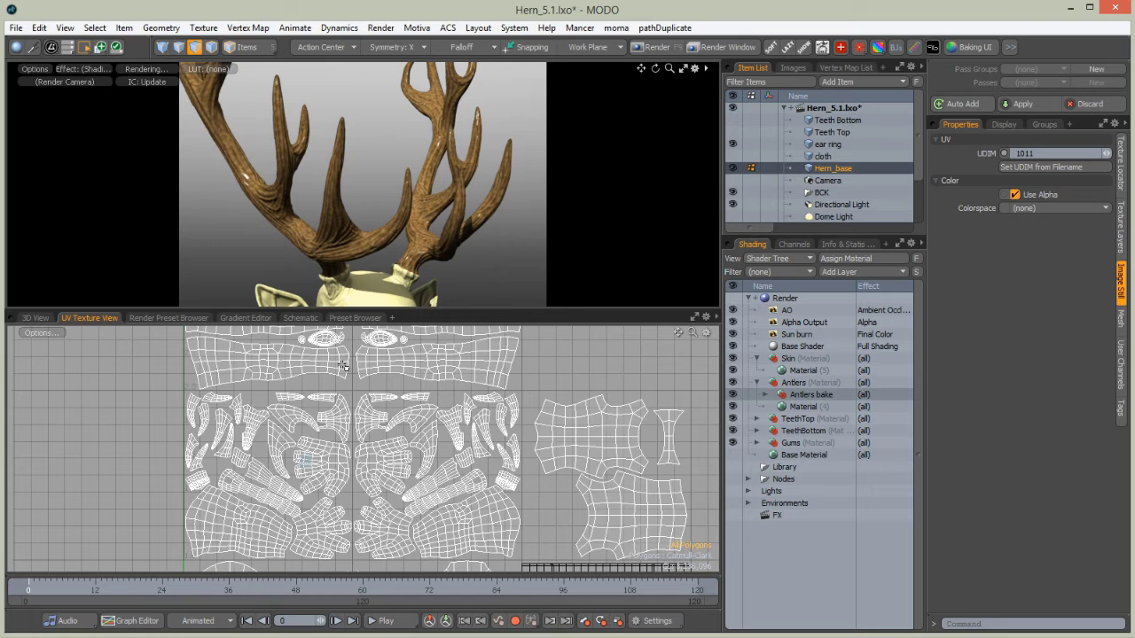
left_click(805, 394)
right_click(810, 392)
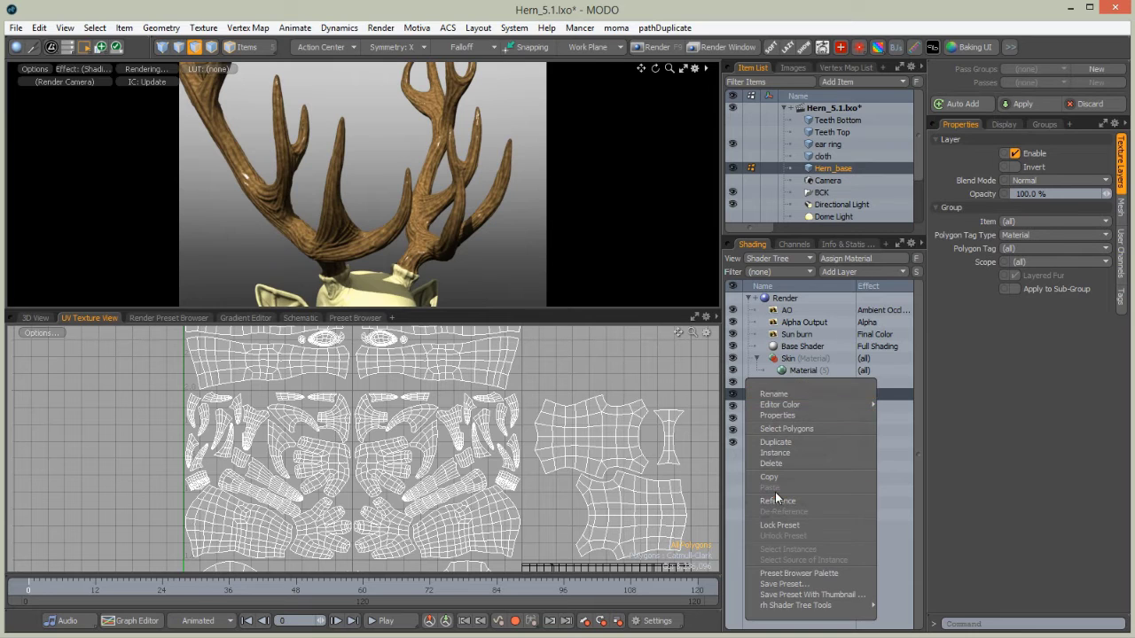
left_click(771, 463)
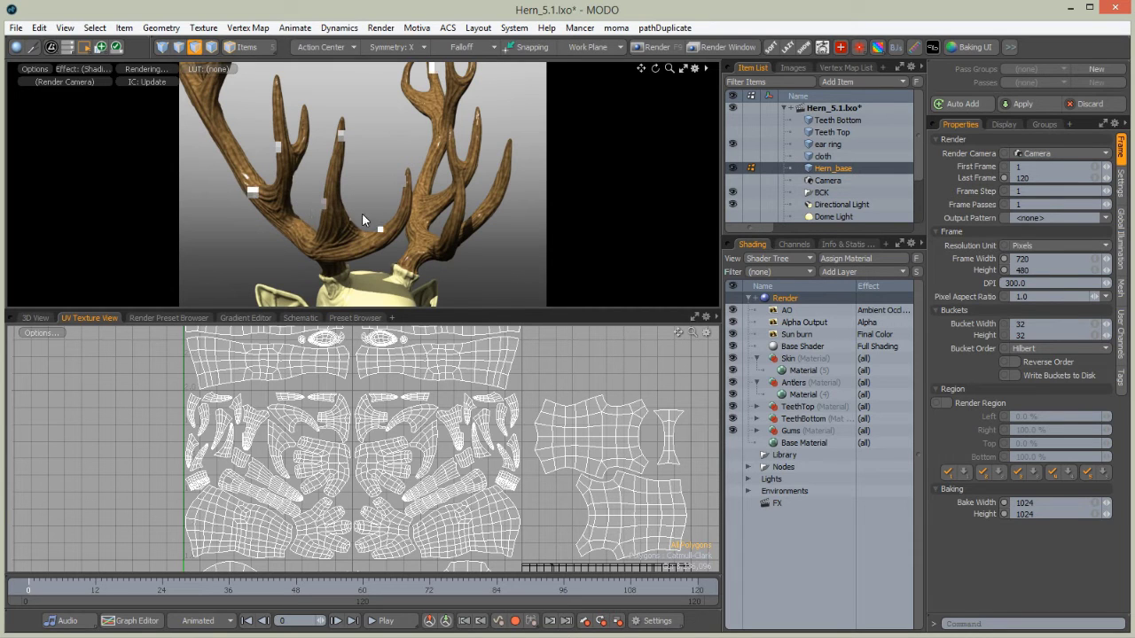
Check the antlers in the render preview and display the model in the 3D view
left_click_drag(384, 229, 381, 308, "alt")
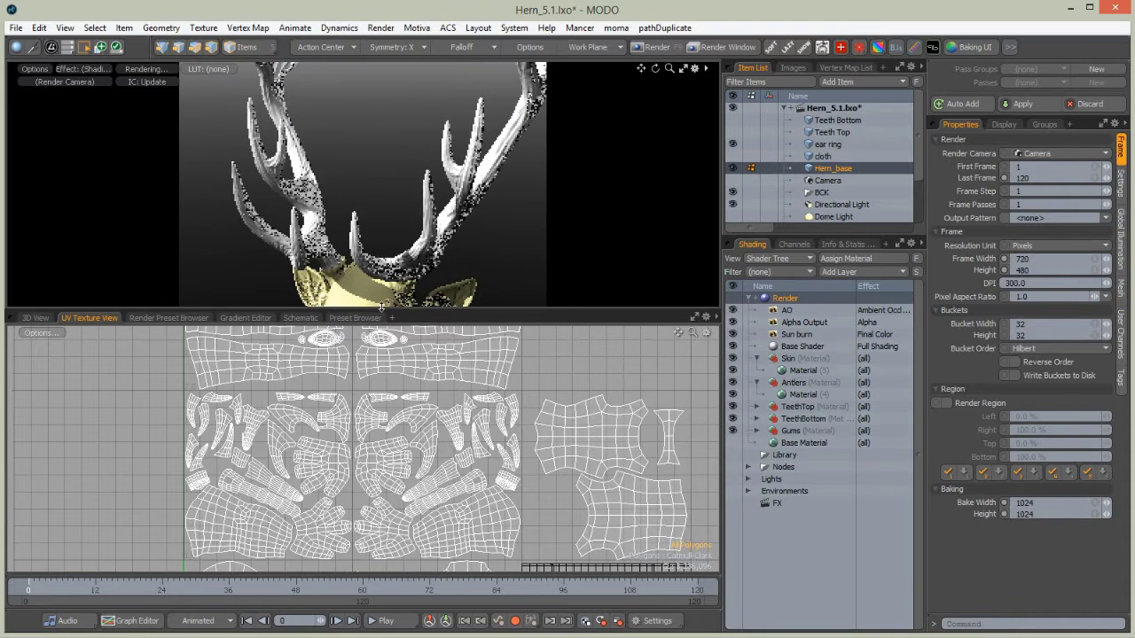
left_click(381, 304)
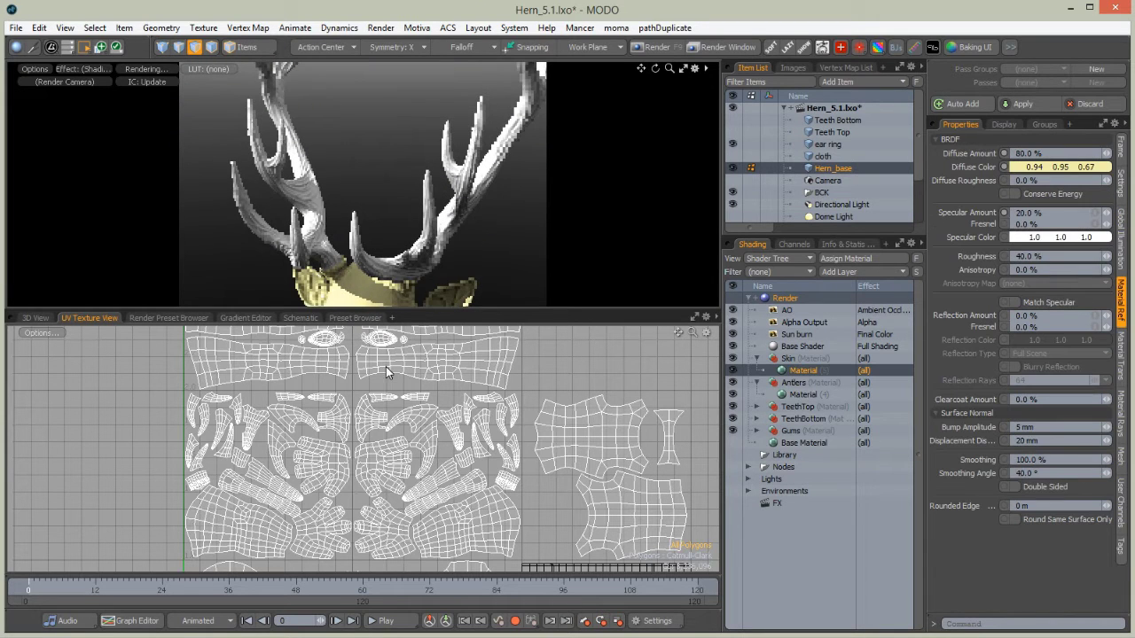
left_click(35, 318)
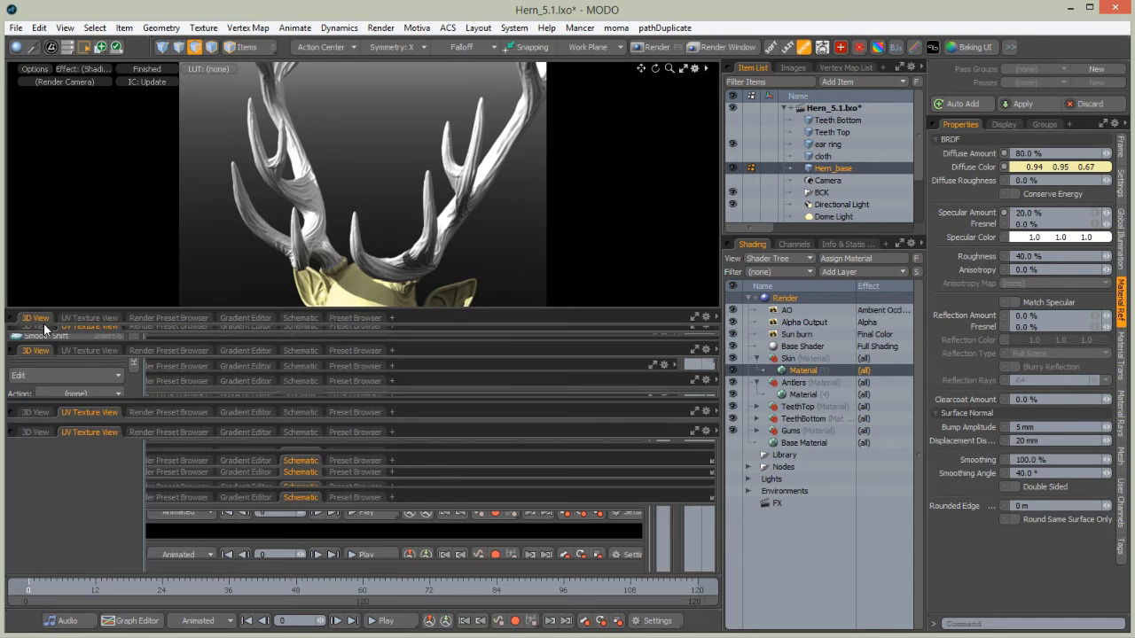
left_click_drag(429, 403, 357, 446, "ctrl+alt")
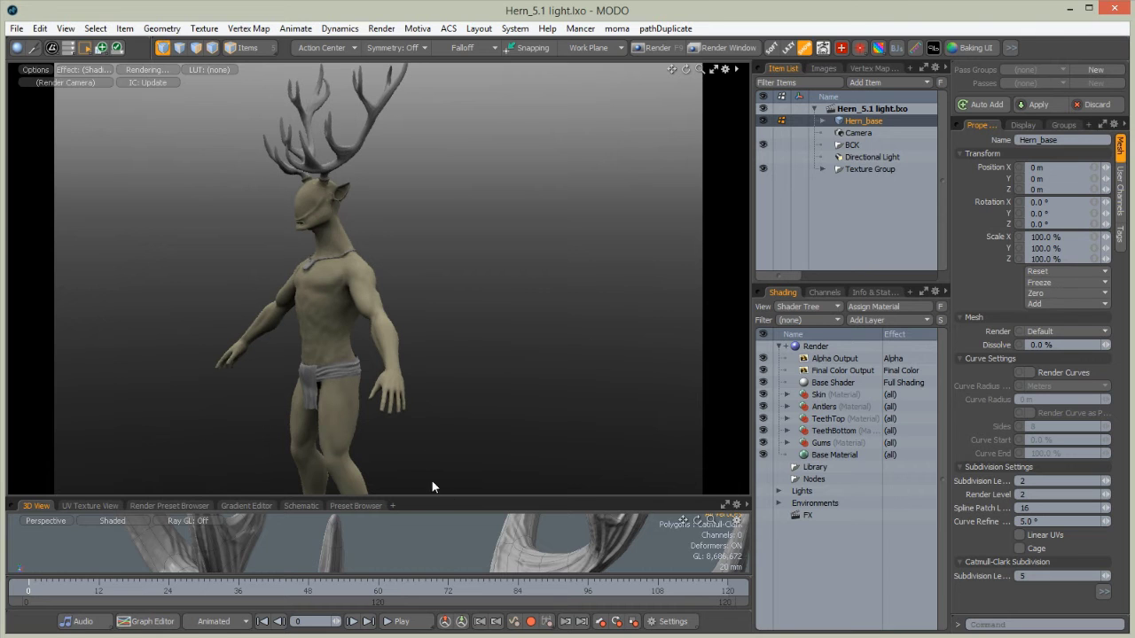
In the Hern_5.1 light scene, enlarge the 3D view and compare the model's chest and head with the render preview
left_click_drag(291, 301, 376, 293, "alt")
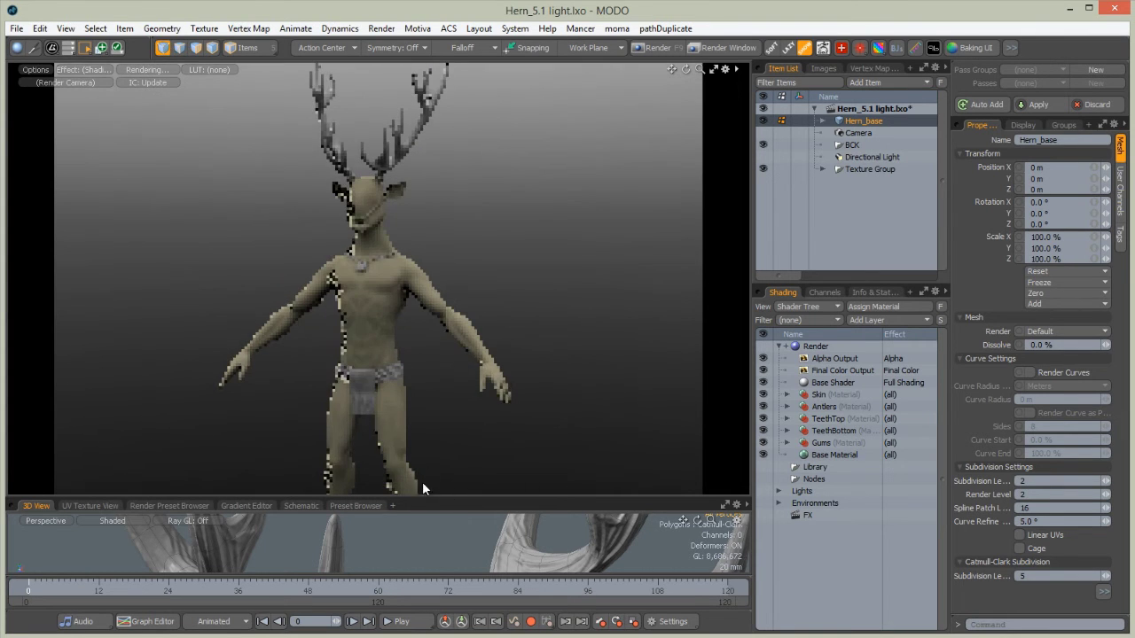
left_click_drag(427, 502, 428, 361)
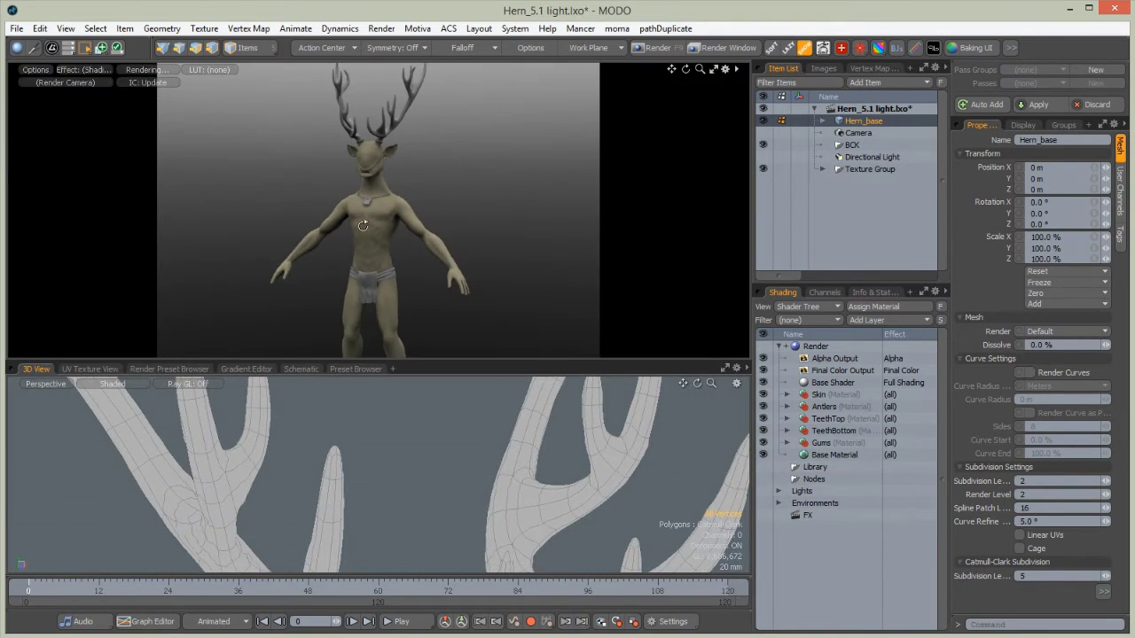
left_click_drag(439, 167, 710, 80, "ctrl+alt")
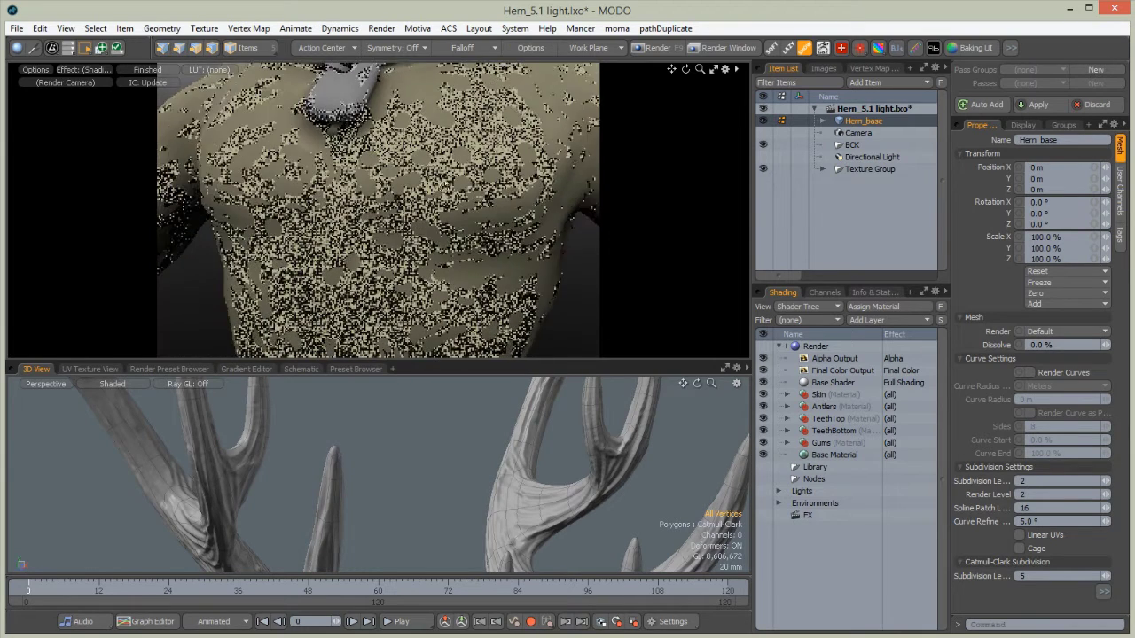
left_click_drag(527, 116, 426, 240, "alt+shift")
scroll(459, 435, "down", 3)
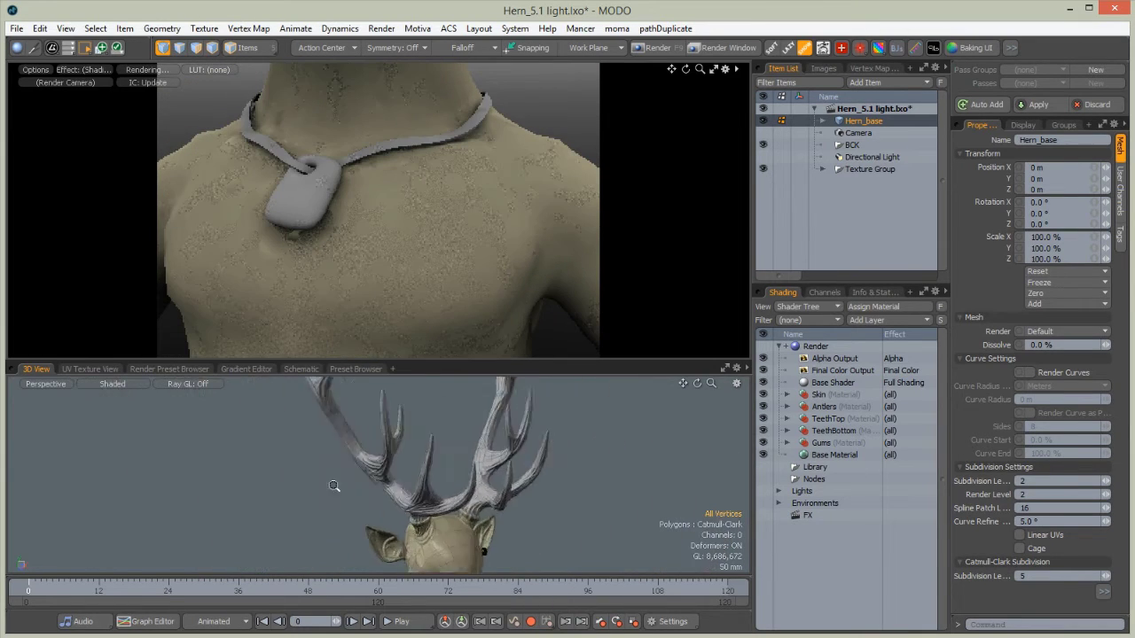
left_click_drag(311, 533, 241, 491, "alt")
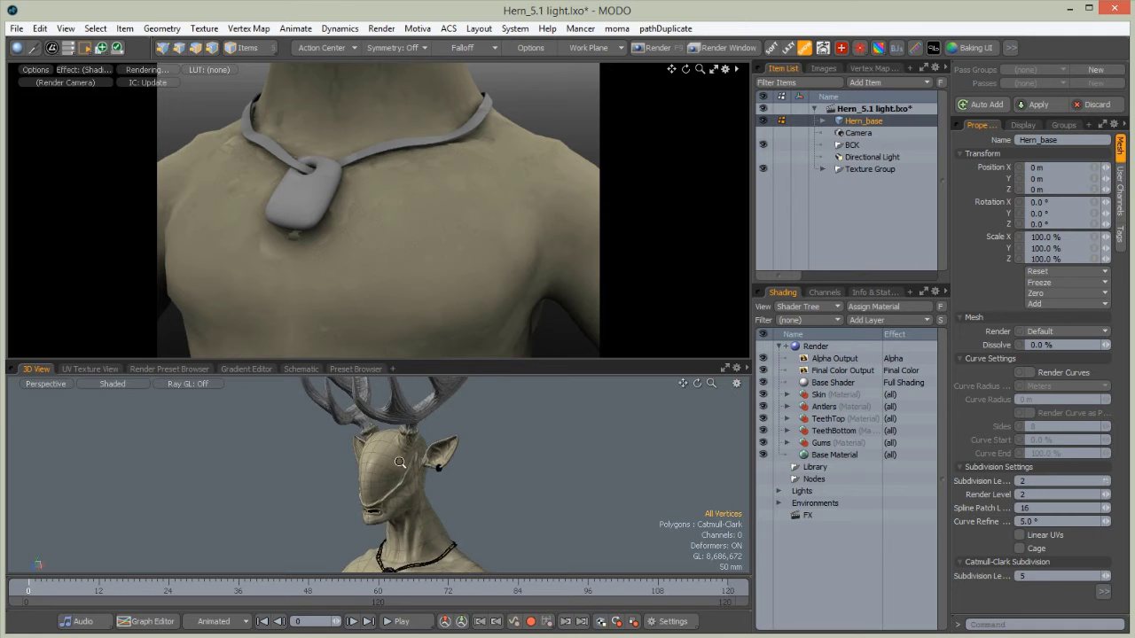
scroll(426, 446, "up", 3)
left_click_drag(426, 445, 455, 443, "alt")
key("1")
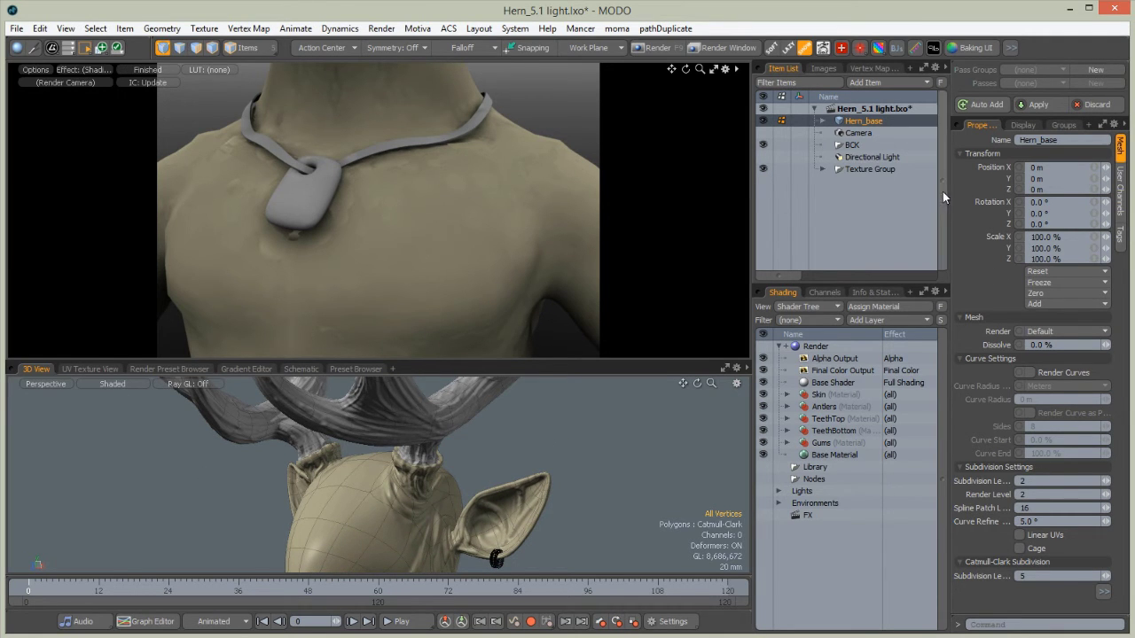
Set Hern_base's Catmull-Clark render level to 5
left_click_drag(942, 199, 930, 195)
left_click(946, 153)
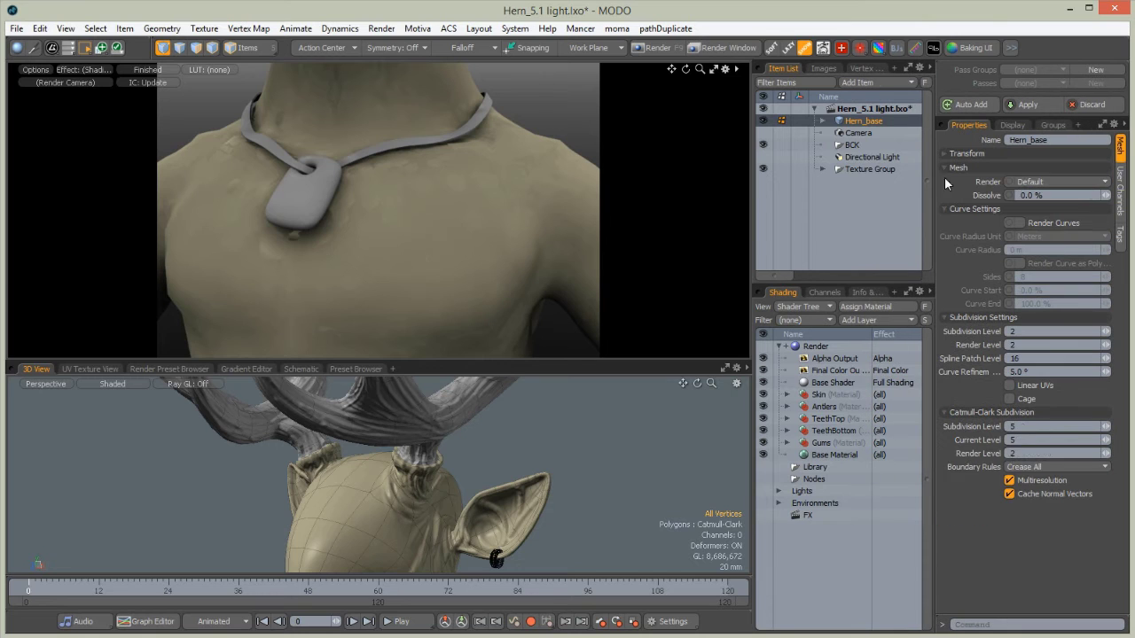
left_click(1022, 453)
Examine the sculpted detail on the neck, face and ears in the render preview and frame the upper body in the 3D view
left_click_drag(391, 178, 371, 260, "alt")
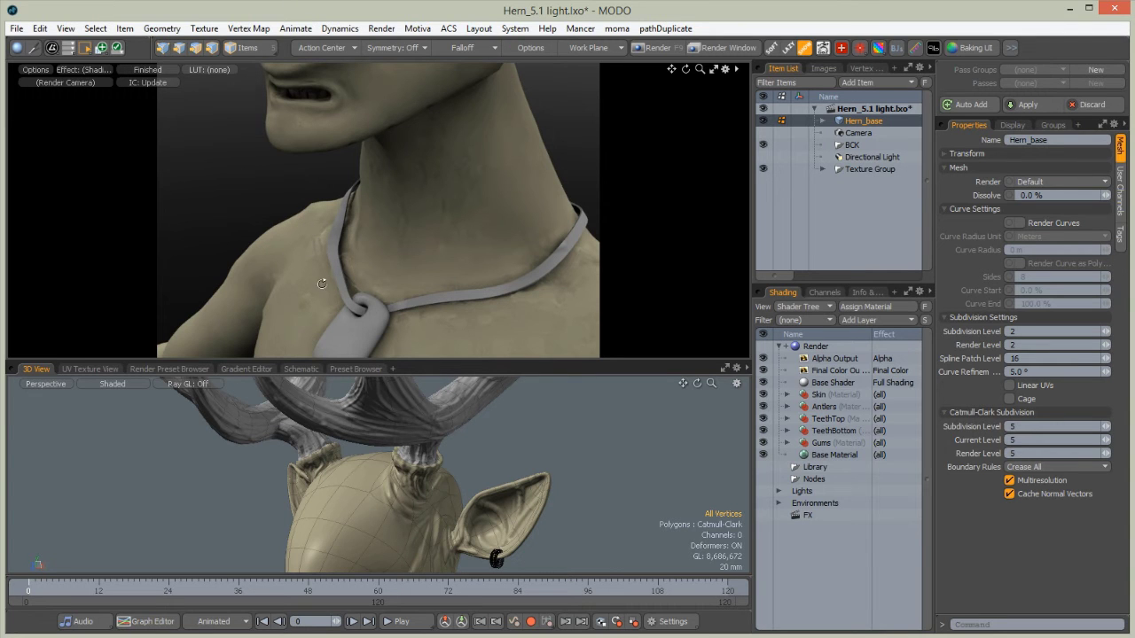
left_click_drag(333, 291, 429, 239, "alt")
left_click_drag(391, 207, 336, 229, "alt")
left_click_drag(533, 149, 323, 227, "alt")
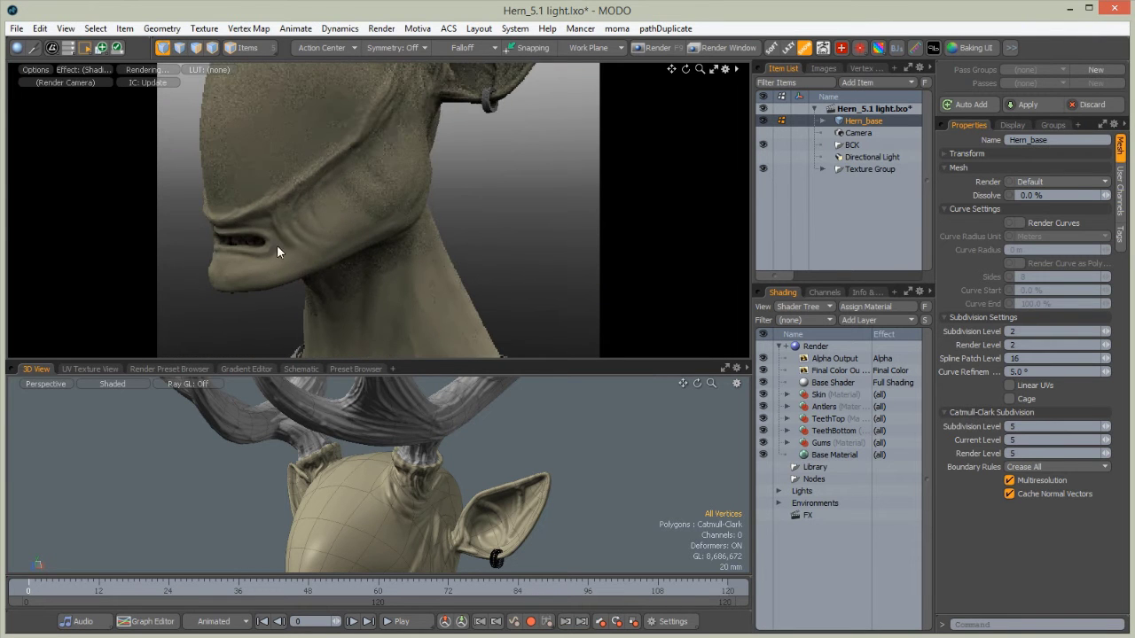
left_click_drag(383, 101, 334, 277, "alt")
left_click_drag(377, 174, 416, 356, "alt")
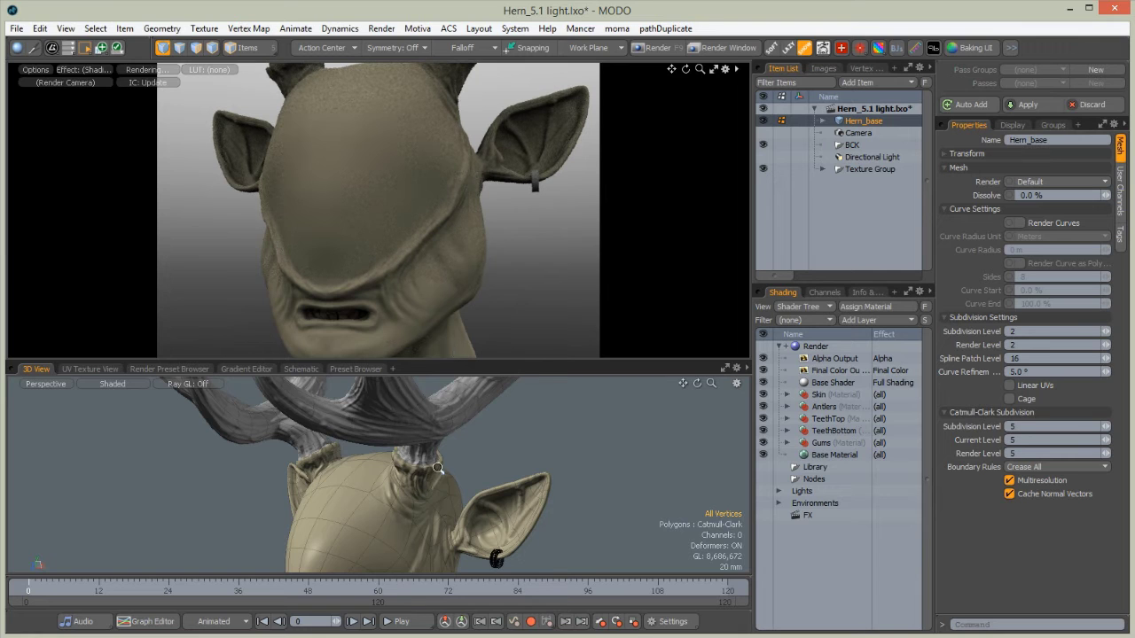
left_click_drag(472, 451, 349, 499, "ctrl+alt")
left_click_drag(416, 471, 351, 518, "alt")
left_click_drag(445, 497, 434, 537, "alt")
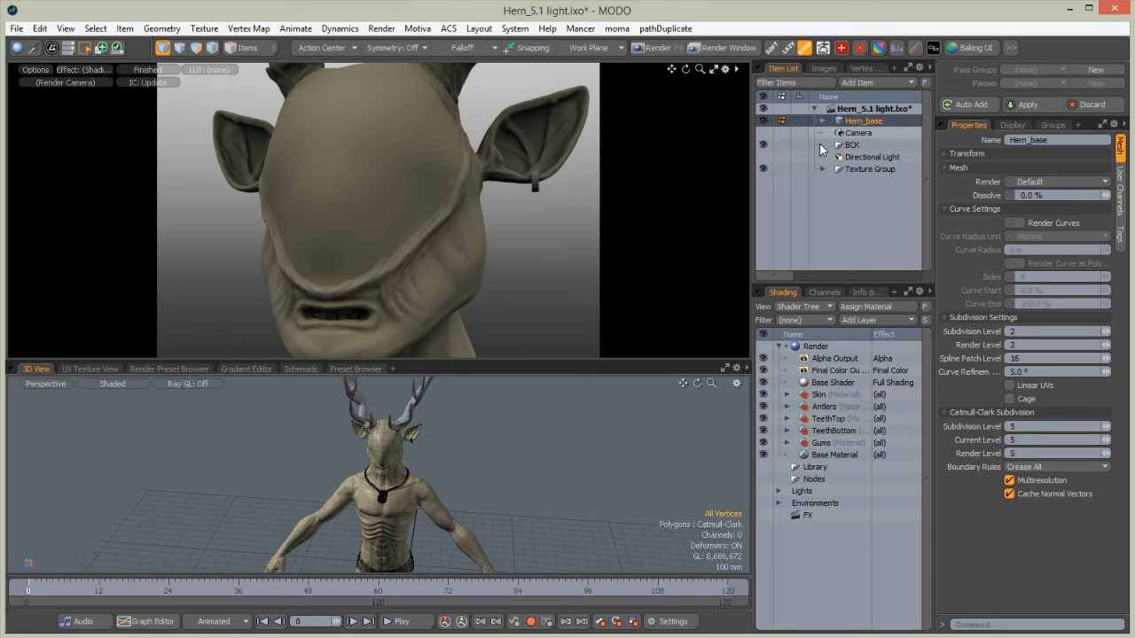
Load the Outdoor Spherical 02.lxe environment preset from the outdoor environments and return to the 3D view
left_click(158, 369)
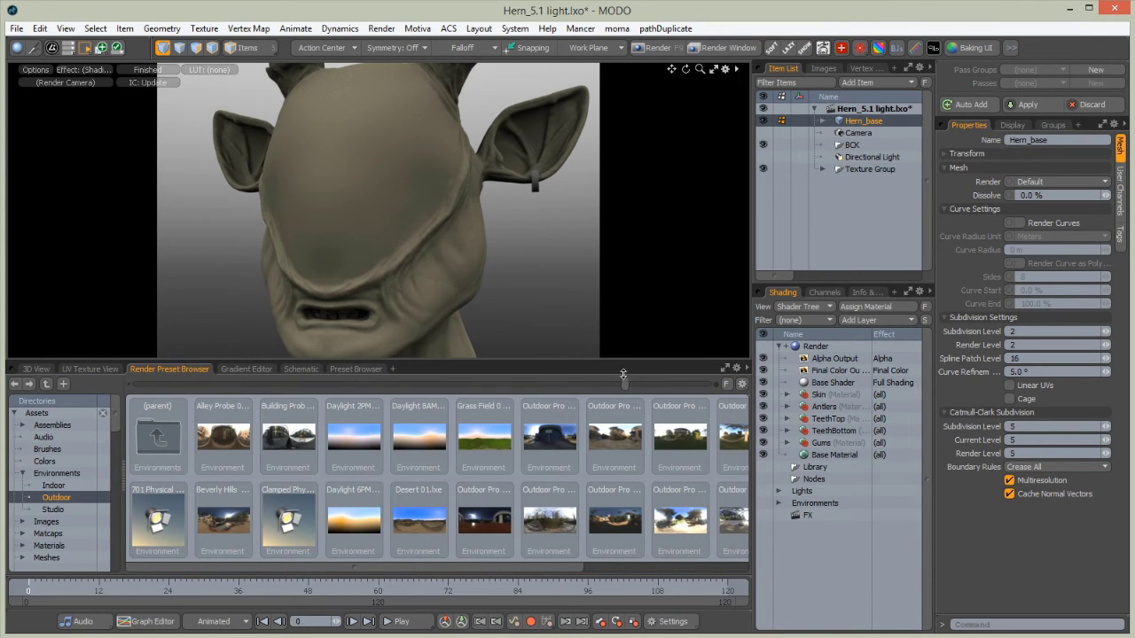
left_click_drag(635, 385, 683, 382)
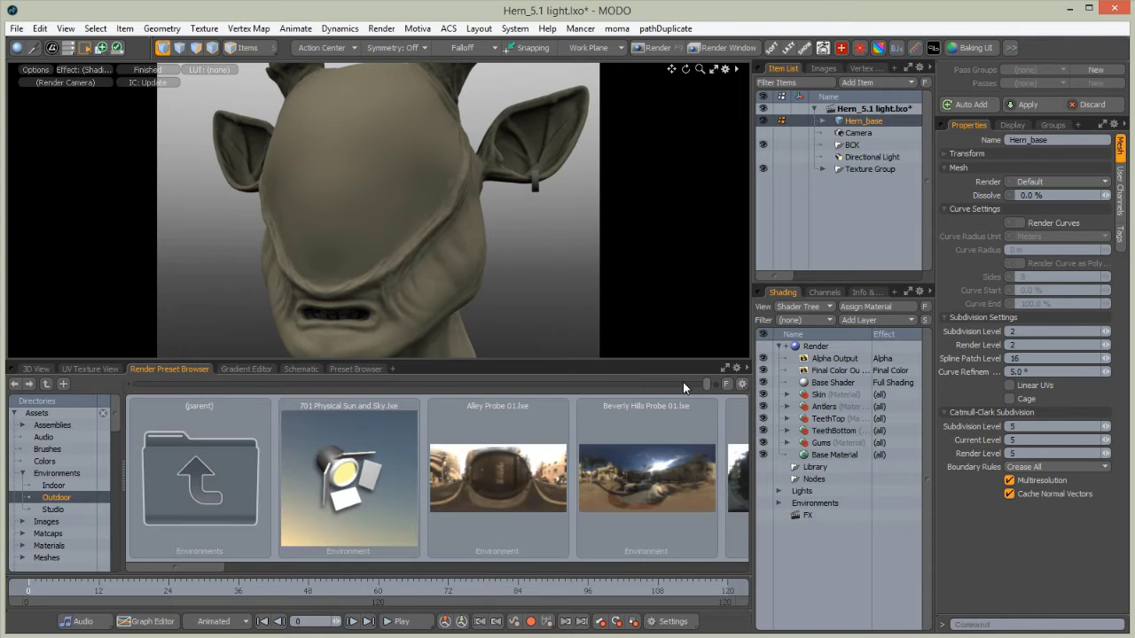
left_click_drag(196, 569, 674, 568)
right_click(454, 469)
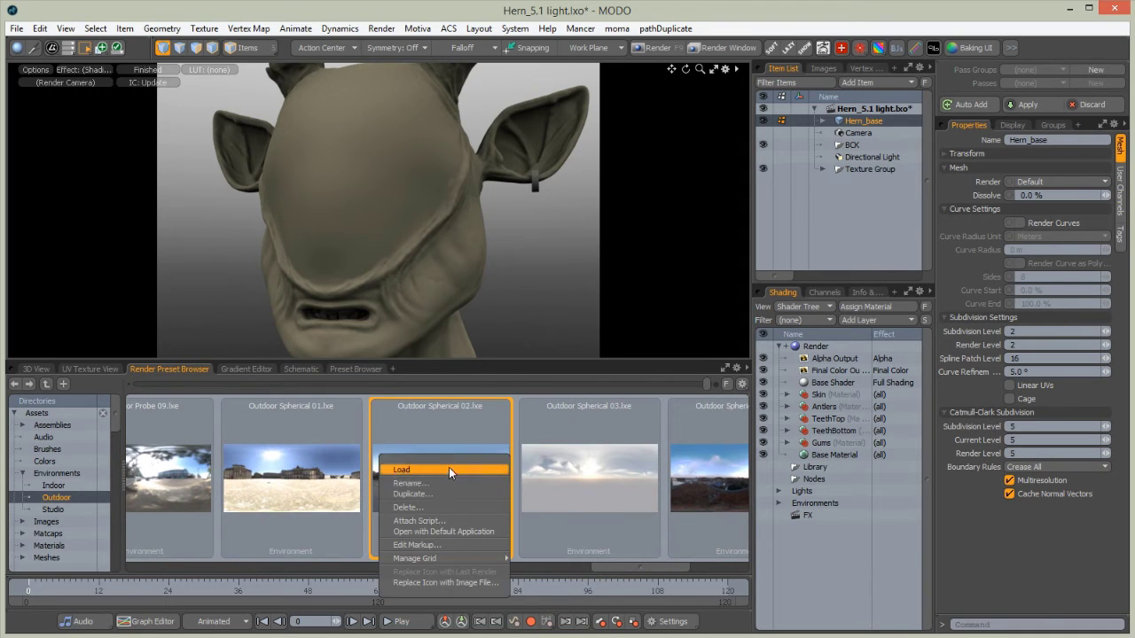
left_click(423, 474)
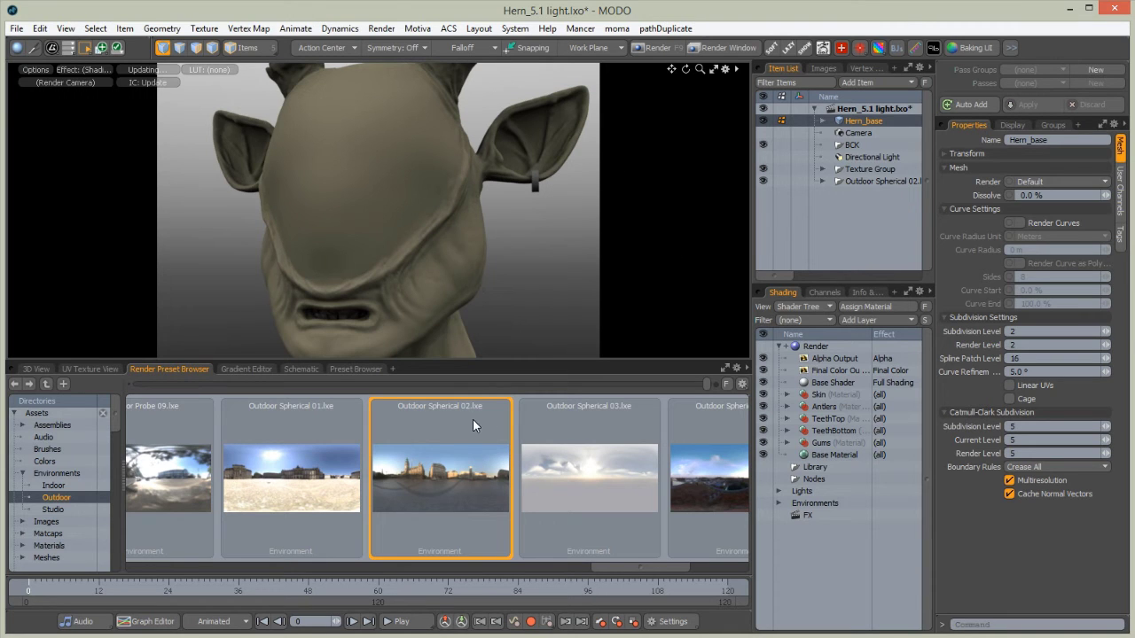
key("ctrl+Tab")
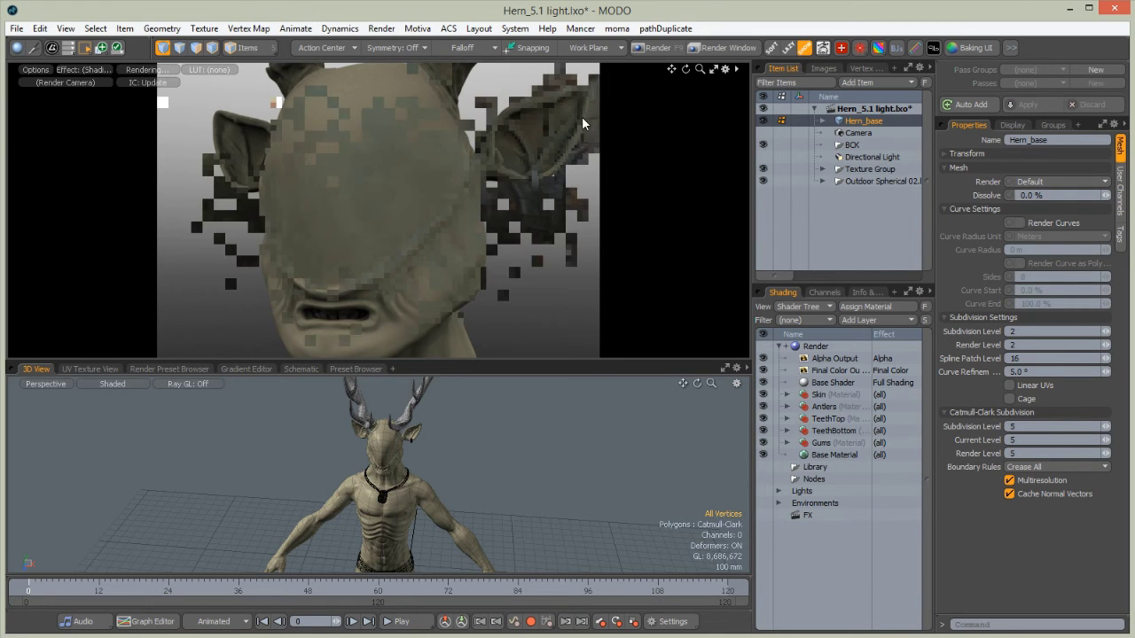
Set the environment's intensity to 1.5 W/srm2 and check the lighting on the head from several sides
left_click_drag(256, 269, 387, 242, "alt")
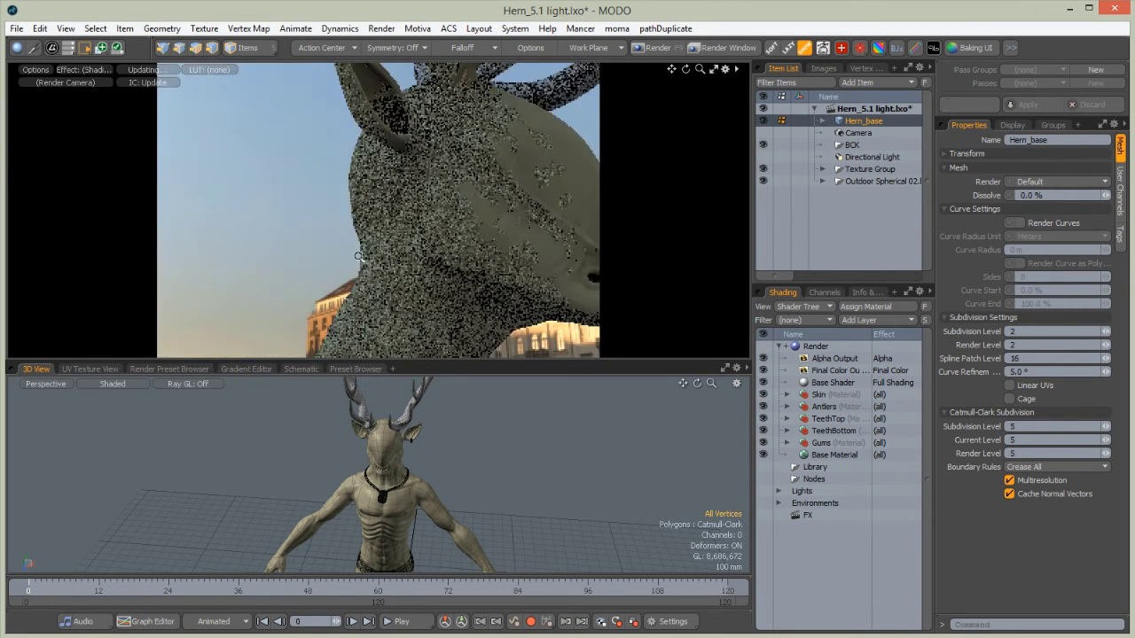
left_click_drag(471, 247, 403, 293, "ctrl+alt")
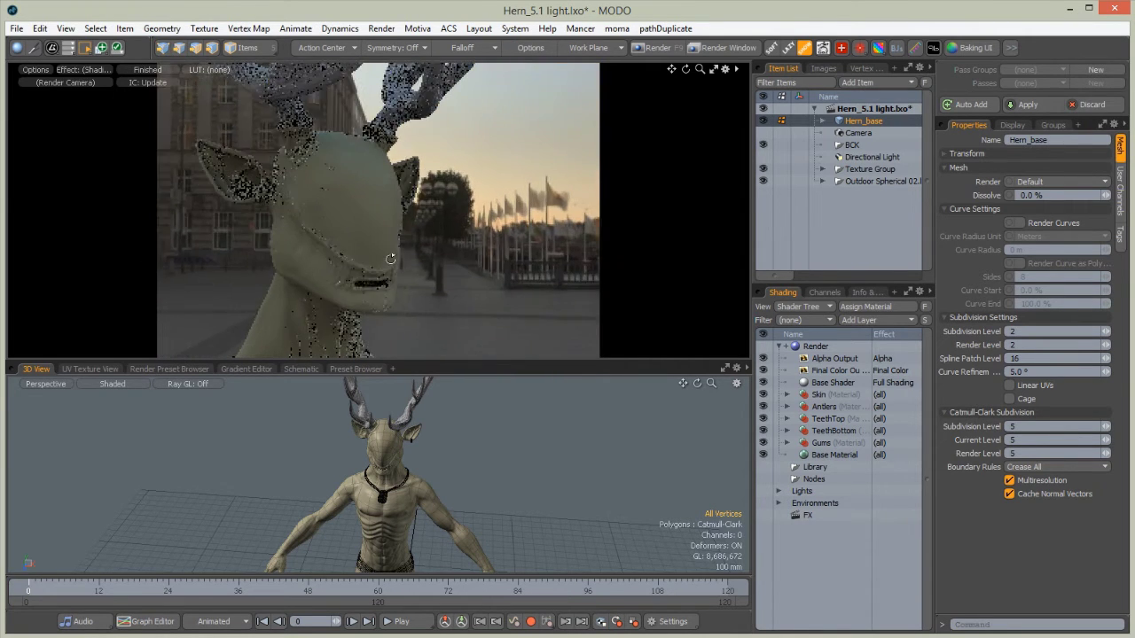
left_click(779, 504)
left_click(825, 515)
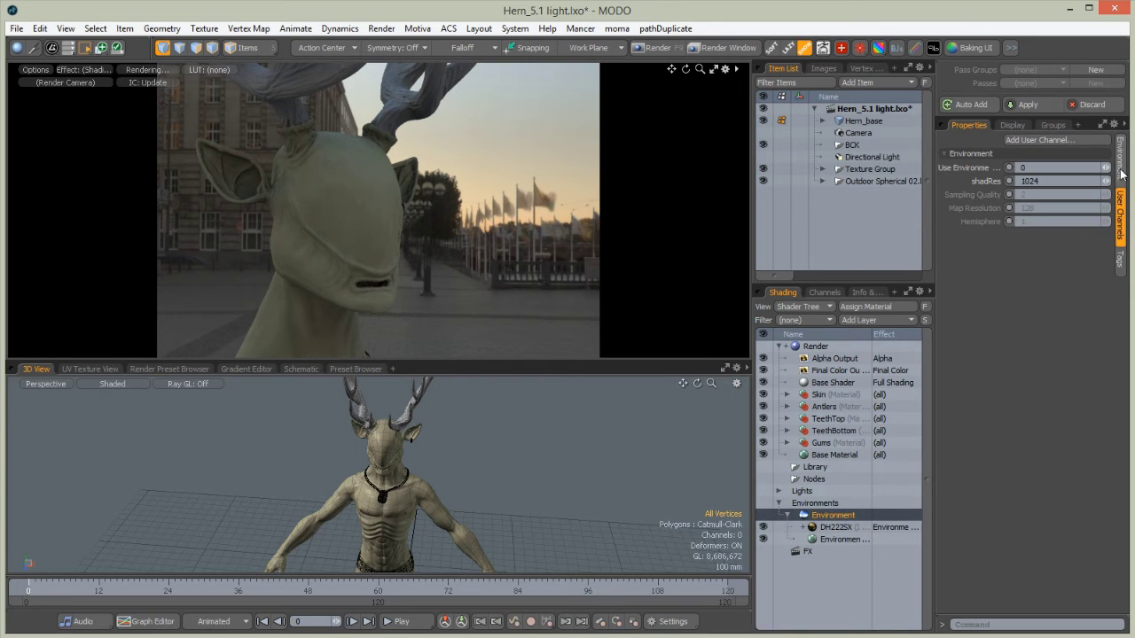
left_click(1120, 172)
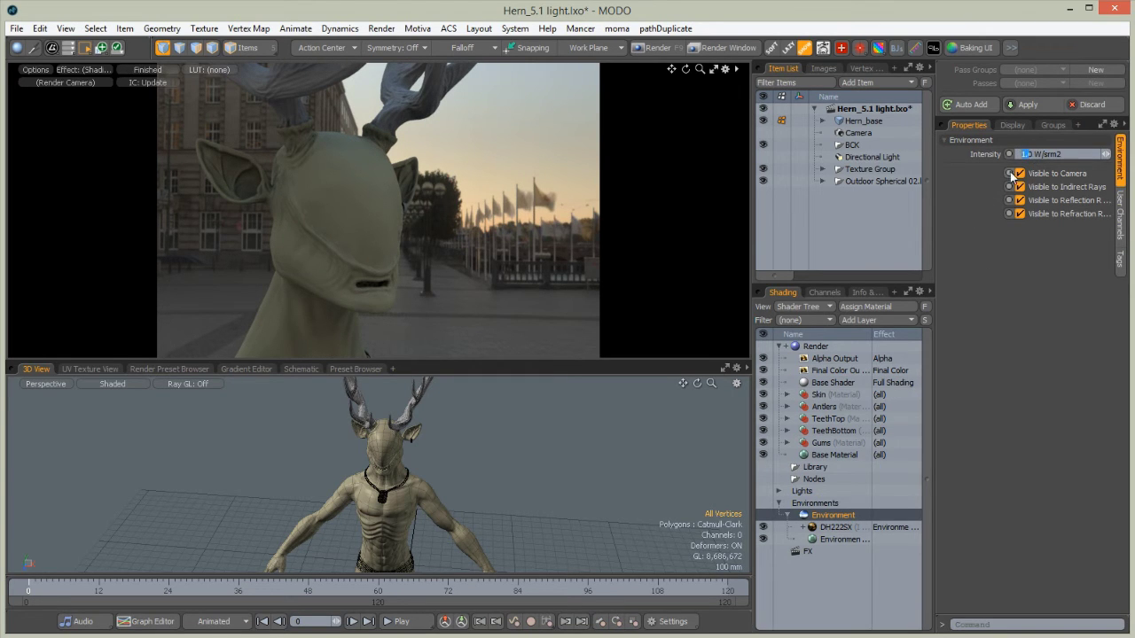
type("1,")
left_click_drag(462, 252, 510, 220, "alt")
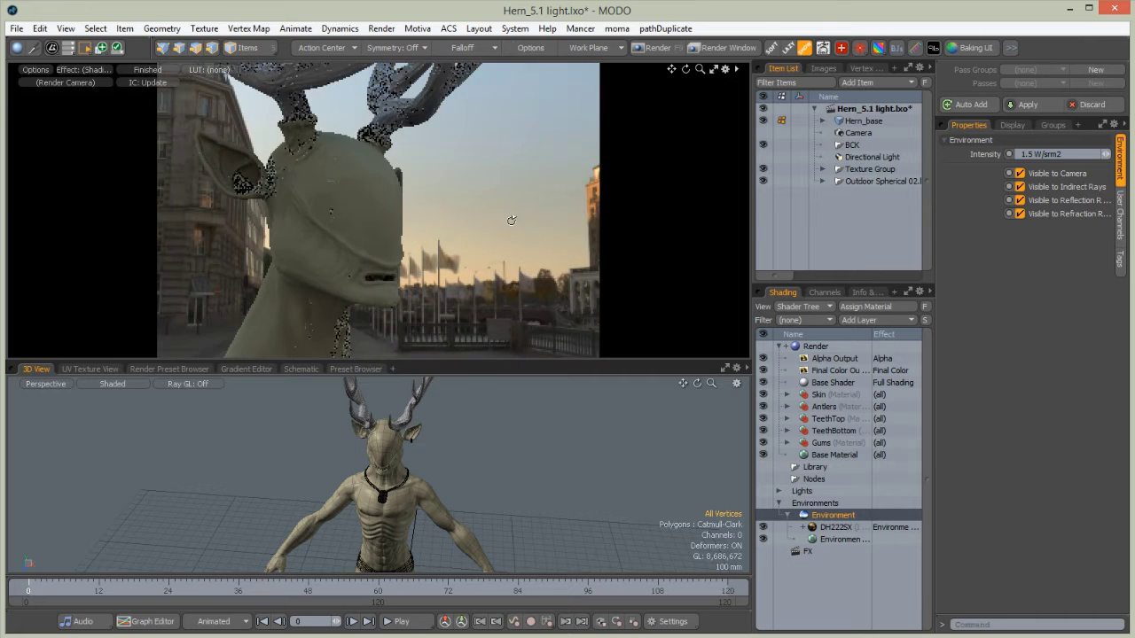
Rename the environment to Env_light and turn off its visibility to the camera
right_click(833, 515)
left_click(803, 518)
left_click_drag(252, 344, 340, 360)
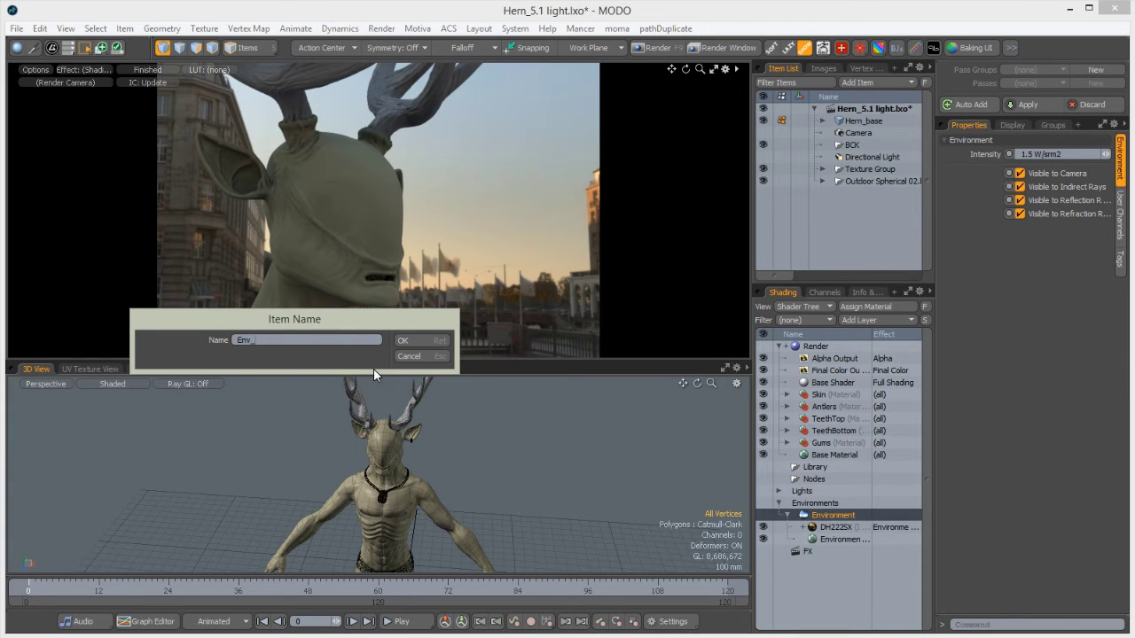
type("_light")
key("Return")
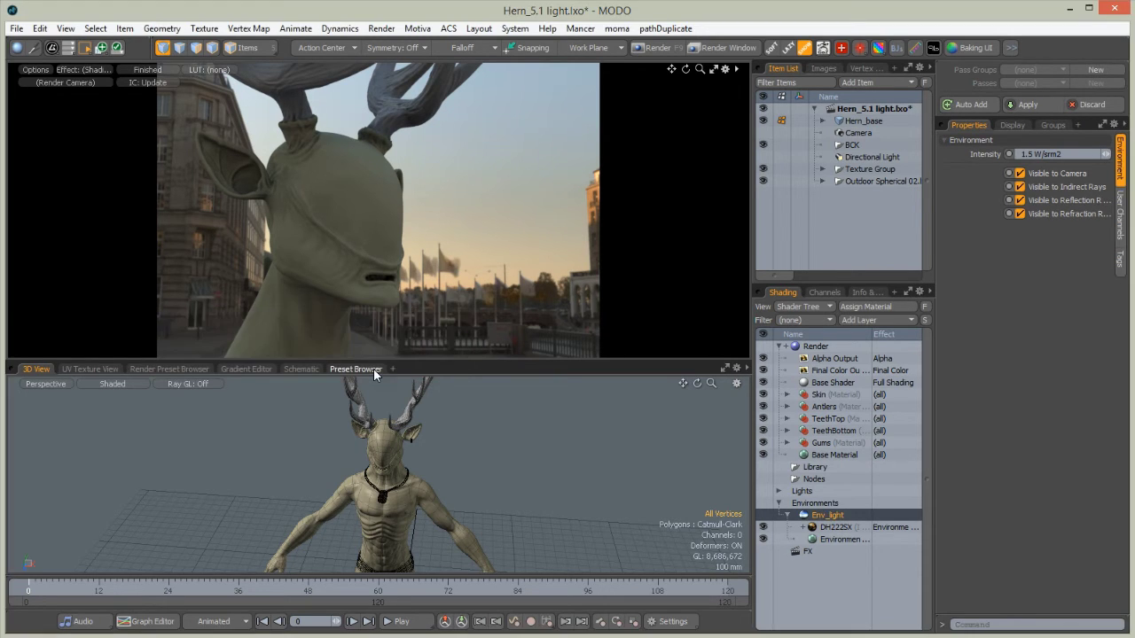
left_click(1019, 174)
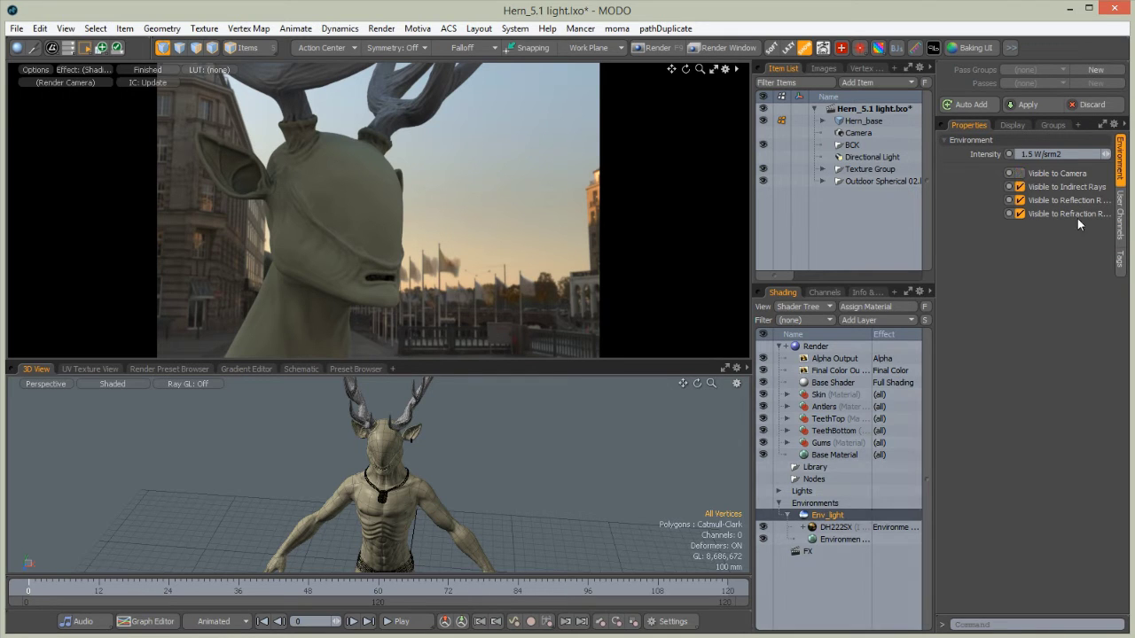
Duplicate Env_light and make the copy visible to the camera only, with indirect, reflection and refraction ray visibility off
right_click(826, 517)
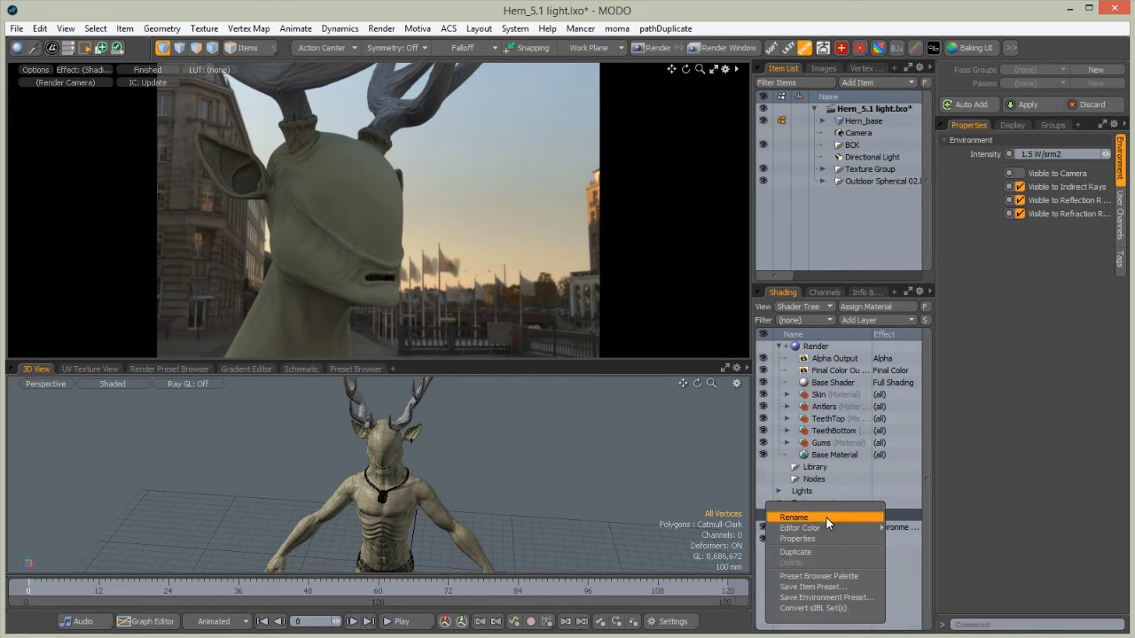
left_click(802, 552)
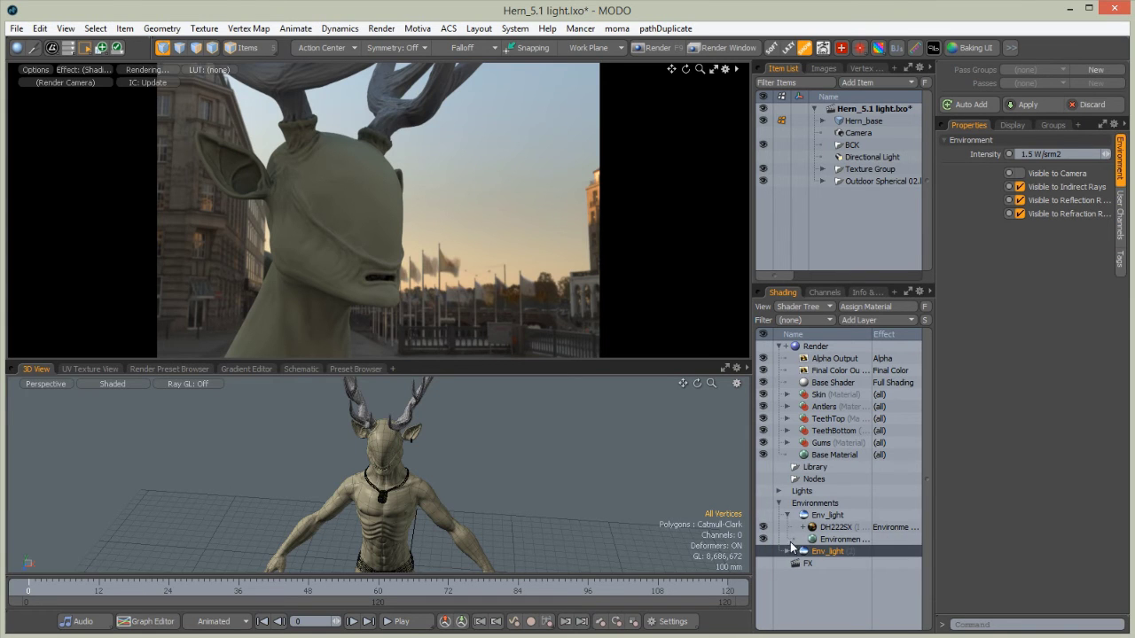
left_click(1020, 174)
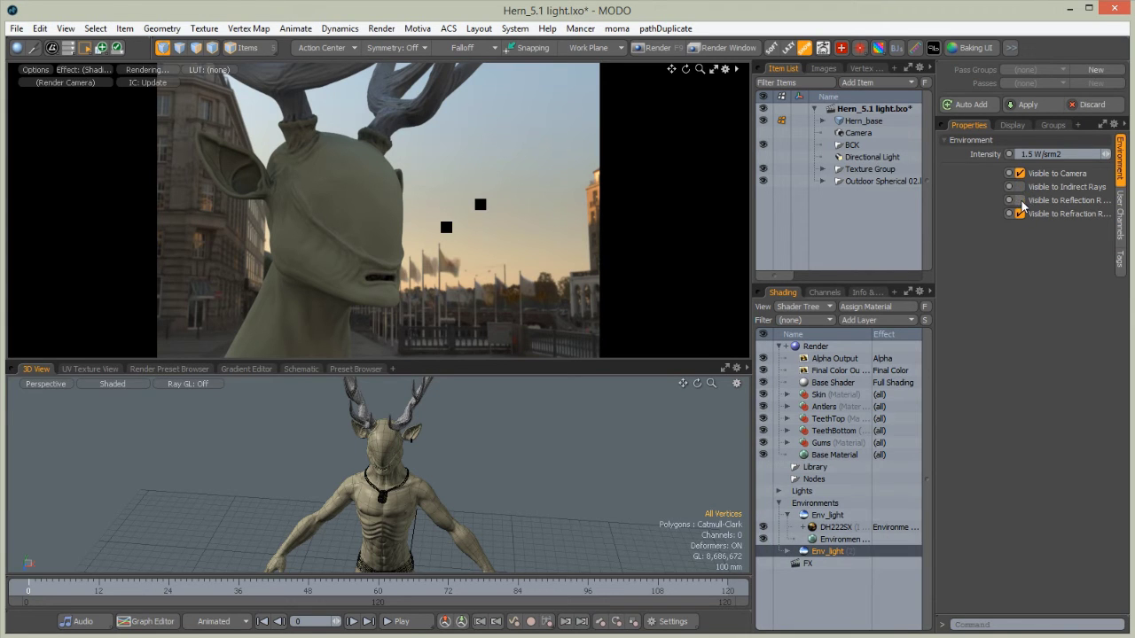
left_click(1019, 201)
left_click(1020, 213)
Hide the DH222SX image in the duplicate environment and set its environment material to Constant with a near-black 0.0, 0.0, 0.01 zenith color
left_click(787, 552)
left_click(805, 563)
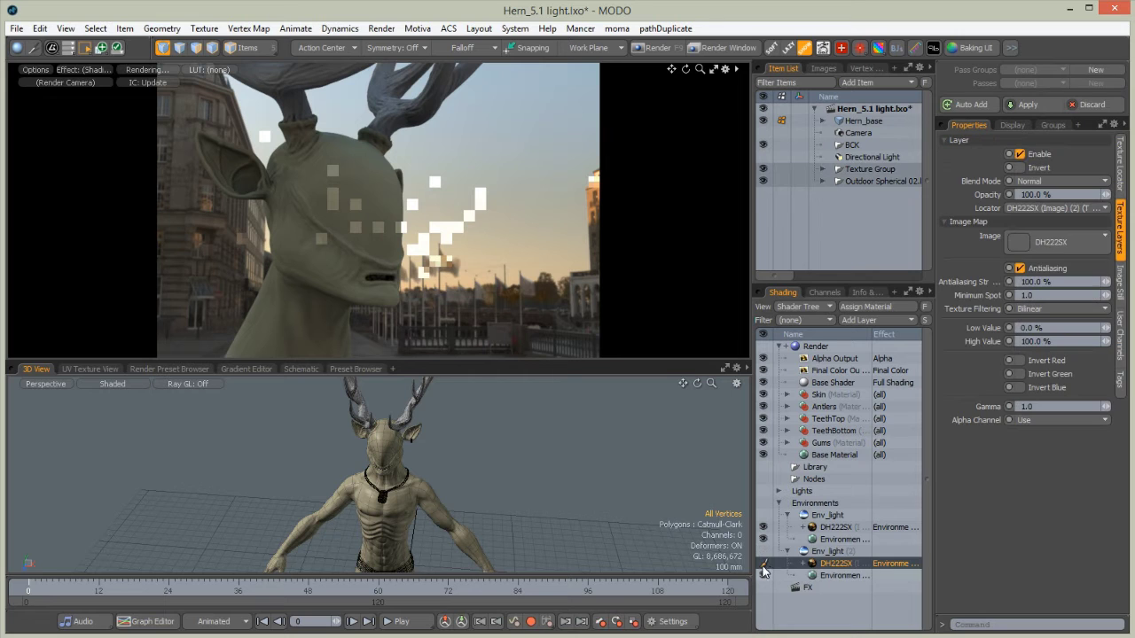
left_click(820, 575)
left_click(1028, 221)
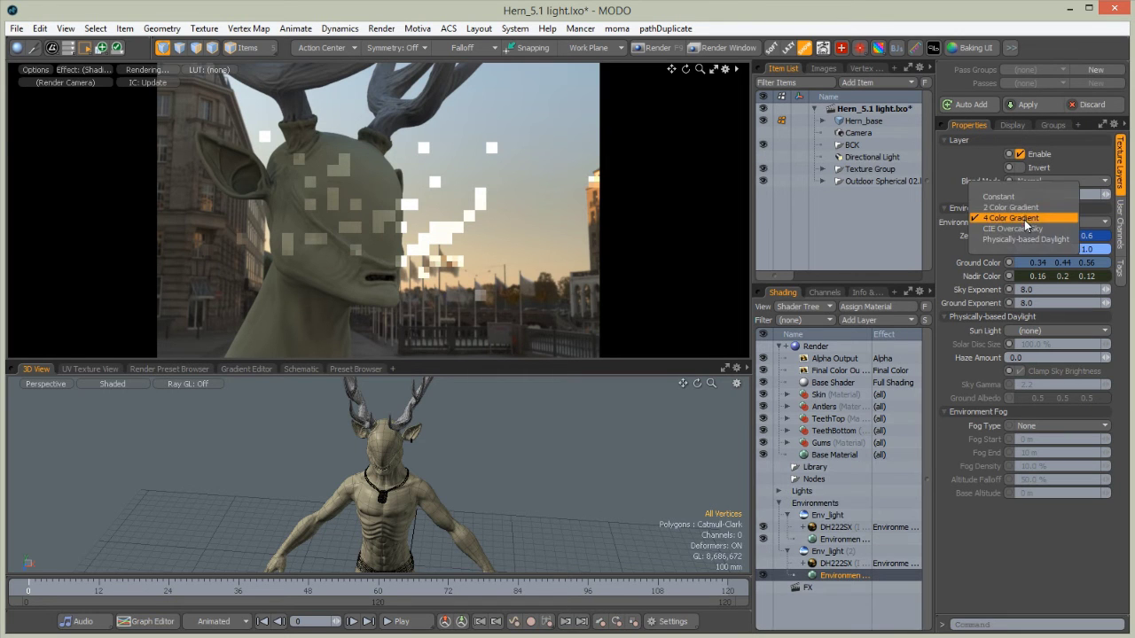
left_click(1006, 197)
left_click(1028, 237)
left_click_drag(732, 267, 559, 263)
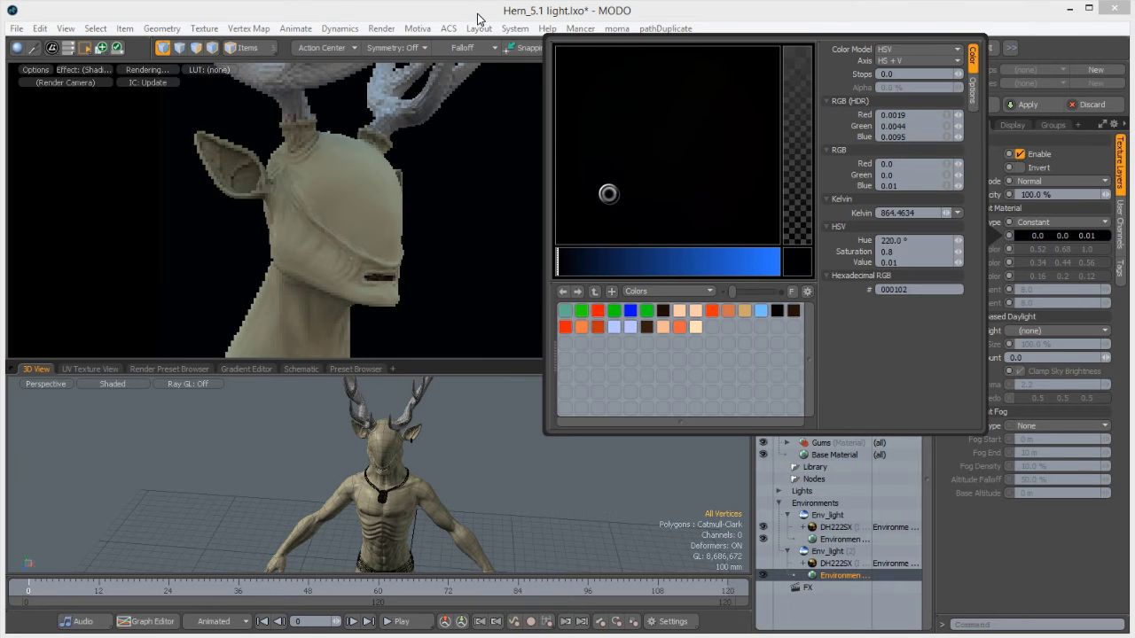
left_click(478, 14)
mouse_move(438, 280)
left_mouse_down("alt")
mouse_move(328, 276)
mouse_move(436, 275)
left_mouse_up("alt")
left_click_drag(396, 204, 453, 120, "alt")
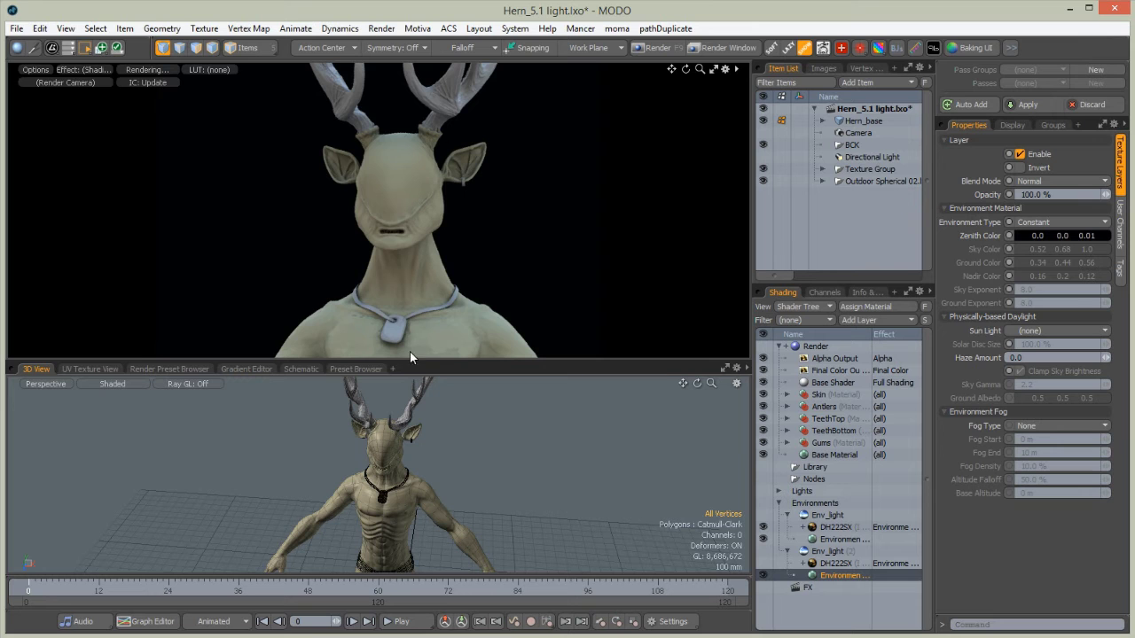
left_click_drag(304, 300, 359, 175, "alt")
mouse_move(360, 224)
left_mouse_down("alt+shift")
mouse_move(359, 180)
mouse_move(362, 212)
mouse_move(372, 211)
left_mouse_up("alt+shift")
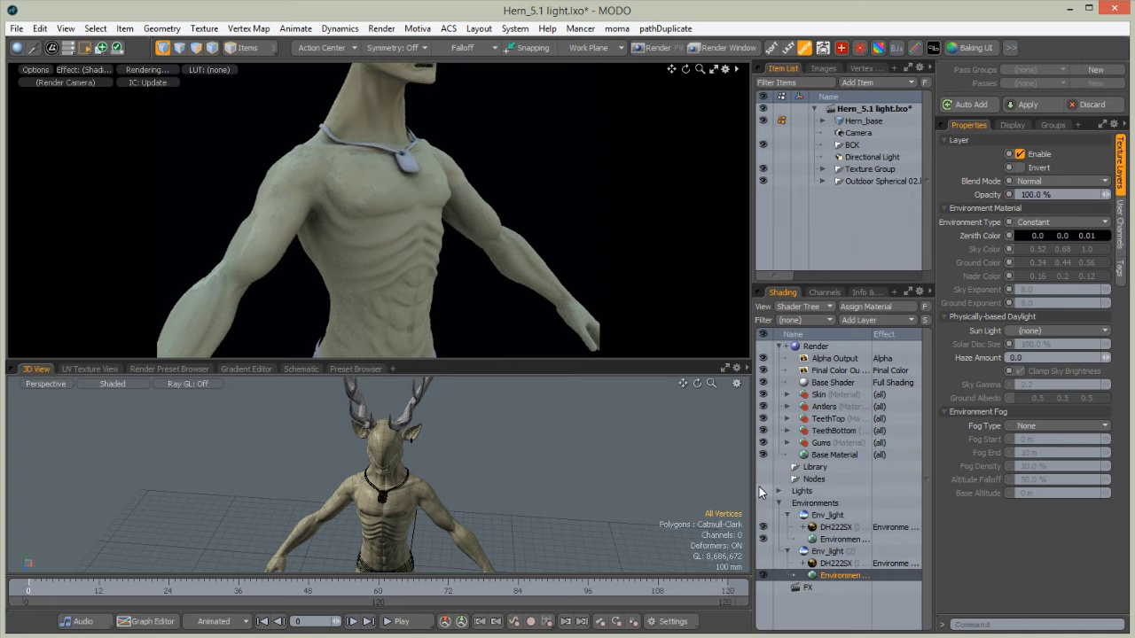
Rename the duplicate environment to Env_CAM and set its intensity to 1.0 W/srm2
left_click(787, 518)
left_click(787, 515)
left_click(787, 527)
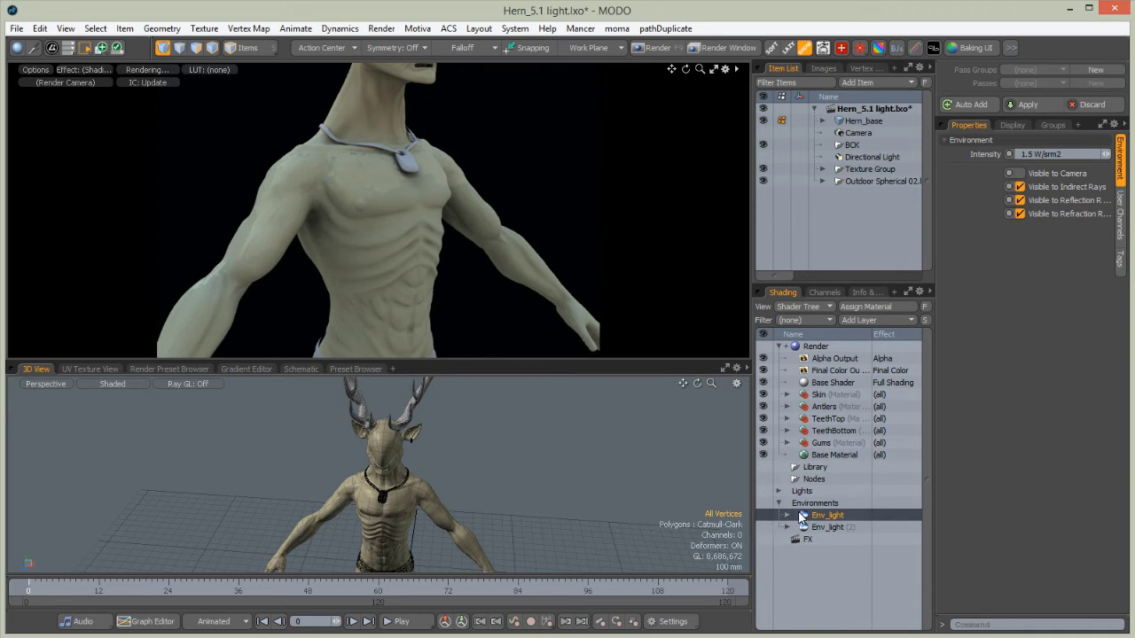
left_click(786, 515)
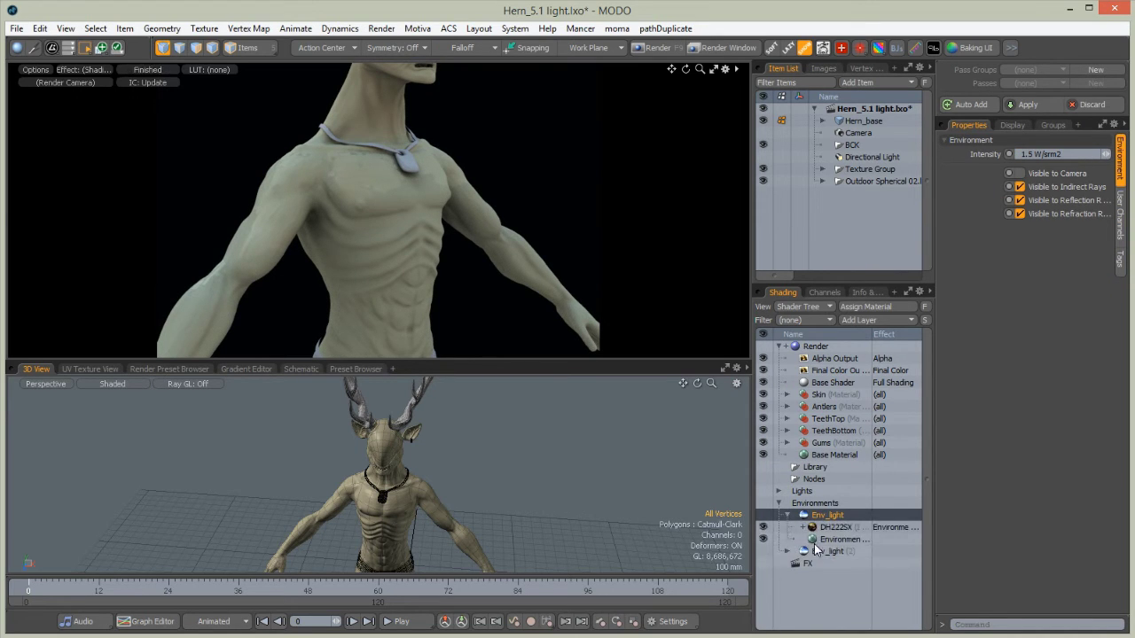
left_click(840, 552)
right_click(839, 552)
left_click(839, 554)
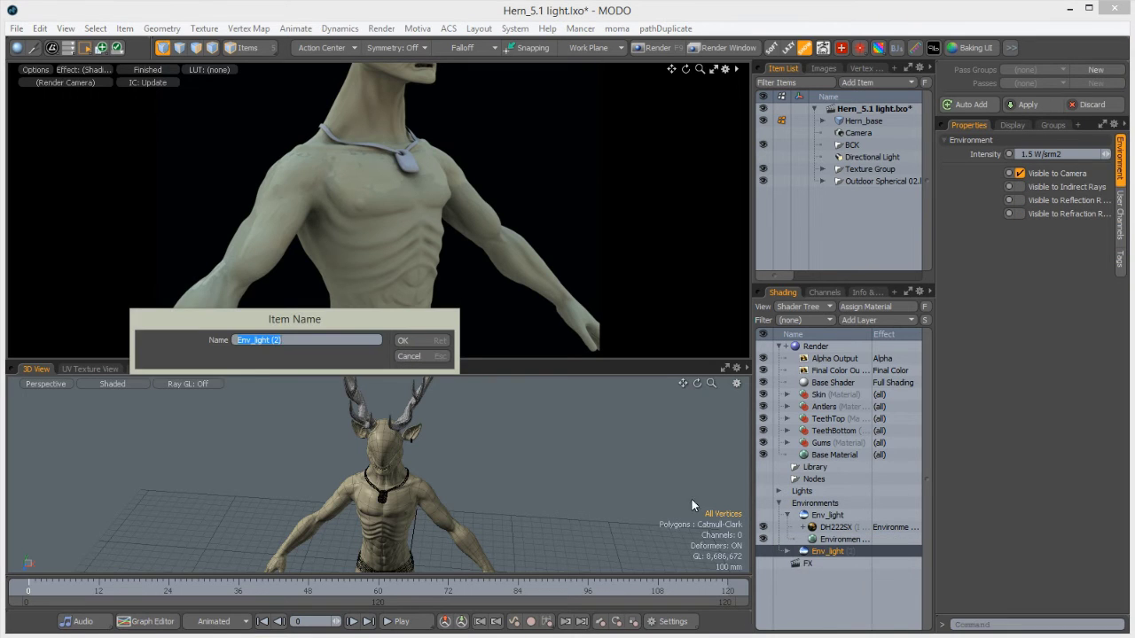
left_click(262, 340)
key("Return")
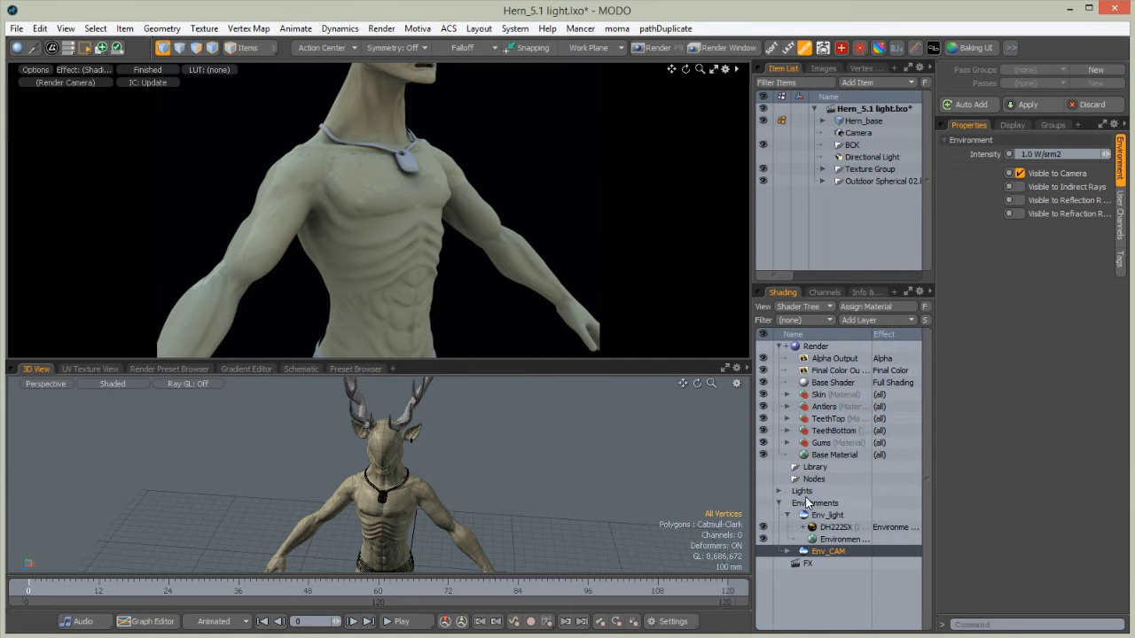
Turn on the Directional Light and check how it lights the character's torso, head and antlers
left_click(878, 539)
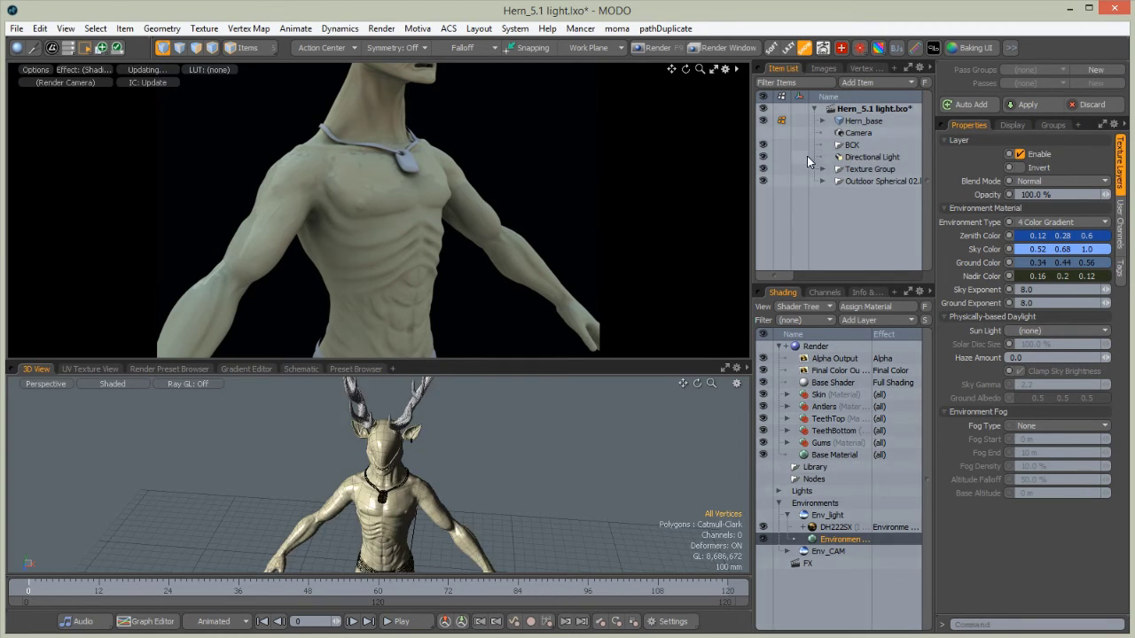
left_click(845, 156)
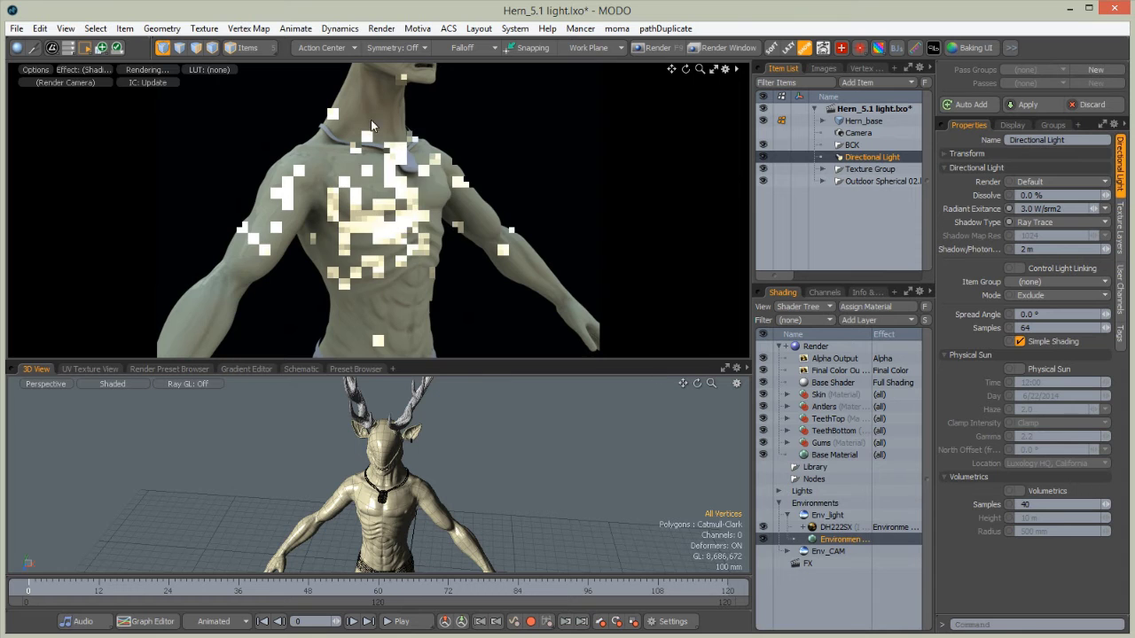
left_click_drag(467, 251, 398, 238, "alt")
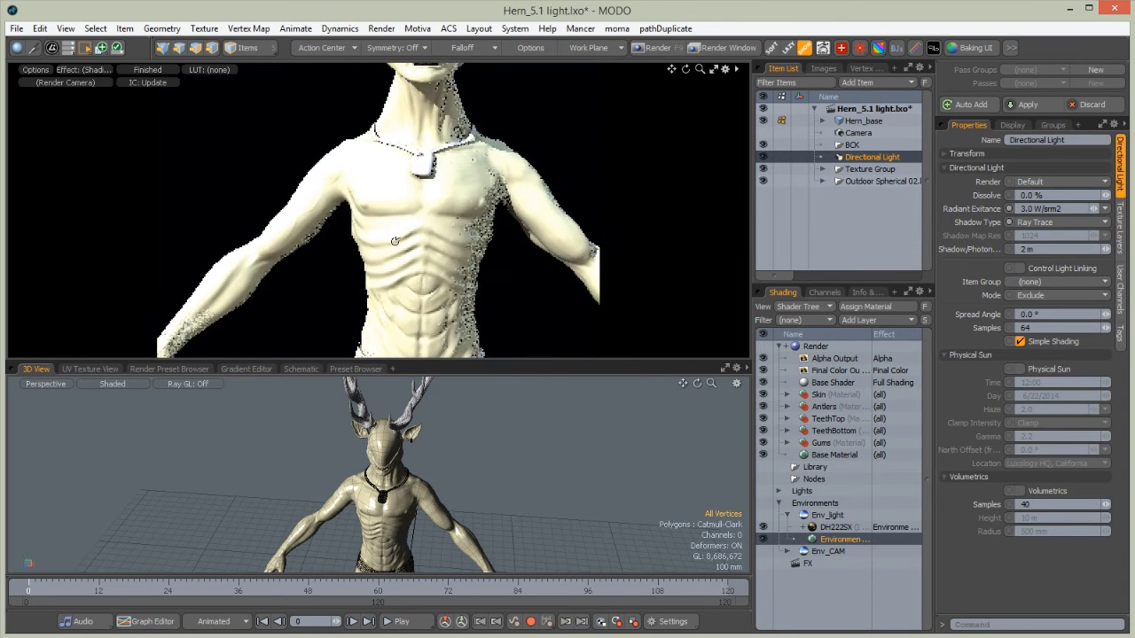
left_click_drag(322, 258, 418, 182, "ctrl+alt")
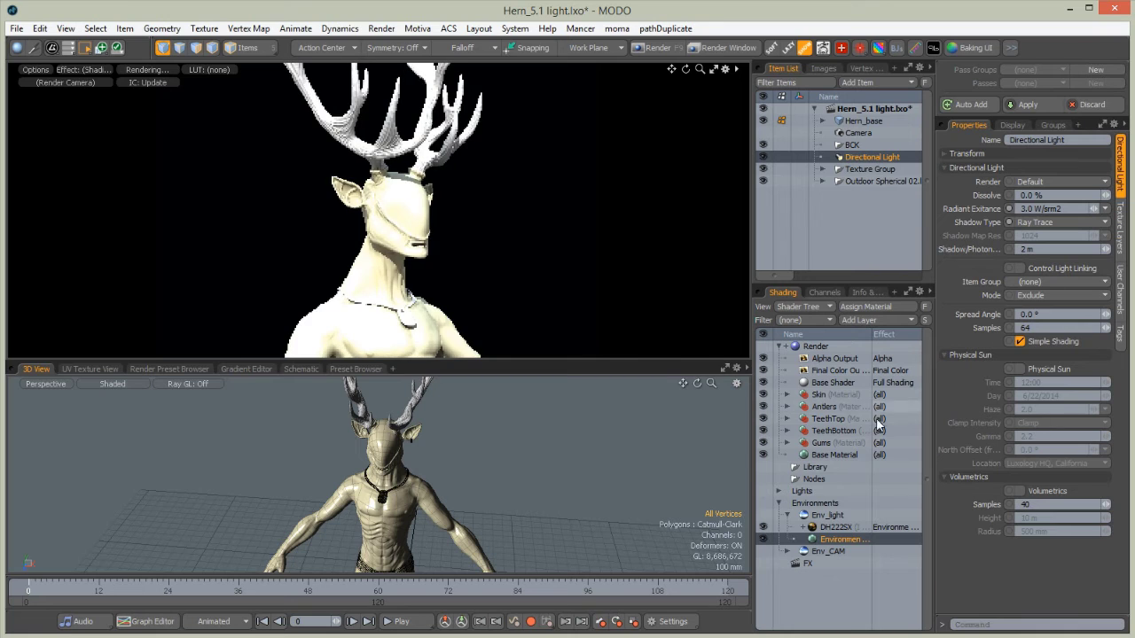
Assign the Directional Light as the sun light of Env_light's environment material
left_click(1120, 236)
left_click(1033, 334)
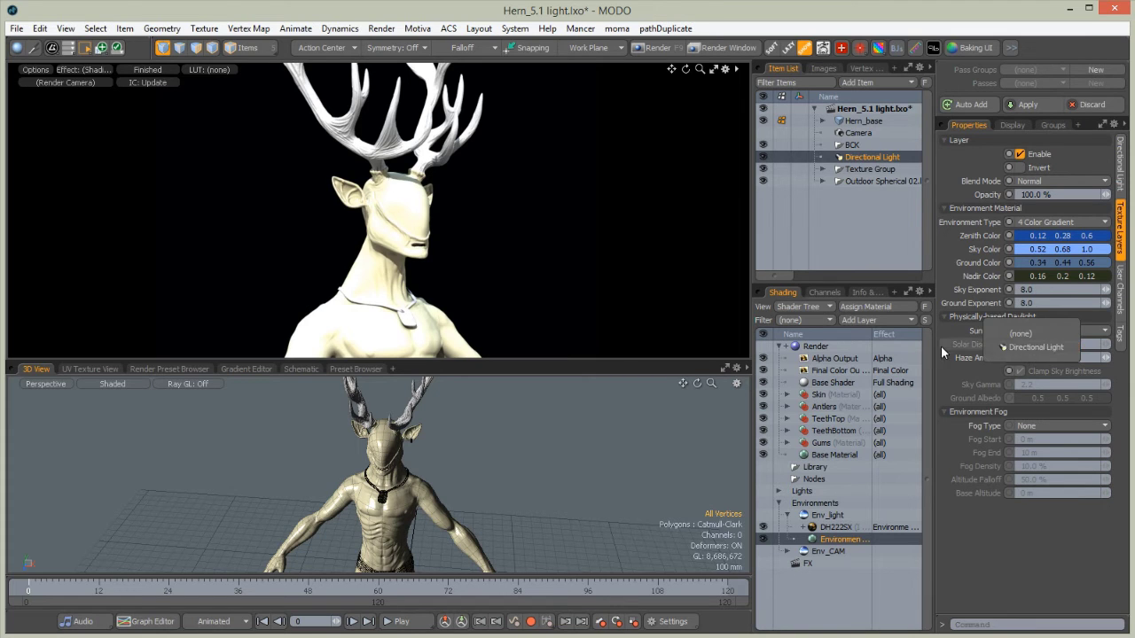
left_click(956, 350)
left_click(1041, 337)
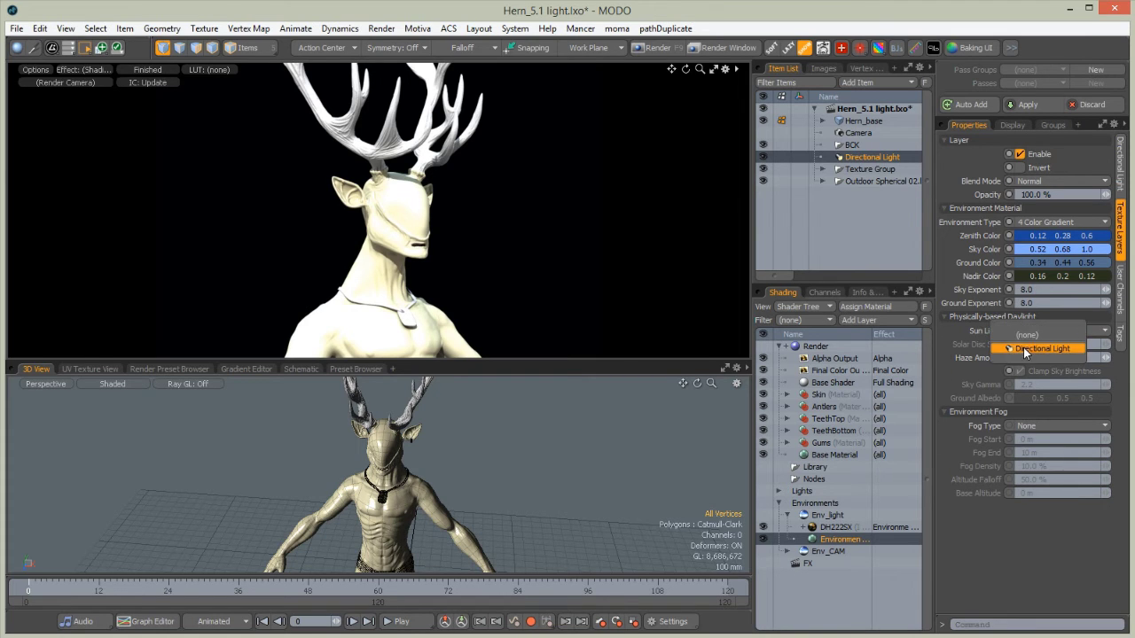
left_click(1041, 349)
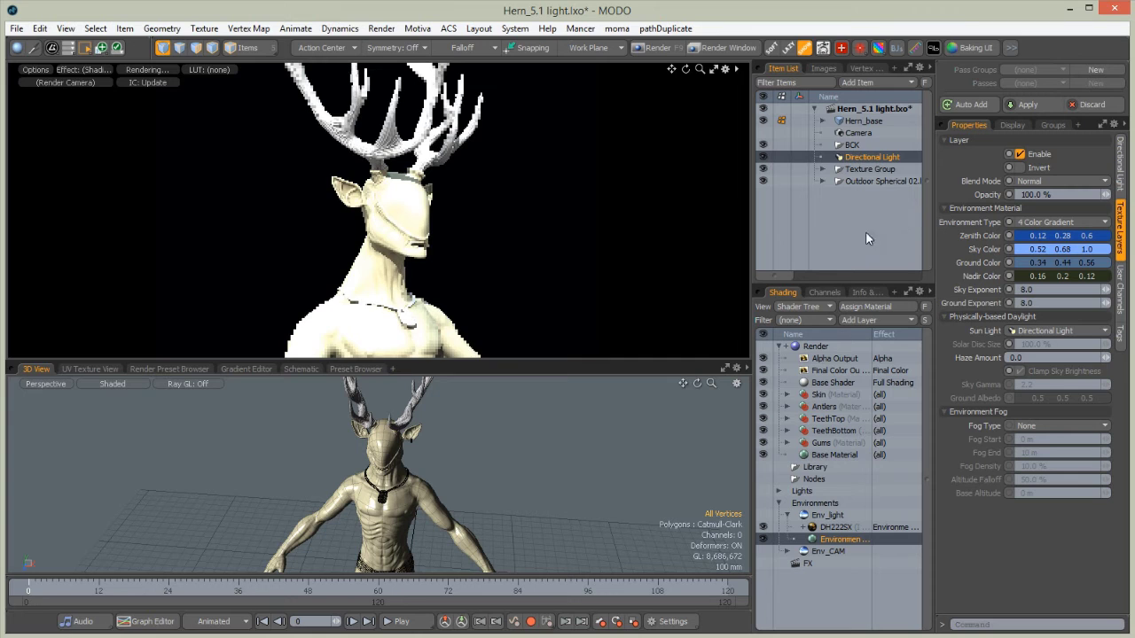
Set the Directional Light's radiant exitance to 2.0 W/srm2 after trying 1.0, and its spread angle to 10°
left_click(1119, 164)
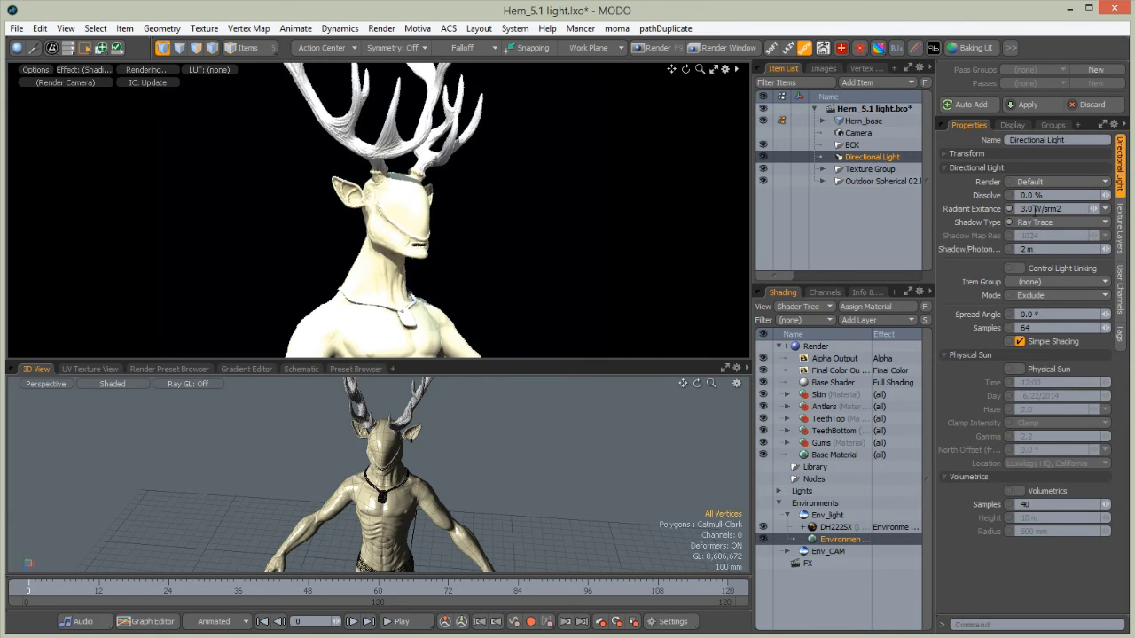
type("2")
key("Return")
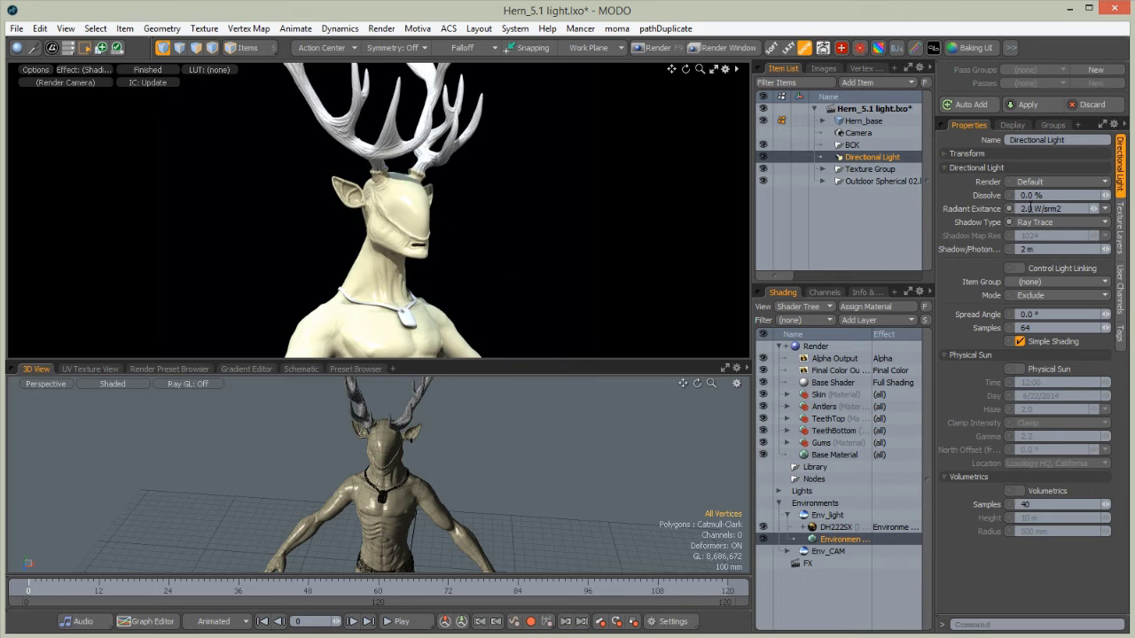
key("Return")
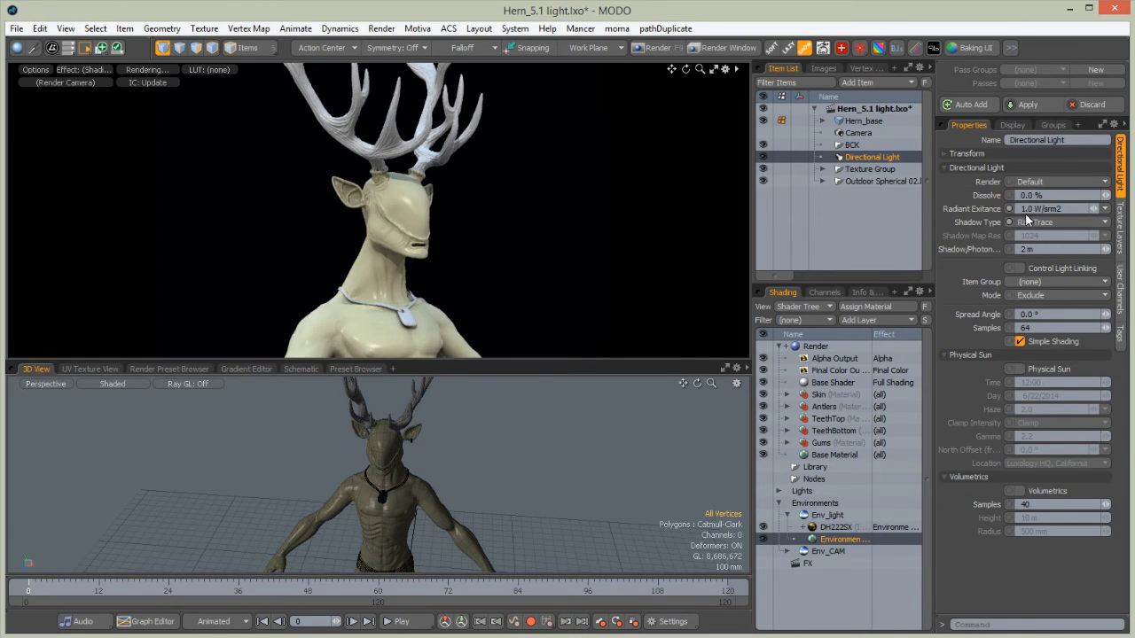
key("Return")
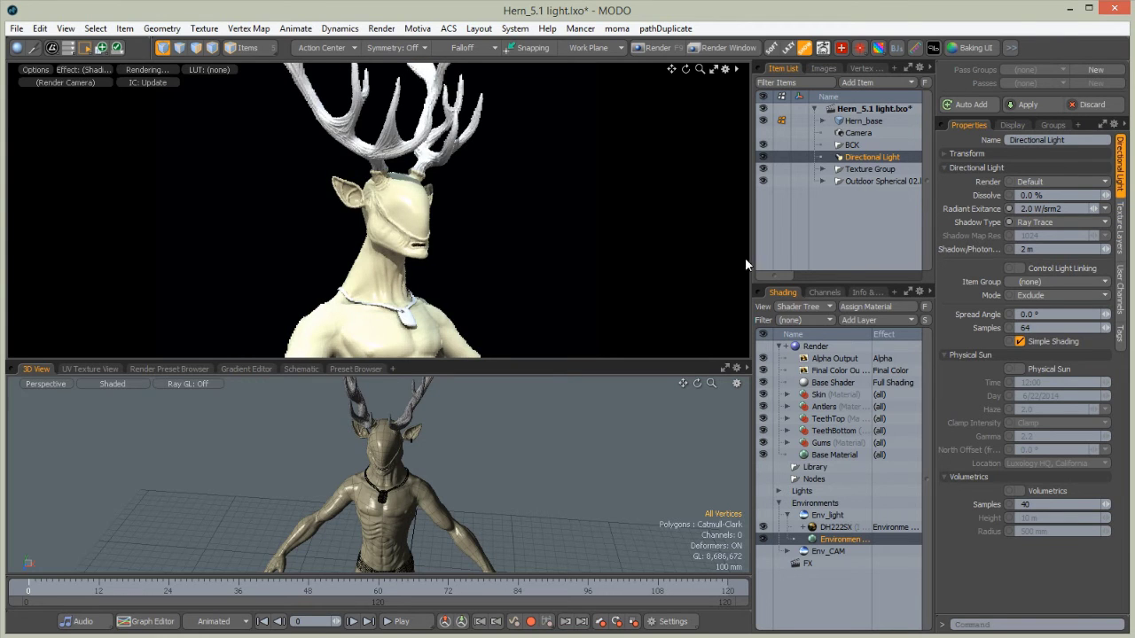
key("Return")
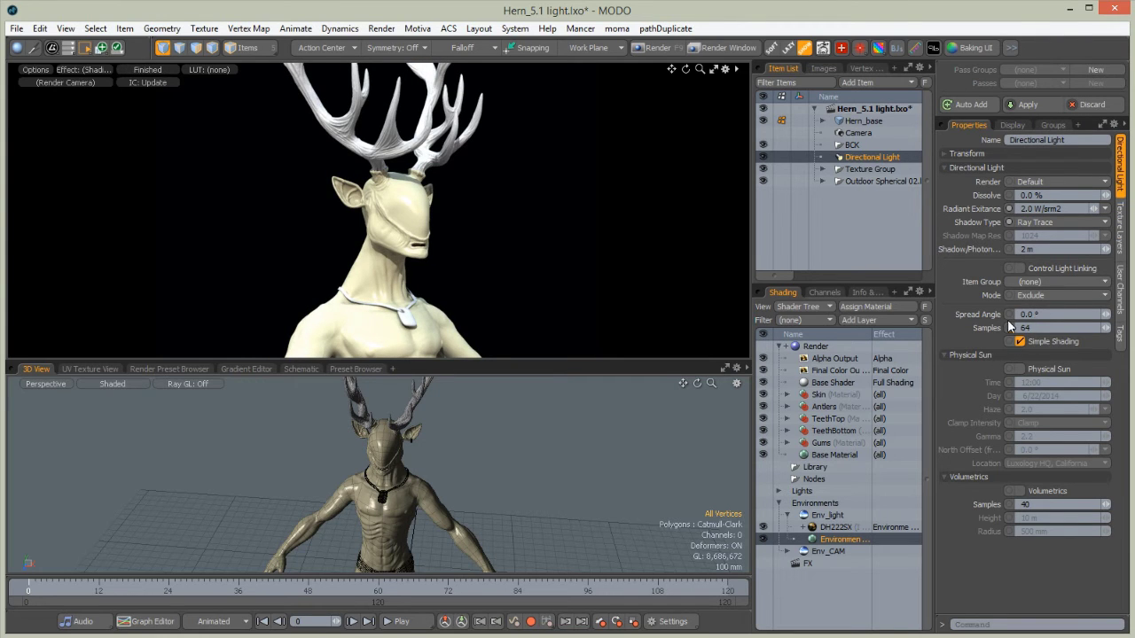
type("10")
key("Return")
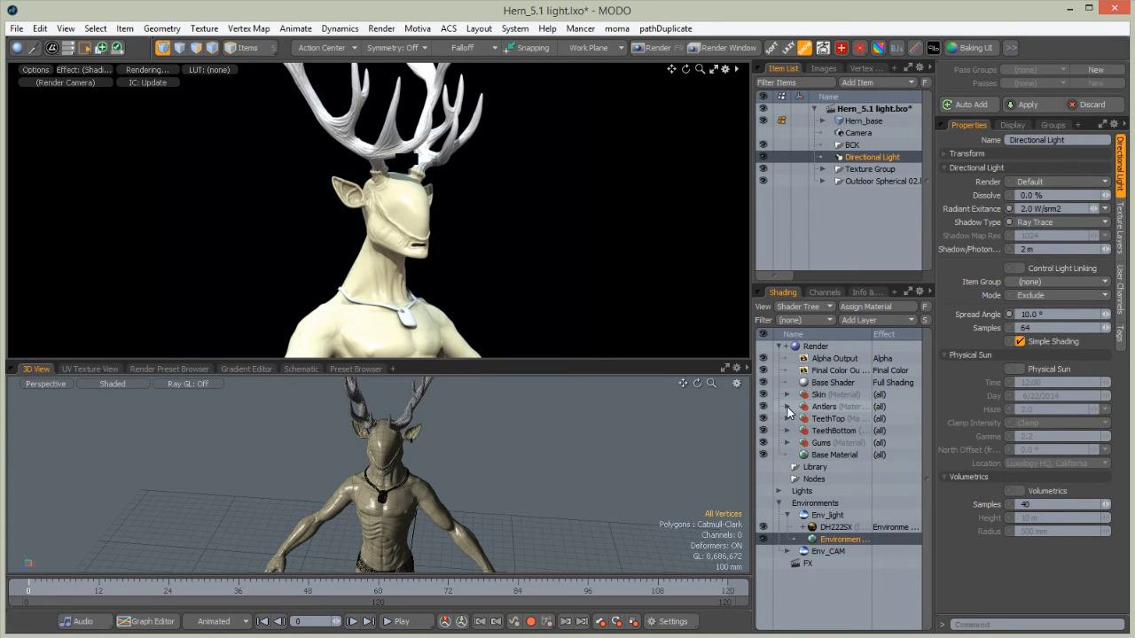
Check the lighting around the head, then turn on Conserve Energy for the Antlers material
left_click(448, 146)
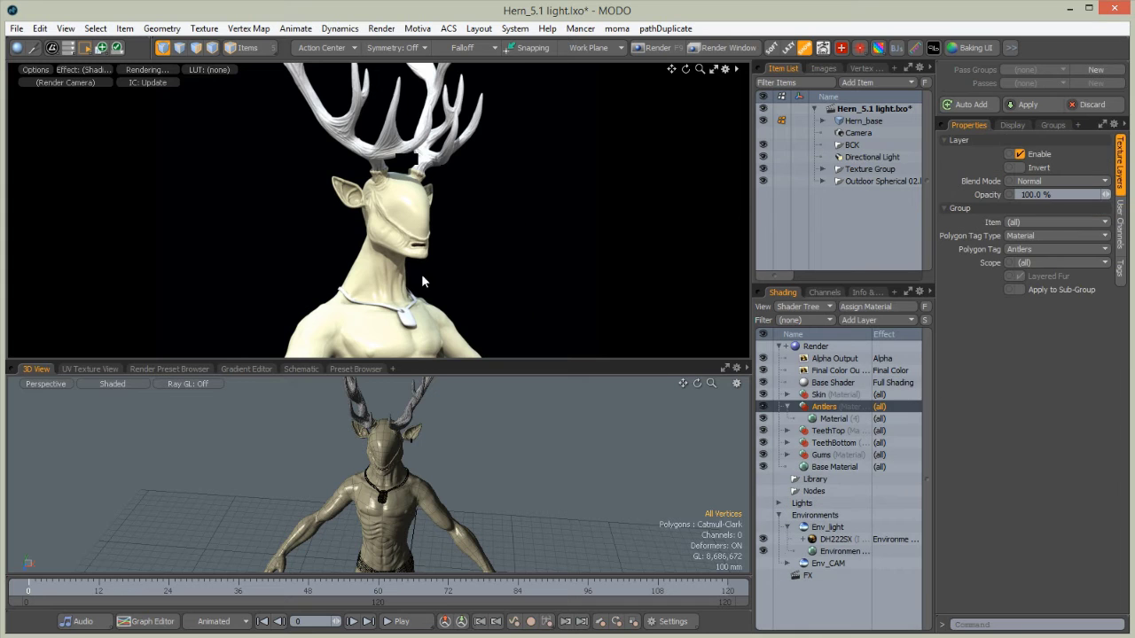
left_click_drag(412, 203, 475, 120, "alt")
left_click_drag(407, 173, 401, 305, "alt")
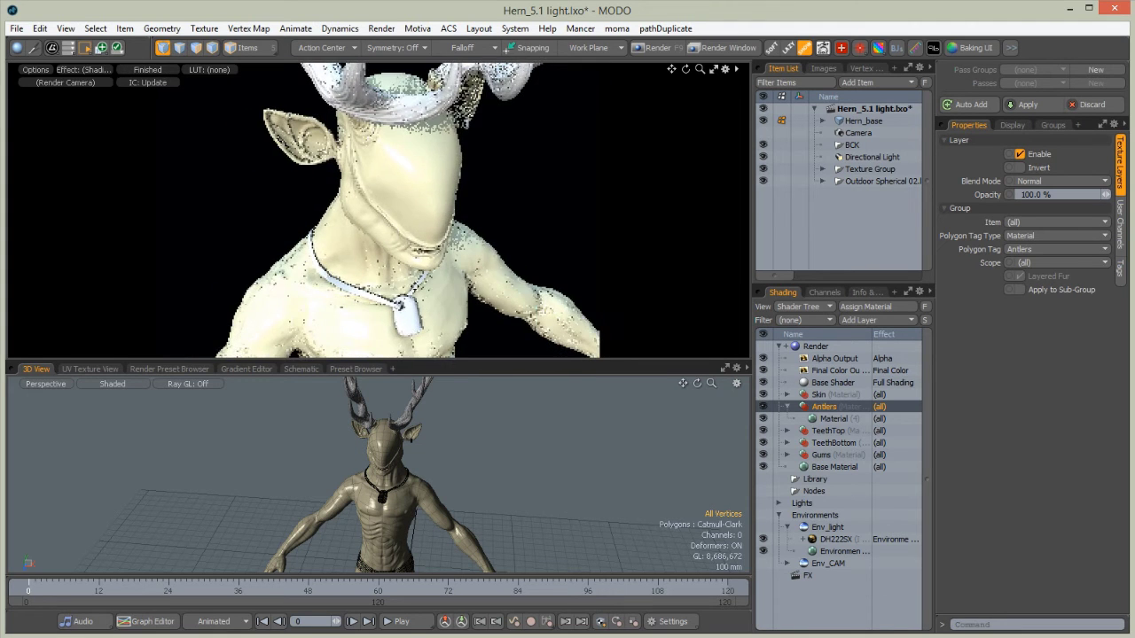
left_click_drag(385, 190, 396, 208, "alt")
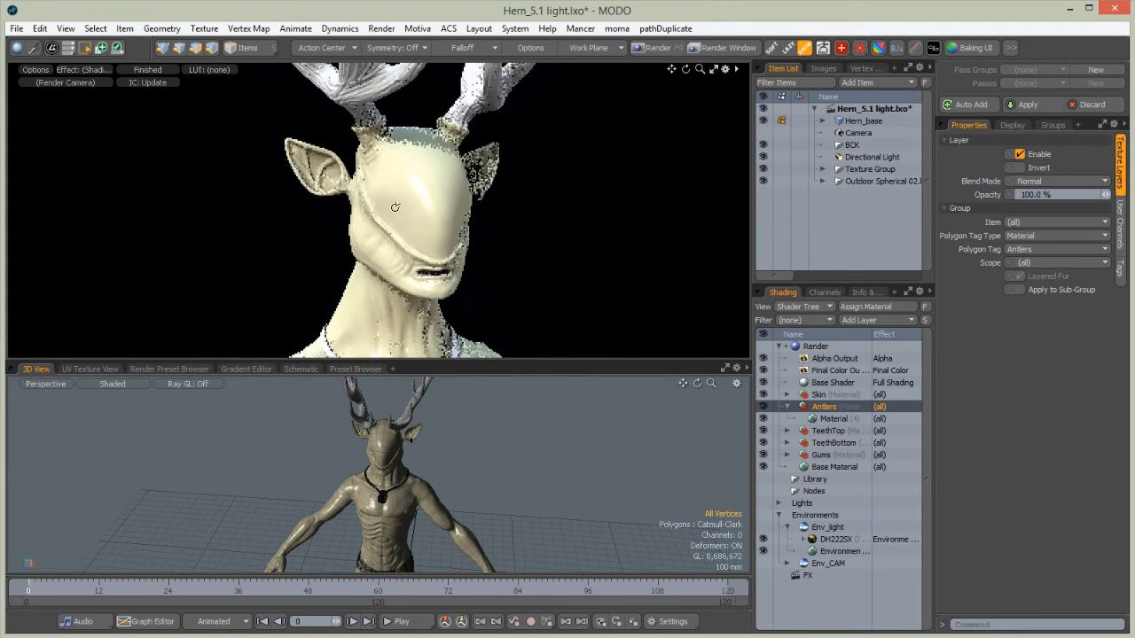
left_click(800, 444)
left_click(787, 442)
left_click(787, 442)
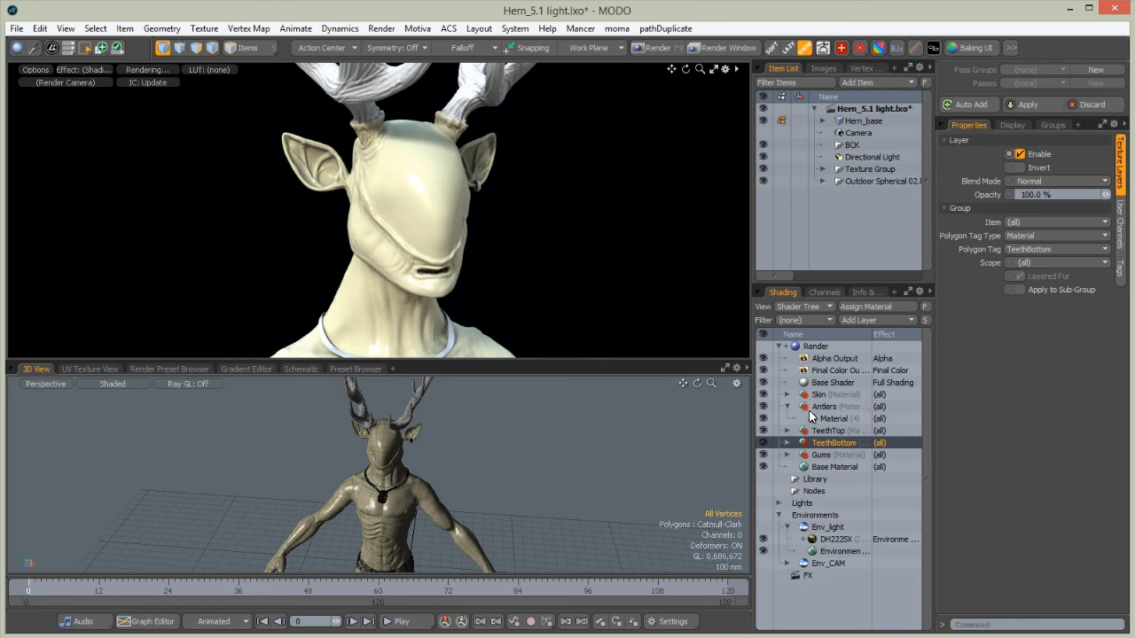
left_click(817, 421)
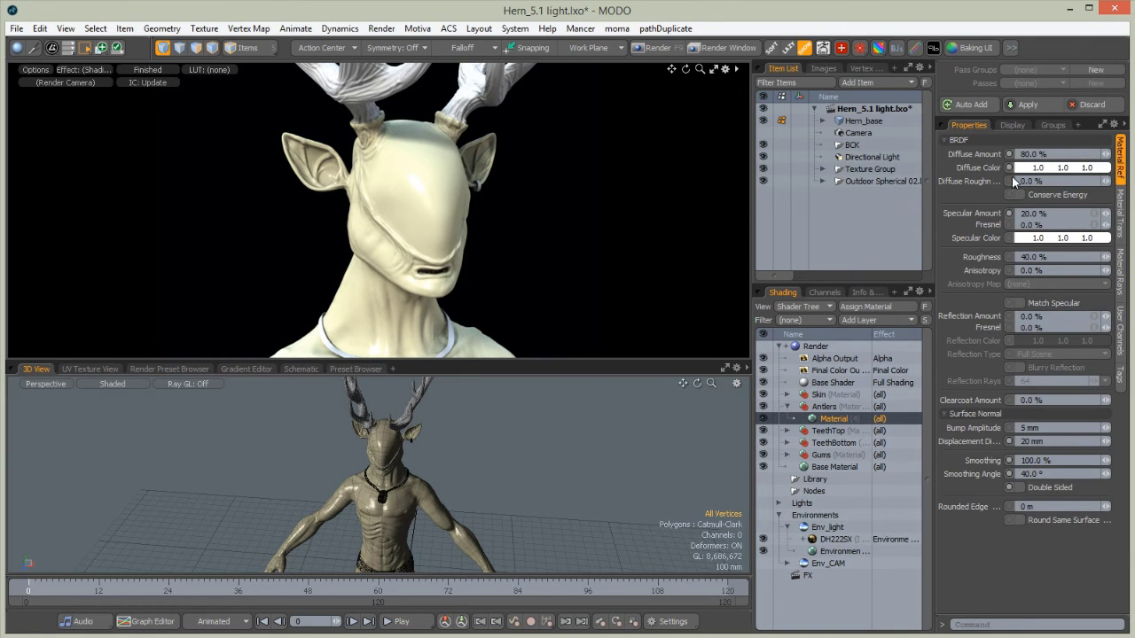
left_click(1020, 195)
Turn on Conserve Energy for the Skin material and enlarge the render preview to inspect the head and antlers
left_click(786, 395)
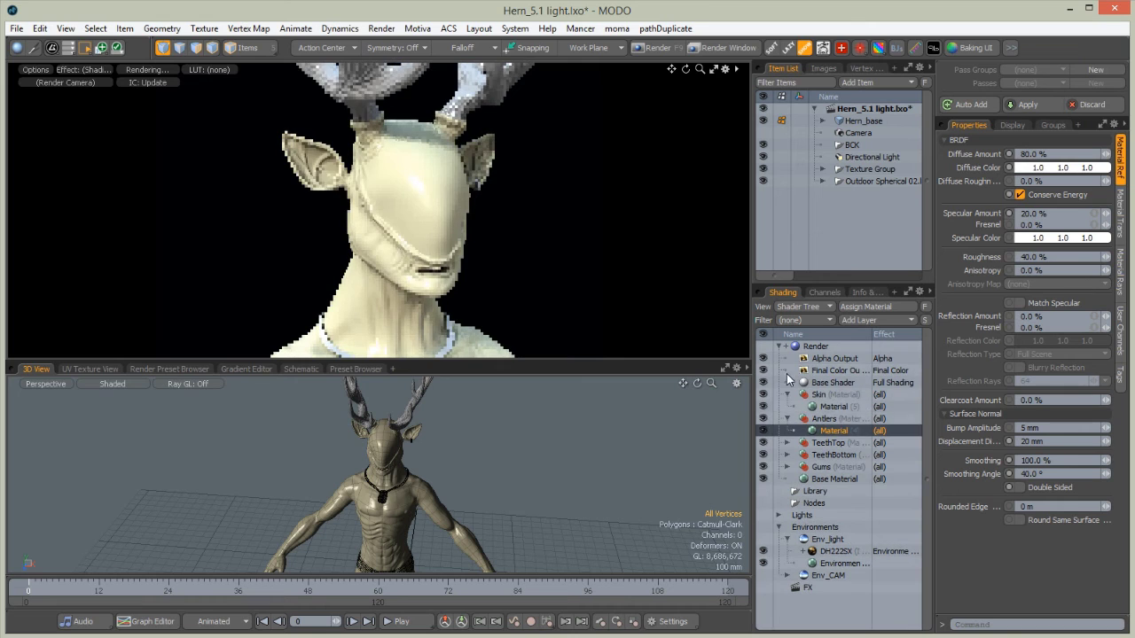
left_click(812, 406)
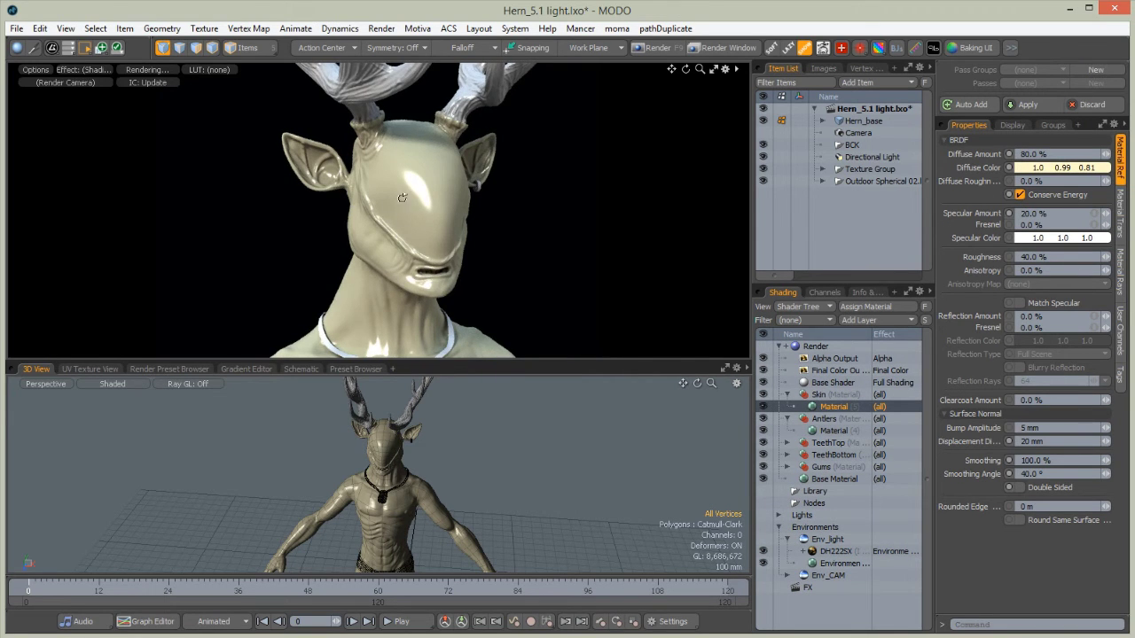
scroll(402, 198, "down", 1)
left_click_drag(442, 360, 441, 487)
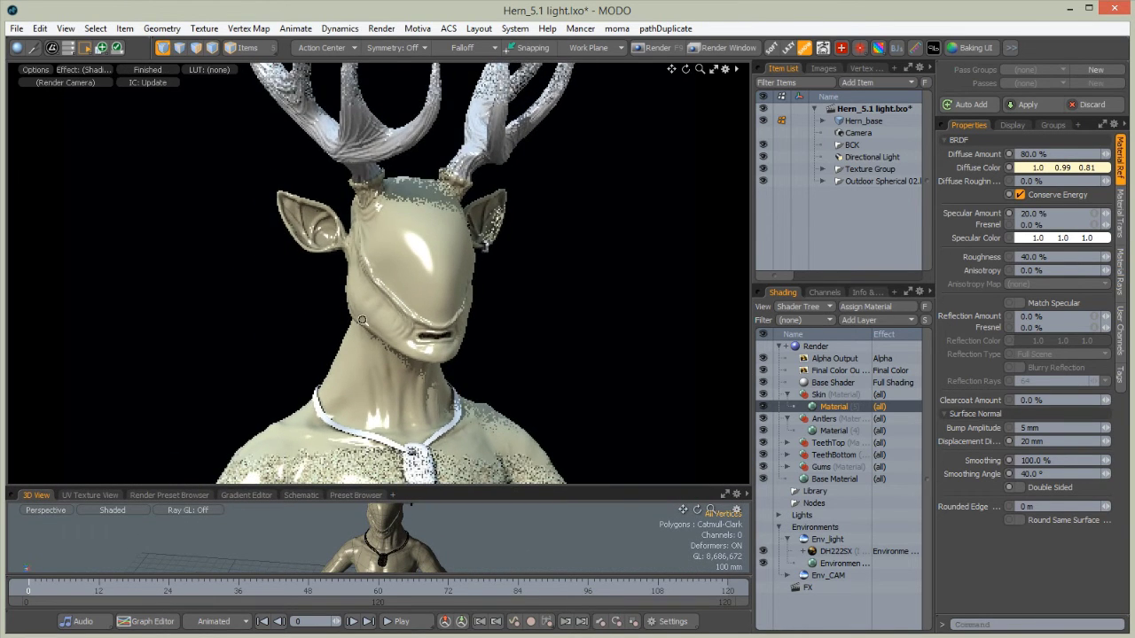
left_click_drag(353, 152, 353, 303, "alt+shift")
left_click_drag(280, 330, 373, 310, "alt")
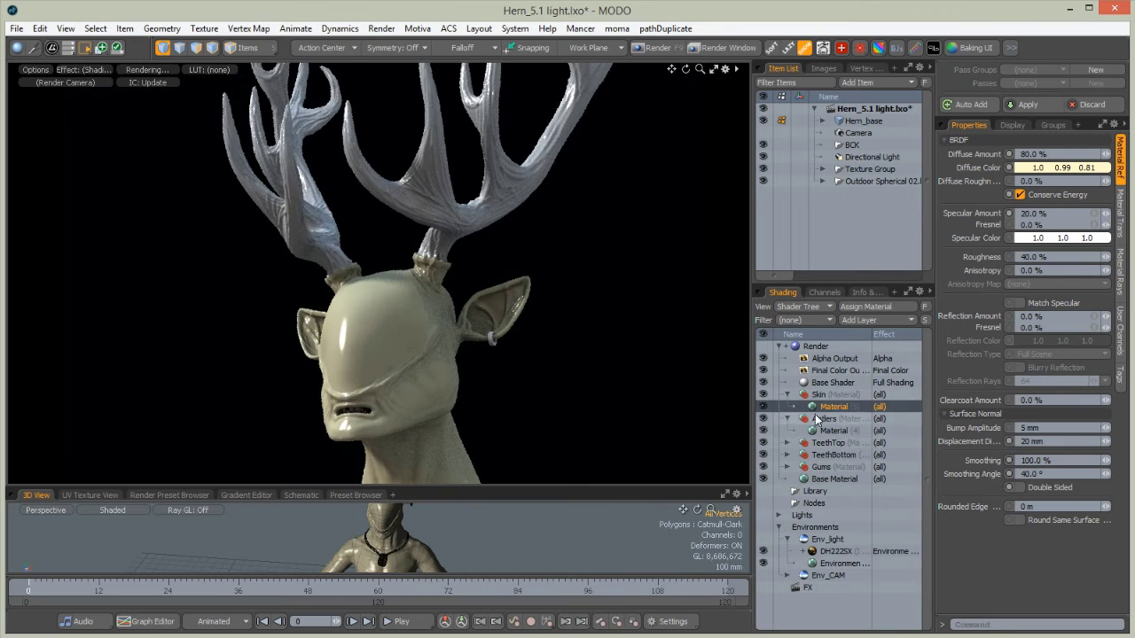
Add a Skin Material layer to the Skin group and check its look on the head, neck and torso
left_click(869, 319)
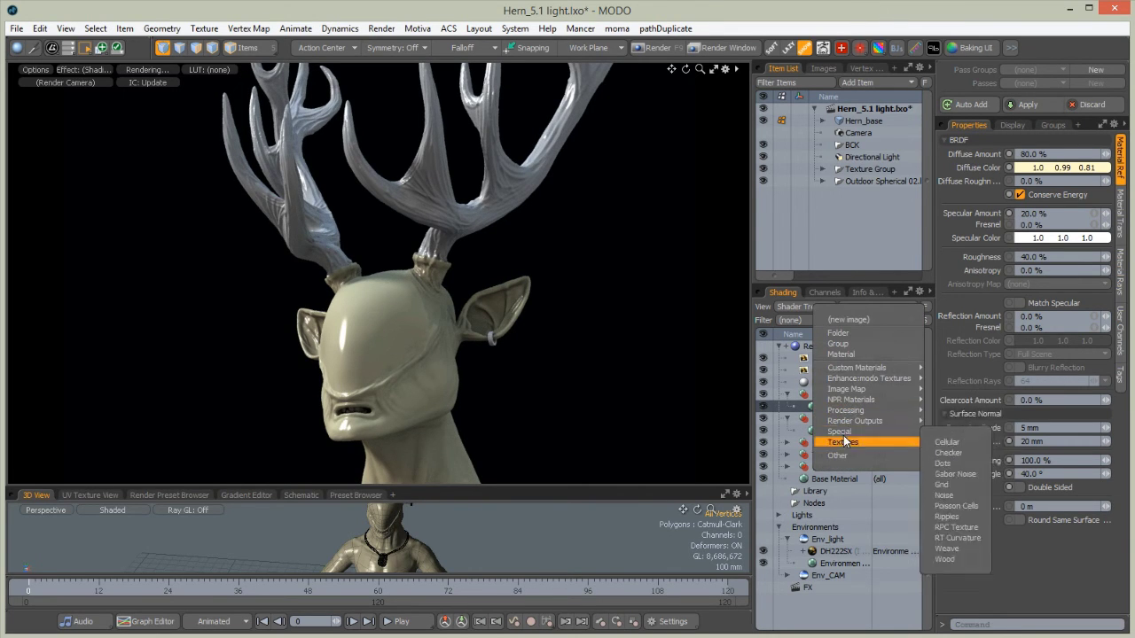
mouse_move(844, 370)
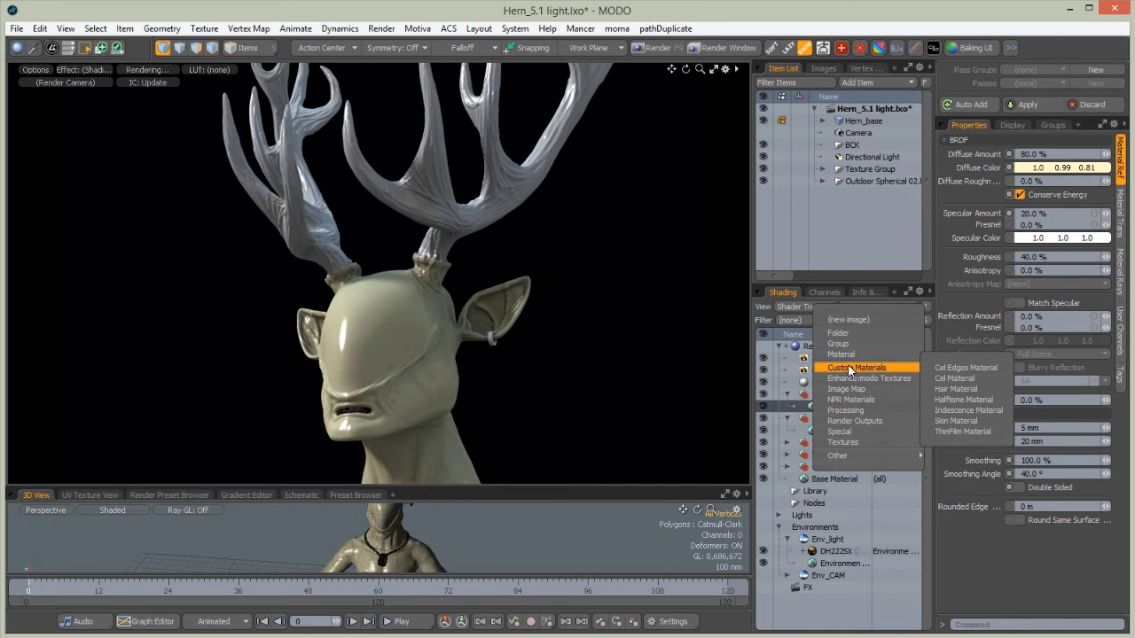
left_click(954, 421)
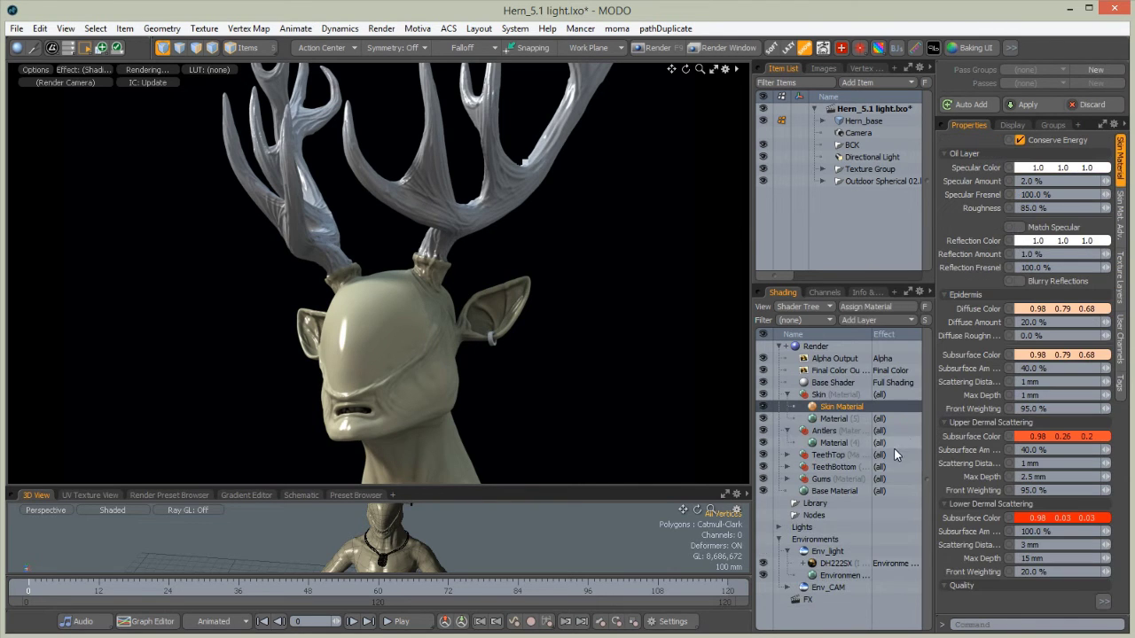
left_click_drag(306, 347, 396, 208, "alt")
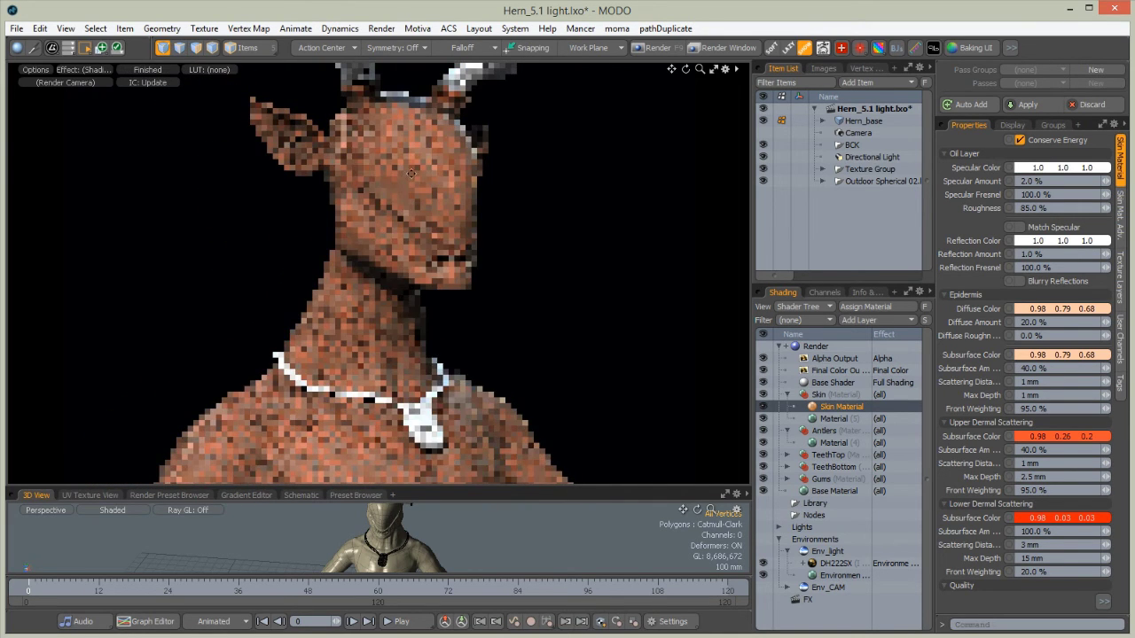
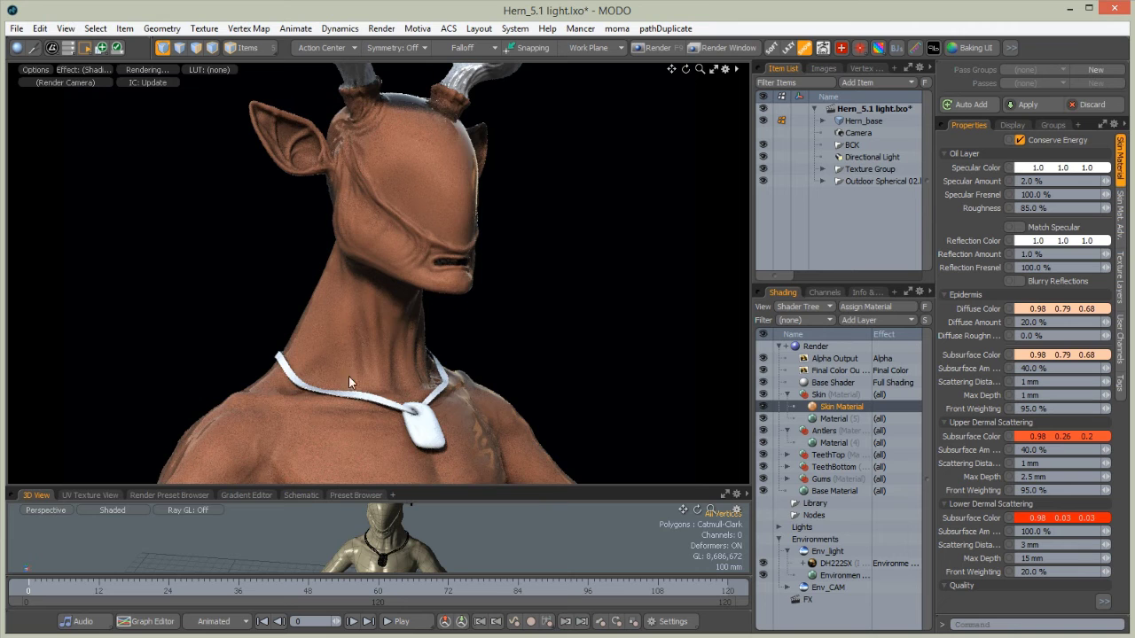
left_click_drag(209, 434, 252, 390, "alt")
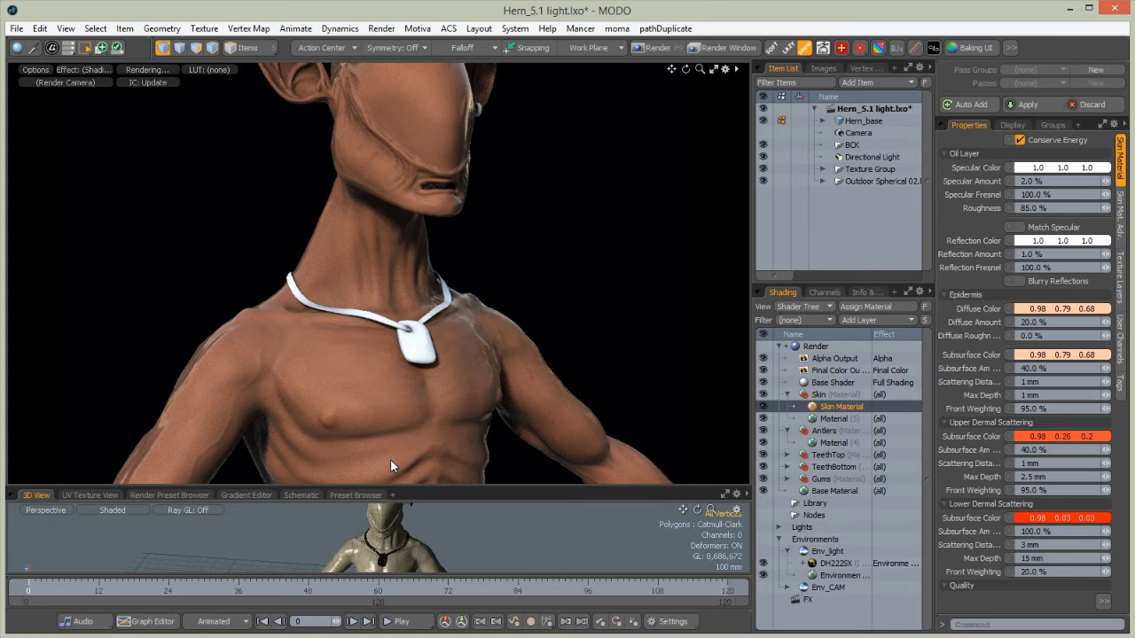
Turn off the visibility of the Skin Material layer in the Skin group
key("ctrl+z")
key("ctrl+z")
key("ctrl+z")
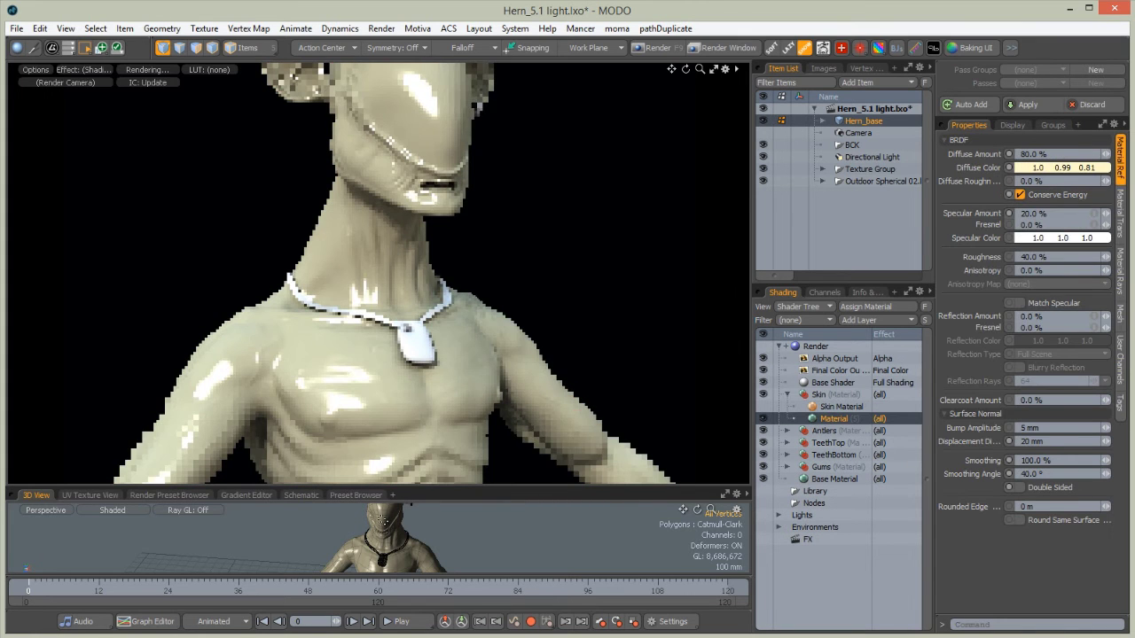
Enlarge the 3D view, select the ear ring mesh item, and frame the ring in both the 3D view and the render preview
left_click_drag(394, 487, 394, 273)
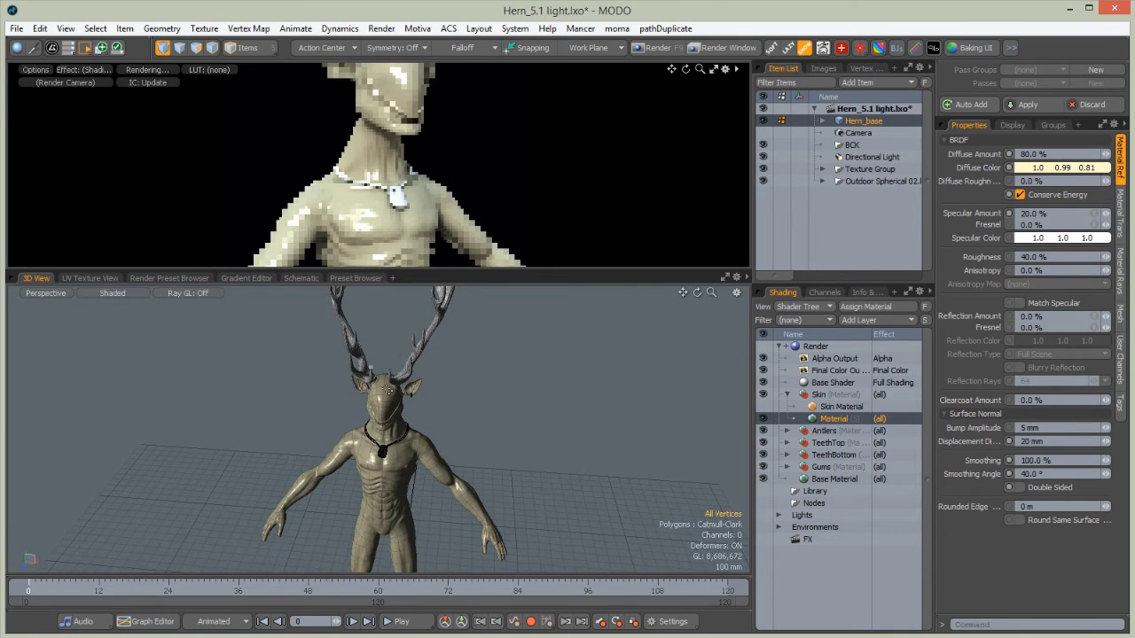
left_click_drag(470, 359, 491, 403, "ctrl+alt")
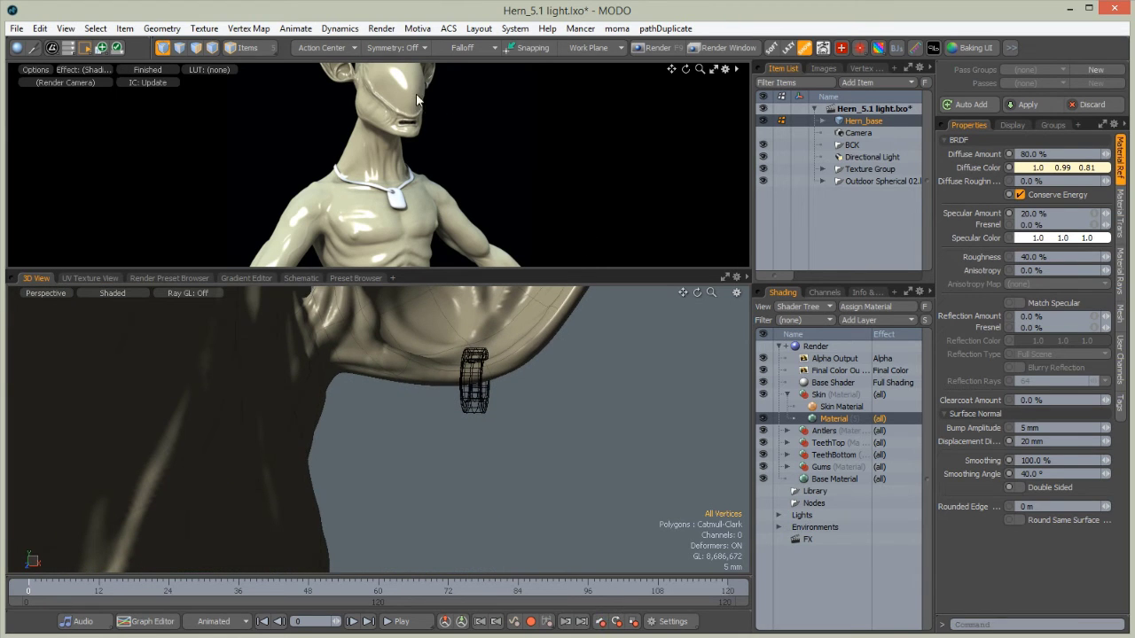
left_click(243, 49)
left_click(480, 412)
left_click_drag(476, 443, 602, 315, "alt")
mouse_move(498, 415)
left_mouse_down("alt")
mouse_move(554, 404)
mouse_move(493, 405)
left_mouse_up("alt")
left_click_drag(390, 167, 381, 205, "alt")
left_click_drag(462, 130, 453, 200, "ctrl+alt")
left_click_drag(540, 94, 489, 182, "ctrl+alt")
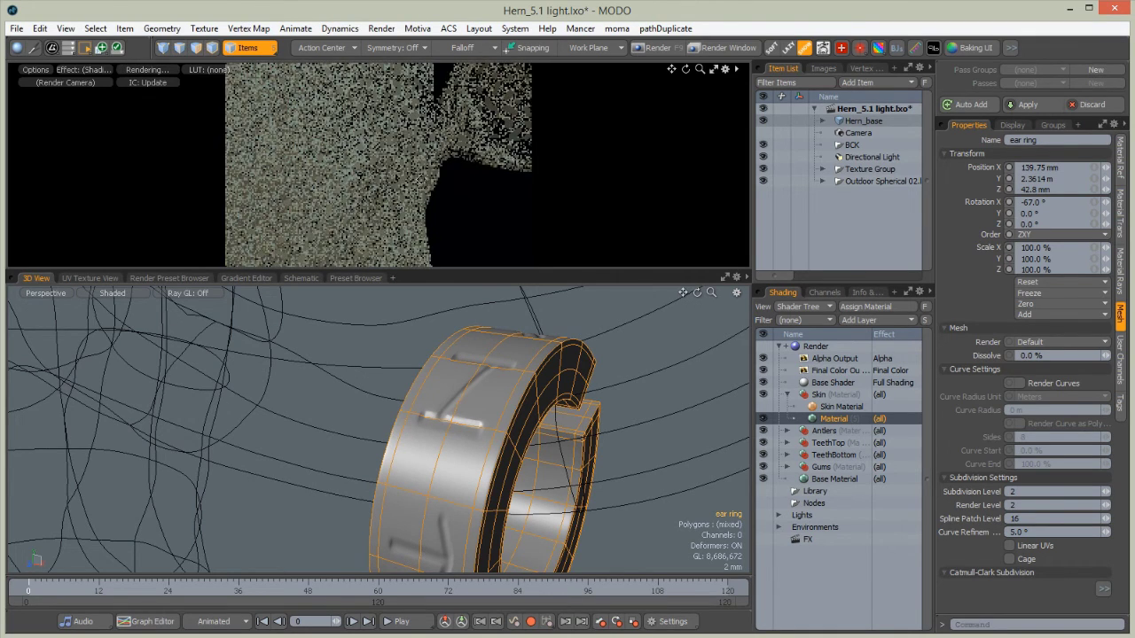
mouse_move(420, 179)
left_mouse_down("alt+shift")
mouse_move(397, 156)
mouse_move(420, 178)
mouse_move(406, 179)
left_mouse_up("alt+shift")
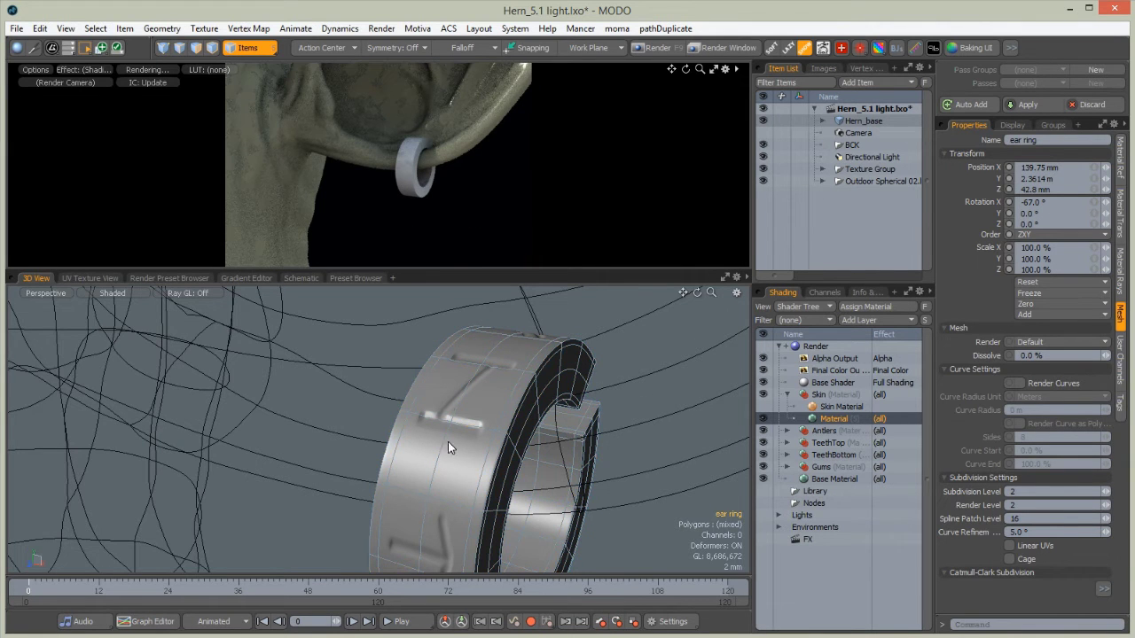
Select all connected polygons of the ear ring and expand the Gums, TeethBottom, TeethTop and Antlers material groups
left_click_drag(447, 443, 475, 387, "alt")
key("3")
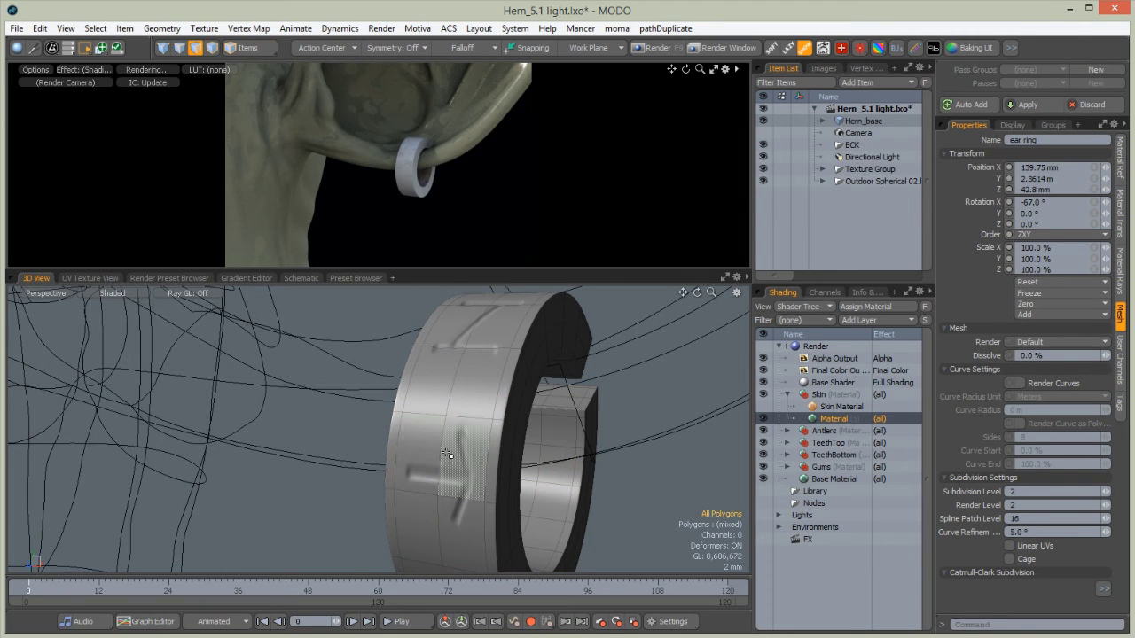
double_click(438, 450)
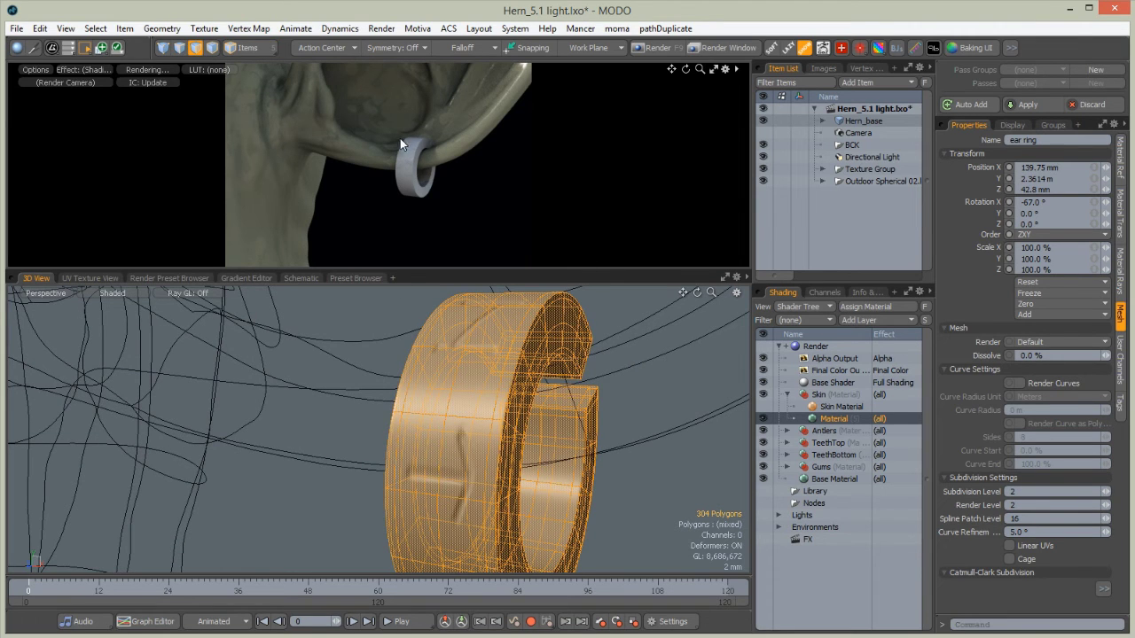
left_click(410, 162)
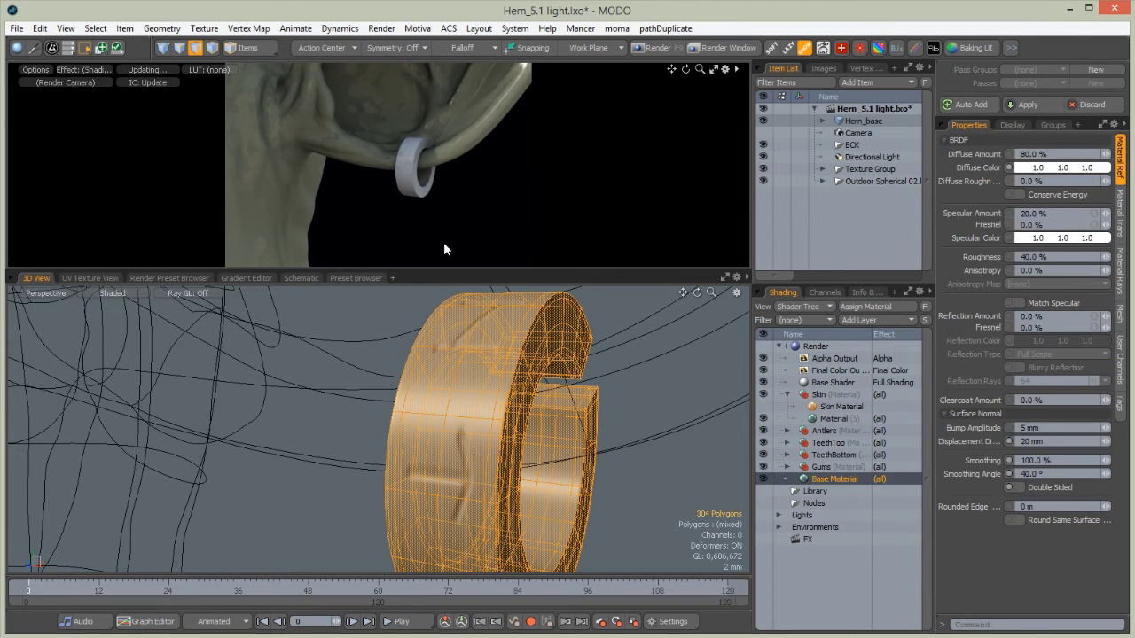
left_click(785, 466)
left_click(787, 455)
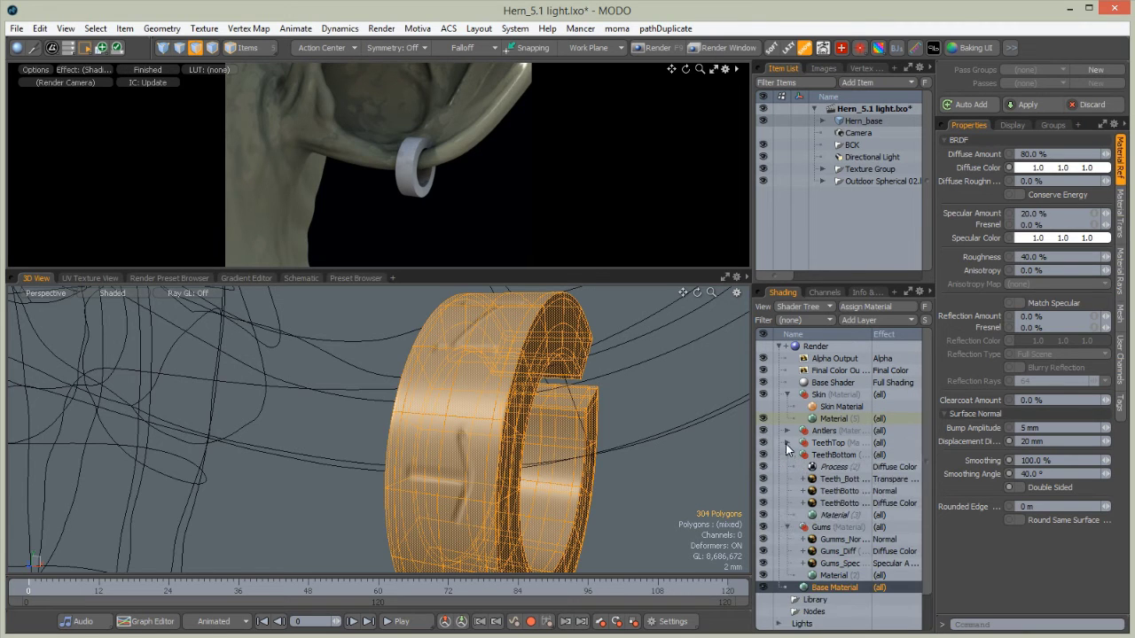
left_click(787, 443)
left_click(786, 431)
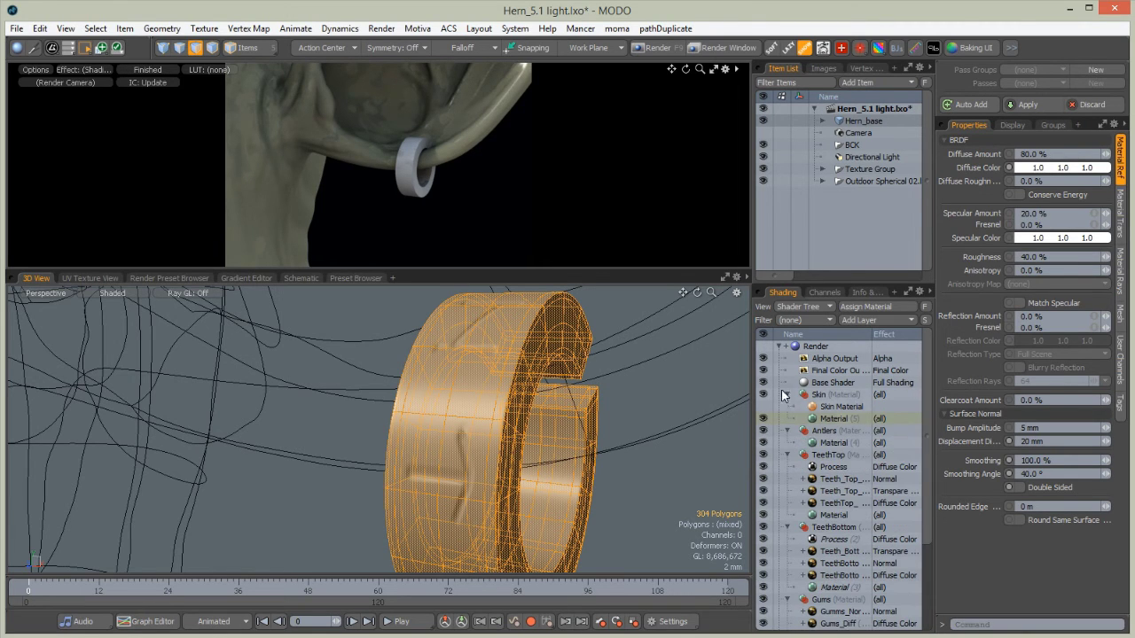
Assign a new material named "ear ring" to the selected ear ring polygons
left_click_drag(514, 443, 421, 432, "ctrl+alt")
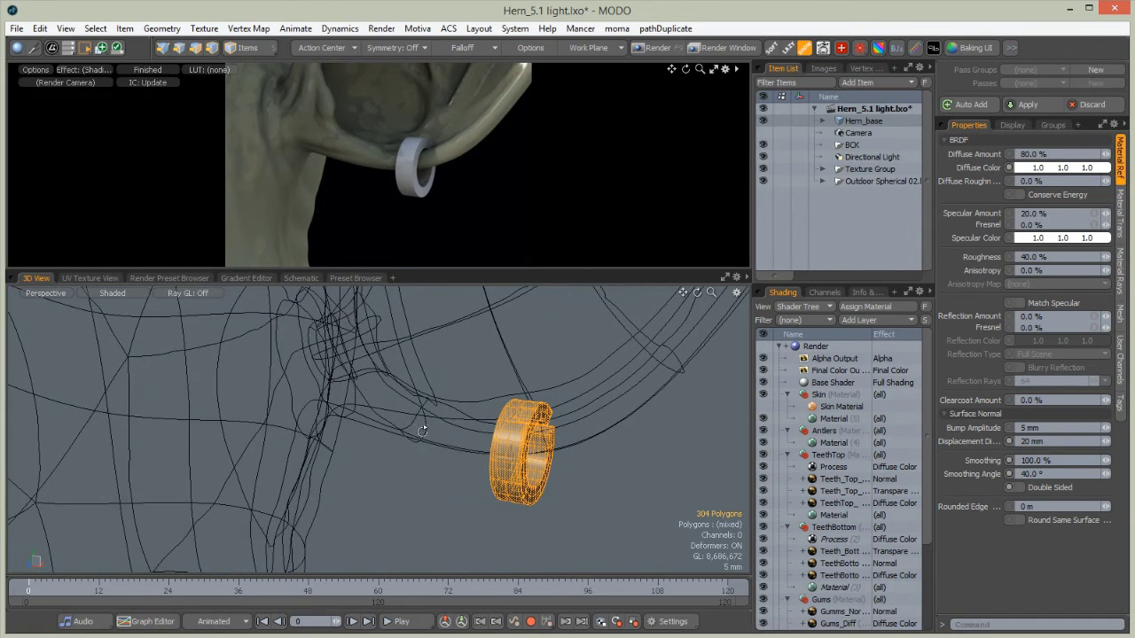
key("3")
key("m")
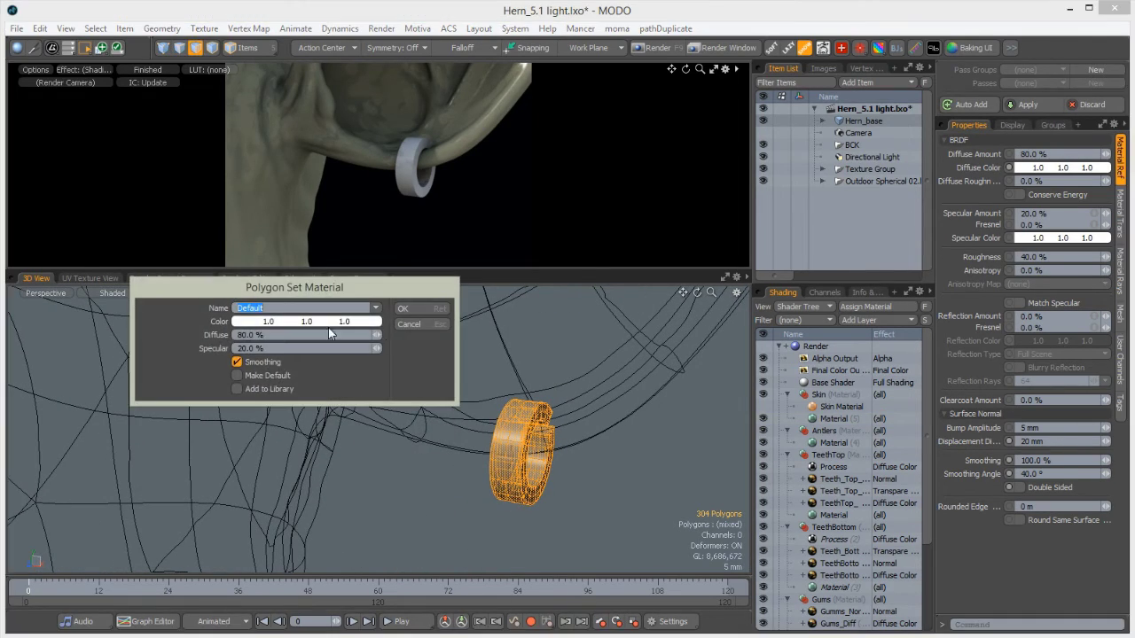
type("ear ring")
key("Return")
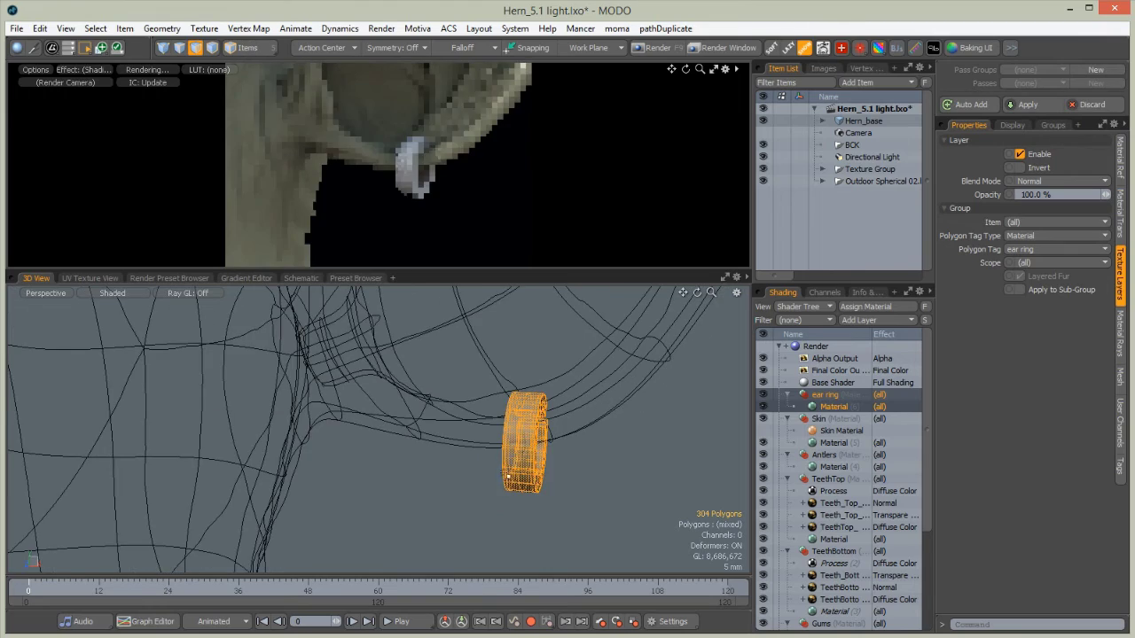
Clear the polygon selection and examine the ear ring's engraved surface and the nearby necklace band up close
left_click(464, 426)
left_click_drag(515, 440, 618, 384, "ctrl+alt")
scroll(618, 384, "up", 8)
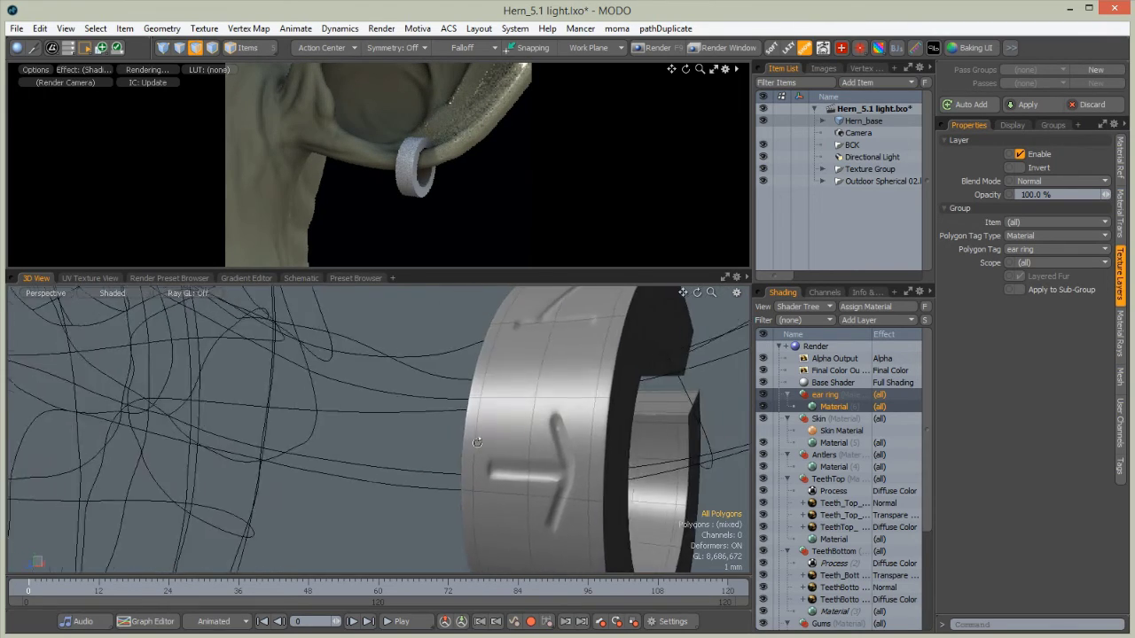
left_click_drag(599, 376, 245, 188, "ctrl+alt")
left_click_drag(381, 408, 489, 385, "alt")
scroll(457, 403, "up", 3)
scroll(500, 393, "up", 2)
left_click_drag(568, 340, 545, 331, "alt")
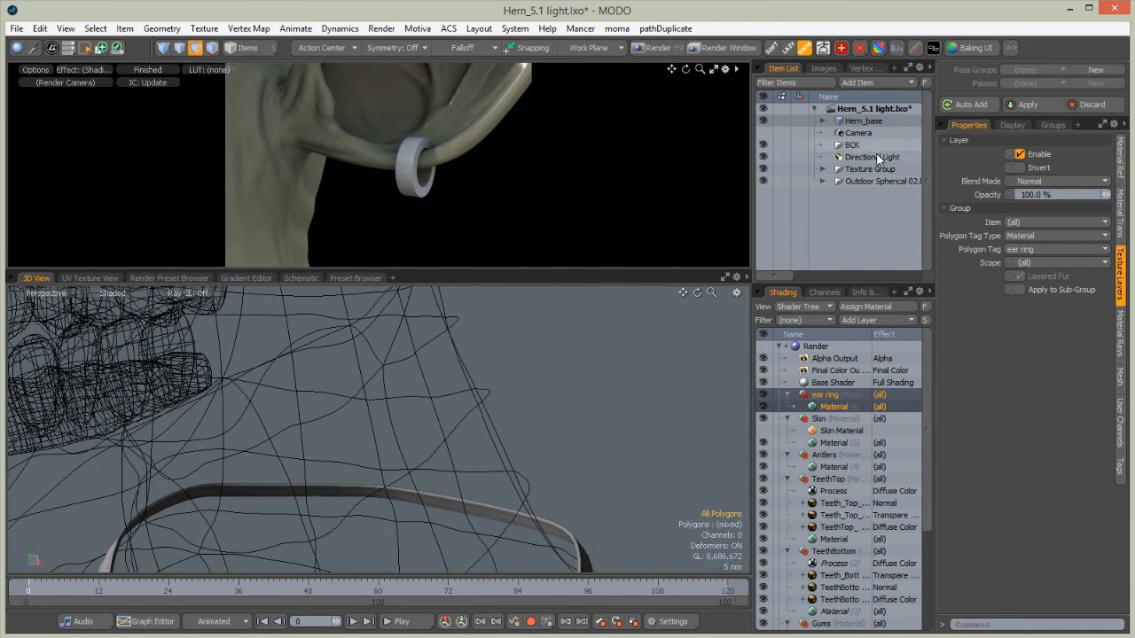
Expand the Hern_base hierarchy and review the ear ring's subdivision settings and its close-up in the render preview
left_click(824, 120)
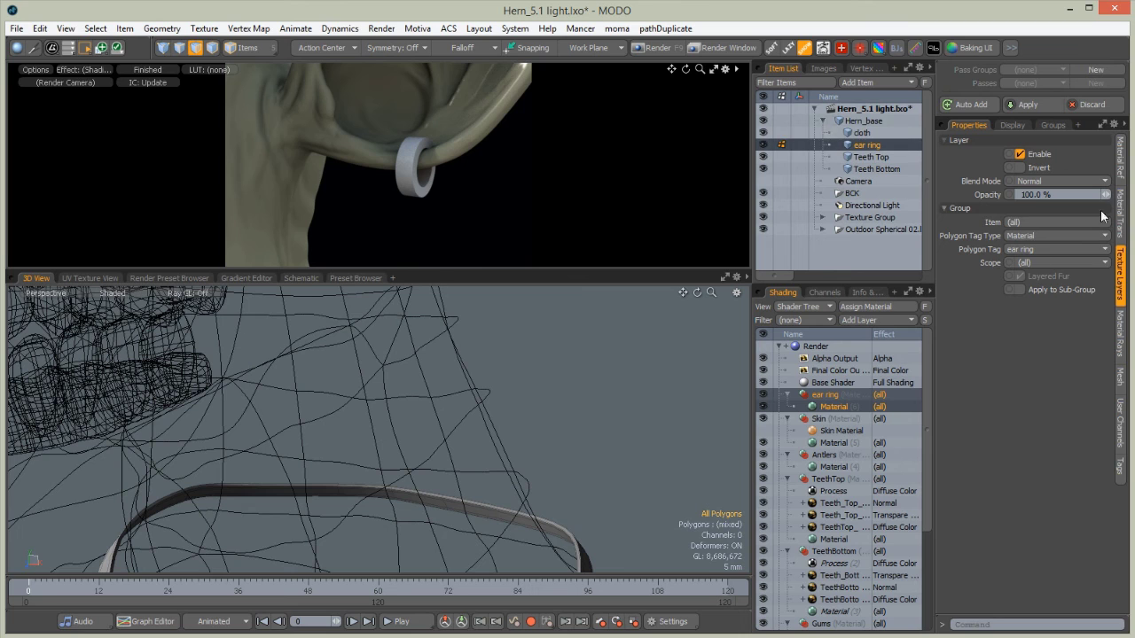
left_click(1120, 159)
left_click(1121, 330)
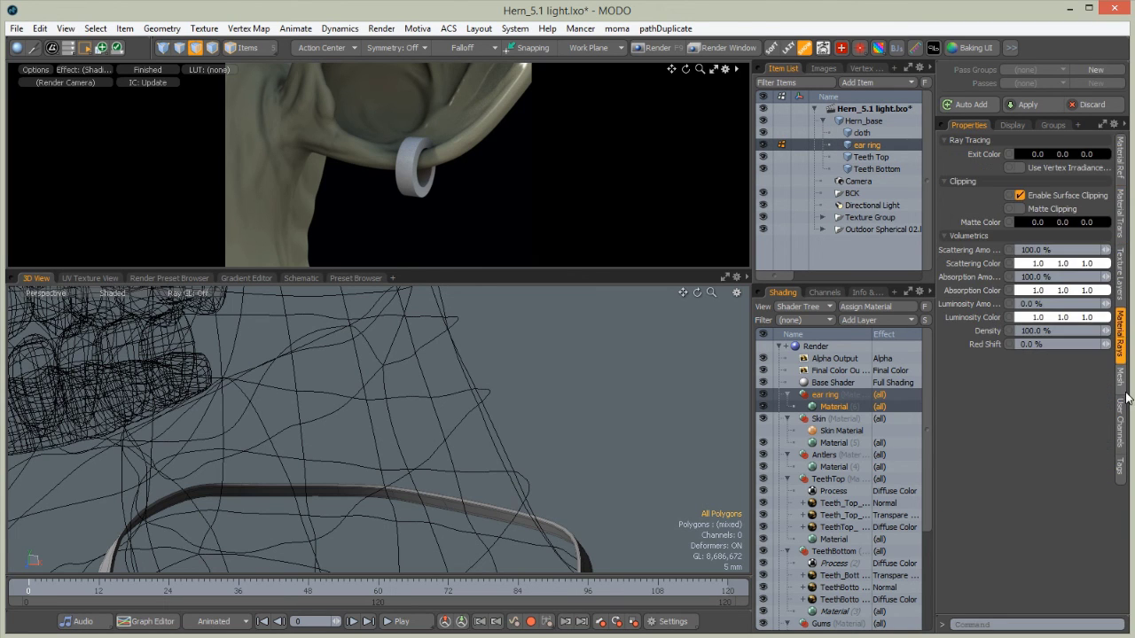
left_click(1121, 377)
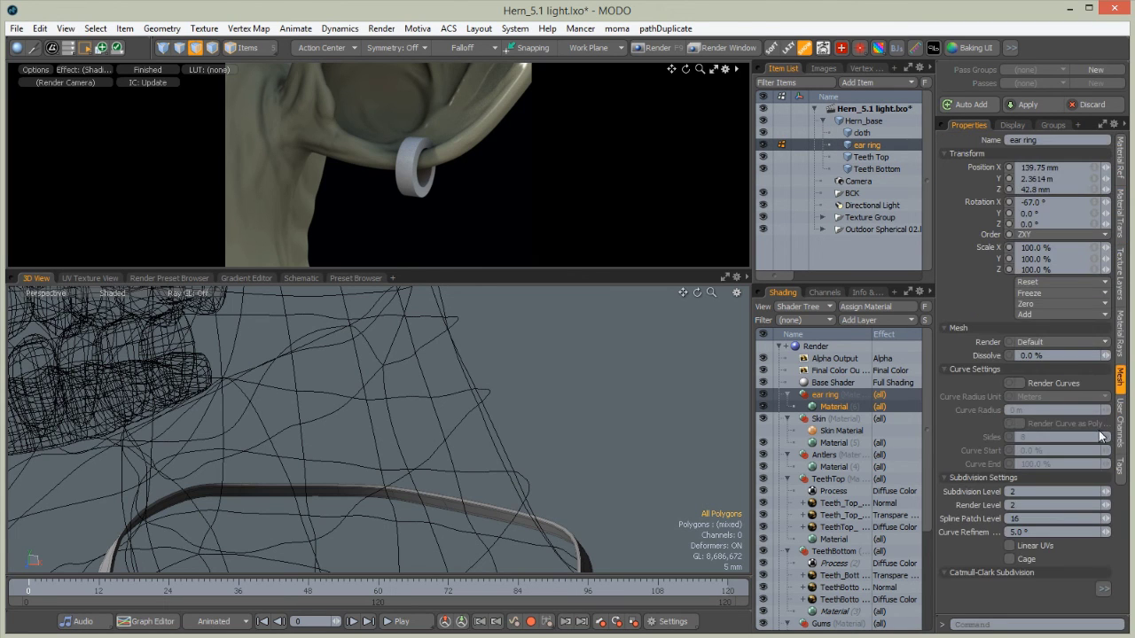
left_click(942, 373)
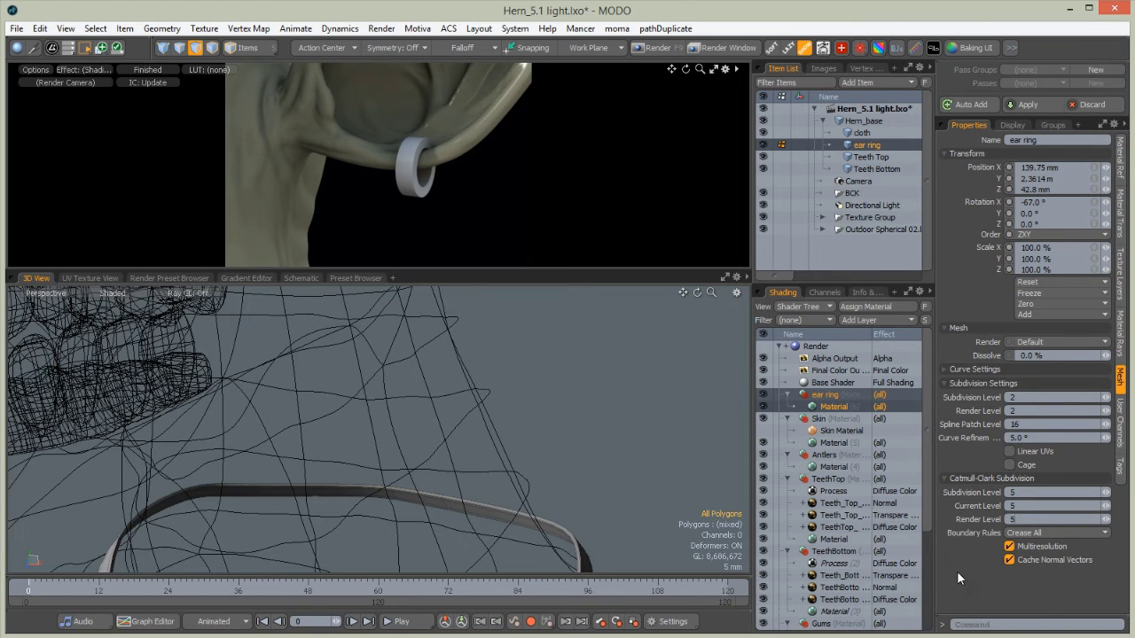
left_click_drag(487, 89, 612, 87, "ctrl+alt")
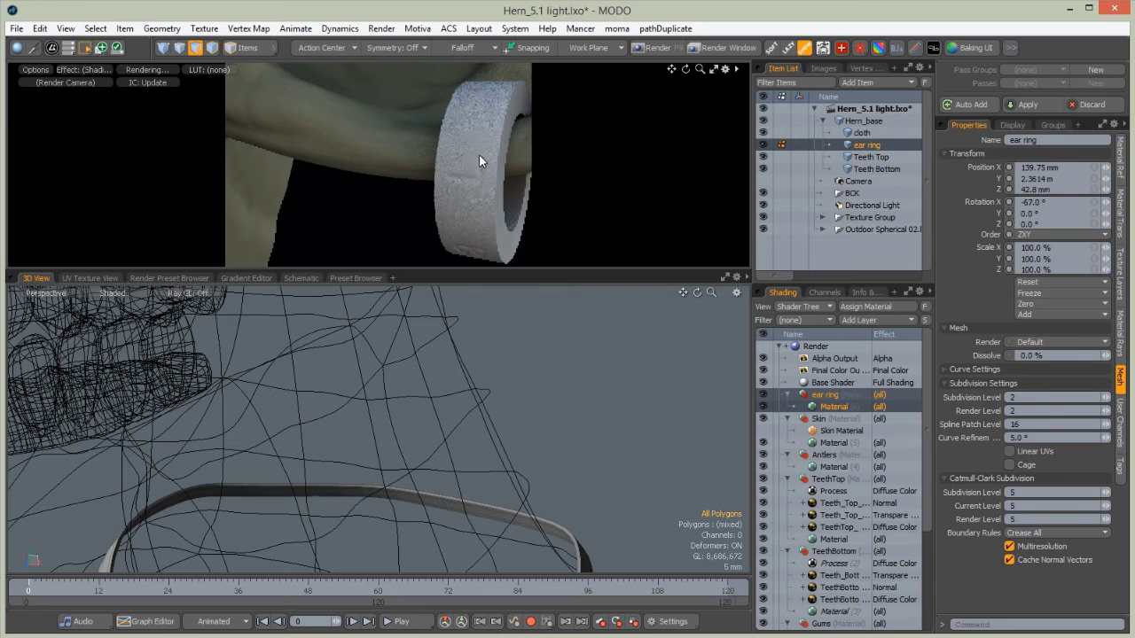
left_click_drag(479, 154, 417, 155, "ctrl+alt")
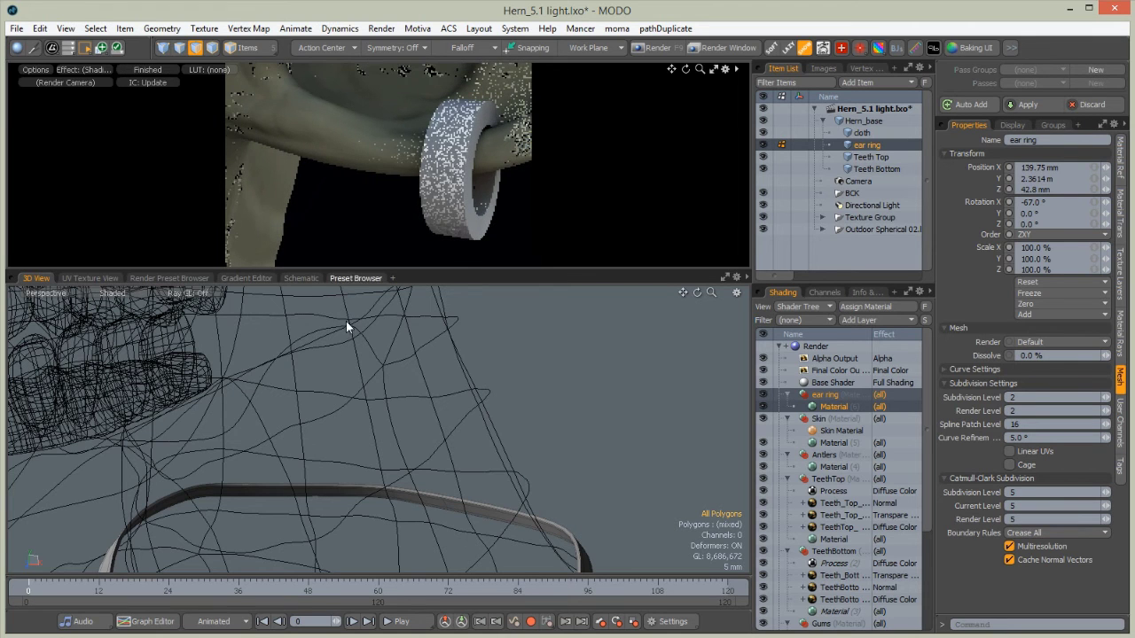
Select all polygons of the necklace's pendant and assign them a new material named "stone"
left_click_drag(481, 434, 399, 434, "ctrl+alt")
left_click_drag(425, 558, 438, 505, "alt+shift")
left_click_drag(312, 225, 423, 167, "alt+shift")
left_click_drag(269, 214, 142, 223, "ctrl+alt")
mouse_move(386, 138)
left_mouse_down("alt+shift")
mouse_move(374, 178)
mouse_move(390, 199)
mouse_move(376, 186)
mouse_move(387, 161)
left_mouse_up("alt+shift")
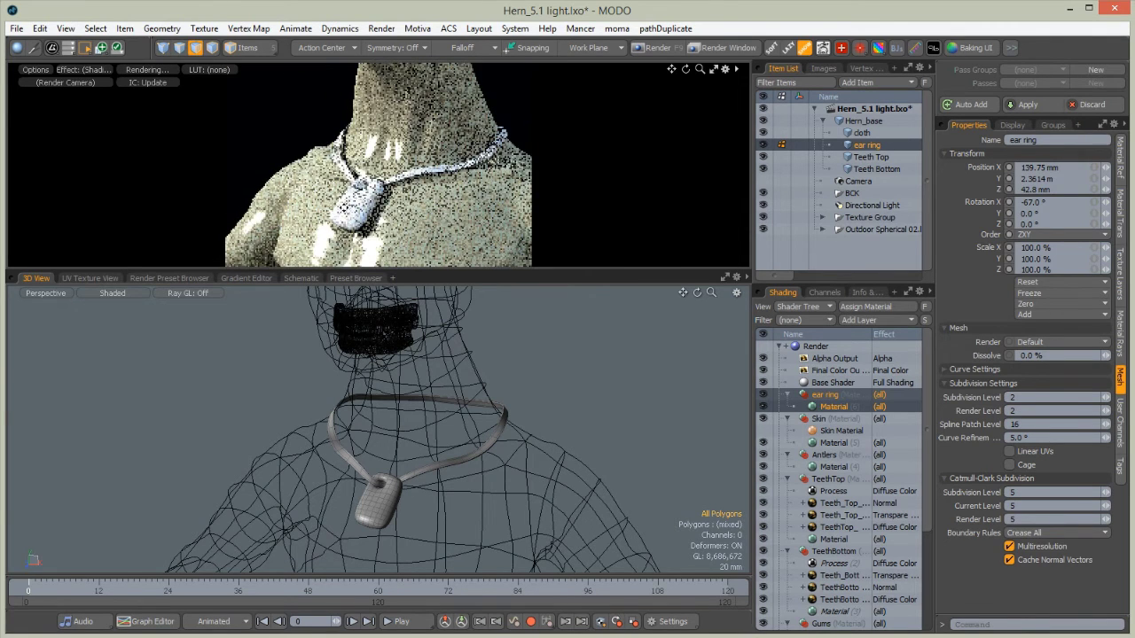
scroll(401, 160, "up", 2)
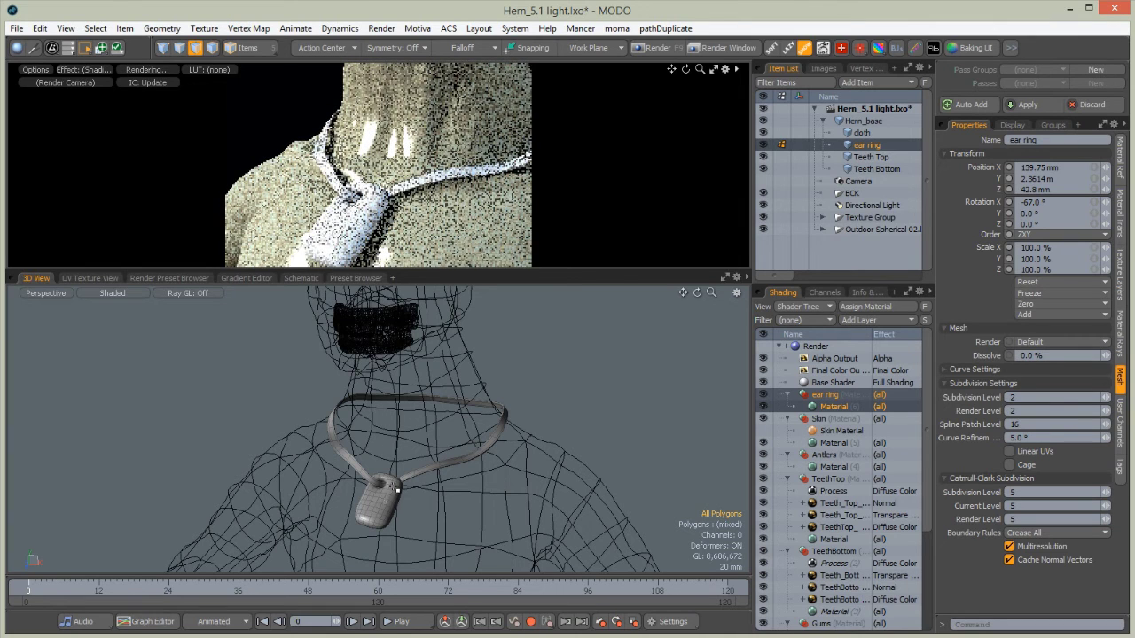
left_click(247, 47)
left_click(382, 497)
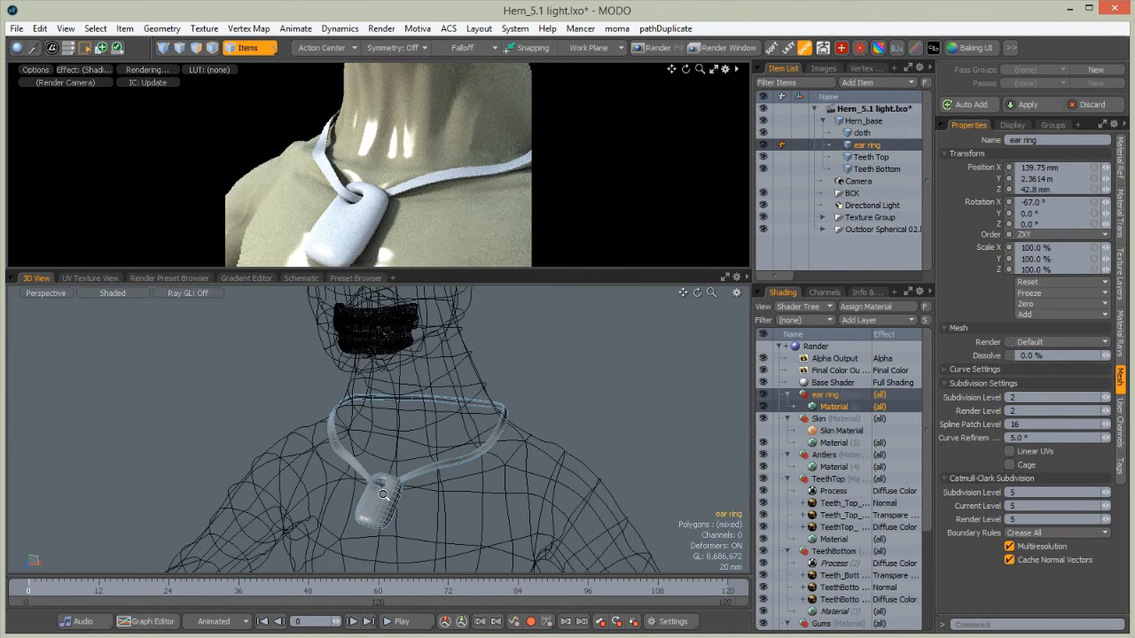
key("shift+a")
key("3")
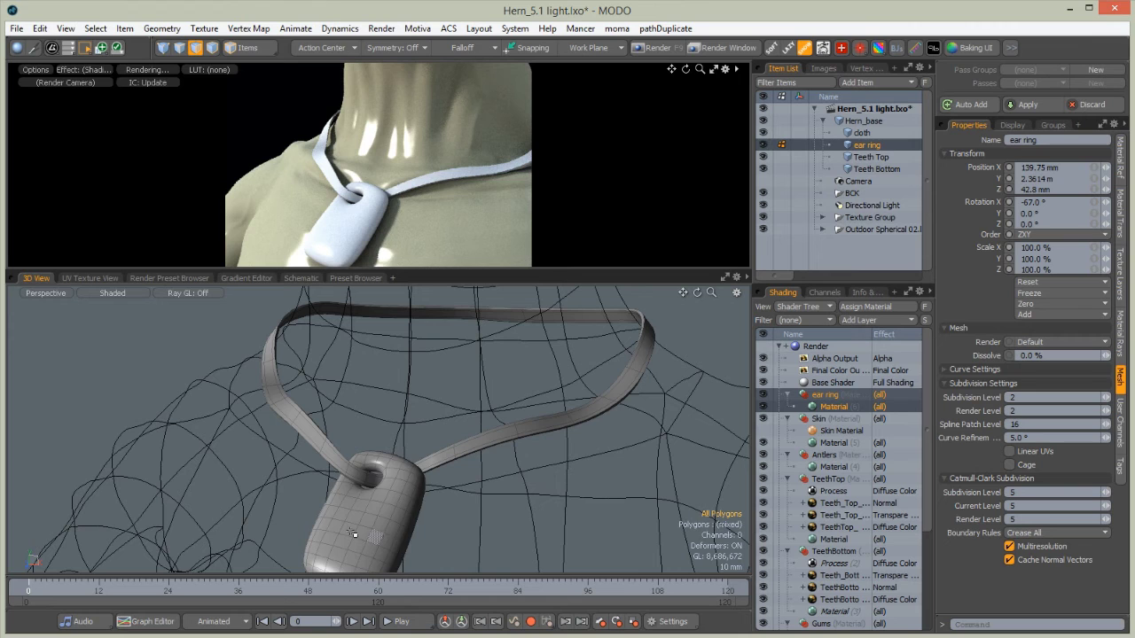
double_click(368, 539)
key("m")
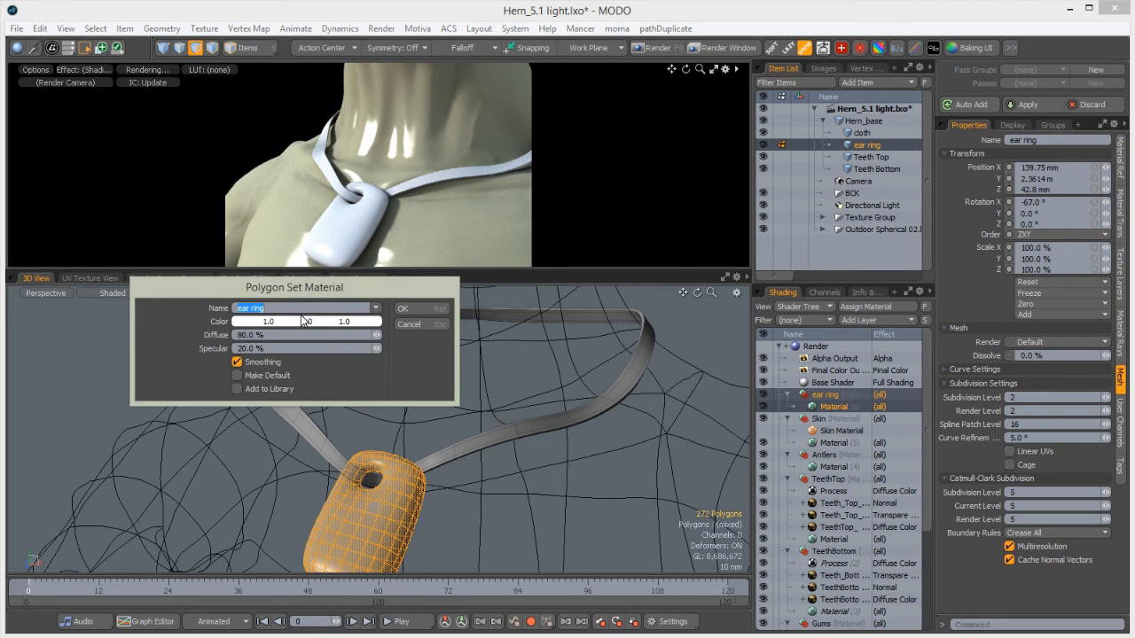
key("Return")
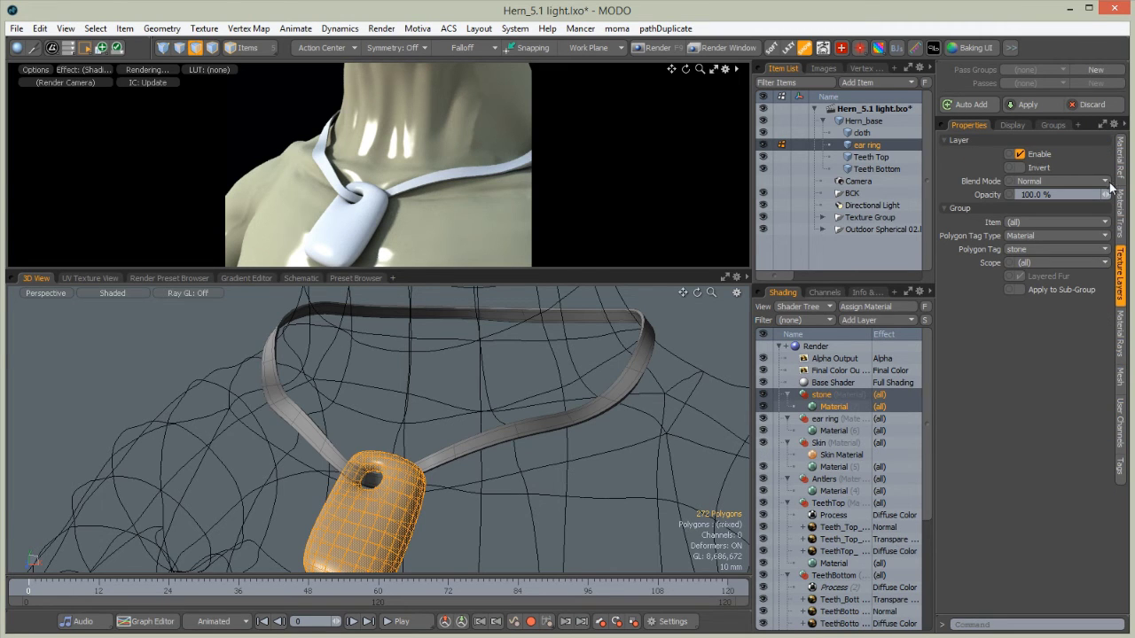
Set the stone material's diffuse colour to a warm brown with RGB values 0.74, 0.6, 0.5
left_click(1119, 229)
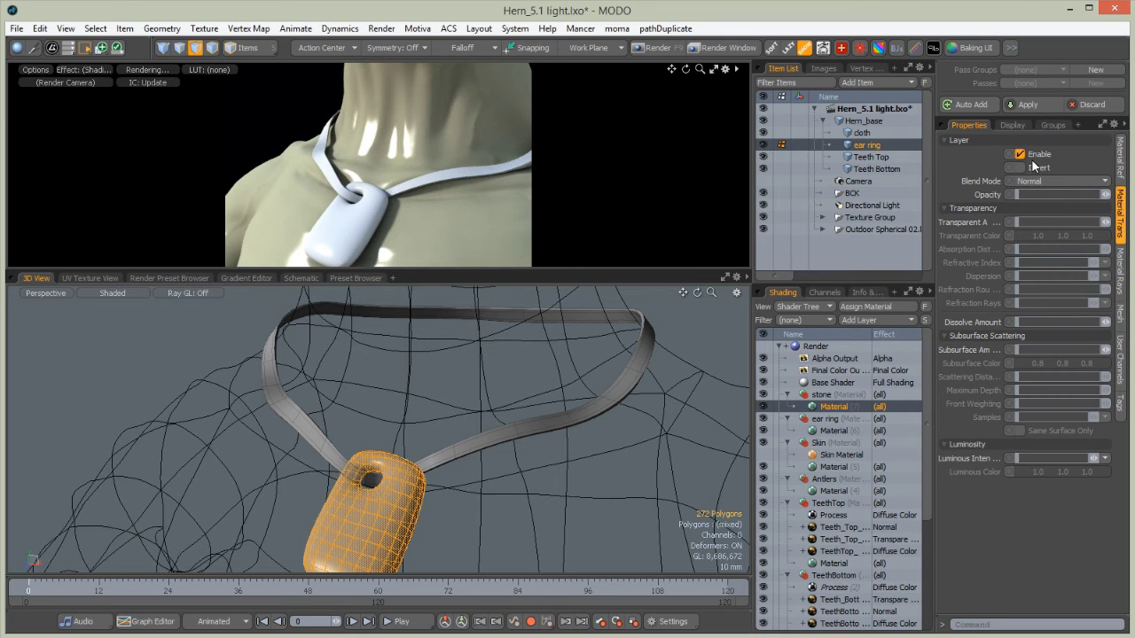
left_click(1120, 159)
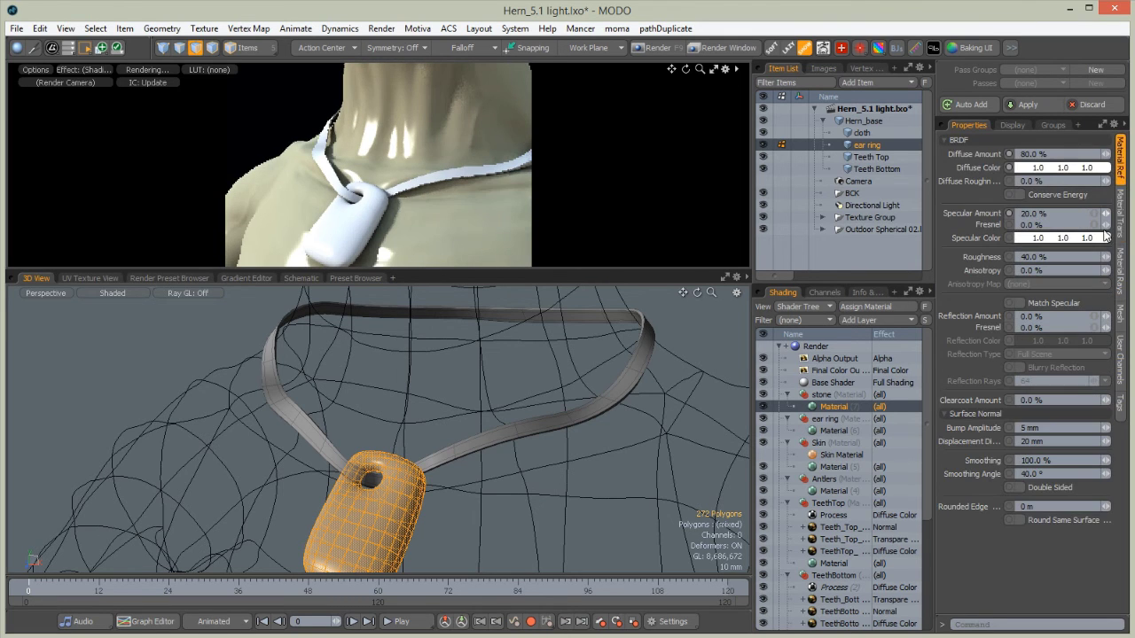
left_click(1055, 167)
mouse_move(669, 78)
left_mouse_down()
mouse_move(700, 84)
mouse_move(684, 97)
mouse_move(696, 64)
left_mouse_up()
left_click(721, 194)
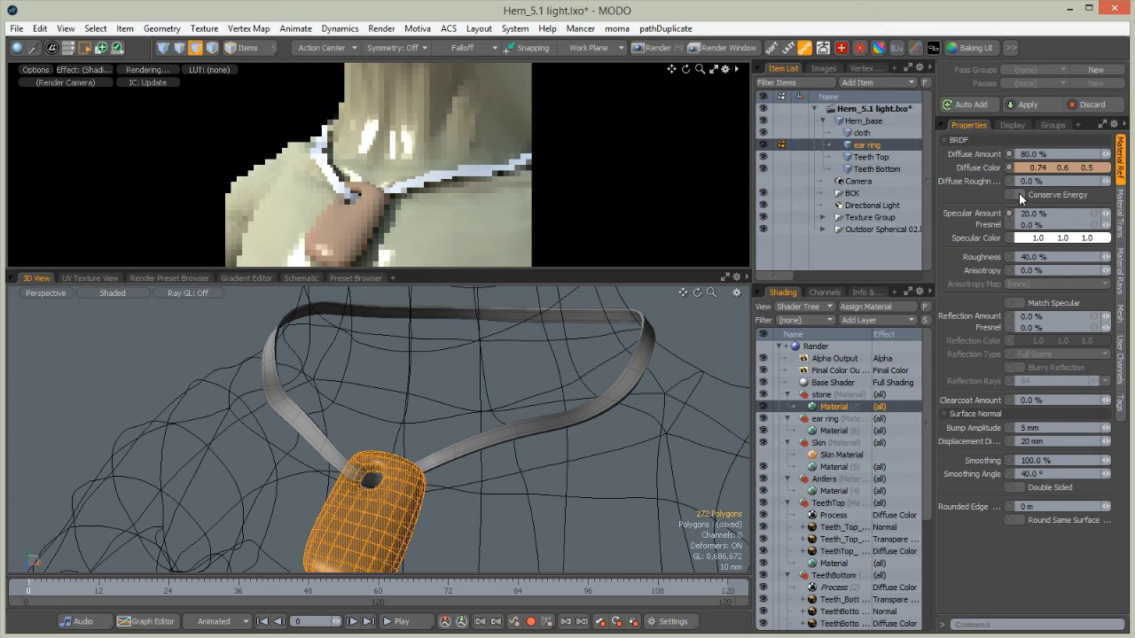
Select all polygons of the necklace's band and assign them a new material named "Strap"
left_click(451, 456)
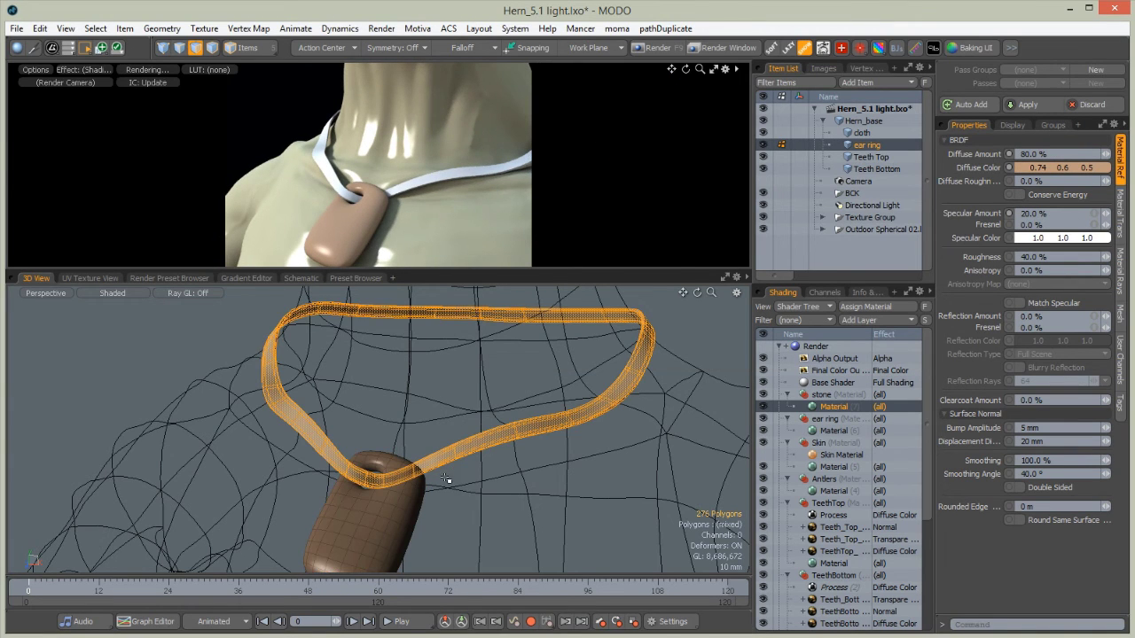
key("m")
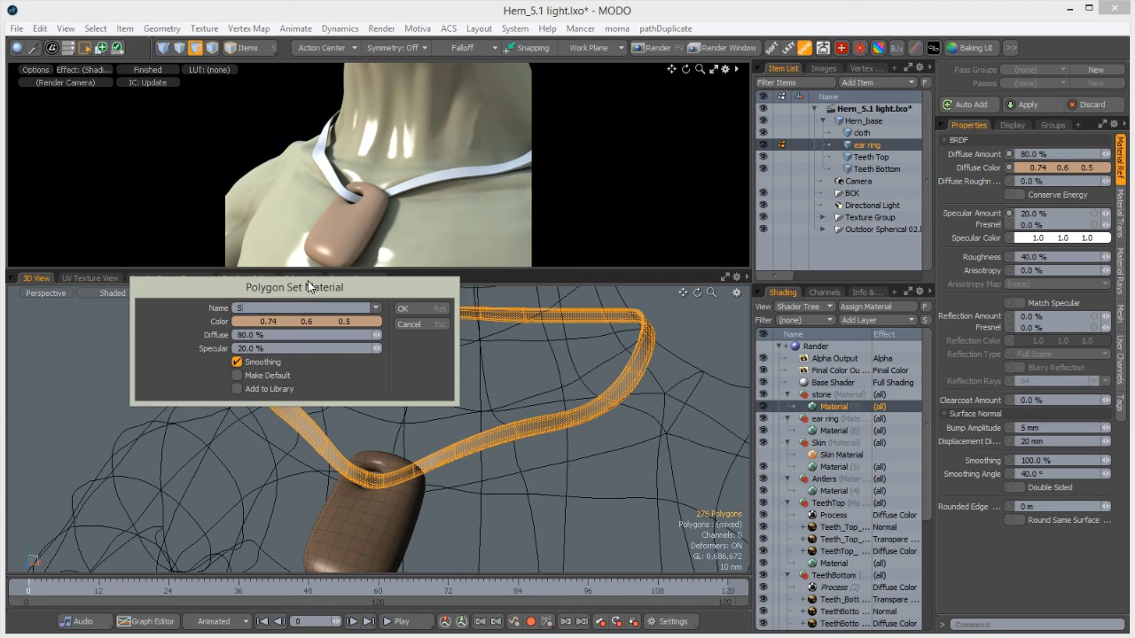
key("Return")
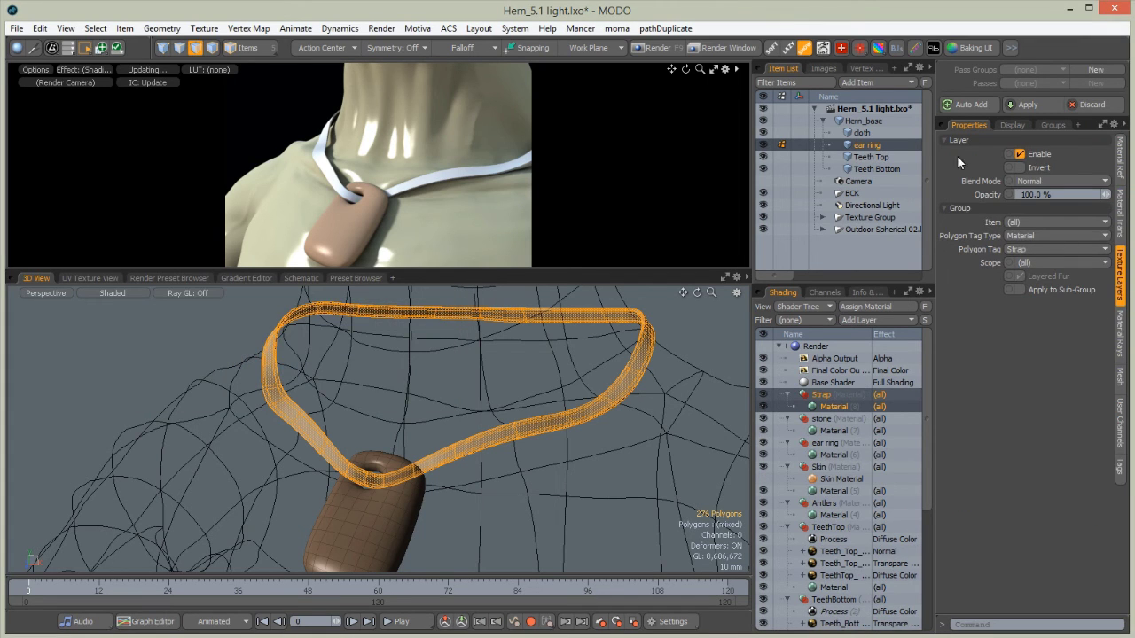
Enable Conserve Energy on the Strap material and set its diffuse colour to 0.47, 0.38, 0.32
left_click(474, 447)
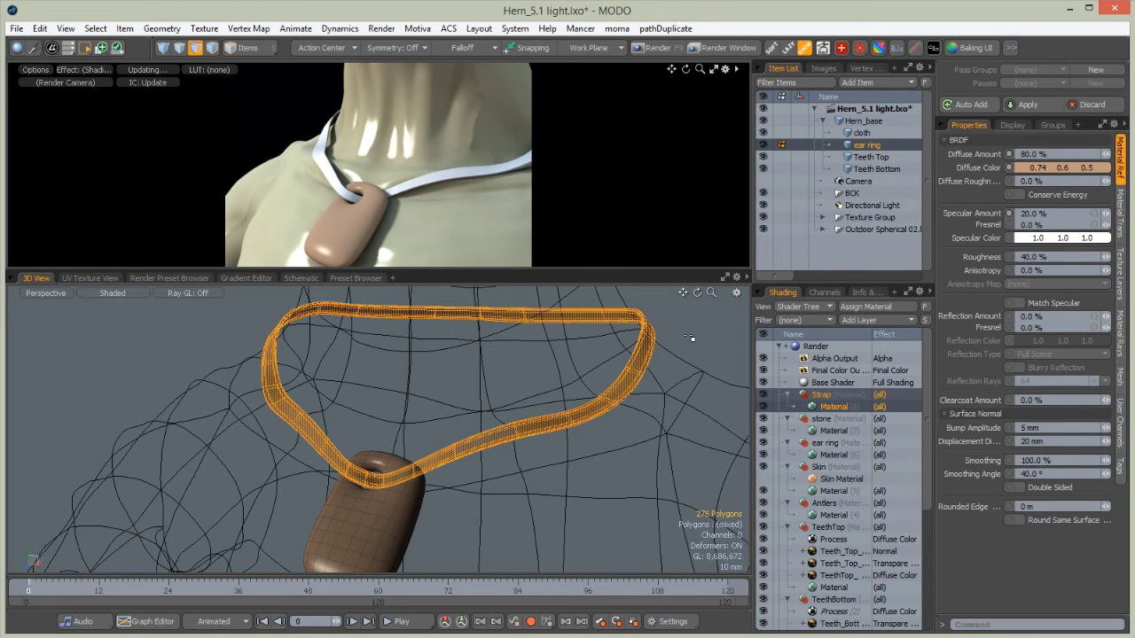
left_click(1020, 195)
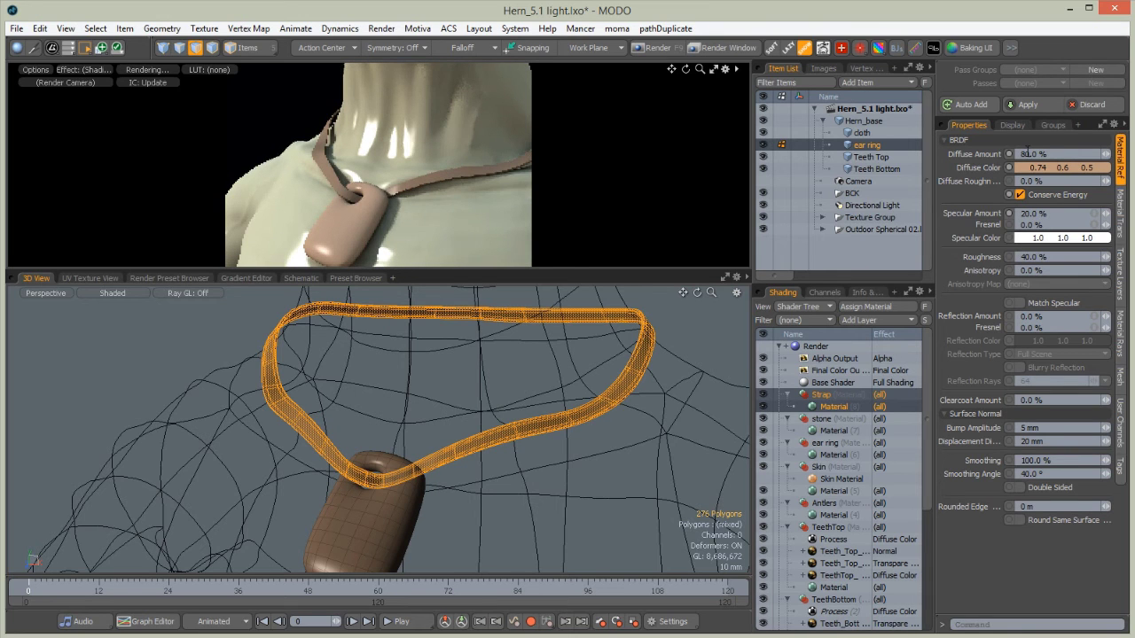
left_click(1062, 167)
left_click_drag(675, 183, 659, 191)
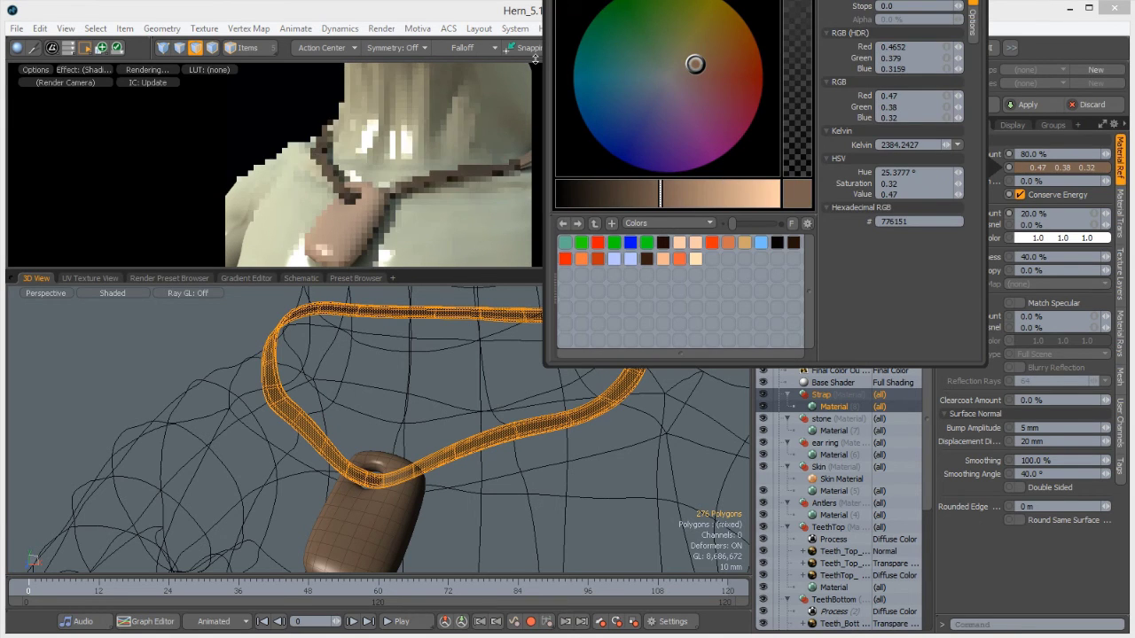
Make the cloth mesh active and assign all of its polygons a new material named "cloth"
left_click_drag(368, 181, 390, 233, "alt")
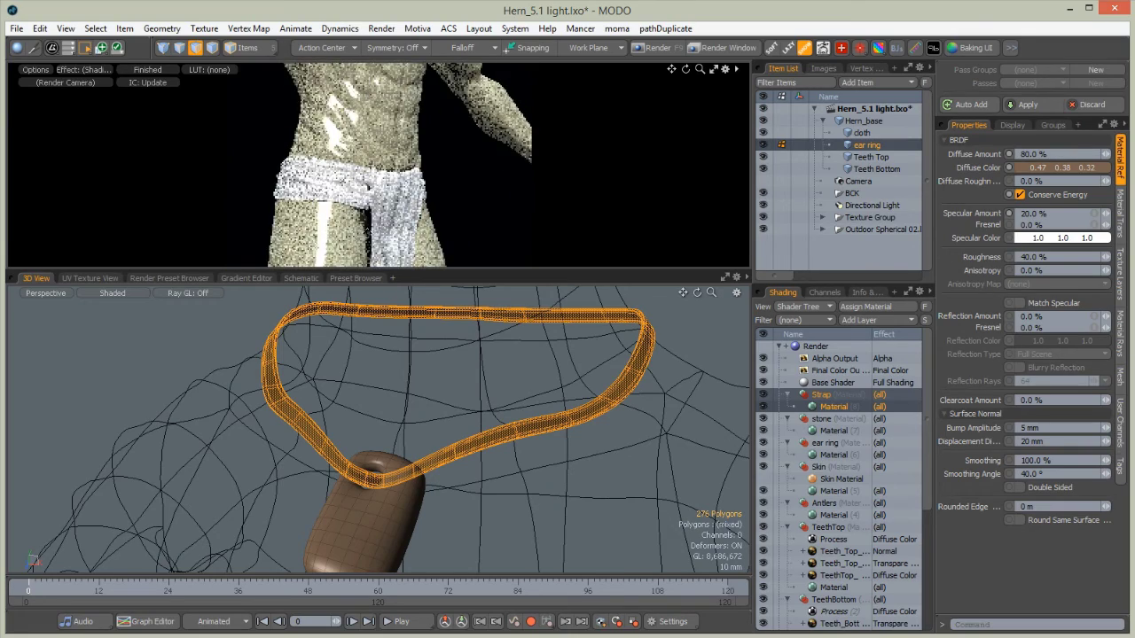
left_click_drag(493, 528, 509, 122, "alt+shift")
left_click(266, 45)
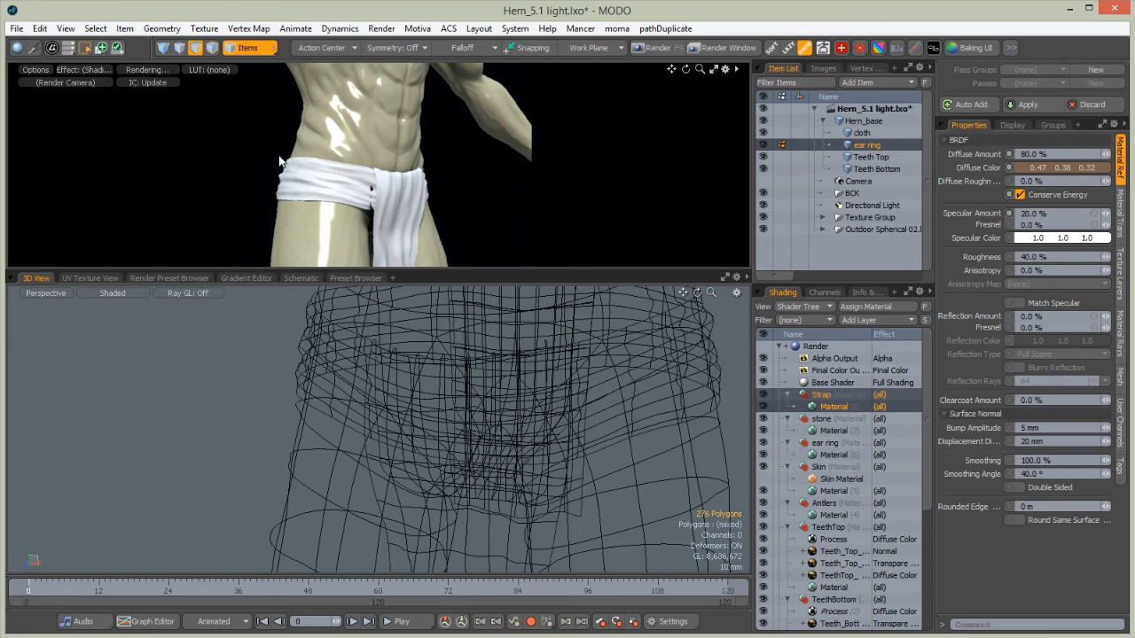
left_click(484, 443)
key("shift+a")
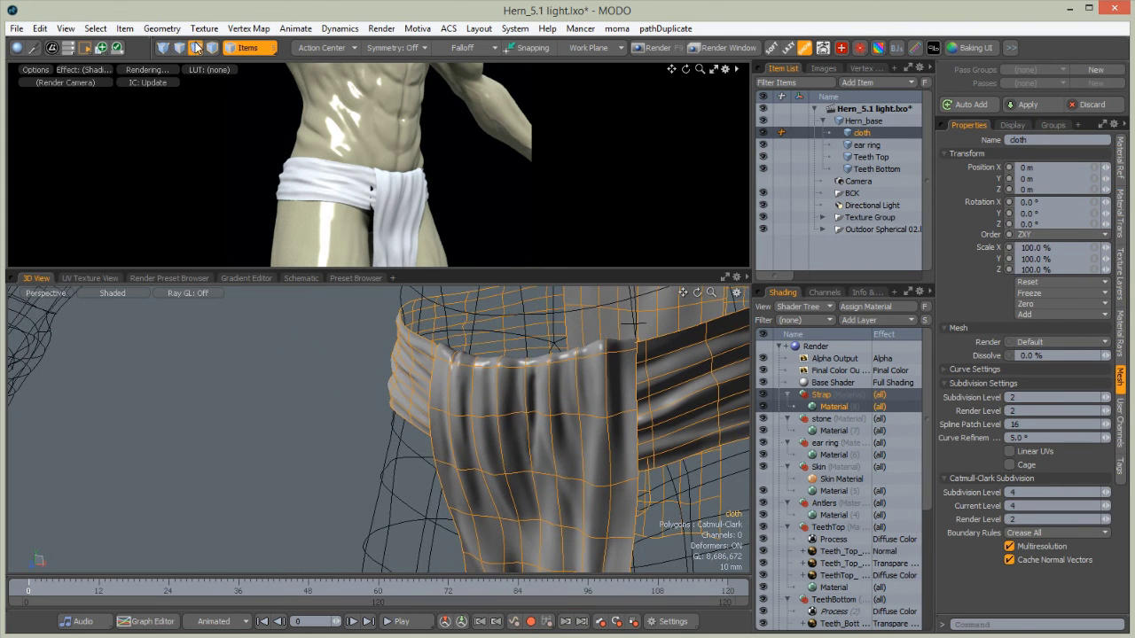
left_click(197, 47)
left_click(511, 390)
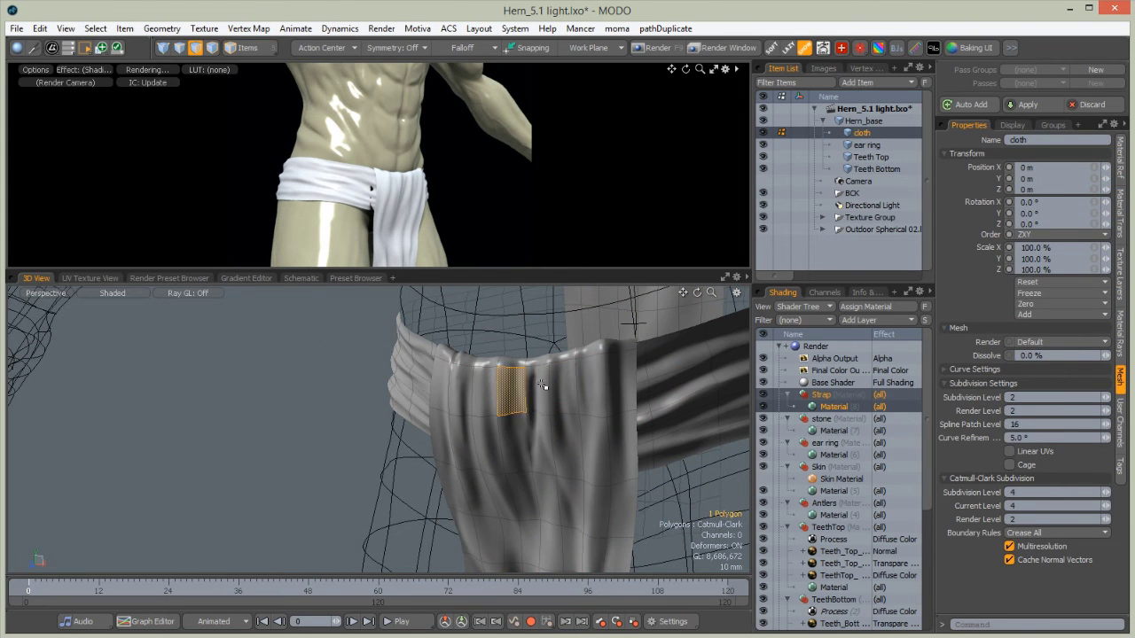
left_click(333, 394)
key("m")
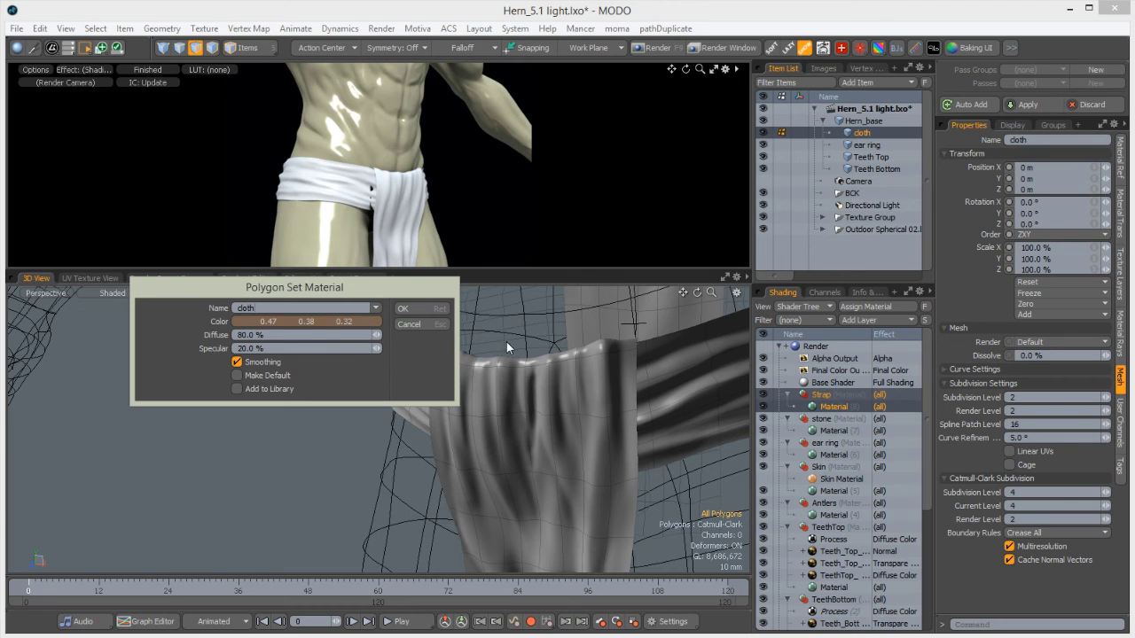
key("Return")
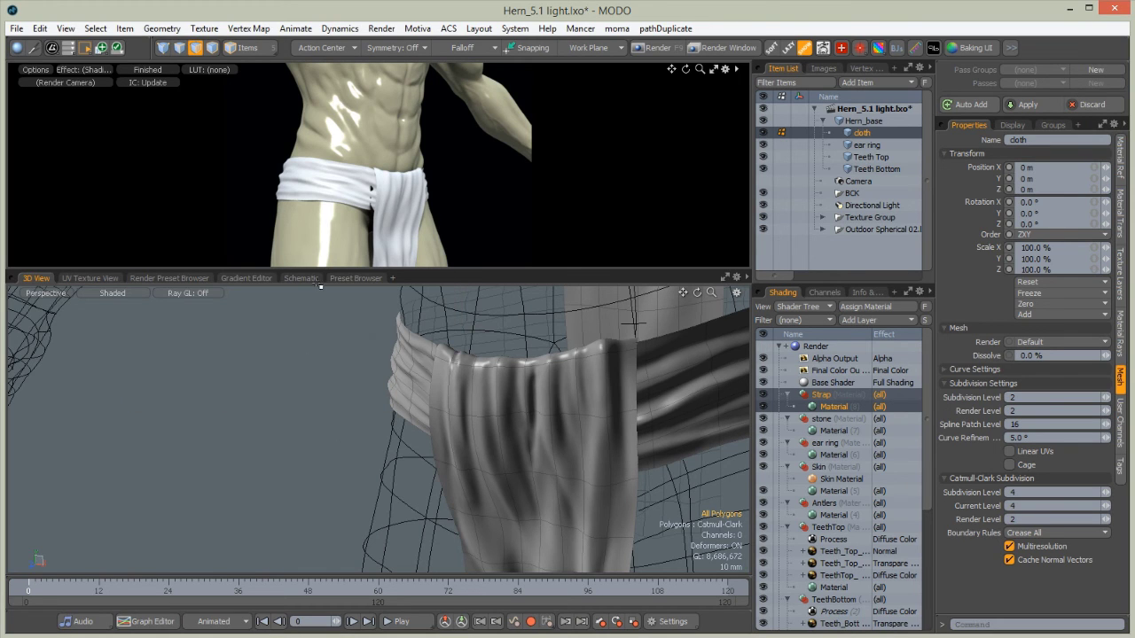
left_click_drag(809, 359, 512, 350)
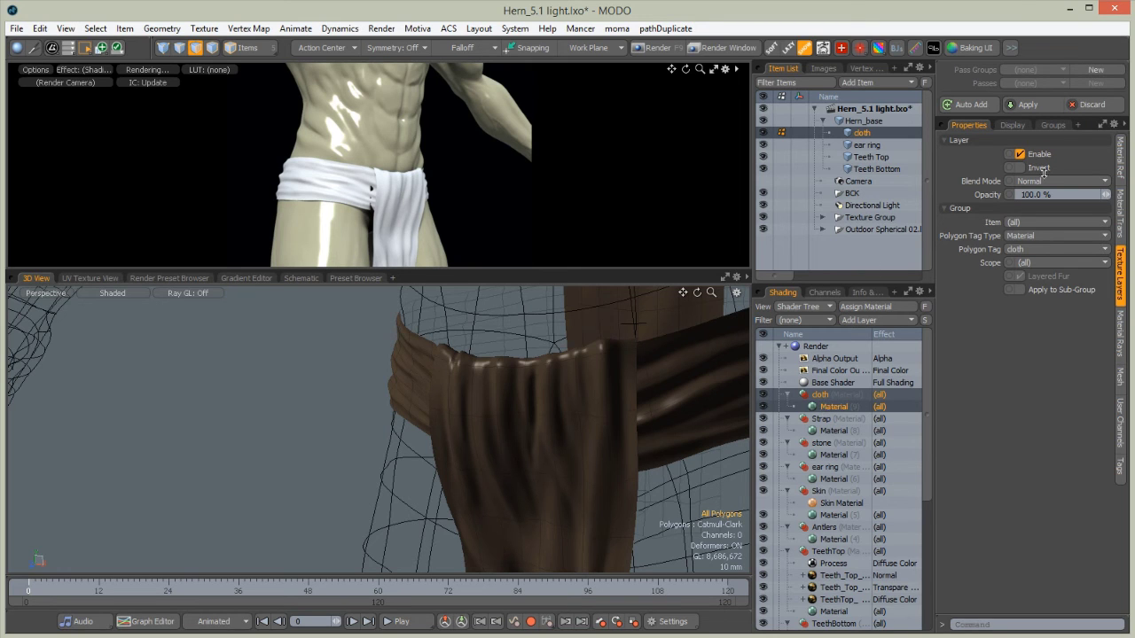
Set the cloth material's diffuse colour to a neutral grey with RGB values 0.65, 0.65, 0.65
left_click(834, 406)
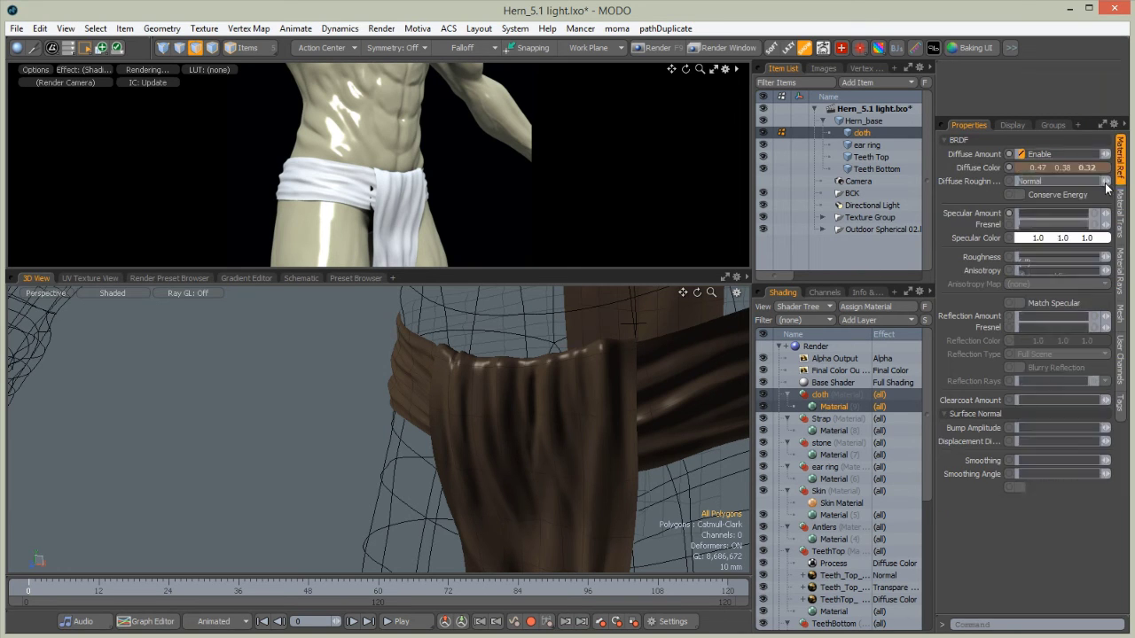
left_click(1030, 168)
left_click_drag(677, 80, 688, 75)
left_click_drag(671, 192, 719, 193)
left_click(894, 47)
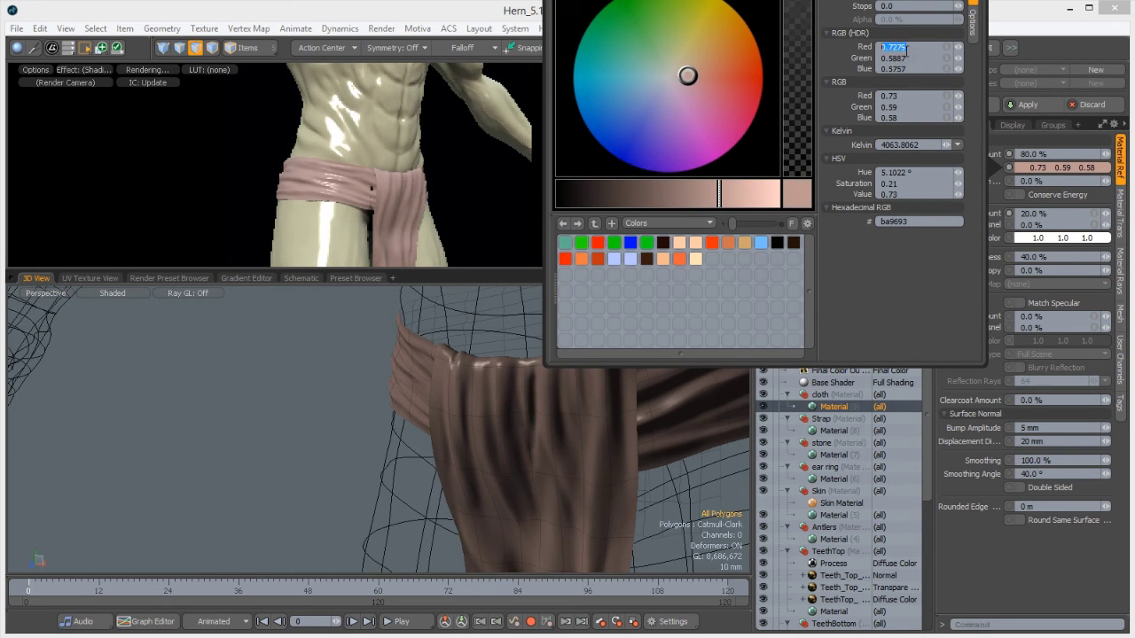
type("1")
key("Tab")
type("1")
key("Tab")
type("1")
key("Return")
left_click_drag(774, 193, 701, 193)
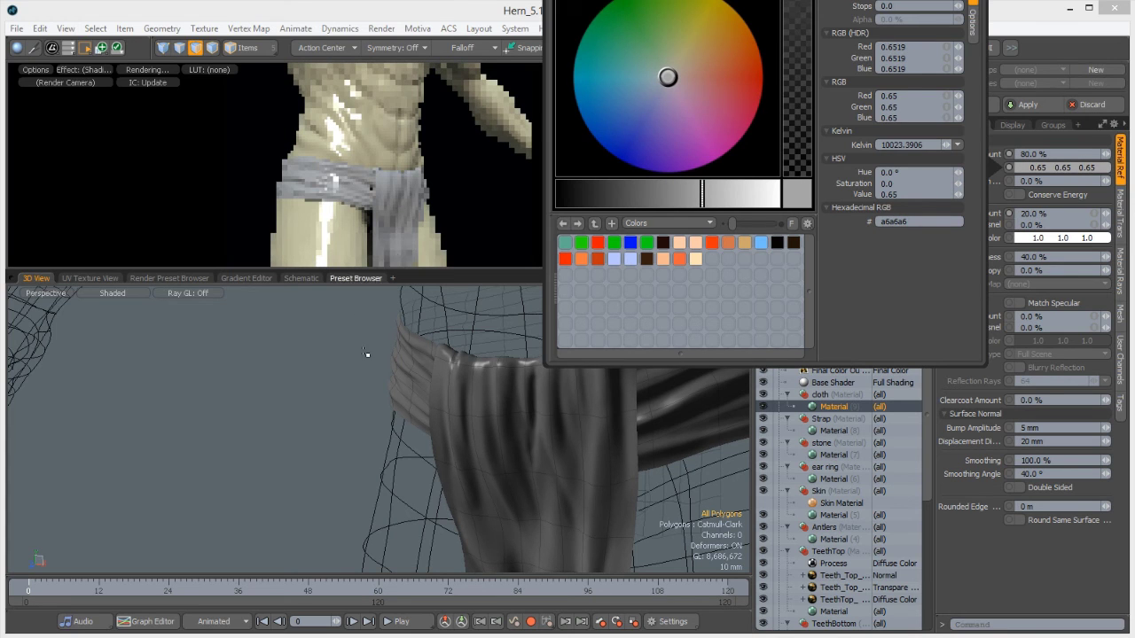
Switch the 3D viewport from the perspective view to the Camera view
key("space")
left_click_drag(348, 317, 414, 422, "alt")
left_click_drag(327, 211, 236, 218, "ctrl+alt")
left_click_drag(364, 156, 357, 188, "alt+shift")
middle_click_drag(357, 188, 381, 69)
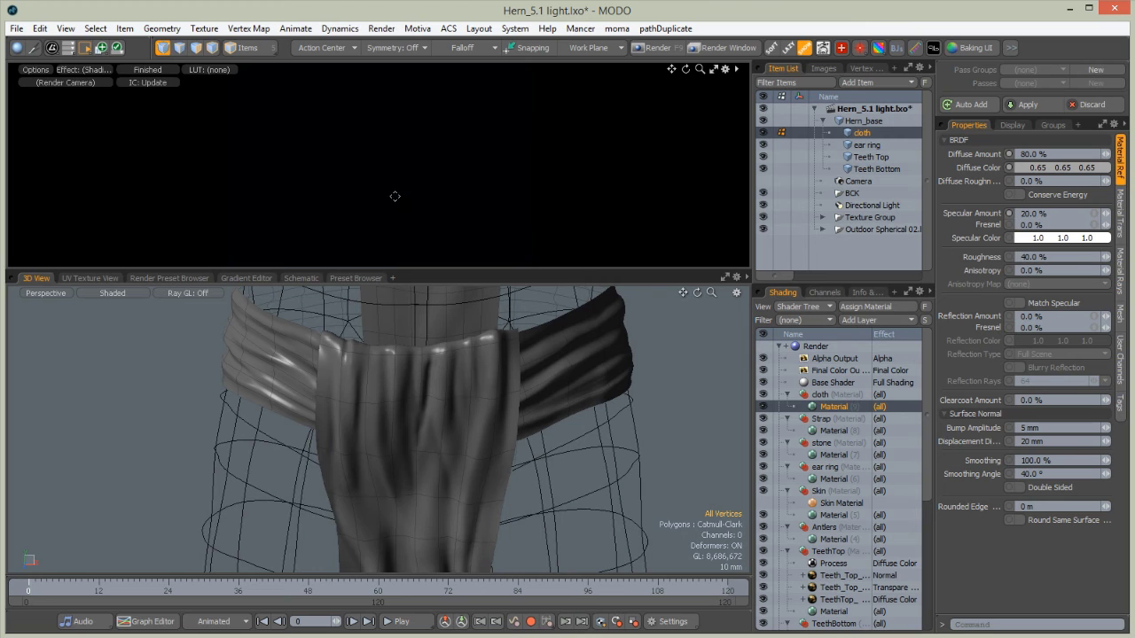
left_click_drag(454, 383, 355, 390, "ctrl+alt")
left_click_drag(441, 433, 346, 391, "alt")
left_click_drag(362, 175, 383, 213, "alt+shift")
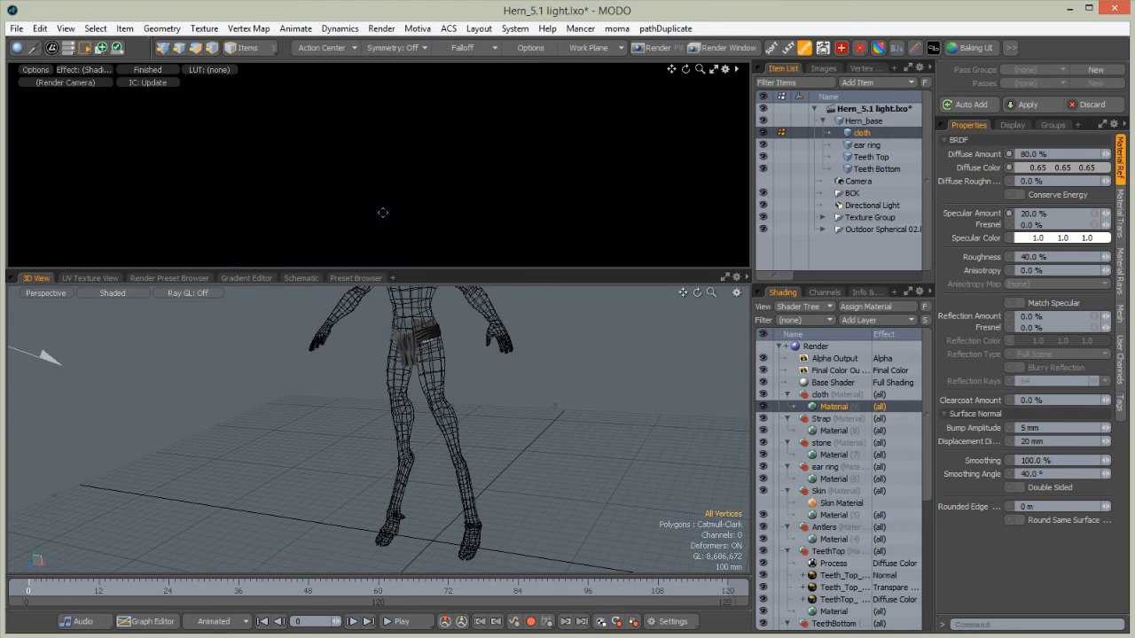
left_click(55, 293)
mouse_move(49, 303)
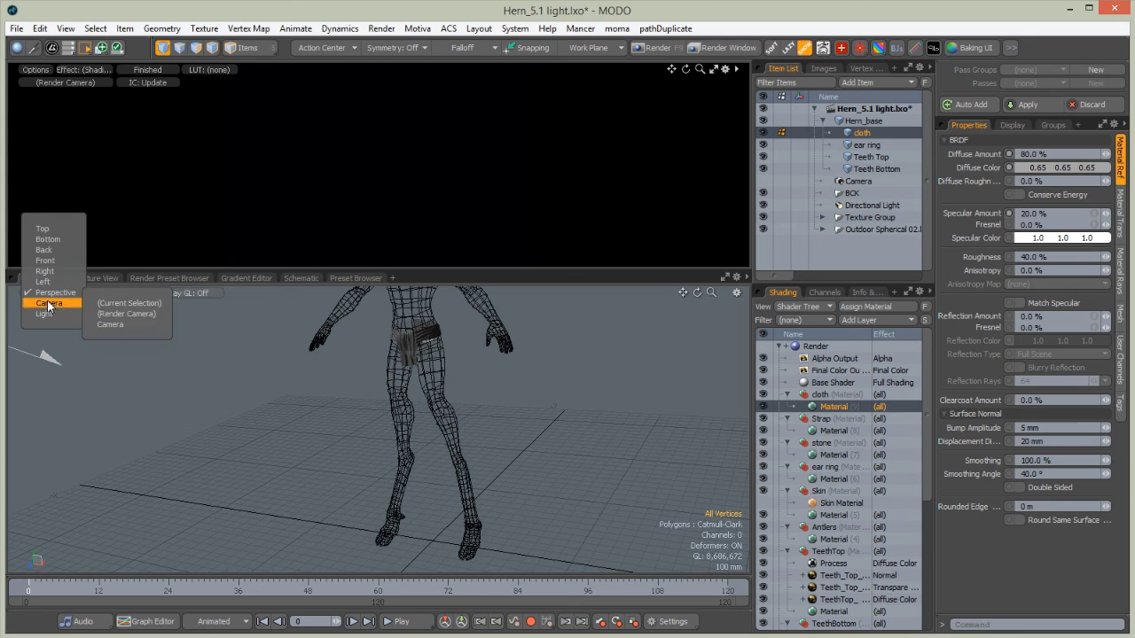
left_click(111, 325)
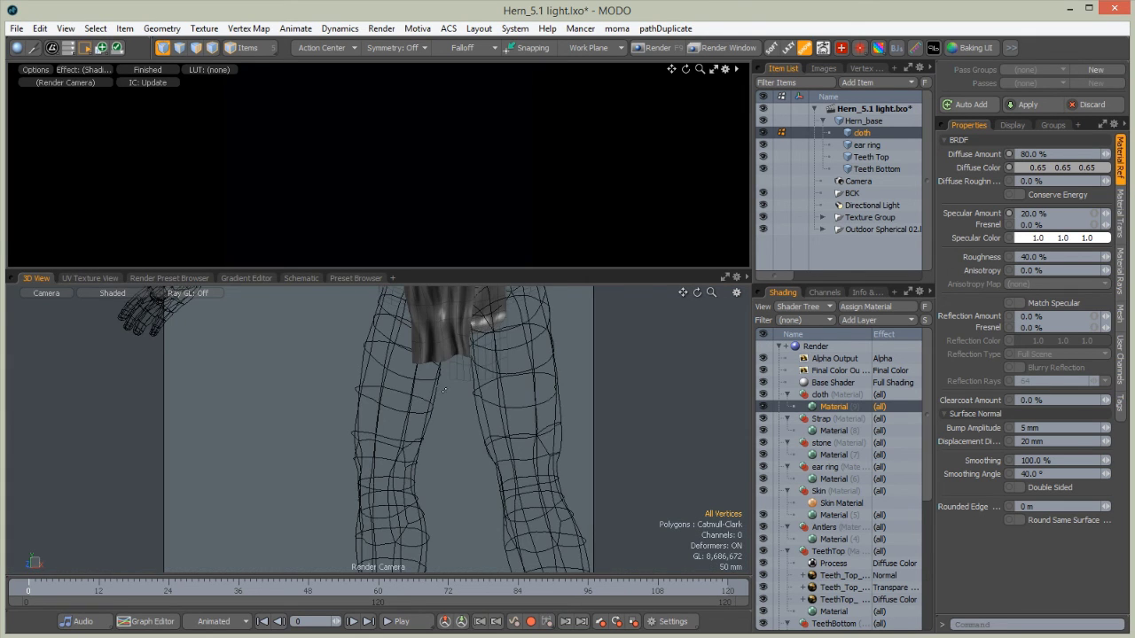
Set the render preview to Final Color Output and frame the camera closely on the back of one foot
left_click_drag(328, 379, 383, 183, "alt")
left_click(80, 69)
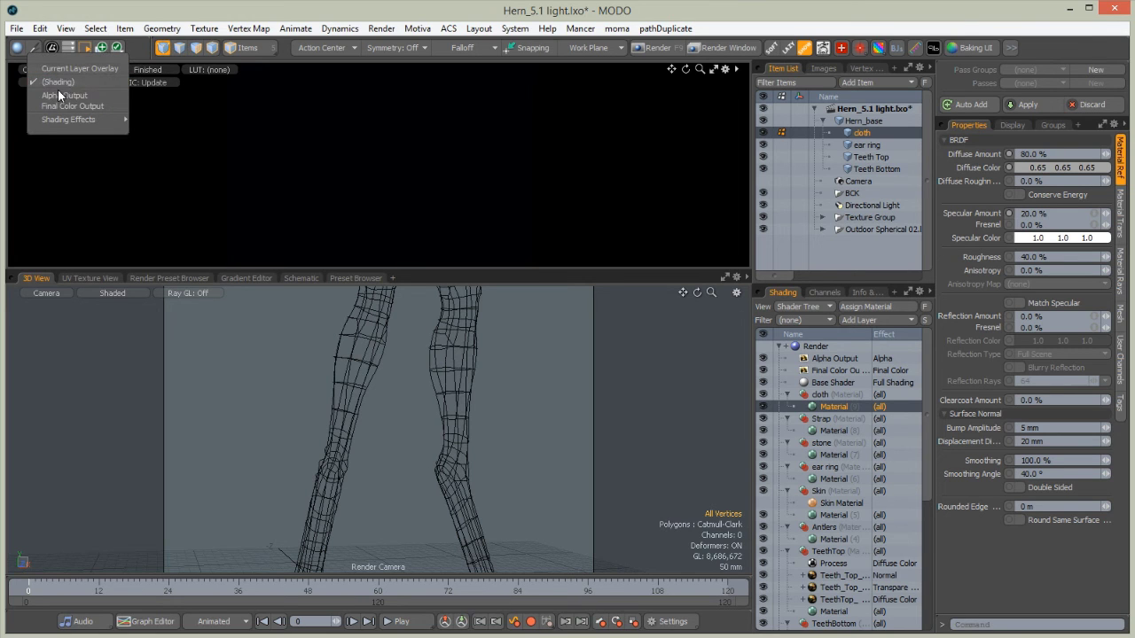
left_click(71, 105)
left_click_drag(401, 452, 370, 398, "alt+shift")
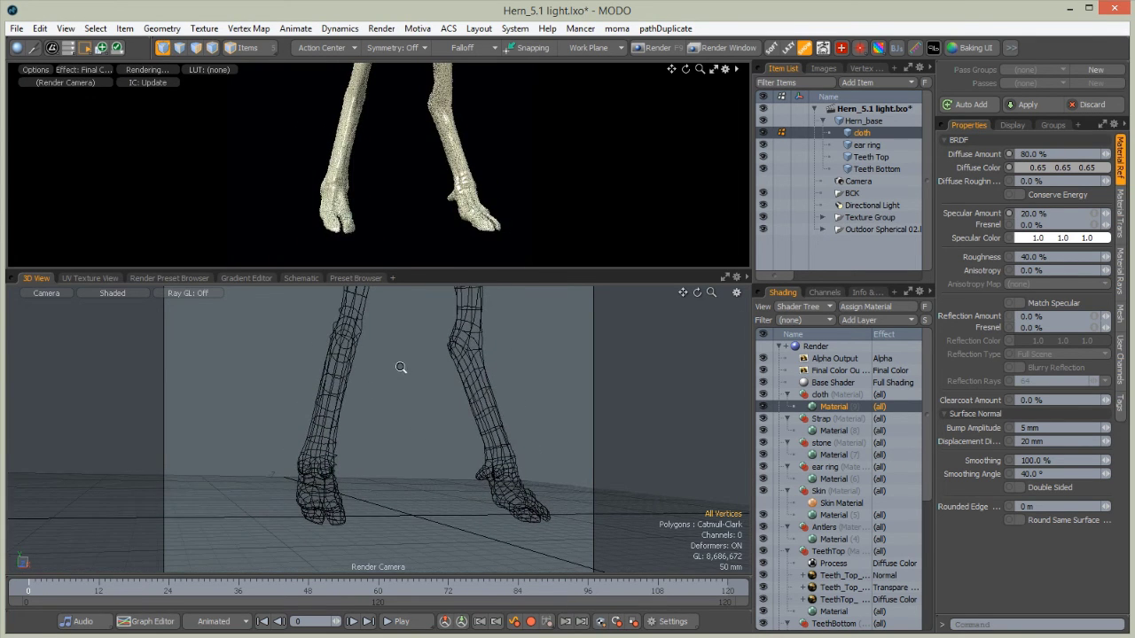
left_click_drag(363, 516, 356, 427, "alt+shift")
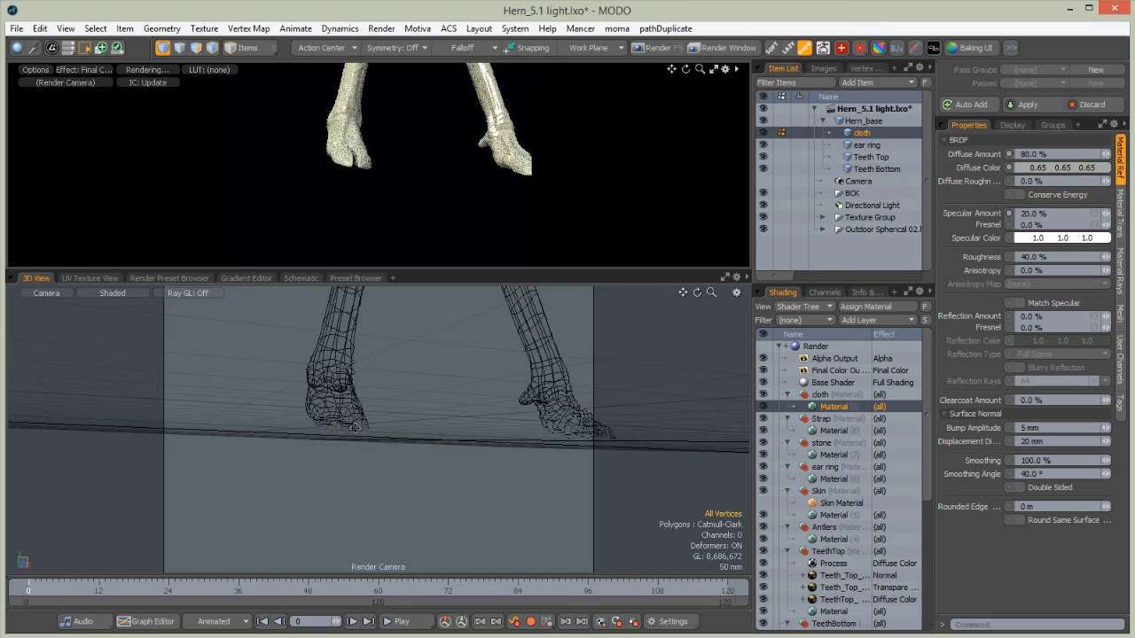
left_click_drag(434, 332, 390, 346, "ctrl+alt")
left_click_drag(373, 434, 423, 446, "ctrl+alt")
left_click_drag(474, 410, 448, 491, "ctrl+alt")
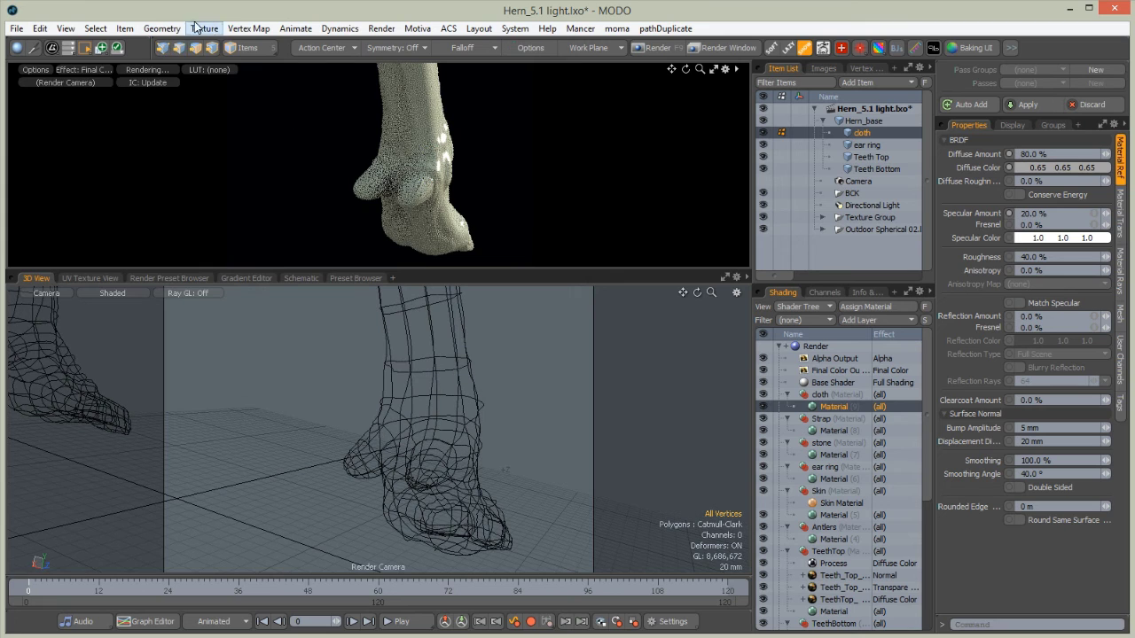
Make the Hern_base mesh active for polygon selection and turn on symmetry along the X axis
left_click(847, 120)
left_click(433, 468)
left_click_drag(441, 476, 434, 395, "ctrl+alt")
key("shift+g")
left_click(371, 47)
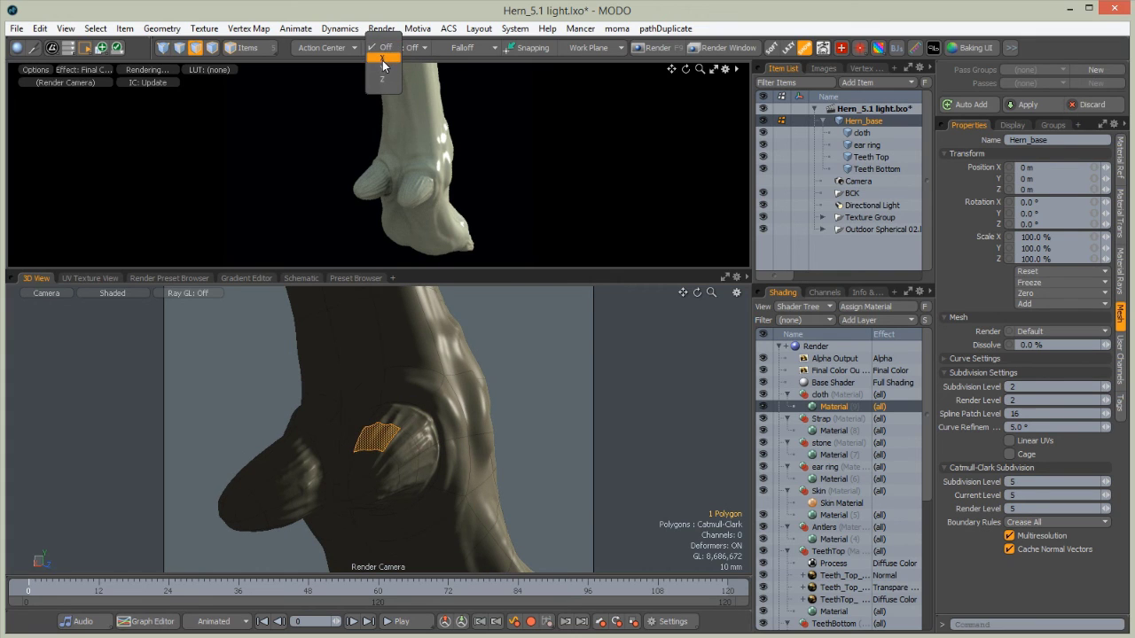
left_click(383, 60)
Select polygon loops around the two dewclaws behind the foot and grow the selection to cover both dewclaws entirely
left_click(532, 393)
left_click_drag(398, 463, 409, 474)
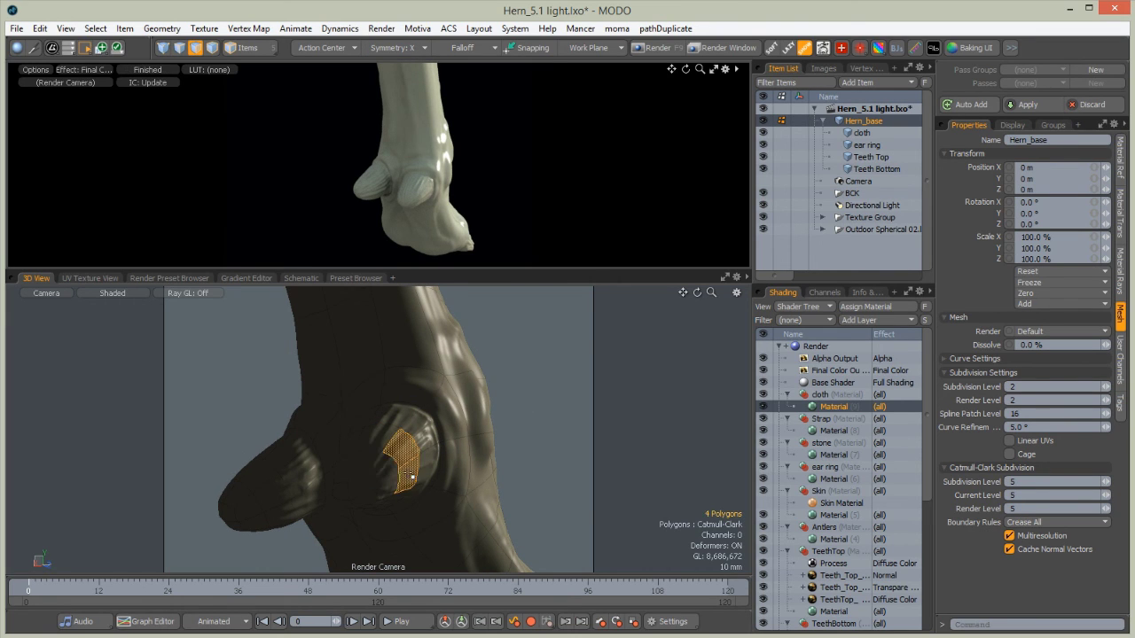
key("l")
left_click_drag(264, 475, 287, 501, "shift")
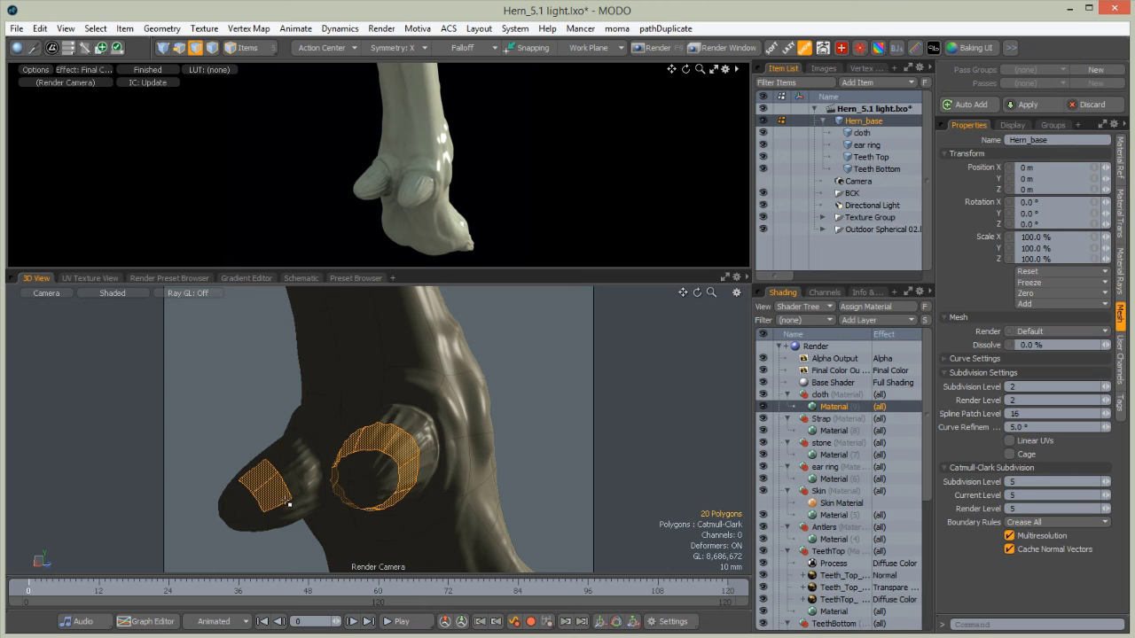
key("bracketright")
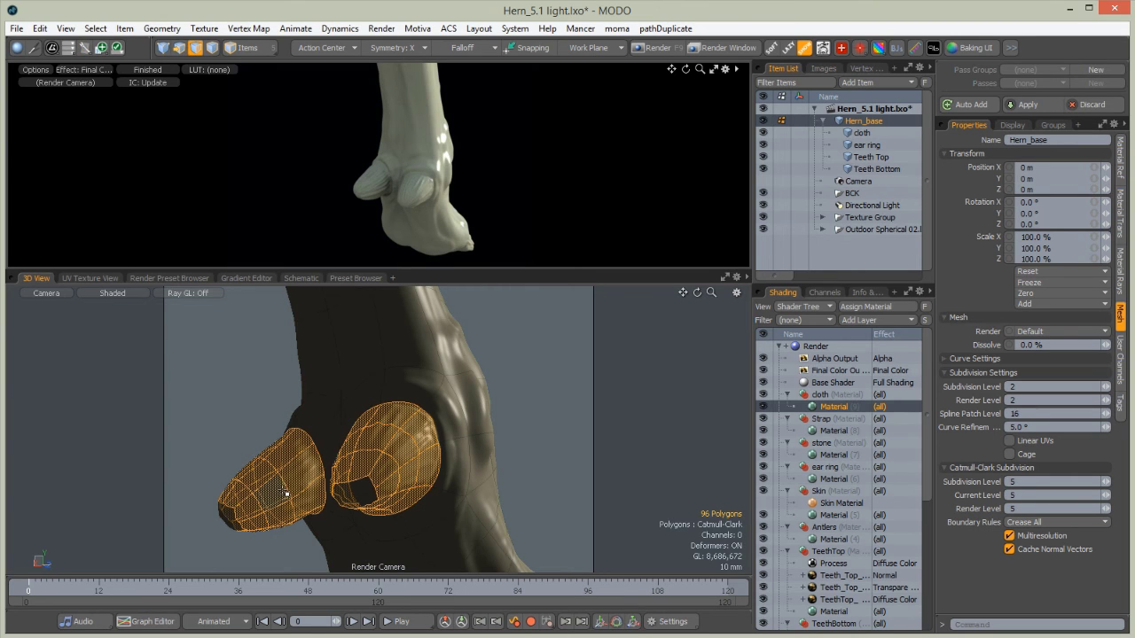
key("bracketright")
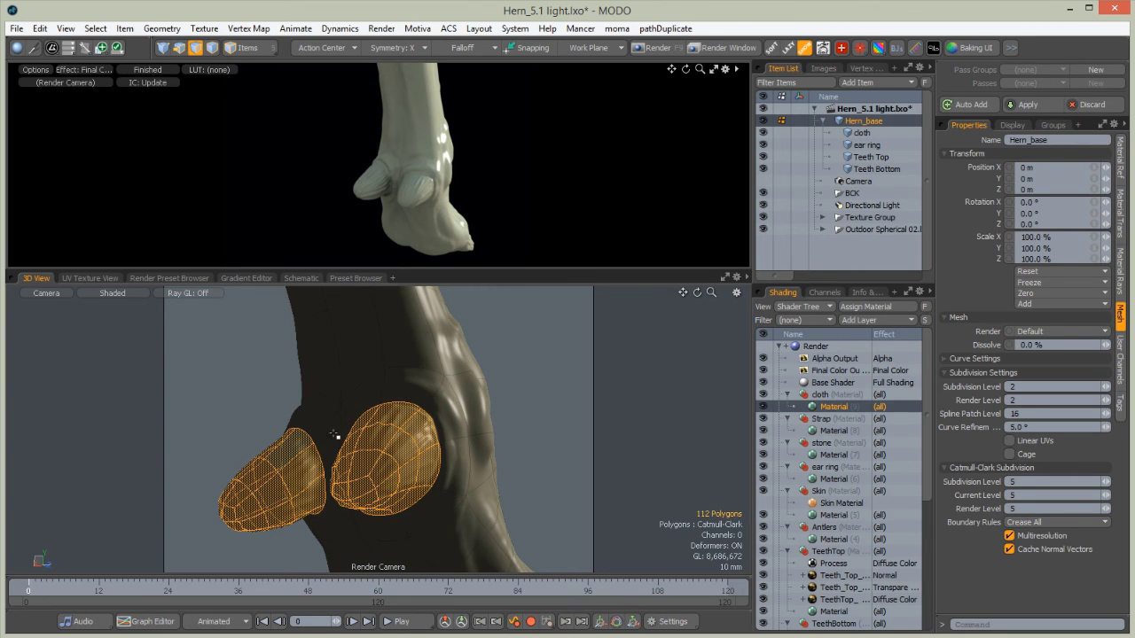
Add the tips of both front hooves to the dewclaw polygon selection and enlarge the 3D viewport
mouse_move(334, 434)
left_mouse_down("alt")
mouse_move(417, 443)
mouse_move(251, 473)
mouse_move(197, 460)
mouse_move(348, 513)
mouse_move(302, 469)
mouse_move(375, 339)
mouse_move(417, 462)
mouse_move(298, 472)
mouse_move(363, 524)
mouse_move(408, 466)
mouse_move(370, 484)
mouse_move(337, 443)
left_mouse_up("alt")
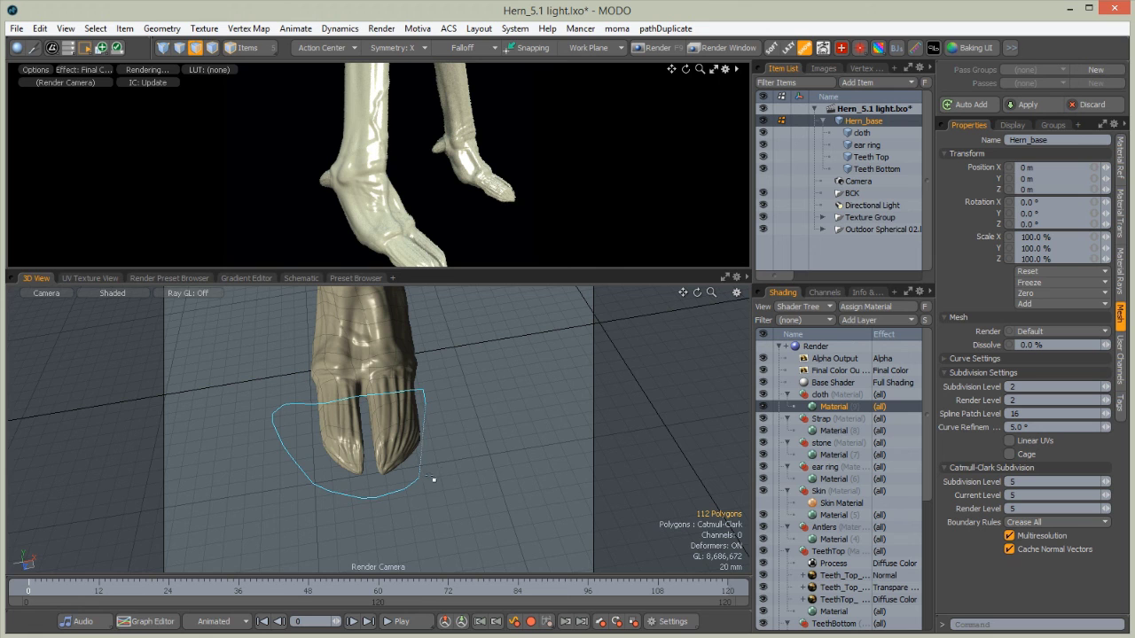
right_click_drag(377, 434, 332, 444)
left_click_drag(396, 420, 404, 292, "alt")
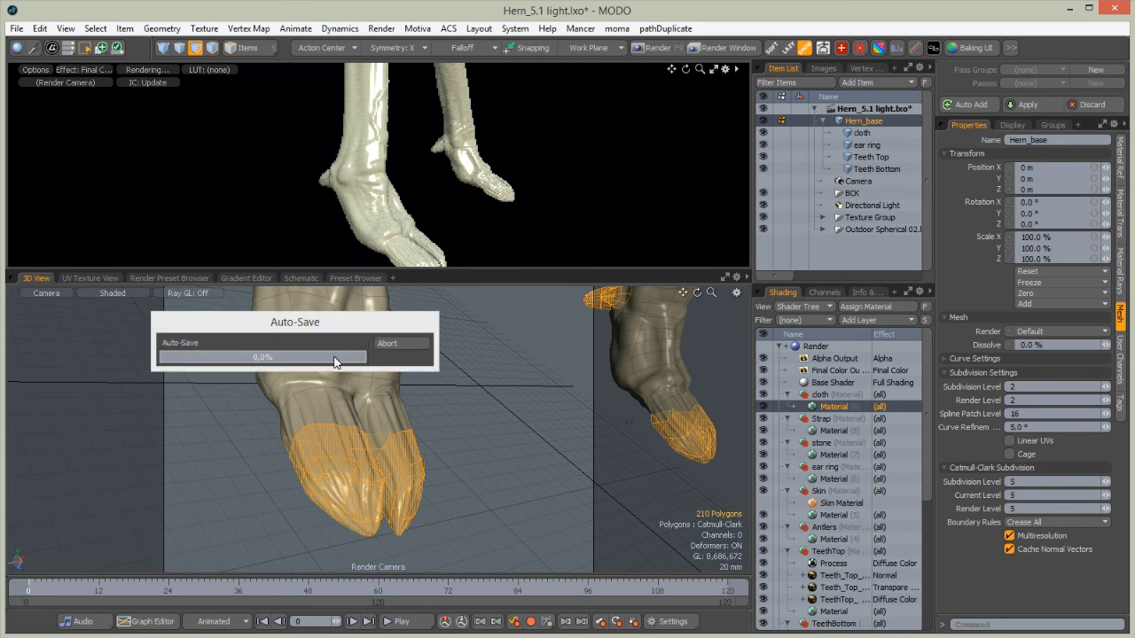
left_click_drag(400, 270, 399, 184)
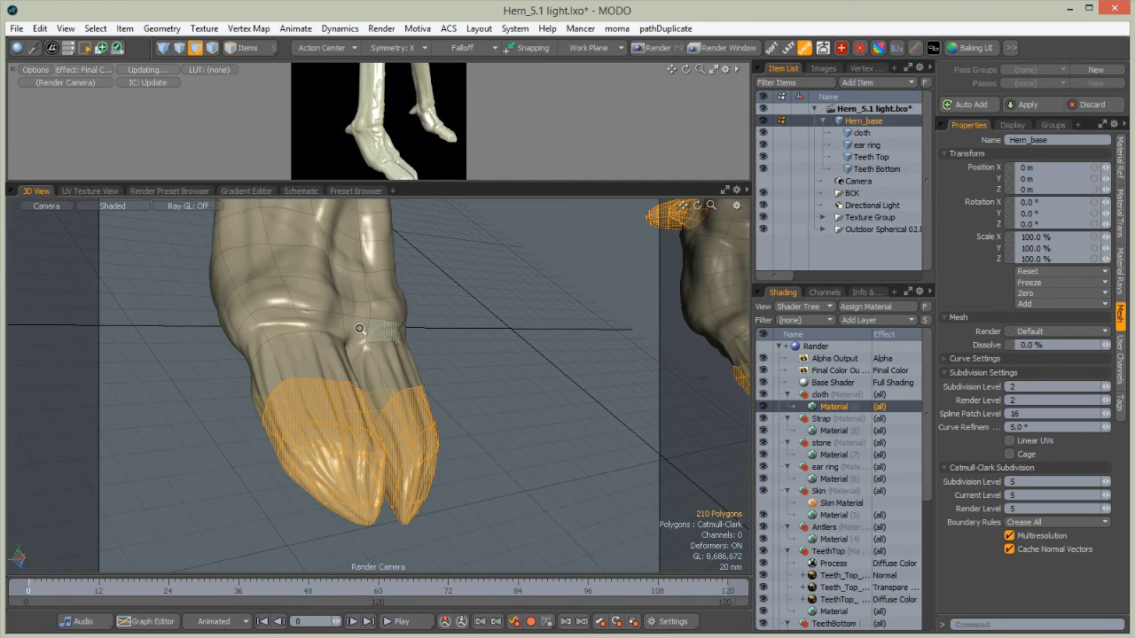
Extend the polygon selection up to the upper edge of the front hooves all around, deselecting the stray polygons above it
mouse_move(319, 356)
left_mouse_down()
mouse_move(266, 372)
mouse_move(241, 404)
mouse_move(399, 377)
mouse_move(193, 423)
mouse_move(373, 399)
mouse_move(454, 409)
left_mouse_up()
left_click_drag(395, 389, 228, 349, "alt")
left_click(333, 368, "shift")
mouse_move(395, 327)
left_mouse_down()
mouse_move(469, 346)
mouse_move(479, 399)
left_mouse_up()
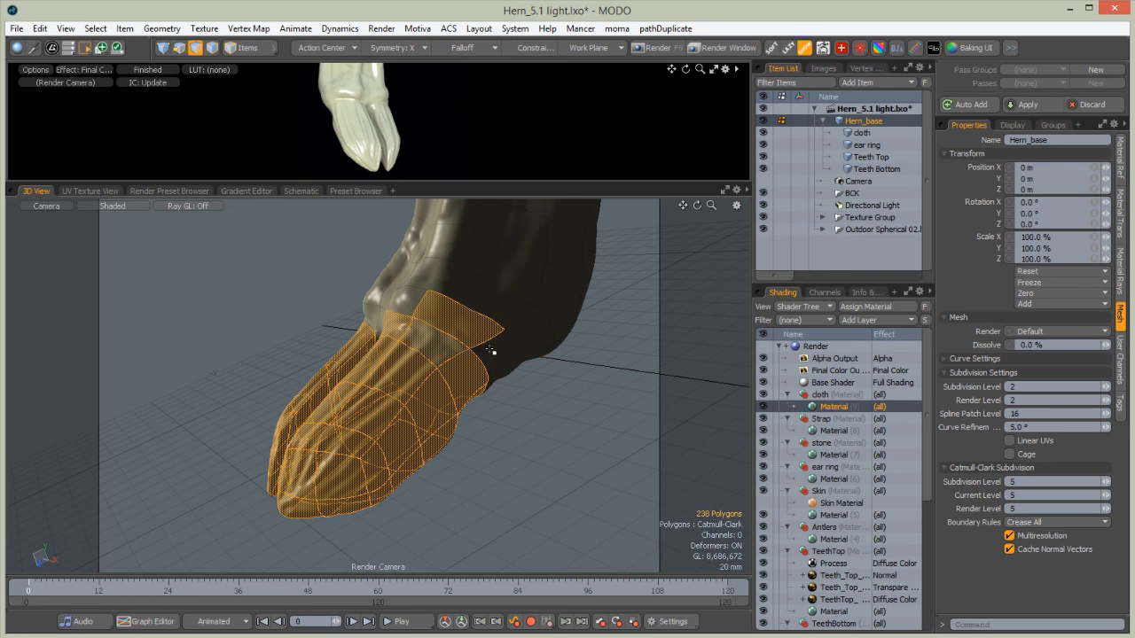
left_click_drag(469, 325, 423, 393, "ctrl")
left_click_drag(272, 349, 442, 337, "alt")
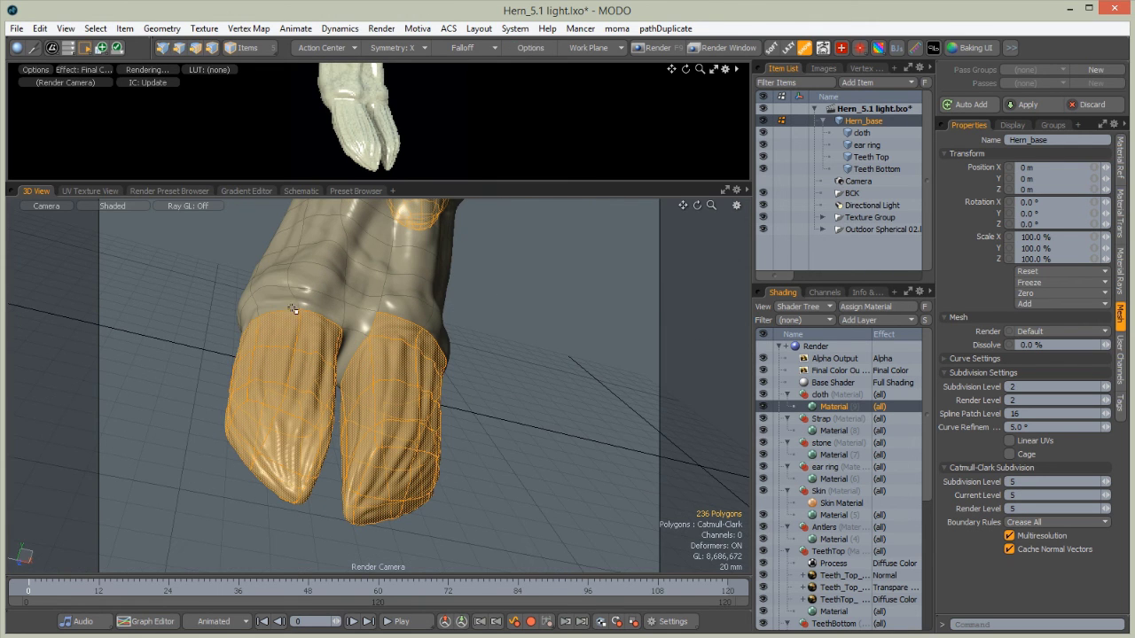
left_click(302, 305, "shift")
left_click_drag(273, 308, 246, 319, "shift")
mouse_move(213, 362)
left_mouse_down("alt")
mouse_move(360, 348)
mouse_move(385, 381)
mouse_move(375, 389)
mouse_move(355, 370)
mouse_move(539, 162)
mouse_move(416, 316)
mouse_move(322, 473)
mouse_move(315, 378)
mouse_move(334, 454)
left_mouse_up("alt")
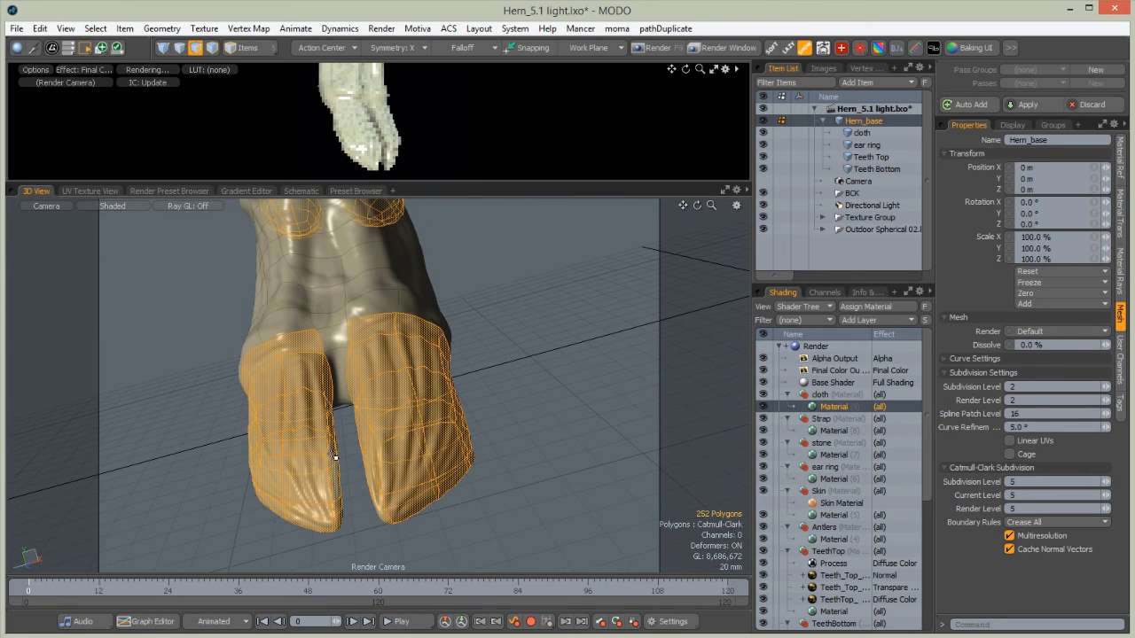
Assign the selected hoof and dewclaw polygons a new material named Hooves with a dark brown color, RGB 95, 52, 14
key("m")
left_click_drag(333, 292, 580, 377)
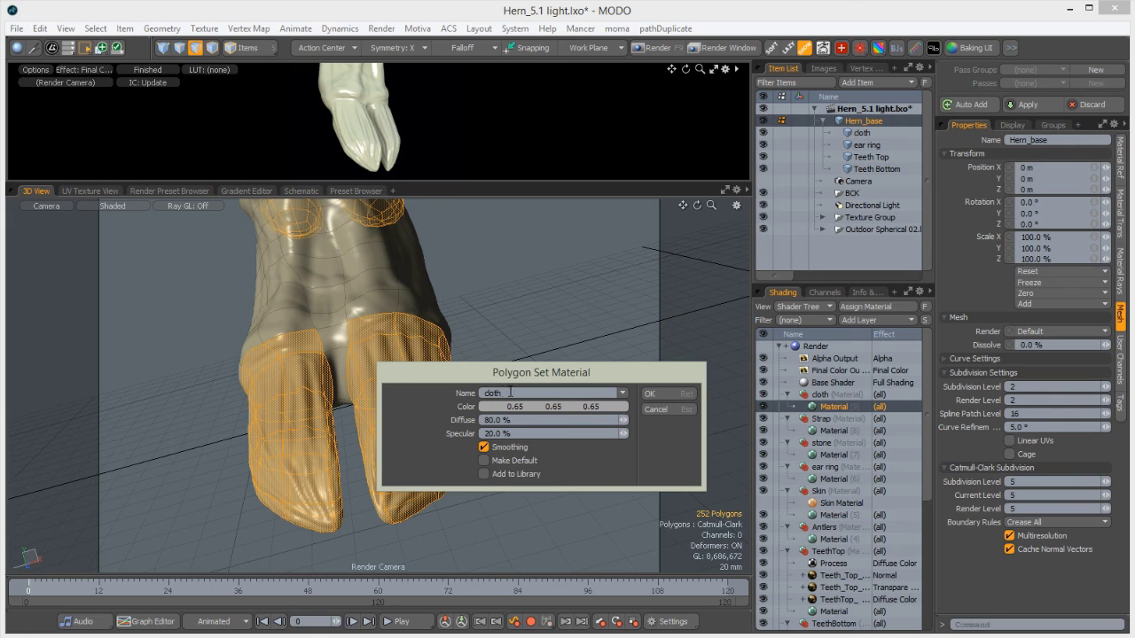
type("Hoov")
key("BackSpace")
type("ves")
left_click(490, 410)
left_click(601, 460)
left_click_drag(601, 460, 561, 445)
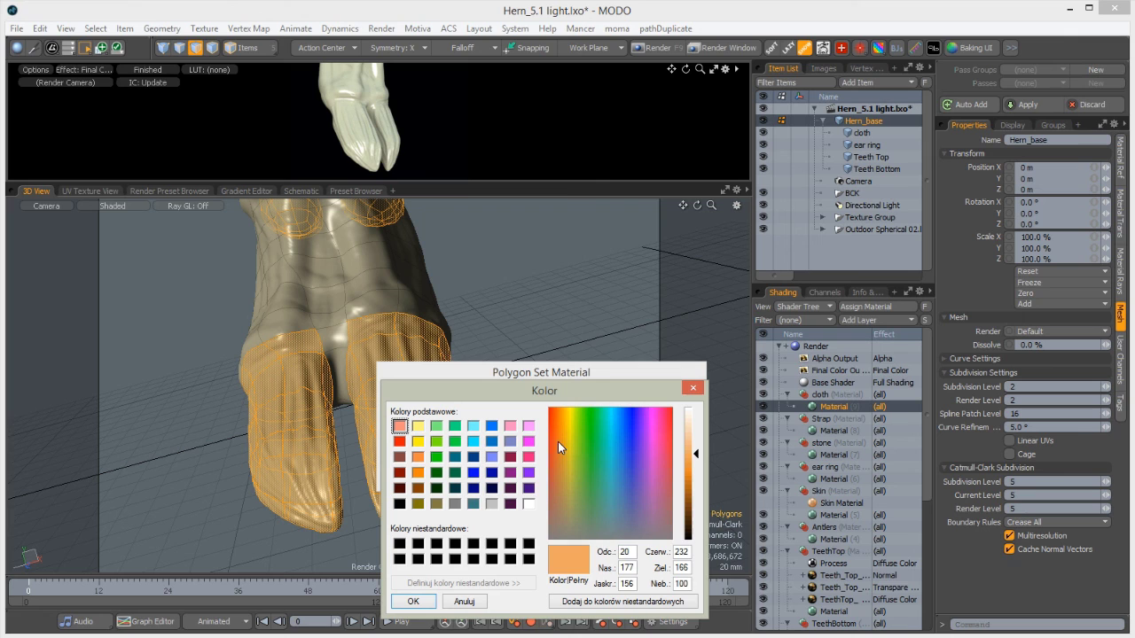
left_click_drag(689, 479, 695, 518)
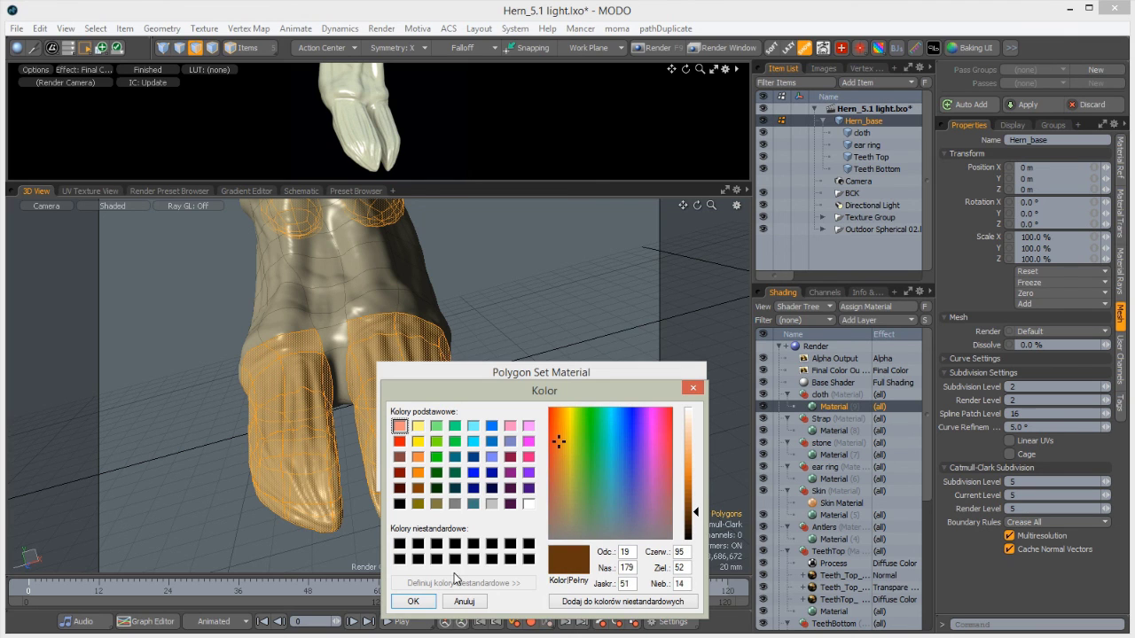
left_click(408, 601)
left_click(650, 395)
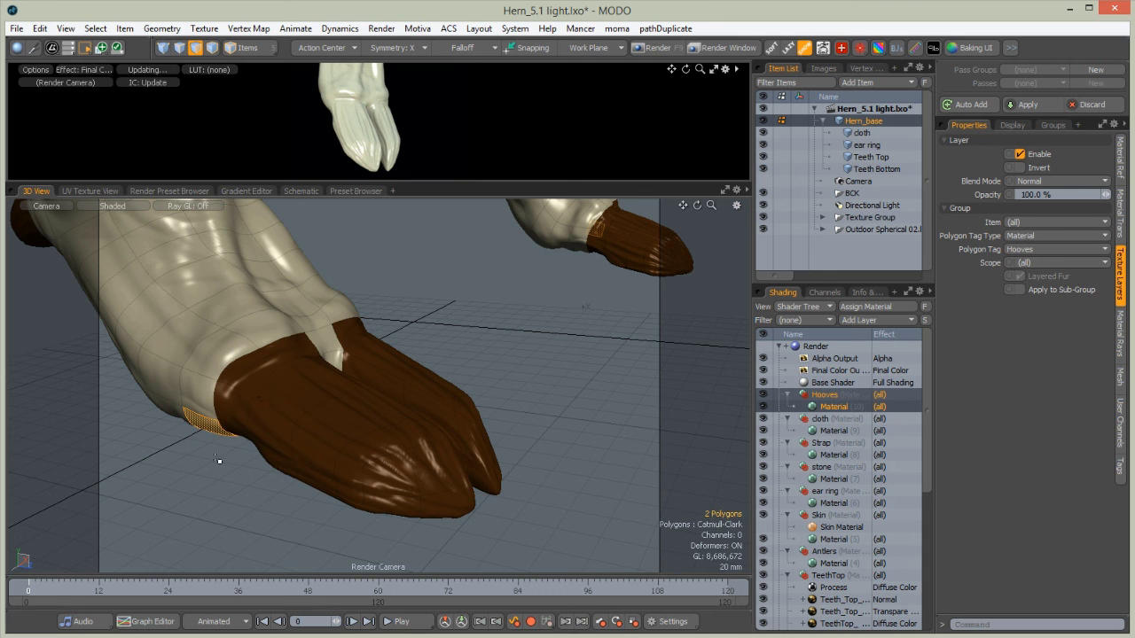
Clear the polygon selection and frame the camera on the whole character from the front
left_click(249, 468)
left_click_drag(248, 468, 390, 157, "alt")
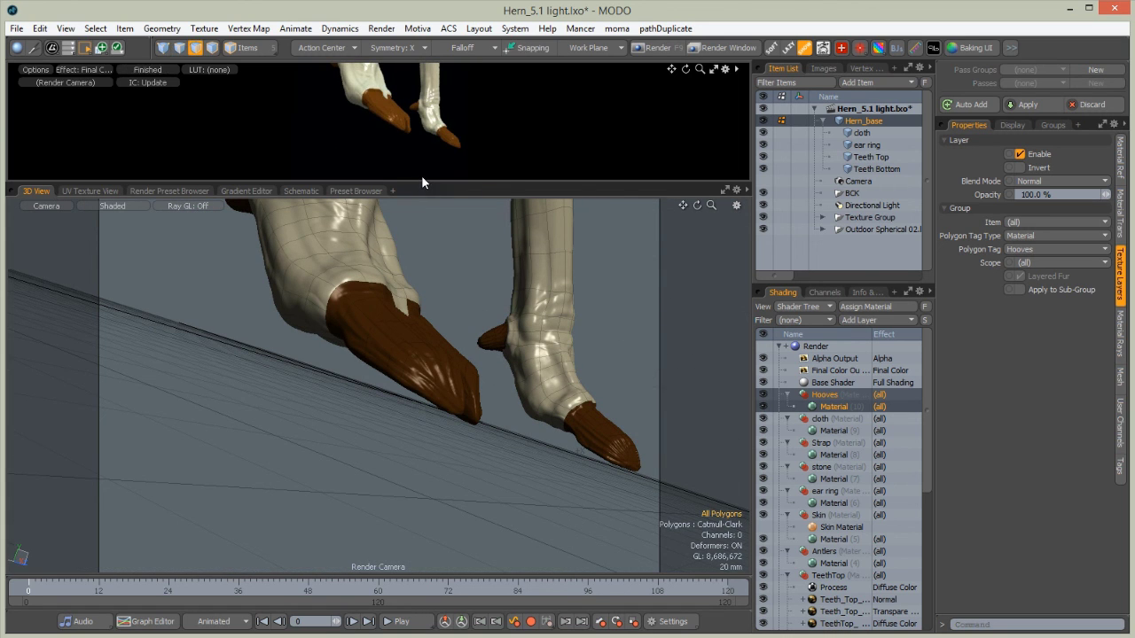
left_click(421, 175)
left_click_drag(472, 294, 295, 439, "alt")
left_click_drag(488, 387, 284, 377, "alt")
left_click_drag(425, 363, 240, 400, "ctrl+alt")
left_click_drag(347, 367, 222, 381, "ctrl+alt")
left_click_drag(420, 343, 360, 371, "alt")
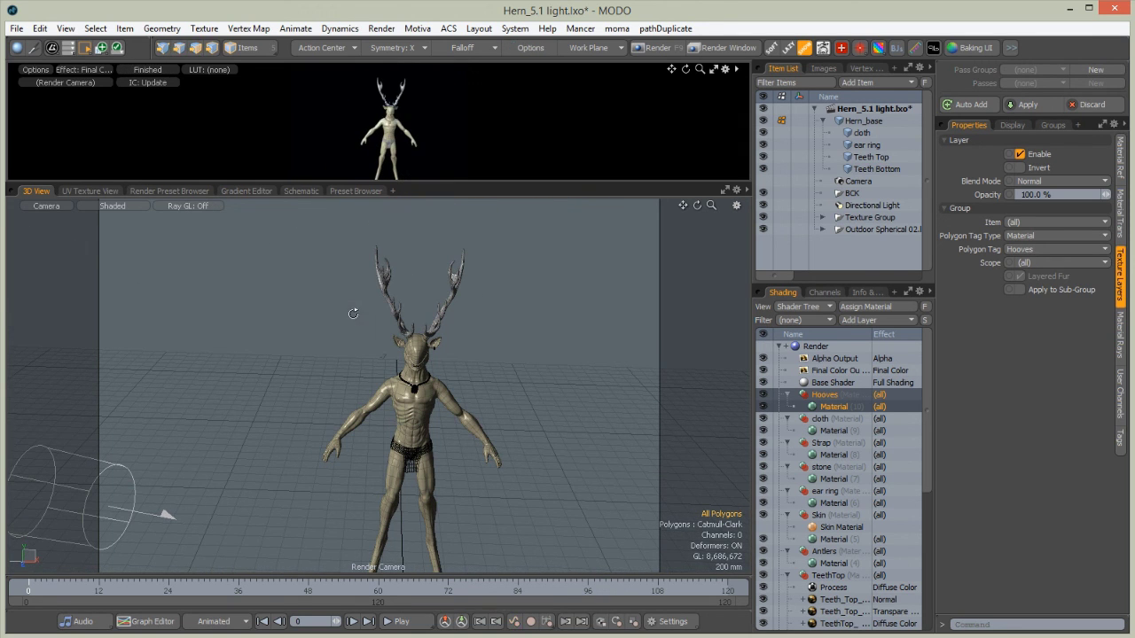
left_click_drag(337, 290, 501, 411, "alt+shift")
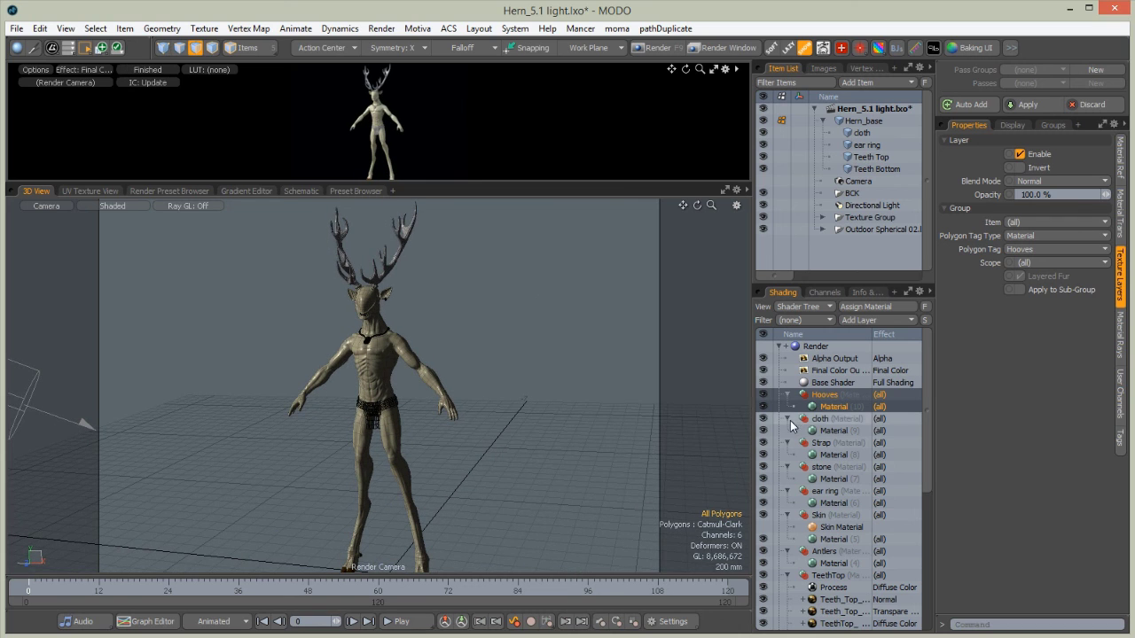
Widen the Shader Tree and collapse every material group except Antlers, including the teeth, gums, skin, hooves, cloth, strap, stone and ear ring
left_click_drag(930, 348, 959, 349)
left_click(790, 578)
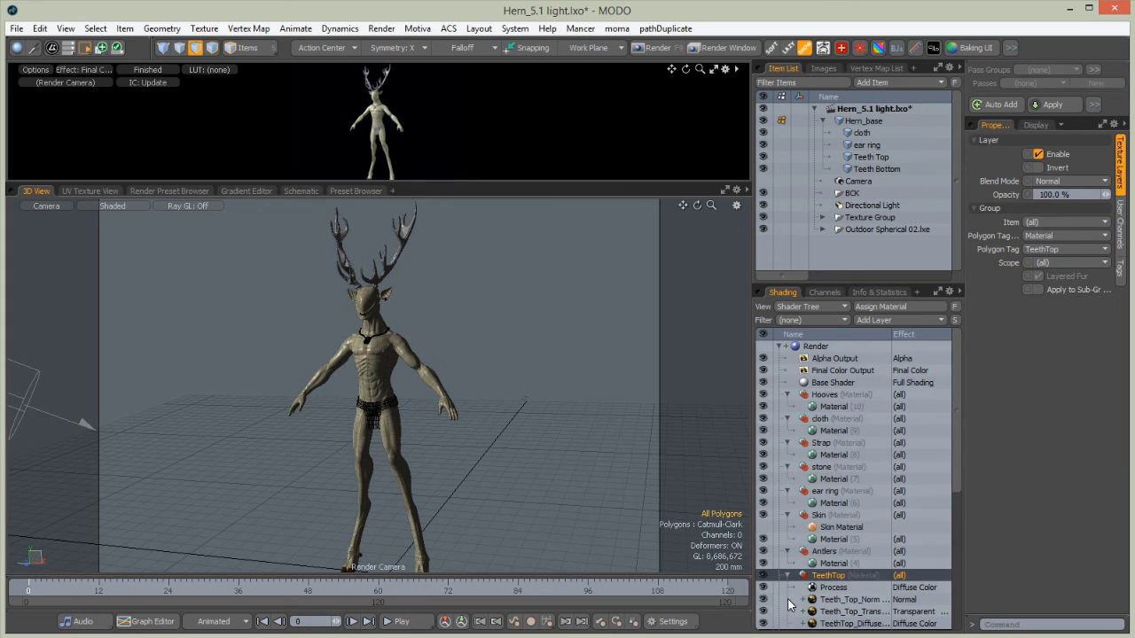
left_click(787, 576)
left_click(788, 588)
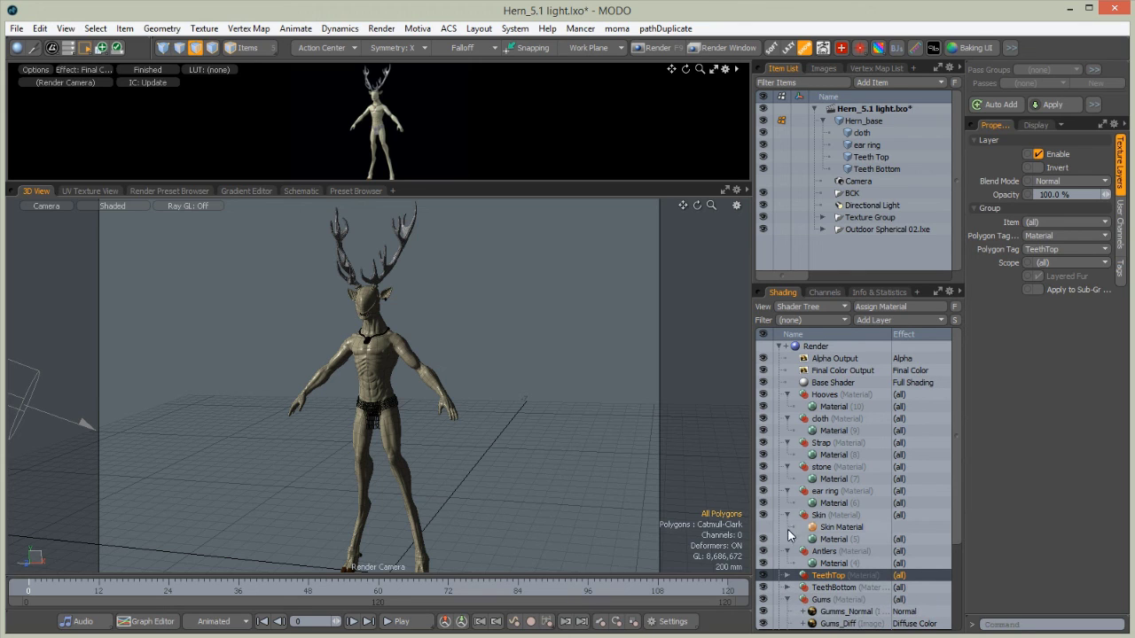
left_click(787, 599)
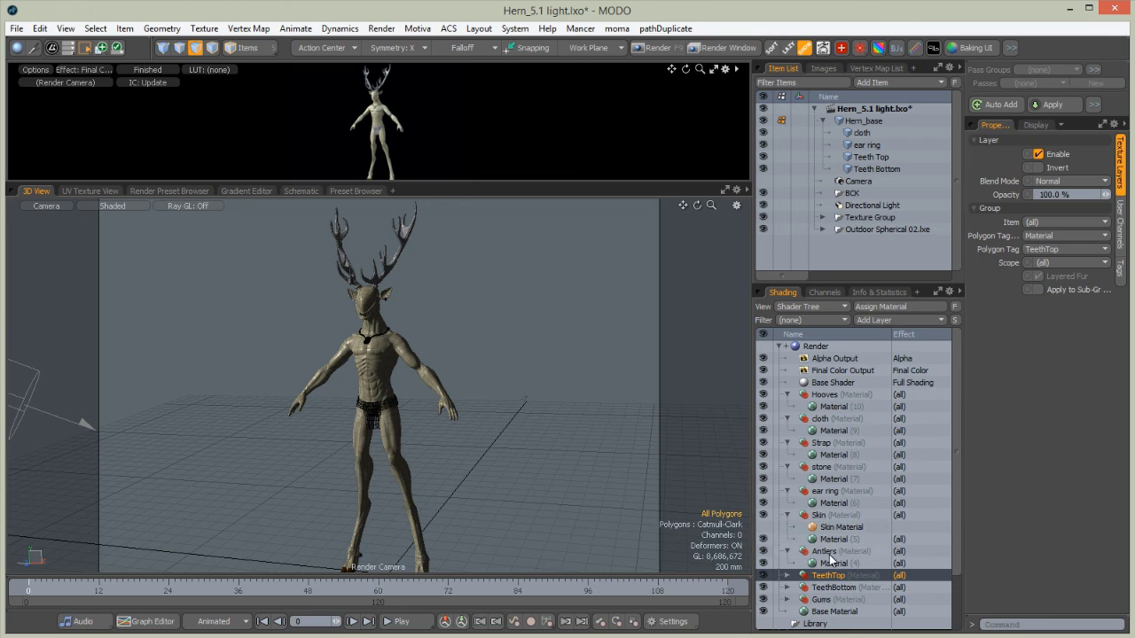
left_click(786, 515)
left_click(786, 394)
left_click(786, 406)
left_click(787, 419)
left_click(787, 431)
left_click(785, 443)
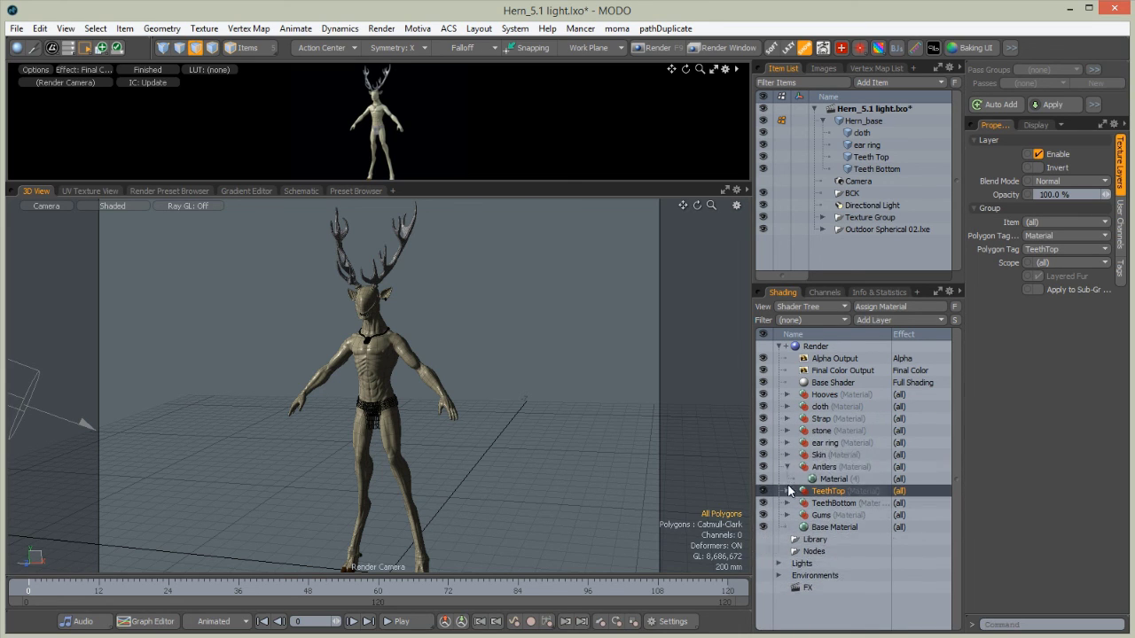
Set the Antlers material's diffuse color to a brown of RGB 0.55, 0.31, 0.19
left_click(798, 479)
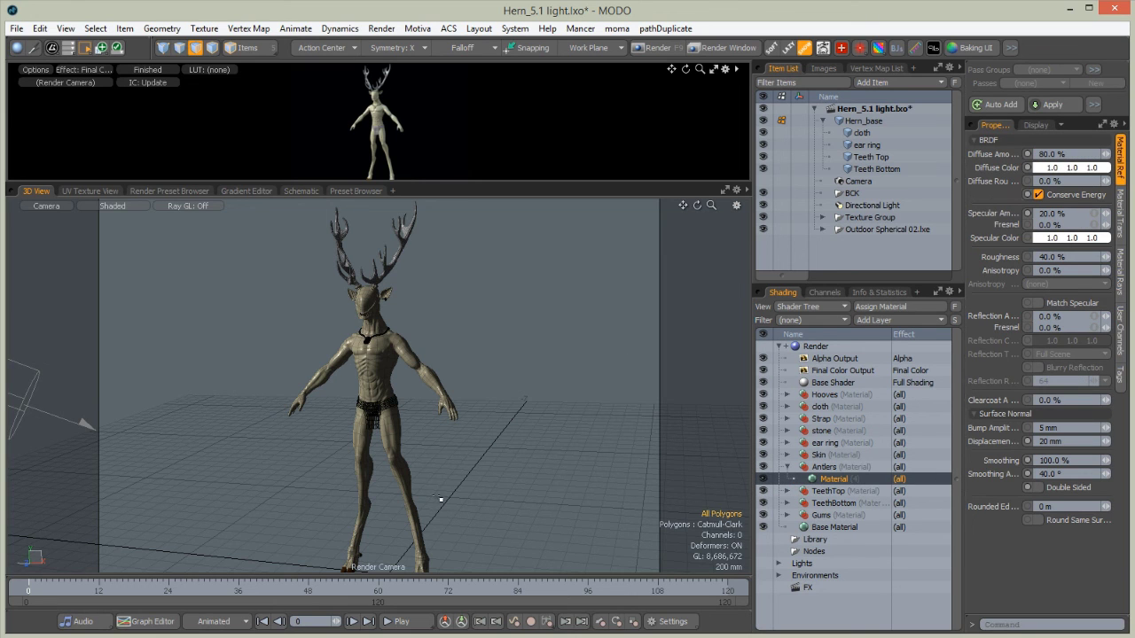
left_click(1042, 171)
left_click_drag(690, 76, 745, 56)
left_click_drag(766, 183, 700, 184)
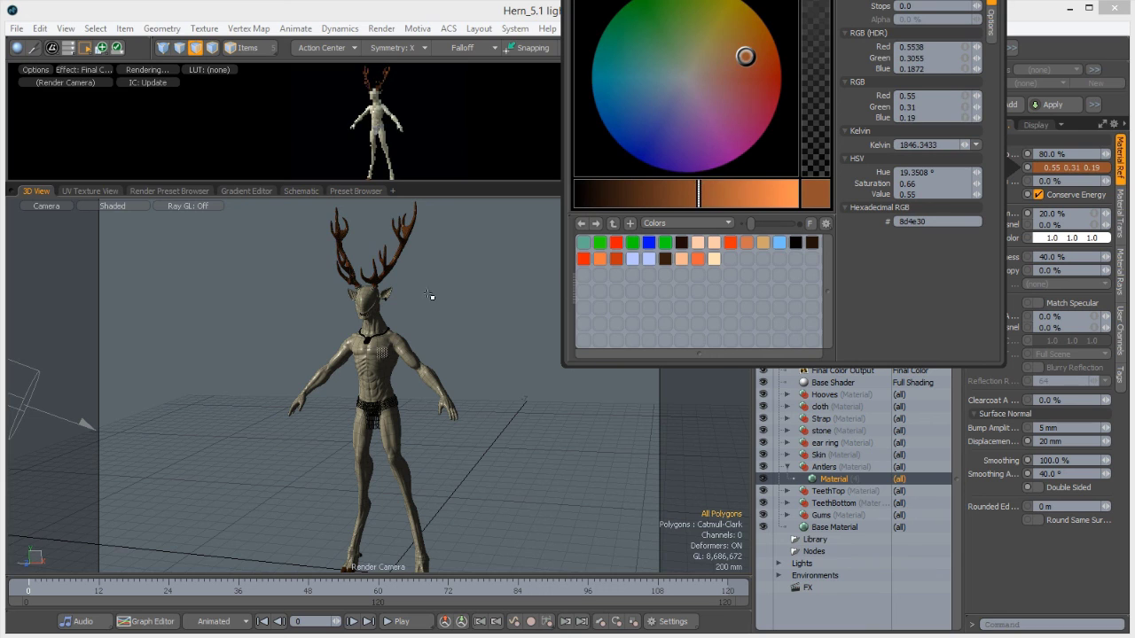